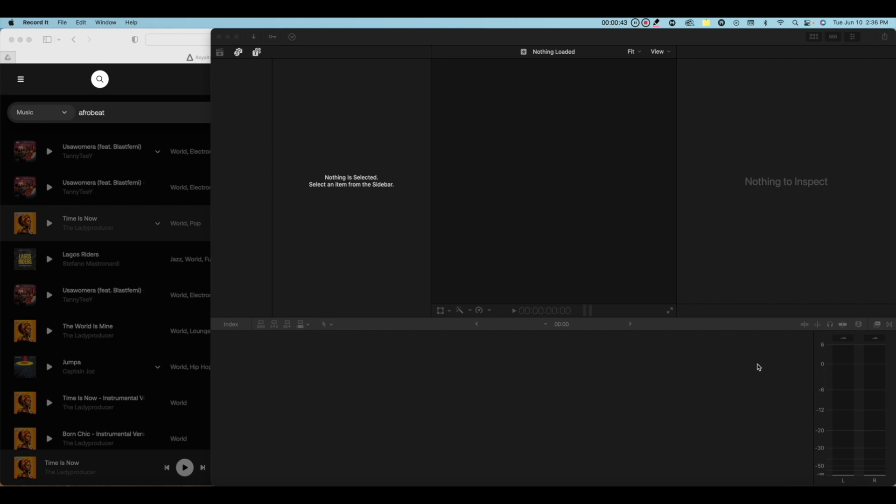
# Switch to Safari, browse Artlist's afrobeat results, and preview Born Chic - Instrumental Version and the instrumental version of The World Is Mine
pyautogui.click(110, 41)
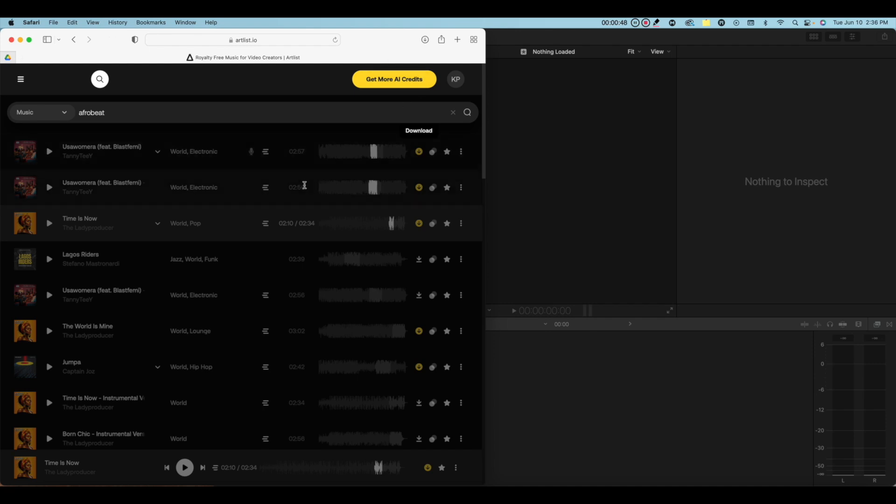
pyautogui.scroll(-3, 304, 184)
pyautogui.scroll(5, 304, 186)
pyautogui.scroll(-2, 241, 199)
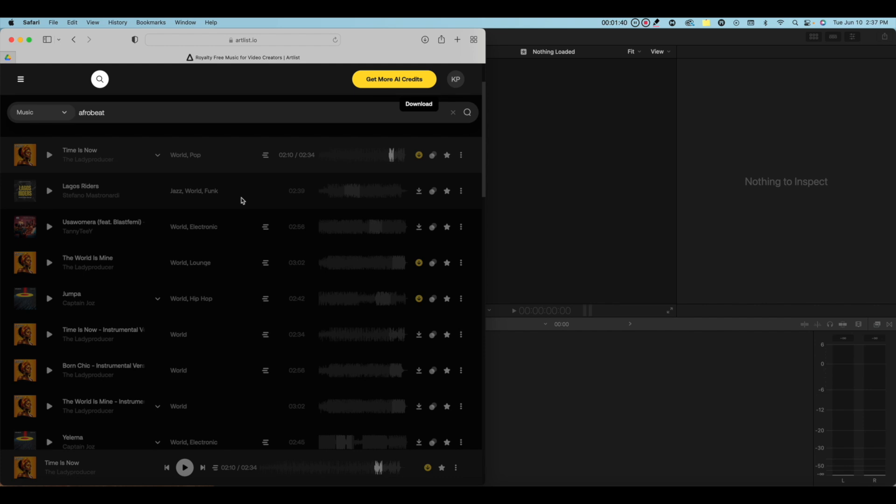
pyautogui.scroll(-3, 225, 204)
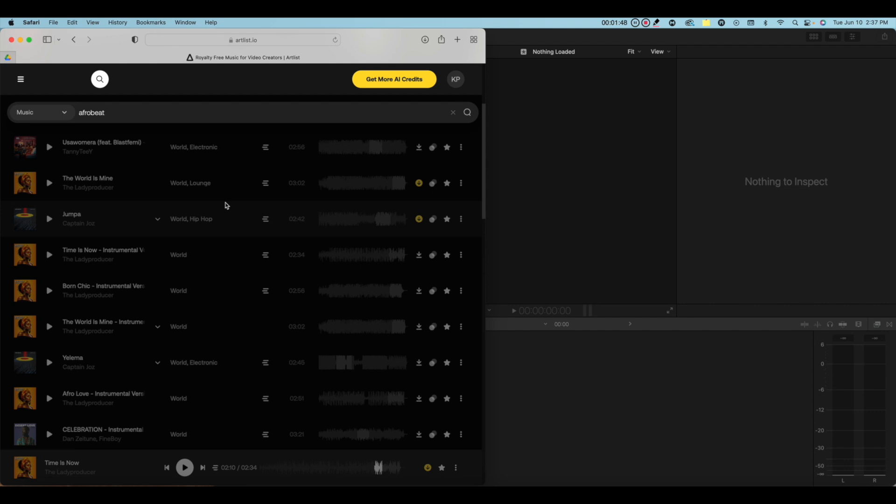
pyautogui.scroll(-1, 226, 205)
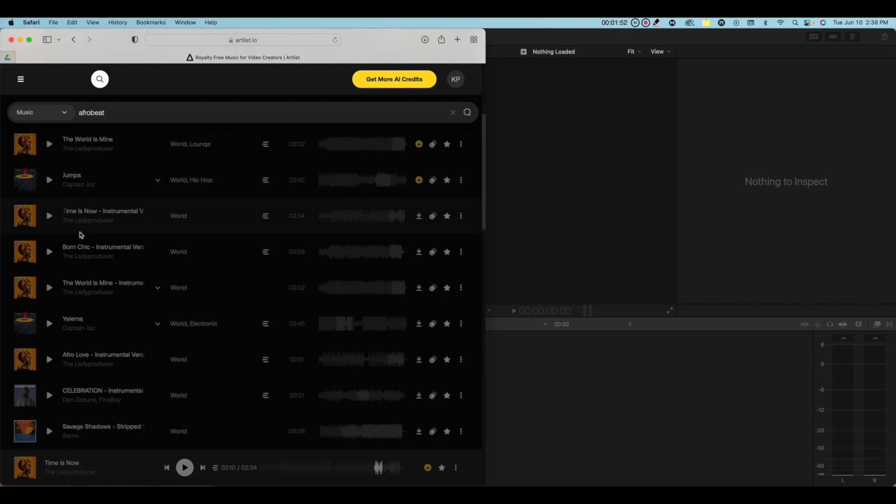
pyautogui.scroll(-1, 79, 235)
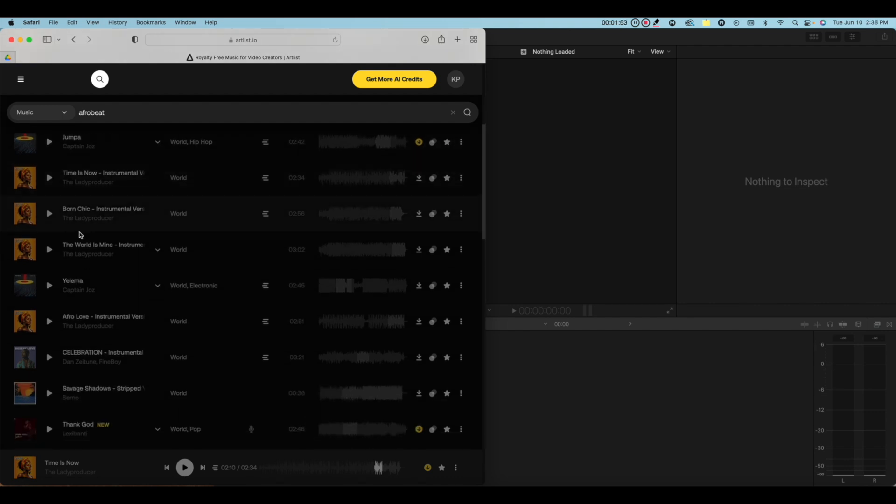
pyautogui.click(49, 214)
pyautogui.press('XF86AudioRaiseVolume')
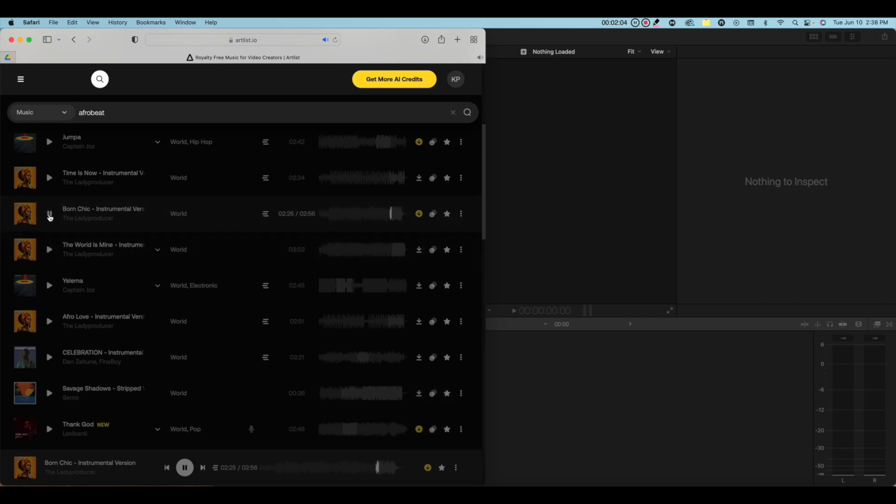
pyautogui.click(49, 216)
pyautogui.click(49, 250)
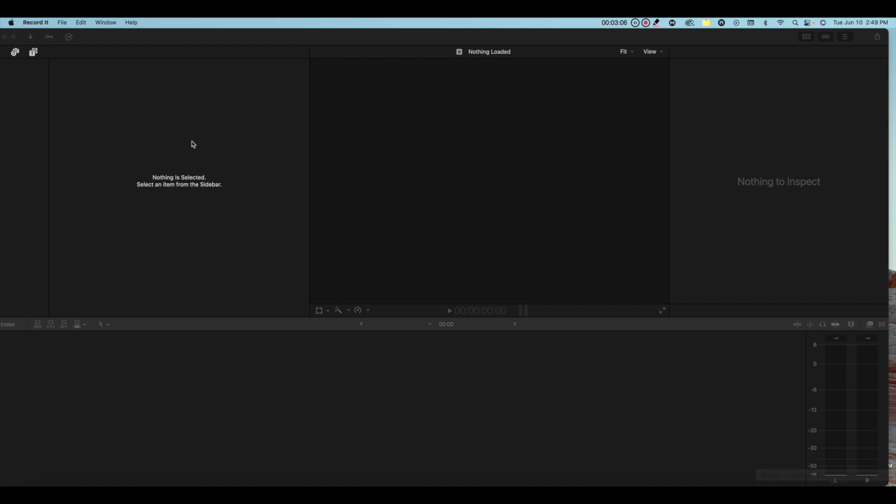
# Switch to Final Cut Pro and create a new library named Sheisbomb, saved on the T7 Shield drive
pyautogui.click(114, 40)
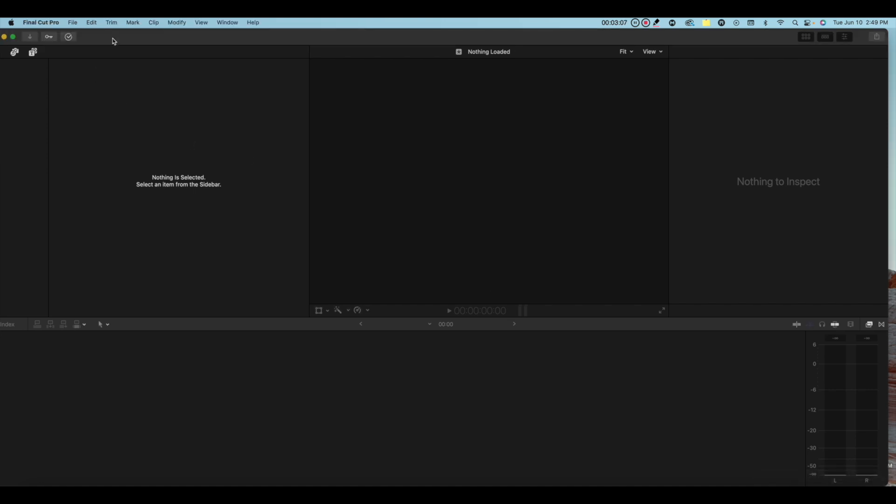
pyautogui.click(73, 23)
pyautogui.moveTo(154, 37)
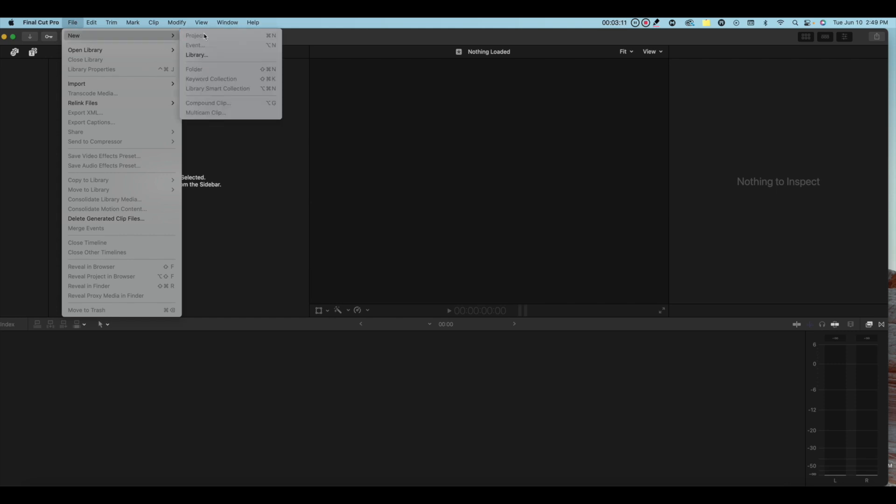
pyautogui.click(206, 55)
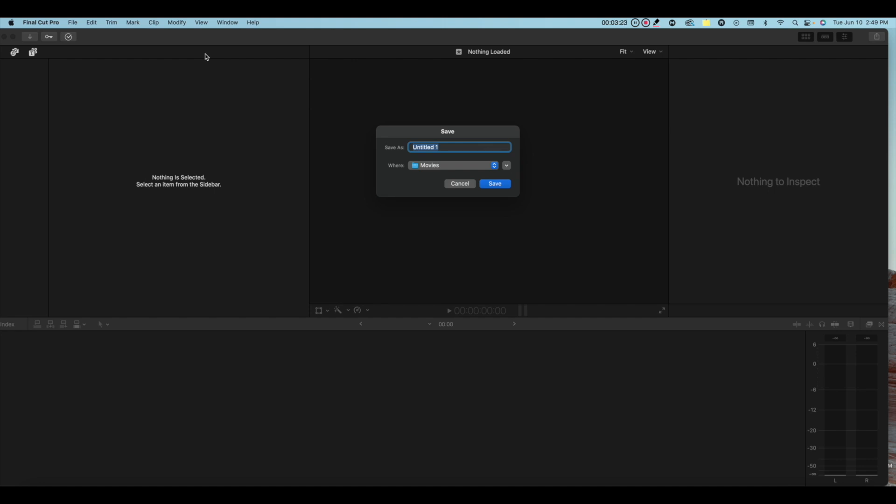
pyautogui.click(448, 166)
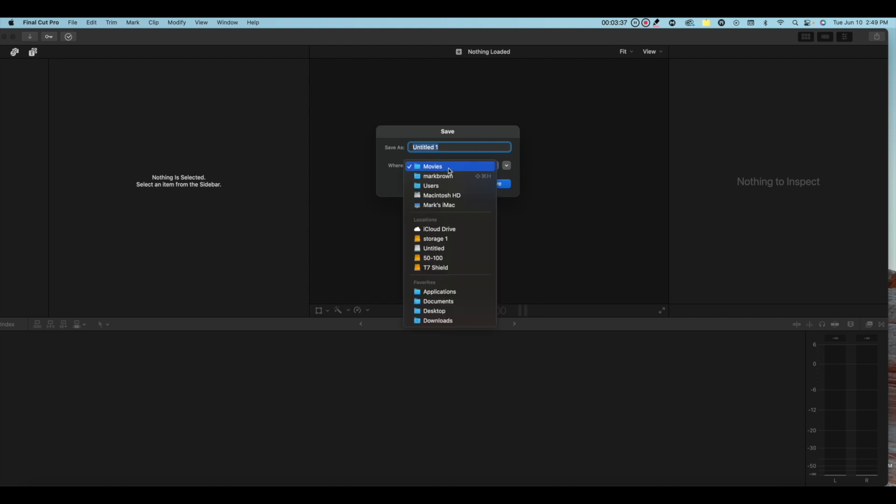
pyautogui.click(435, 268)
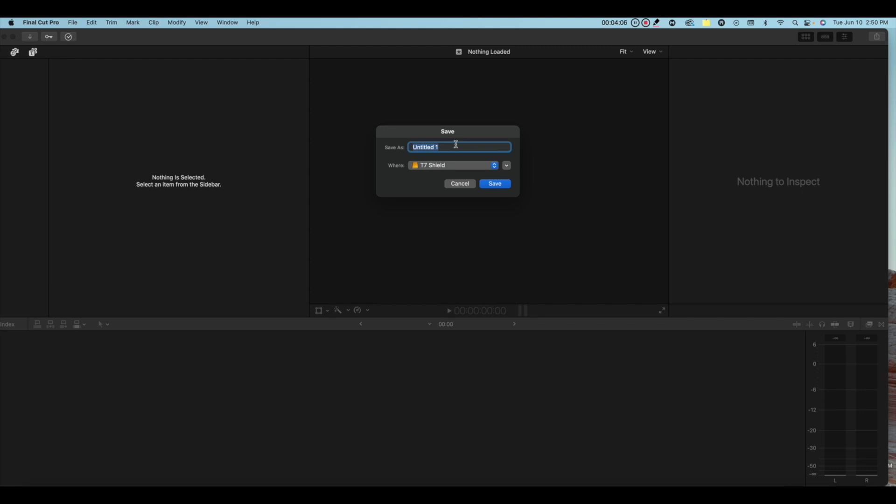
pyautogui.write('Sheisbomb')
pyautogui.click(496, 185)
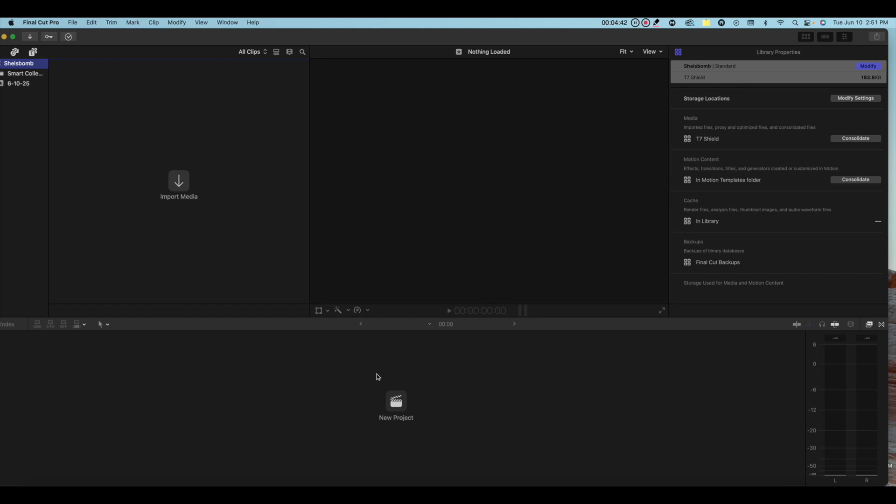
# Start a new project in the Sheisbomb library and set its video format to 1080p HD
pyautogui.click(405, 411)
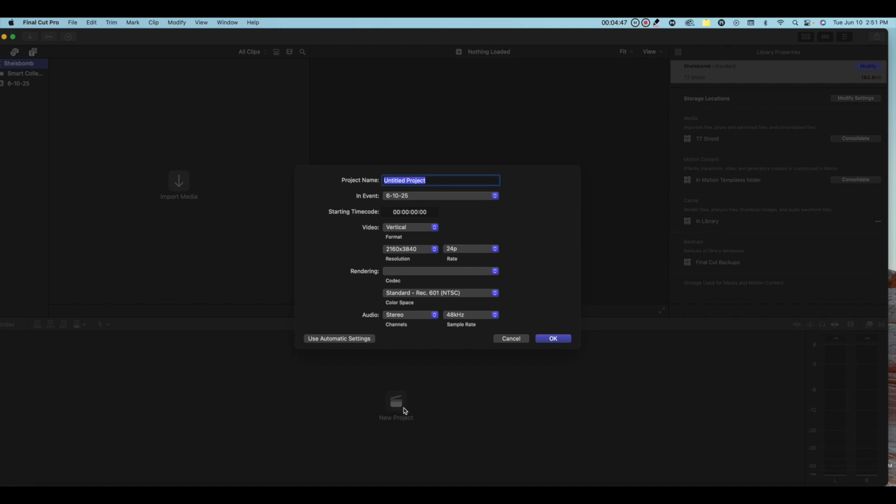
pyautogui.click(411, 228)
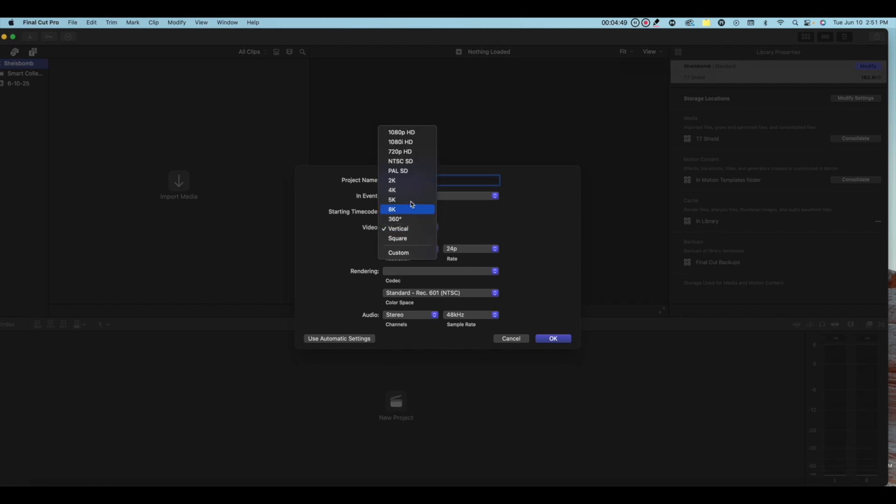
pyautogui.click(423, 133)
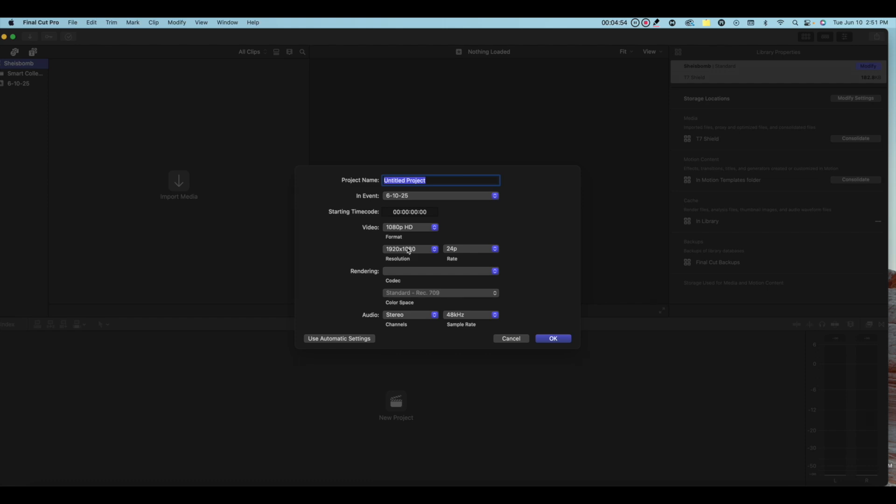
# Set the new project's video format to Vertical with a resolution of 2160x3840
pyautogui.click(420, 227)
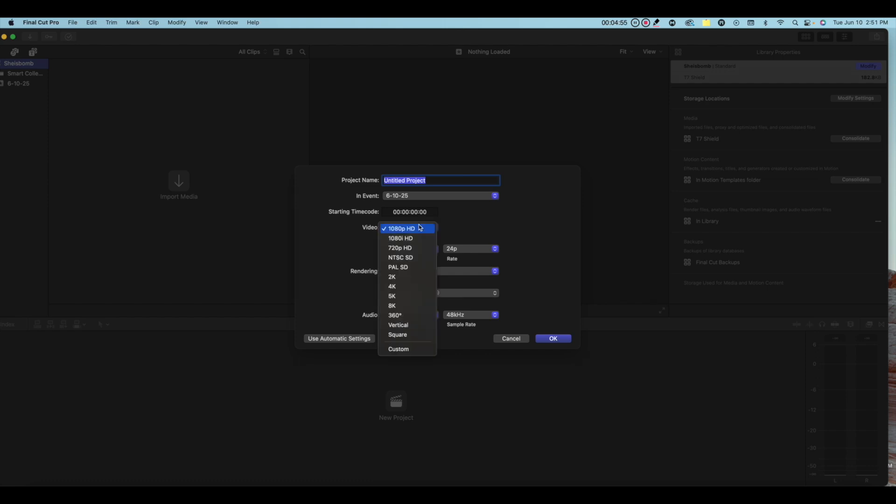
pyautogui.click(399, 325)
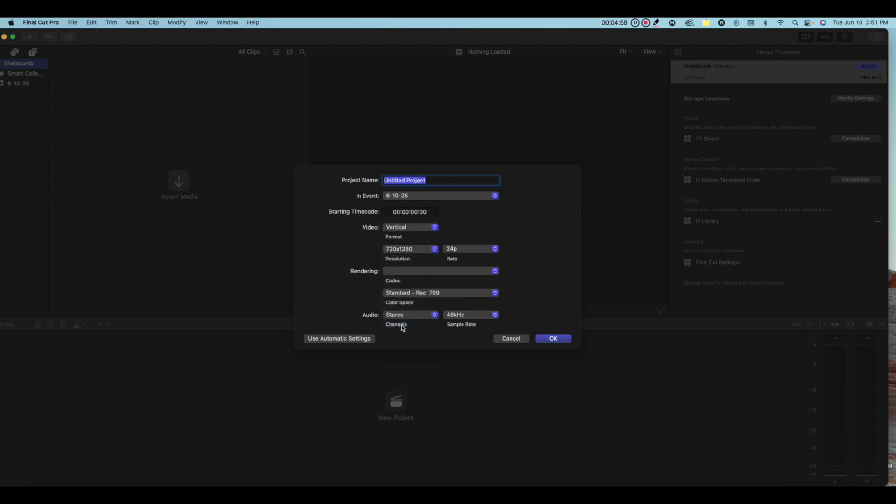
pyautogui.click(411, 250)
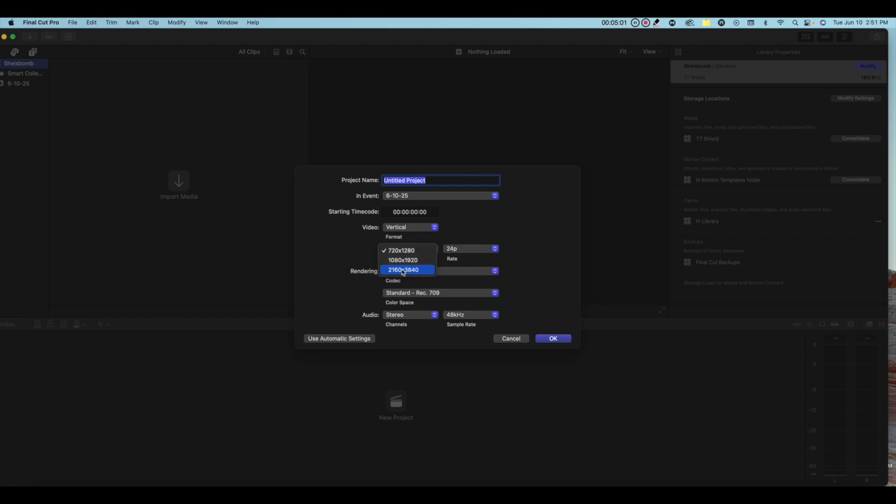
pyautogui.click(404, 270)
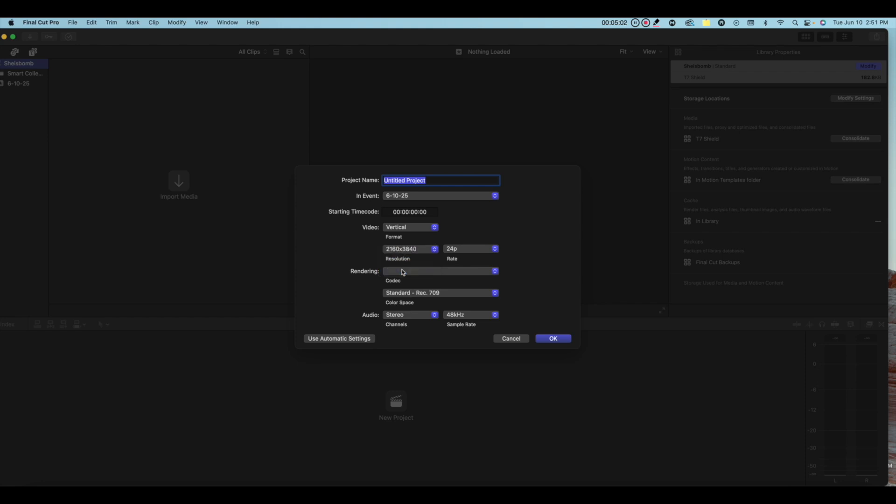
# Set the video format to 4K at 24p, name the project "Sheisbomb all videos jun10" and create it
pyautogui.click(405, 228)
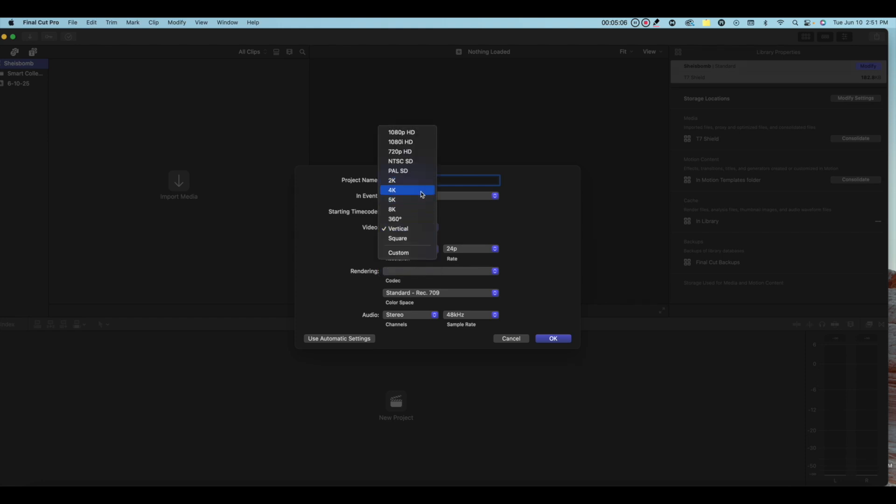
pyautogui.click(429, 191)
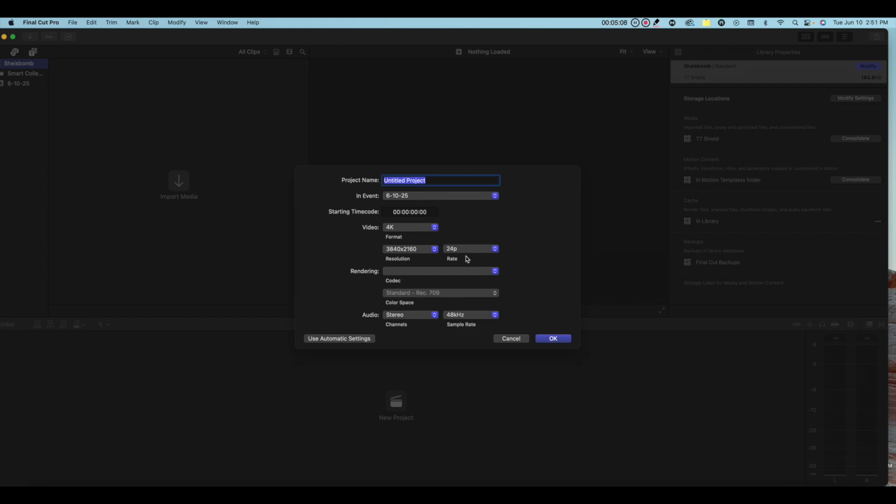
pyautogui.click(483, 250)
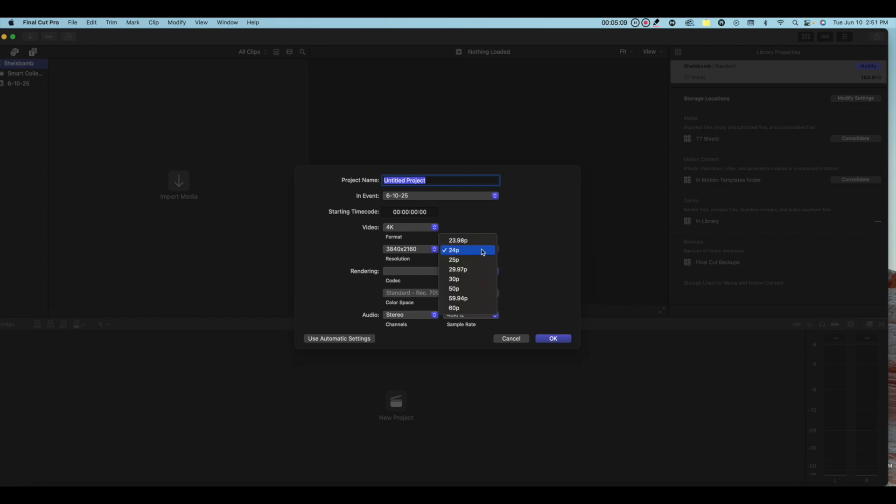
pyautogui.click(470, 310)
pyautogui.click(467, 252)
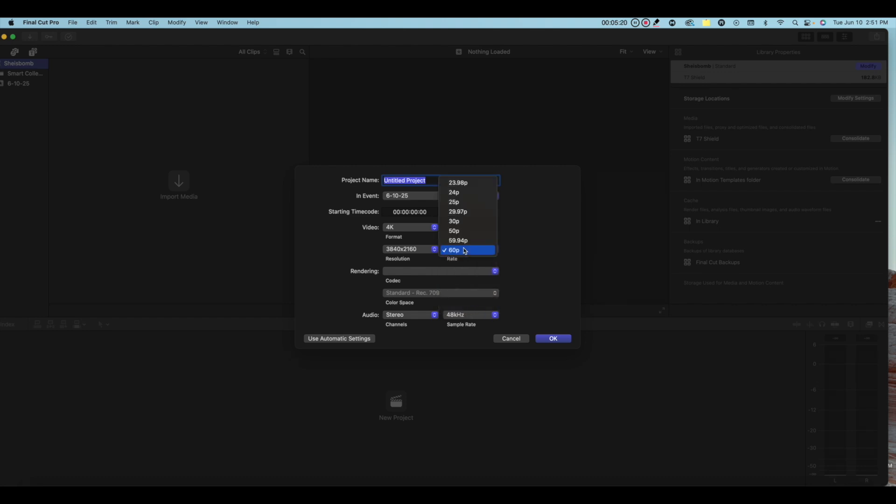
pyautogui.click(460, 196)
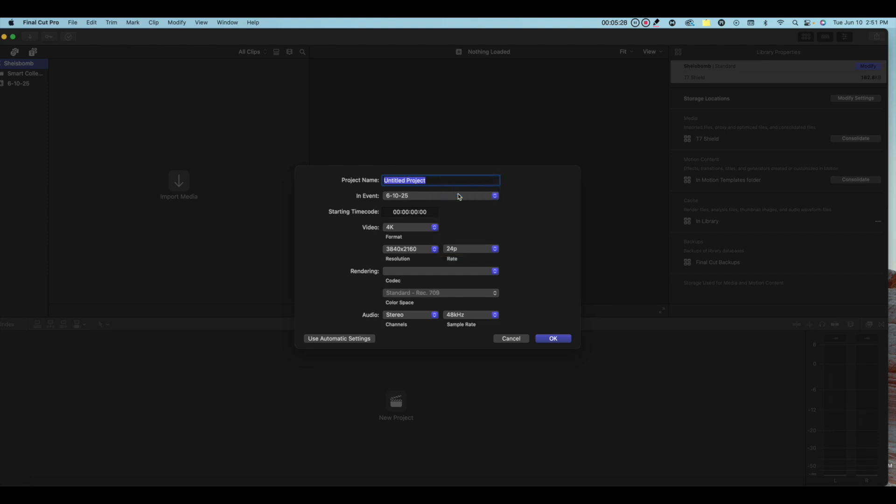
pyautogui.write('Sheisbomb all videos jun10')
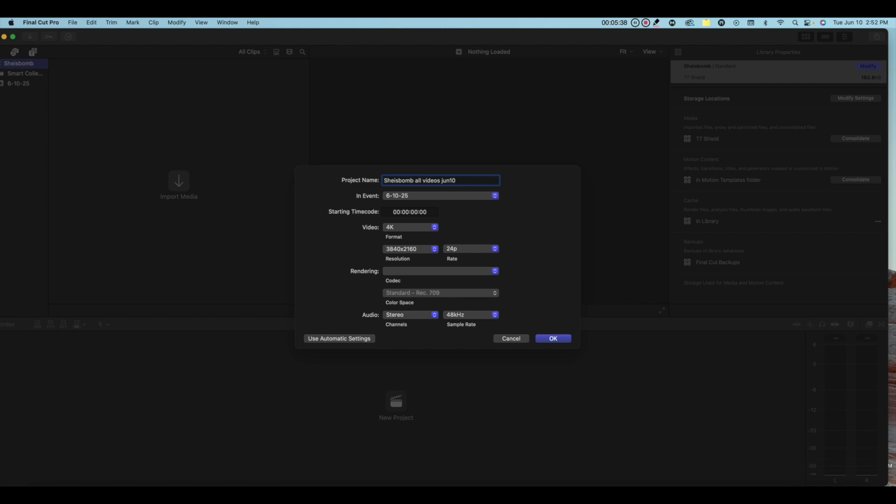
pyautogui.click(554, 340)
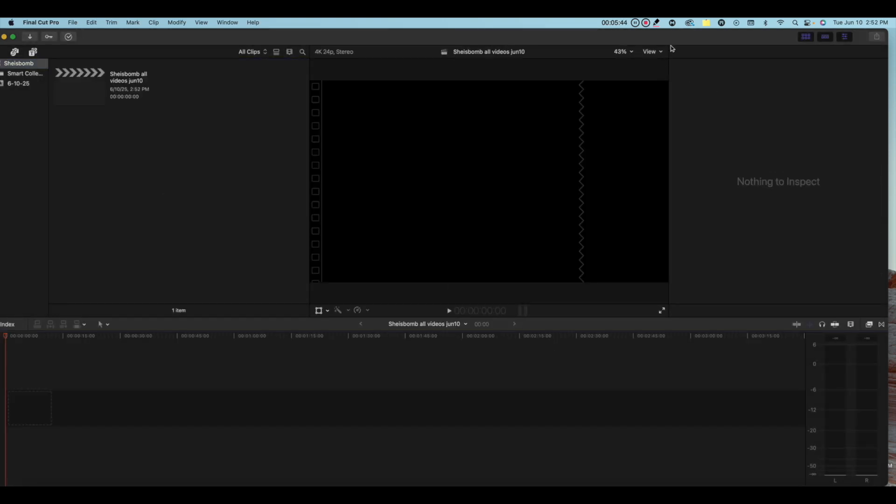
# Try to add C1960.MP4 from the "all she is bomb" folder on the T7 Shield drive to the project's timeline
pyautogui.moveTo(672, 40); pyautogui.dragTo(604, 37)
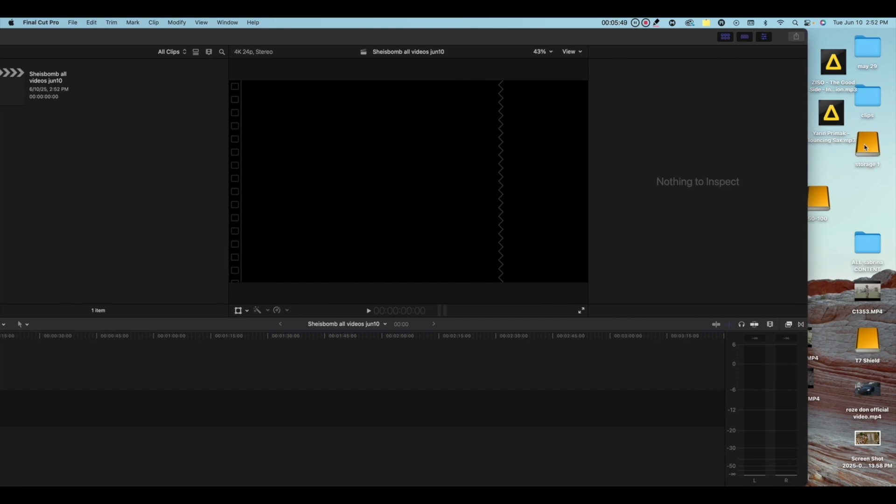
pyautogui.doubleClick(867, 343)
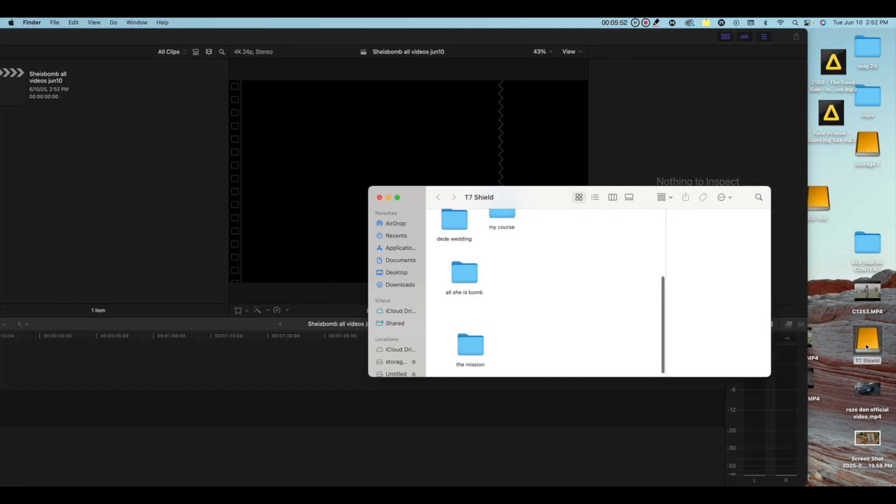
pyautogui.doubleClick(464, 272)
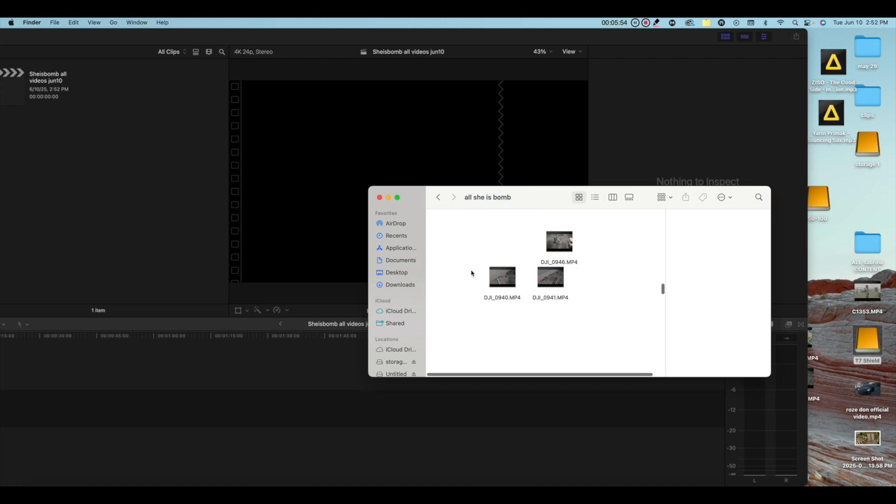
pyautogui.scroll(5, 472, 273)
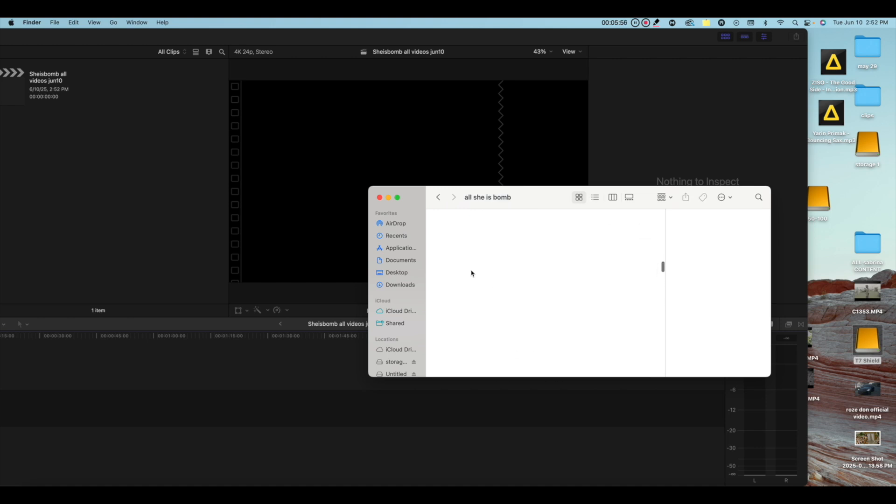
pyautogui.scroll(2, 471, 274)
pyautogui.scroll(5, 472, 273)
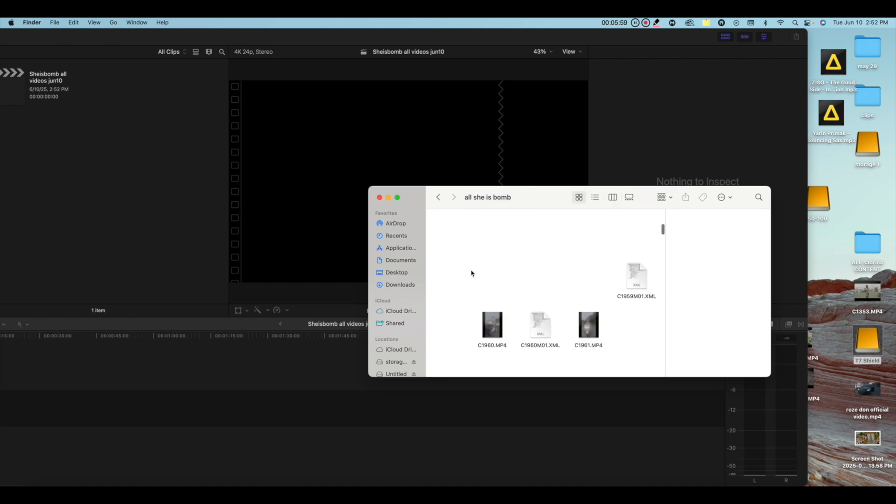
pyautogui.moveTo(498, 323); pyautogui.dragTo(281, 396)
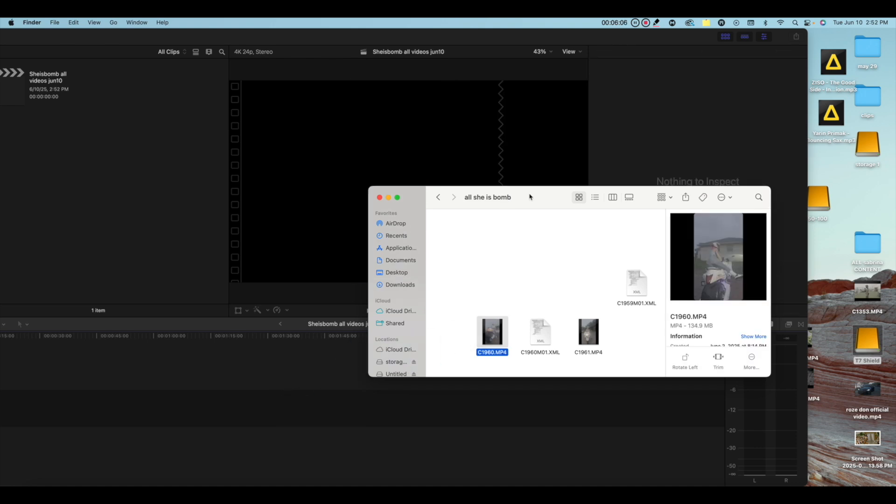
pyautogui.click(380, 198)
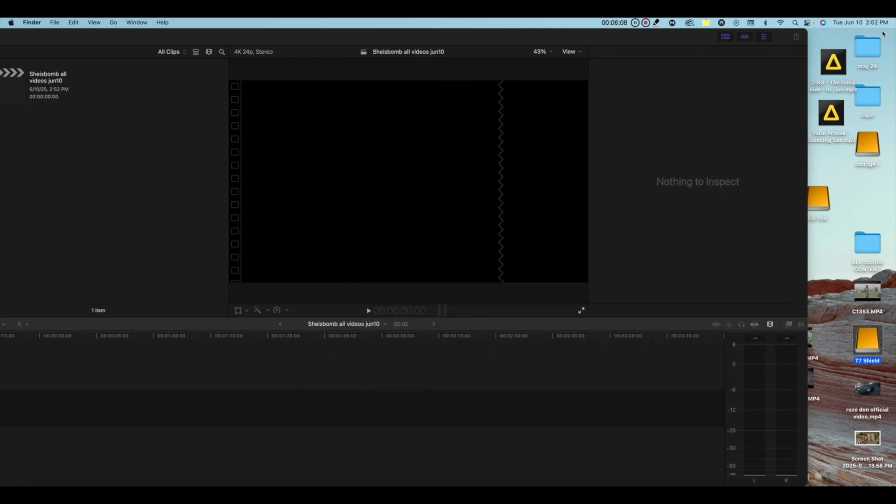
# Open the media import for the Sheisbomb library and browse to the T7 Shield drive
pyautogui.doubleClick(804, 35)
pyautogui.click(73, 23)
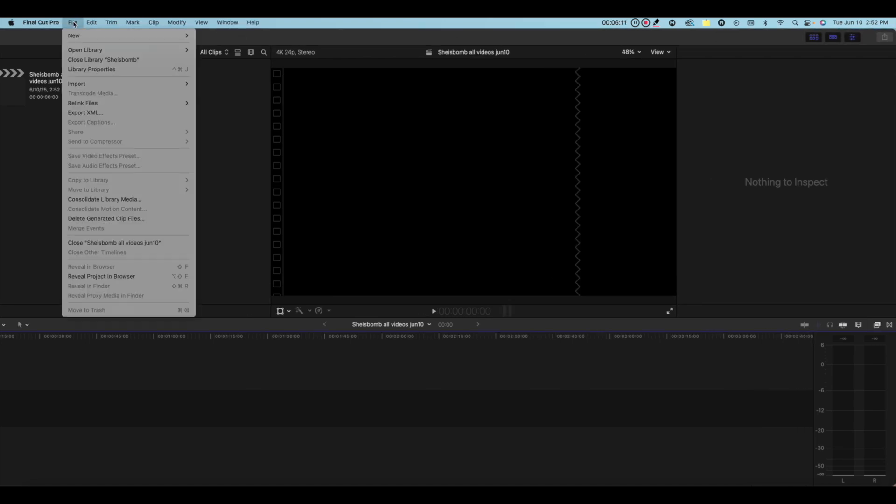
pyautogui.moveTo(140, 83)
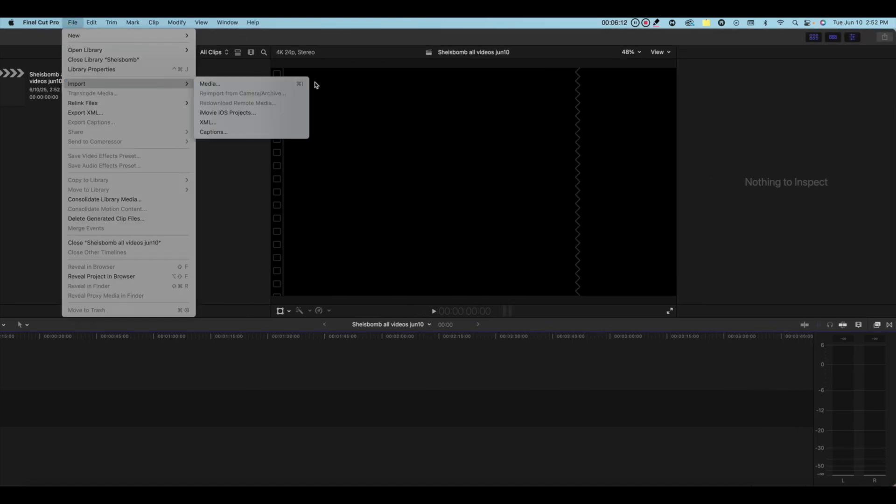
pyautogui.click(264, 84)
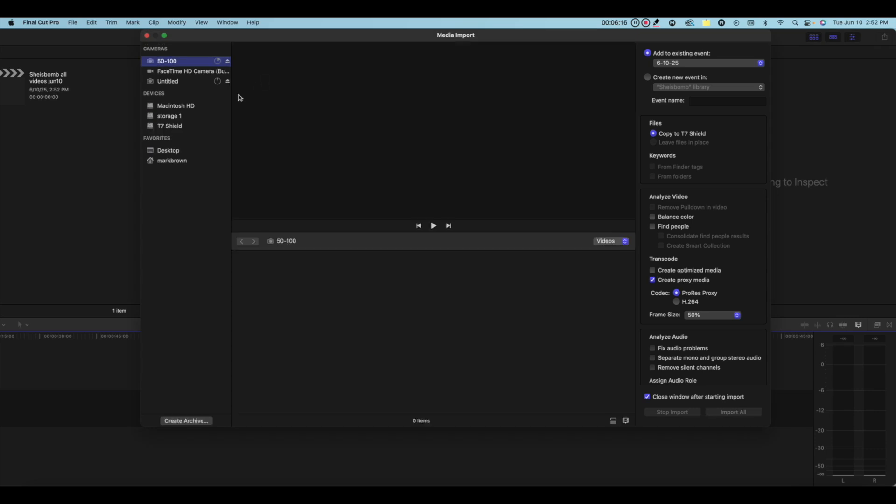
pyautogui.click(177, 118)
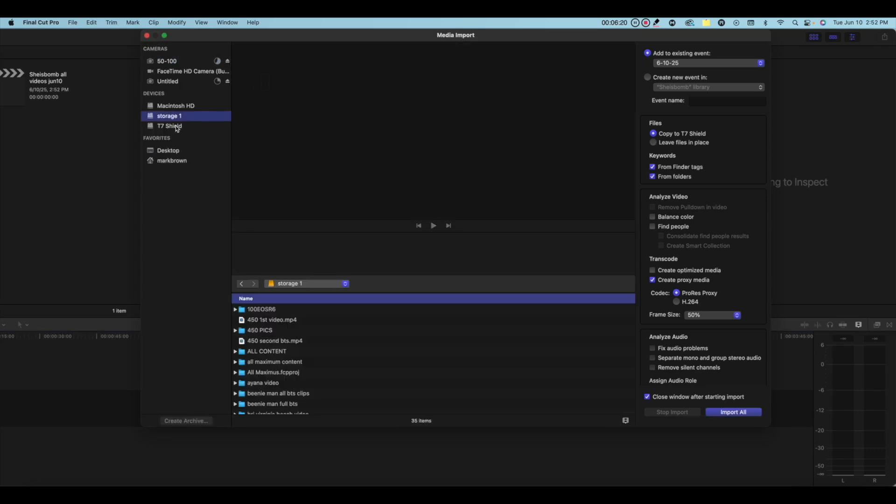
pyautogui.click(178, 127)
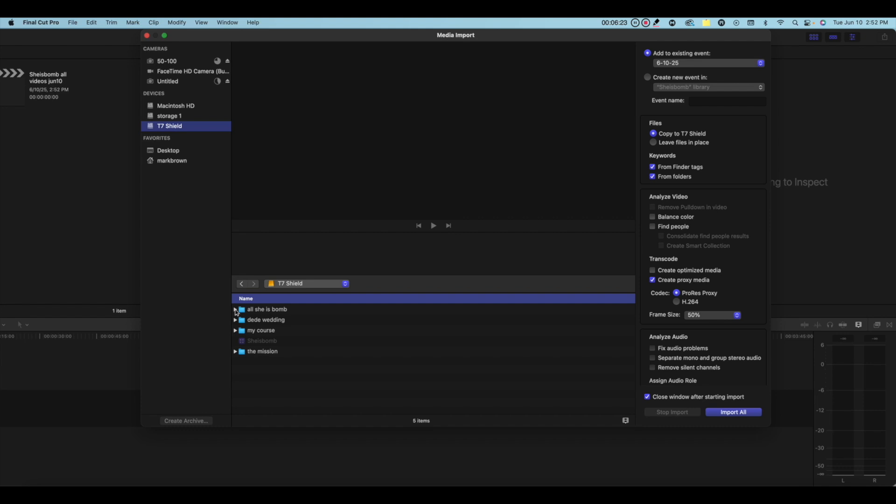
# Import the "all she is bomb" folder into the existing 6-10-25 event, continuing without the unsupported files
pyautogui.click(270, 309)
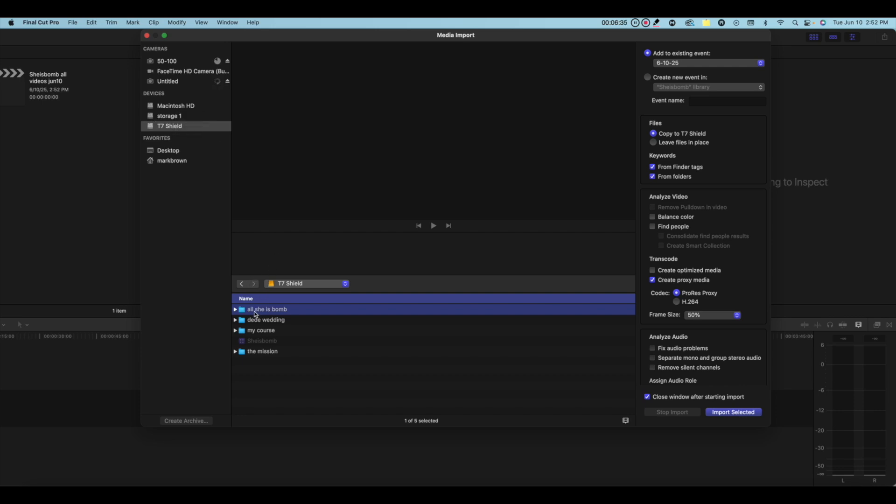
pyautogui.click(731, 414)
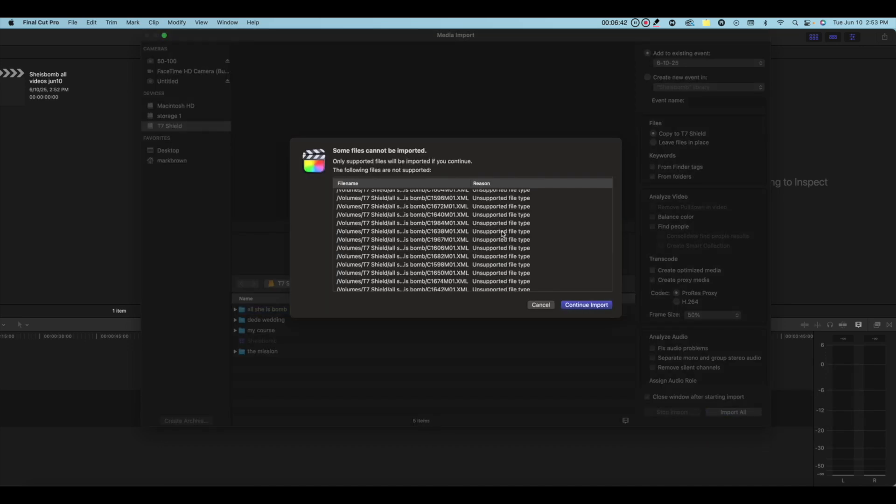
pyautogui.scroll(-10, 530, 222)
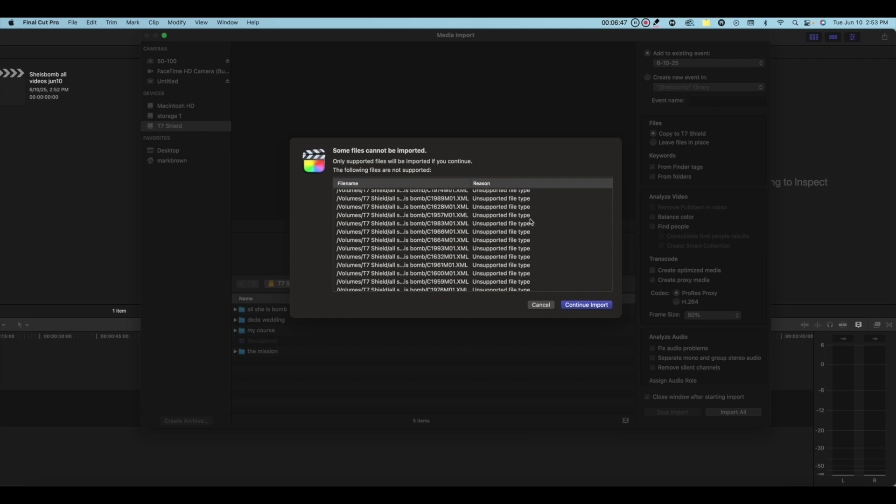
pyautogui.click(577, 305)
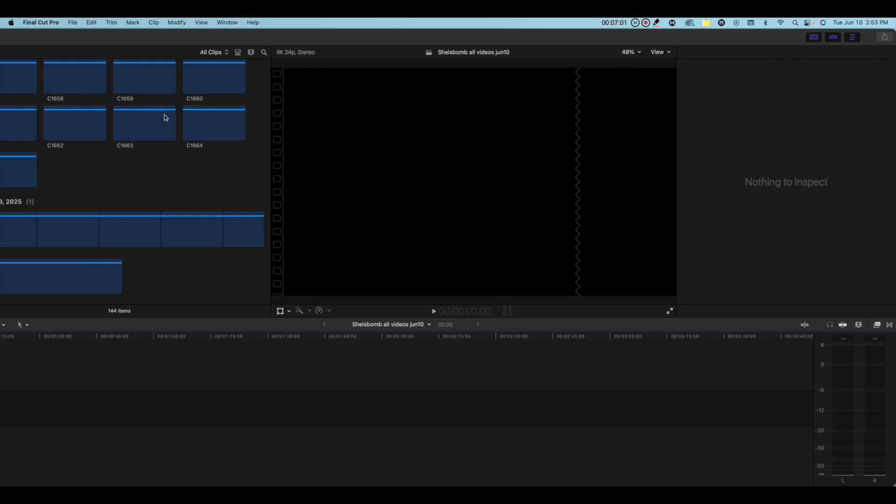
# Add all the Jun 2, 2025 clips from the event to the empty timeline and place the playhead after the last clip
pyautogui.scroll(10, 166, 118)
pyautogui.scroll(15, 164, 119)
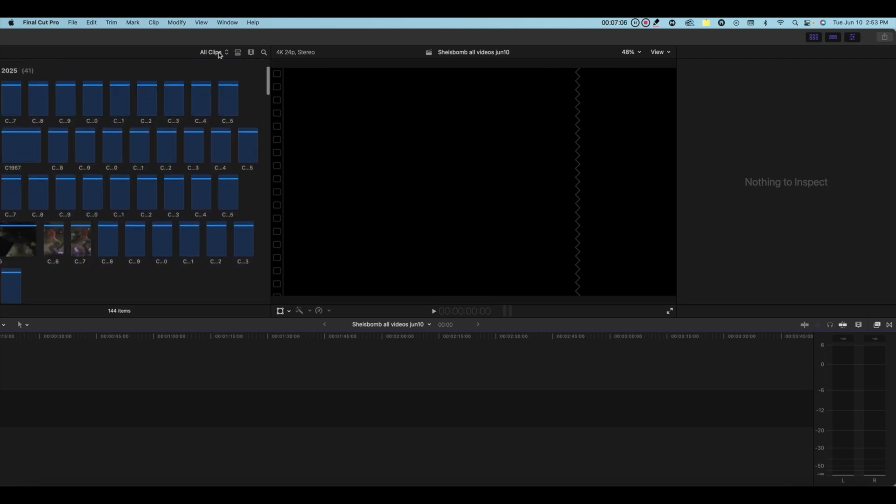
pyautogui.moveTo(224, 35); pyautogui.dragTo(295, 35)
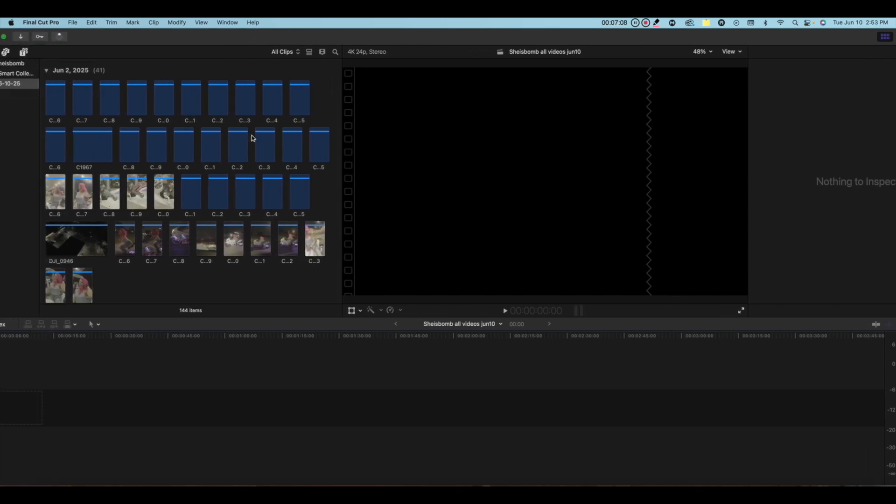
pyautogui.scroll(-3, 222, 144)
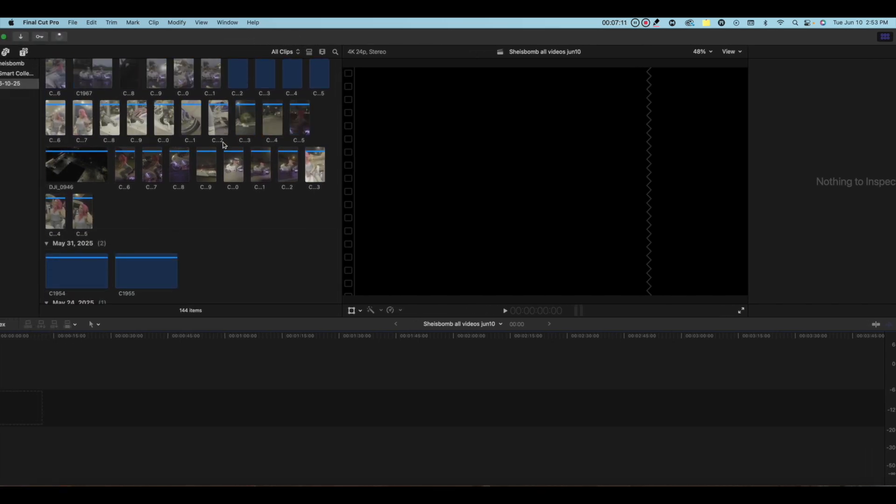
pyautogui.scroll(3, 222, 145)
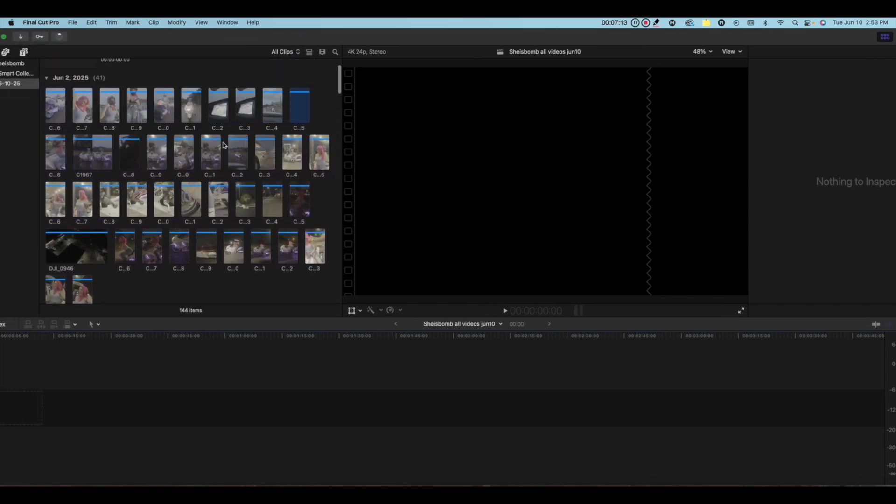
pyautogui.scroll(-2, 223, 145)
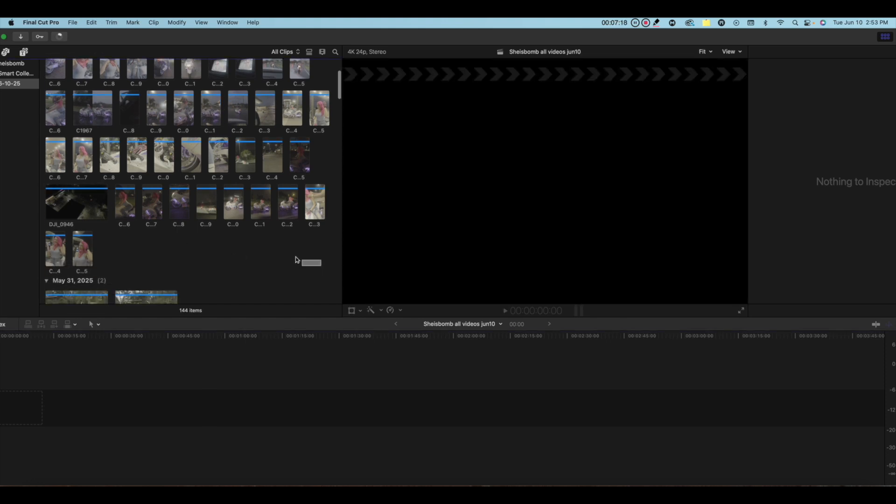
pyautogui.moveTo(321, 262); pyautogui.dragTo(52, 93)
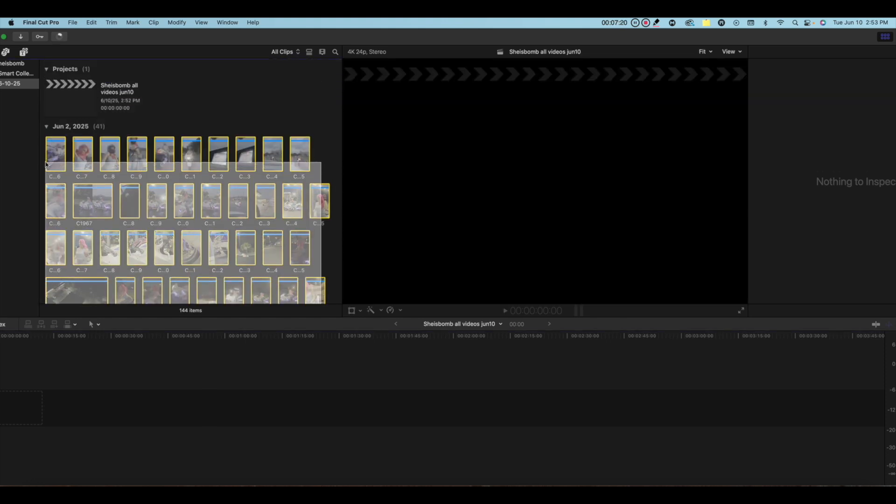
pyautogui.moveTo(53, 152); pyautogui.dragTo(100, 364)
pyautogui.hscroll(20, 242, 367)
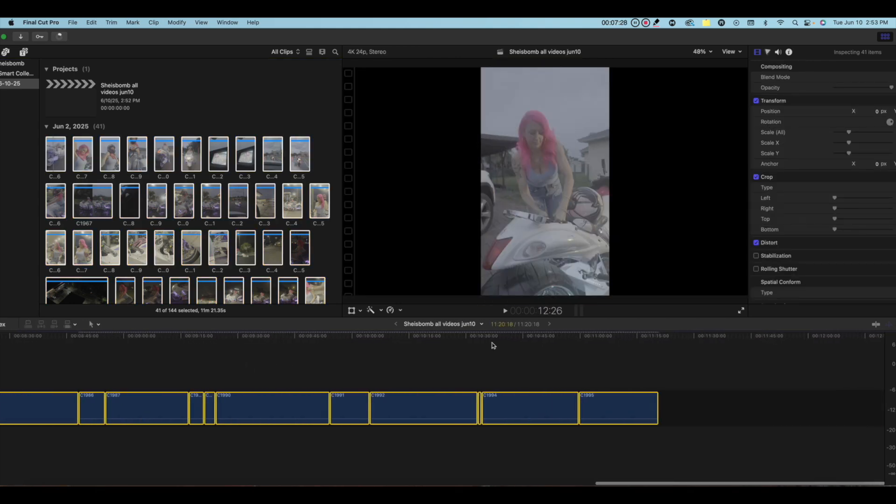
pyautogui.click(660, 373)
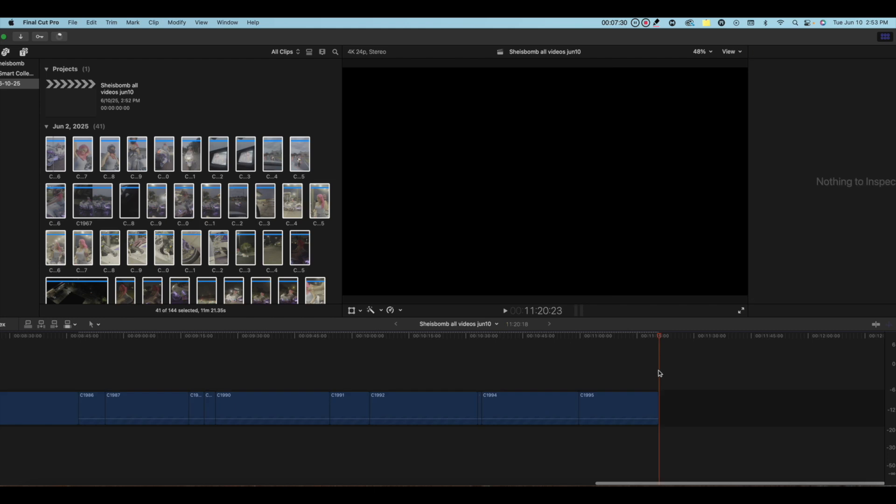
# Preview clip C1672 in the May 22, 2025 group and return the playhead to the end of the timeline
pyautogui.scroll(-10, 269, 196)
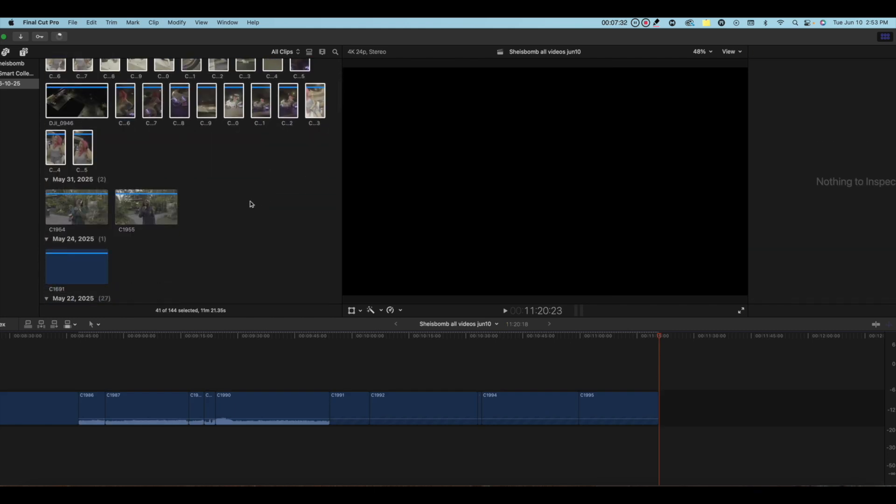
pyautogui.scroll(-5, 251, 204)
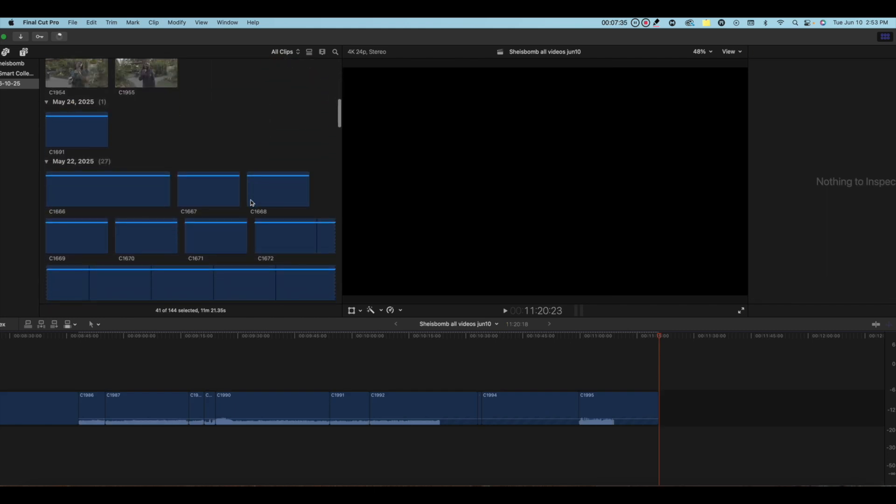
pyautogui.scroll(-3, 251, 203)
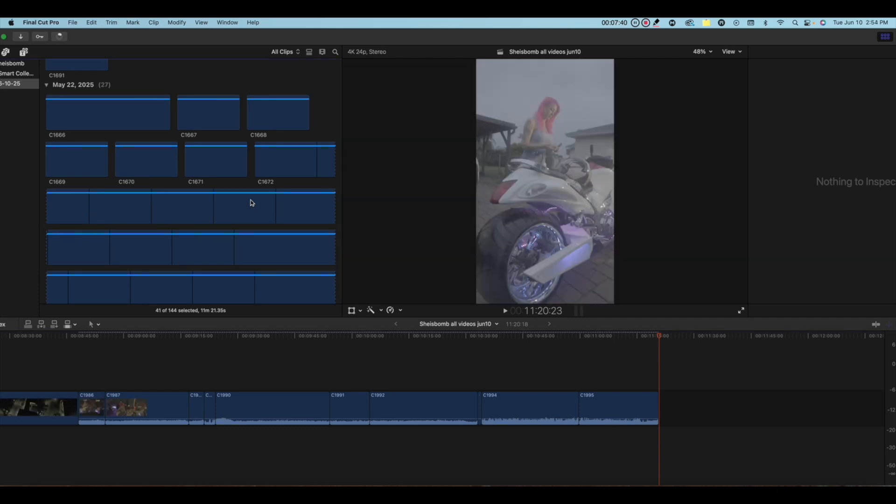
pyautogui.click(252, 202)
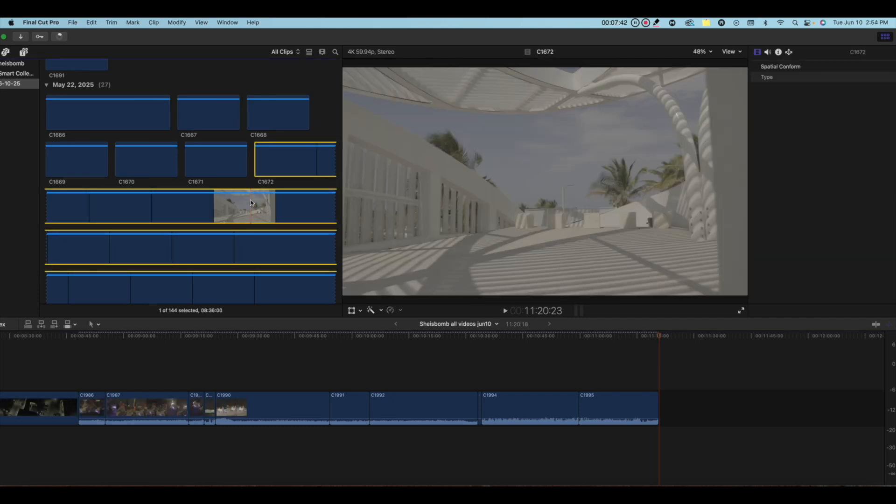
pyautogui.scroll(-5, 252, 202)
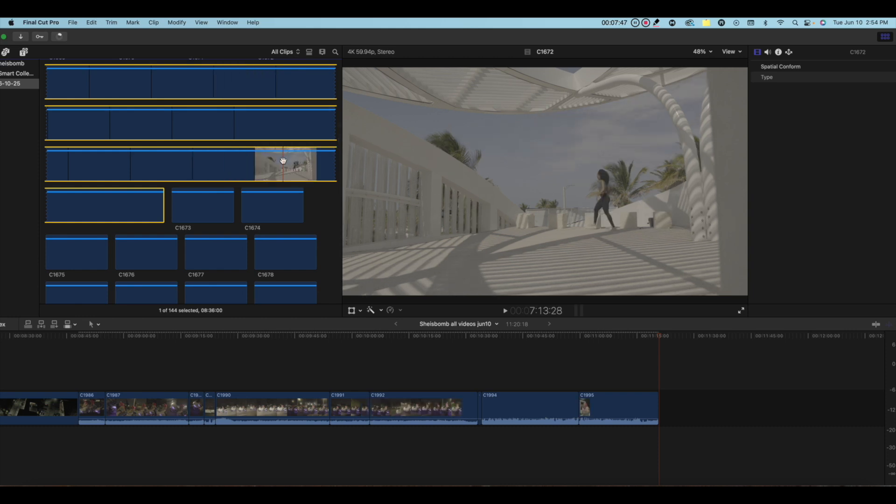
pyautogui.scroll(6, 283, 160)
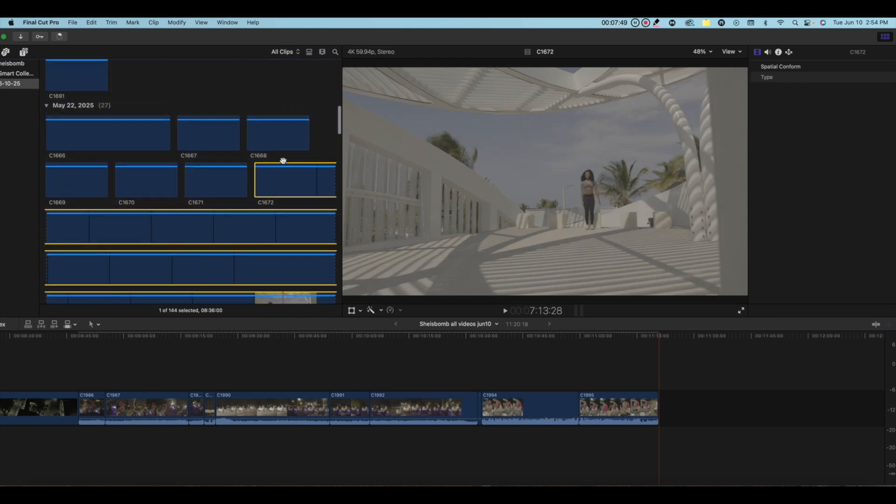
pyautogui.click(660, 377)
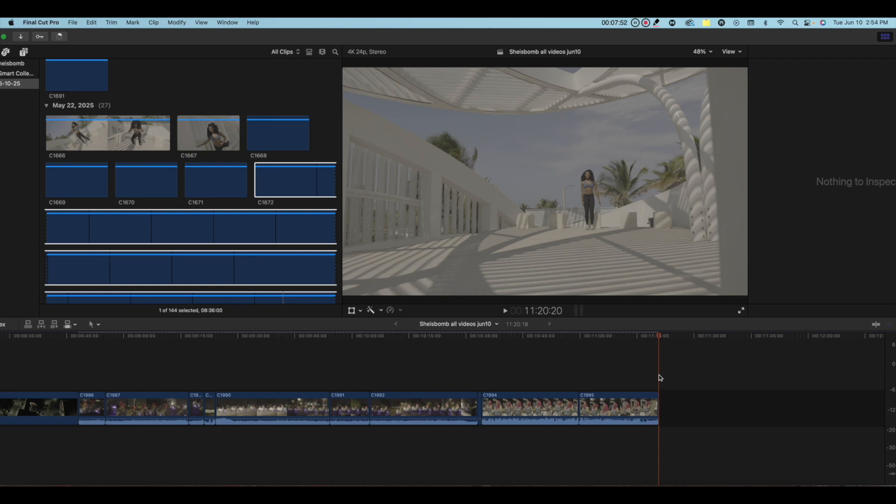
pyautogui.hscroll(1, 660, 378)
pyautogui.hscroll(-1, 658, 377)
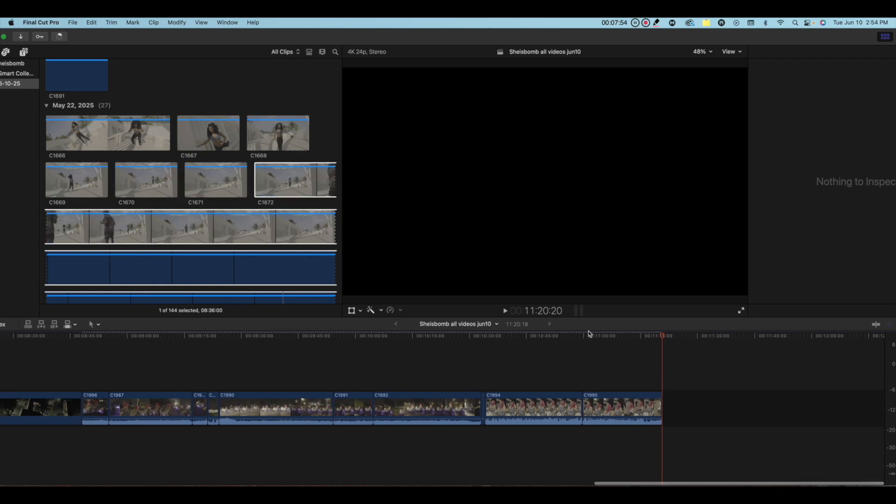
# Append all the May 22, 2025 clips to the end of the timeline after C1995
pyautogui.click(323, 136)
pyautogui.moveTo(329, 128); pyautogui.dragTo(75, 136)
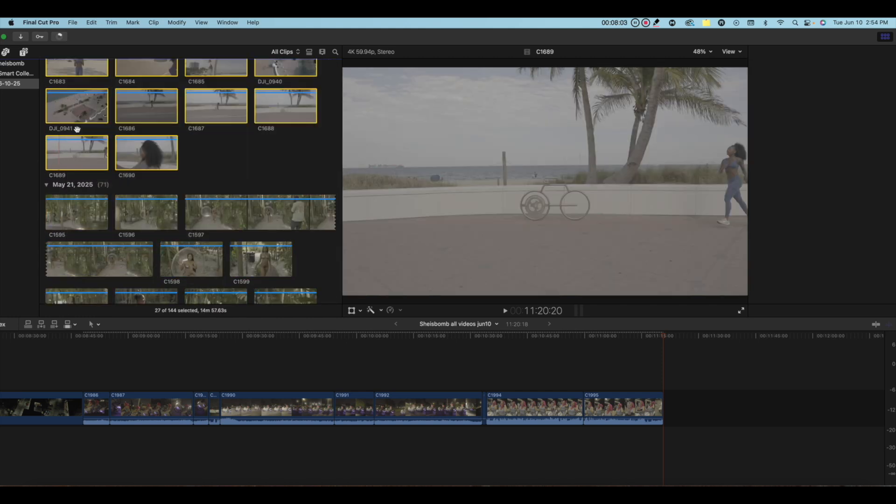
pyautogui.press('super+4')
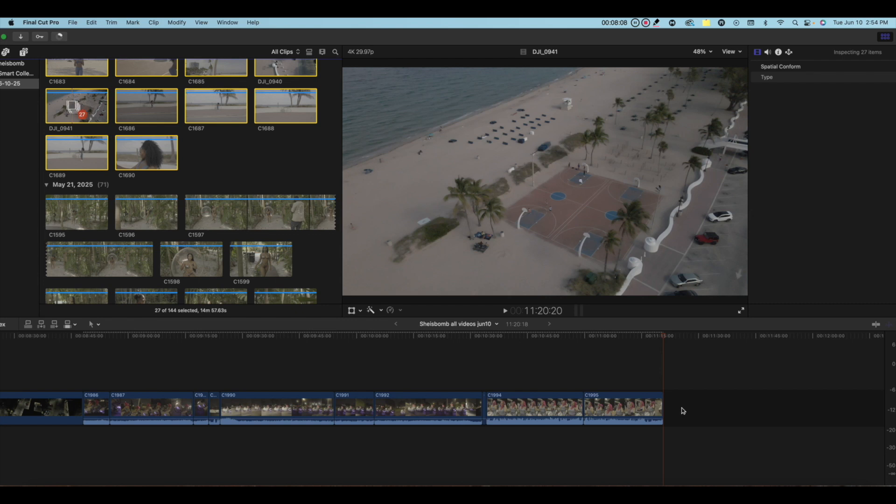
pyautogui.moveTo(683, 409); pyautogui.dragTo(683, 408)
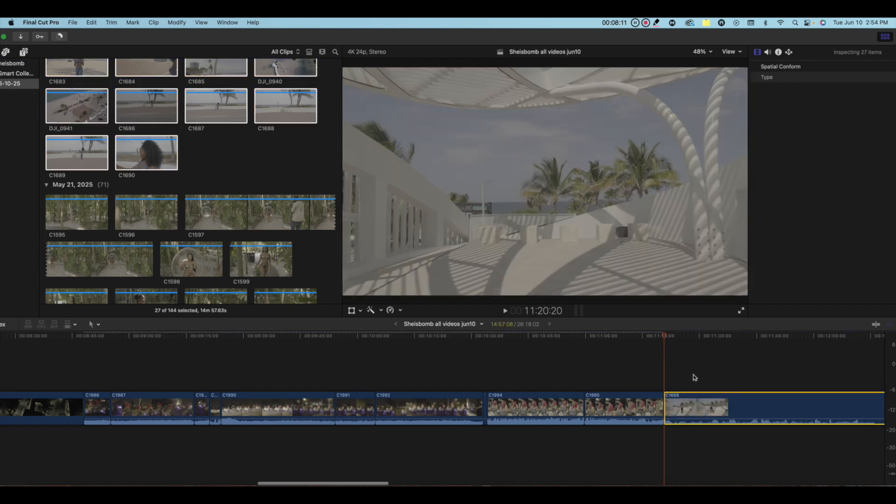
# Set the playhead within clip C1672 and zoom the timeline out to show the remaining May 22 clips through to the end
pyautogui.hscroll(15, 694, 376)
pyautogui.click(694, 376)
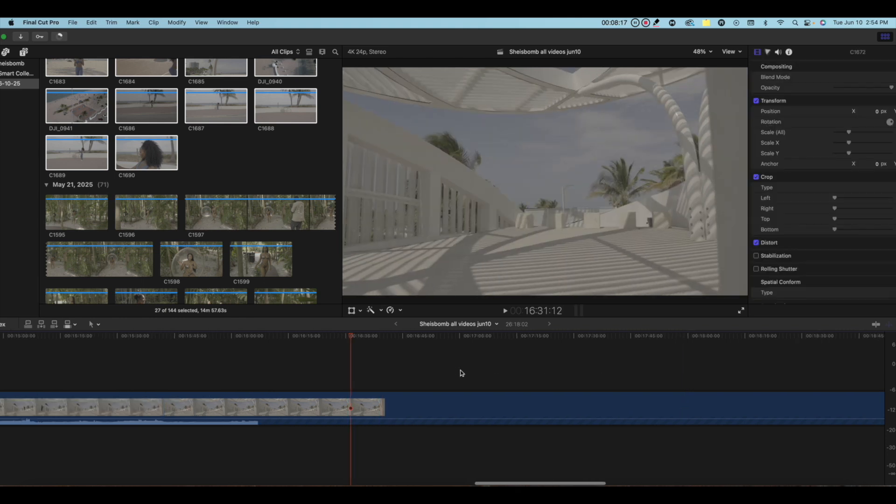
pyautogui.click(461, 373)
pyautogui.hscroll(10, 461, 373)
pyautogui.hscroll(10, 461, 372)
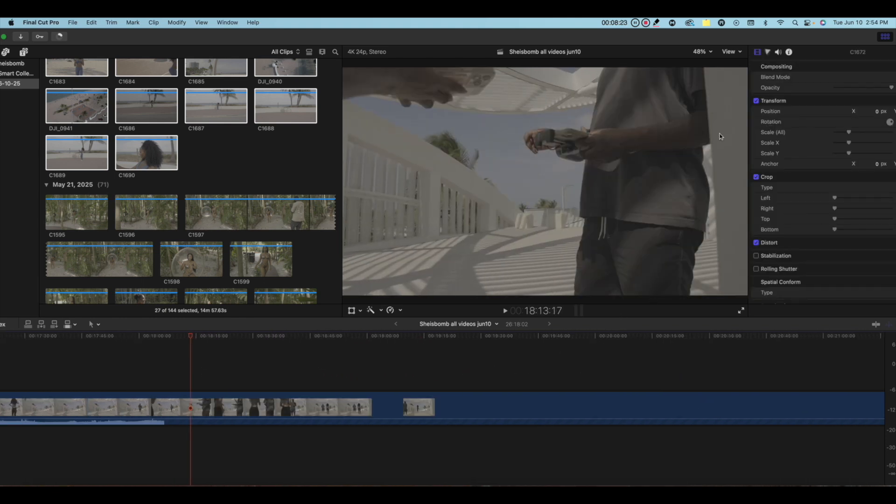
pyautogui.moveTo(731, 43); pyautogui.dragTo(675, 38)
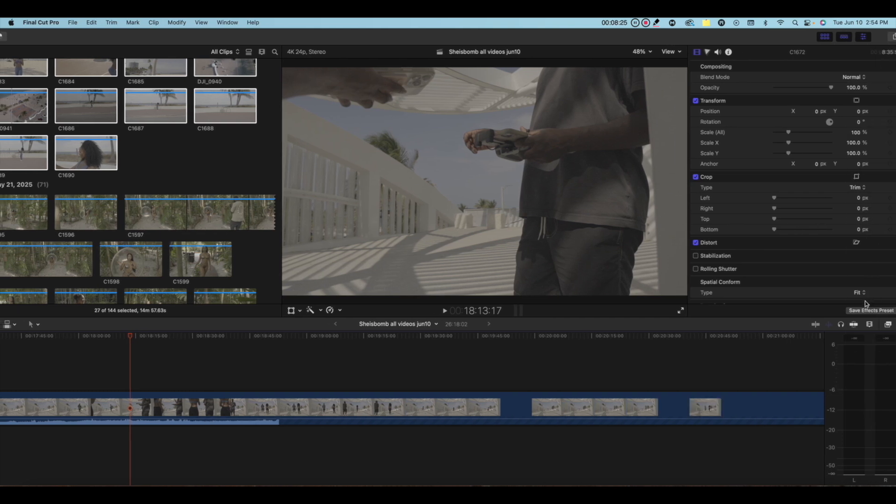
pyautogui.click(871, 325)
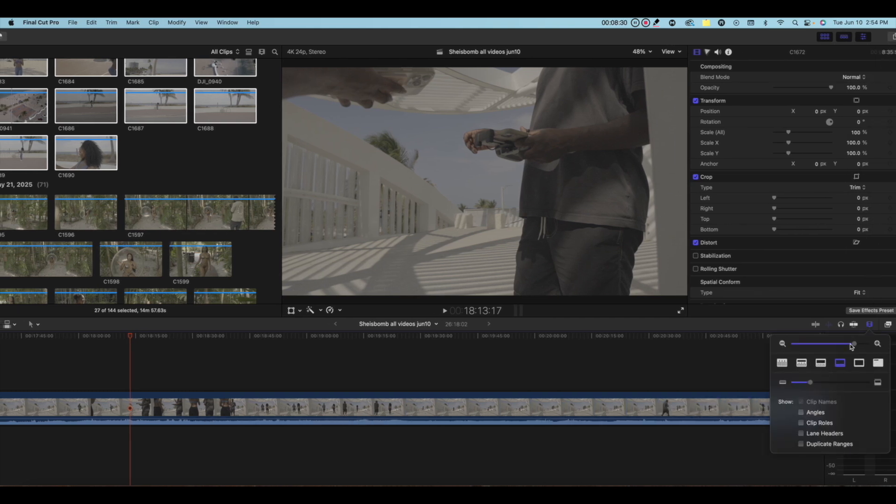
pyautogui.moveTo(852, 346); pyautogui.dragTo(840, 344)
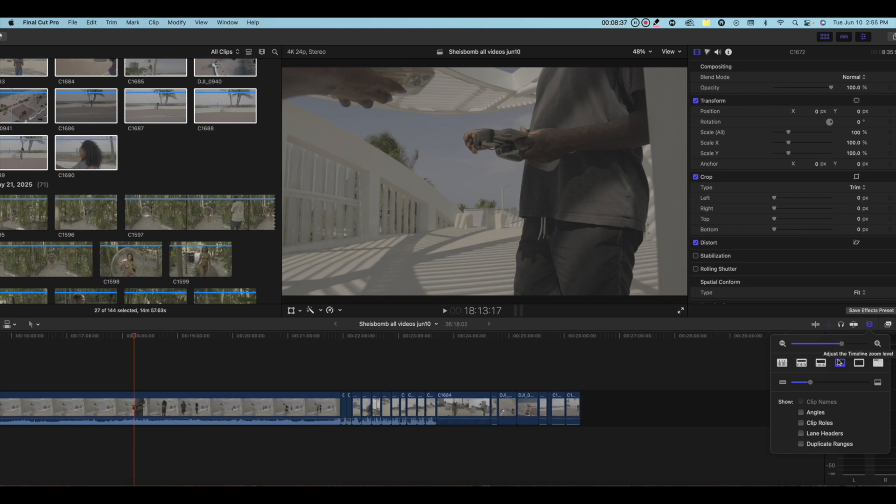
# Append the May 21, 2025 clips from C1600 through C1665 to the end of the timeline after C1690
pyautogui.moveTo(426, 38); pyautogui.dragTo(537, 37)
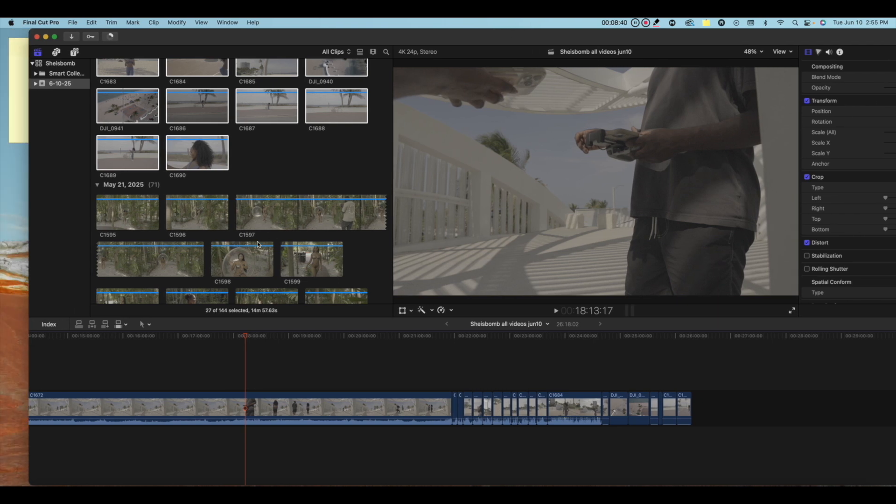
pyautogui.scroll(-6, 257, 243)
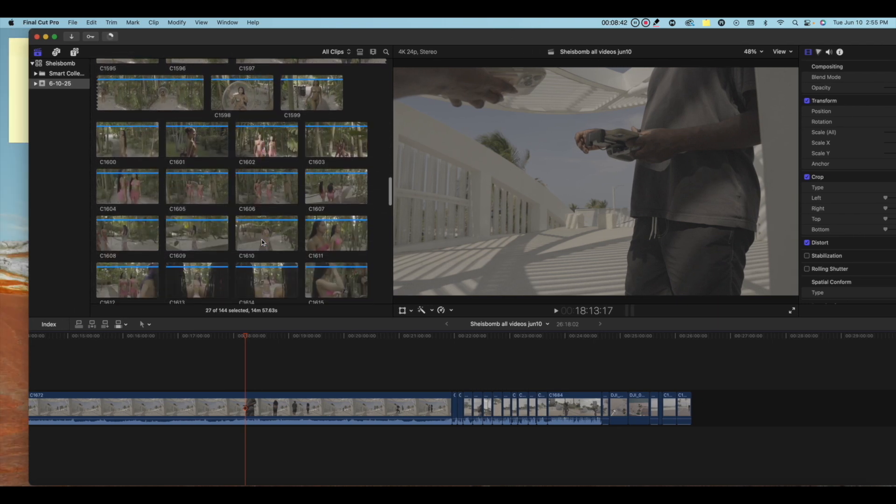
pyautogui.scroll(-2, 261, 242)
pyautogui.scroll(-1, 262, 242)
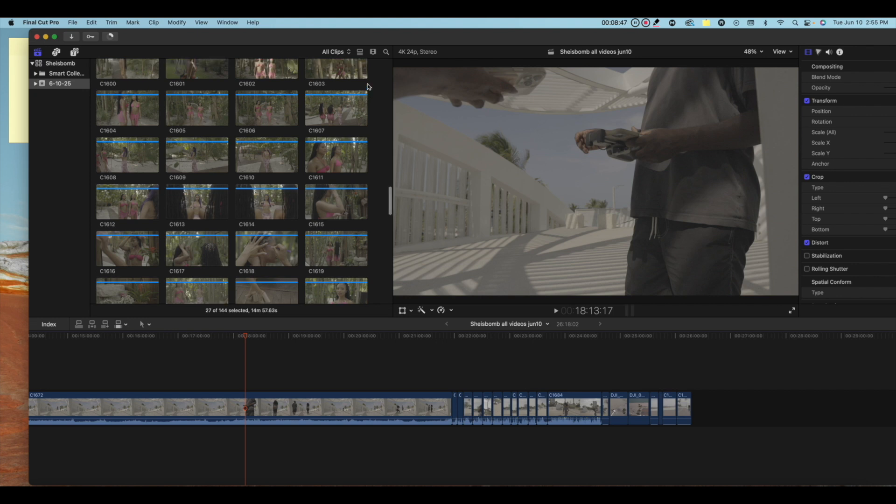
pyautogui.scroll(2, 366, 87)
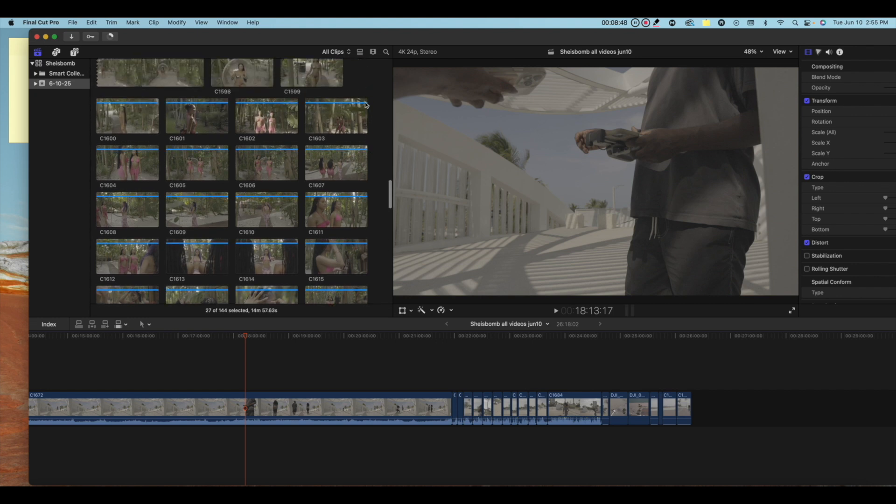
pyautogui.moveTo(374, 118); pyautogui.dragTo(99, 177)
pyautogui.scroll(10, 134, 178)
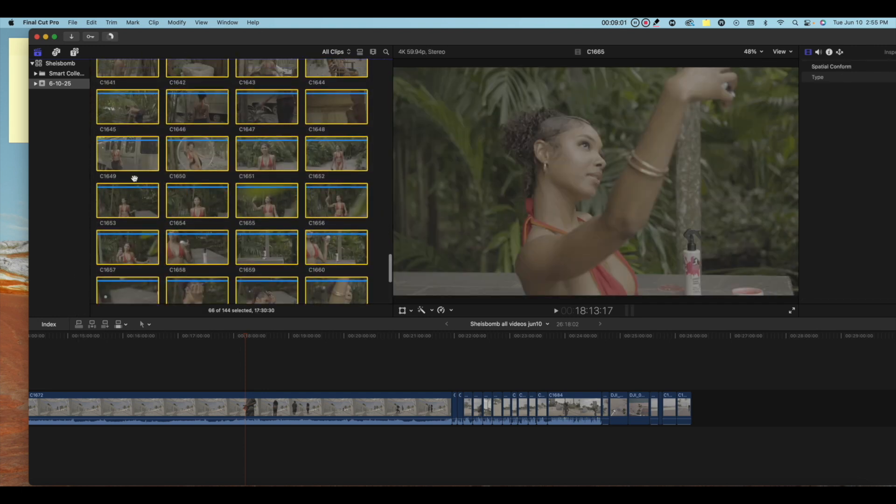
pyautogui.scroll(10, 135, 179)
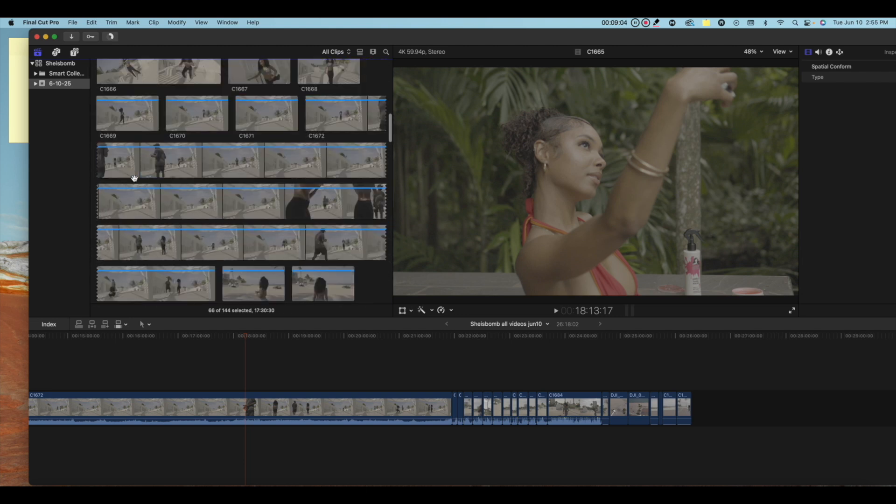
pyautogui.scroll(-5, 135, 179)
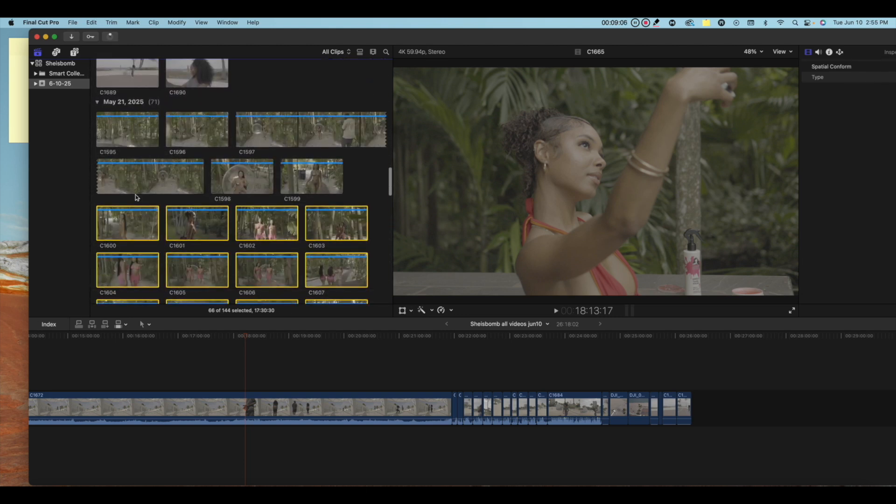
pyautogui.moveTo(738, 375); pyautogui.dragTo(707, 410)
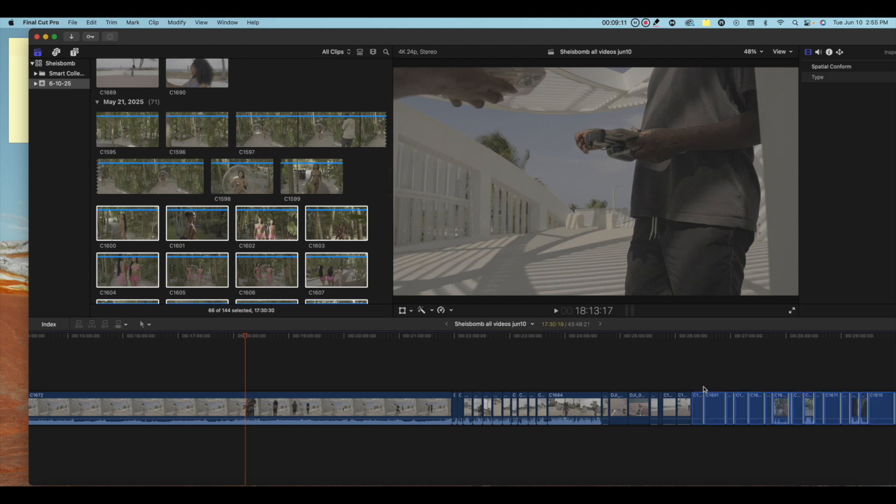
# Review the newly added May 21 clips from the end of the timeline backward, previewing a few frames and returning to the start
pyautogui.hscroll(10, 702, 385)
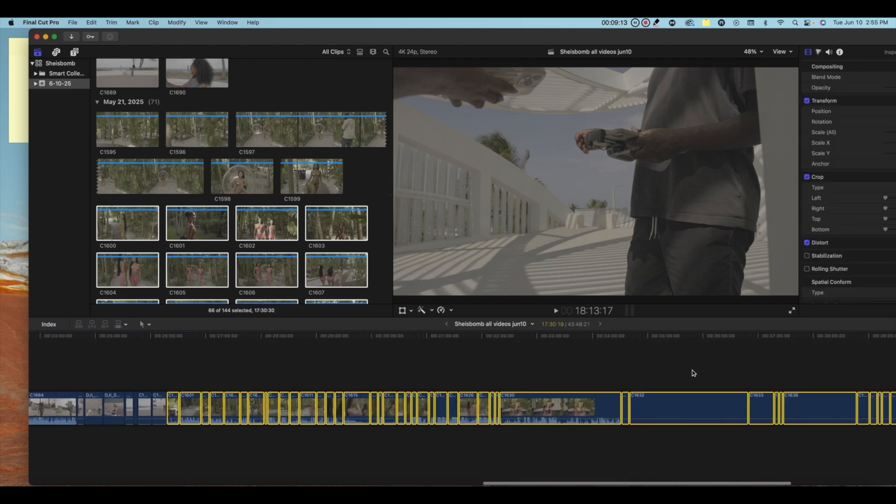
pyautogui.hscroll(10, 693, 373)
pyautogui.click(693, 372)
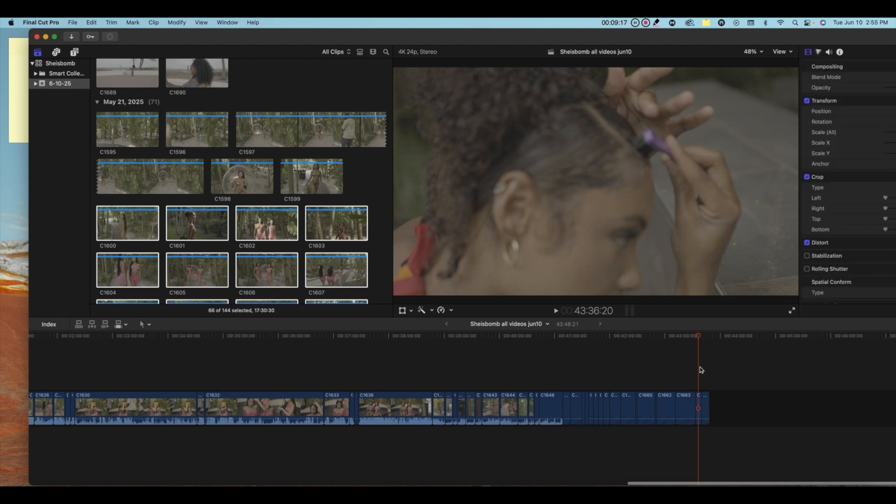
pyautogui.hscroll(-5, 639, 375)
pyautogui.click(640, 375)
pyautogui.hscroll(-3, 639, 375)
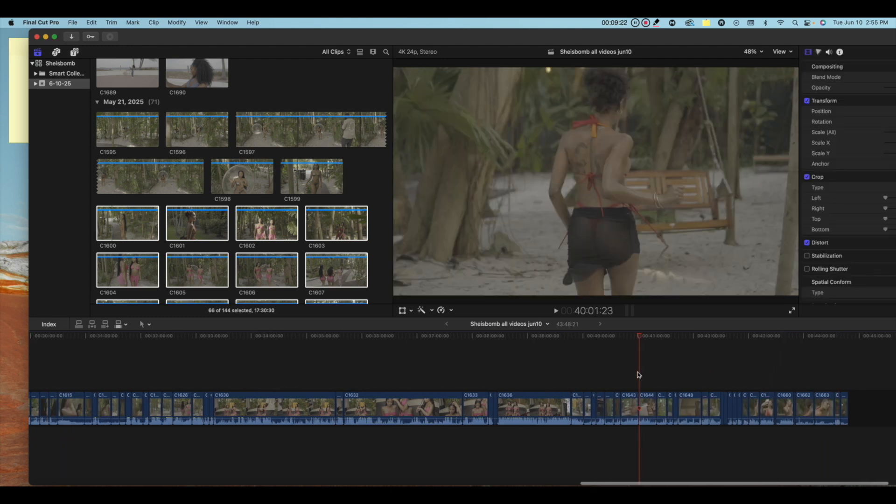
pyautogui.click(639, 375)
pyautogui.hscroll(-4, 639, 375)
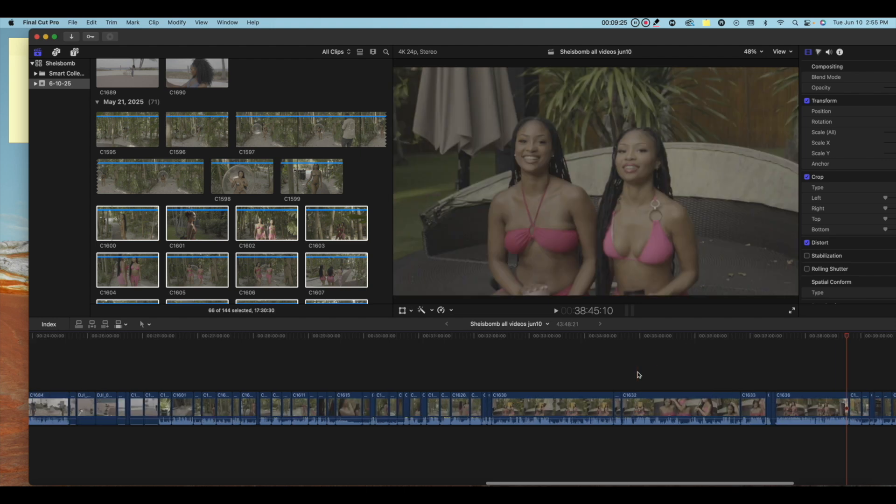
pyautogui.click(639, 374)
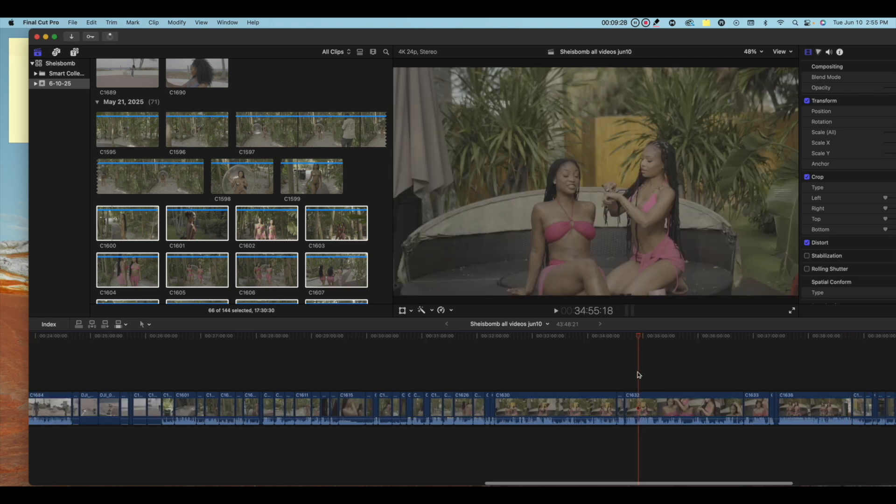
pyautogui.hscroll(-3, 639, 375)
pyautogui.hscroll(-5, 639, 374)
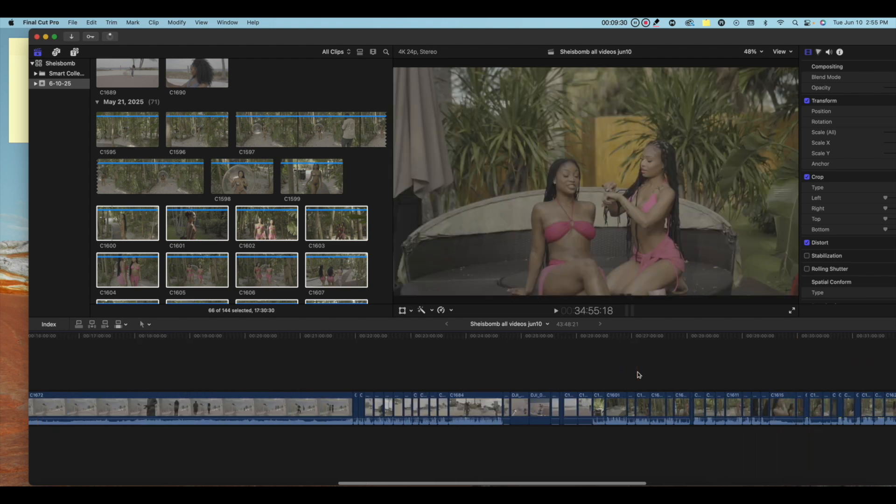
pyautogui.hscroll(-5, 638, 375)
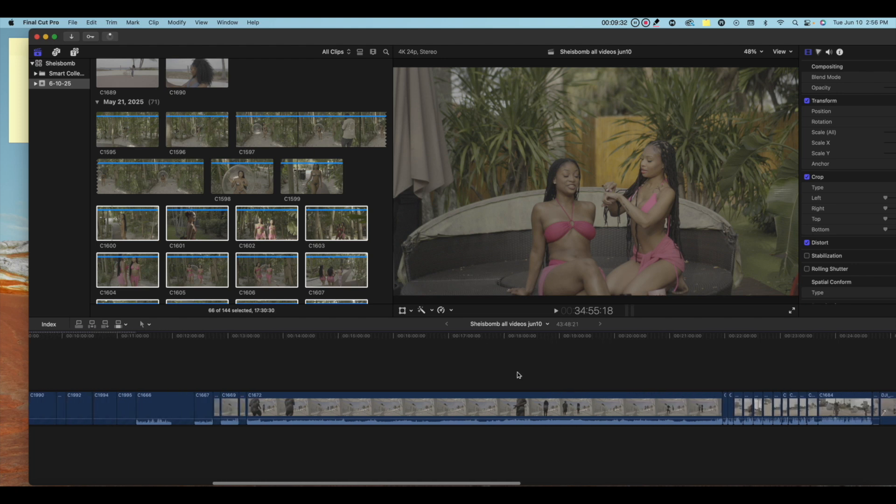
pyautogui.hscroll(-8, 410, 367)
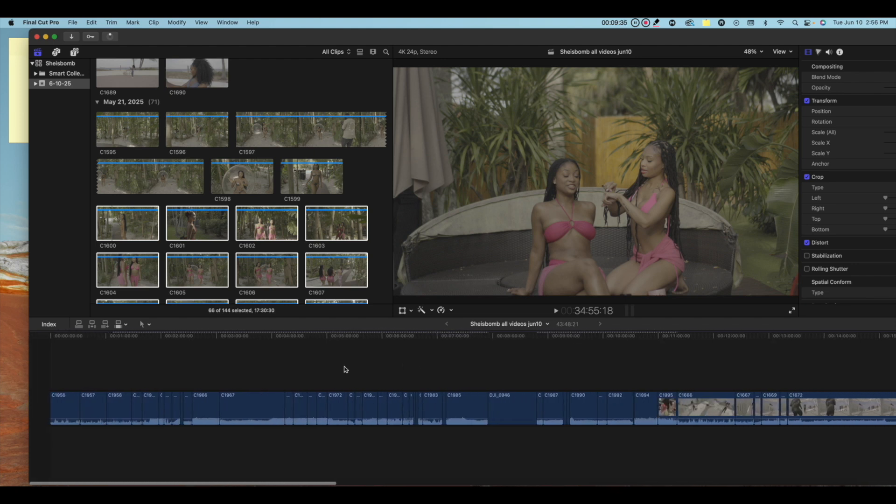
# Spot-check the Jun 2 clips C1966, DJI_0946, C1990, C1992 and C1956 in the timeline and look through the event's date groups
pyautogui.click(205, 354)
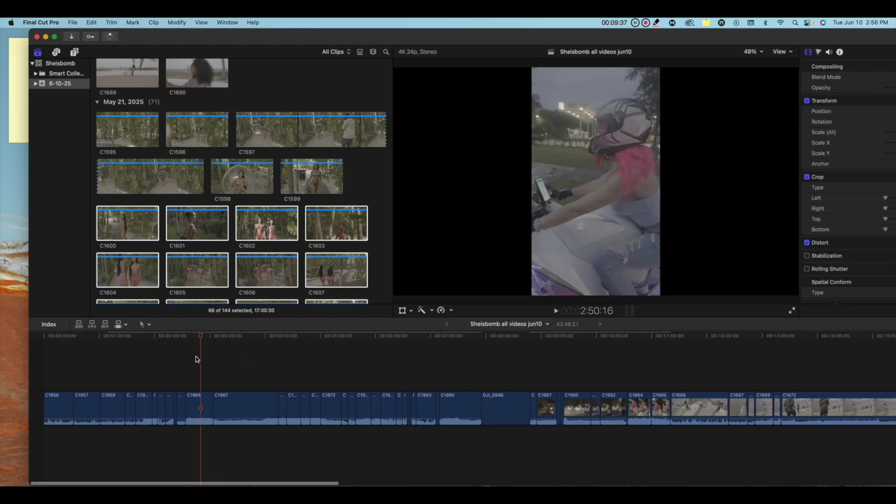
pyautogui.click(520, 376)
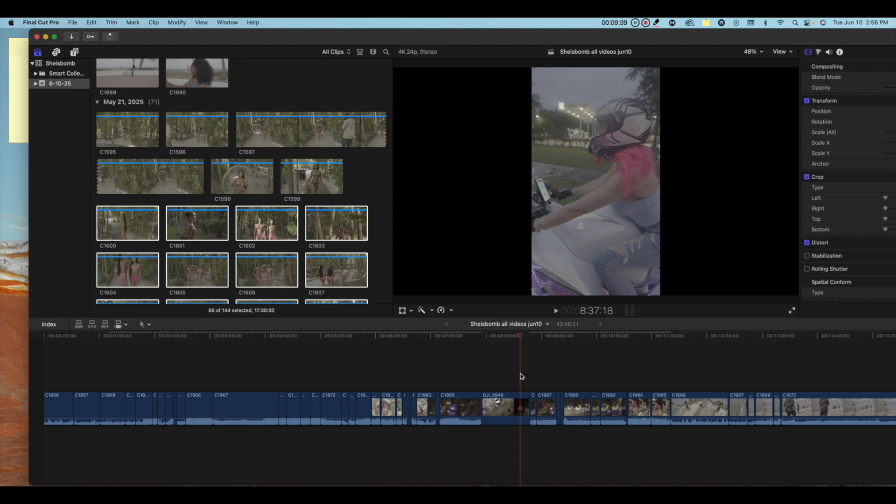
pyautogui.click(577, 371)
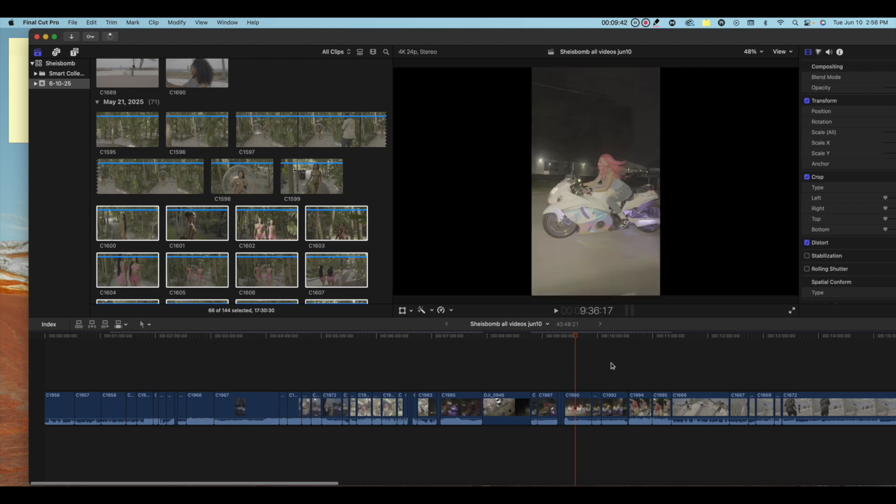
pyautogui.click(611, 366)
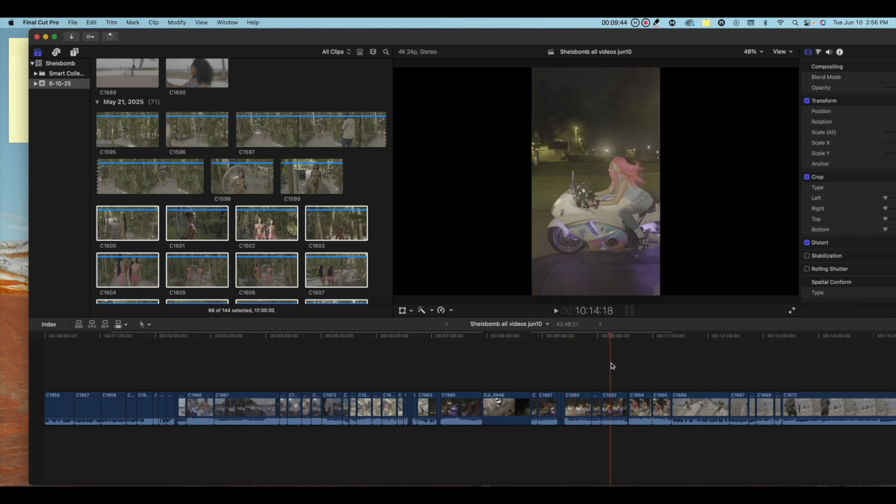
pyautogui.click(49, 356)
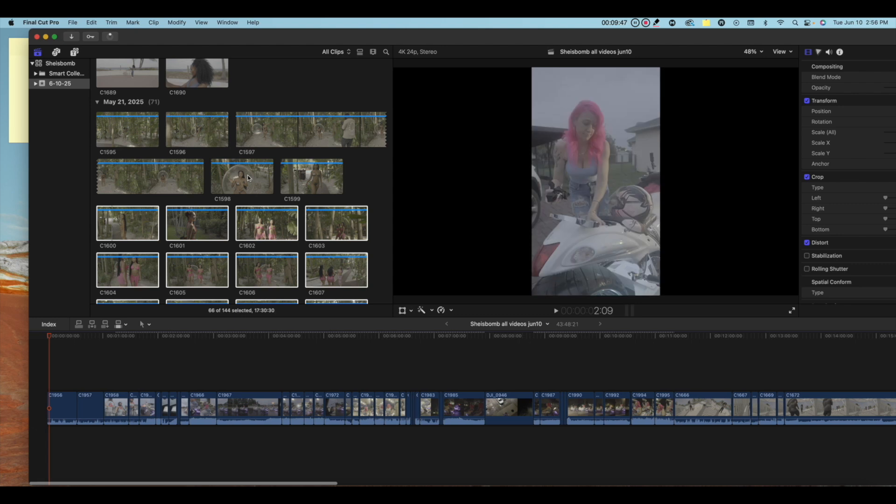
pyautogui.scroll(5, 248, 178)
pyautogui.scroll(10, 249, 178)
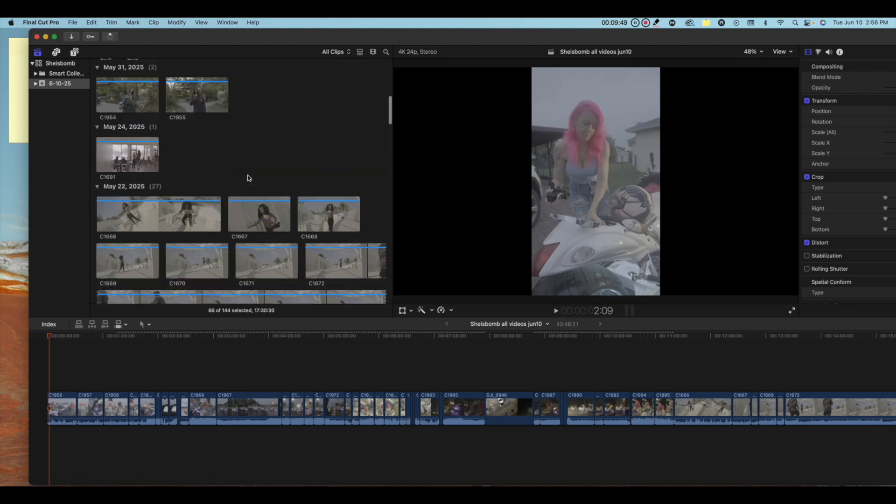
pyautogui.scroll(10, 249, 178)
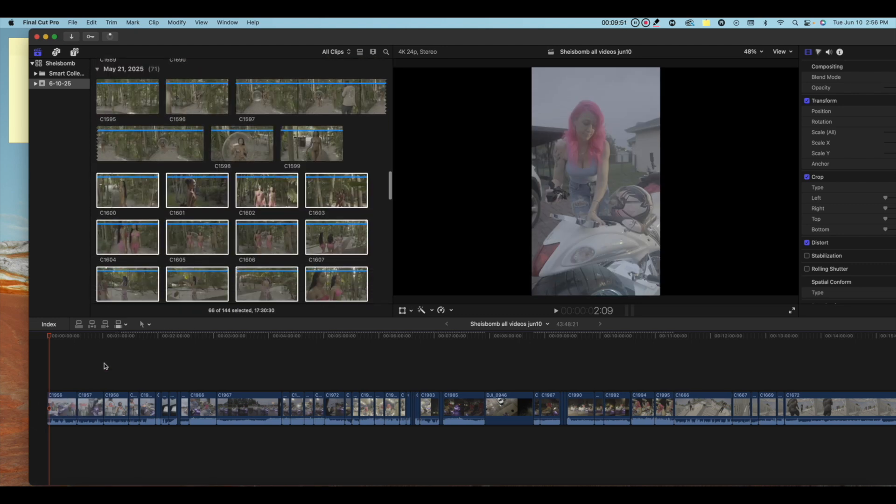
# Preview the Jun 2 footage in order at several points in the timeline, from C1956 through C1987
pyautogui.click(72, 356)
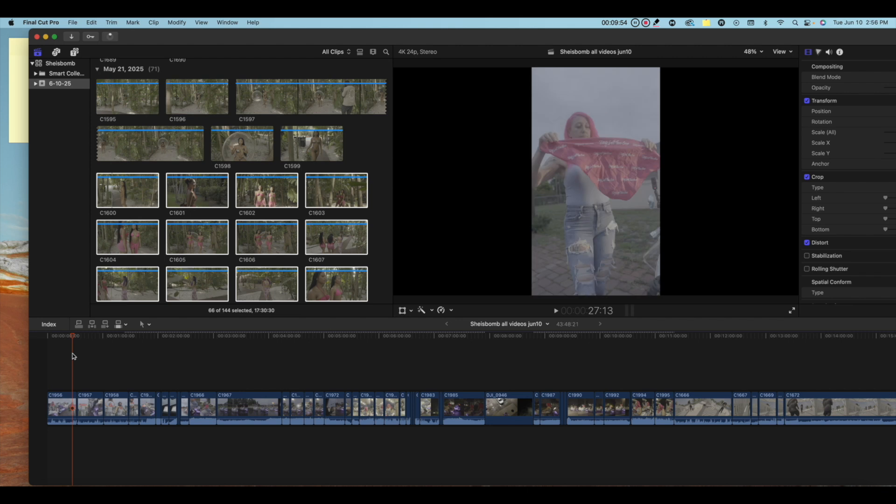
pyautogui.click(132, 356)
pyautogui.click(307, 352)
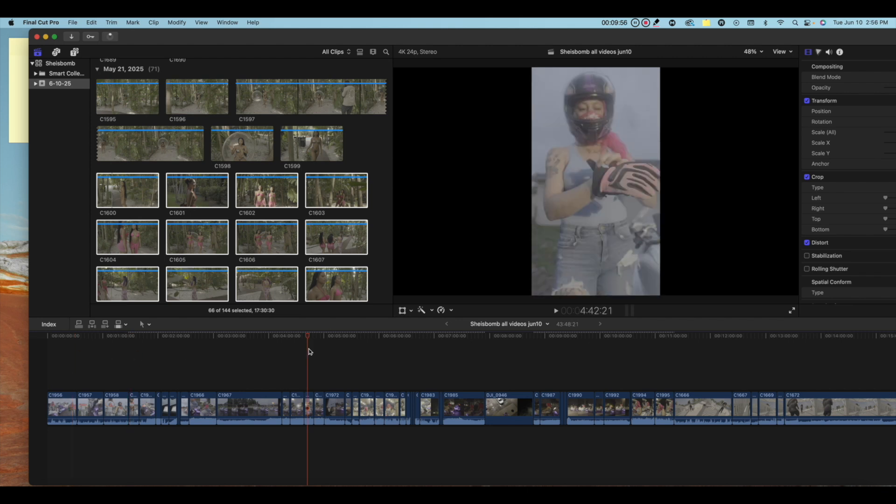
pyautogui.click(381, 357)
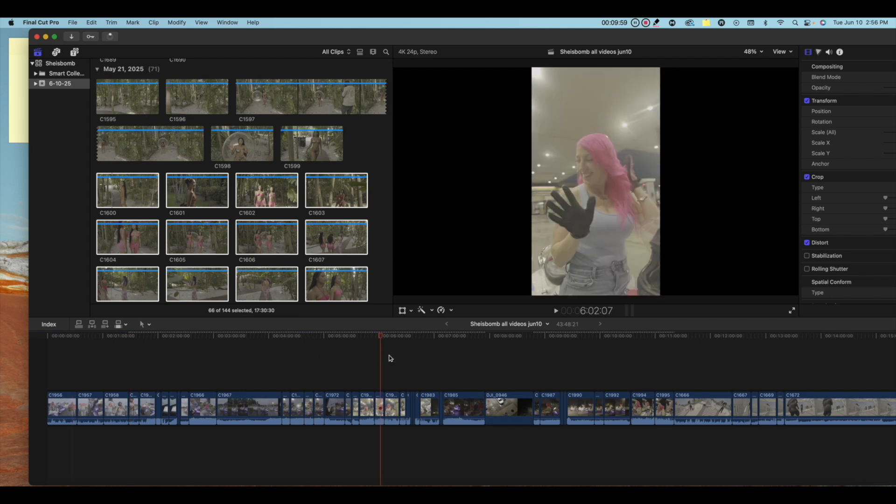
pyautogui.click(430, 361)
pyautogui.click(463, 361)
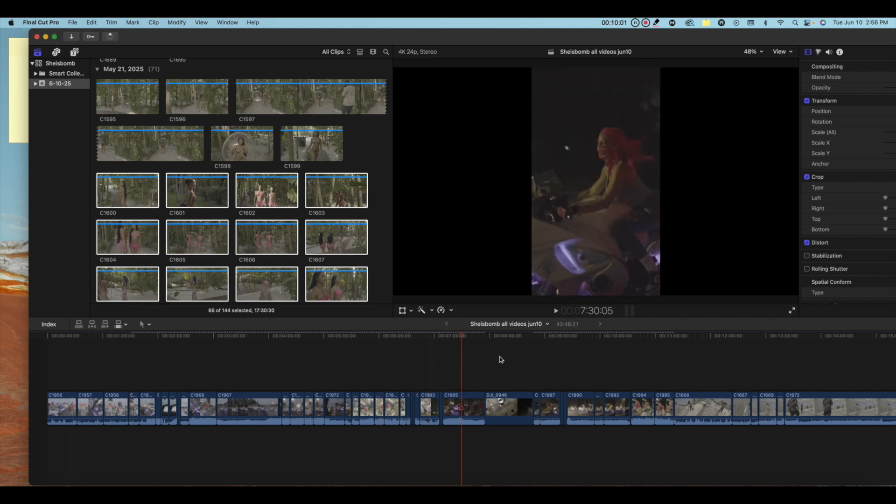
pyautogui.click(499, 359)
pyautogui.moveTo(502, 336); pyautogui.dragTo(557, 342)
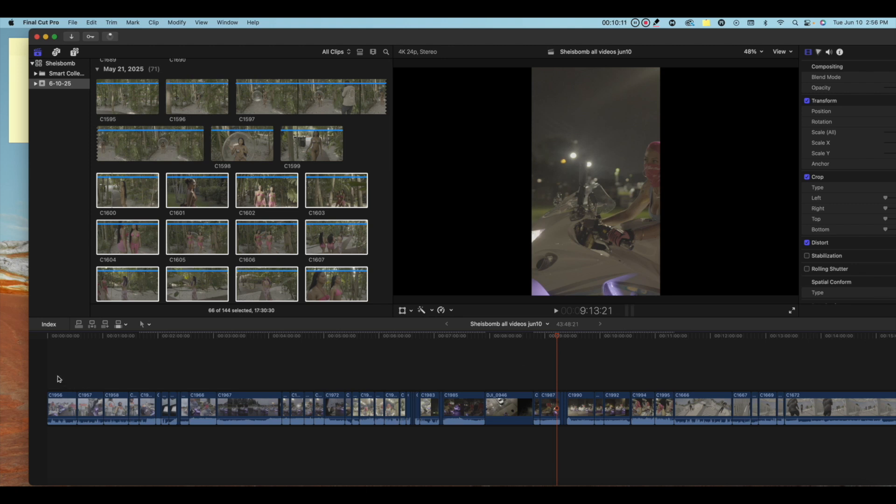
# Select all the Jun 2 clips from C1956 through C1995 in the timeline and disable their audio
pyautogui.moveTo(53, 371); pyautogui.dragTo(656, 433)
pyautogui.hscroll(1, 656, 433)
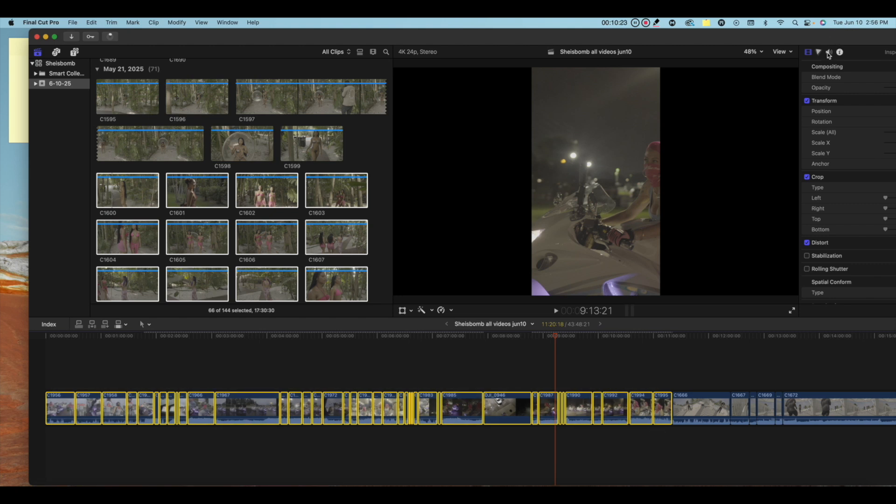
pyautogui.click(829, 53)
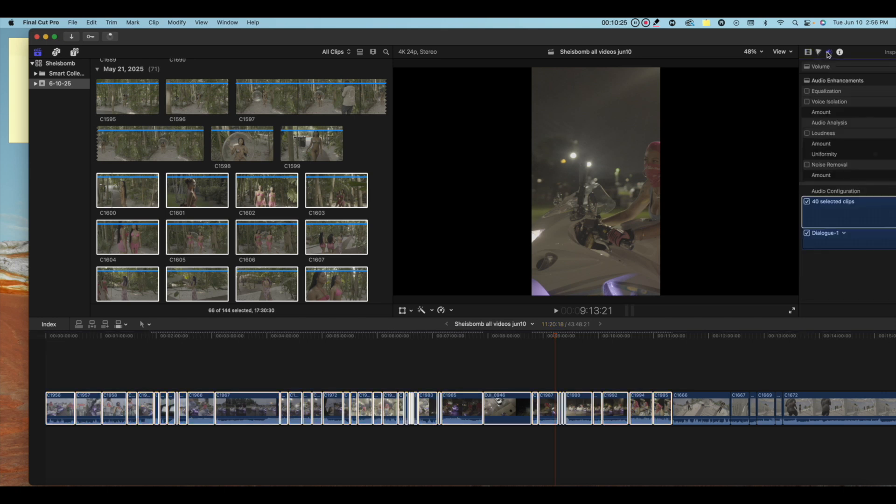
pyautogui.click(806, 201)
pyautogui.click(807, 202)
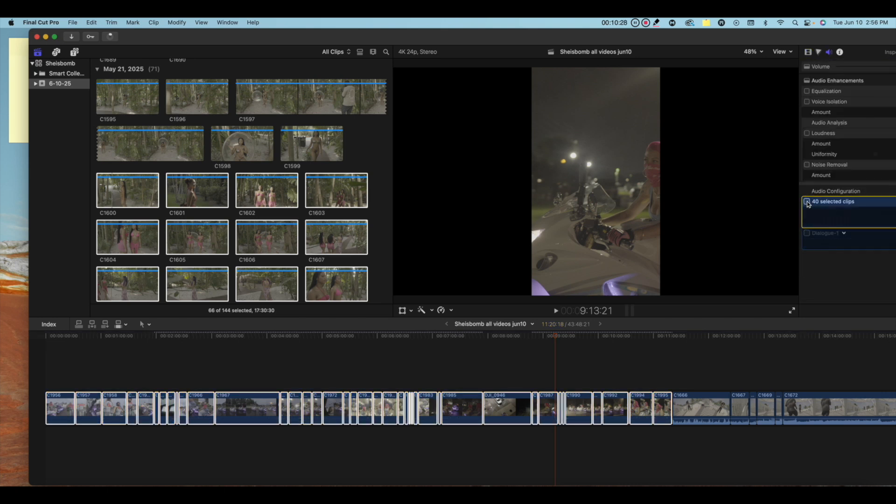
# Select the drone clip DJI_0946 in the timeline and preview frames within it
pyautogui.click(482, 379)
pyautogui.click(499, 402)
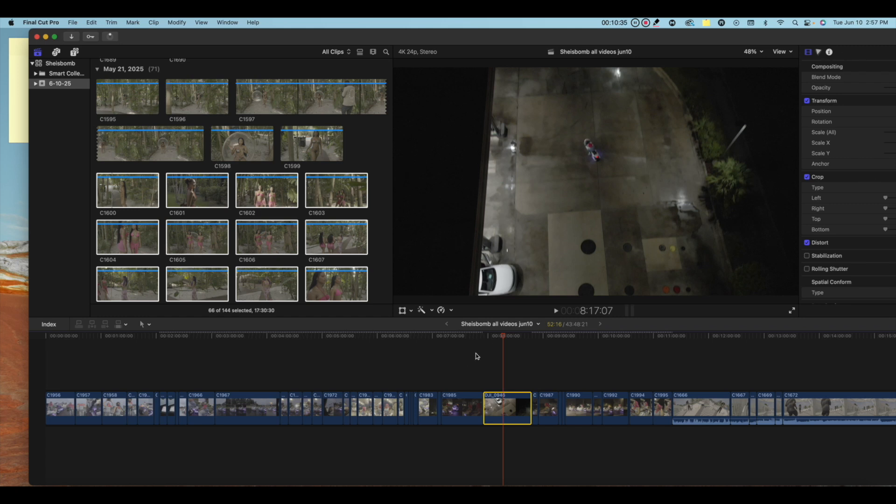
pyautogui.click(495, 356)
pyautogui.click(498, 397)
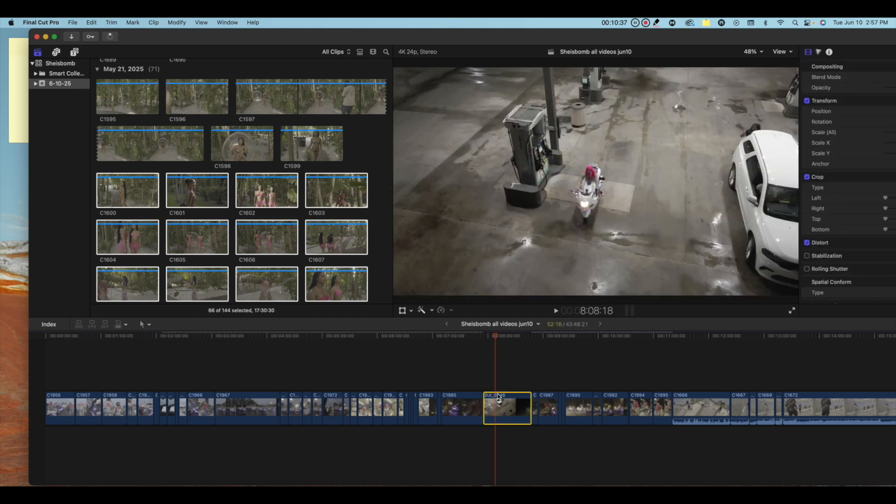
# Select clip C1985 in the timeline and enable its Dialogue-1 audio again
pyautogui.click(461, 373)
pyautogui.click(459, 406)
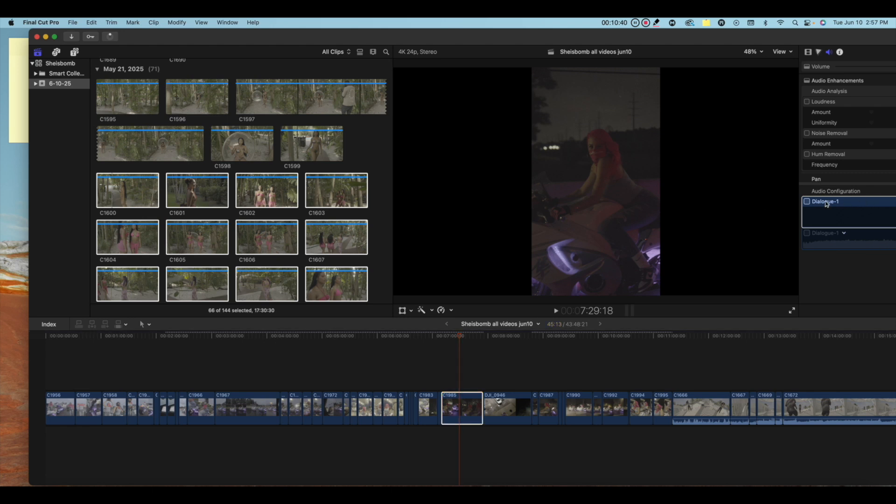
pyautogui.click(807, 202)
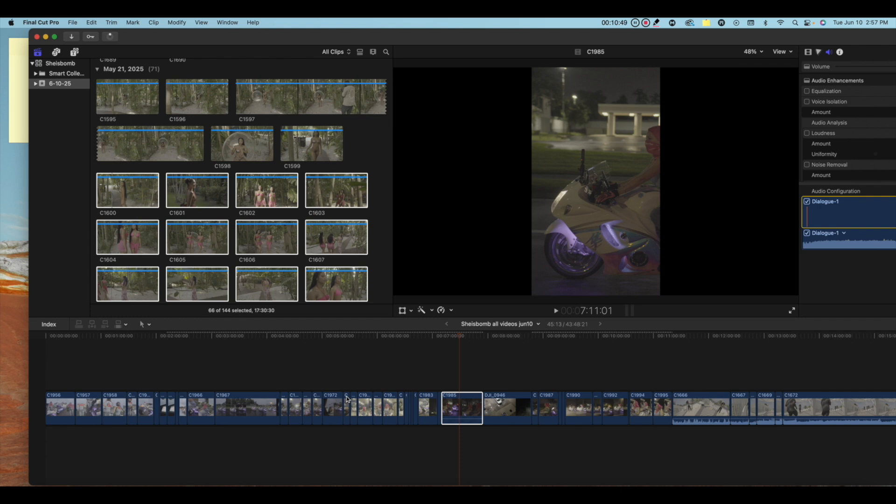
# Undo re-enabling the audio of clip C1985 and enable Dialogue-1 on clip C1978 instead
pyautogui.press('super+z')
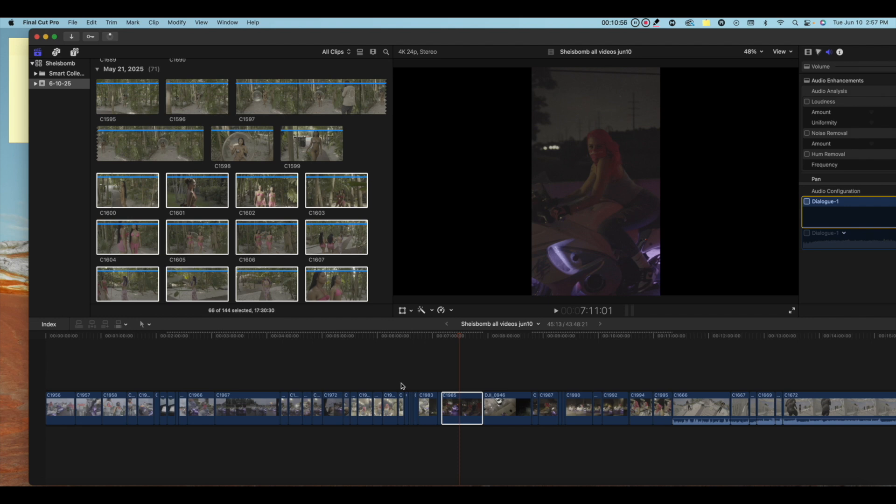
pyautogui.click(401, 386)
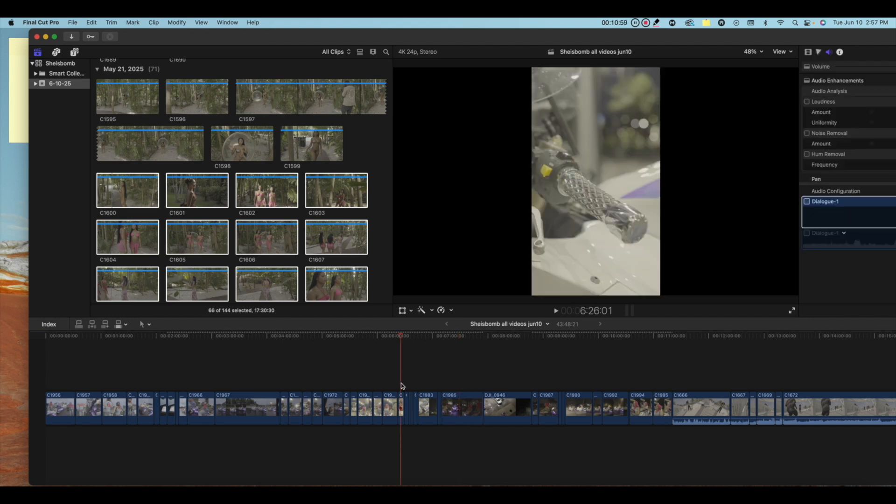
pyautogui.hscroll(1, 403, 390)
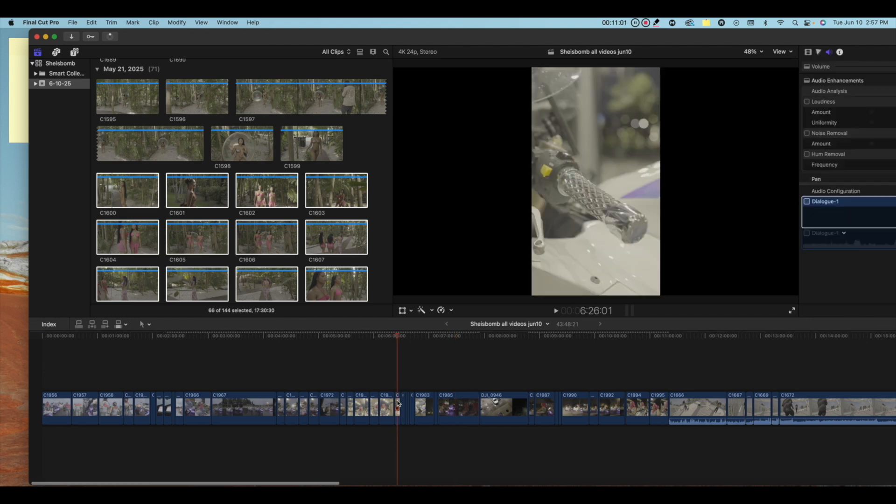
pyautogui.click(398, 404)
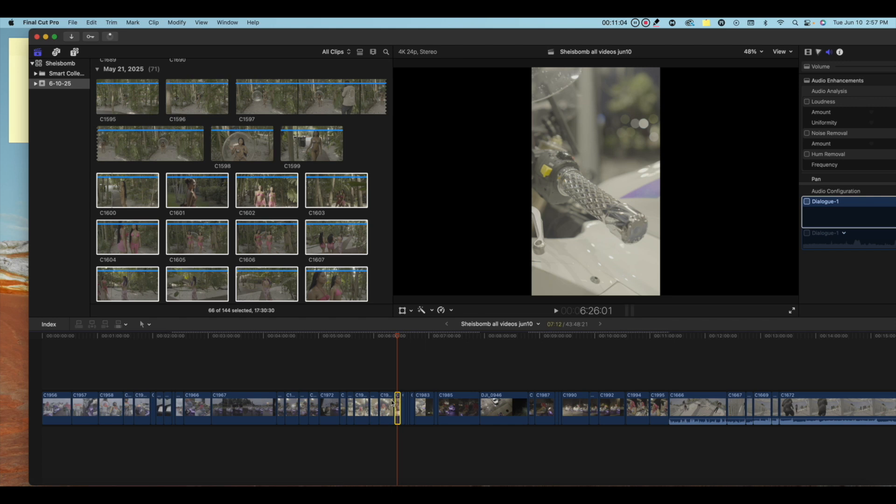
pyautogui.click(807, 201)
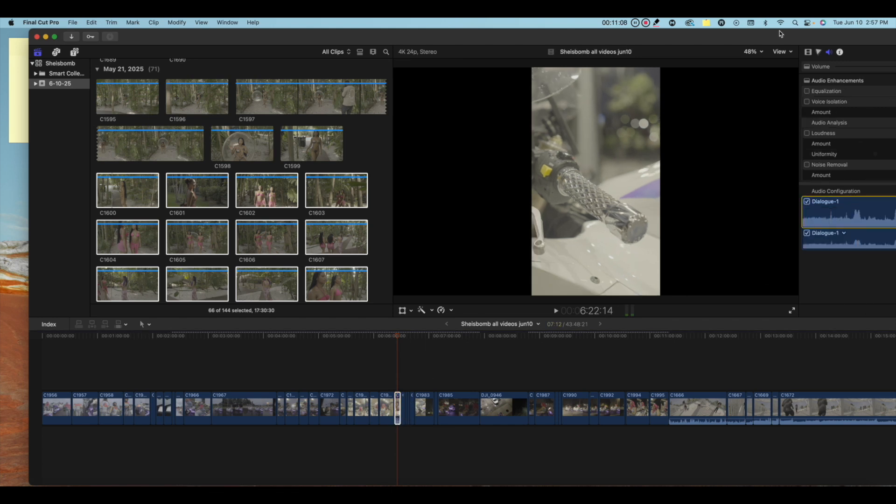
# Lower the volume of clip C1978 all the way to −∞ dB in the timeline
pyautogui.moveTo(780, 34); pyautogui.dragTo(673, 24)
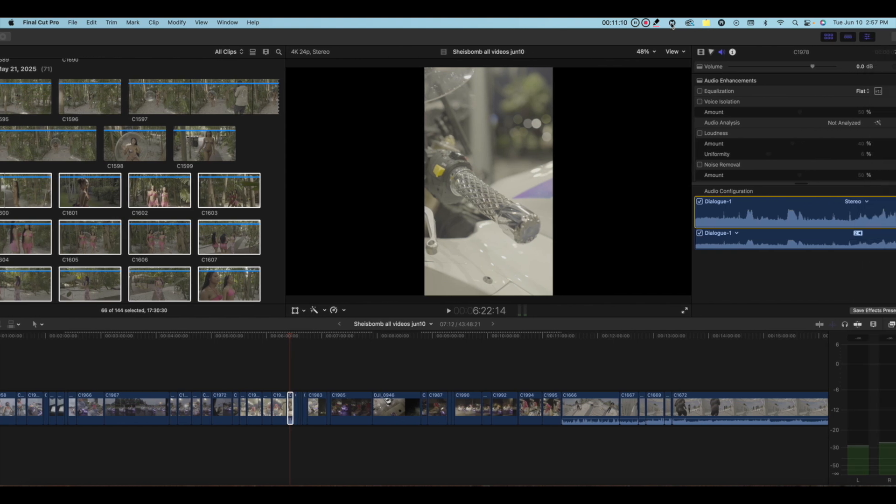
pyautogui.click(875, 327)
pyautogui.moveTo(851, 344); pyautogui.dragTo(861, 346)
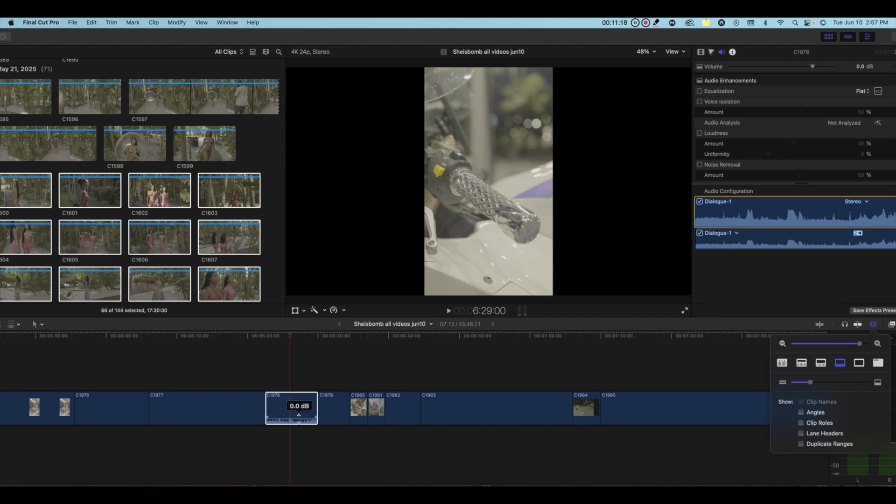
pyautogui.click(299, 422)
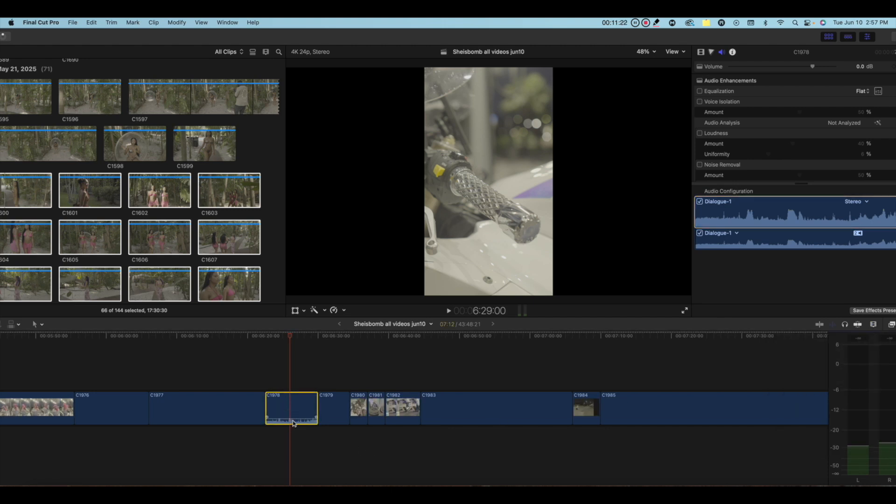
pyautogui.moveTo(294, 419)
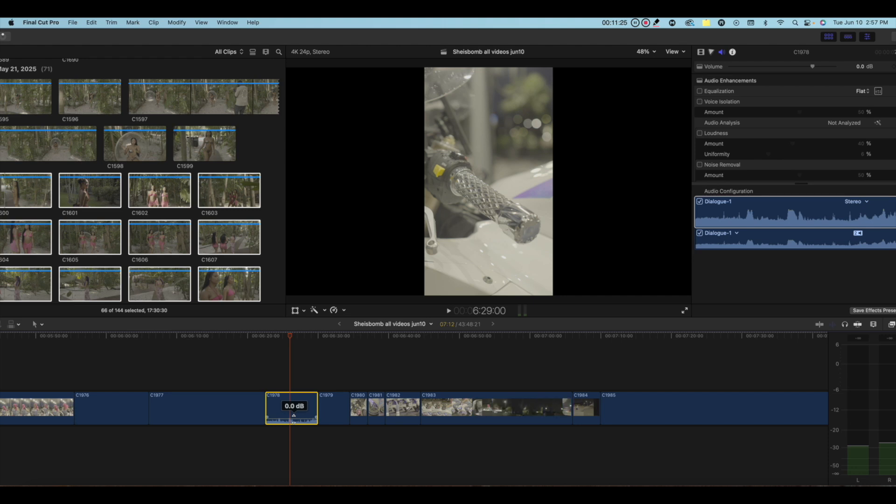
pyautogui.moveTo(294, 419); pyautogui.dragTo(293, 461)
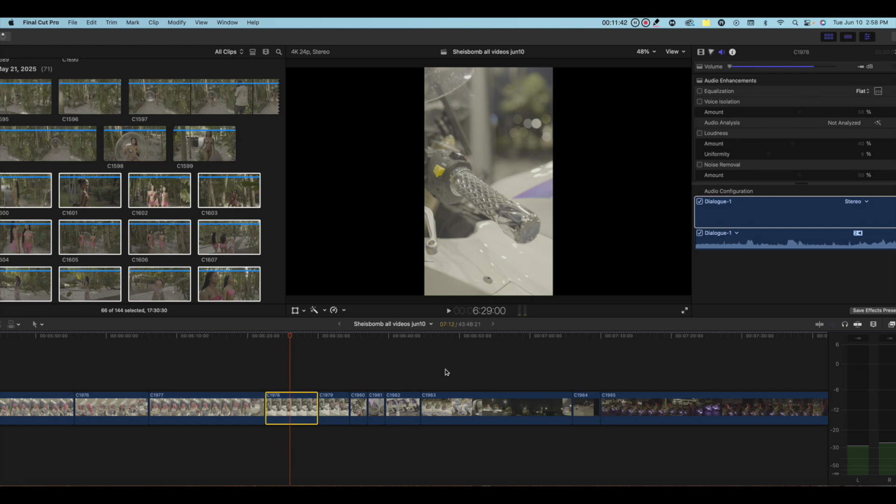
pyautogui.hscroll(-10, 220, 371)
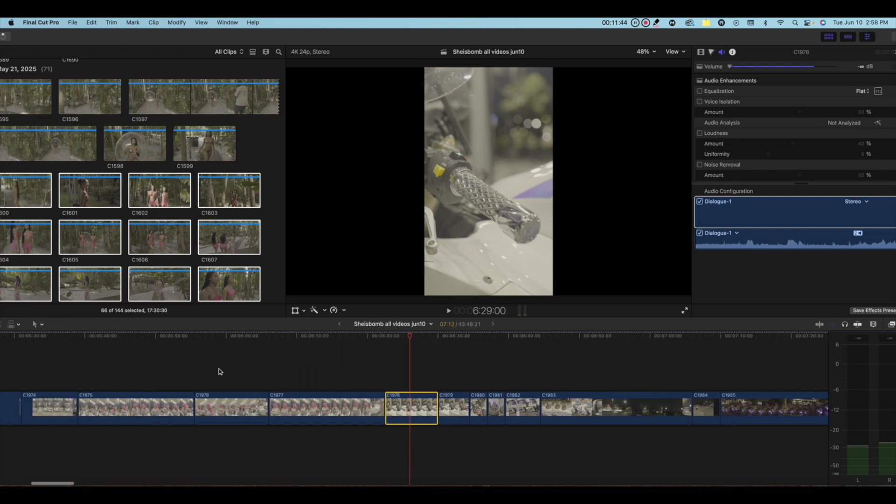
pyautogui.moveTo(802, 35); pyautogui.dragTo(818, 154)
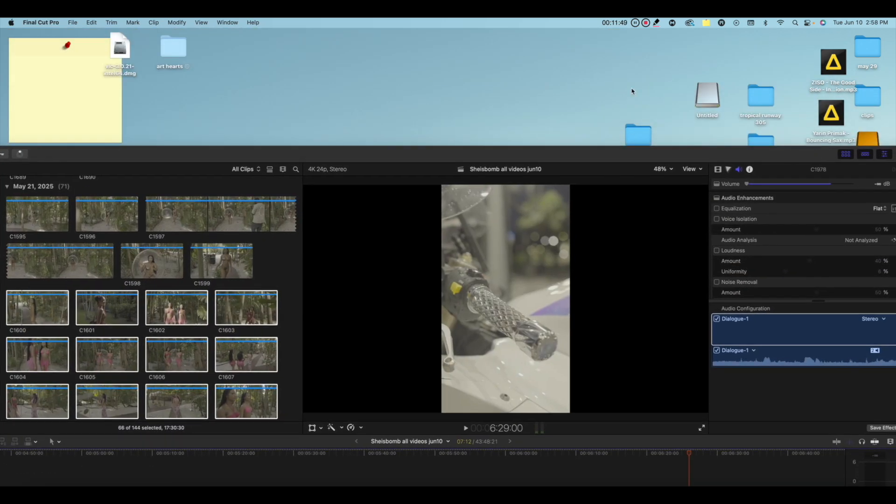
pyautogui.moveTo(638, 136); pyautogui.dragTo(639, 60)
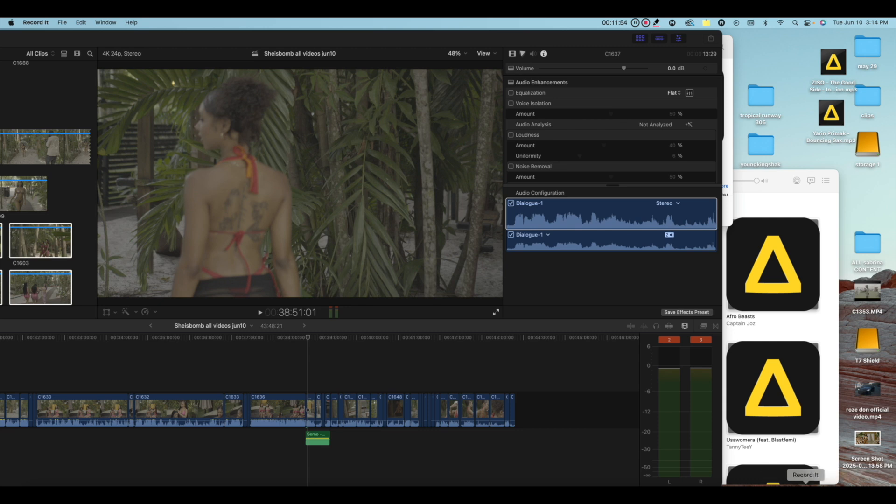
# Play the timeline from C1637, select the six clips following C1636 and disable their audio
pyautogui.click(721, 34)
pyautogui.moveTo(890, 22); pyautogui.dragTo(895, 22)
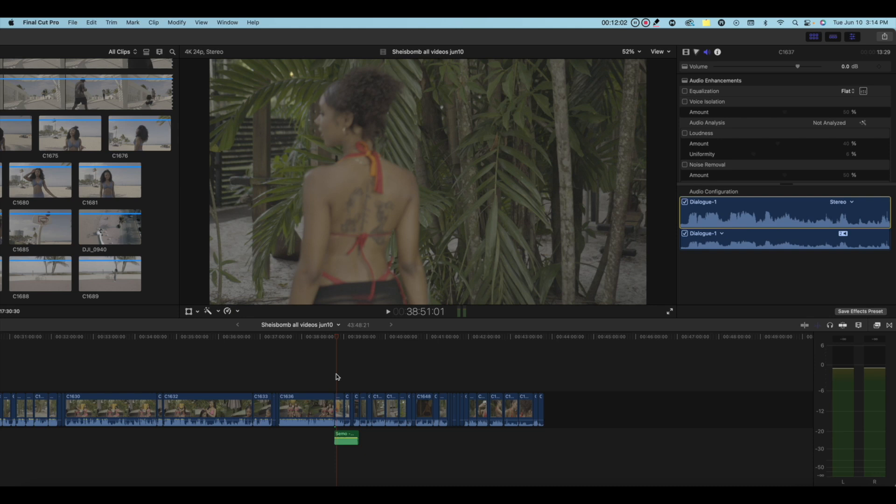
pyautogui.click(387, 313)
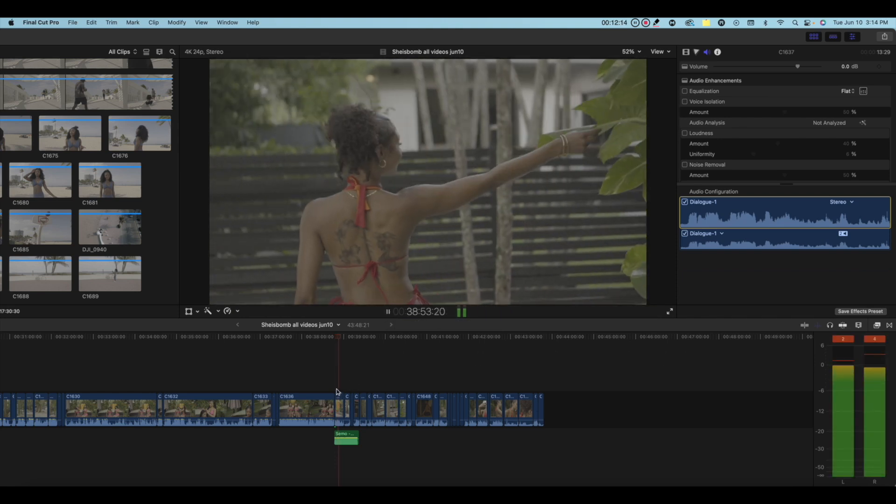
pyautogui.moveTo(340, 381); pyautogui.dragTo(370, 410)
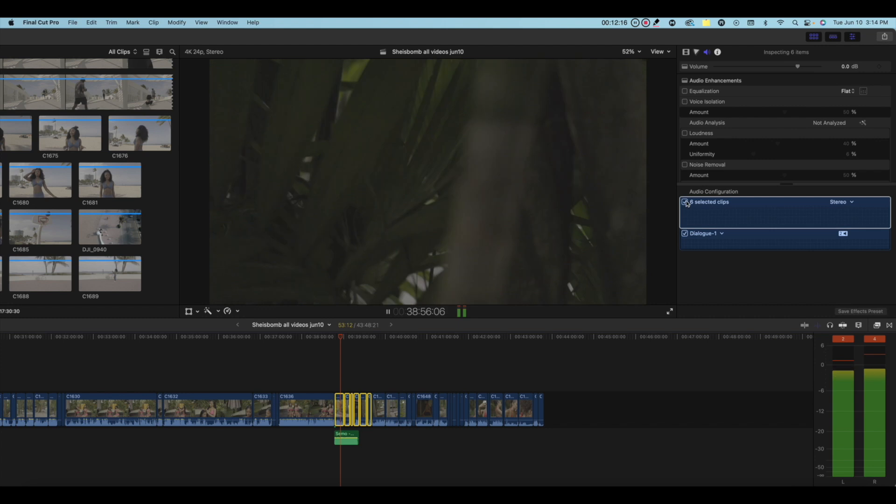
pyautogui.click(686, 203)
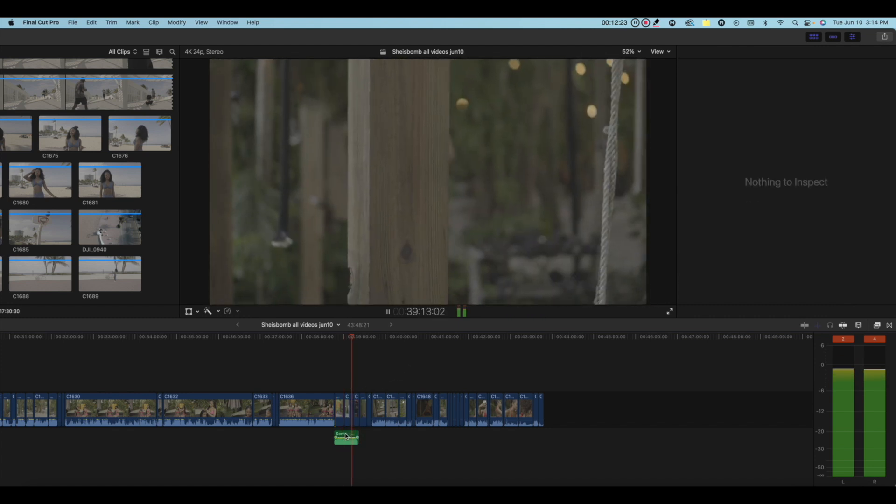
# Move the music clip Semo - Savage Shadows - Stripped Version later by about its own length and stop playback
pyautogui.click(346, 437)
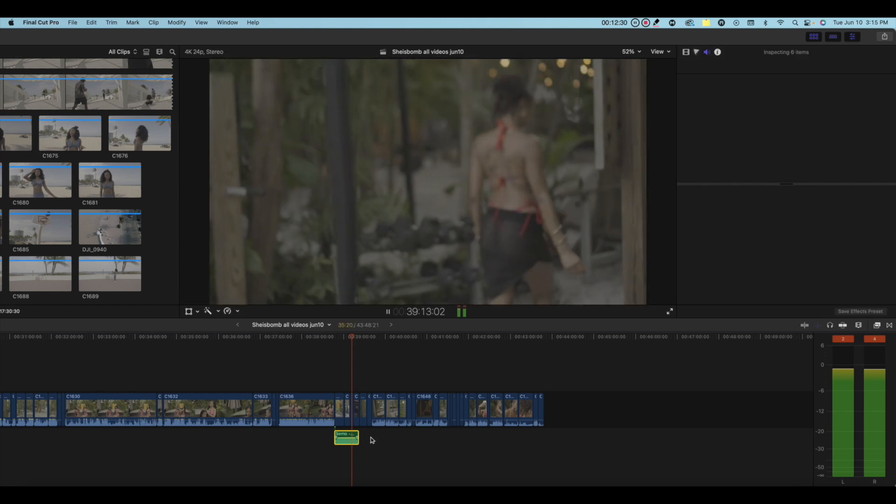
pyautogui.moveTo(346, 437); pyautogui.dragTo(370, 437)
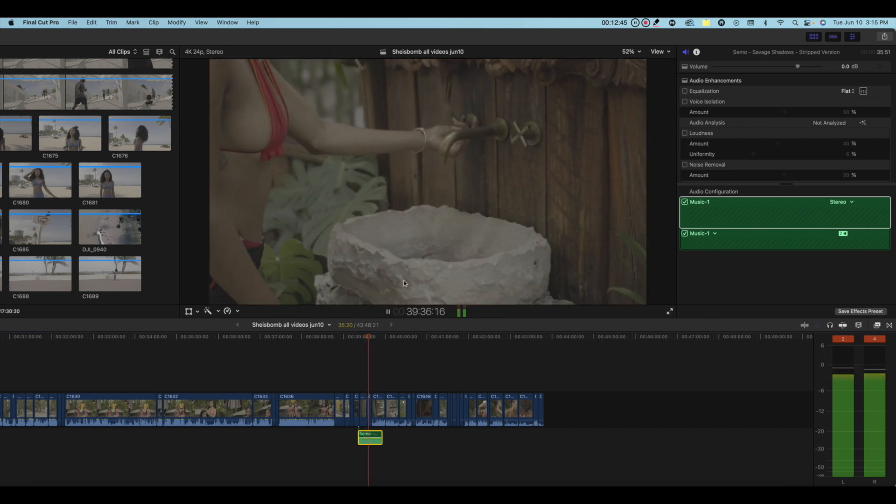
pyautogui.press('space')
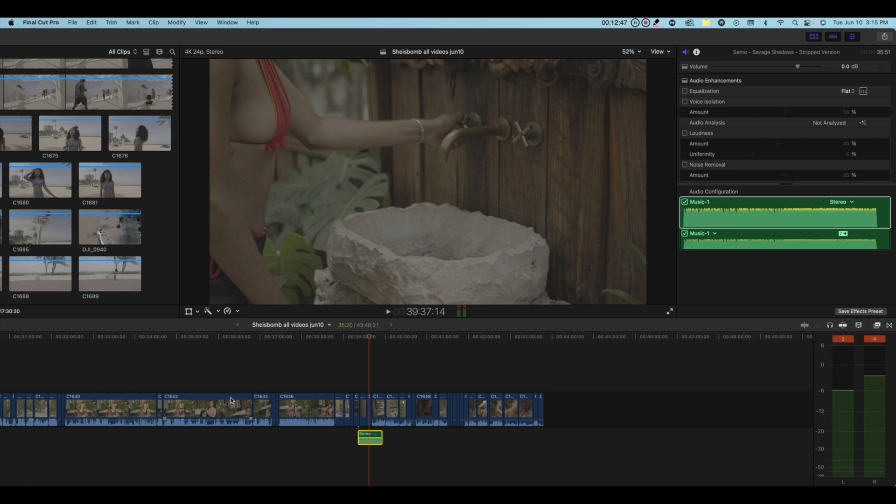
# Play the opening Jun 2 clips from about 34:15 with the Oliver Michael - Higher music and lower the system volume
pyautogui.hscroll(-15, 231, 401)
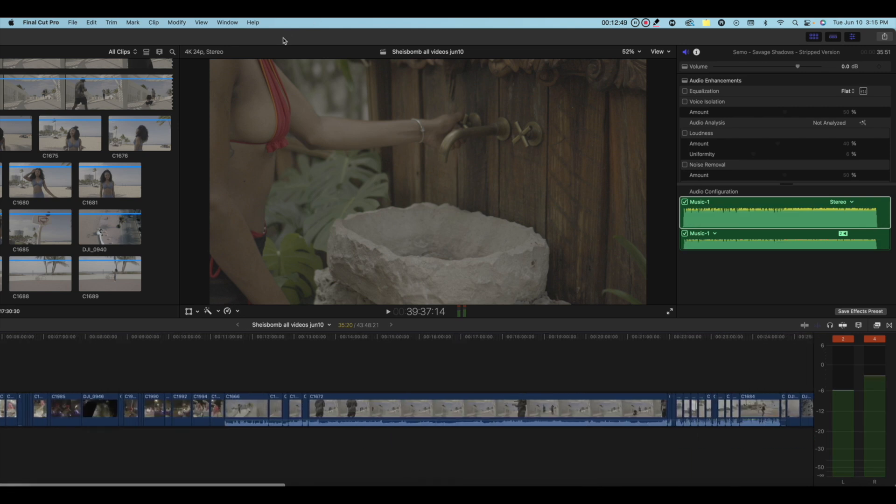
pyautogui.moveTo(283, 40); pyautogui.dragTo(591, 41)
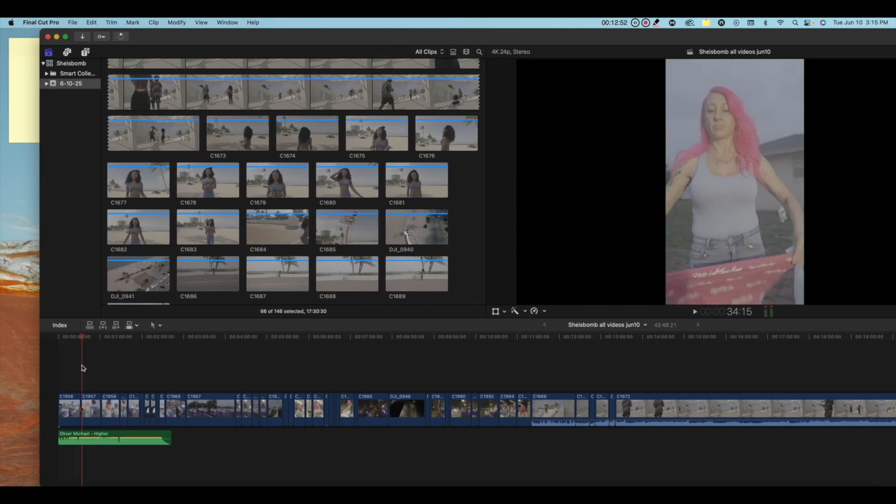
pyautogui.press('space')
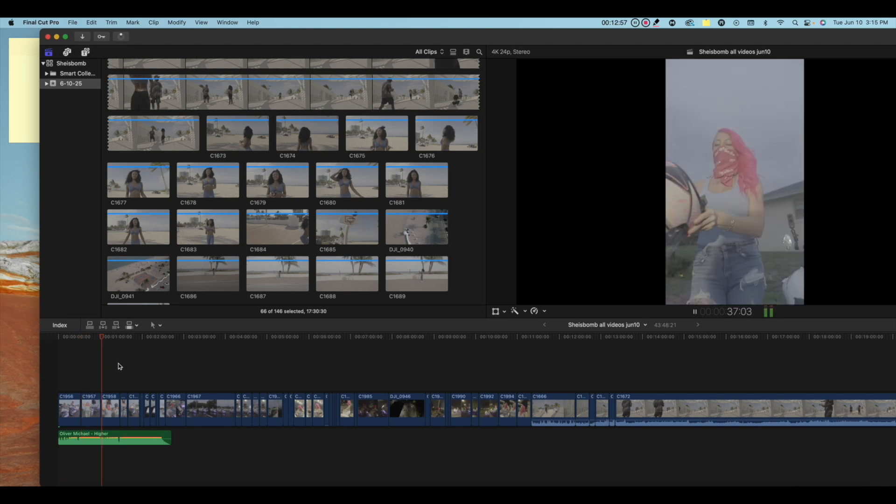
pyautogui.press('XF86AudioLowerVolume')
# Try the Oliver Michael - Higher music beneath the C1966 and C1967 section with playback, and return it to the timeline's start
pyautogui.click(160, 439)
pyautogui.moveTo(160, 440); pyautogui.dragTo(261, 438)
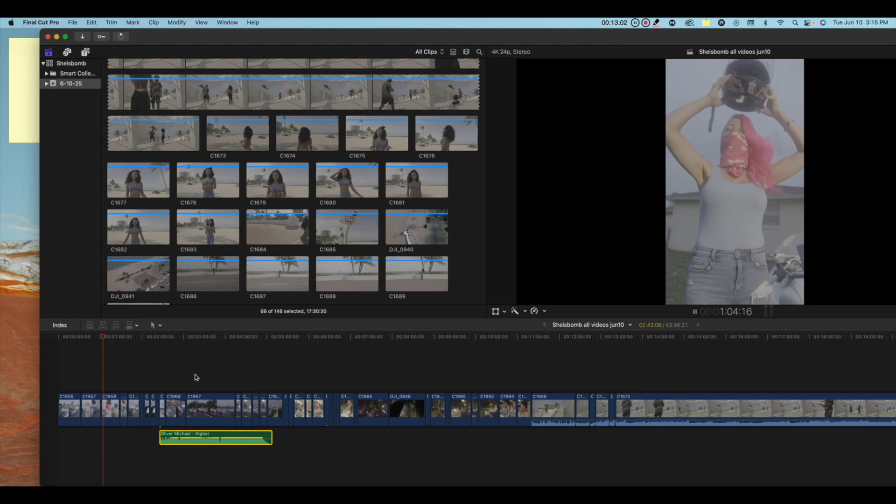
pyautogui.click(195, 375)
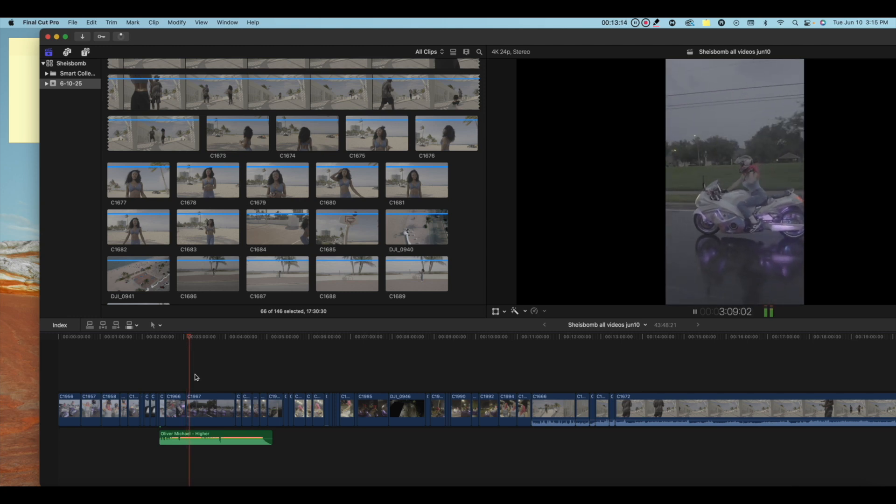
pyautogui.press('space')
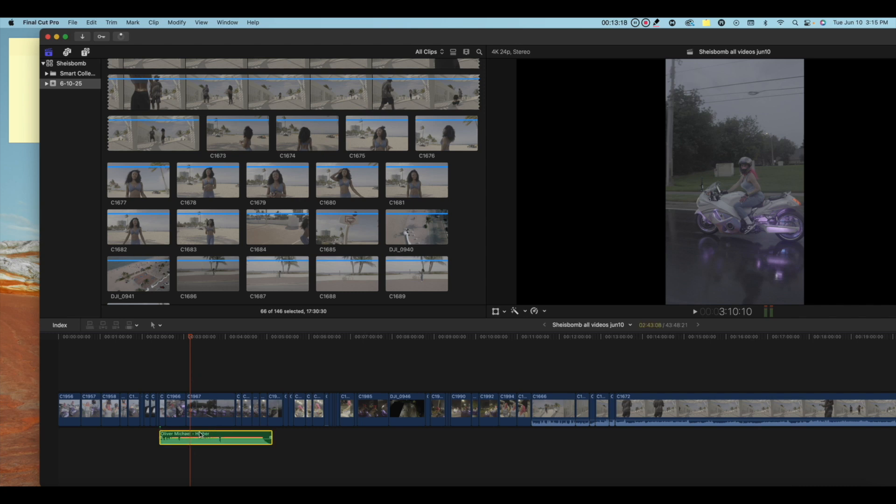
pyautogui.moveTo(201, 436); pyautogui.dragTo(58, 435)
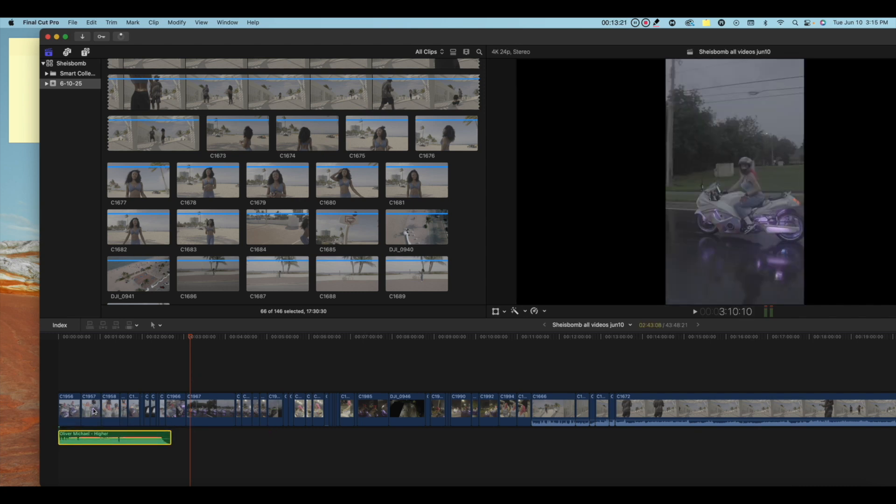
# Play the timeline from its very beginning with the Oliver Michael - Higher music, adjusting the system volume
pyautogui.click(61, 378)
pyautogui.click(57, 381)
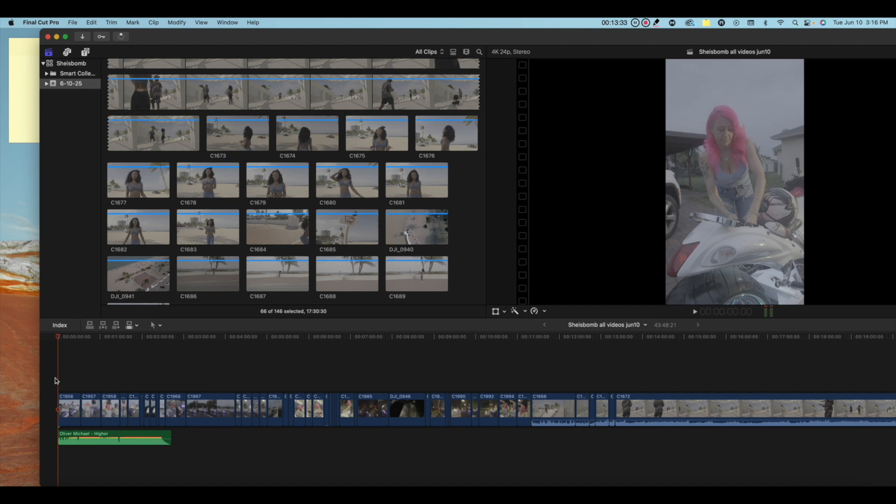
pyautogui.press('XF86AudioLowerVolume')
pyautogui.press('XF86AudioLowerVolume')
pyautogui.press('space')
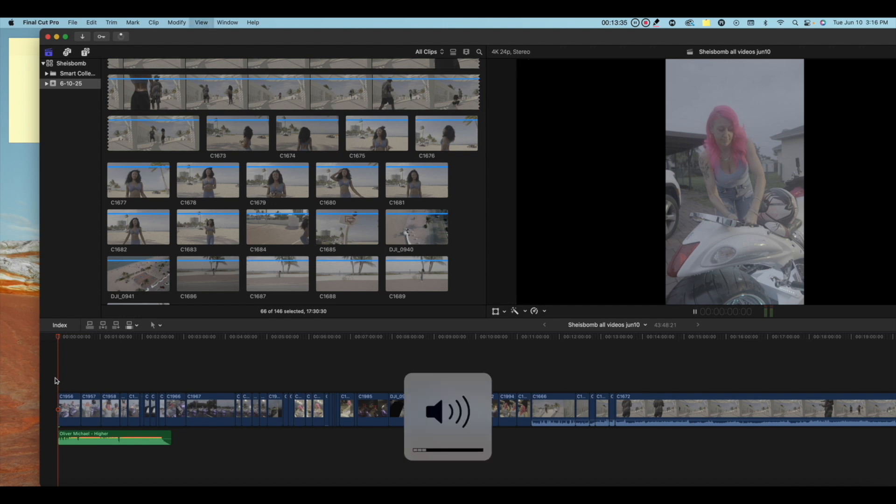
pyautogui.click(86, 437)
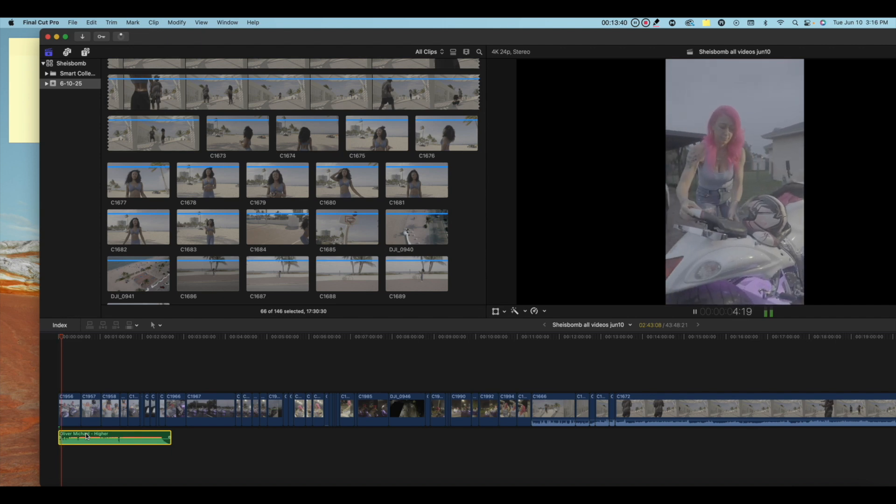
pyautogui.press('XF86AudioLowerVolume')
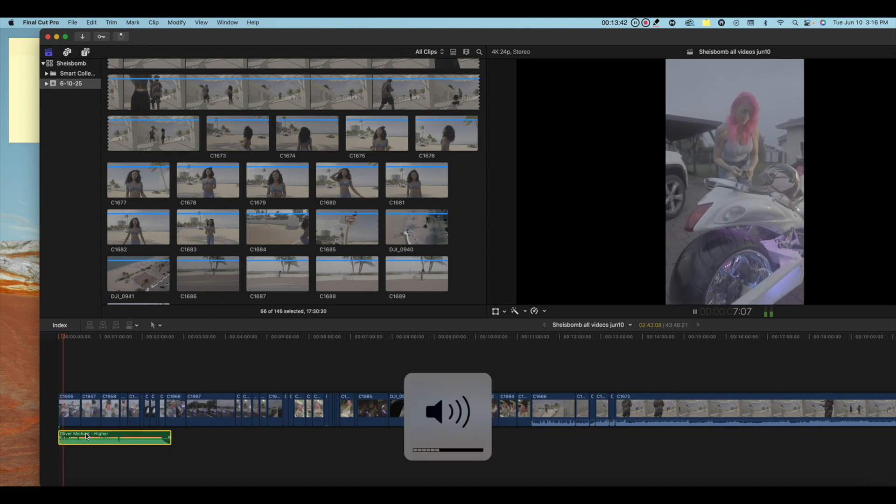
# Review clip C1956 against the music in short bursts of playback, pausing at 7:15, 11:16 and 14:00
pyautogui.press('space')
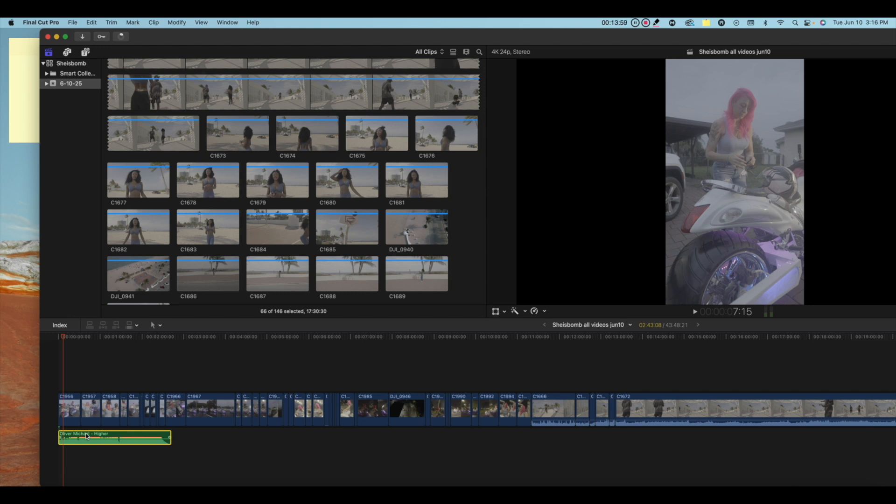
pyautogui.press('space')
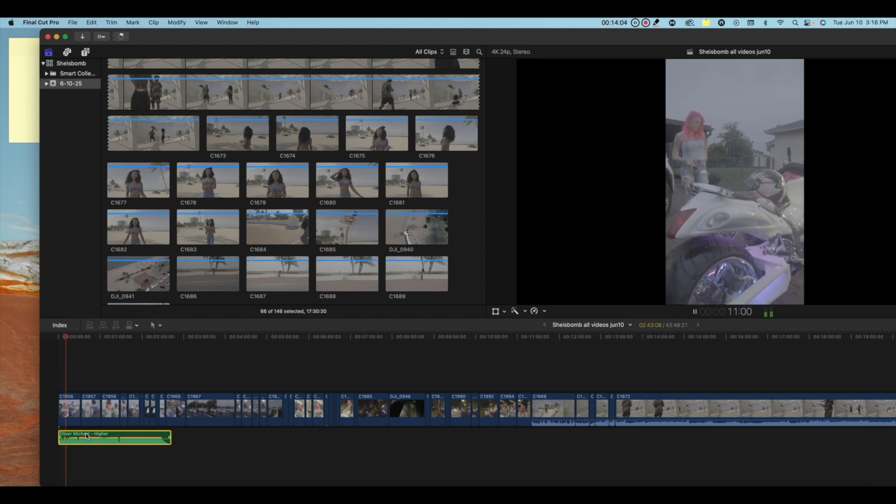
pyautogui.press('space')
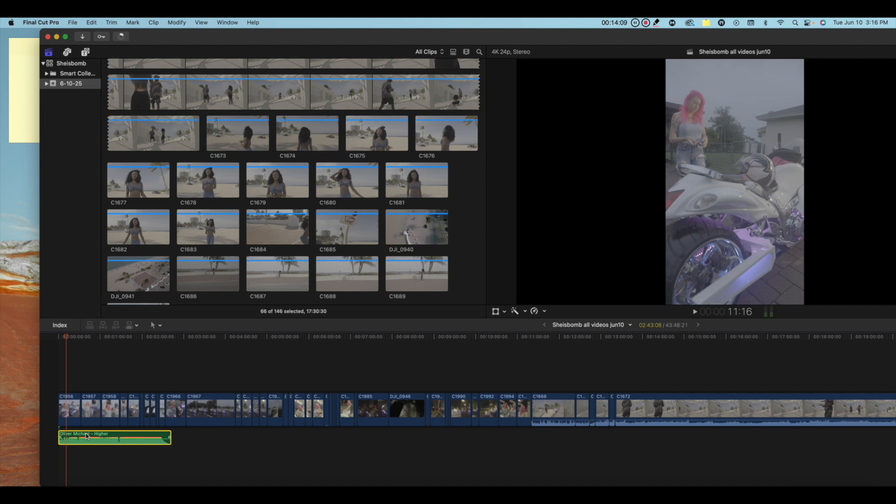
pyautogui.press('space')
pyautogui.press('space')
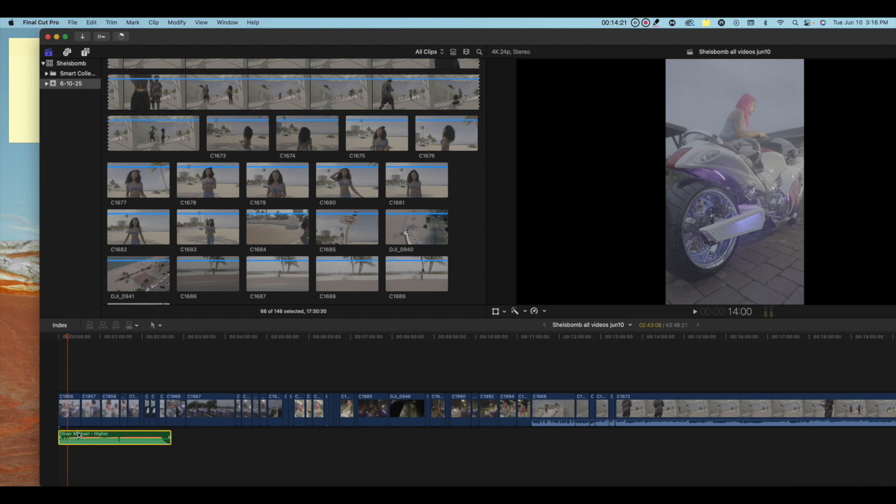
# Replay the end of C1956 against the music and place a marker on the Oliver Michael - Higher clip at about 17 seconds
pyautogui.press('space')
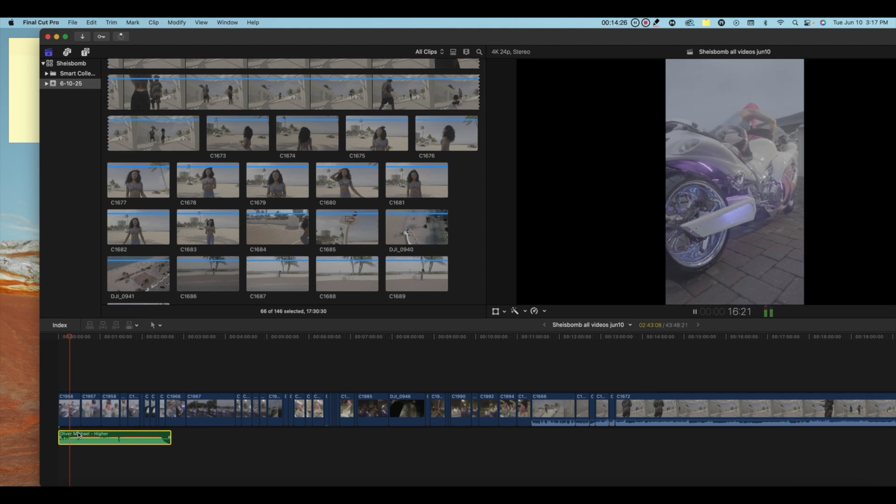
pyautogui.click(68, 451)
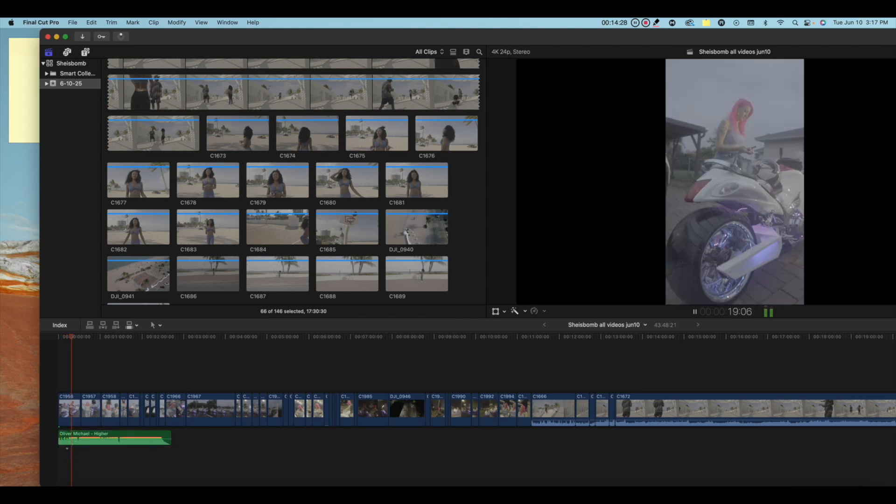
pyautogui.click(69, 439)
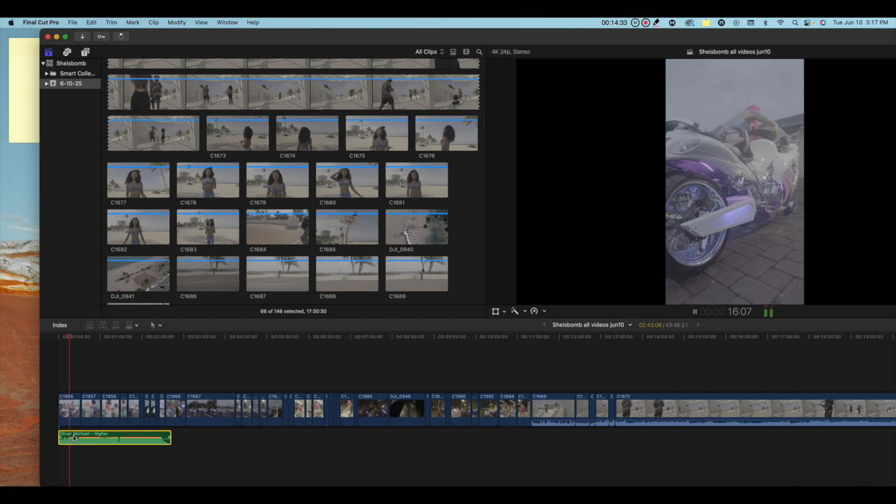
pyautogui.press('space')
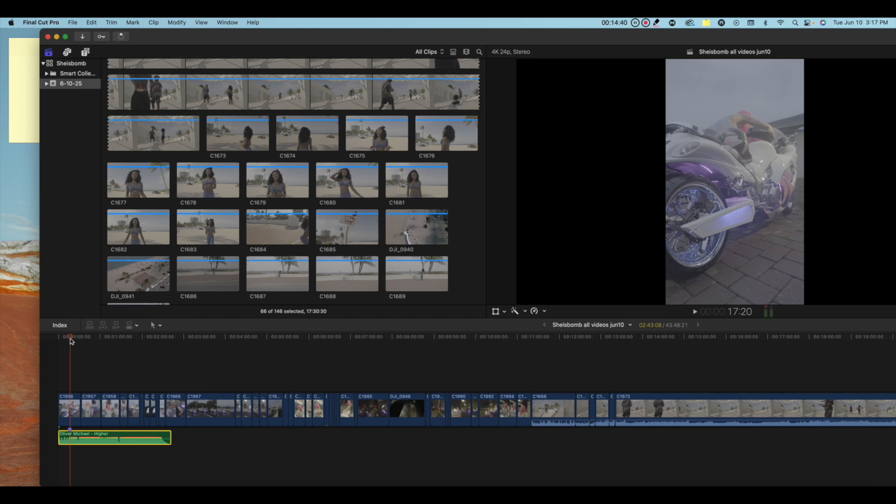
pyautogui.moveTo(71, 339); pyautogui.dragTo(70, 339)
pyautogui.click(71, 428)
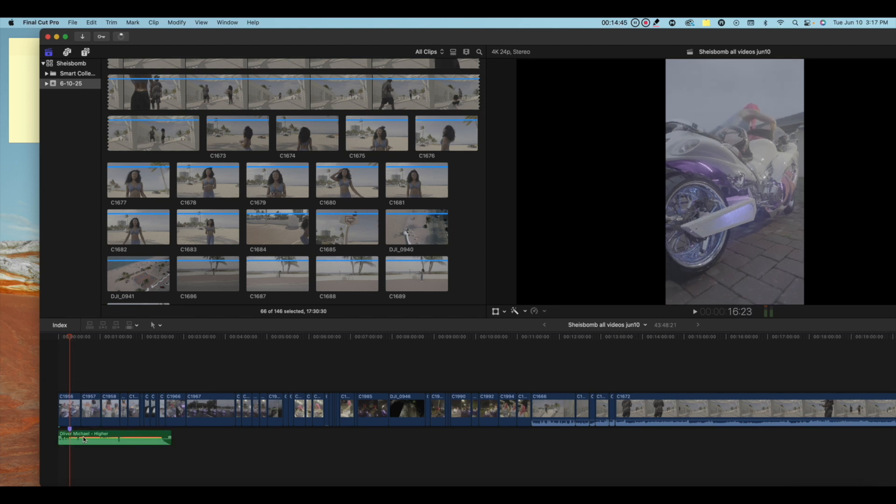
pyautogui.click(72, 436)
# Skim the footage from C1957 at 43:10 through to C1966 at 2:52:12
pyautogui.click(88, 400)
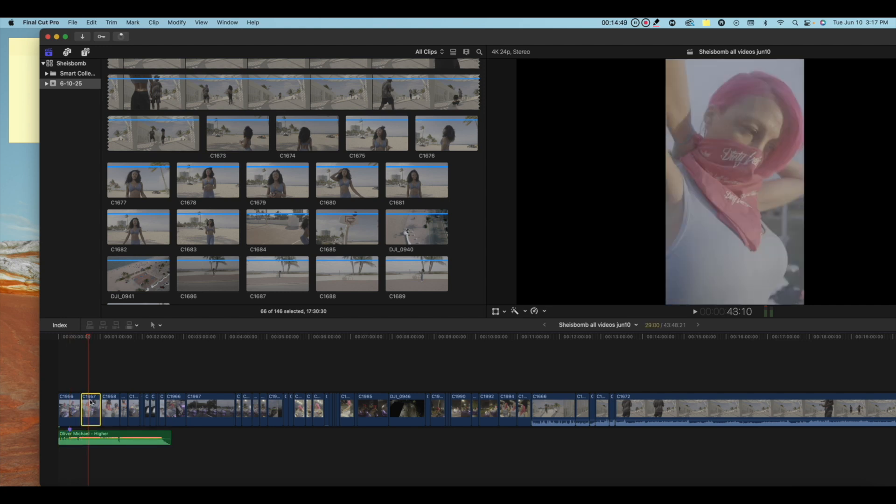
pyautogui.click(115, 382)
pyautogui.click(132, 378)
pyautogui.click(179, 373)
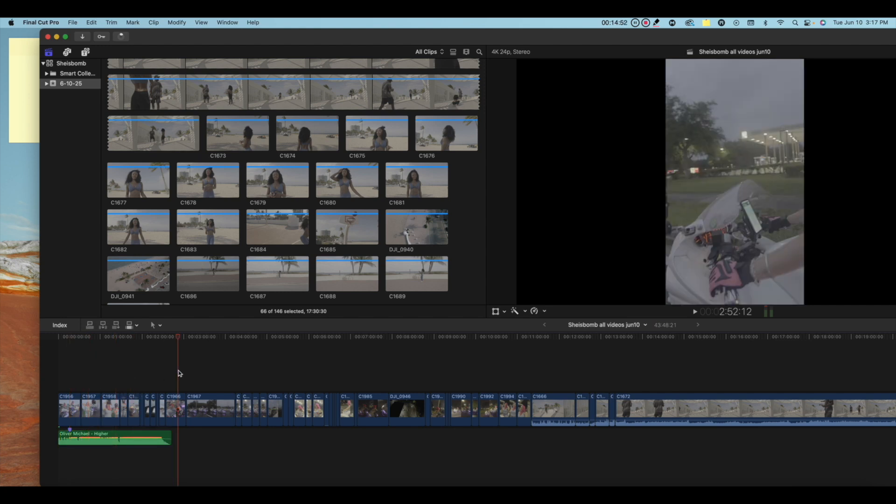
# Play the timeline's opening with the Oliver Michael - Higher music disabled, and re-enable the music during playback
pyautogui.click(66, 434)
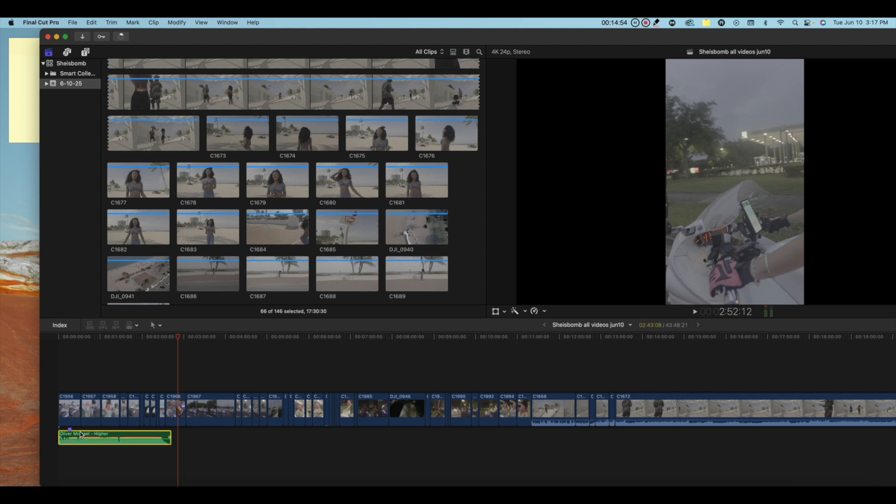
pyautogui.press('v')
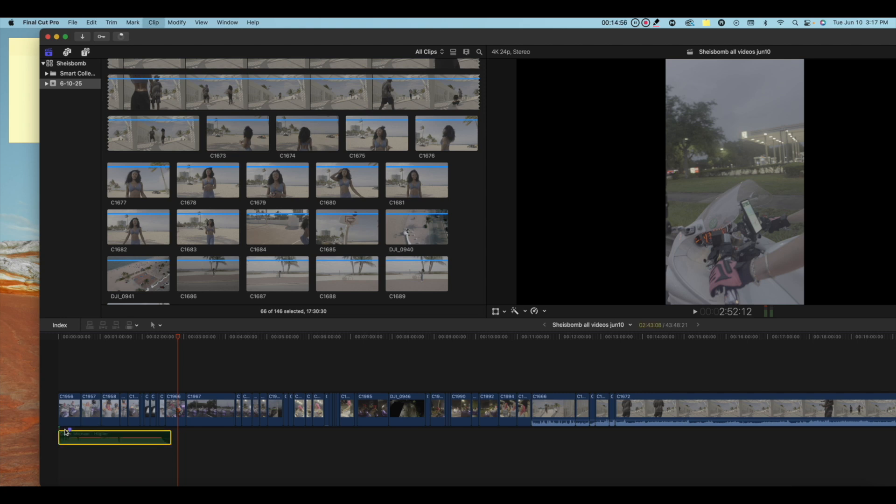
pyautogui.click(59, 379)
pyautogui.press('space')
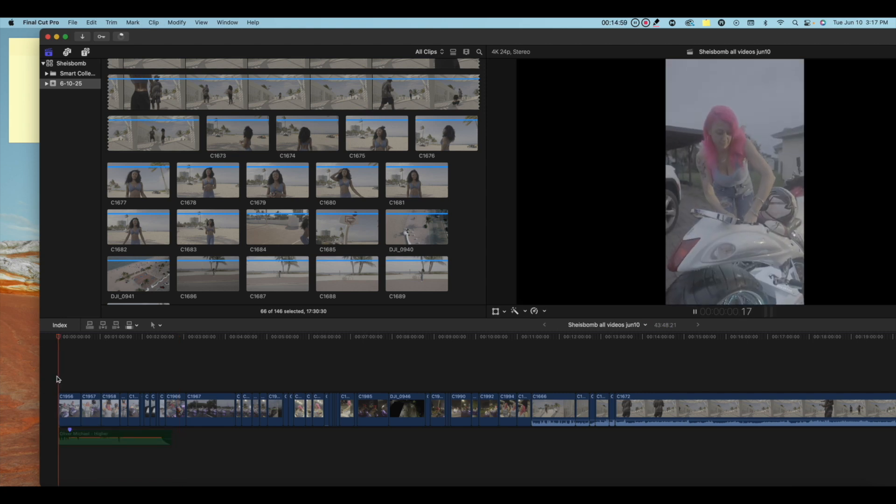
pyautogui.click(79, 434)
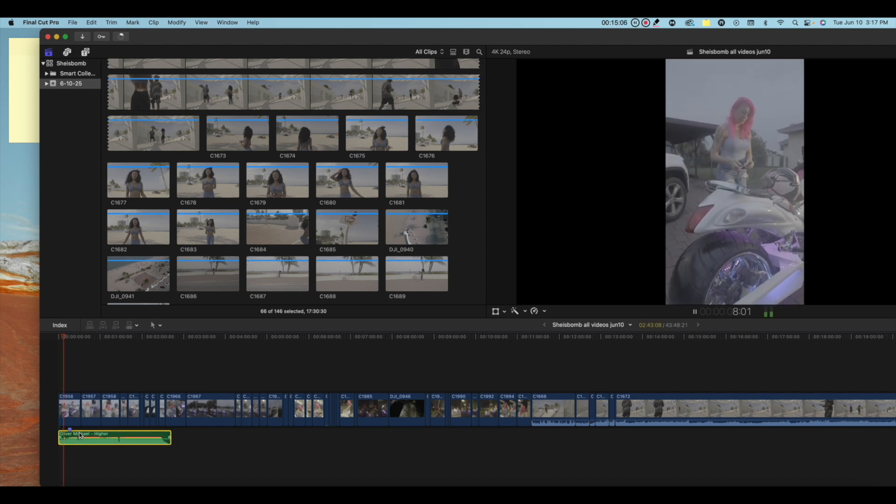
# Play C1957 and place markers on the bandana moment at around 38 seconds
pyautogui.click(71, 383)
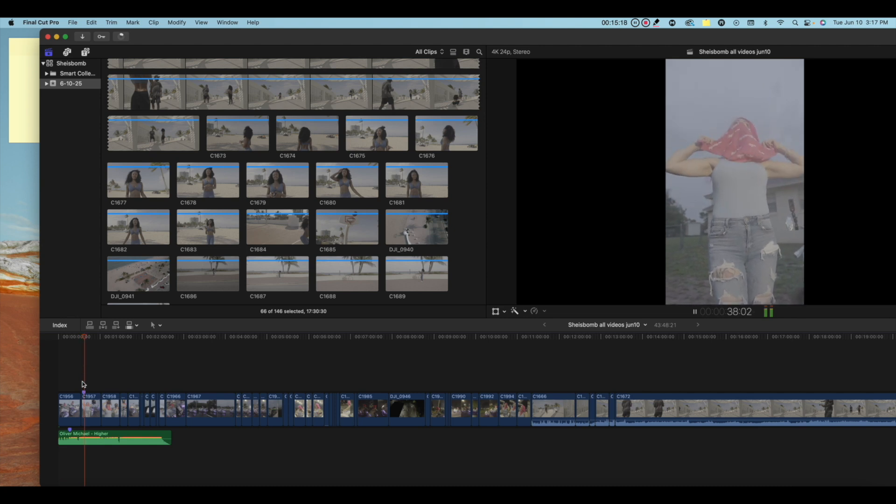
pyautogui.press('space')
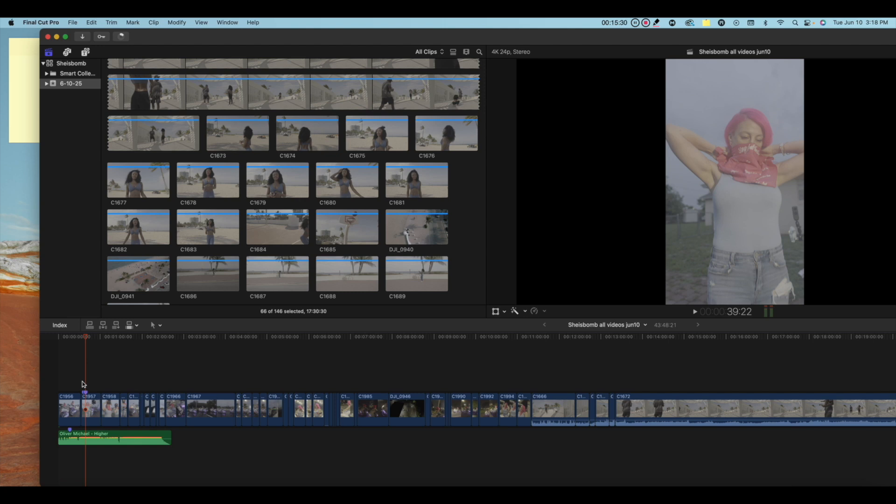
pyautogui.moveTo(86, 337); pyautogui.dragTo(87, 337)
# Review C1958 from 1:06:17 and place a marker where the helmet goes on, at about 1:14:12
pyautogui.click(106, 383)
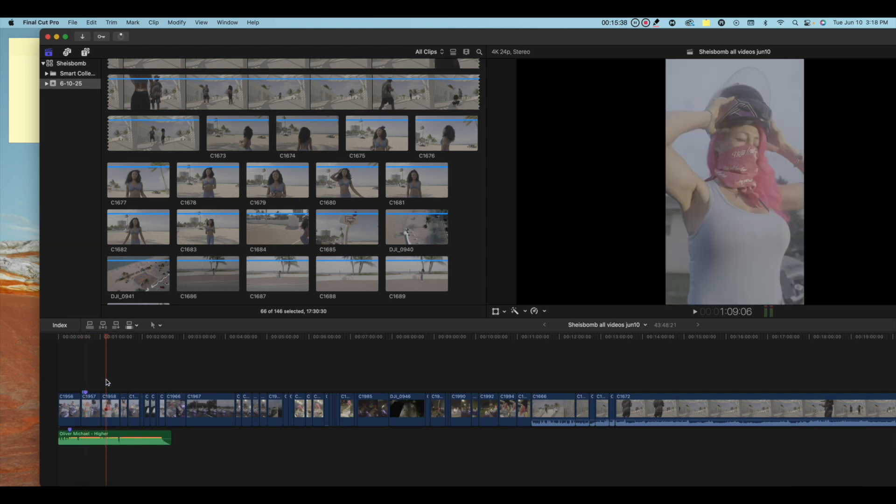
pyautogui.click(104, 380)
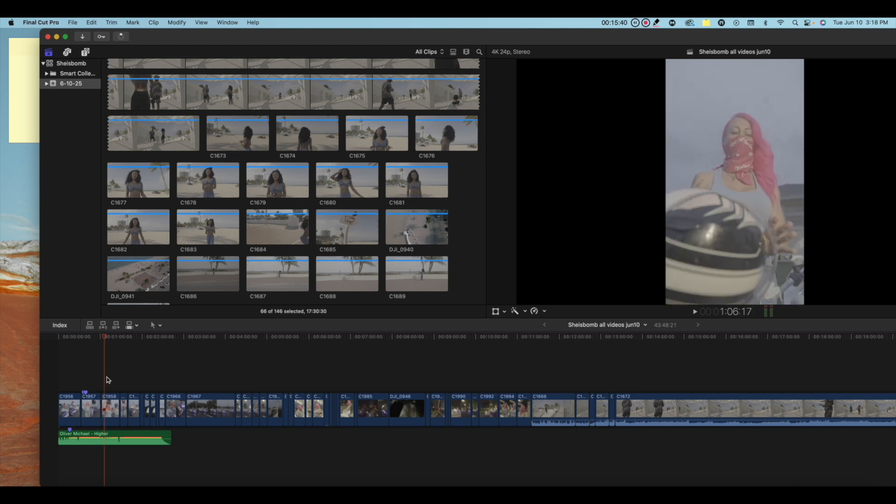
pyautogui.press('space')
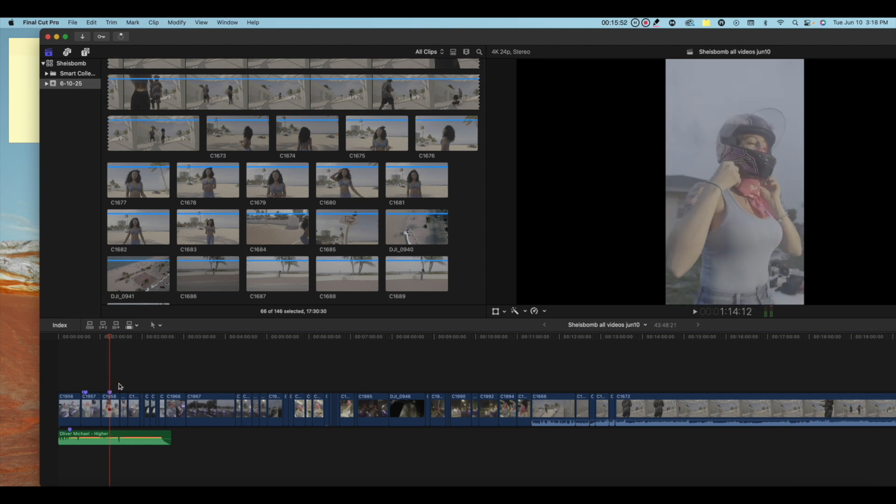
# Review the glove footage after C1958 around 1:28 to 1:32, and scrub to the end of the music at 2:43:08
pyautogui.press('space')
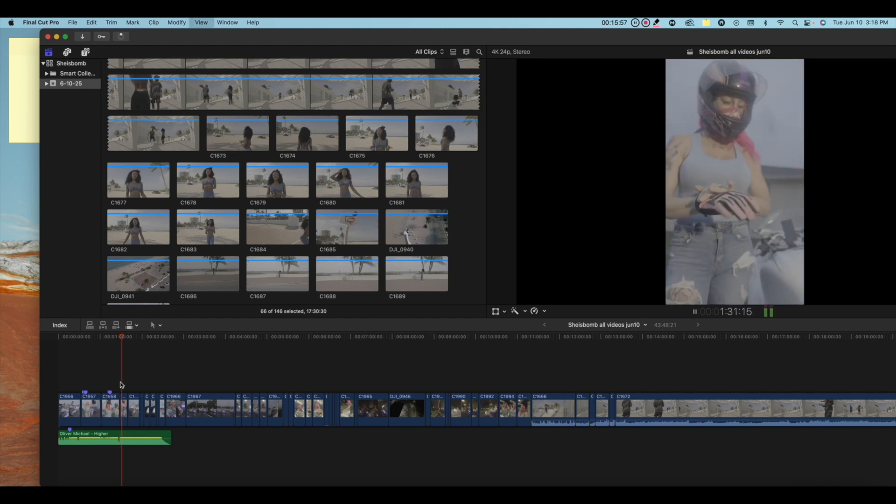
pyautogui.click(122, 400)
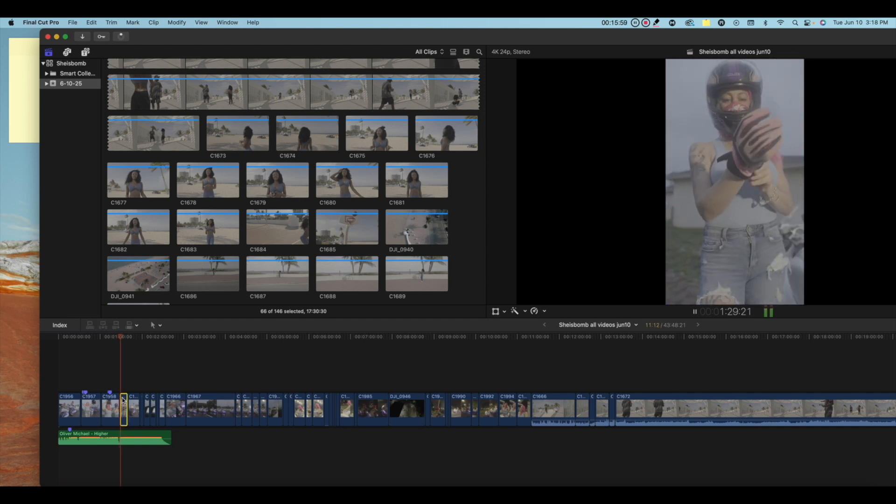
pyautogui.press('super+equal')
pyautogui.press('super+equal')
pyautogui.press('super+equal')
pyautogui.press('space')
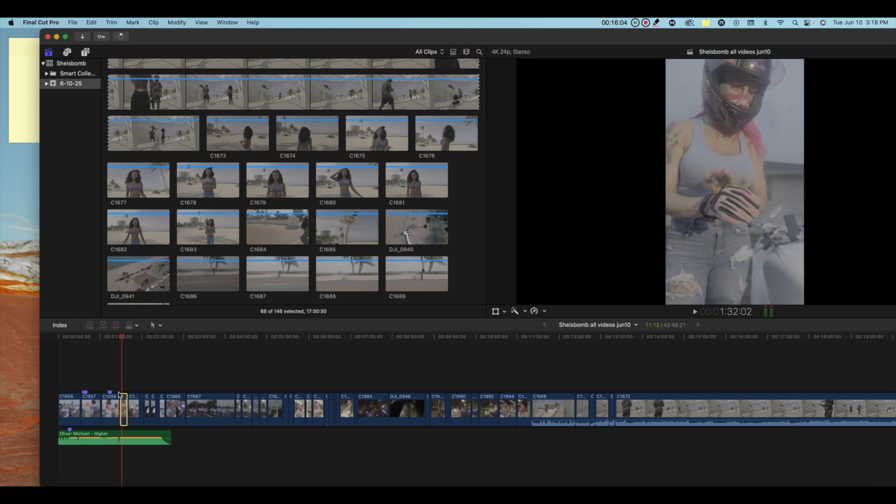
pyautogui.click(123, 391)
pyautogui.press('Up')
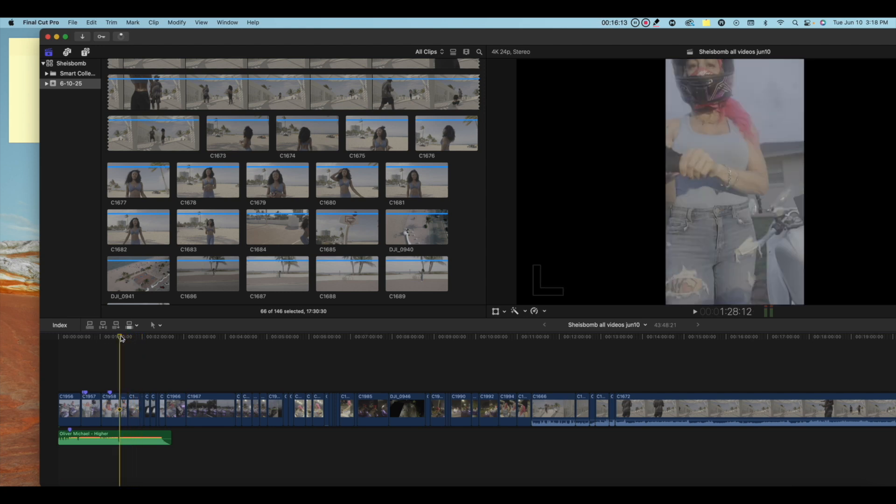
pyautogui.moveTo(121, 338); pyautogui.dragTo(173, 343)
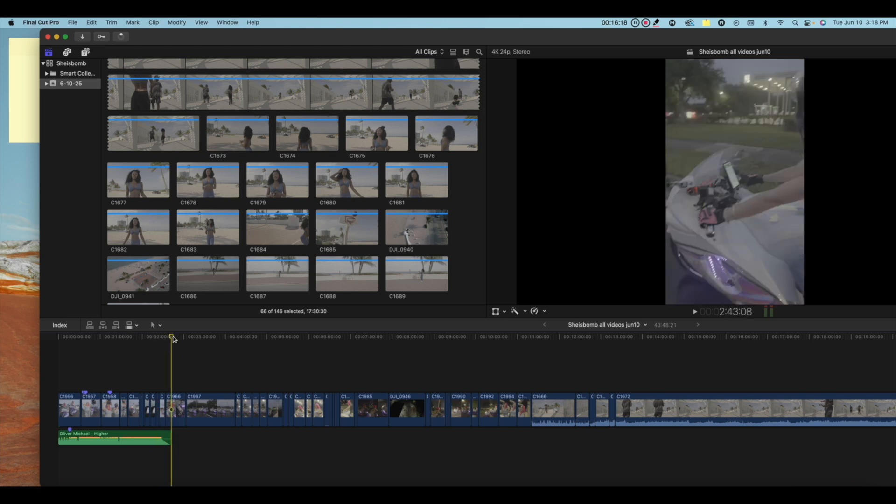
# Shift the window to inspect the audio settings of clip C1676, and bring the start of the timeline back into view
pyautogui.moveTo(545, 39); pyautogui.dragTo(247, 21)
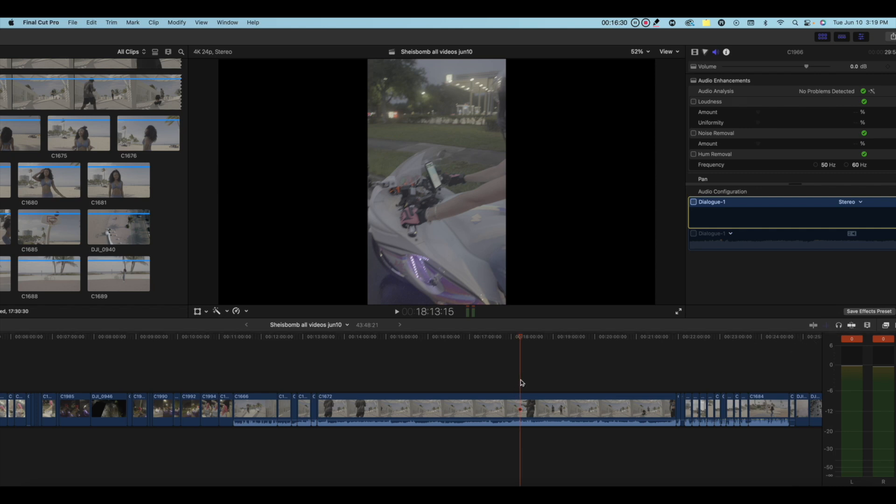
pyautogui.click(696, 410)
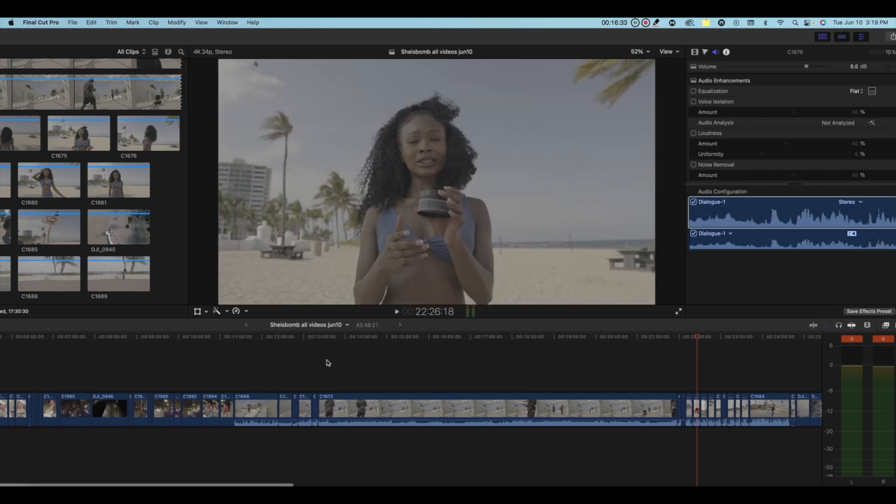
pyautogui.moveTo(236, 37); pyautogui.dragTo(545, 38)
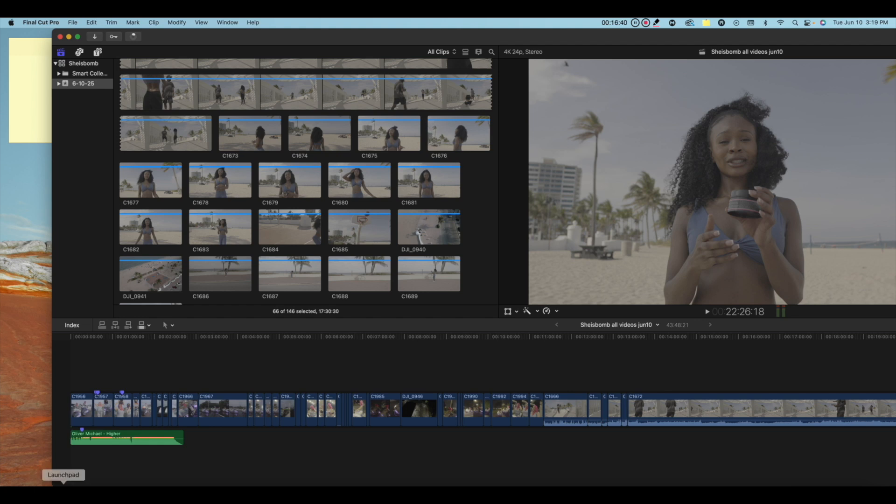
# Scrub from C1957 to 1:39:11, play on, and mark the rider sitting on the motorcycle between about 1:41 and 1:43
pyautogui.click(95, 381)
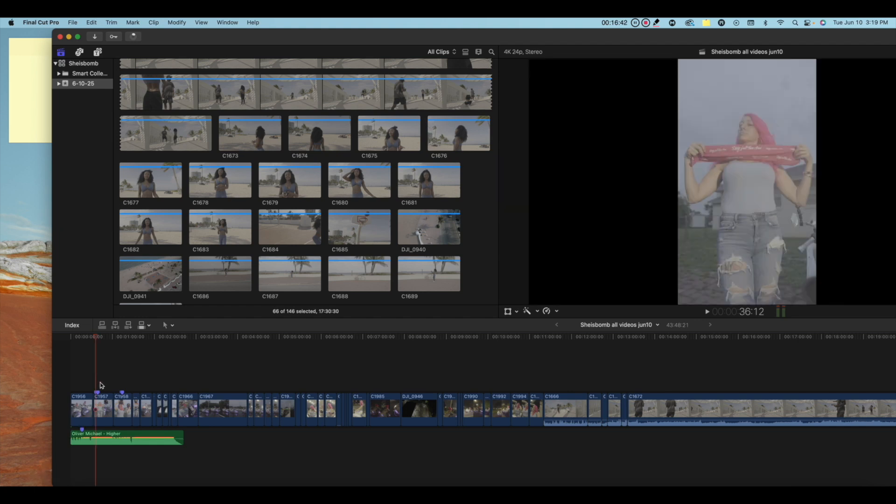
pyautogui.moveTo(104, 338); pyautogui.dragTo(140, 337)
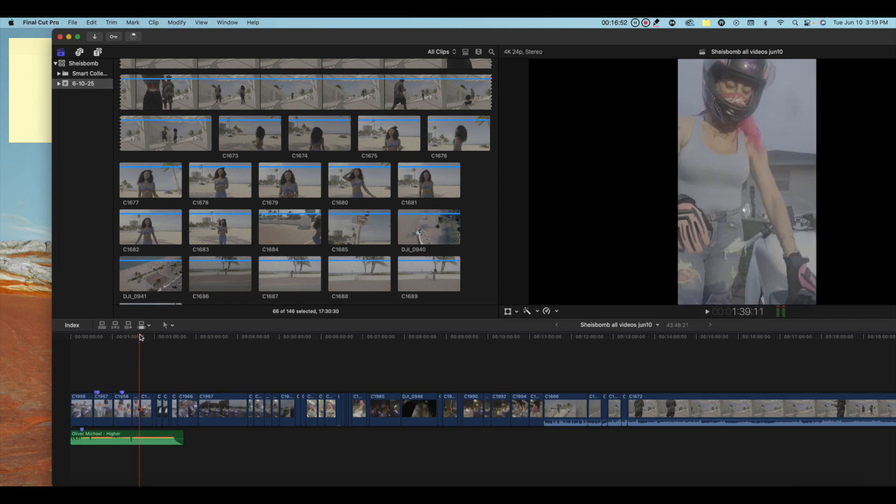
pyautogui.press('space')
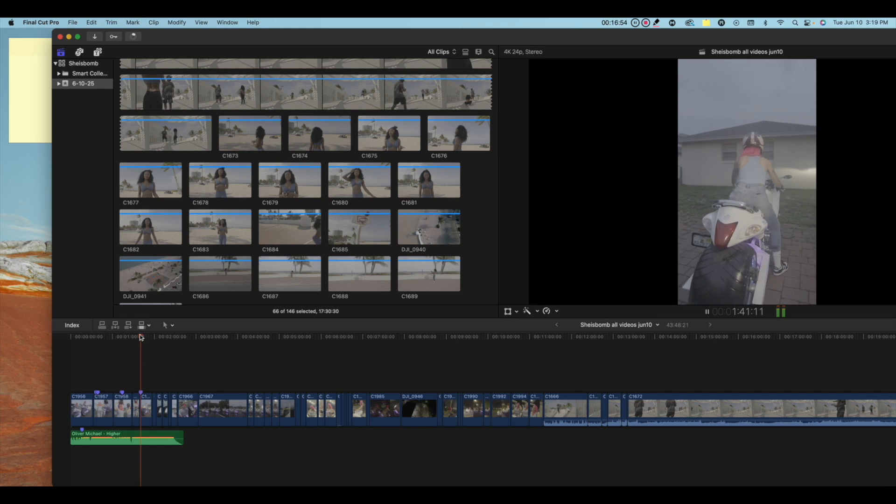
pyautogui.press('space')
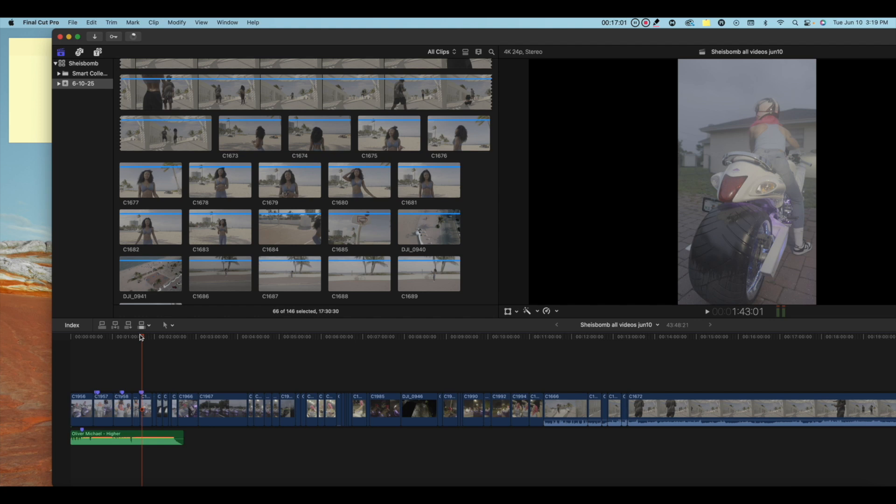
# Continue playback from 1:43:01 and place markers on the following motorcycle and backup-camera moments up to about 2:15
pyautogui.press('space')
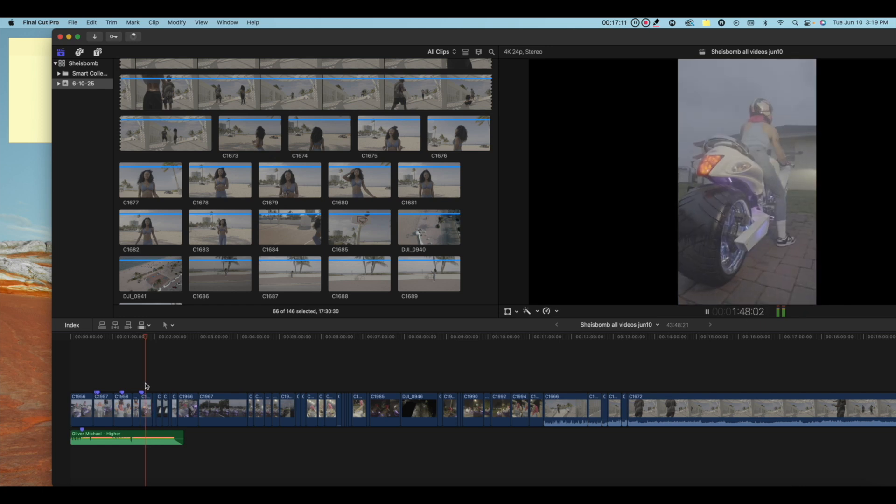
pyautogui.press('m')
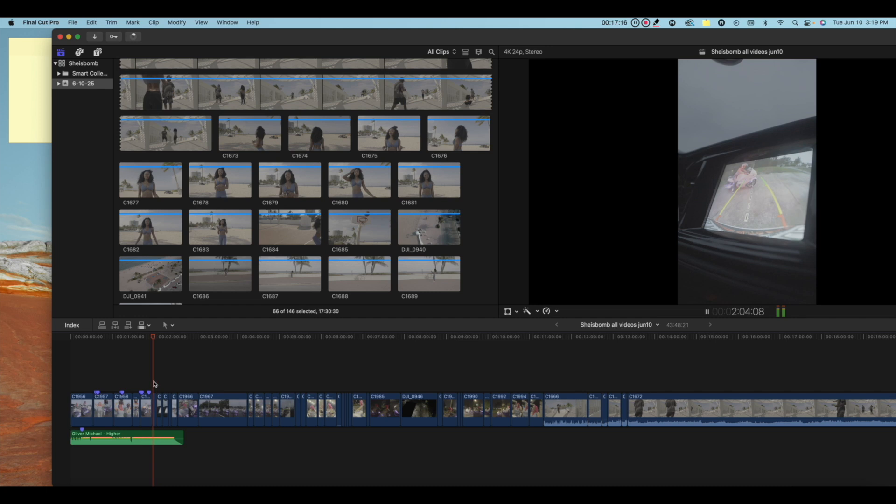
pyautogui.press('m')
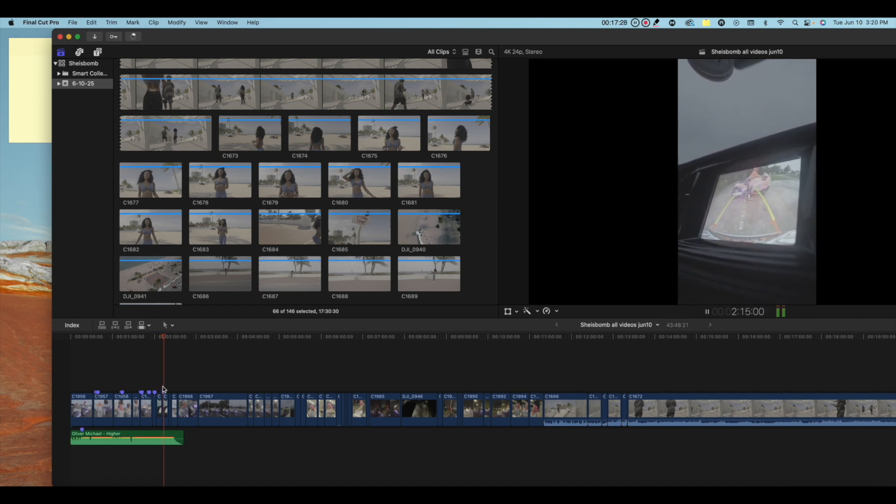
# Move the Oliver Michael - Higher music beneath C1967 and align its marker with the passing motorcycle at about 3:07
pyautogui.click(186, 383)
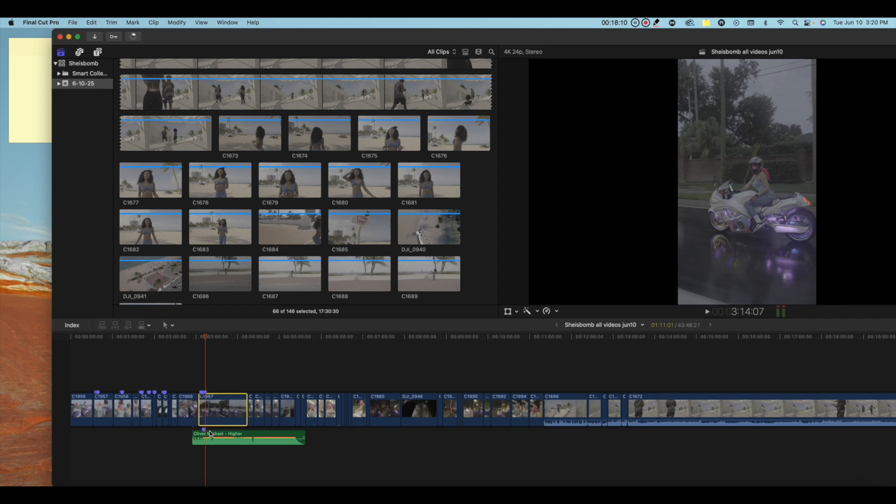
pyautogui.click(201, 380)
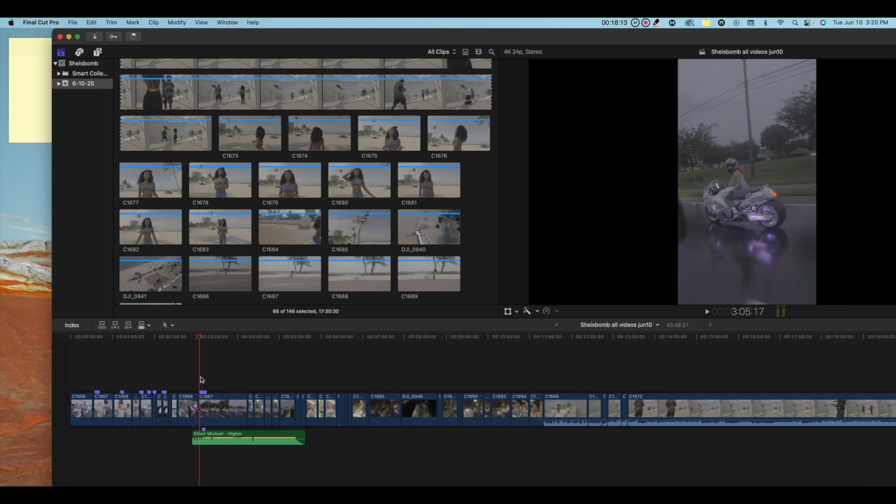
pyautogui.press('space')
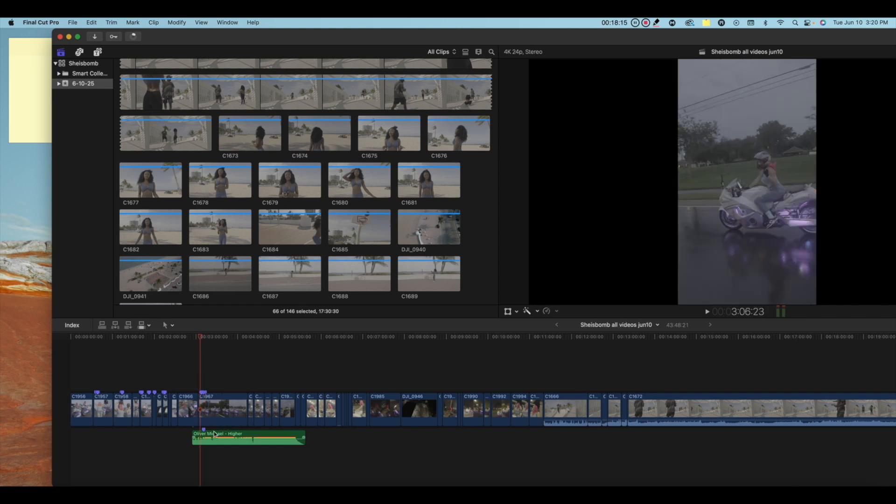
pyautogui.moveTo(210, 429); pyautogui.dragTo(211, 433)
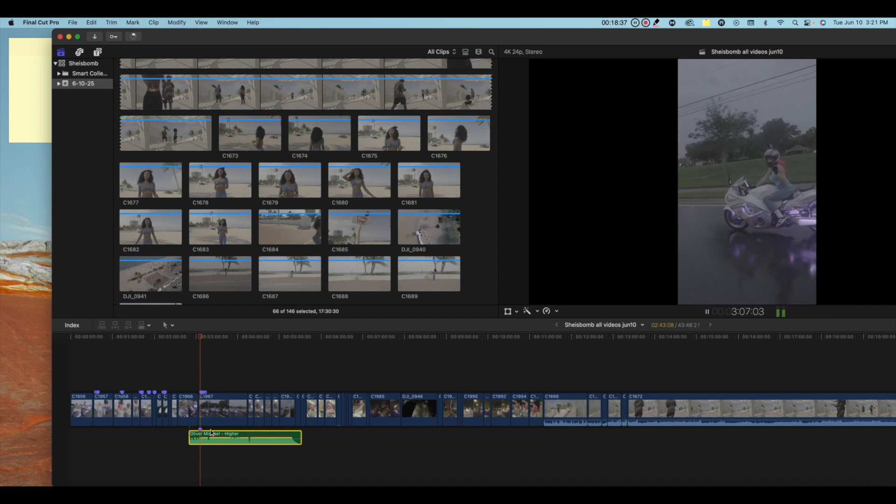
# Play on through C1967 from 3:07 and mark the riding moments at about 3:26 and 3:38
pyautogui.press('space')
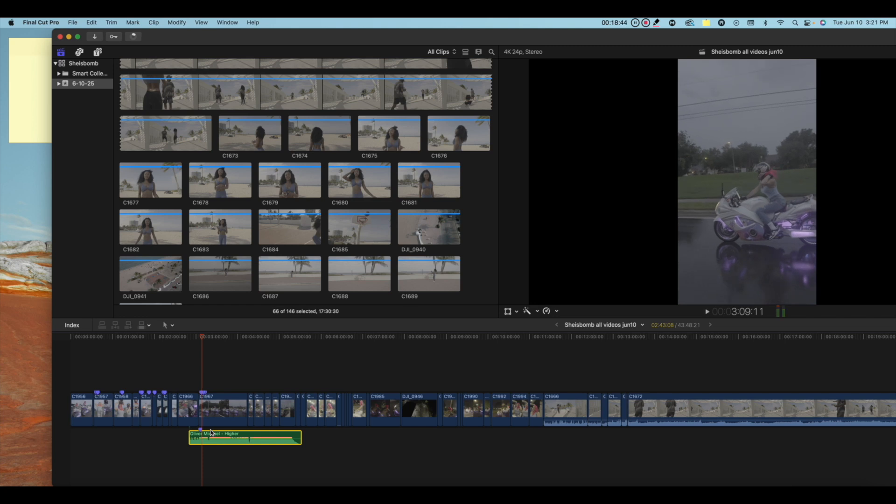
pyautogui.press('space')
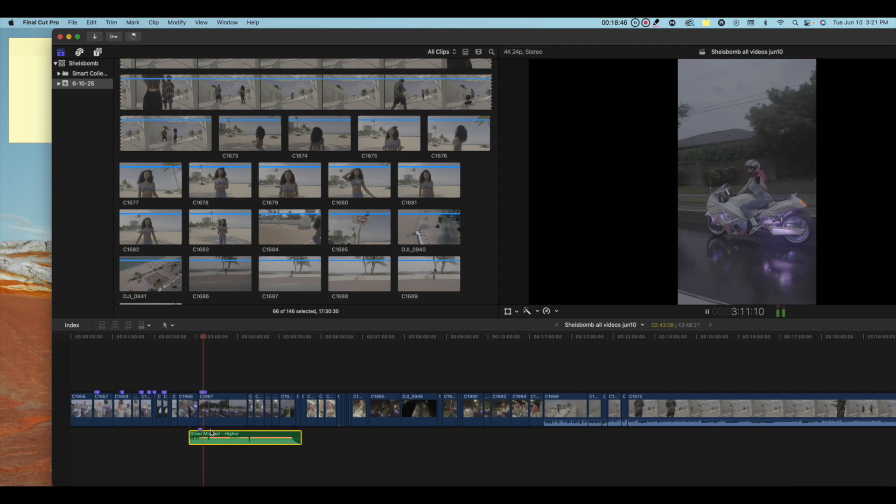
pyautogui.click(213, 385)
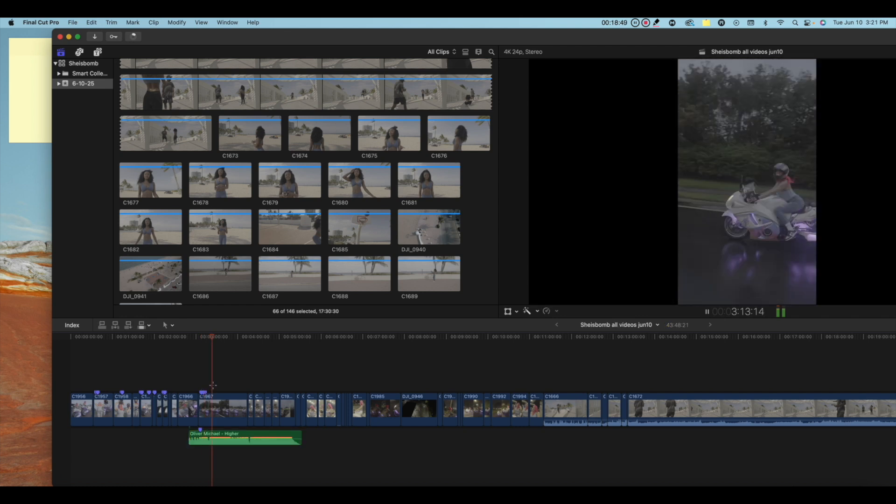
pyautogui.press('m')
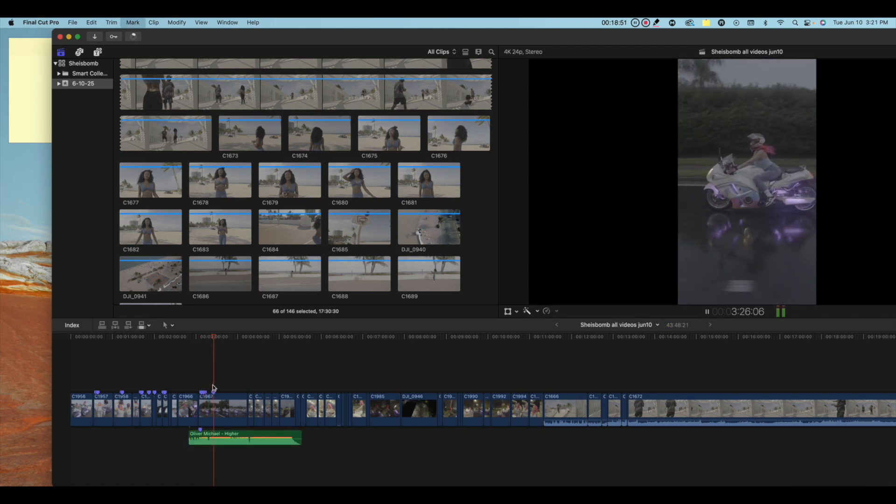
pyautogui.click(221, 387)
pyautogui.press('m')
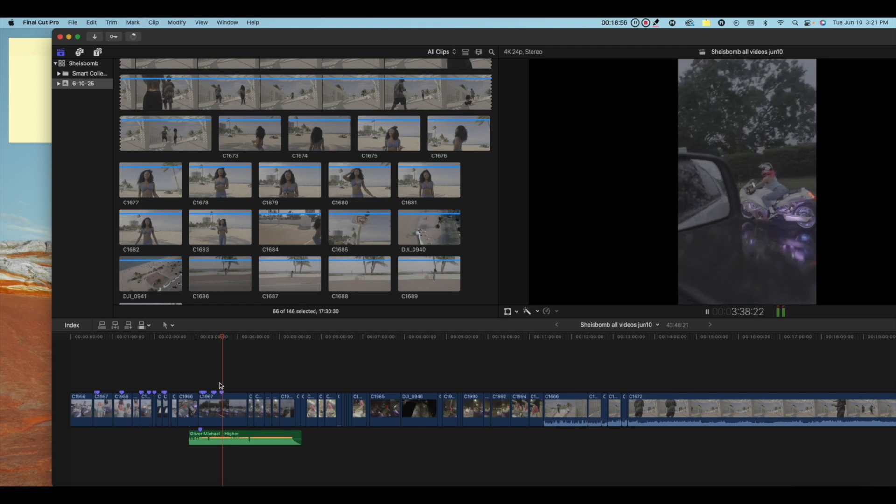
# Replay C1967 from about 3:35, lower the volume, and mark the motorcycle on the bridge between about 3:46 and 3:49
pyautogui.click(220, 386)
pyautogui.press('space')
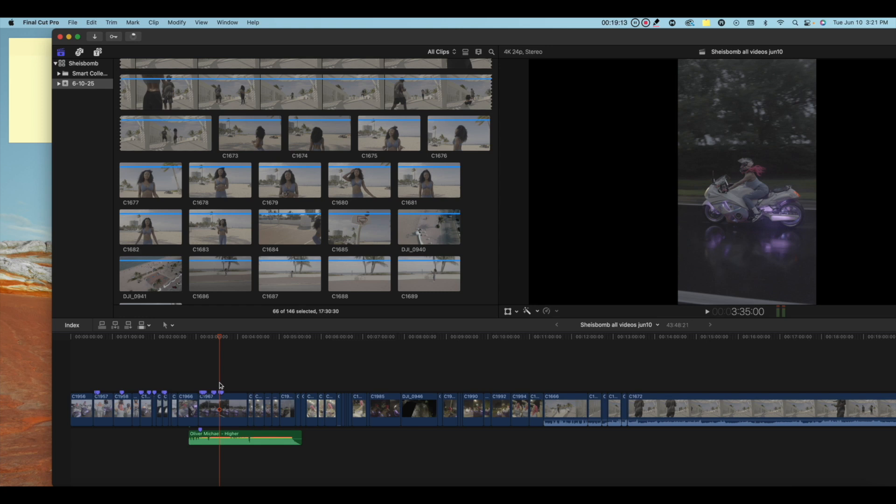
pyautogui.click(228, 383)
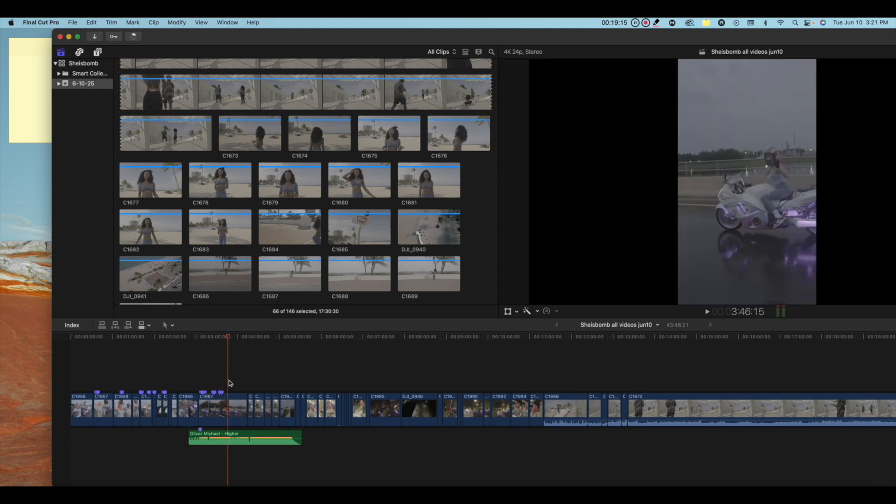
pyautogui.press('XF86AudioLowerVolume')
pyautogui.press('space')
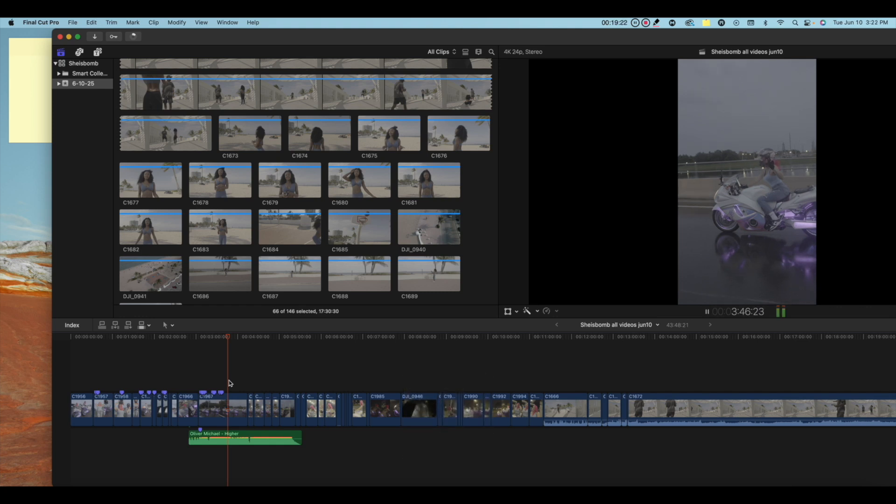
pyautogui.press('m')
pyautogui.press('m')
pyautogui.press('m')
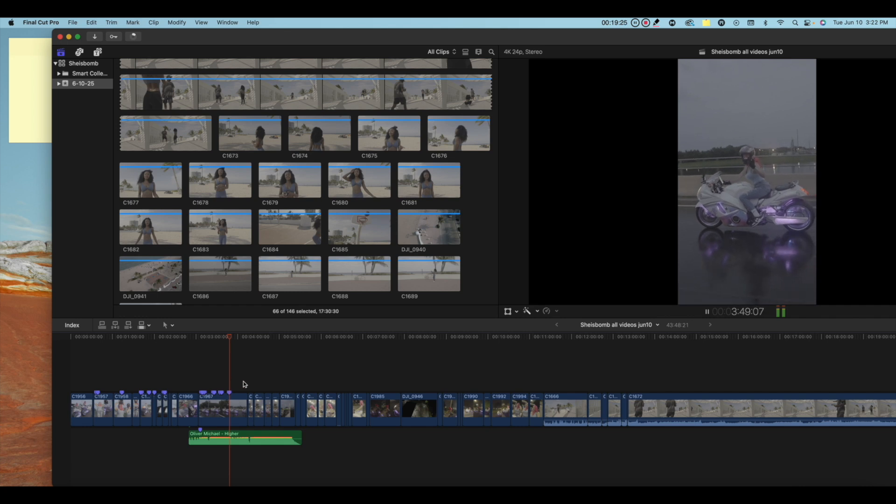
# Skip ahead in C1967 and mark the side view of the motorcycle at about 3:57
pyautogui.click(242, 384)
pyautogui.click(236, 383)
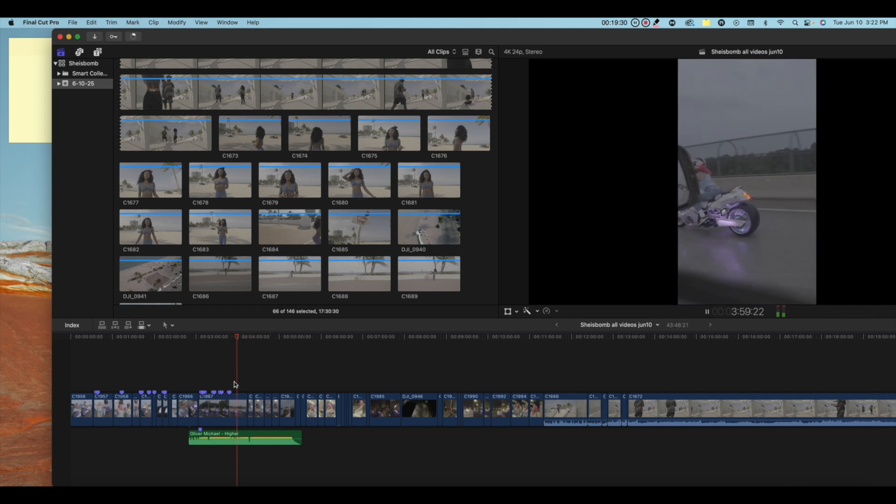
pyautogui.click(235, 384)
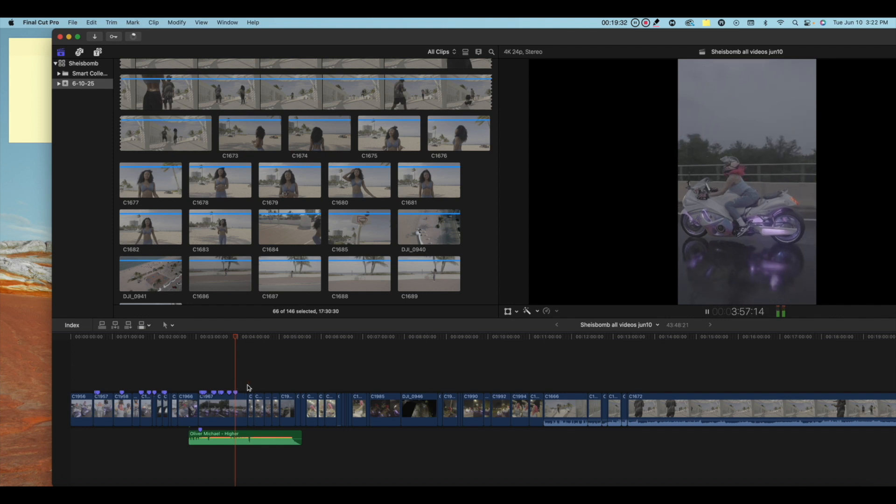
# Scrub past the end of C1967 and mark the rider in C1970 at about 4:41 to 4:42
pyautogui.click(252, 384)
pyautogui.click(256, 384)
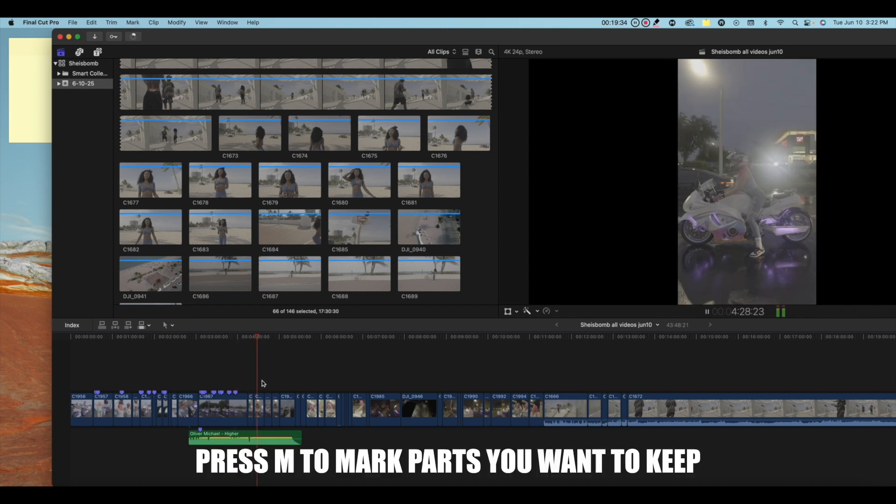
pyautogui.click(265, 384)
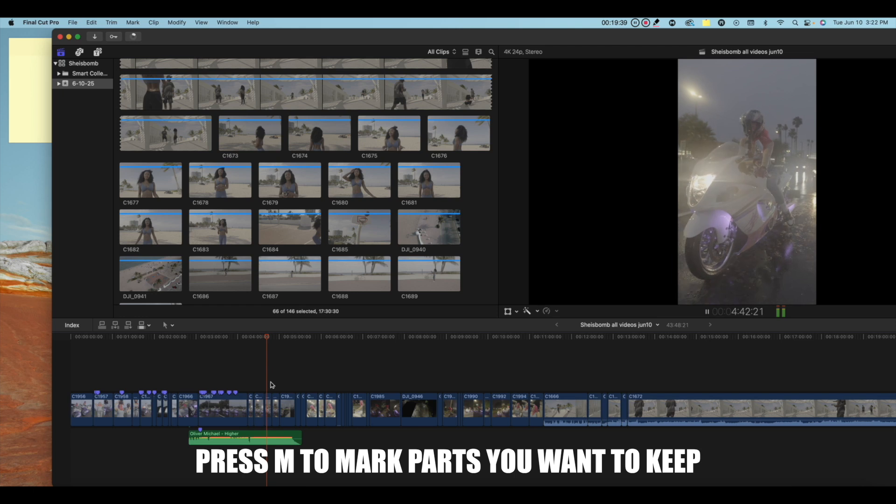
pyautogui.press('m')
pyautogui.click(265, 383)
pyautogui.press('m')
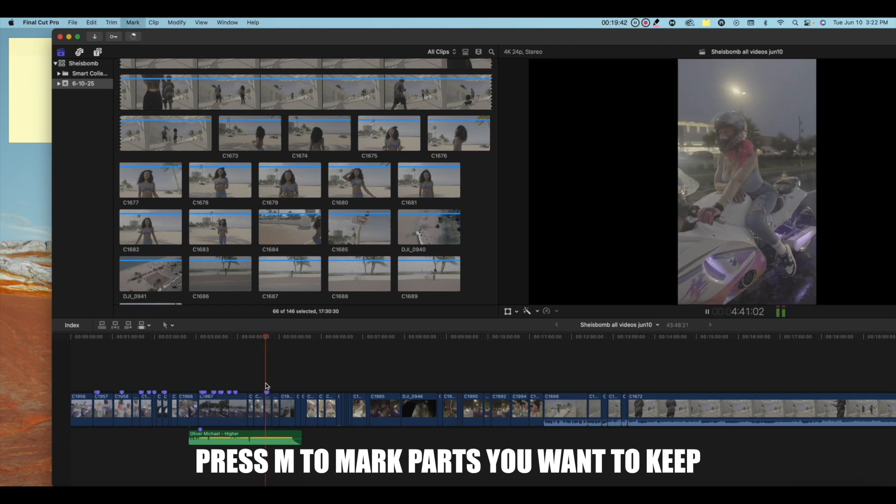
# Scan the remaining motorcycle clips from about 4:52 to 10:06, playing the gas station moment at about 5:49
pyautogui.click(274, 384)
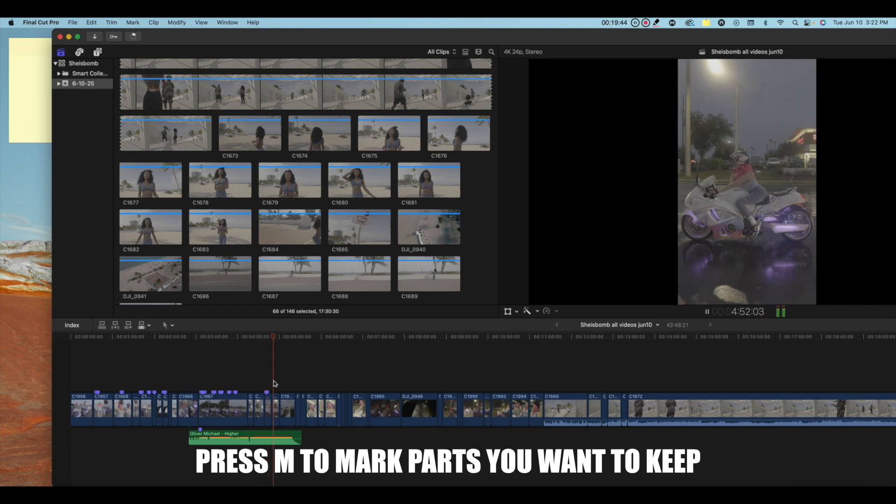
pyautogui.click(282, 382)
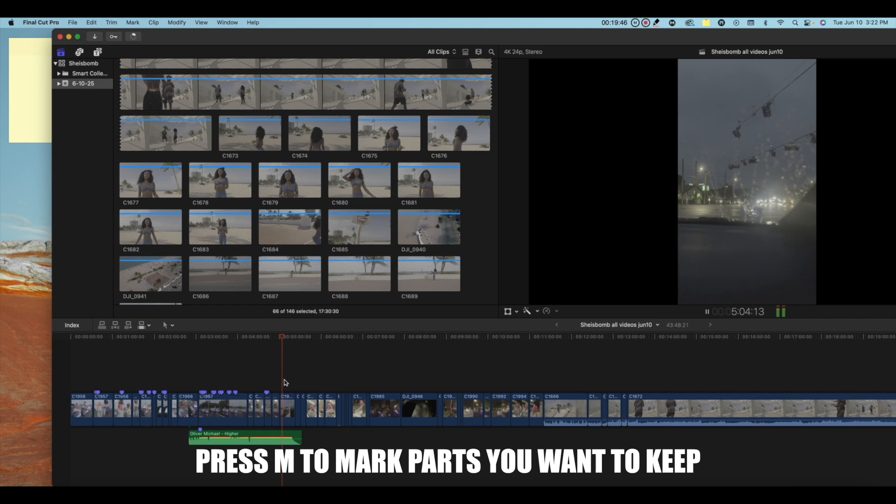
pyautogui.click(297, 383)
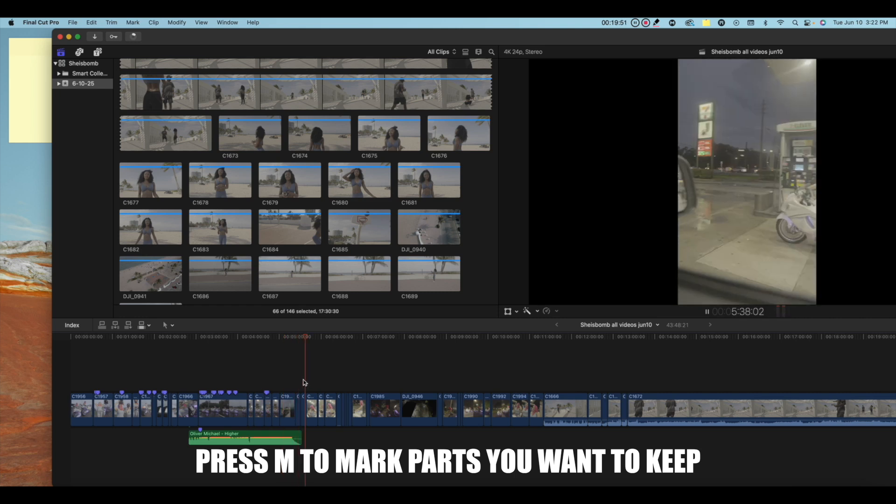
pyautogui.click(306, 384)
pyautogui.click(314, 385)
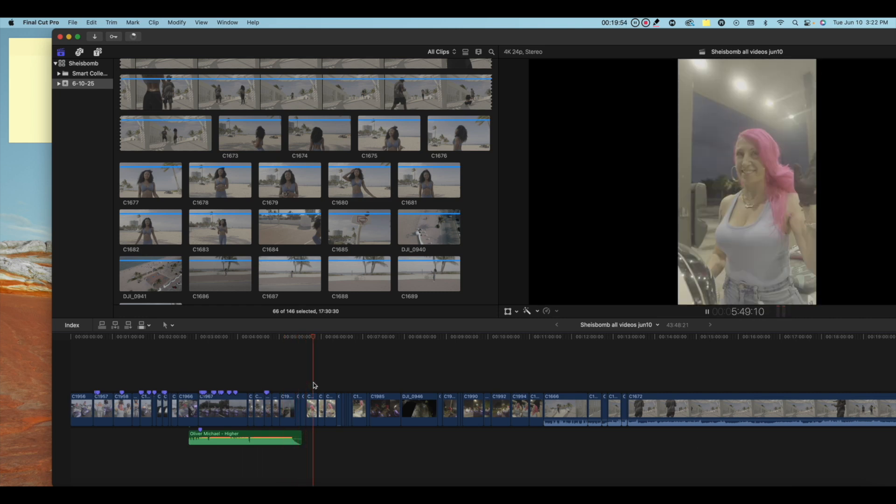
pyautogui.press('space')
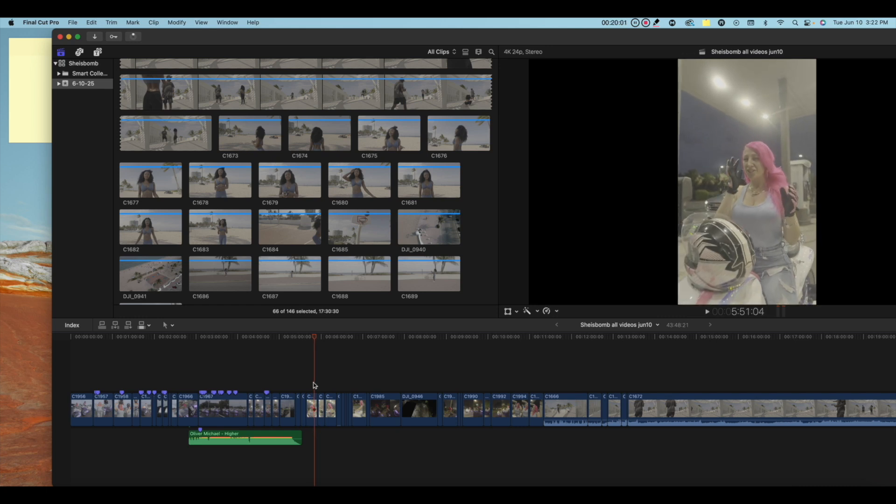
pyautogui.click(368, 378)
pyautogui.click(376, 377)
pyautogui.click(397, 376)
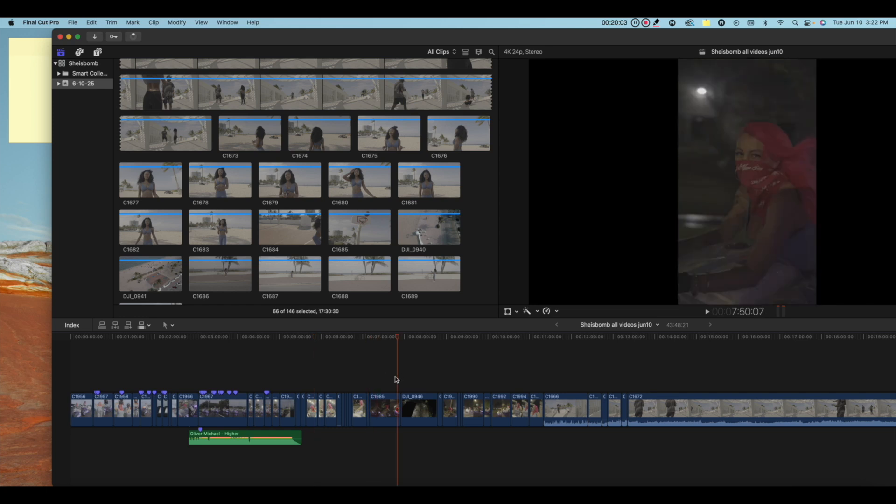
pyautogui.click(432, 372)
pyautogui.click(471, 376)
pyautogui.click(490, 374)
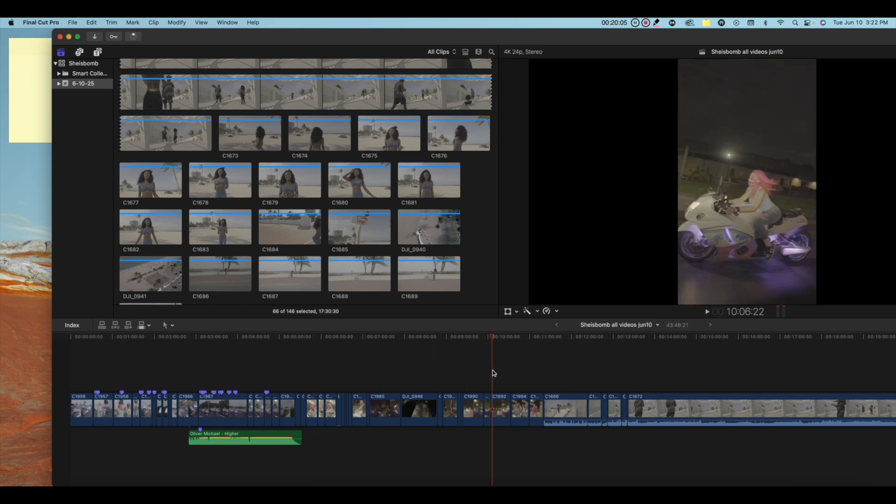
# Cut C1967 with the Blade tool near its last marker at about 3:57, and shift the window to expose the timeline appearance controls
pyautogui.click(230, 370)
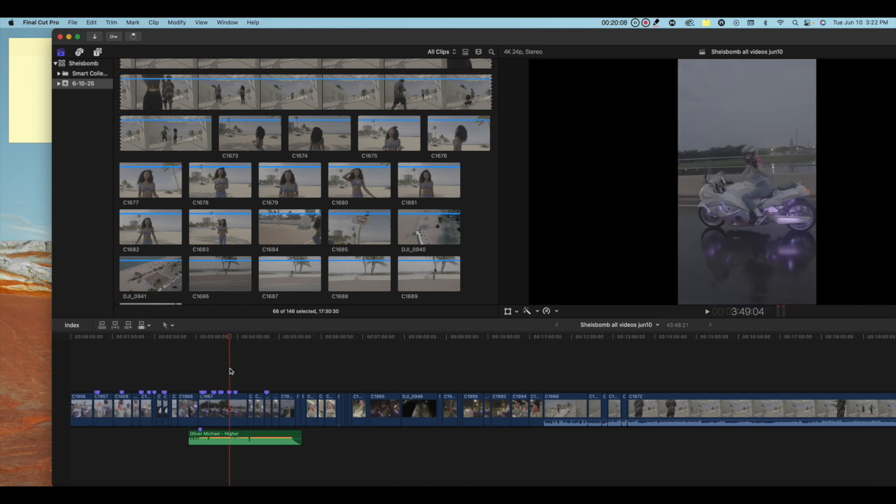
pyautogui.press('b')
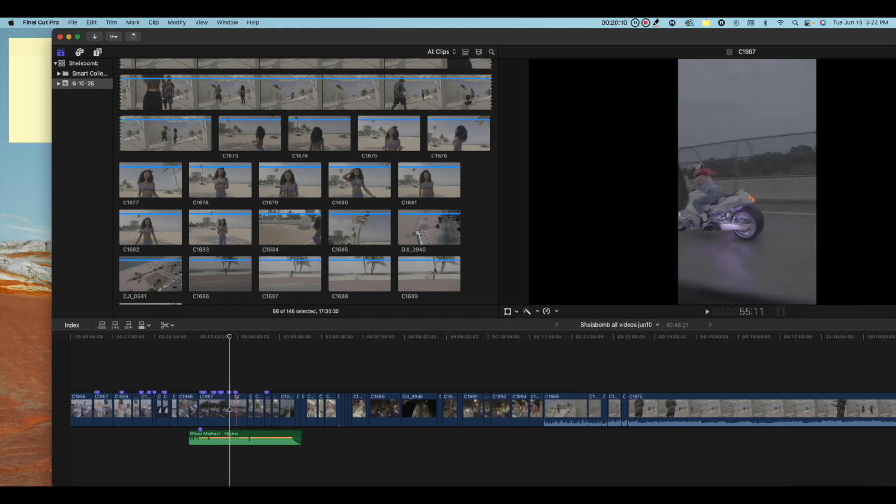
pyautogui.moveTo(674, 41); pyautogui.dragTo(348, 35)
pyautogui.click(793, 215)
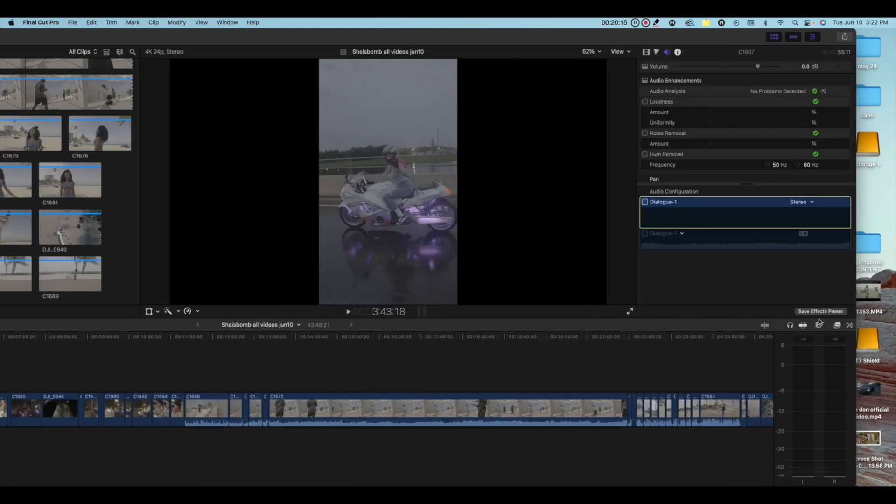
# Zoom in on the timeline and cut C1970 around its markers near 4:40 and C1969 at about 4:31
pyautogui.click(819, 326)
pyautogui.click(833, 345)
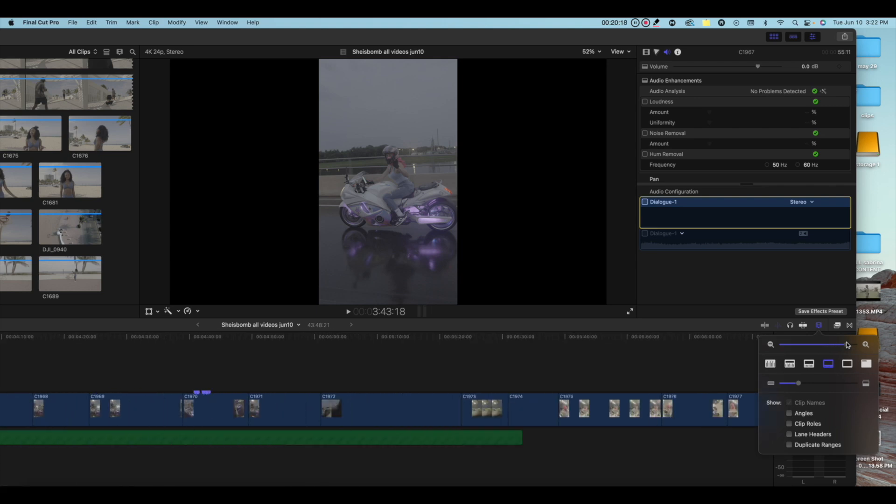
pyautogui.hscroll(-5, 240, 362)
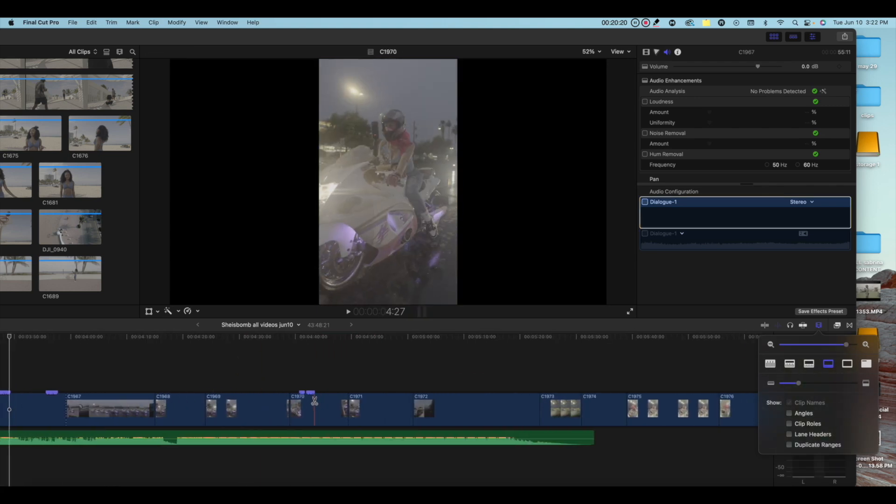
pyautogui.click(314, 403)
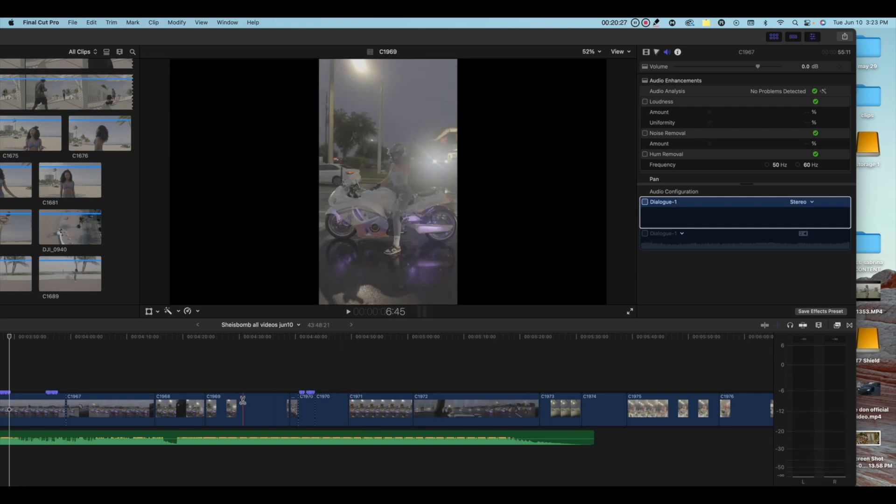
pyautogui.click(261, 402)
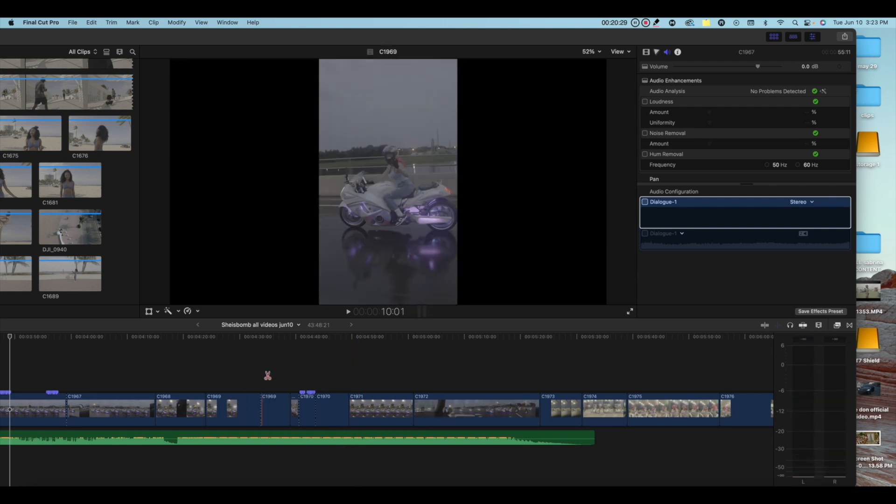
# Return to the Select tool, select the marked C1967 segment, and change the selection to clip C1968
pyautogui.press('a')
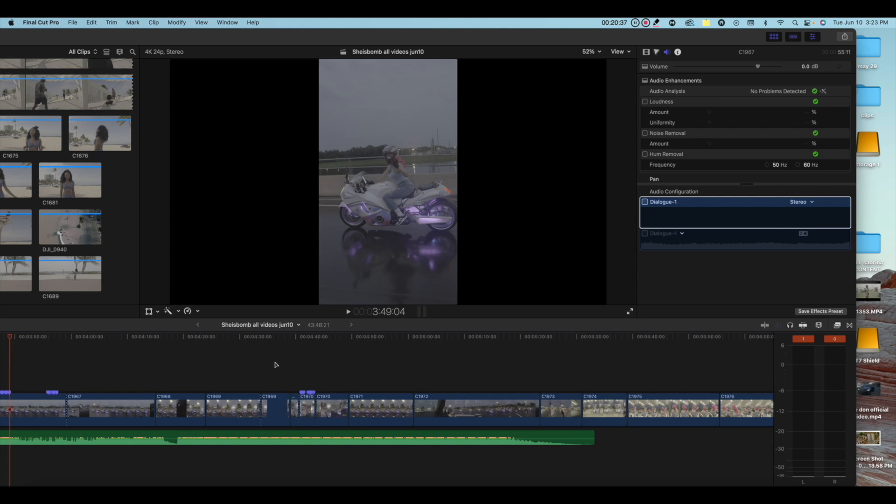
pyautogui.press('c')
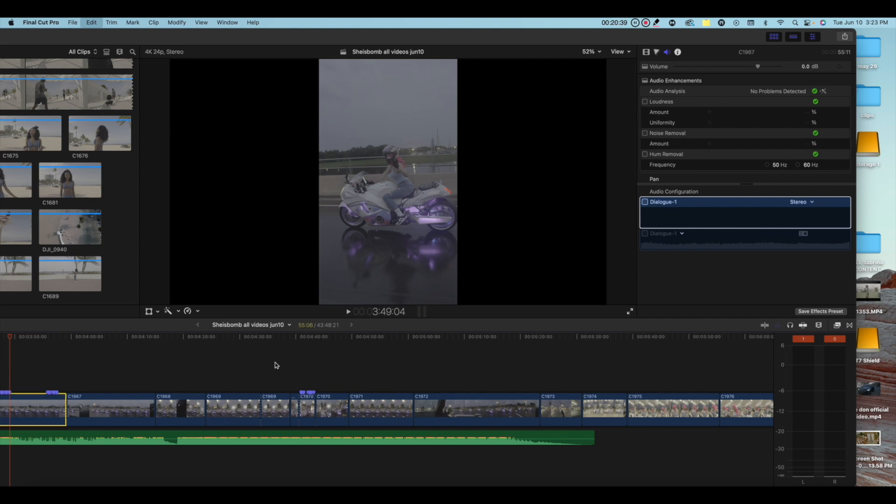
pyautogui.click(183, 400)
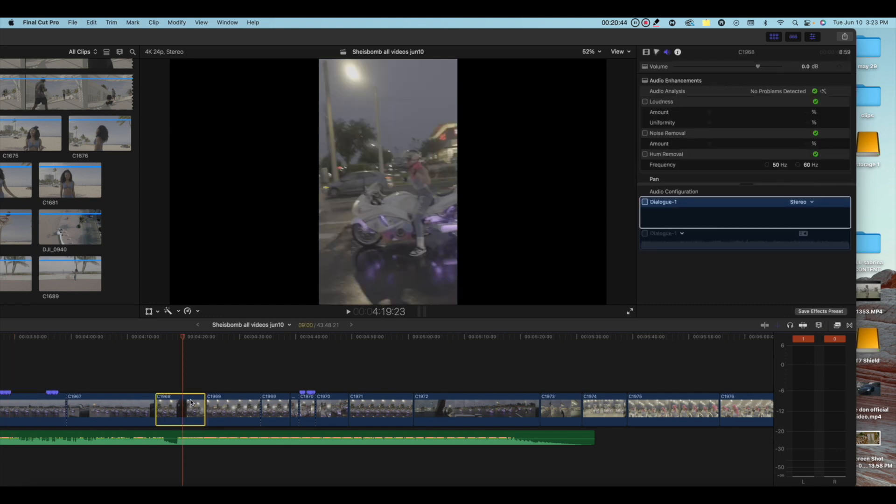
# Shift the window to expose the timeline editing tools and review the available tools, including Position
pyautogui.hscroll(-5, 189, 389)
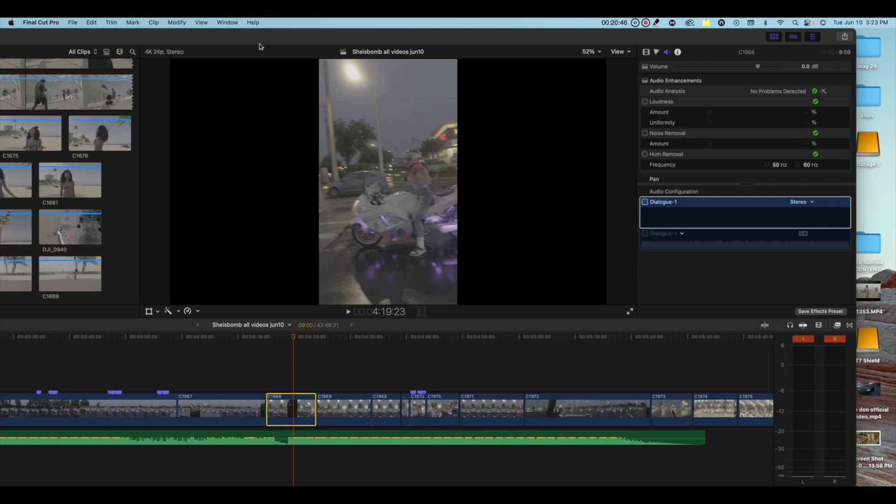
pyautogui.moveTo(263, 39); pyautogui.dragTo(553, 35)
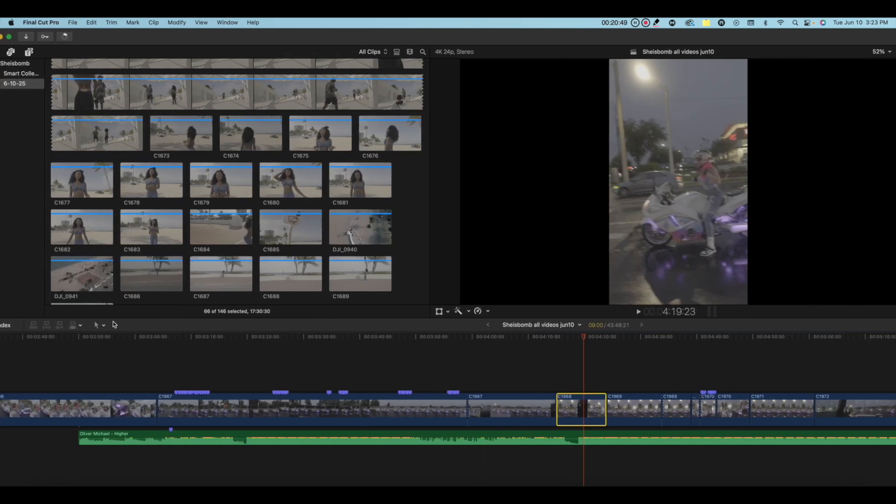
pyautogui.click(104, 325)
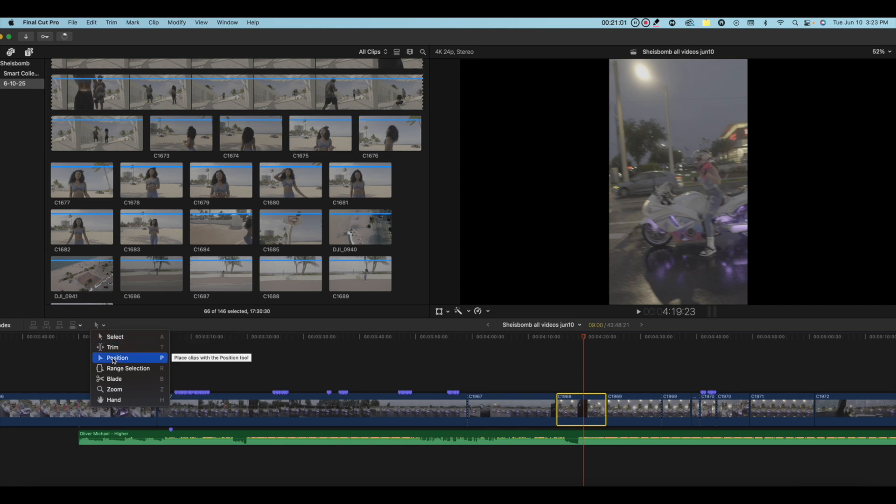
pyautogui.click(289, 378)
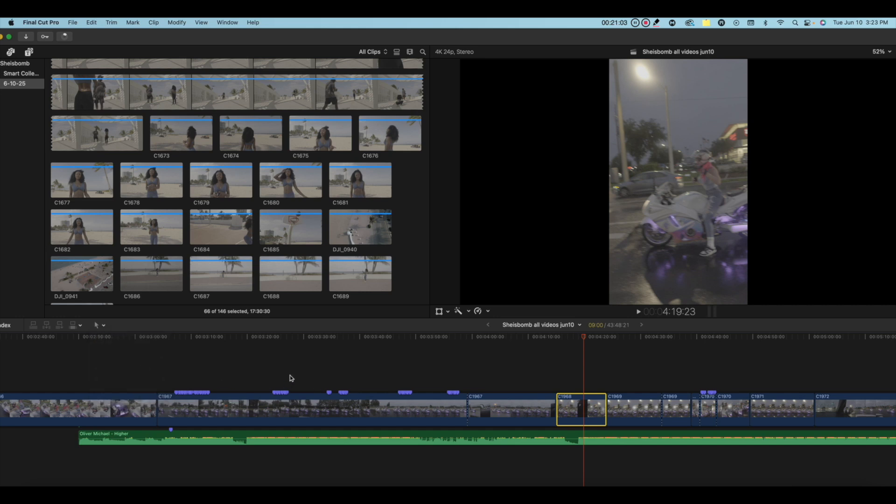
# Cut C1967 with the Blade tool around its first two marker groups, at about 3:27, 3:24, 3:13 and 3:07
pyautogui.click(290, 404)
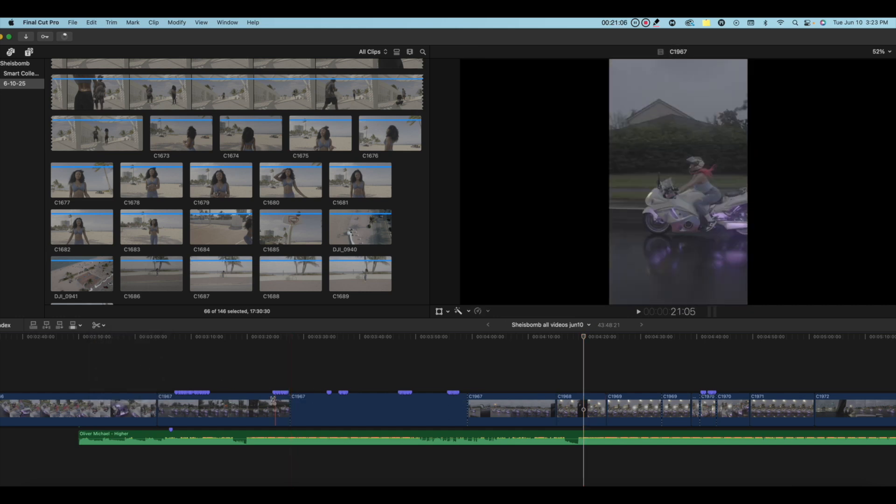
pyautogui.click(272, 403)
pyautogui.click(209, 402)
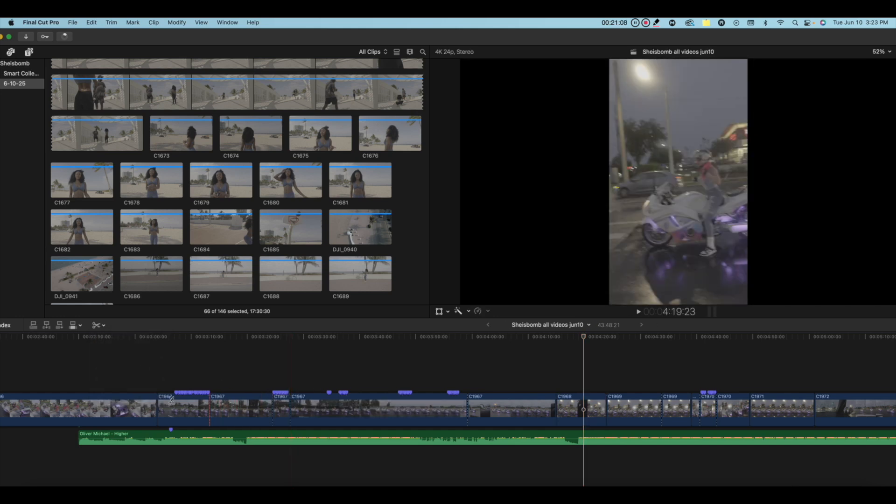
pyautogui.click(173, 402)
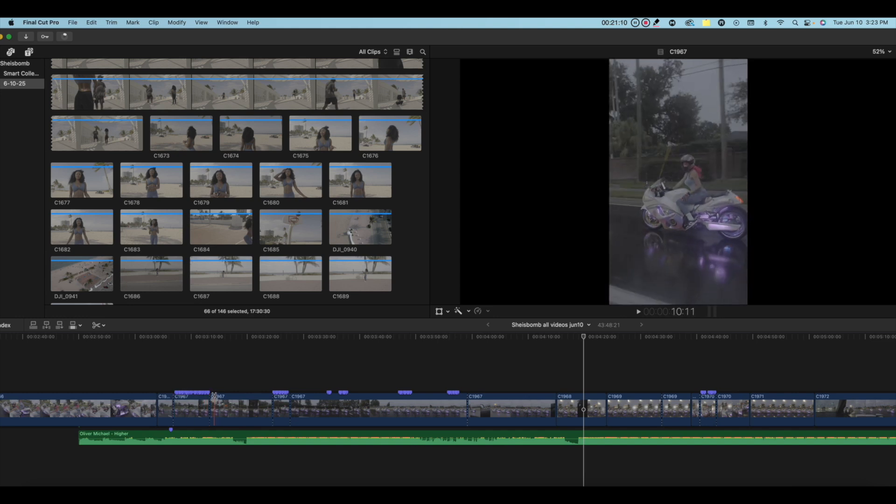
# Return to the Select tool and delete the unmarked C1967 segment between about 3:13 and 3:24
pyautogui.press('a')
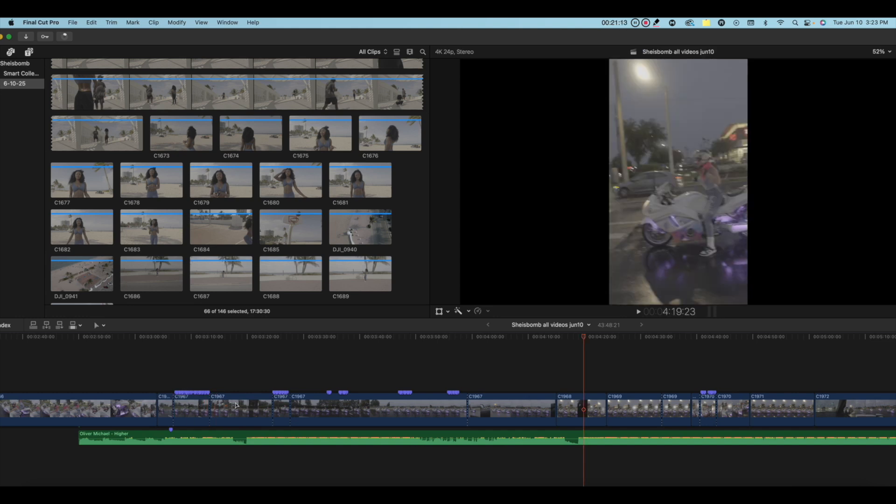
pyautogui.click(233, 405)
pyautogui.press('Delete')
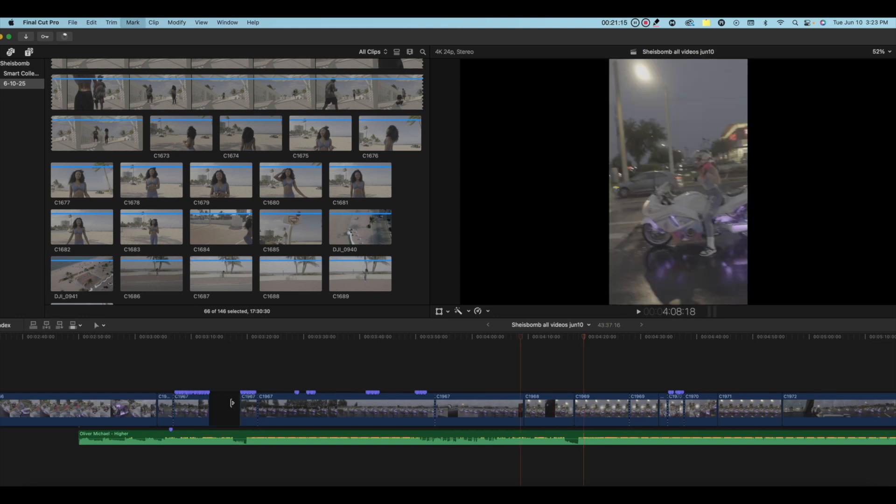
# Cut C1967 with the Blade tool at its single marker near 3:23 and delete the unmarked segment before the cut
pyautogui.press('b')
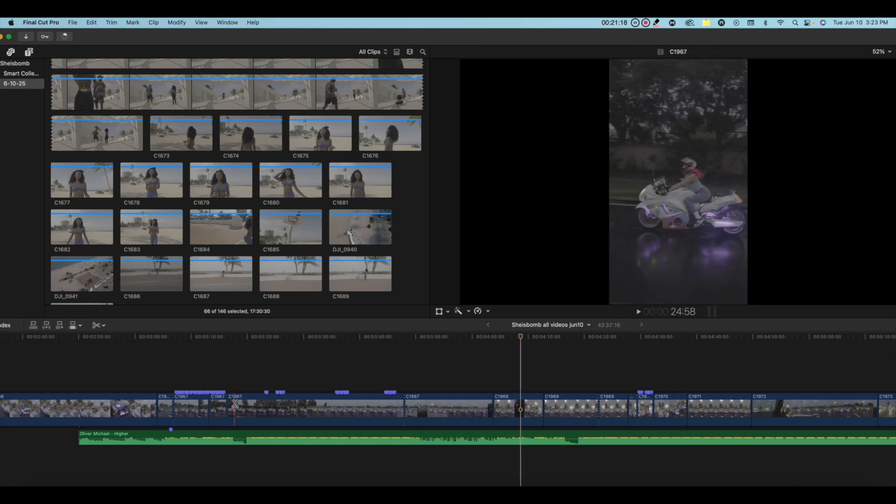
pyautogui.click(266, 404)
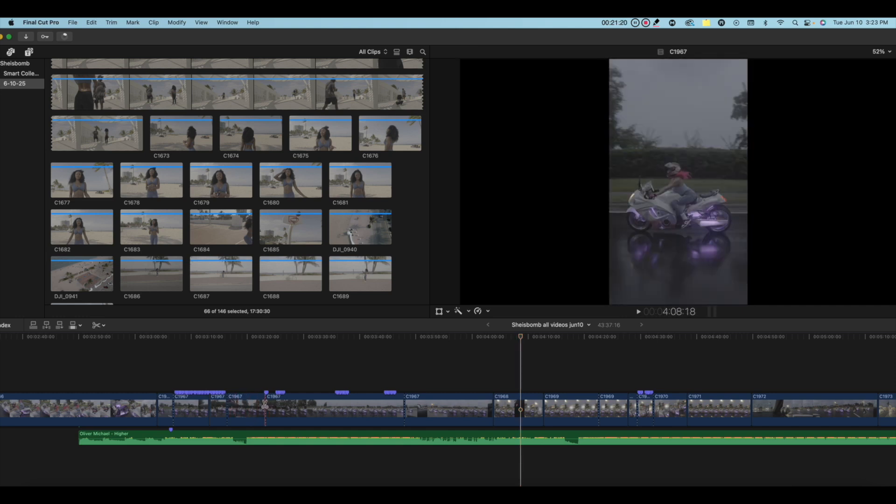
pyautogui.press('a')
pyautogui.click(251, 404)
pyautogui.press('Delete')
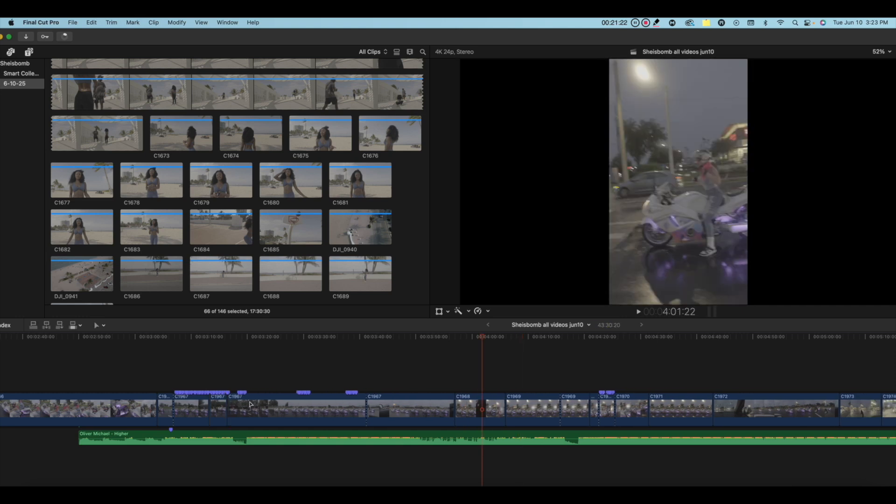
# Place the playhead at about 3:13 and enlarge the timeline zoom slightly through the clip appearance settings
pyautogui.click(209, 378)
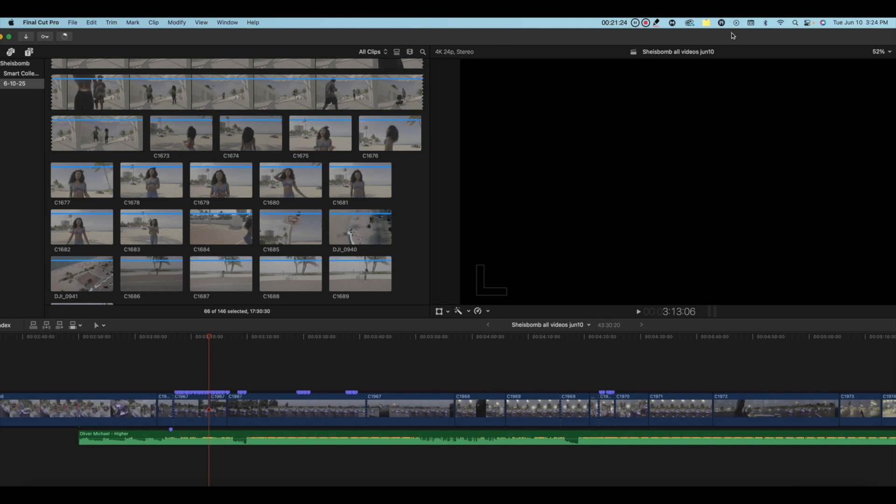
pyautogui.press('super+4')
pyautogui.moveTo(674, 41); pyautogui.dragTo(525, 40)
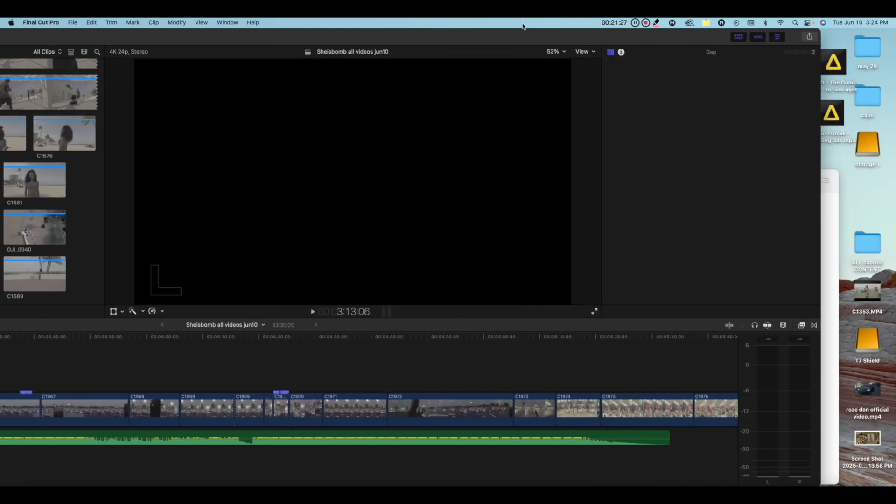
pyautogui.click(784, 326)
pyautogui.moveTo(811, 346); pyautogui.dragTo(813, 346)
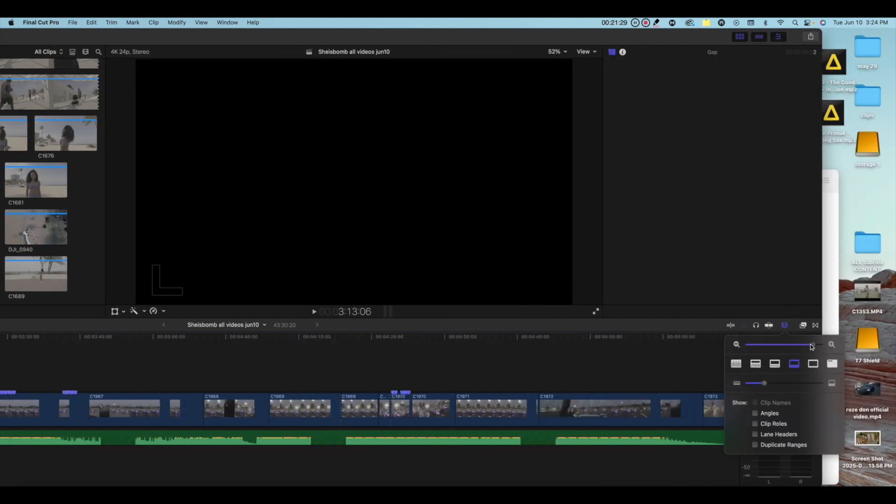
pyautogui.moveTo(355, 37); pyautogui.dragTo(702, 32)
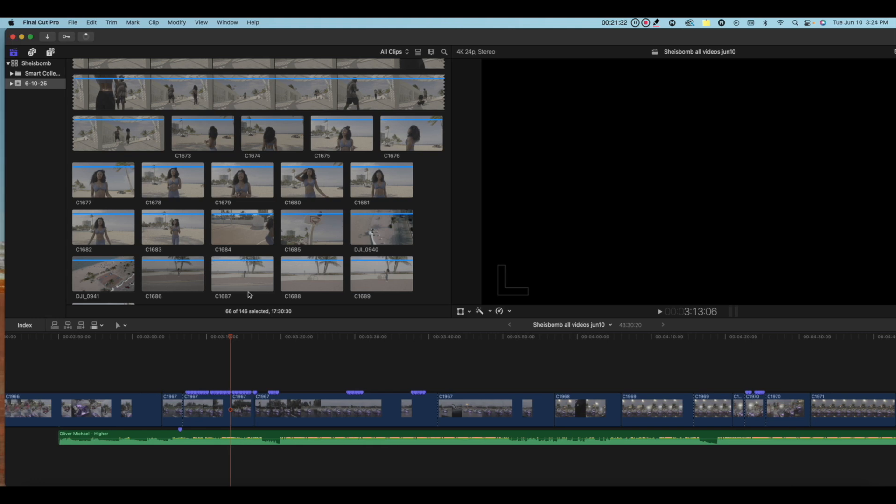
# Delete the short black gap, about 6 frames long, between the two C1969 segments near 4:16
pyautogui.hscroll(-5, 227, 372)
pyautogui.hscroll(-4, 227, 372)
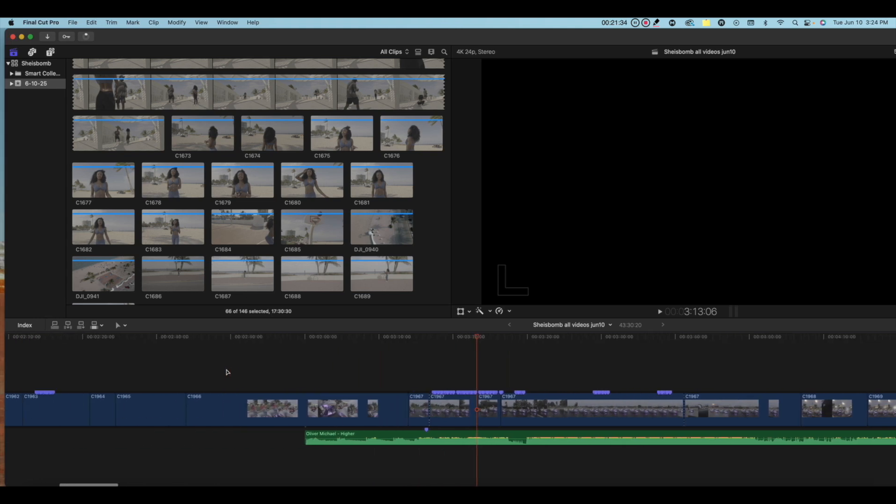
pyautogui.hscroll(7, 227, 372)
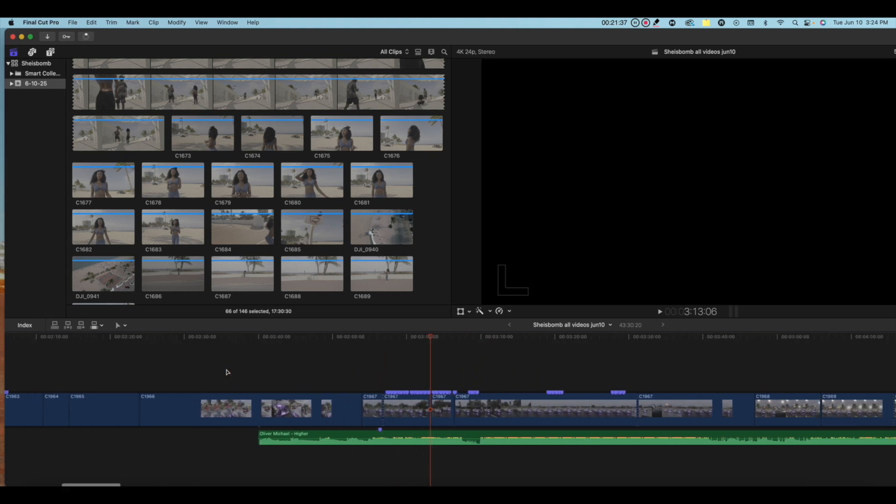
pyautogui.hscroll(5, 492, 386)
pyautogui.hscroll(1, 544, 390)
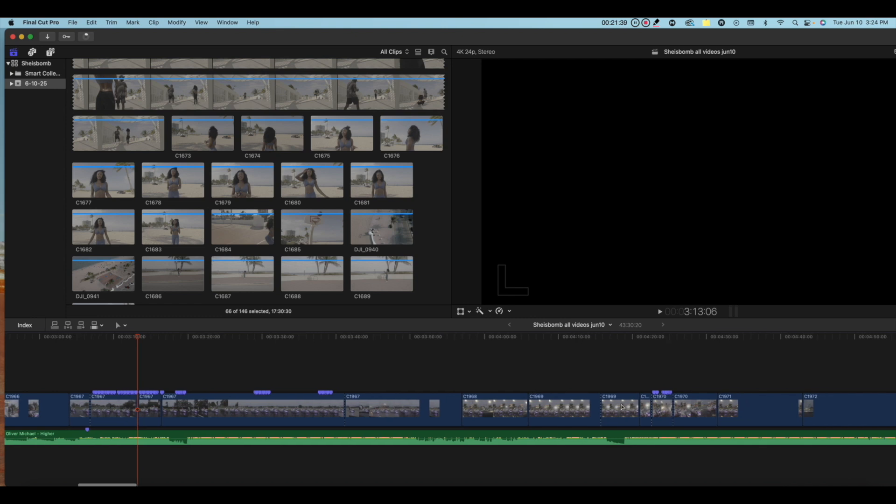
pyautogui.click(604, 389)
pyautogui.hscroll(-1, 603, 386)
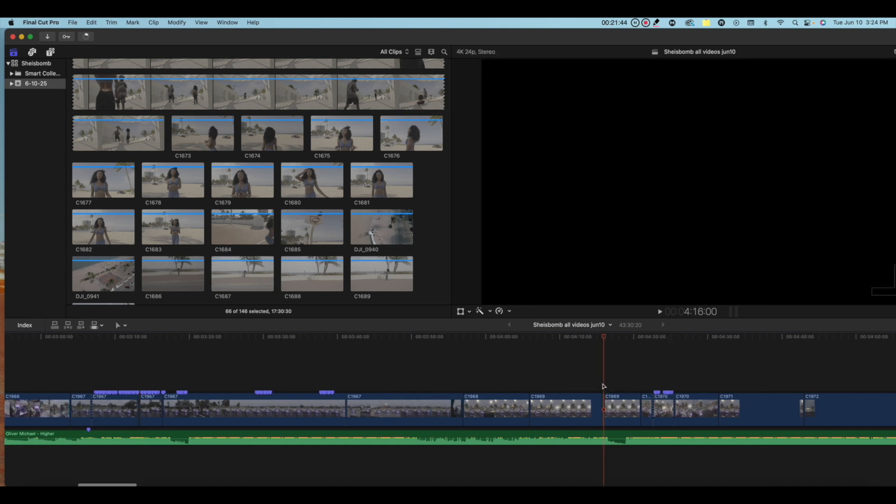
pyautogui.click(603, 384)
pyautogui.hscroll(-1, 602, 382)
pyautogui.click(603, 383)
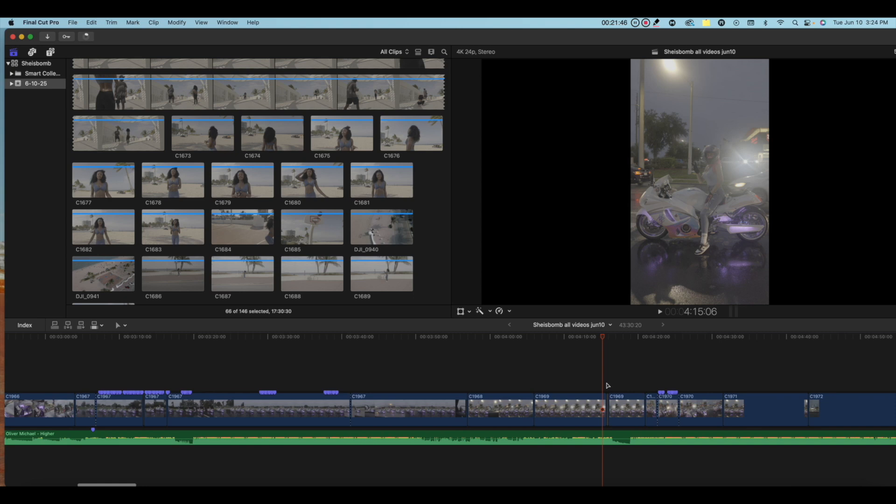
pyautogui.click(607, 385)
pyautogui.click(609, 401)
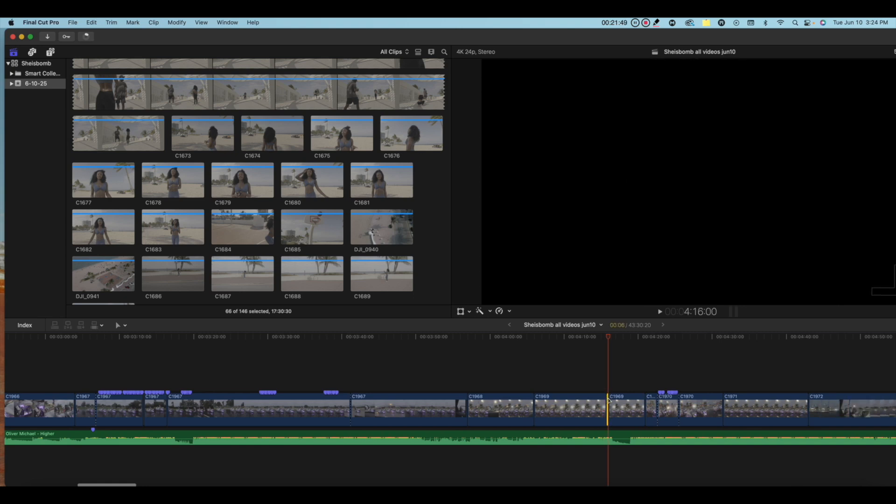
pyautogui.hscroll(5, 606, 397)
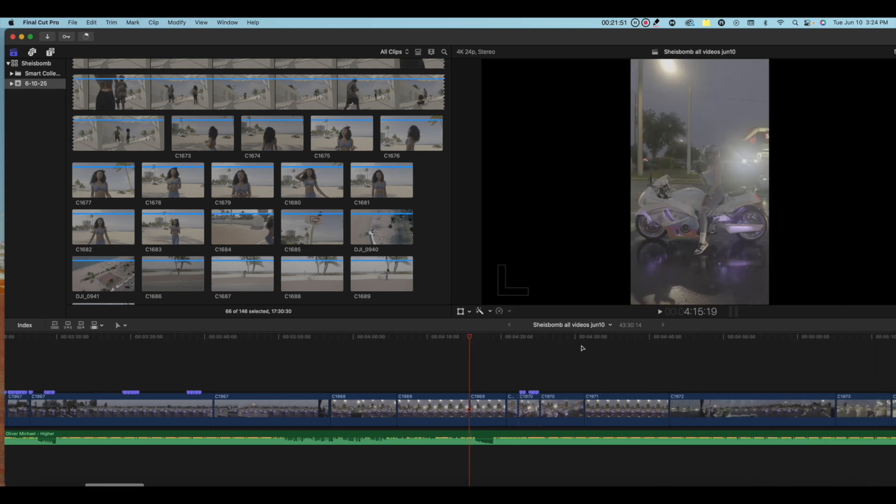
# Delete the run of unmarked clips from the last C1967 segment through C1969, up to the marked C1970 segment
pyautogui.click(567, 349)
pyautogui.hscroll(8, 567, 349)
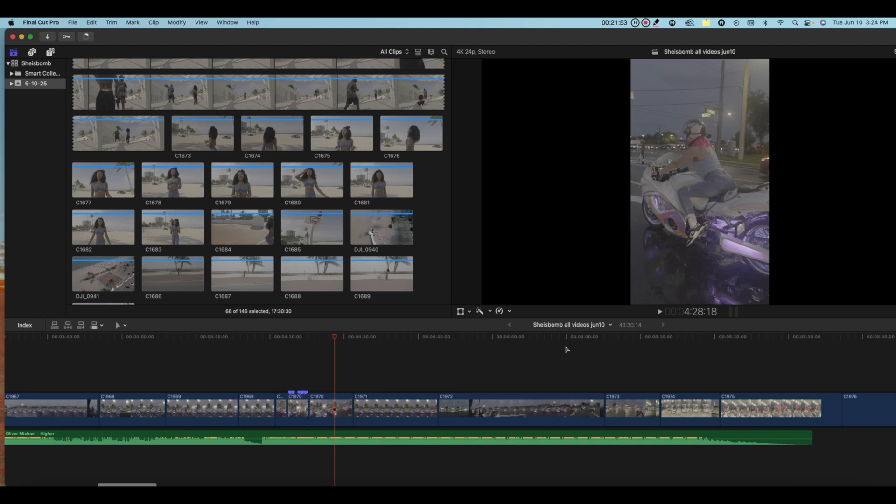
pyautogui.click(566, 350)
pyautogui.hscroll(-3, 567, 349)
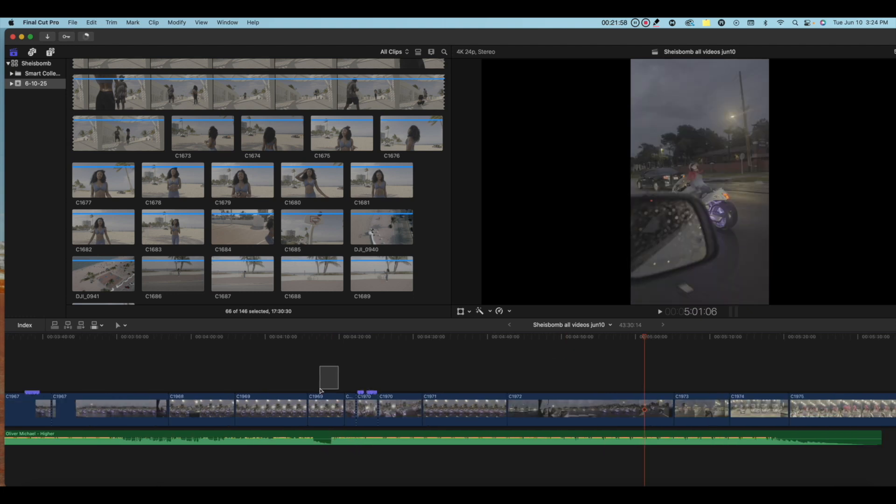
pyautogui.moveTo(353, 377); pyautogui.dragTo(144, 414)
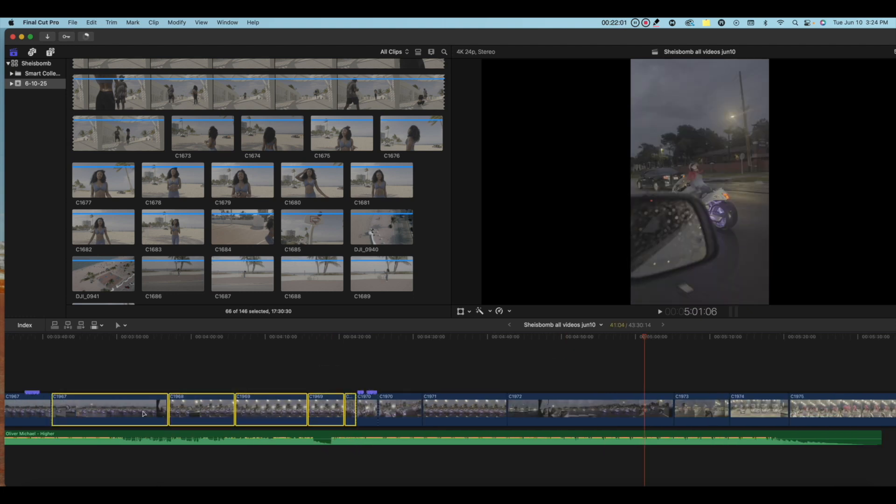
pyautogui.press('Delete')
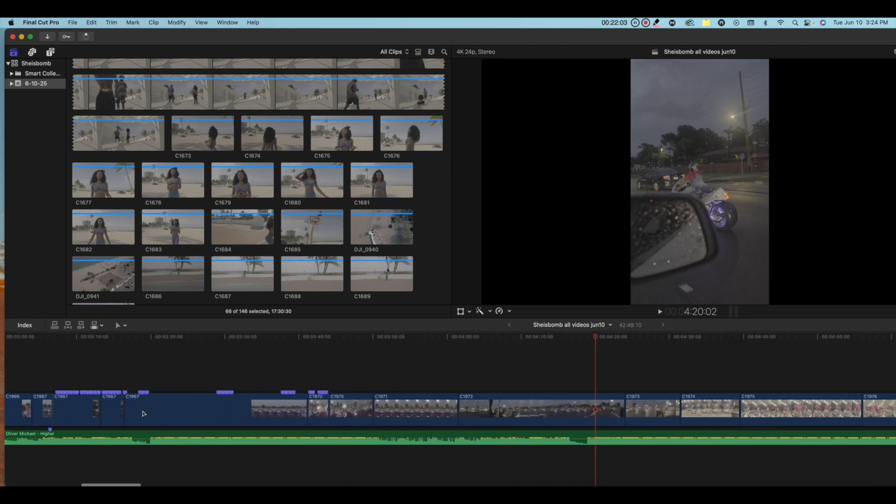
# Cut C1967 with the Blade tool around its remaining marker groups between about 3:18 and 3:37
pyautogui.press('b')
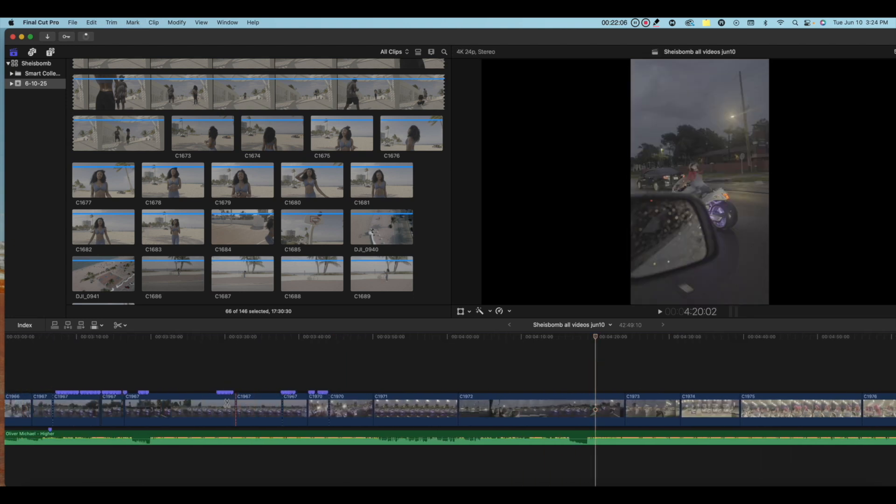
pyautogui.click(213, 406)
pyautogui.click(151, 406)
pyautogui.click(135, 403)
# Return to the Select tool and delete the three unmarked C1967 segments between the marker groups
pyautogui.press('a')
pyautogui.click(183, 408)
pyautogui.press('Delete')
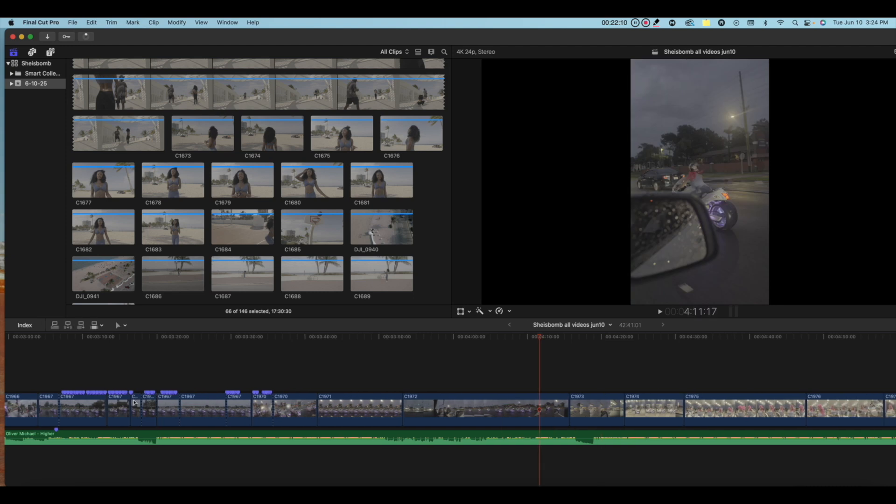
pyautogui.click(135, 407)
pyautogui.press('Delete')
pyautogui.click(191, 408)
pyautogui.press('Delete')
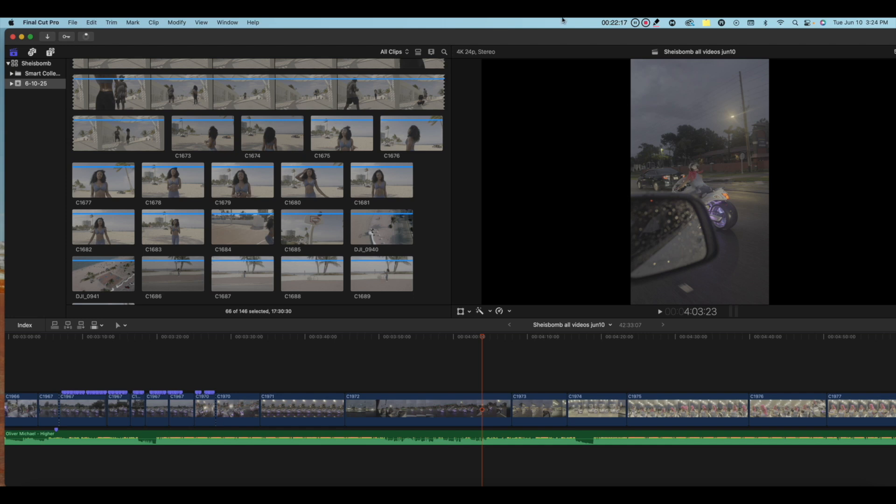
pyautogui.moveTo(624, 39); pyautogui.dragTo(613, 39)
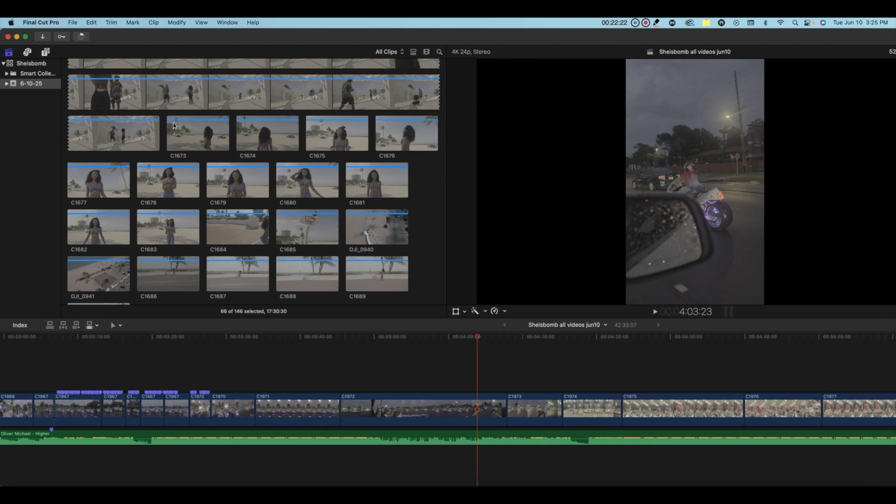
pyautogui.scroll(10, 175, 124)
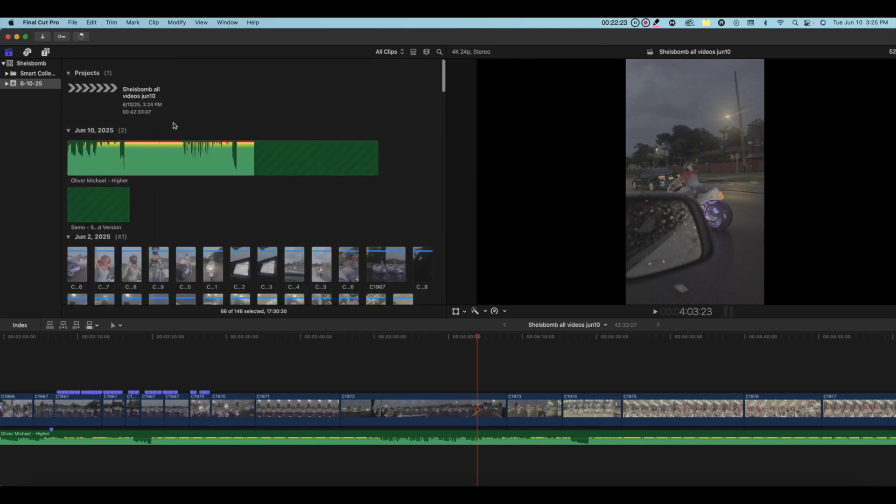
pyautogui.click(73, 23)
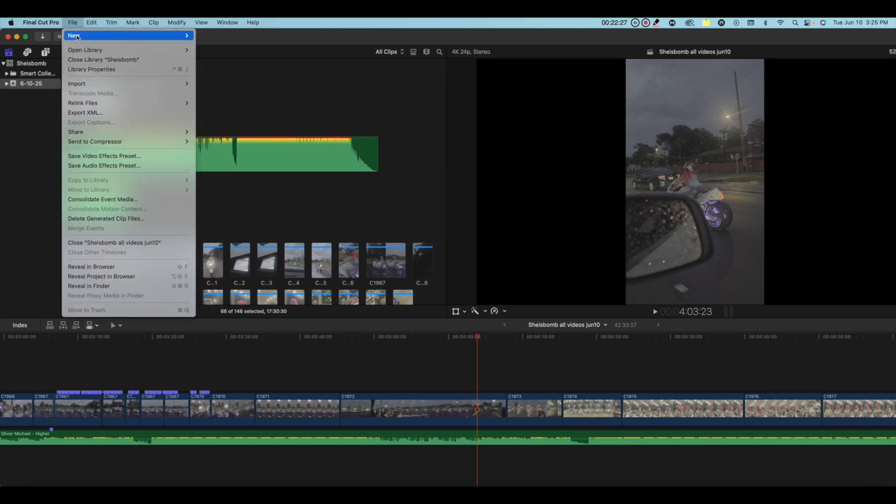
pyautogui.moveTo(78, 35)
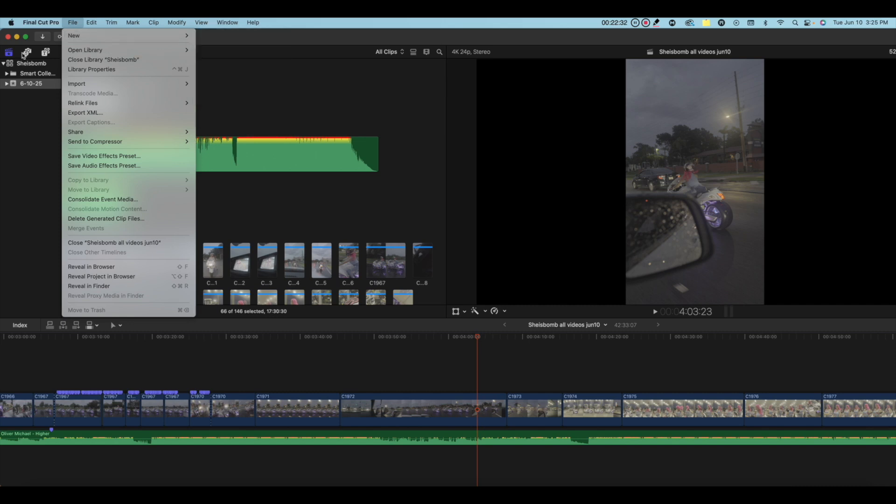
pyautogui.click(27, 67)
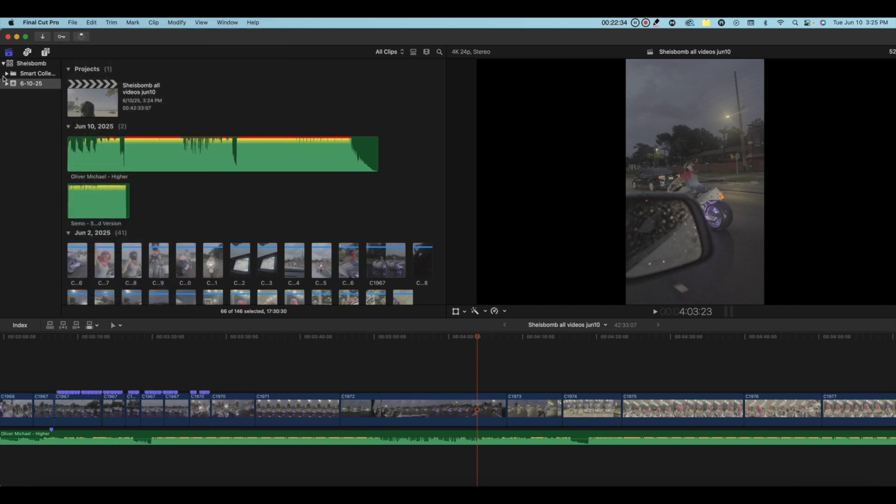
# Start a new project in the 6-10-25 event and name it VERTICAL
pyautogui.click(74, 25)
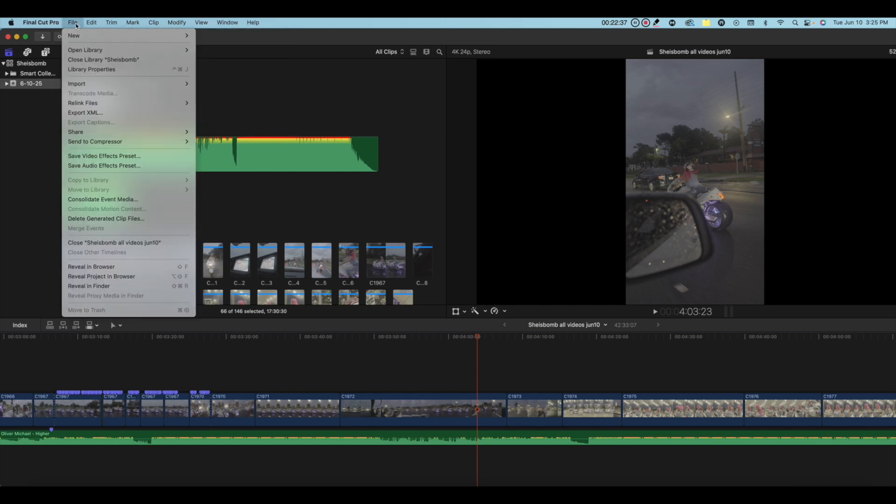
pyautogui.moveTo(137, 36)
pyautogui.click(218, 36)
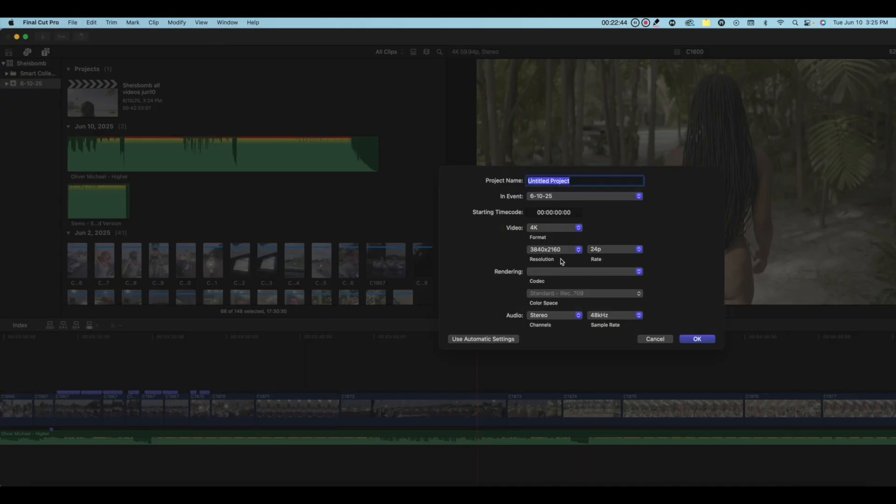
pyautogui.write('VERTICAL')
# Set the new project to Vertical format at 2160x3840 resolution, name it VERTICAL VIDEOS, and create it
pyautogui.click(553, 228)
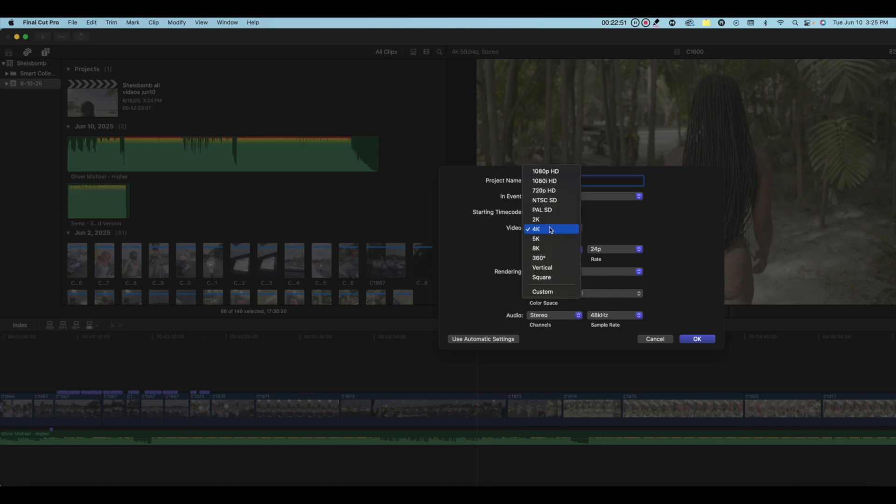
pyautogui.click(550, 267)
pyautogui.click(554, 250)
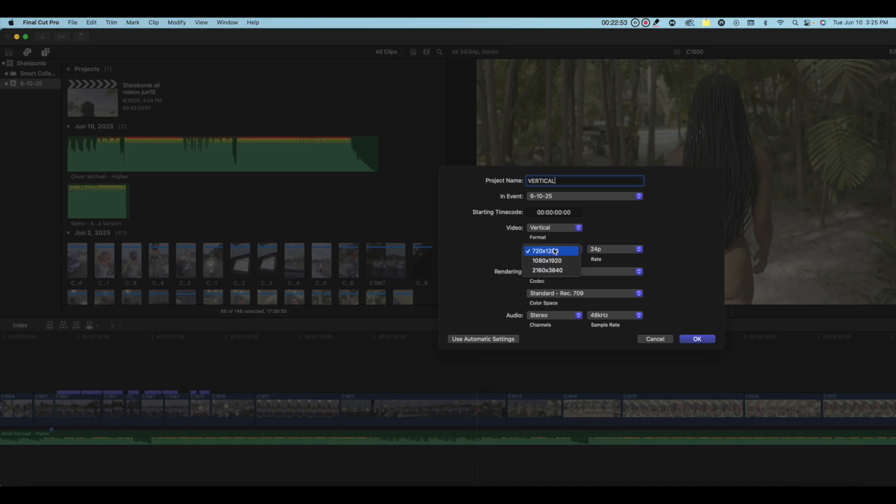
pyautogui.click(549, 269)
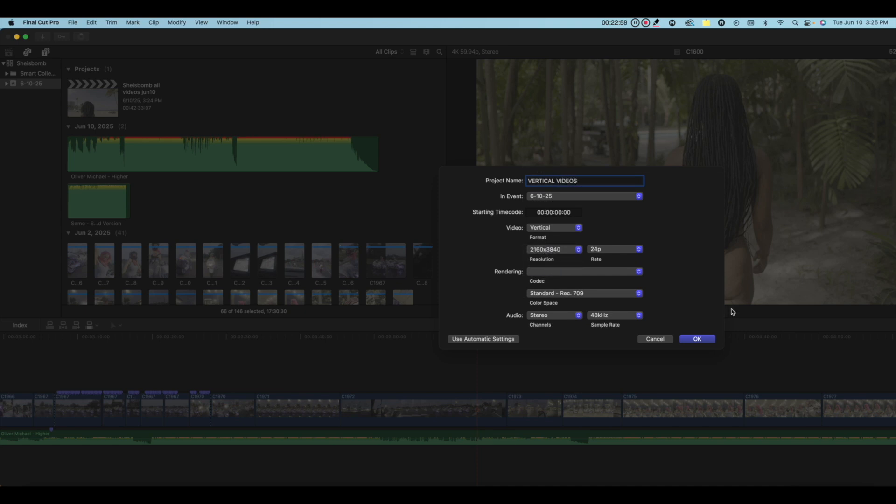
pyautogui.click(696, 338)
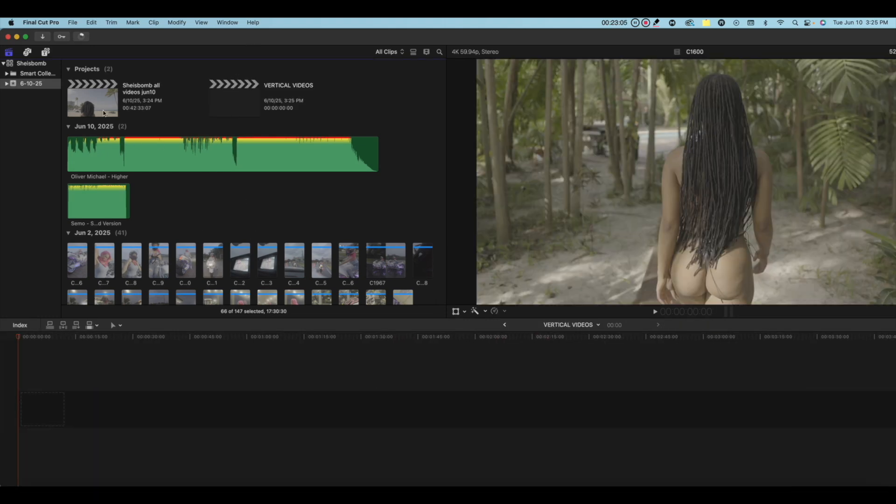
# Reopen the Sheisbomb all videos jun10 project and zoom its timeline out to show several minutes of clips
pyautogui.doubleClick(93, 99)
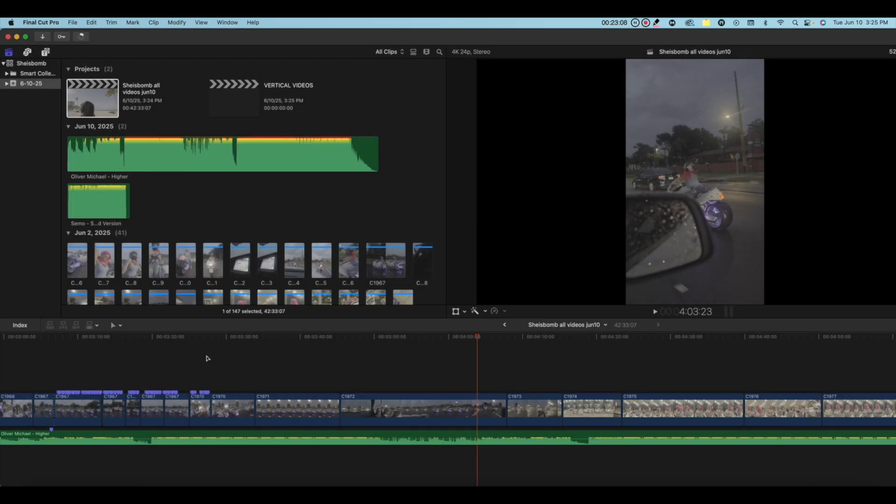
pyautogui.hscroll(-10, 210, 358)
pyautogui.hscroll(10, 594, 372)
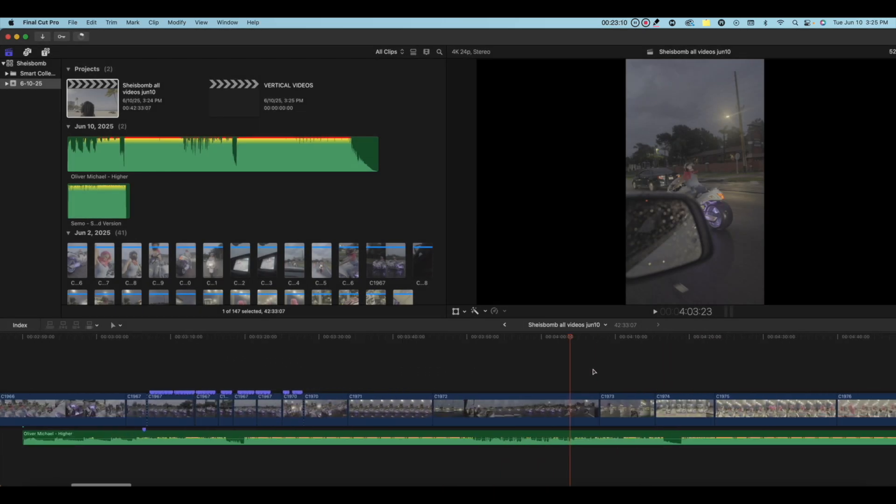
pyautogui.hscroll(5, 700, 369)
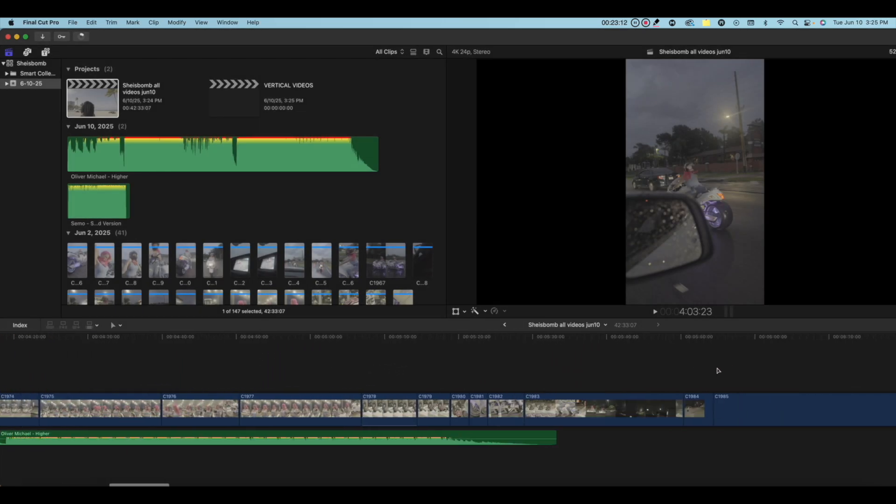
pyautogui.click(721, 369)
pyautogui.moveTo(824, 35); pyautogui.dragTo(558, 29)
pyautogui.click(860, 325)
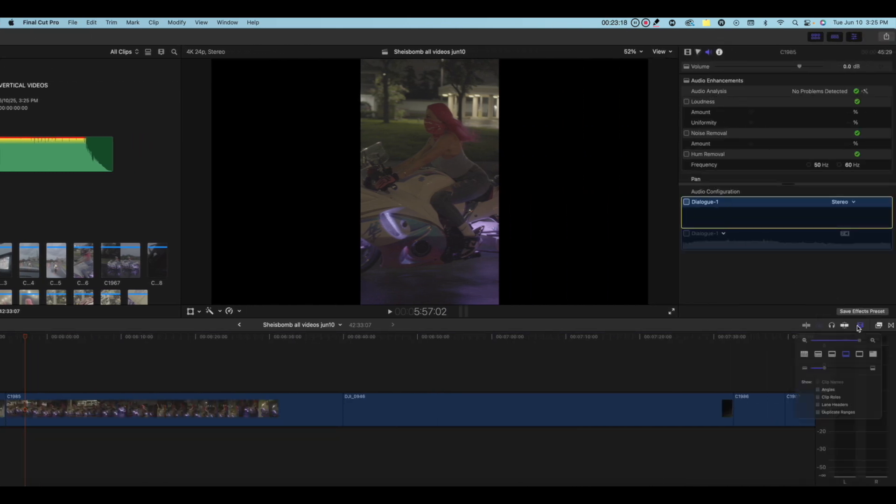
pyautogui.moveTo(857, 345); pyautogui.dragTo(840, 346)
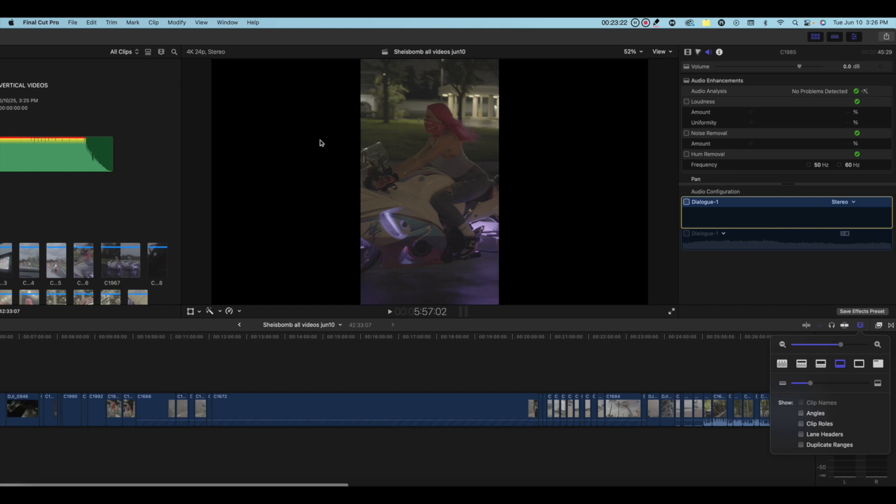
pyautogui.moveTo(293, 35); pyautogui.dragTo(546, 48)
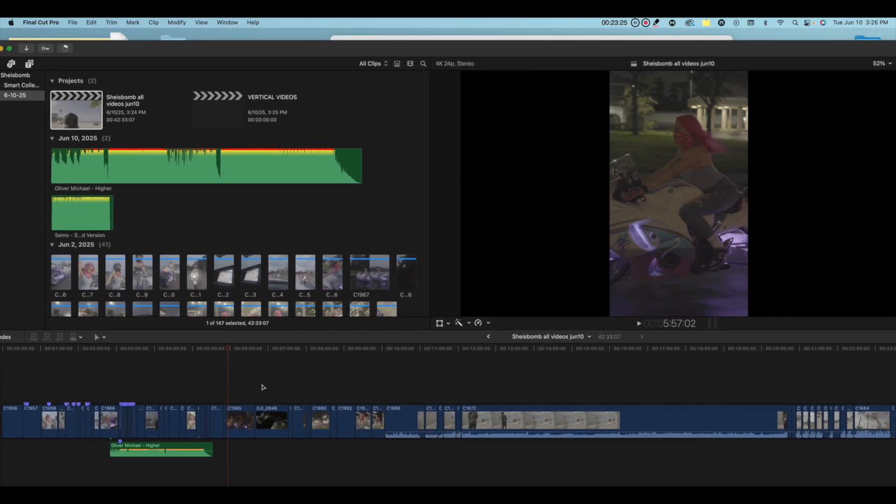
# Select all clips from C1956 through C1995, including the Higher music track, and copy them
pyautogui.click(260, 385)
pyautogui.click(310, 383)
pyautogui.click(375, 387)
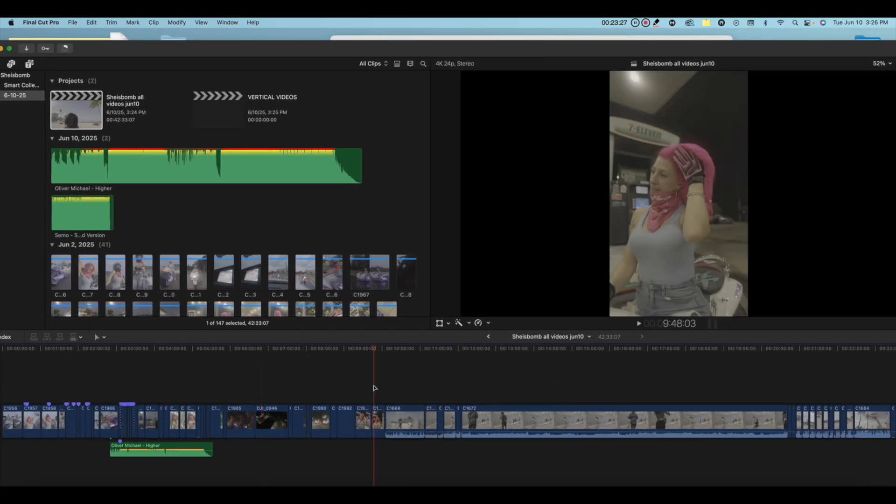
pyautogui.moveTo(375, 384); pyautogui.dragTo(2, 486)
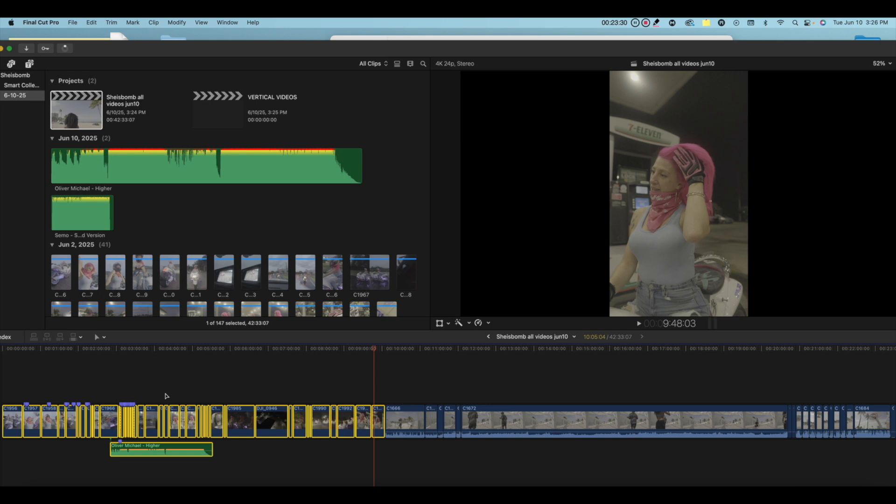
pyautogui.click(91, 23)
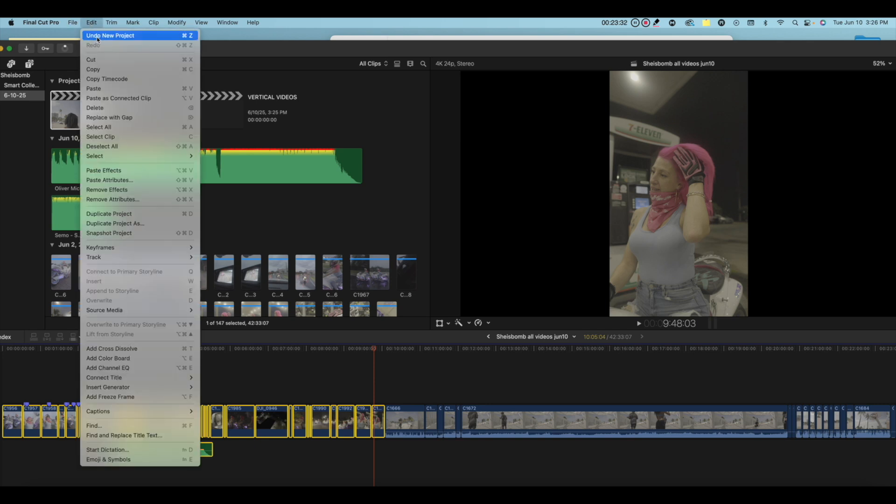
pyautogui.click(100, 70)
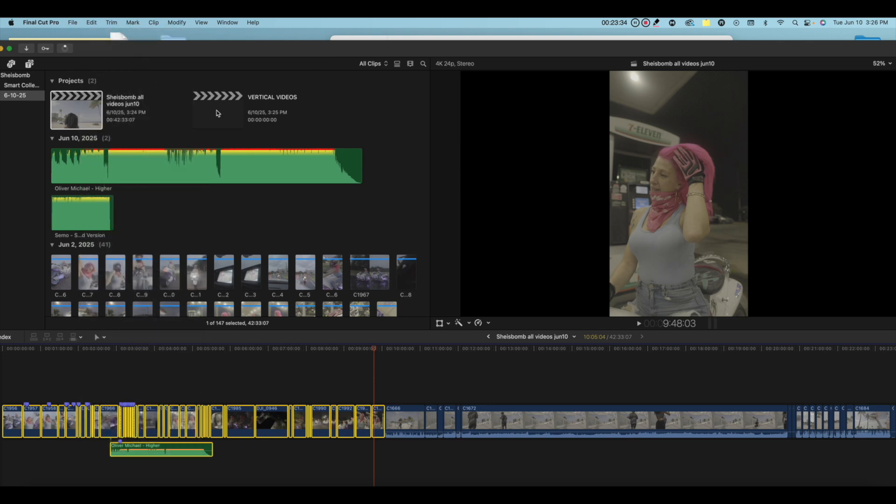
# Paste the copied clips into the VERTICAL VIDEOS project as connected clips and move the Higher music track to the timeline start
pyautogui.doubleClick(218, 113)
pyautogui.click(92, 22)
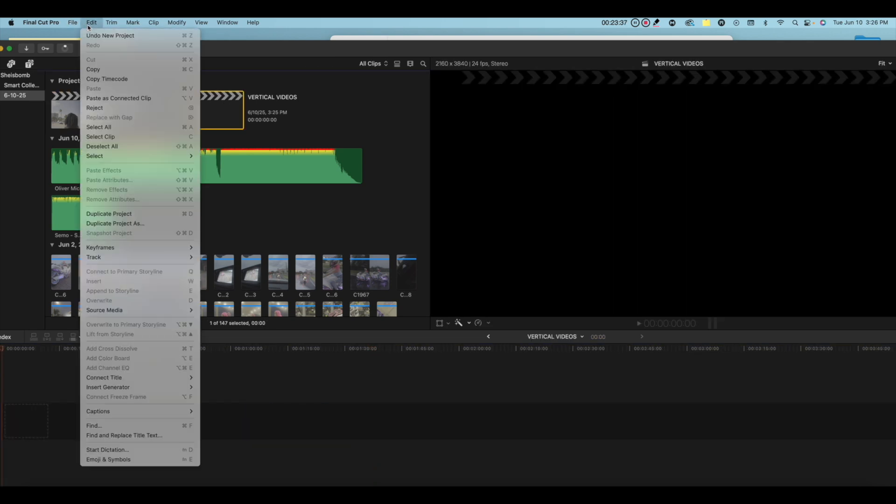
pyautogui.click(96, 98)
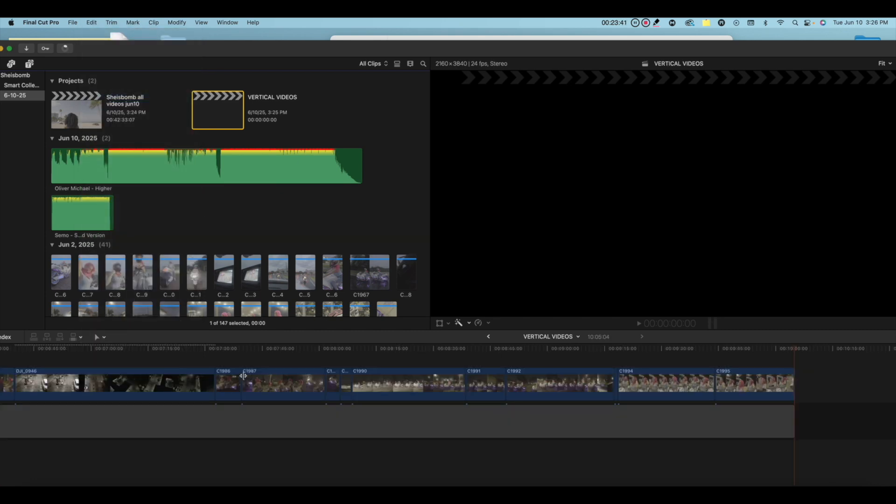
pyautogui.hscroll(-20, 244, 376)
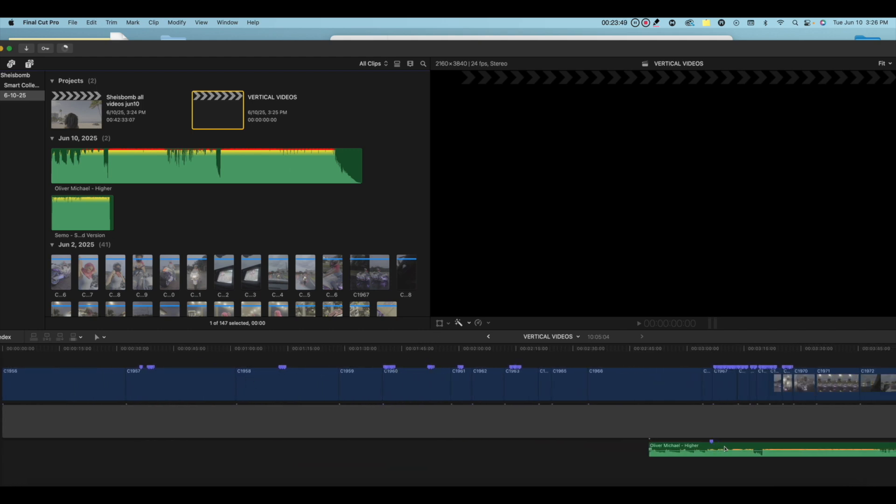
pyautogui.moveTo(696, 449); pyautogui.dragTo(2, 449)
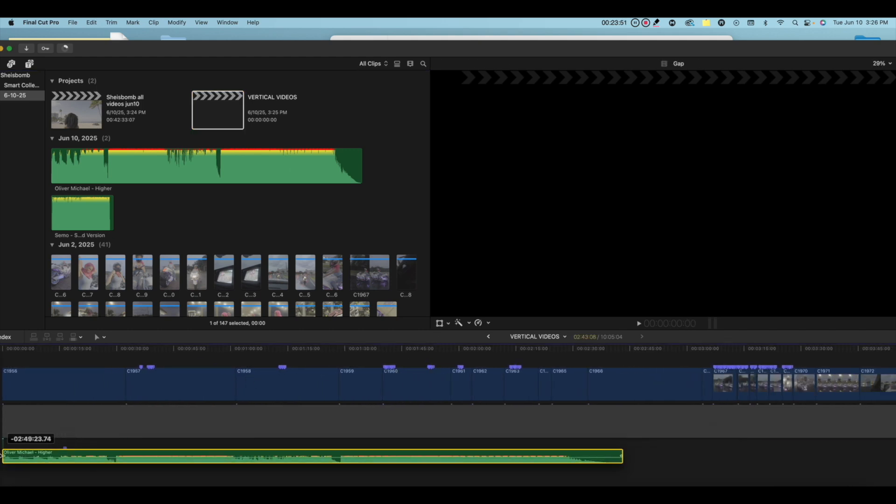
pyautogui.click(72, 23)
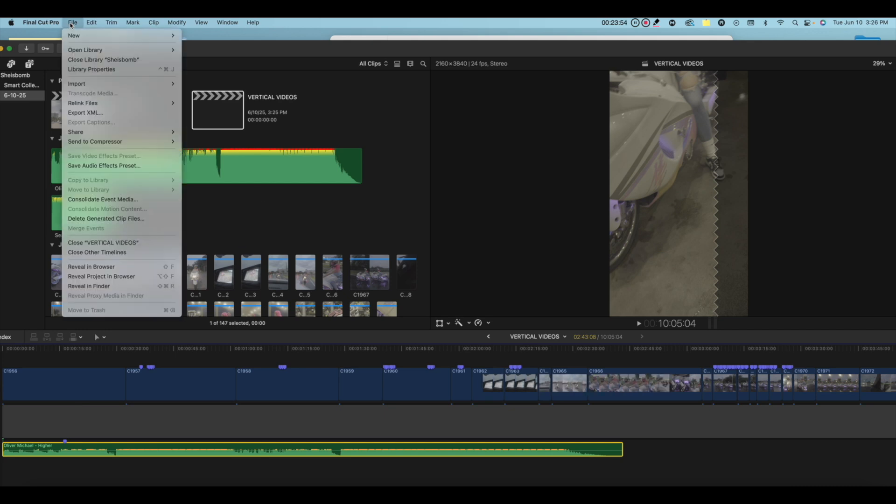
pyautogui.moveTo(84, 36)
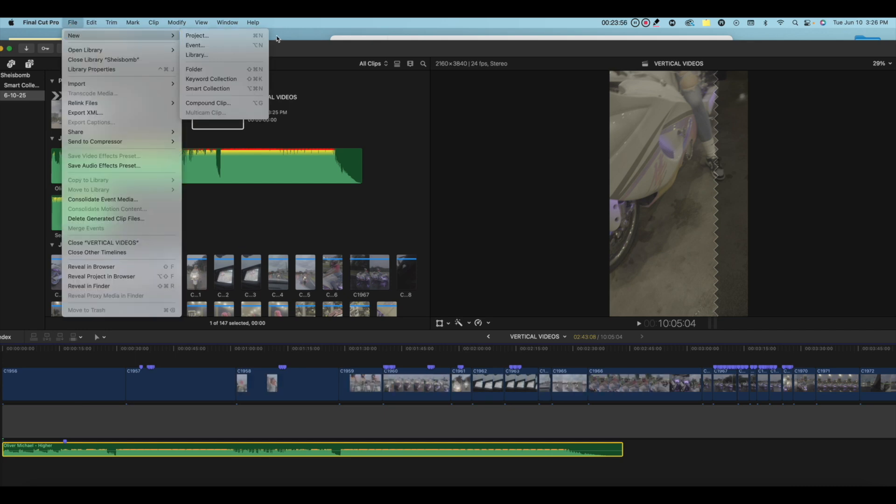
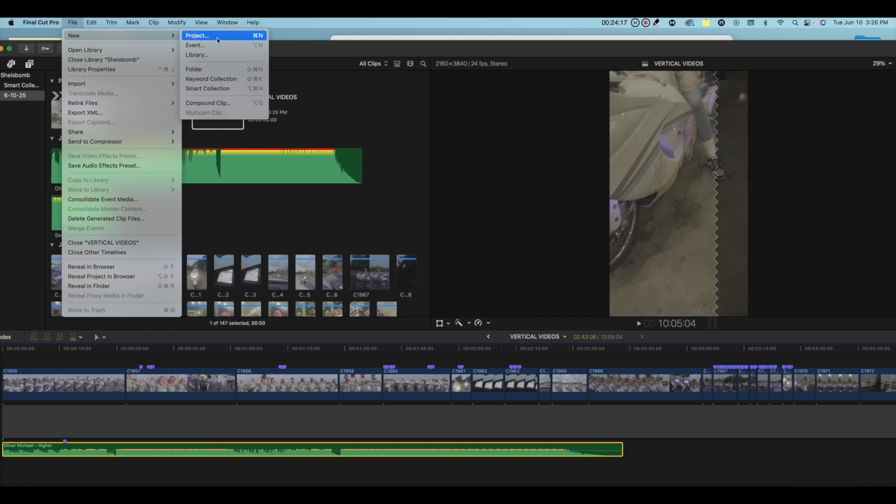
pyautogui.click(311, 48)
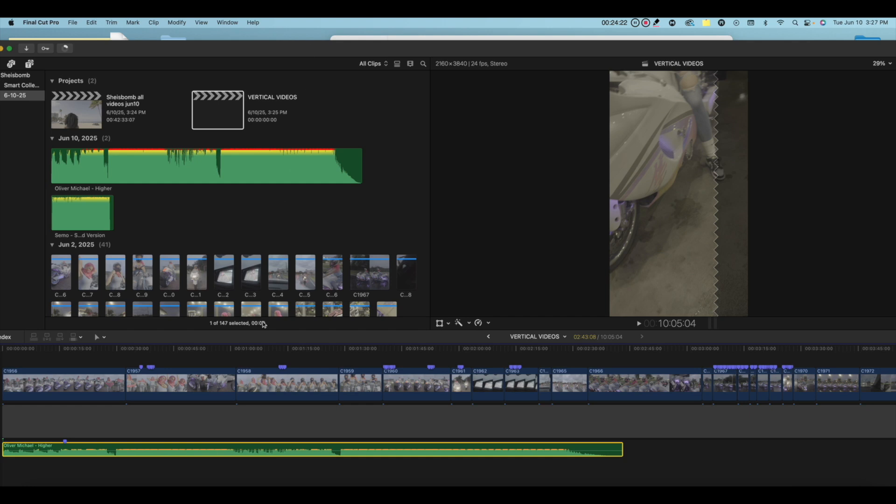
# Cut C1958, C1960 and C1961 with the Blade tool at the edges of their marker groups
pyautogui.click(97, 338)
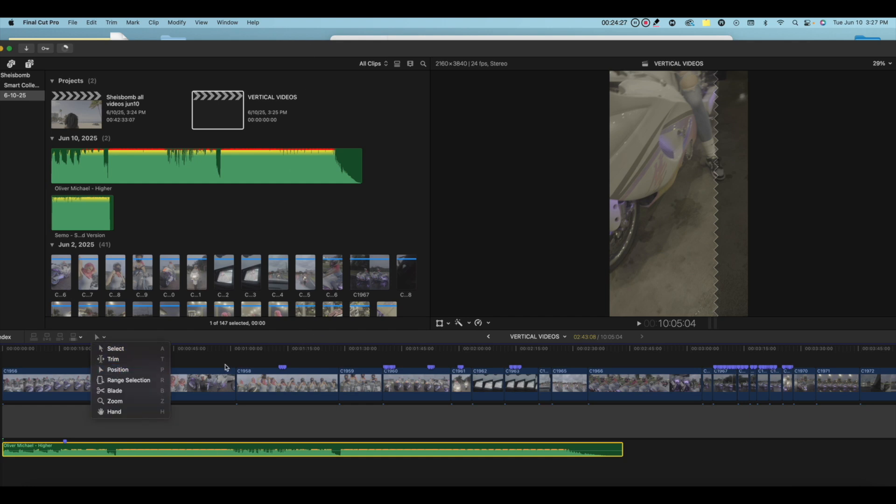
pyautogui.click(109, 392)
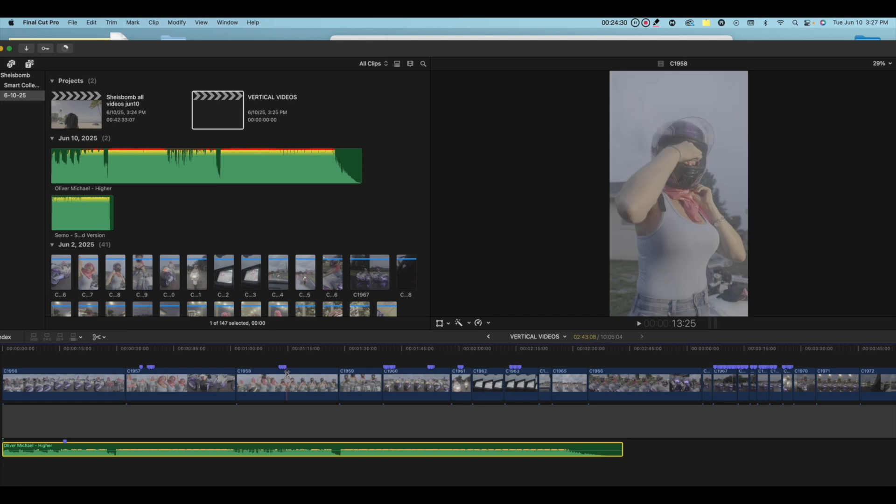
pyautogui.click(279, 387)
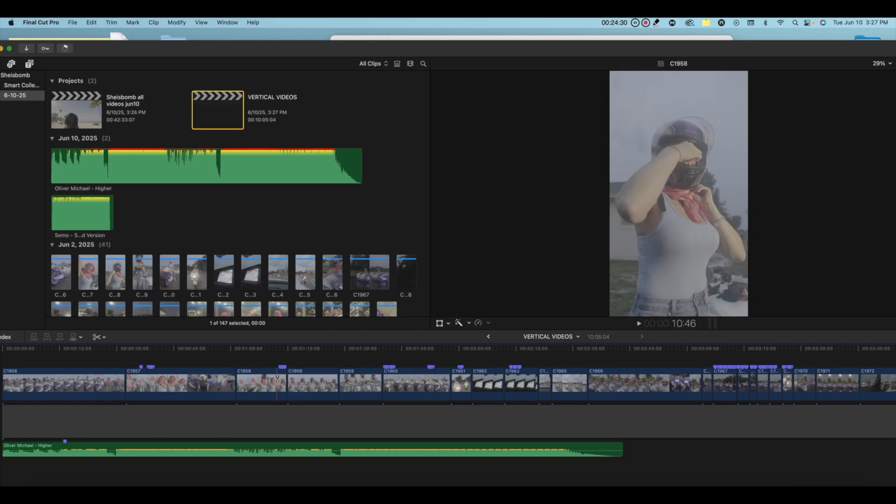
pyautogui.click(397, 380)
pyautogui.click(436, 379)
pyautogui.click(463, 379)
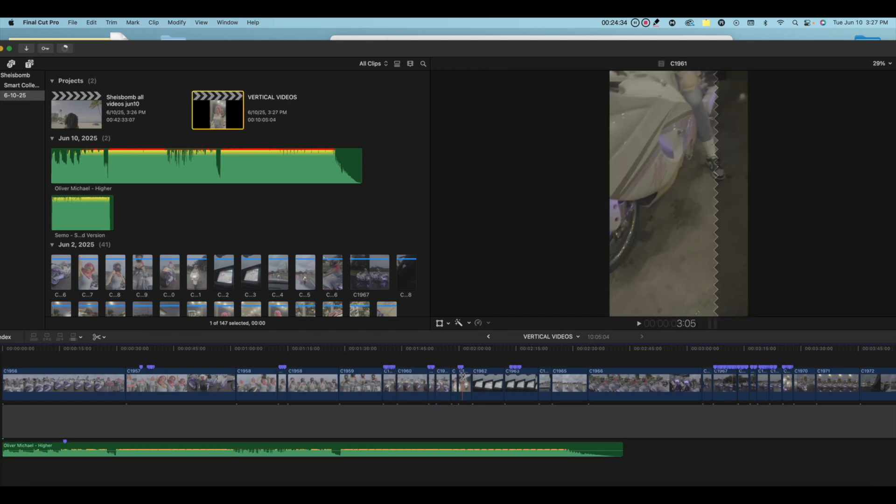
# Return to the Select tool and delete the unmarked end of C1961 and the unmarked segments of C1960
pyautogui.press('a')
pyautogui.click(468, 379)
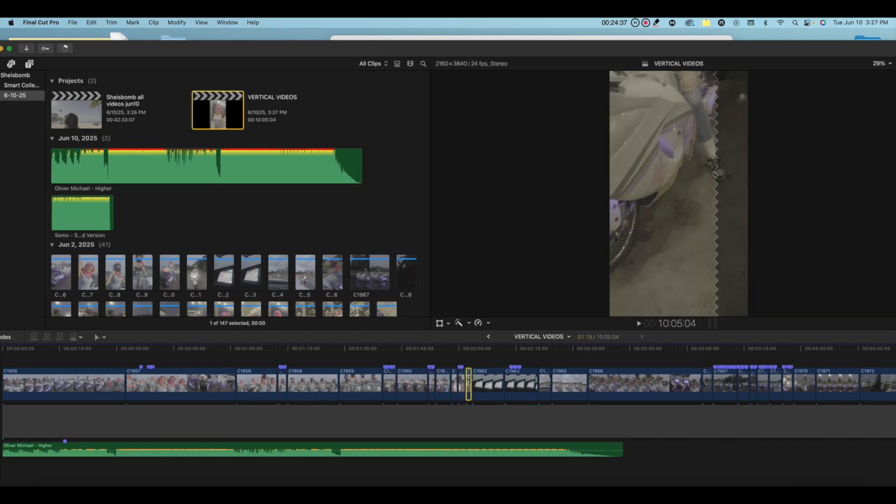
pyautogui.press('Delete')
pyautogui.click(443, 379)
pyautogui.press('Delete')
pyautogui.click(411, 380)
pyautogui.press('Delete')
# Delete clip C1959 and the two unmarked segments of C1958 around its markers
pyautogui.click(360, 380)
pyautogui.press('Delete')
pyautogui.click(302, 379)
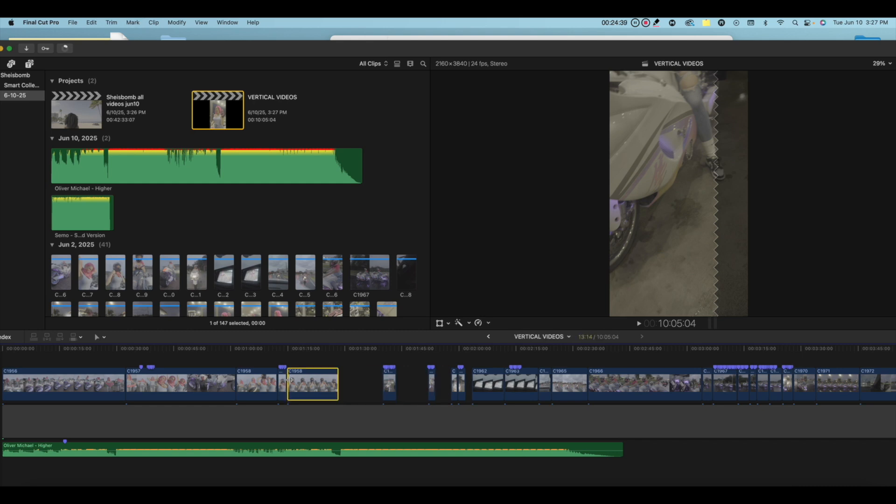
pyautogui.press('Delete')
pyautogui.click(257, 381)
pyautogui.press('Delete')
# Shorten C1957 and move the marked C1958, C1960 and C1961 segments earlier so they follow one another from about 0:37
pyautogui.moveTo(233, 374); pyautogui.dragTo(142, 375)
pyautogui.click(282, 381)
pyautogui.moveTo(282, 381); pyautogui.dragTo(163, 381)
pyautogui.click(388, 381)
pyautogui.moveTo(387, 380); pyautogui.dragTo(174, 359)
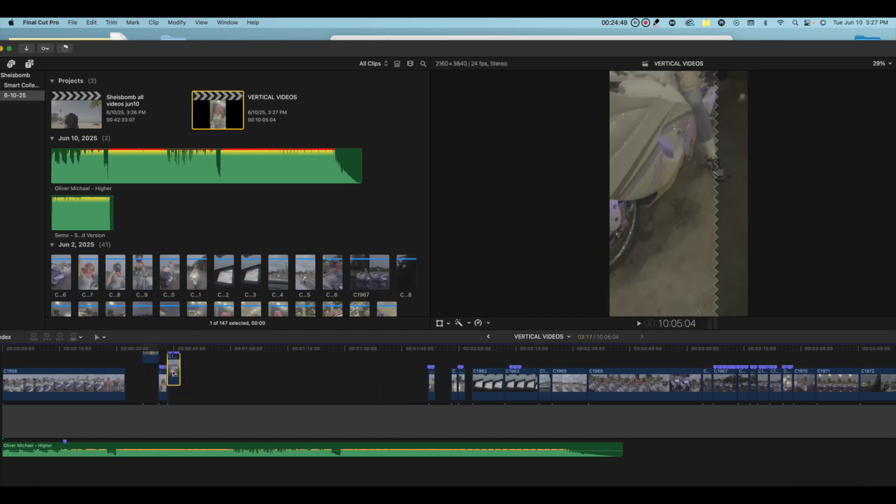
pyautogui.click(430, 380)
pyautogui.moveTo(203, 379); pyautogui.dragTo(175, 380)
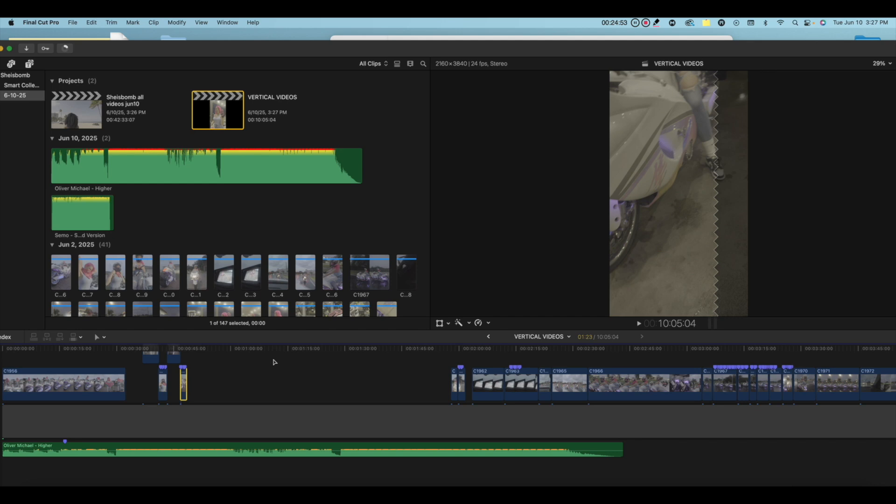
pyautogui.moveTo(460, 378); pyautogui.dragTo(189, 360)
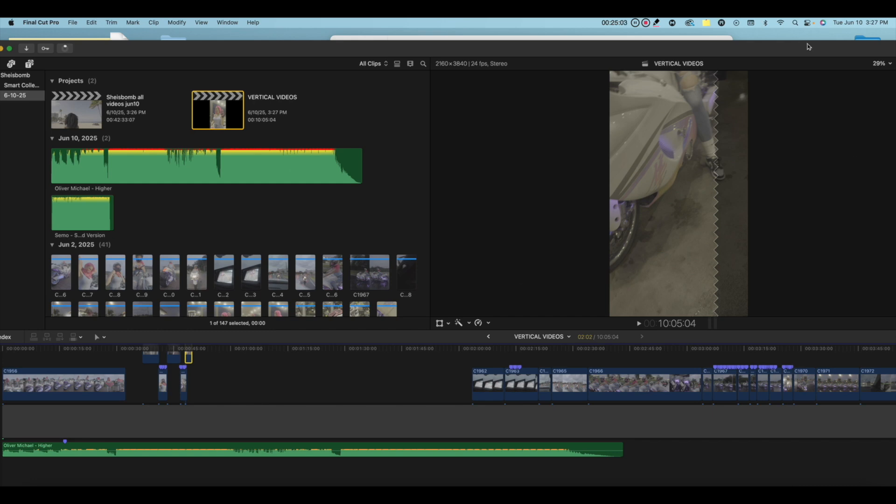
# Move the marked C1963 segment earlier in the timeline, to about 1:07
pyautogui.moveTo(810, 46); pyautogui.dragTo(630, 20)
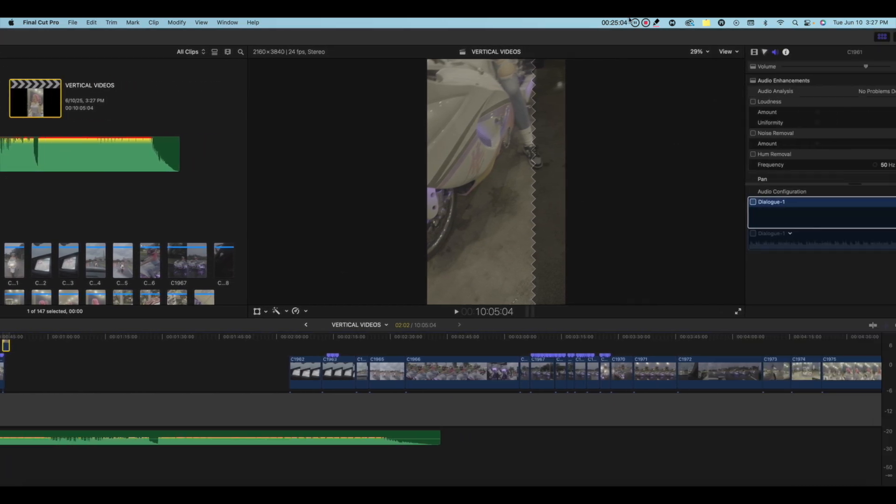
pyautogui.moveTo(812, 32); pyautogui.dragTo(733, 30)
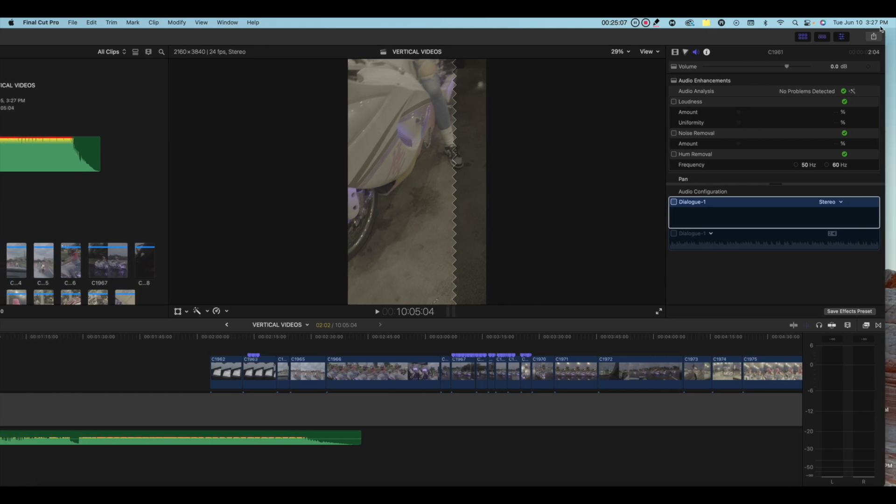
pyautogui.moveTo(883, 30); pyautogui.dragTo(745, 30)
pyautogui.moveTo(623, 37); pyautogui.dragTo(775, 37)
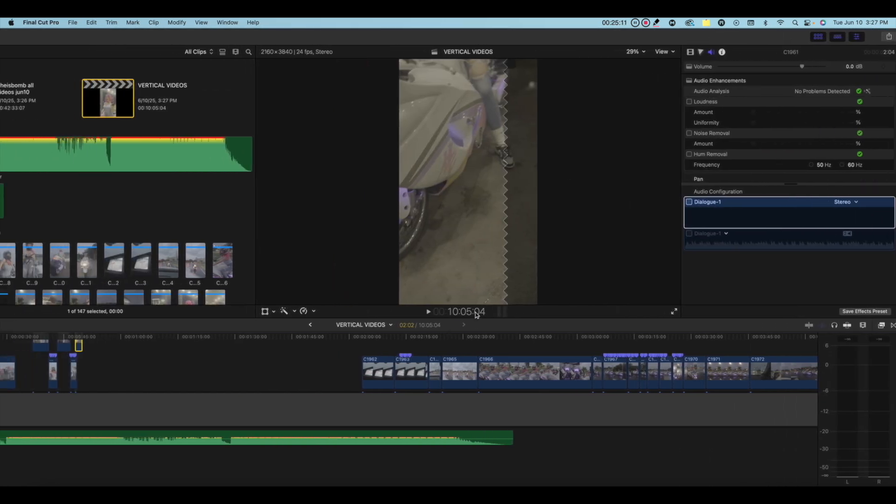
pyautogui.moveTo(426, 365); pyautogui.dragTo(159, 366)
pyautogui.click(879, 294)
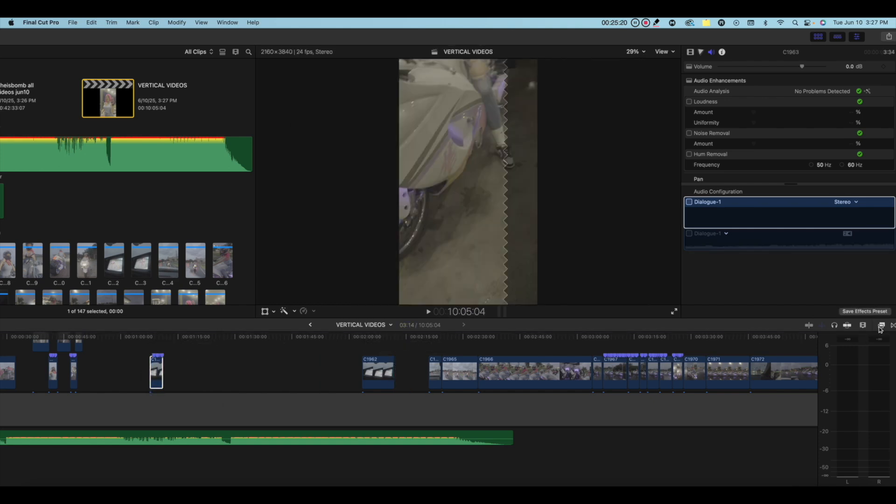
# Look through the installed video and audio effects in the effects library
pyautogui.click(882, 326)
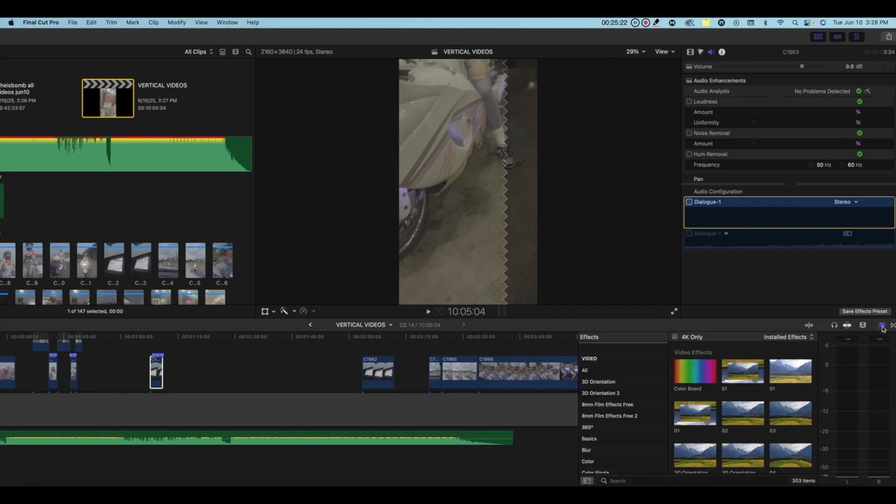
pyautogui.scroll(-10, 756, 390)
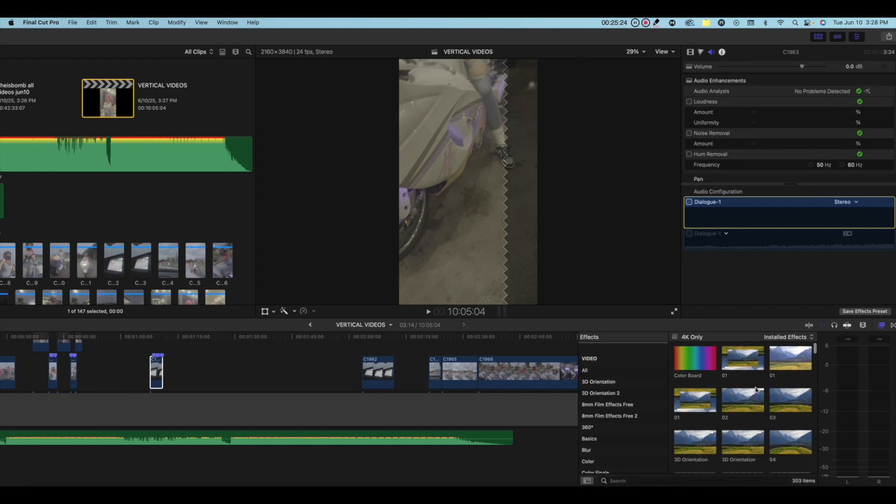
pyautogui.scroll(-15, 757, 390)
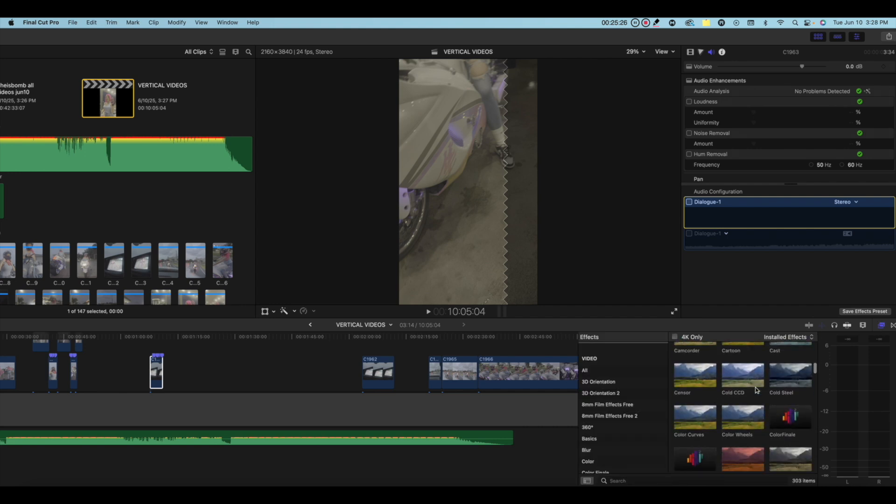
pyautogui.scroll(-12, 757, 390)
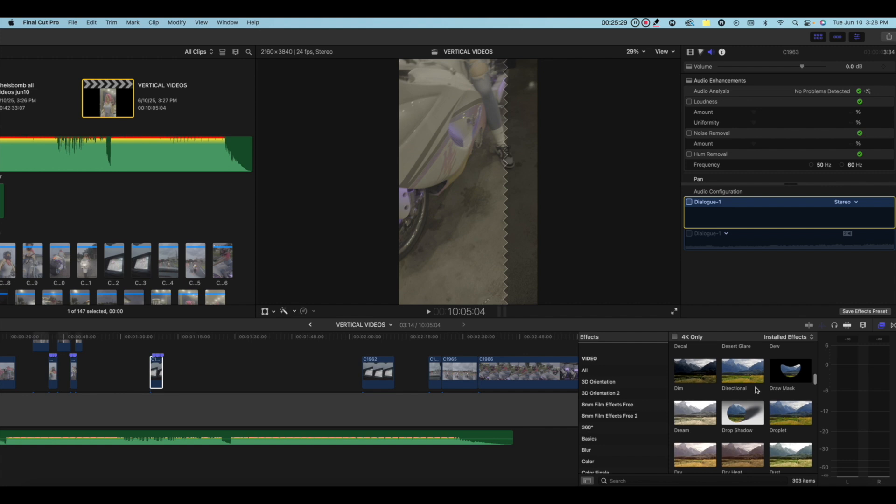
pyautogui.scroll(-8, 756, 390)
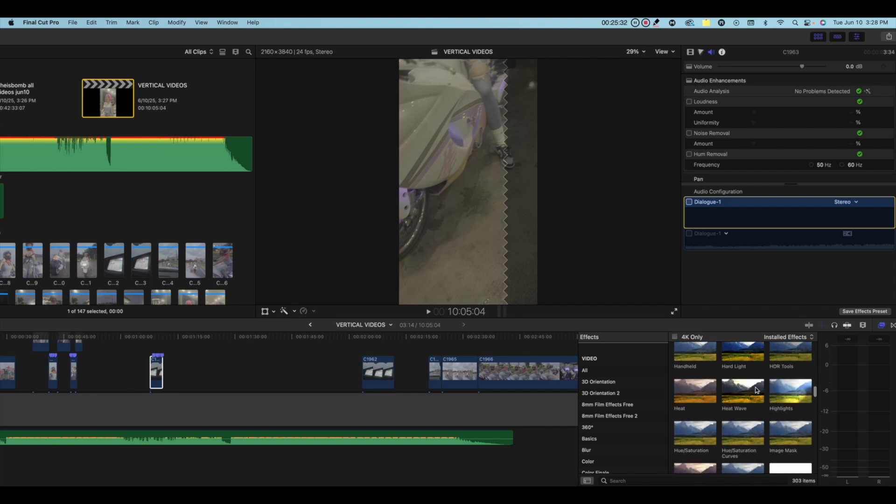
pyautogui.scroll(-6, 757, 390)
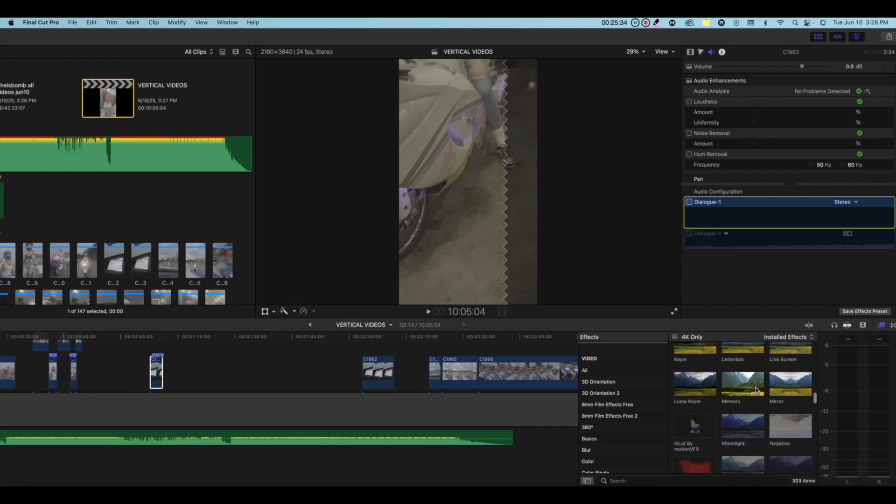
pyautogui.scroll(-8, 757, 391)
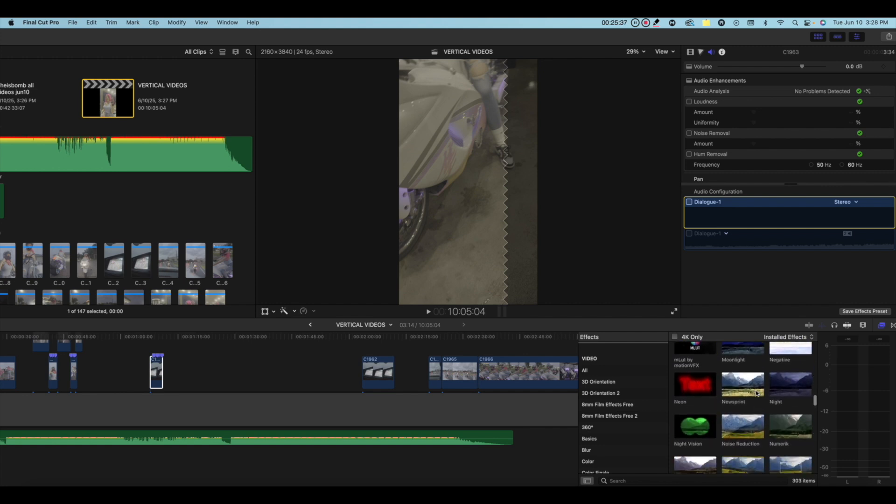
pyautogui.scroll(-6, 757, 393)
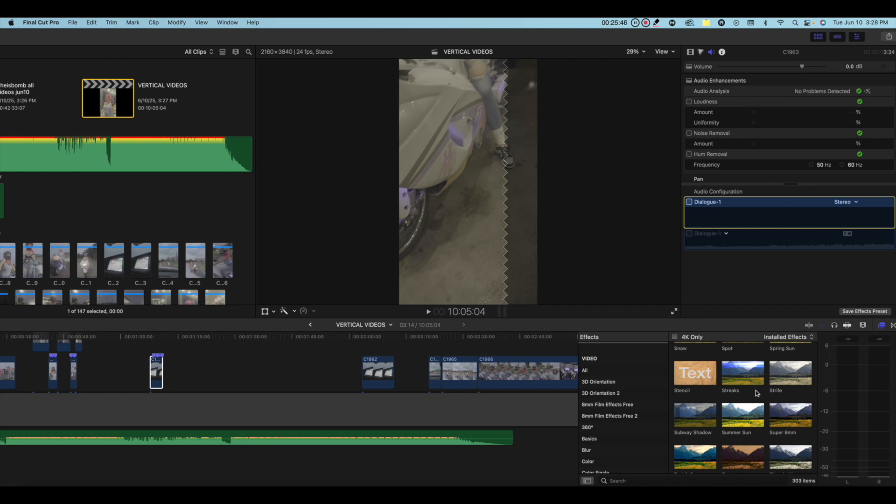
pyautogui.scroll(-15, 757, 393)
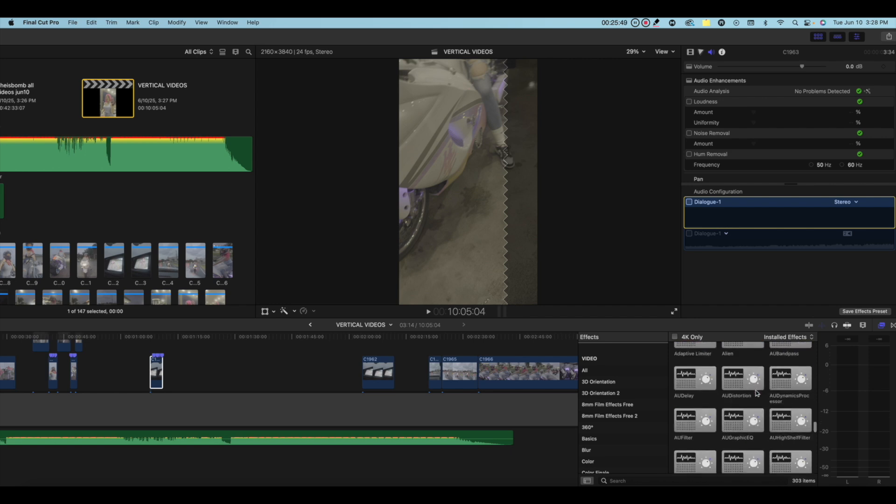
pyautogui.scroll(14, 757, 393)
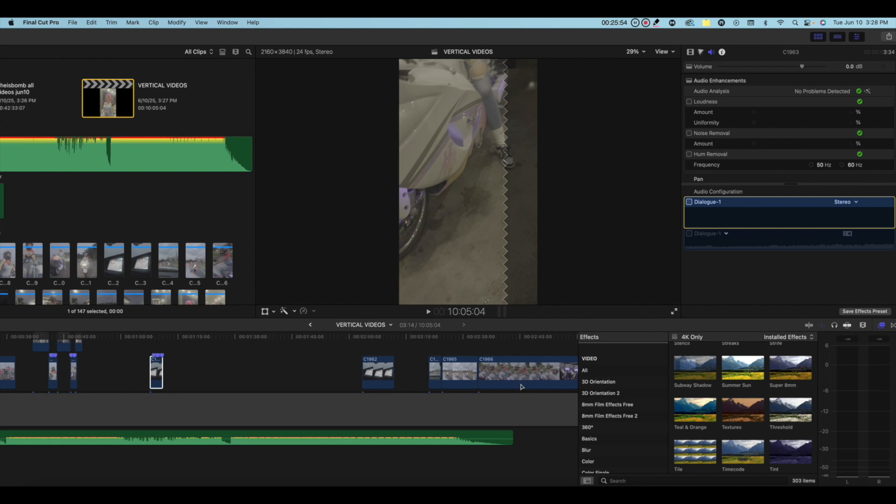
# Show the installed transitions and move the marked C1961 and C1960 segments side by side at about 0:57
pyautogui.press('ctrl+super+5')
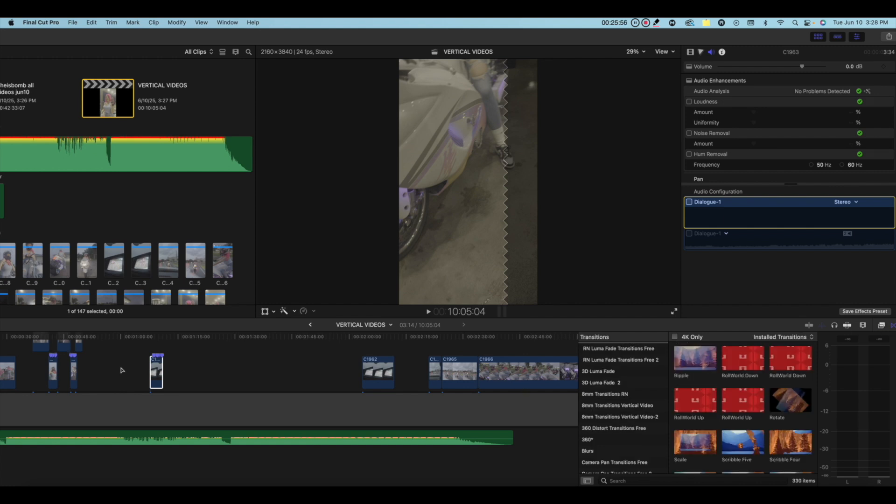
pyautogui.moveTo(75, 367); pyautogui.dragTo(108, 369)
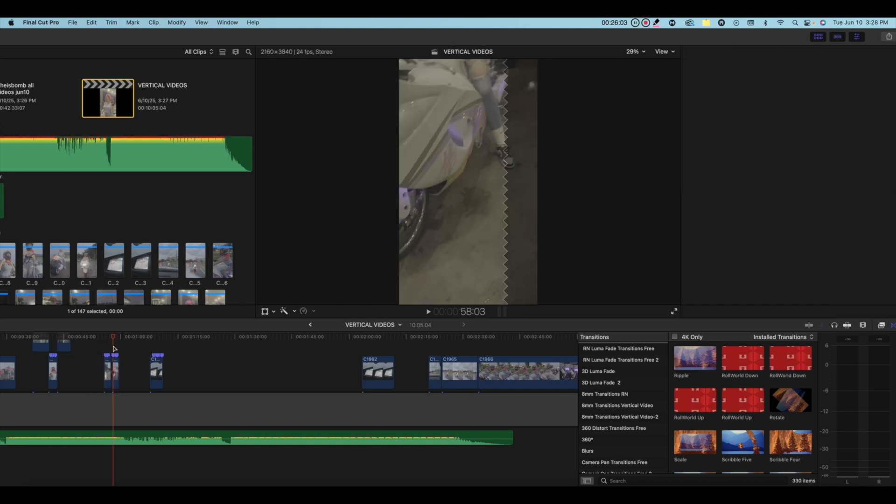
# Add the Paper Burn 03 transition to both ends of the marked C1960 segment
pyautogui.click(116, 367)
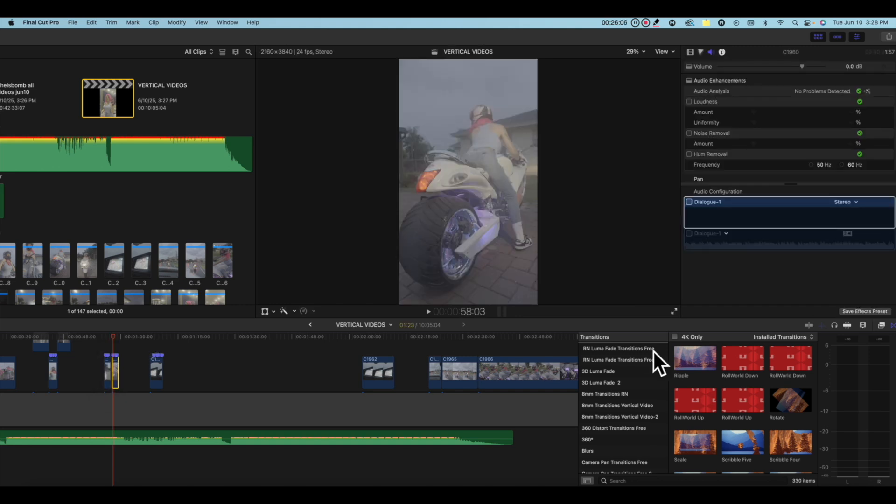
pyautogui.scroll(10, 725, 369)
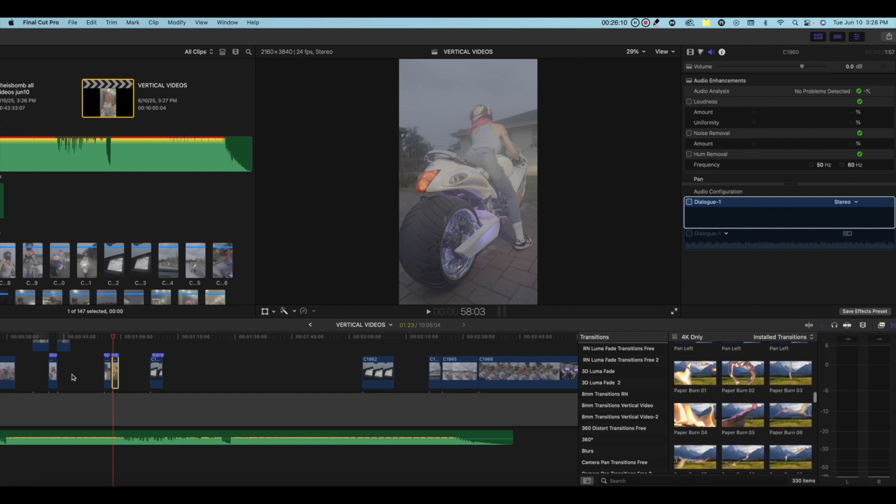
pyautogui.click(795, 371)
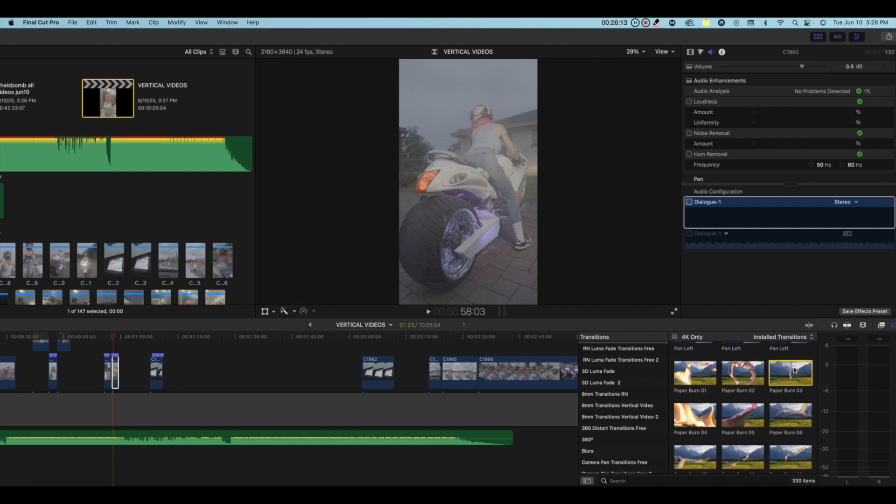
pyautogui.doubleClick(795, 371)
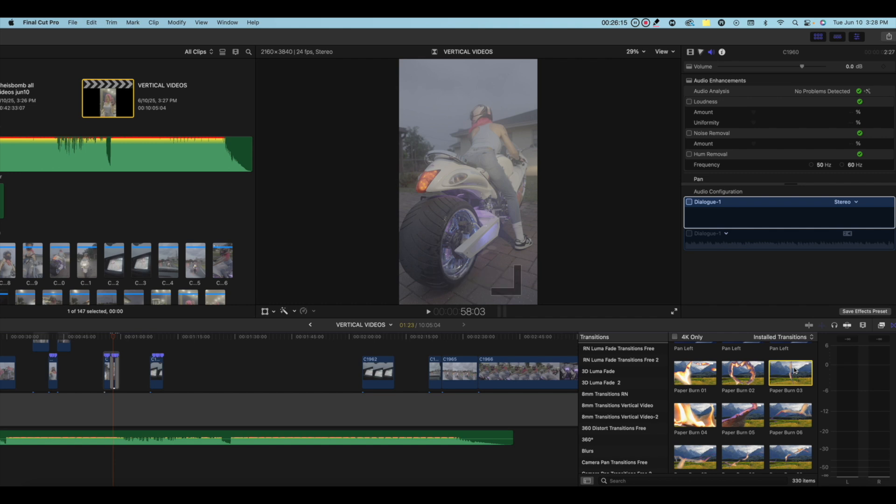
# Play the Paper Burn transition between C1961 and C1960 twice, starting from about 0:57
pyautogui.click(108, 344)
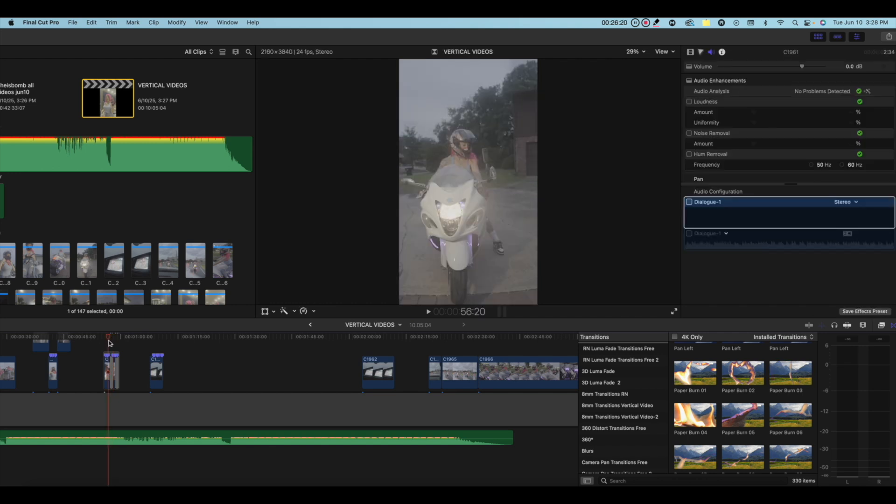
pyautogui.press('space')
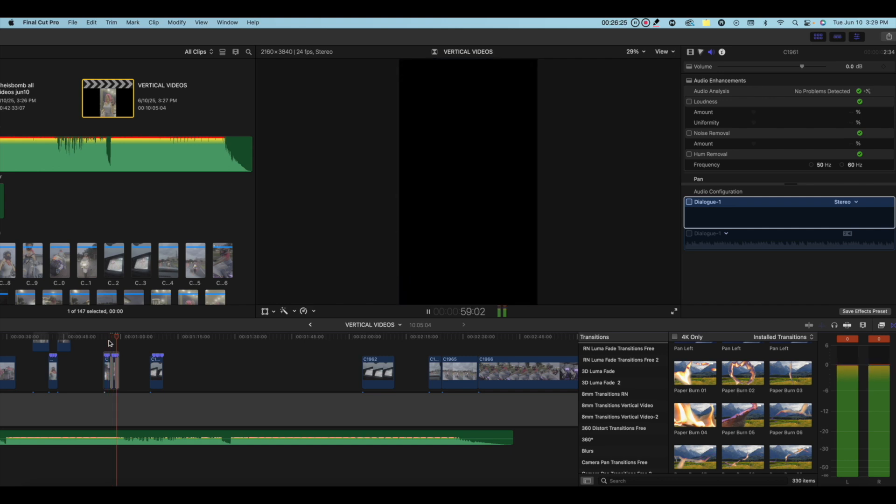
pyautogui.press('space')
pyautogui.click(110, 343)
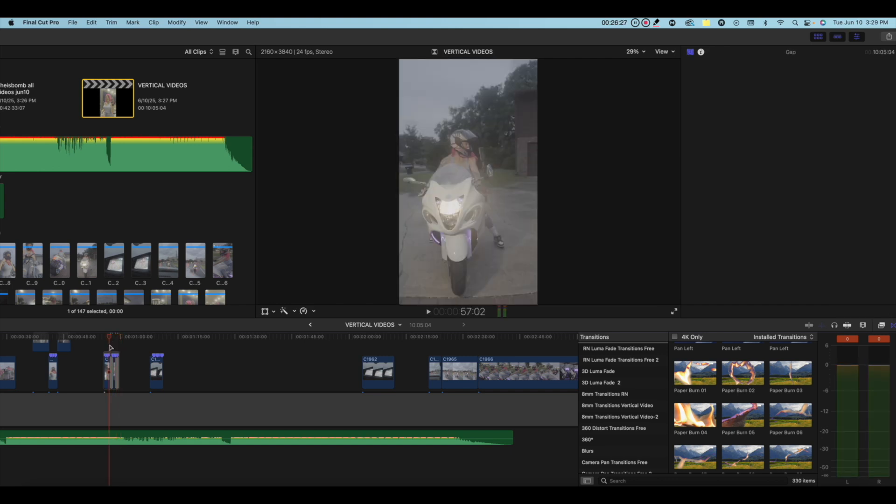
pyautogui.press('space')
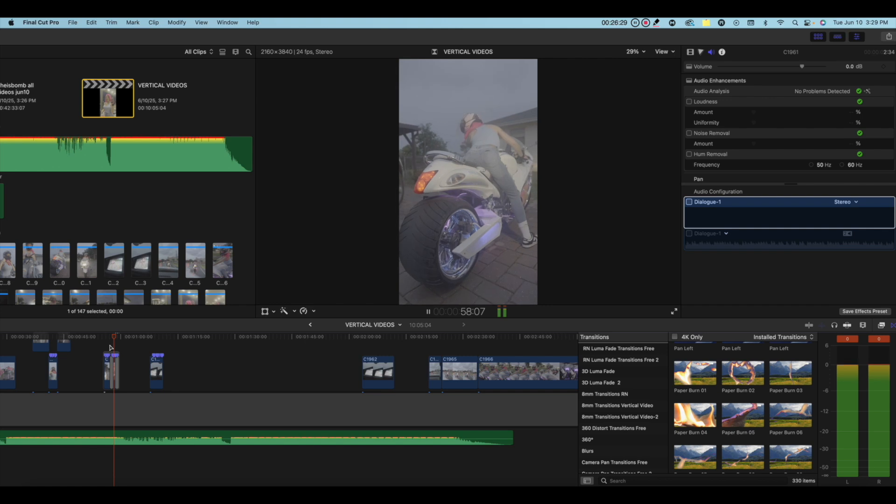
pyautogui.press('space')
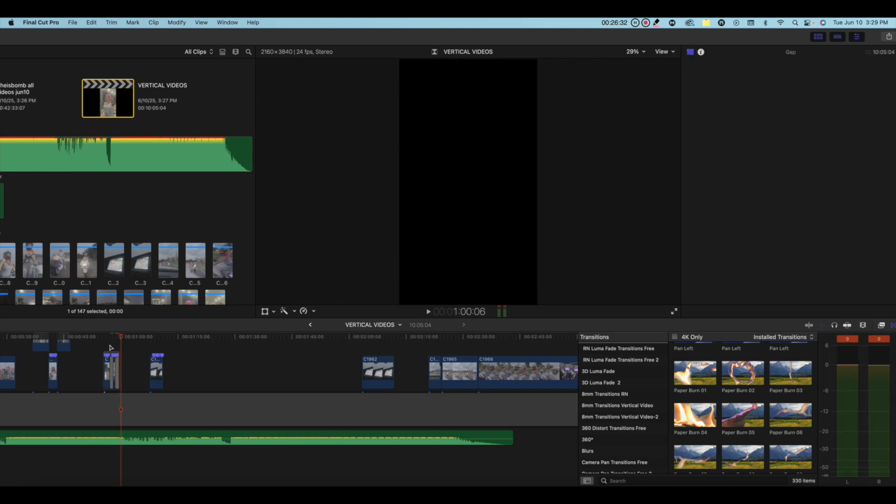
# Delete the Paper Burn transitions at the end and start of the C1960 segment
pyautogui.click(117, 372)
pyautogui.press('Delete')
pyautogui.click(112, 371)
pyautogui.press('Delete')
# Apply the Cross Dissolve transition to both ends of clip C1972, allowing the media to overlap
pyautogui.hscroll(10, 309, 360)
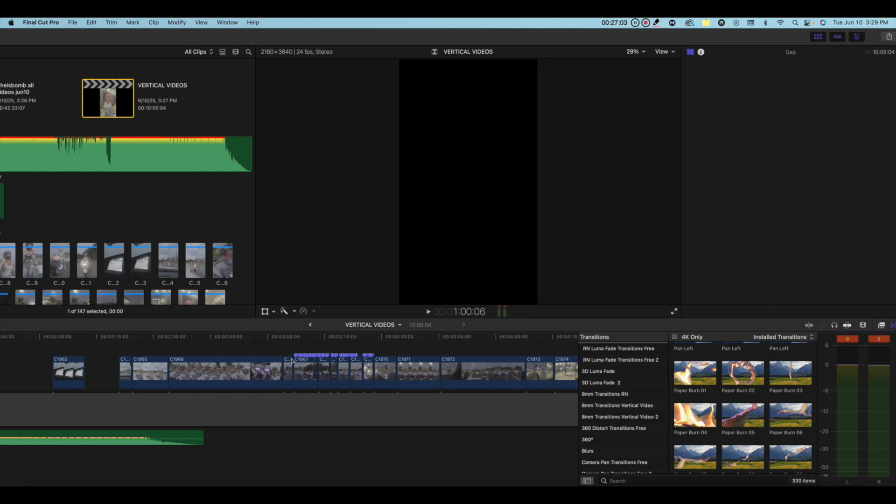
pyautogui.hscroll(4, 291, 361)
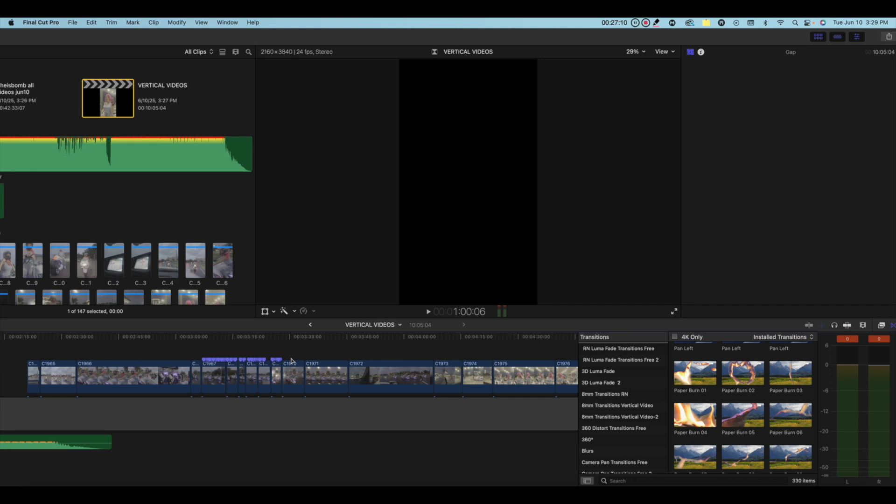
pyautogui.scroll(-10, 739, 378)
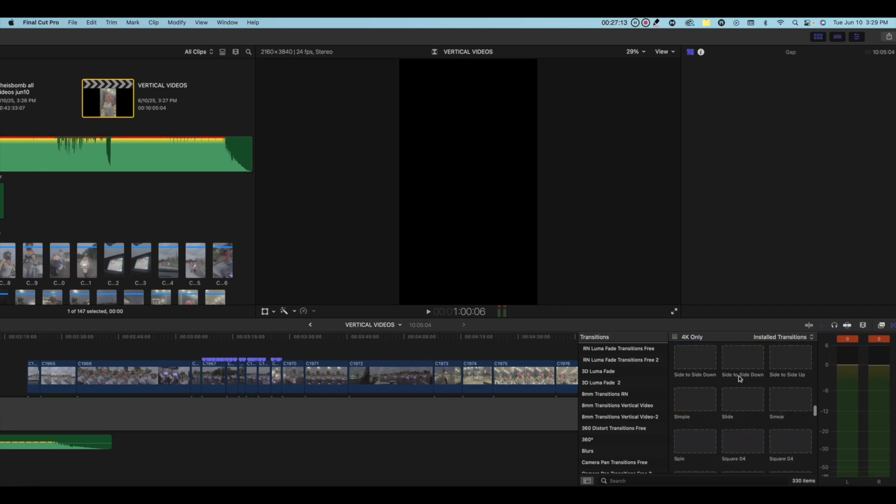
pyautogui.scroll(-6, 742, 375)
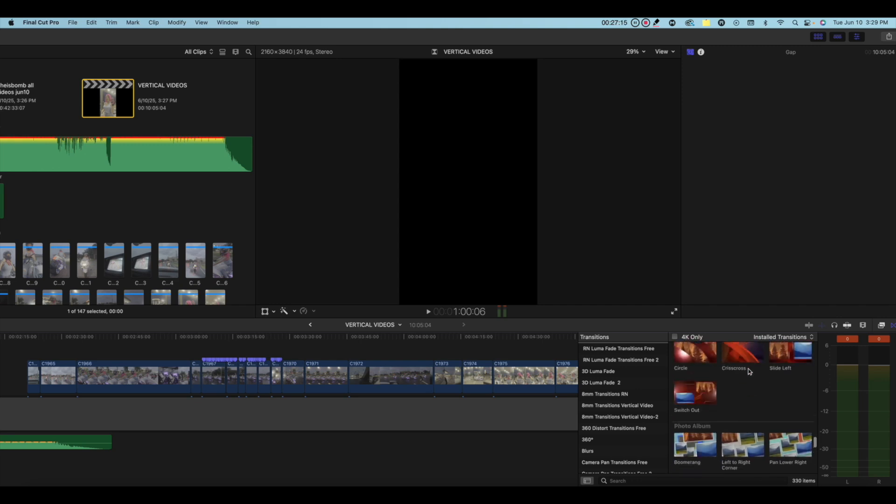
pyautogui.scroll(10, 749, 371)
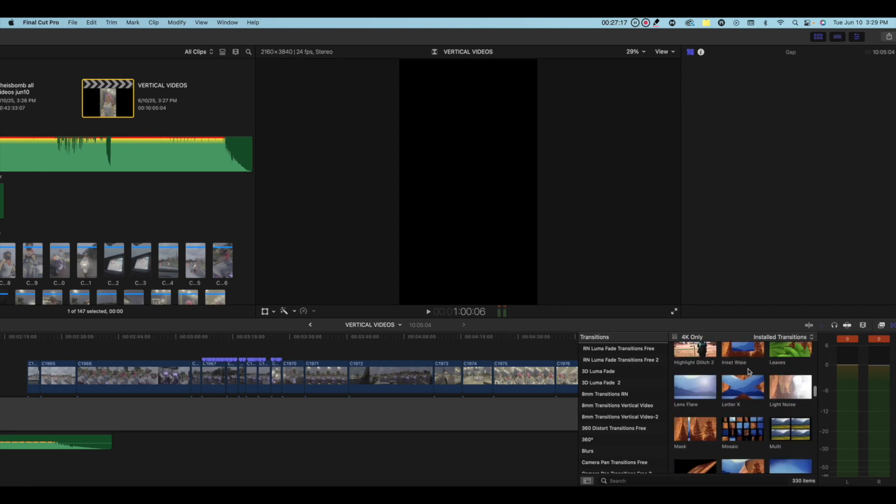
pyautogui.scroll(12, 748, 372)
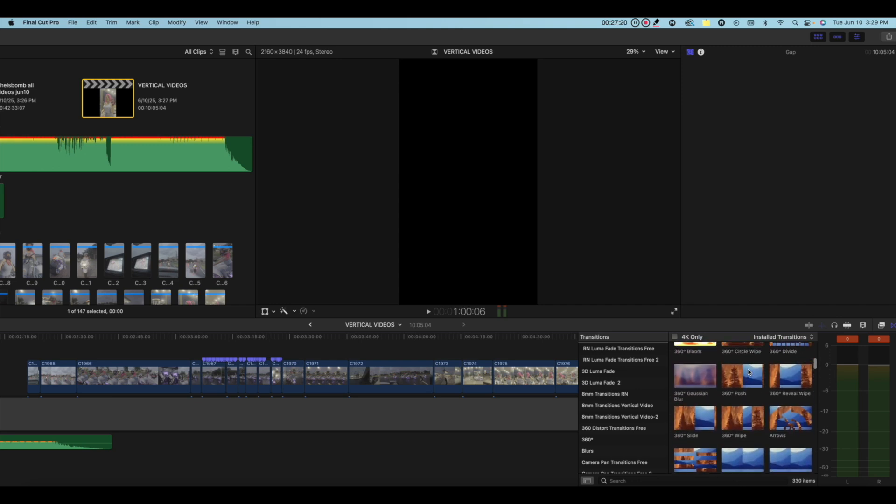
pyautogui.scroll(4, 749, 371)
pyautogui.scroll(5, 749, 371)
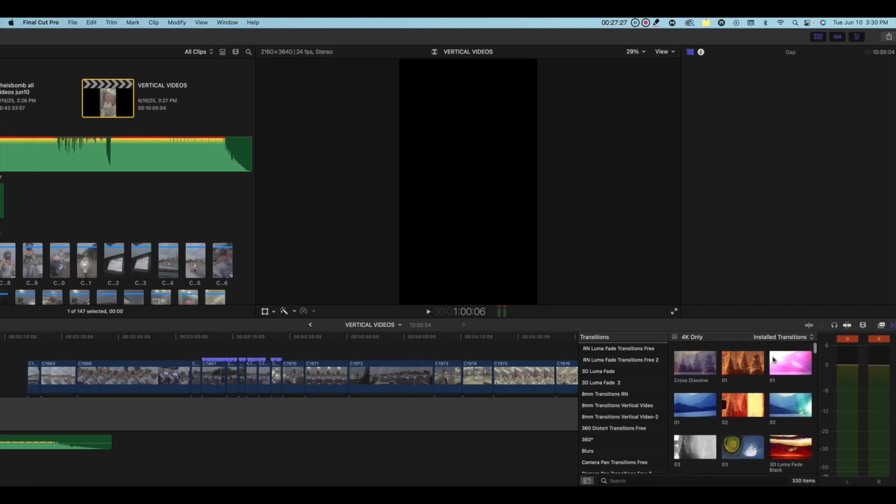
pyautogui.click(429, 376)
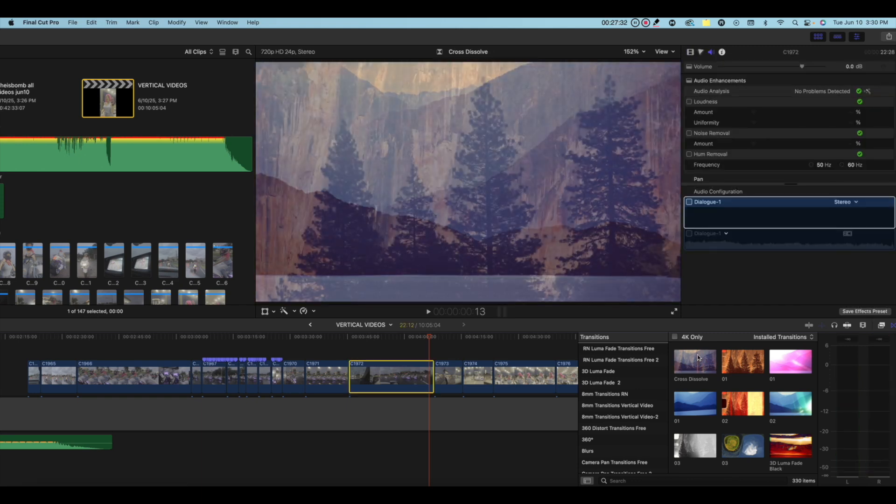
pyautogui.doubleClick(705, 358)
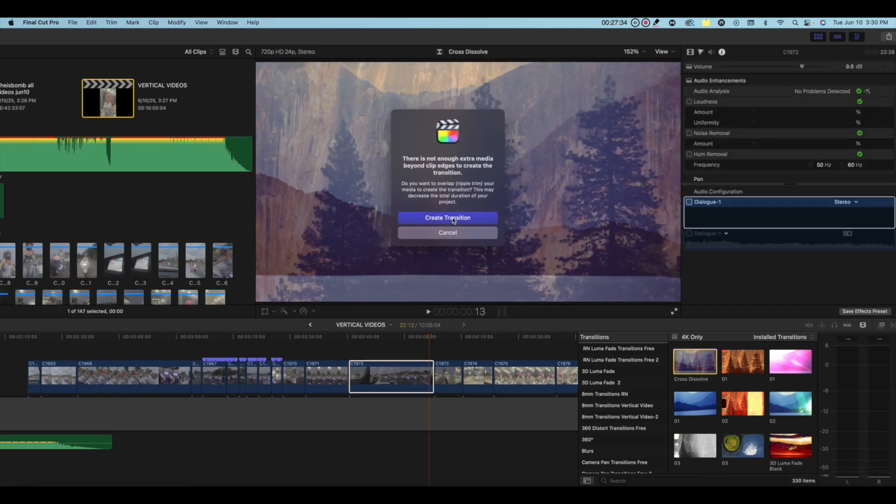
pyautogui.click(453, 220)
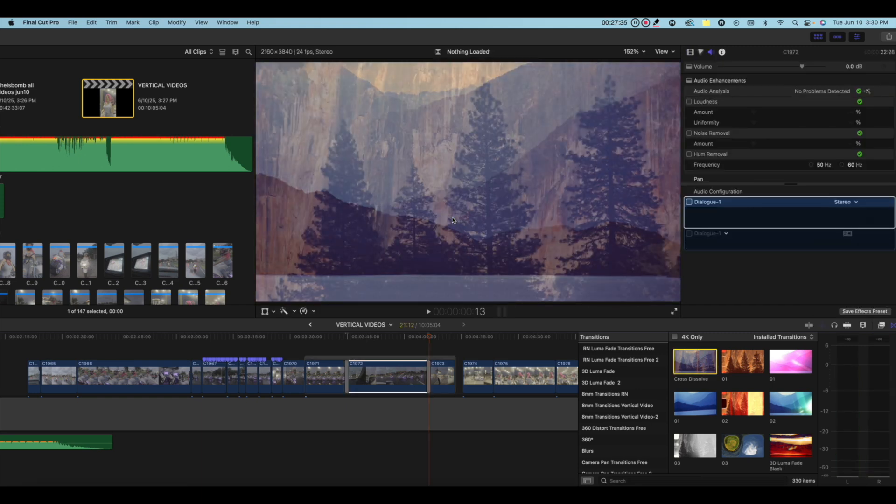
# Play the dissolve from C1972 into C1973, and undo the Cross Dissolve transitions
pyautogui.click(424, 346)
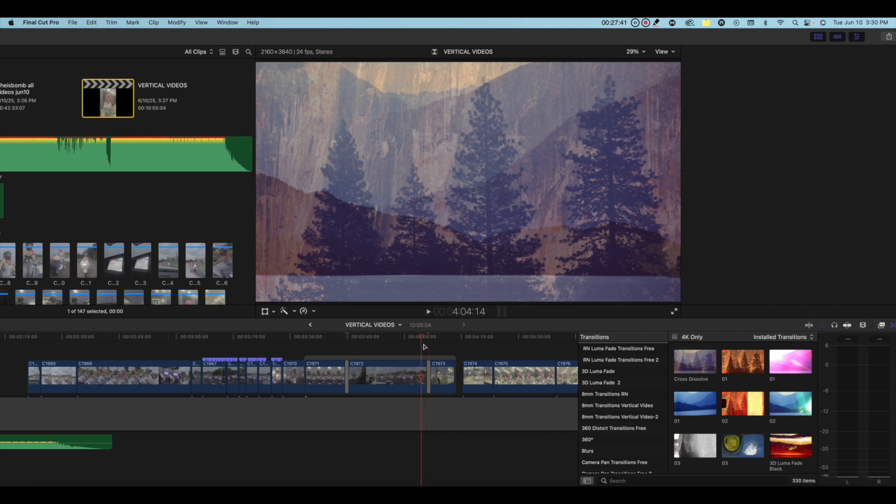
pyautogui.press('space')
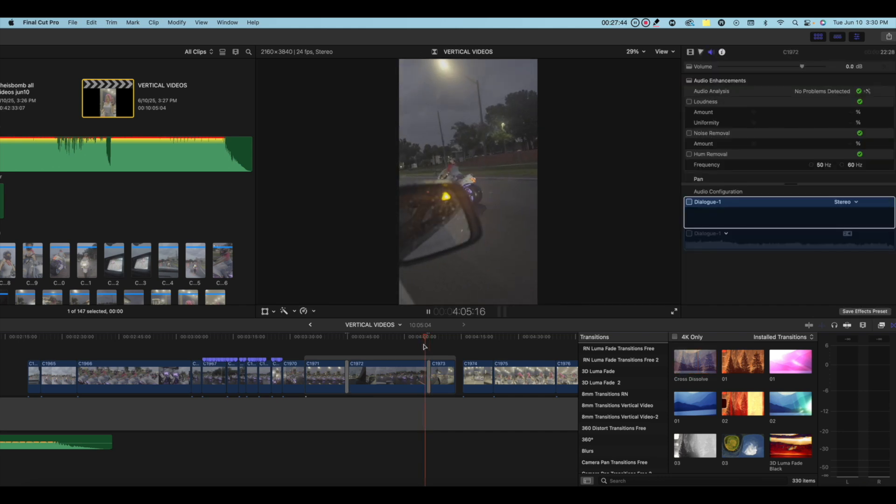
pyautogui.press('space')
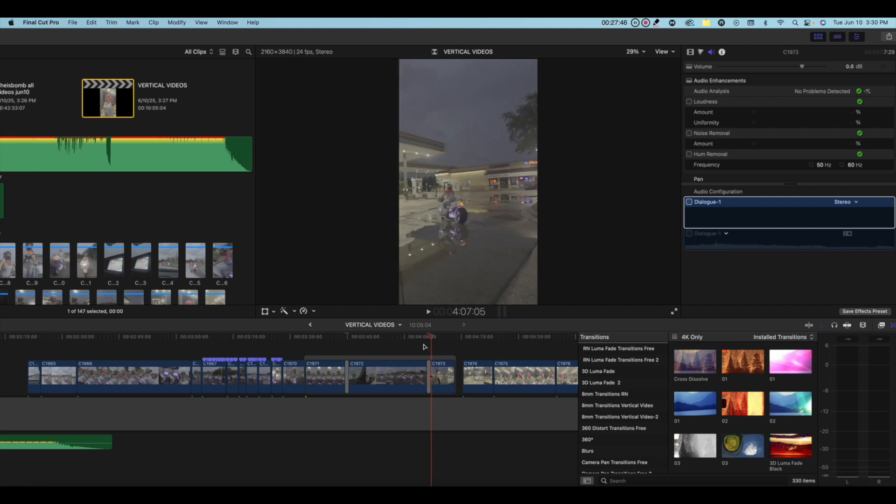
pyautogui.press('super+z')
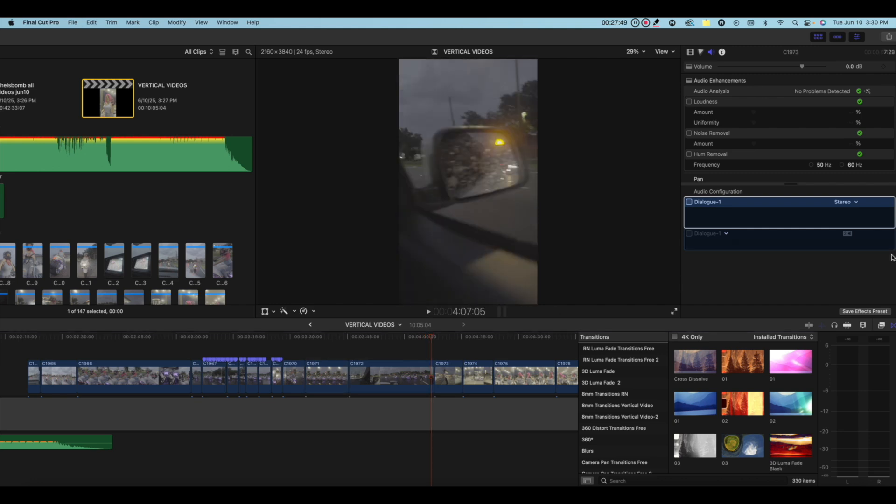
# Browse the installed video effects and preview effects 01 and 08 on clips C1973 and C1972
pyautogui.click(882, 326)
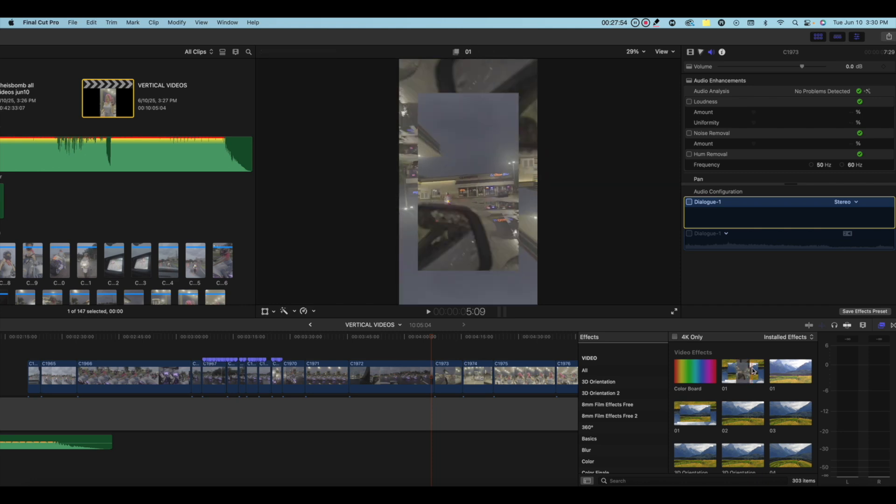
pyautogui.scroll(-5, 752, 415)
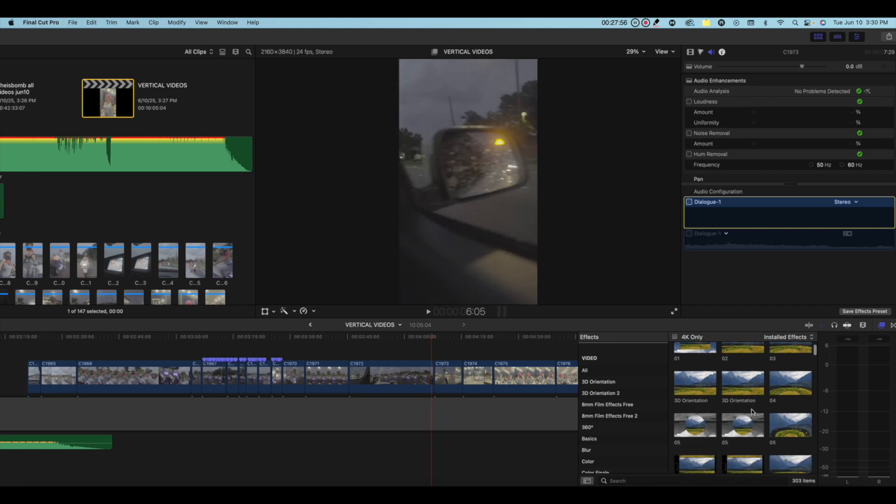
pyautogui.scroll(2, 752, 410)
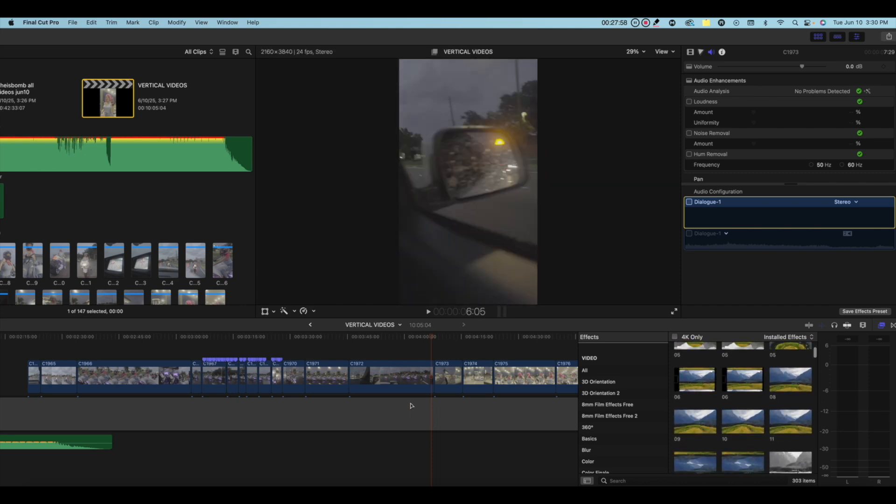
pyautogui.click(418, 389)
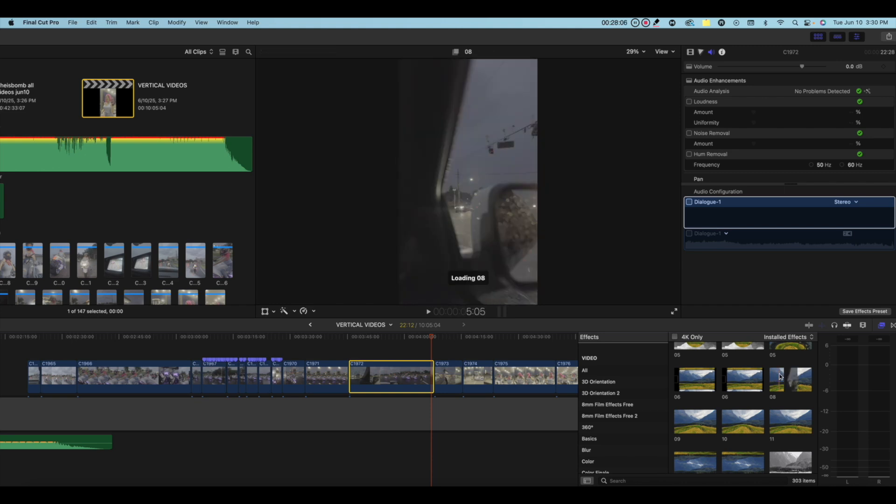
pyautogui.scroll(-5, 784, 373)
pyautogui.scroll(-5, 788, 369)
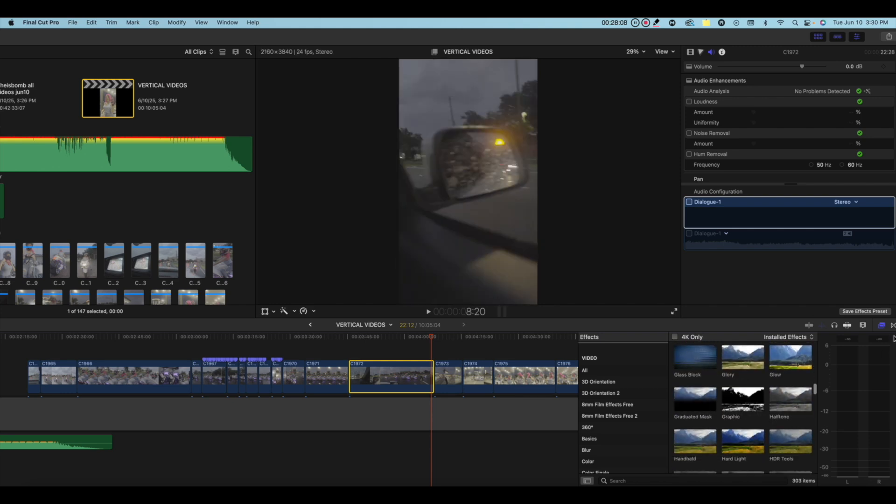
# Examine the installed audio effects available for clip C1972, from Voice Over Enhancement back to the AU effects
pyautogui.click(893, 325)
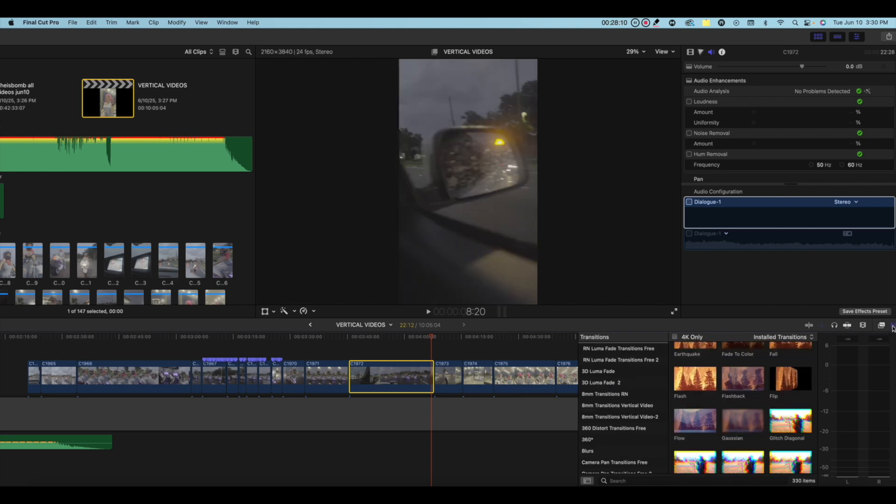
pyautogui.click(881, 326)
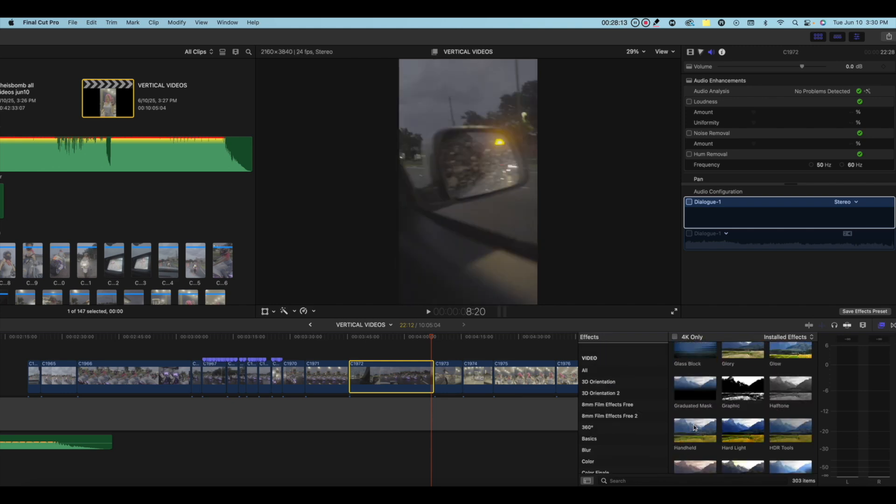
pyautogui.scroll(-10, 695, 426)
pyautogui.scroll(2, 696, 425)
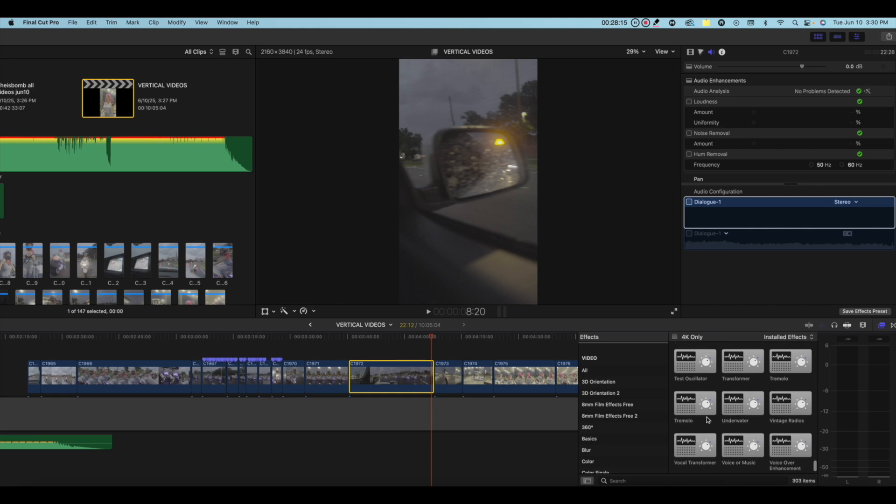
pyautogui.scroll(3, 752, 364)
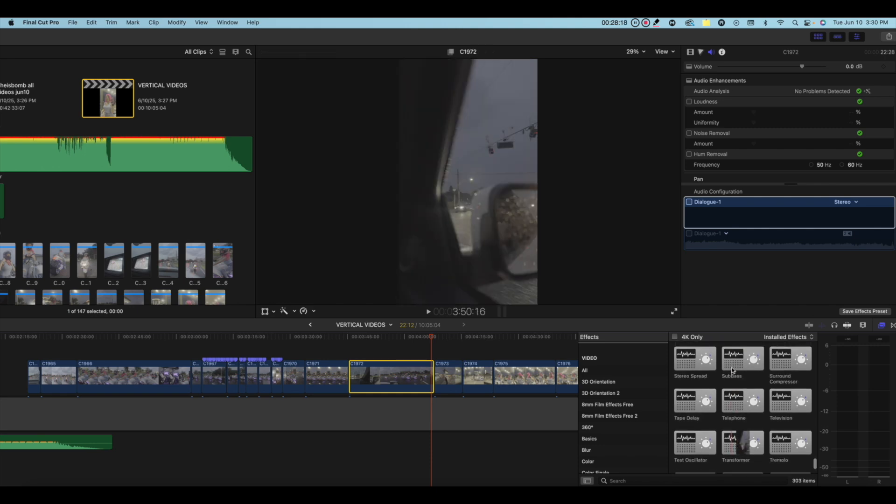
pyautogui.scroll(4, 765, 363)
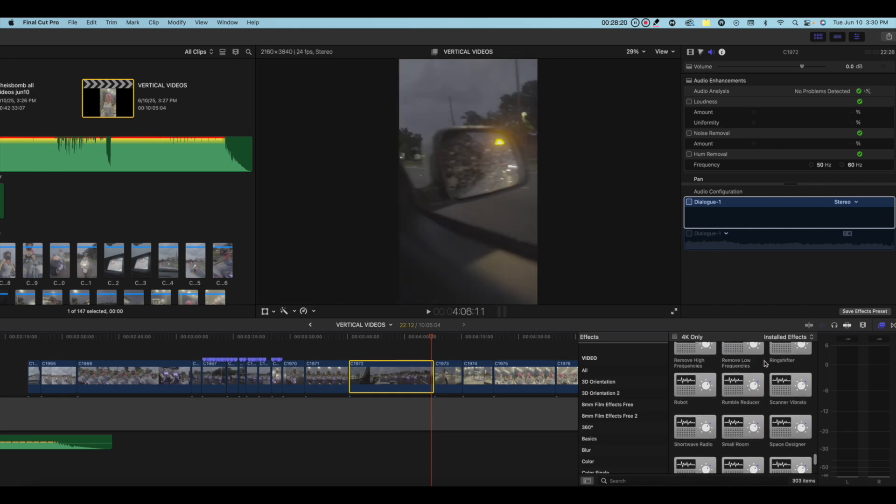
pyautogui.scroll(4, 765, 364)
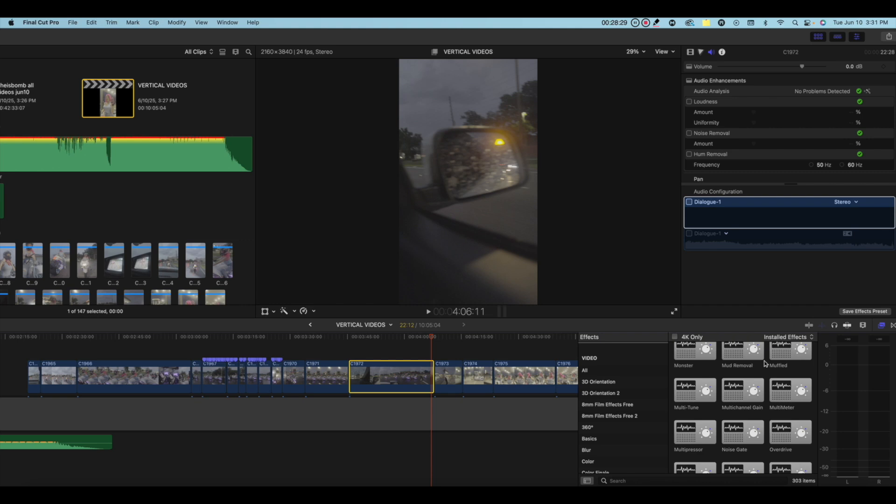
pyautogui.scroll(5, 764, 363)
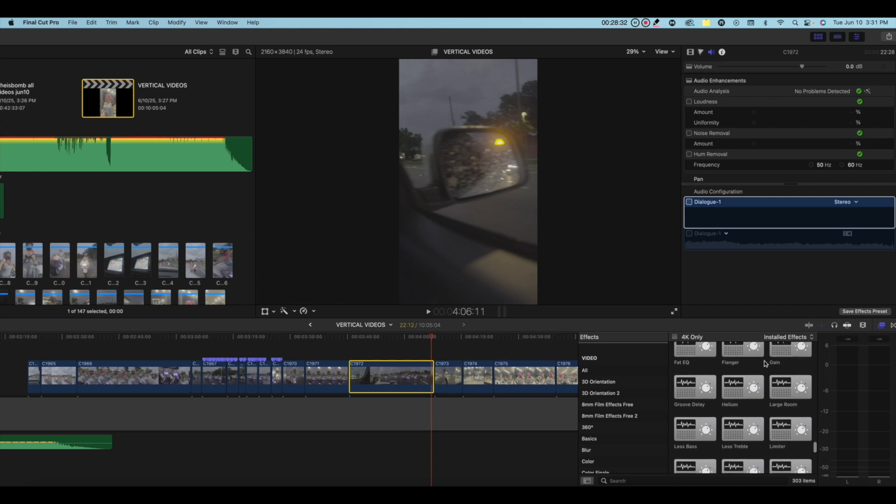
pyautogui.scroll(5, 764, 364)
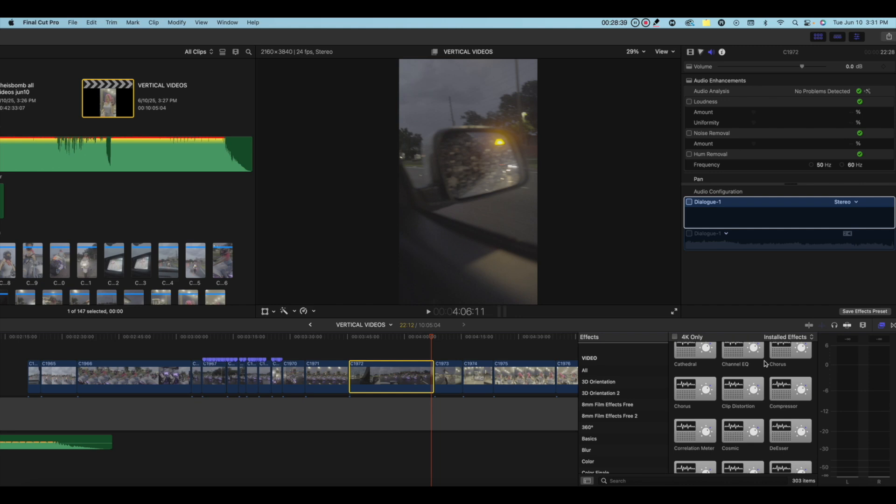
pyautogui.scroll(2, 765, 364)
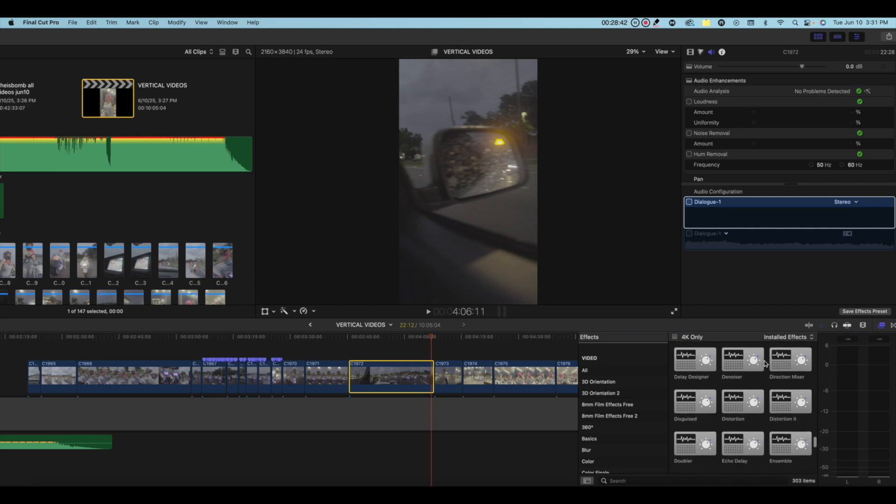
pyautogui.scroll(5, 766, 364)
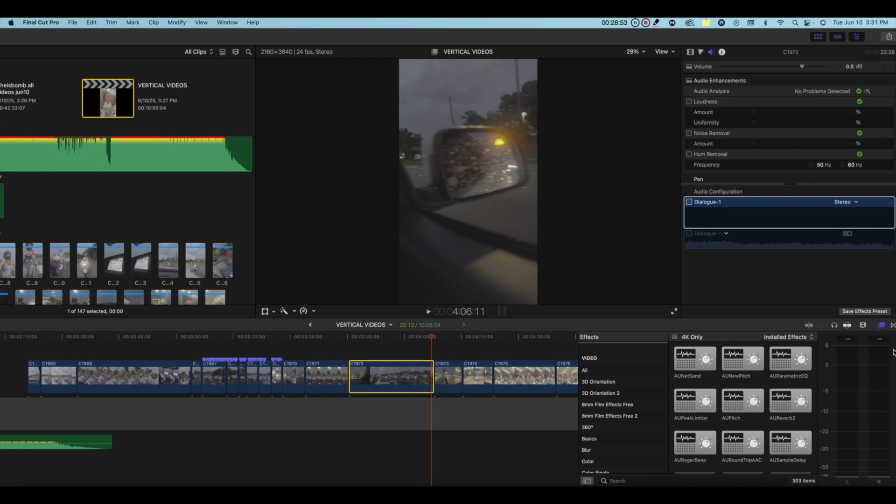
# Show the timeline clips as name labels only and stack four connected copies of C1973 above the end of C1972
pyautogui.click(882, 325)
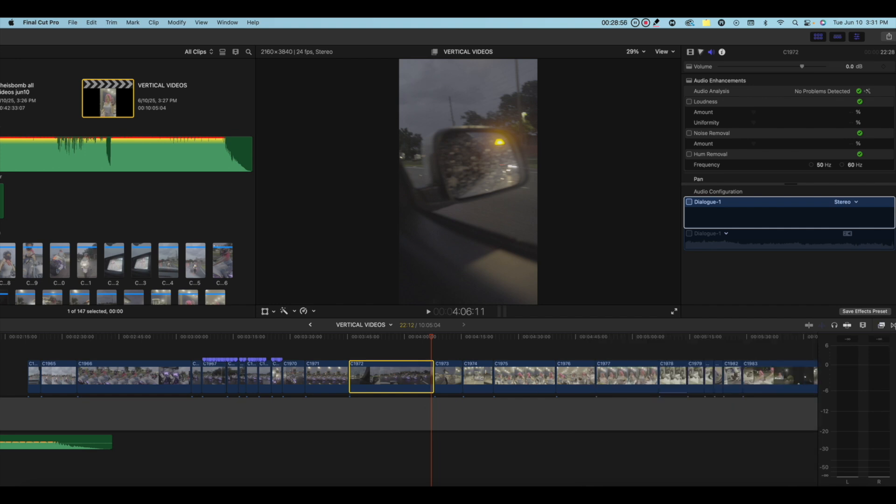
pyautogui.click(863, 327)
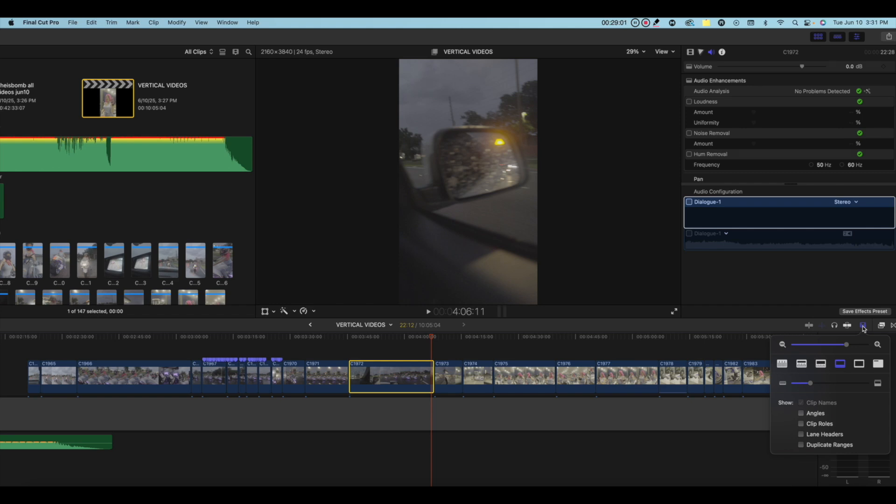
pyautogui.click(875, 363)
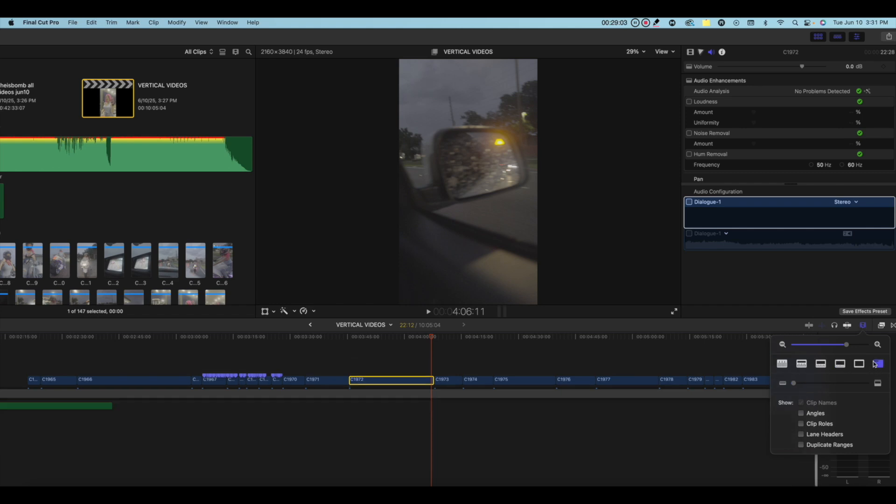
pyautogui.scroll(3, 450, 356)
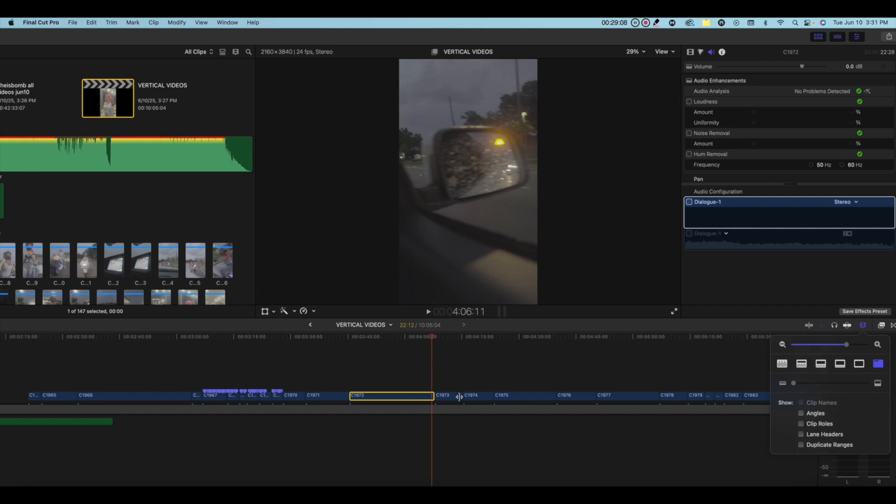
pyautogui.moveTo(451, 399); pyautogui.dragTo(417, 397)
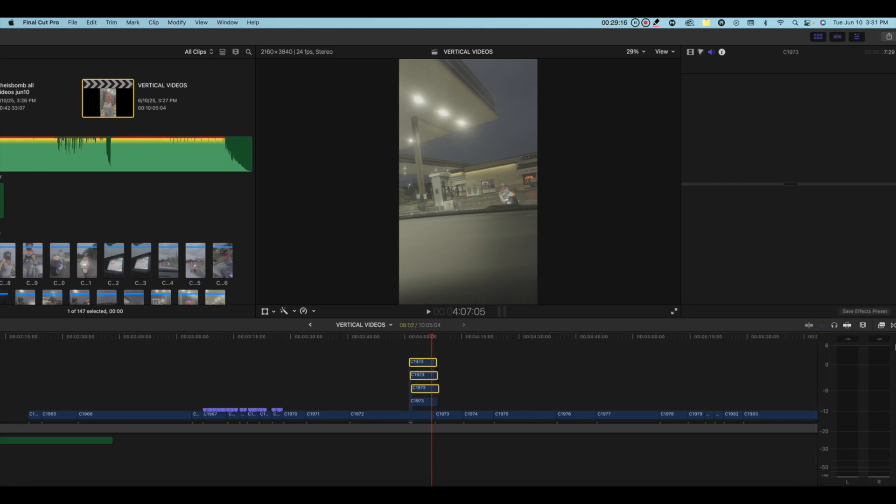
# Restore large filmstrips with small waveforms in the timeline and look over the stacked C1973 copies
pyautogui.click(864, 325)
pyautogui.click(840, 364)
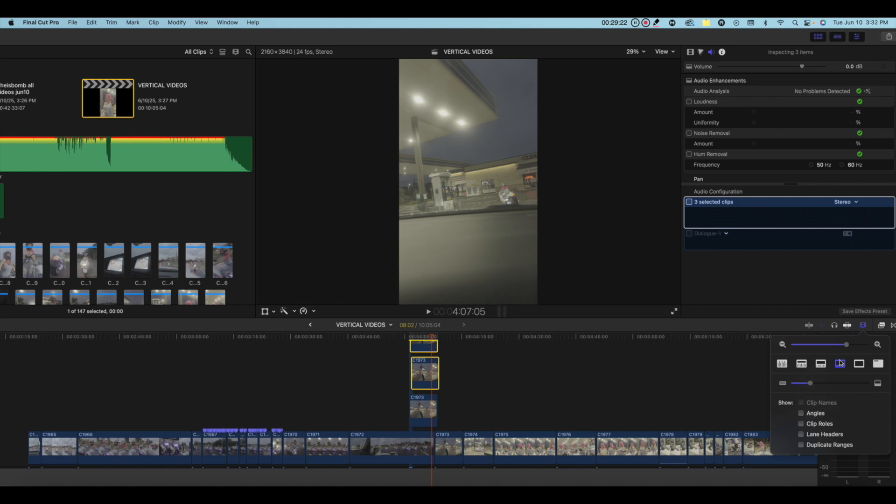
pyautogui.scroll(4, 339, 384)
pyautogui.scroll(-5, 339, 384)
pyautogui.scroll(5, 339, 384)
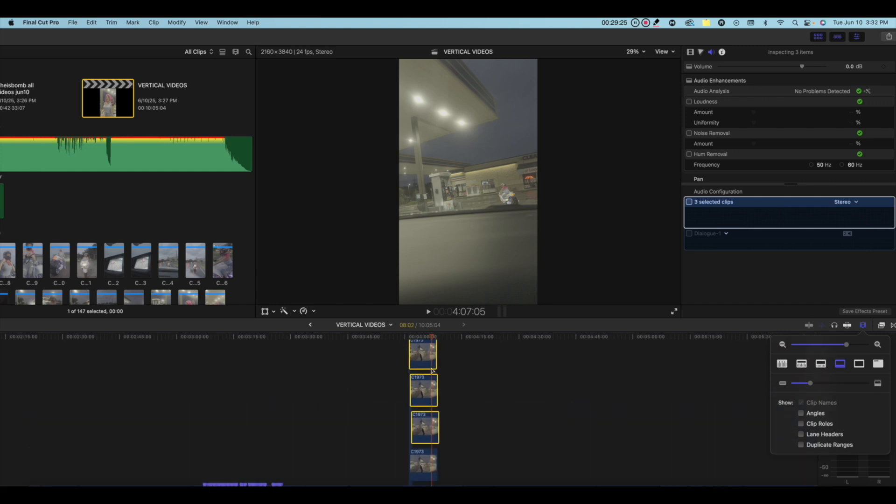
pyautogui.click(417, 345)
pyautogui.scroll(-5, 428, 369)
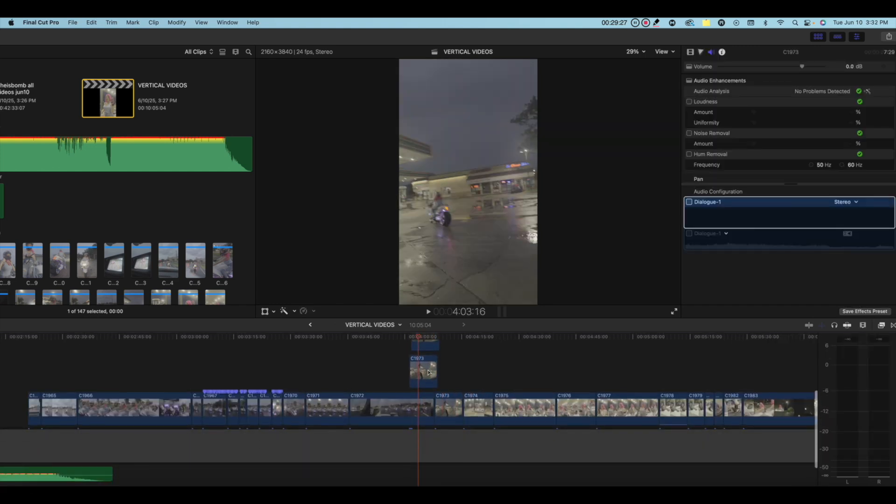
# Add a marker at 4:02:07 on the topmost C1973 copy and disable that clip
pyautogui.scroll(5, 429, 372)
pyautogui.click(422, 364)
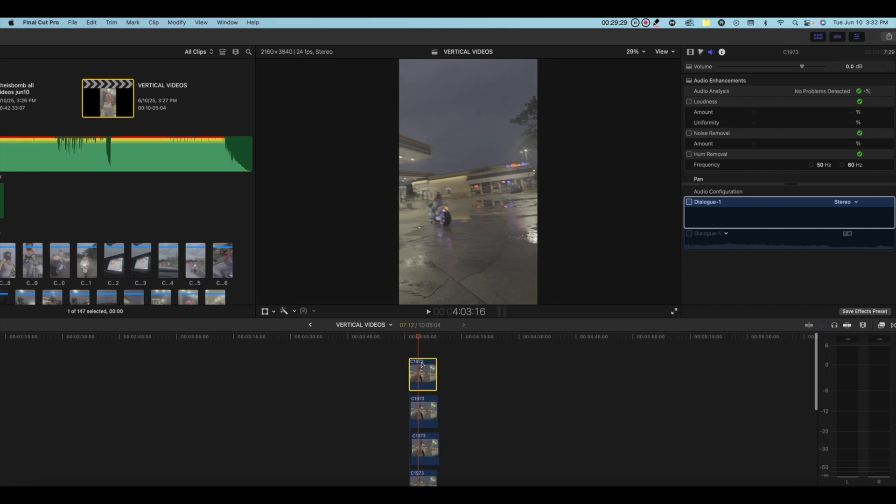
pyautogui.click(419, 353)
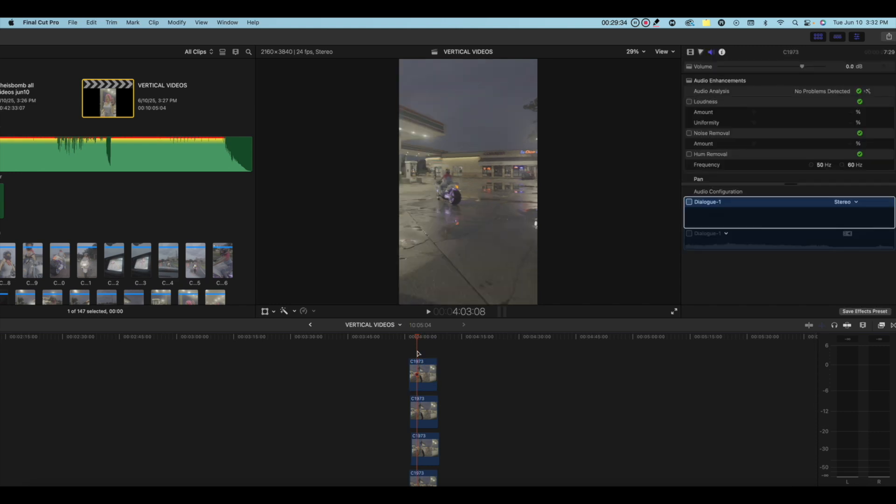
pyautogui.click(414, 356)
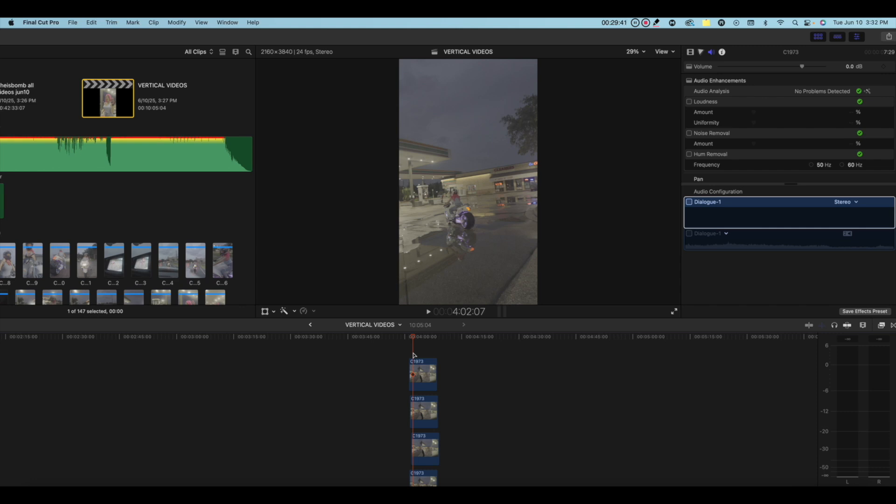
pyautogui.click(420, 369)
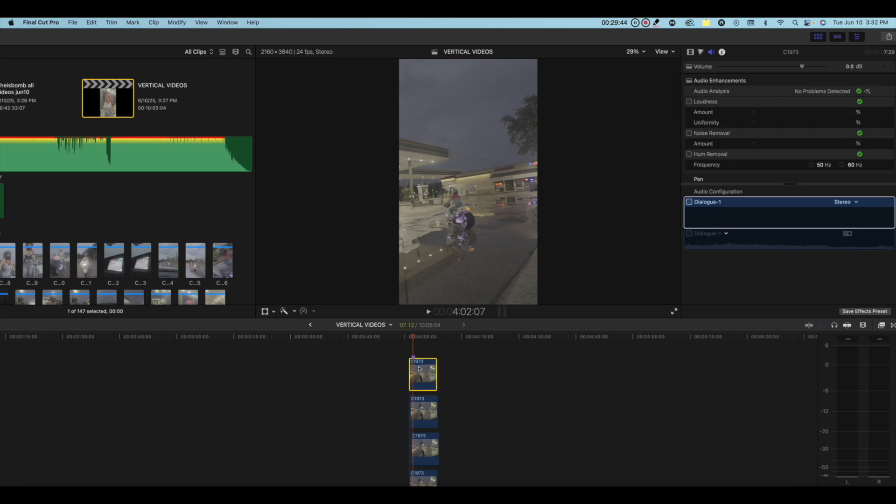
pyautogui.press('v')
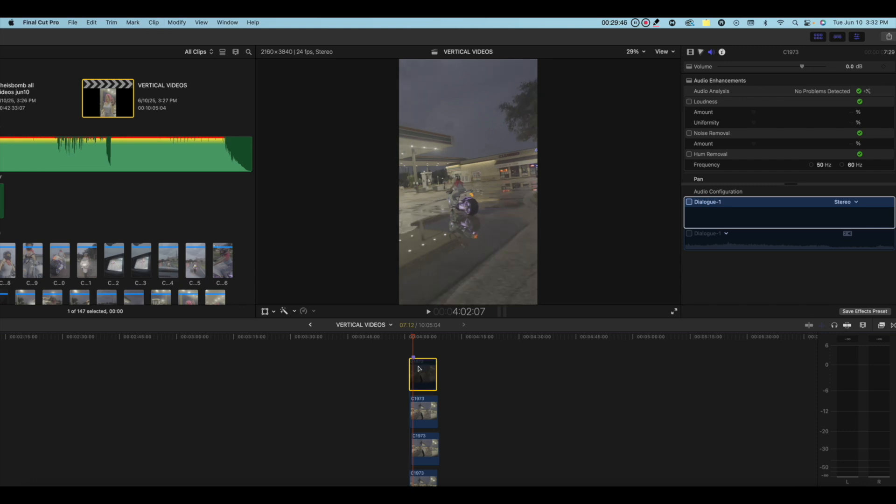
pyautogui.press('v')
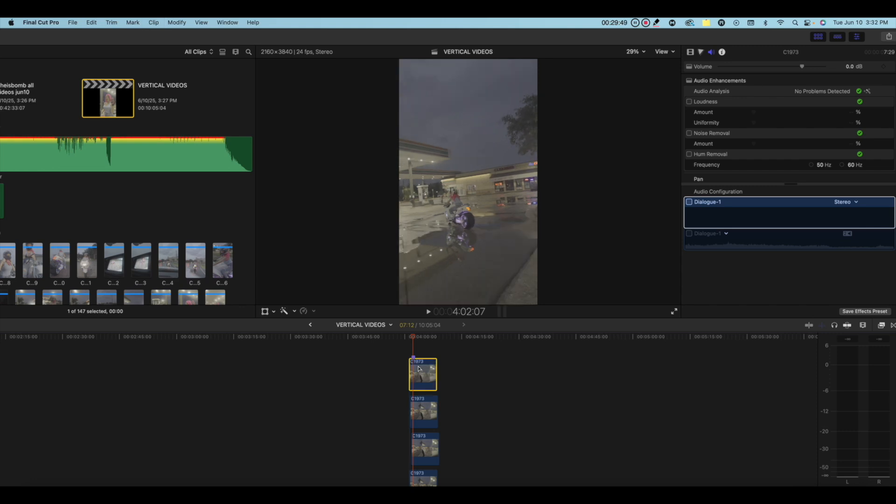
pyautogui.press('v')
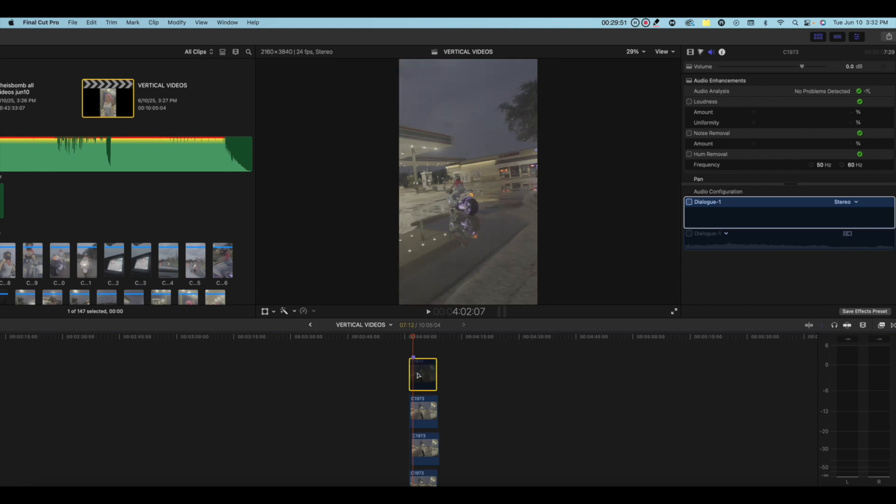
# Add a marker at 4:02:07 on the second C1973 copy from the top and disable it
pyautogui.click(419, 404)
pyautogui.press('m')
pyautogui.press('v')
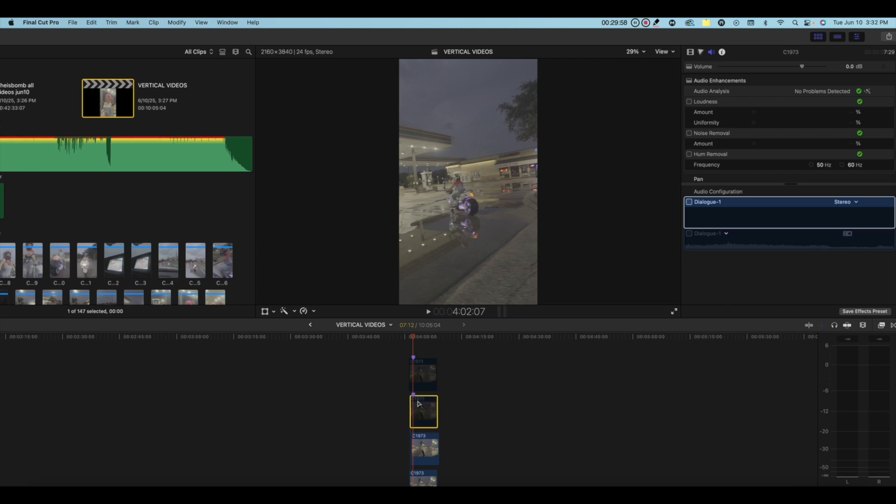
# Add markers at 4:04:22 on the third and fourth C1973 copies and disable both clips
pyautogui.click(419, 441)
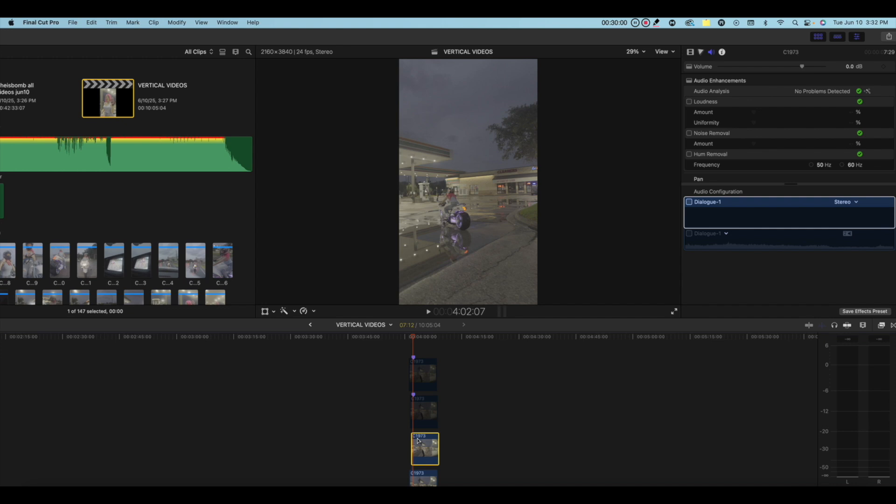
pyautogui.click(423, 351)
pyautogui.click(430, 459)
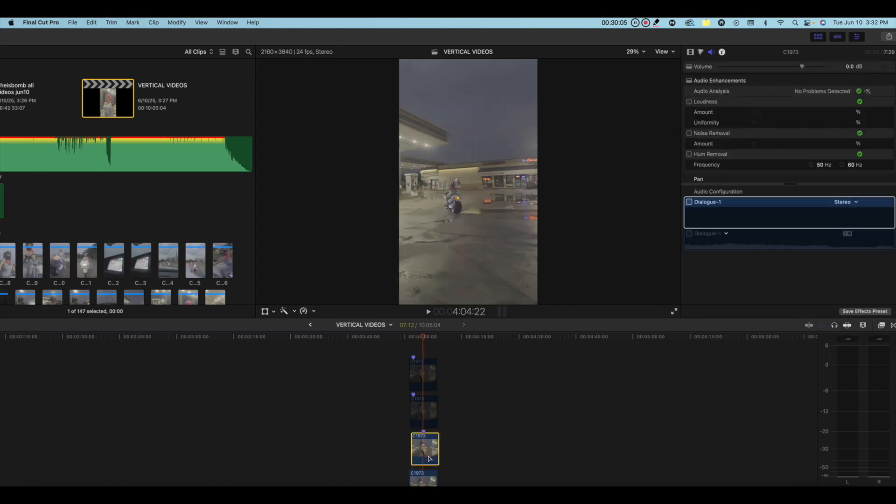
pyautogui.press('v')
pyautogui.scroll(-2, 428, 450)
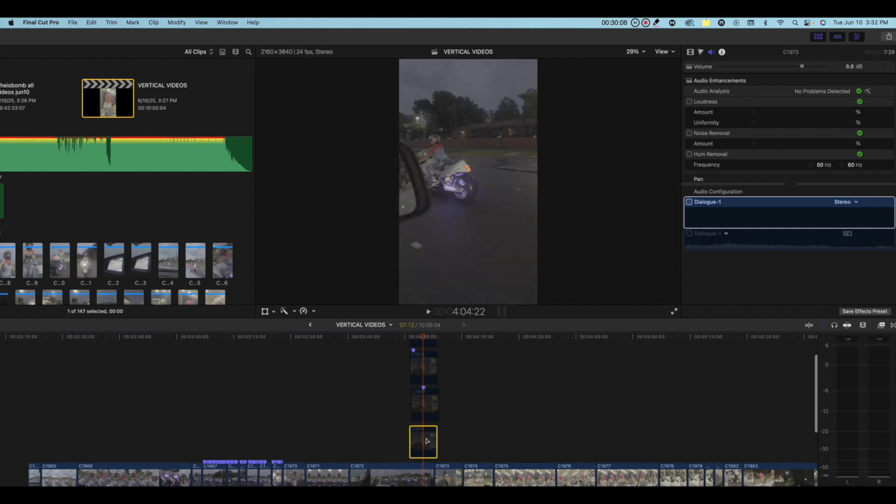
pyautogui.scroll(-1, 426, 440)
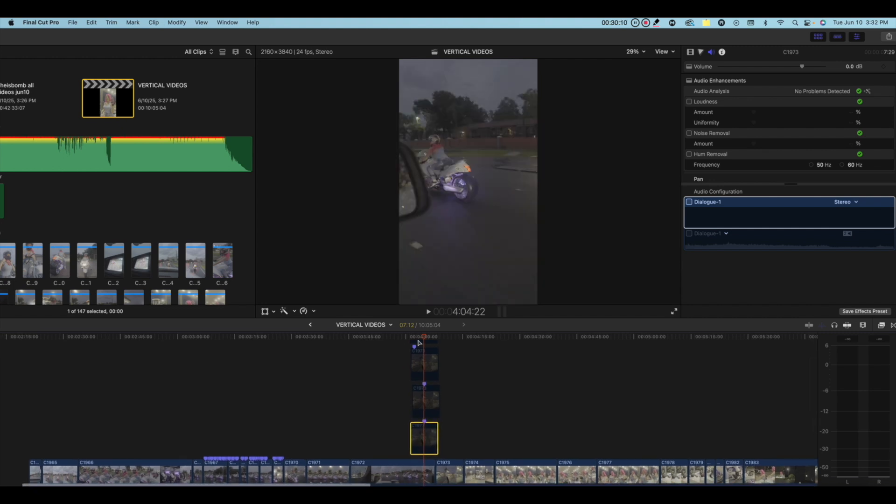
# Move the playhead to 4:05:01 and shift the upper stacked C1973 copies so their markers roughly line up with it
pyautogui.moveTo(424, 338); pyautogui.dragTo(425, 338)
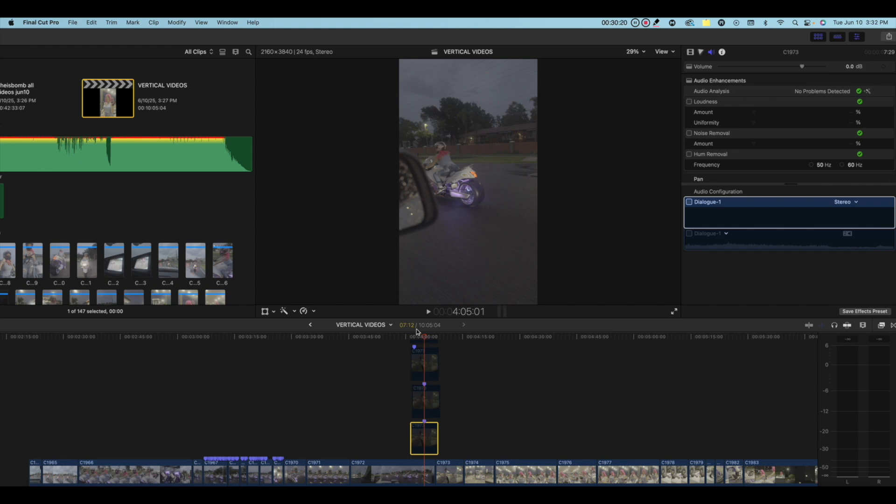
pyautogui.click(429, 394)
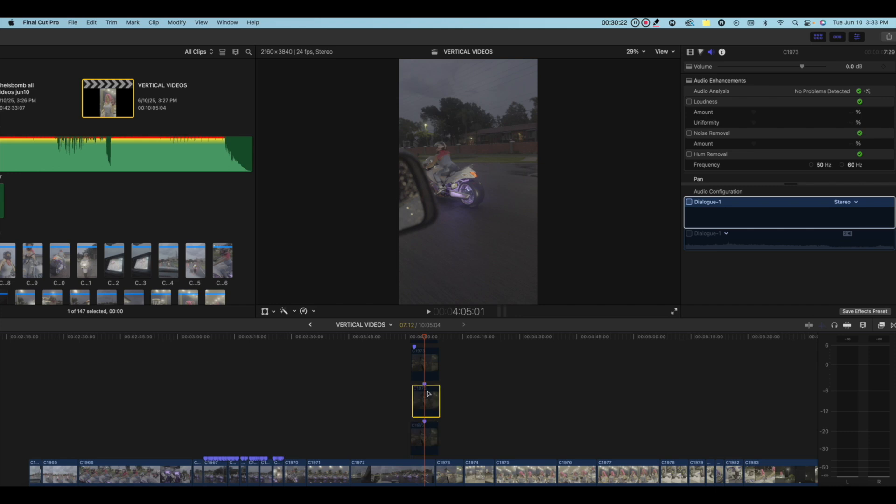
pyautogui.moveTo(429, 394); pyautogui.dragTo(426, 373)
pyautogui.scroll(3, 434, 365)
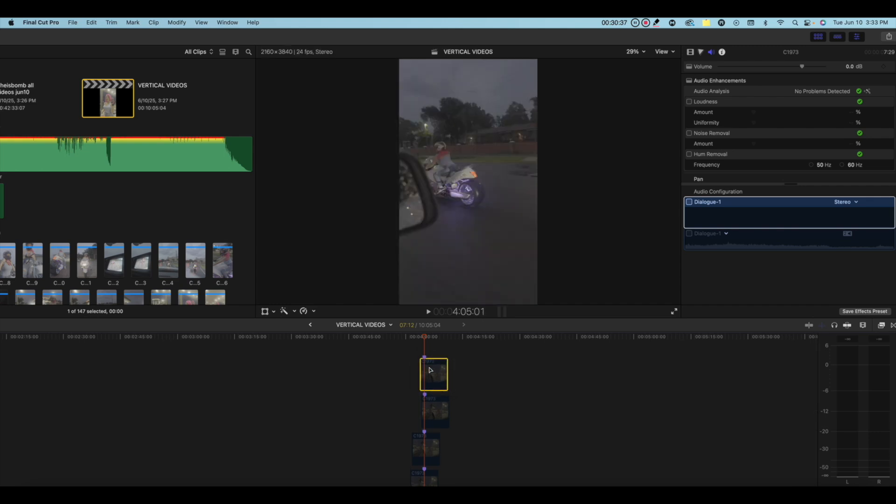
# Fine-tune the topmost C1973 copy's position so its marker sits exactly at the playhead, and check the lower copies' marker alignment
pyautogui.click(863, 326)
pyautogui.moveTo(846, 346); pyautogui.dragTo(862, 345)
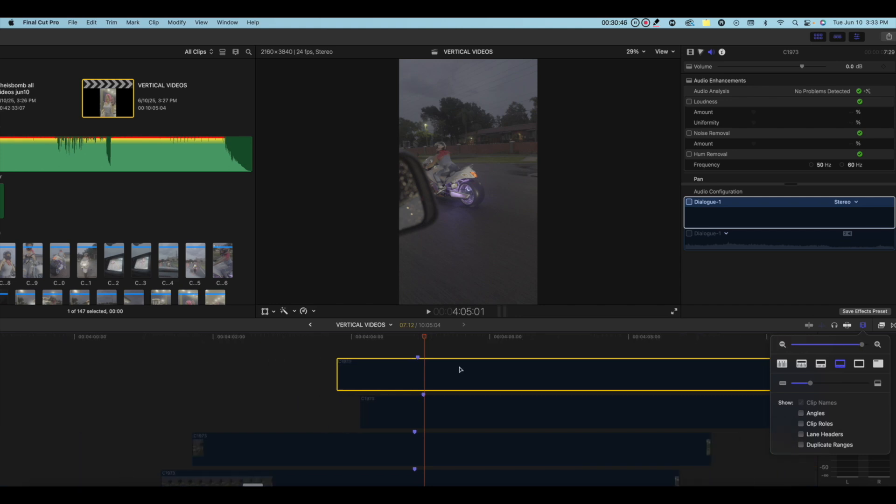
pyautogui.moveTo(432, 367)
pyautogui.mouseDown()
pyautogui.moveTo(424, 366)
pyautogui.moveTo(440, 370)
pyautogui.mouseUp()
pyautogui.click(864, 326)
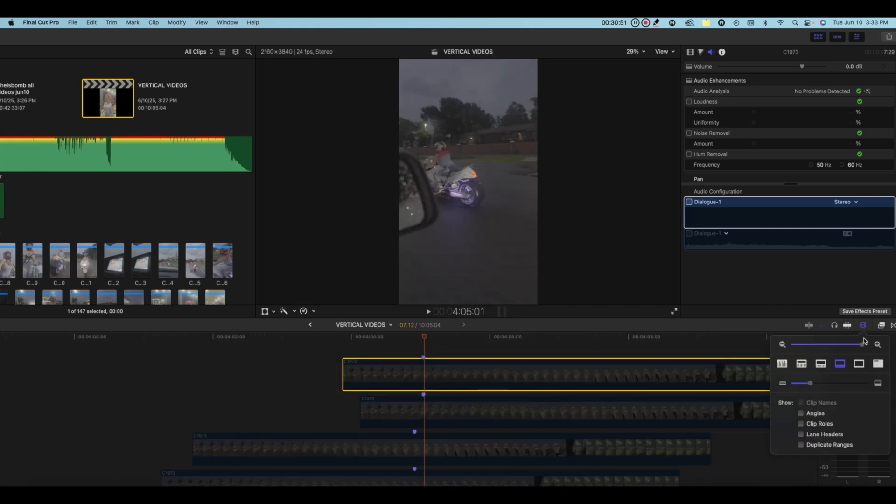
pyautogui.moveTo(862, 345); pyautogui.dragTo(860, 345)
pyautogui.moveTo(433, 376); pyautogui.dragTo(435, 374)
pyautogui.moveTo(420, 446); pyautogui.dragTo(429, 439)
pyautogui.scroll(-2, 446, 433)
pyautogui.scroll(-2, 446, 434)
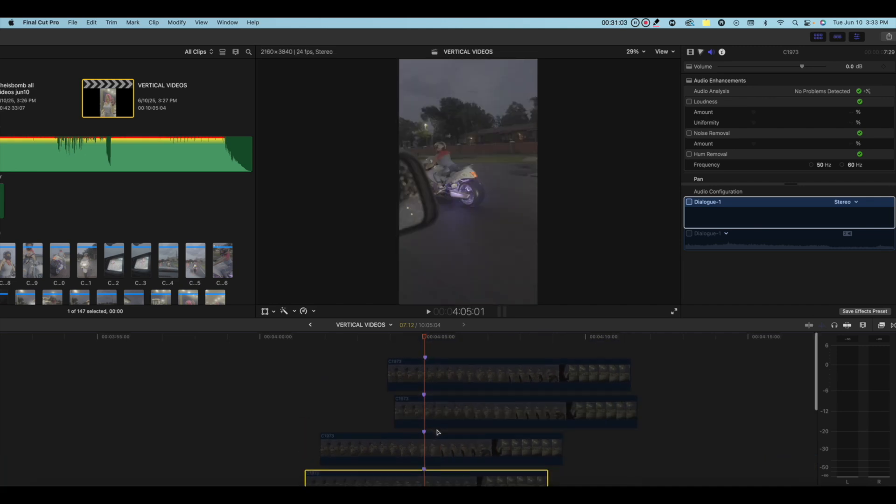
# Select all four disabled C1973 copies stacked above the main storyline and delete them
pyautogui.scroll(5, 427, 437)
pyautogui.moveTo(489, 346); pyautogui.dragTo(444, 469)
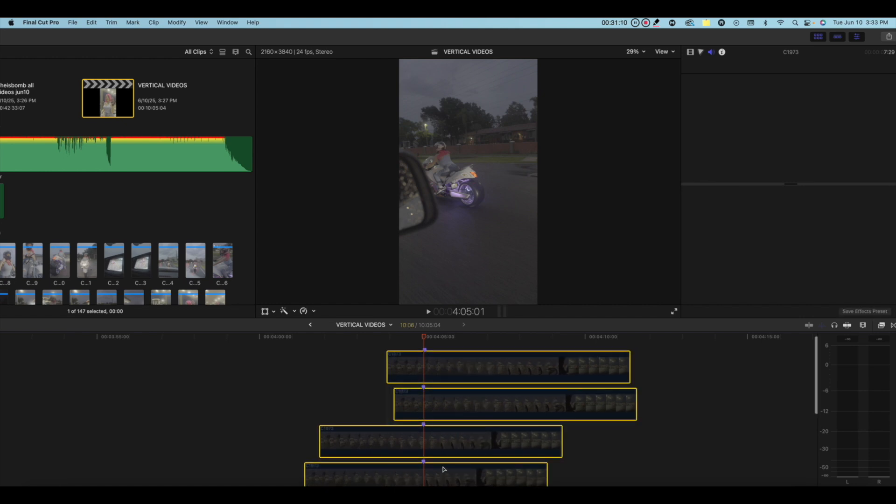
pyautogui.press('BackSpace')
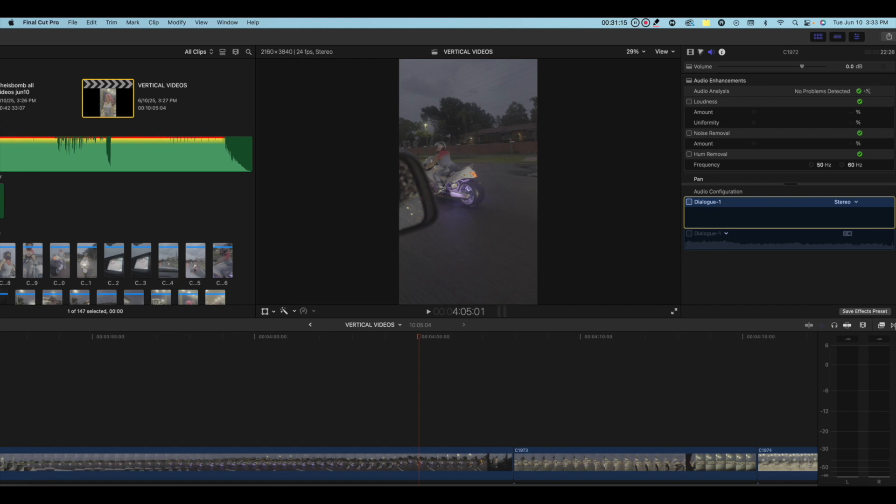
# Show the installed transitions, select the C1972 clip in the main storyline, and open the timeline's clip appearance settings
pyautogui.click(883, 325)
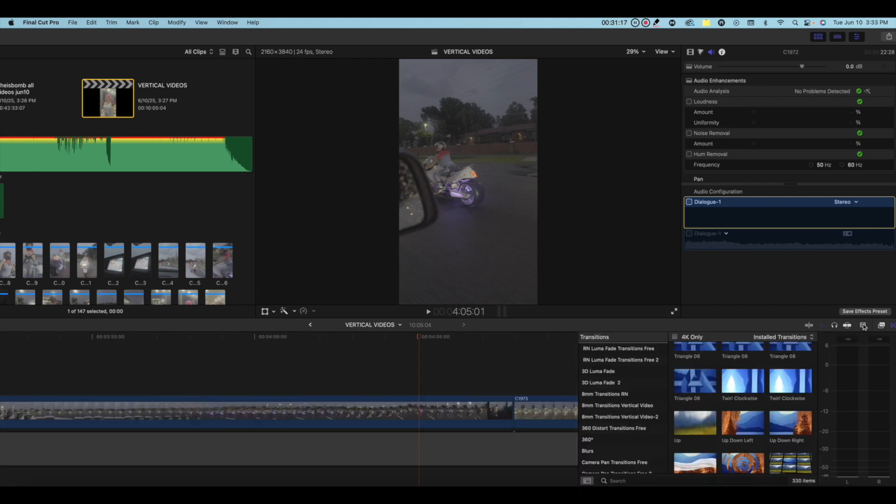
pyautogui.click(864, 325)
pyautogui.moveTo(401, 419); pyautogui.dragTo(378, 415)
pyautogui.click(863, 325)
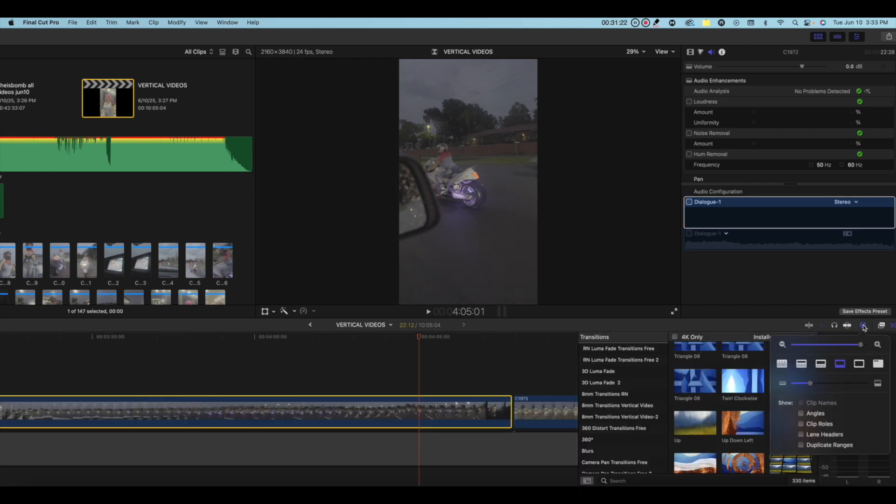
# Show timeline clips as audio waveforms only and enable the Dialogue-1 audio of clip C1972
pyautogui.click(783, 364)
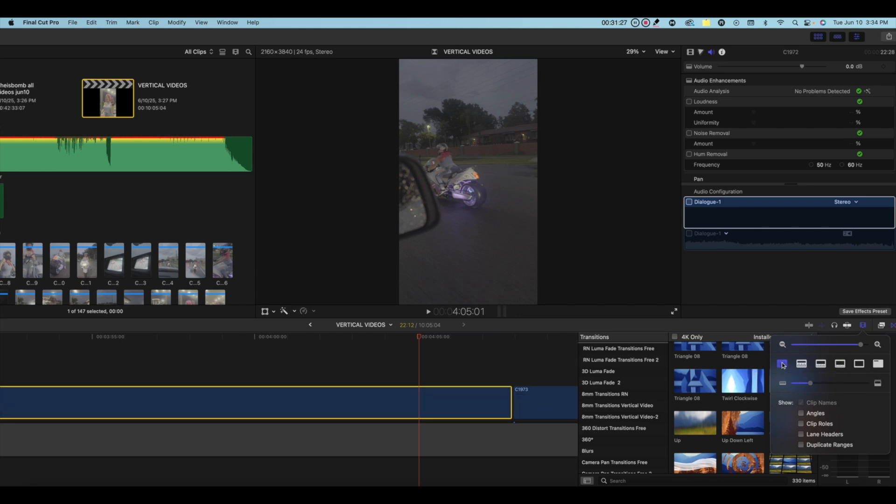
pyautogui.click(689, 202)
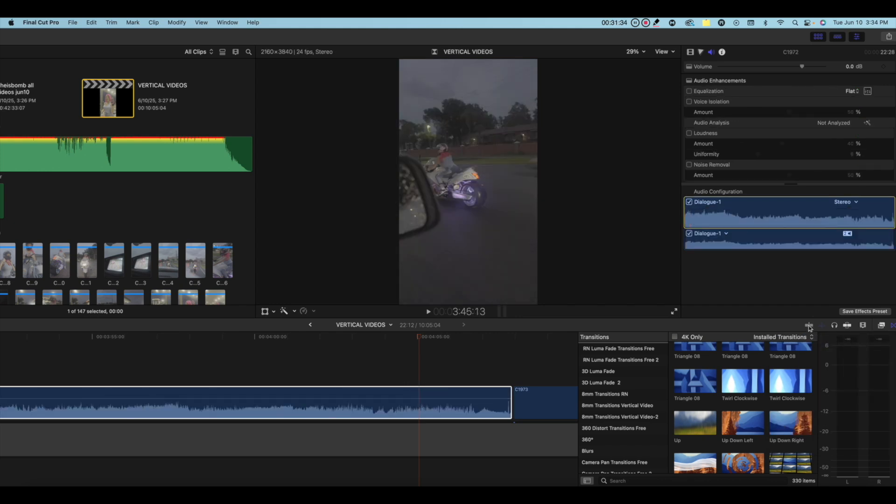
# Show the Effects browser and set the timeline clip appearance to large filmstrips with small waveforms, slightly increasing the clip height
pyautogui.click(883, 327)
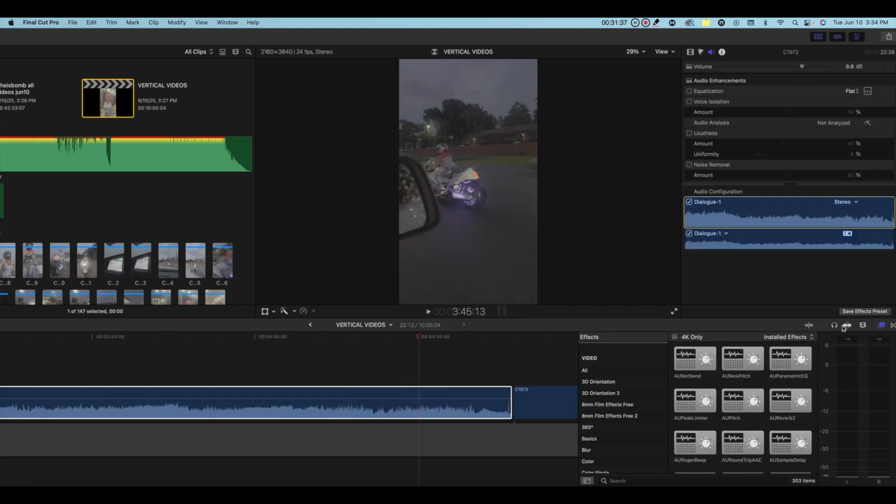
pyautogui.click(863, 325)
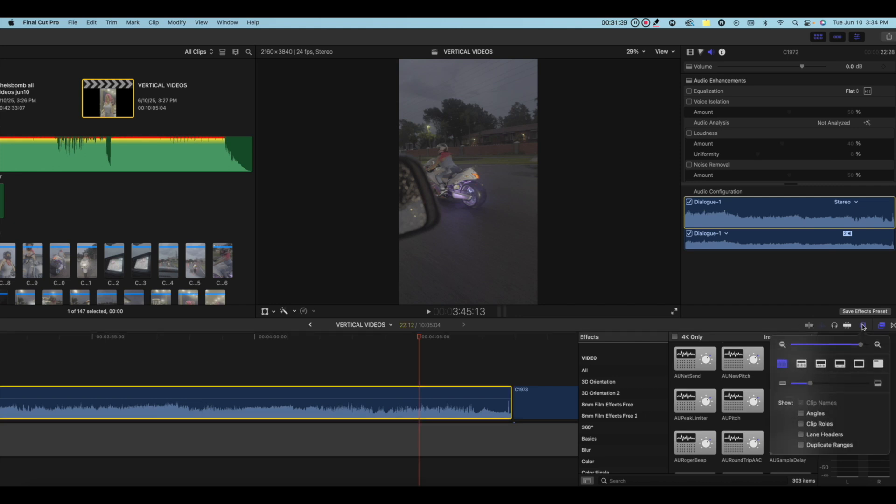
pyautogui.click(879, 364)
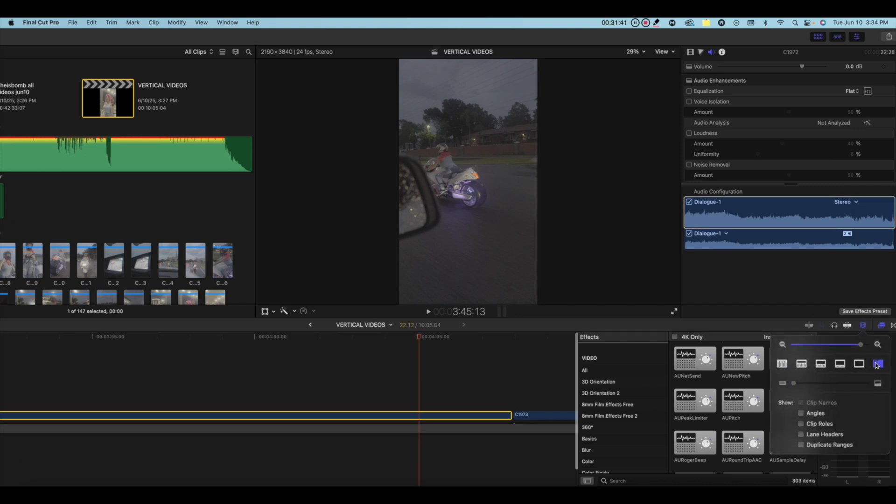
pyautogui.click(861, 365)
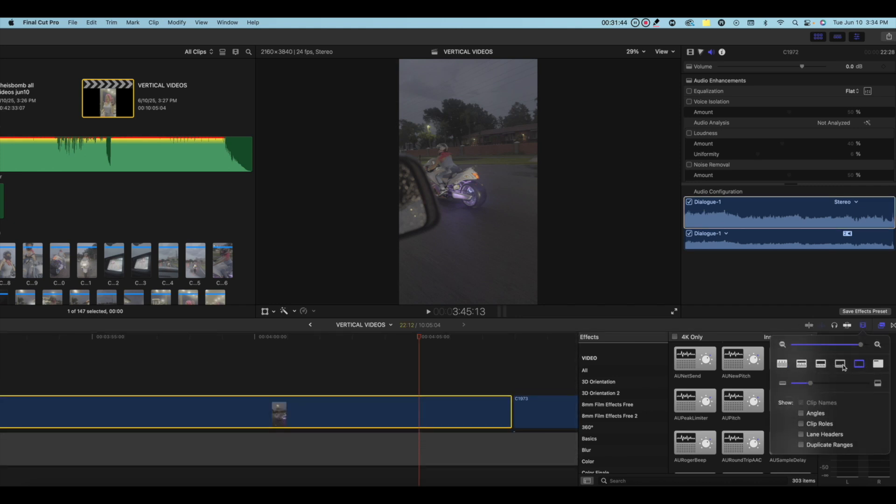
pyautogui.click(840, 365)
pyautogui.moveTo(810, 383)
pyautogui.mouseDown()
pyautogui.moveTo(824, 383)
pyautogui.moveTo(792, 383)
pyautogui.moveTo(827, 382)
pyautogui.moveTo(813, 383)
pyautogui.mouseUp()
# Turn on skimming and snapping in the timeline
pyautogui.click(811, 326)
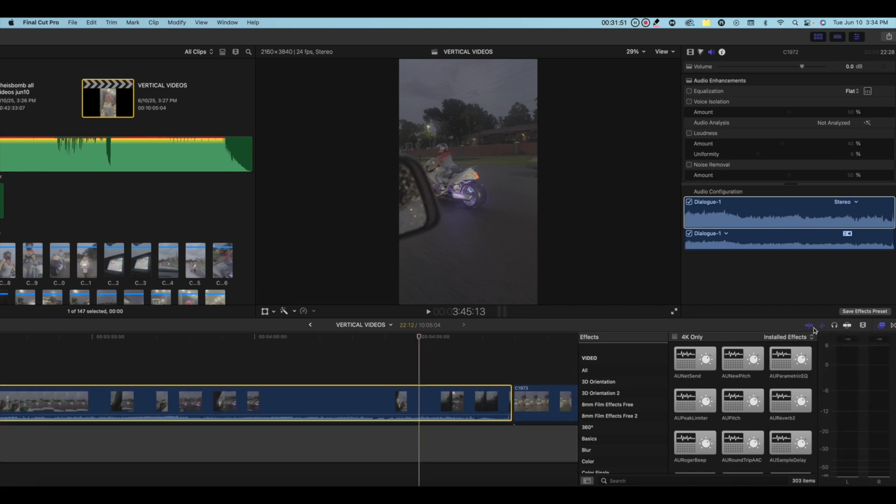
pyautogui.click(810, 326)
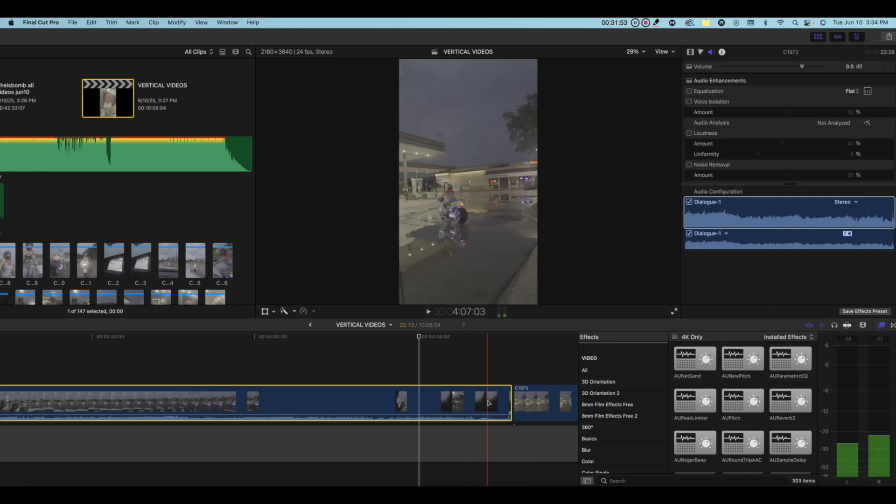
pyautogui.press('n')
# Blade clip C1972 at two points near its end, the second at 4:05:01, to isolate a short segment
pyautogui.press('b')
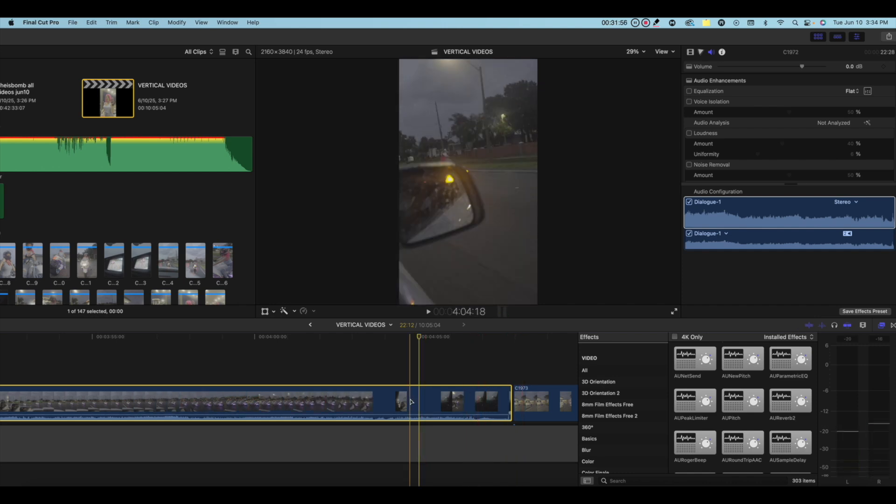
pyautogui.click(394, 400)
pyautogui.click(415, 399)
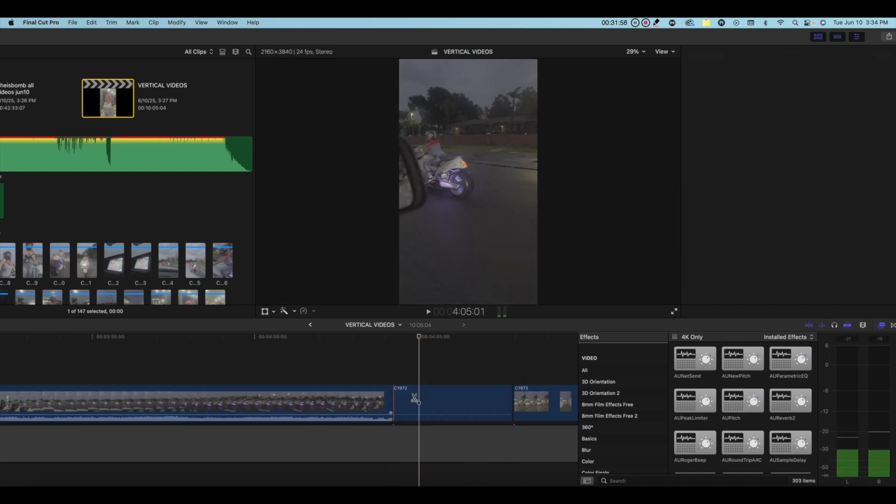
# Delete the short middle segment of C1972 leaving a gap, and undo the deletion
pyautogui.press('a')
pyautogui.click(405, 400)
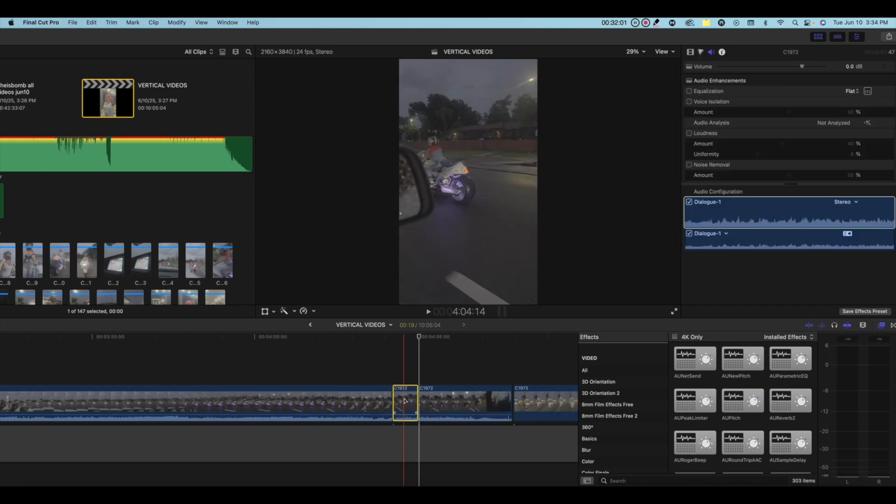
pyautogui.hotkey('shift', 'Delete')
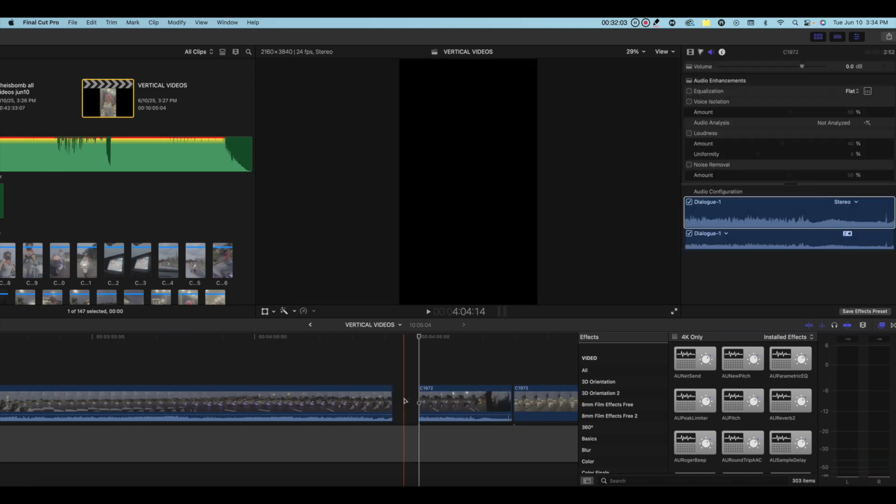
pyautogui.press('super+z')
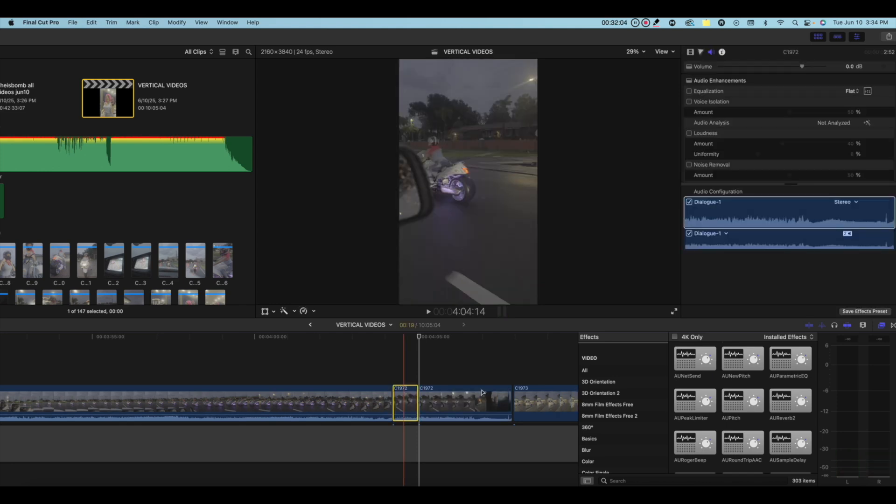
# Turn off skimming and place the playhead on the long first segment of C1972 at 4:02:12
pyautogui.click(810, 326)
pyautogui.click(400, 365)
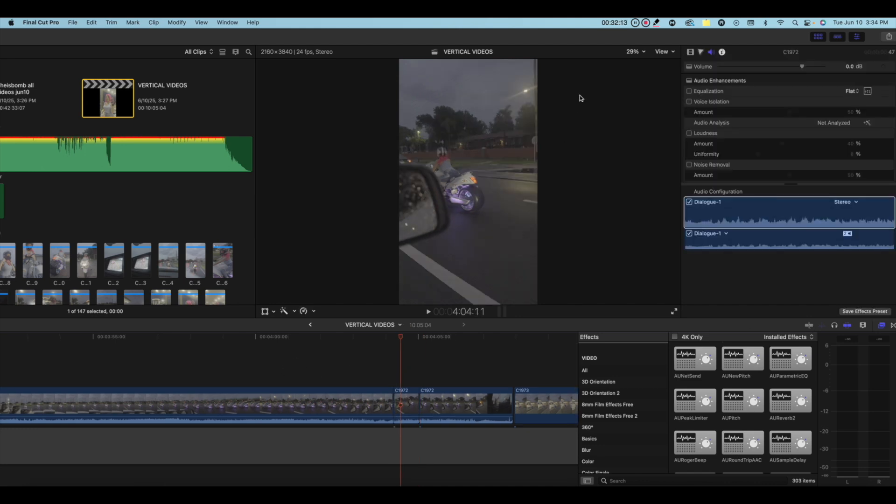
pyautogui.click(338, 368)
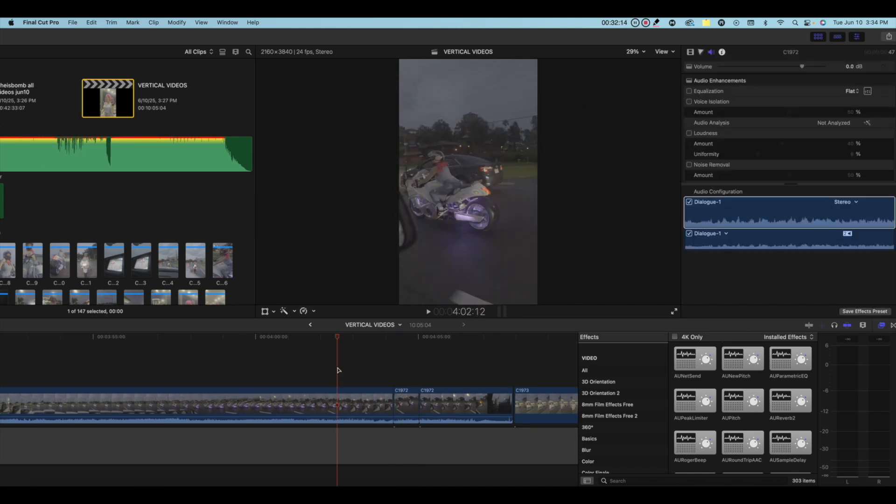
# Examine the video, color, audio and info settings of clip C1972 in the inspector
pyautogui.click(691, 52)
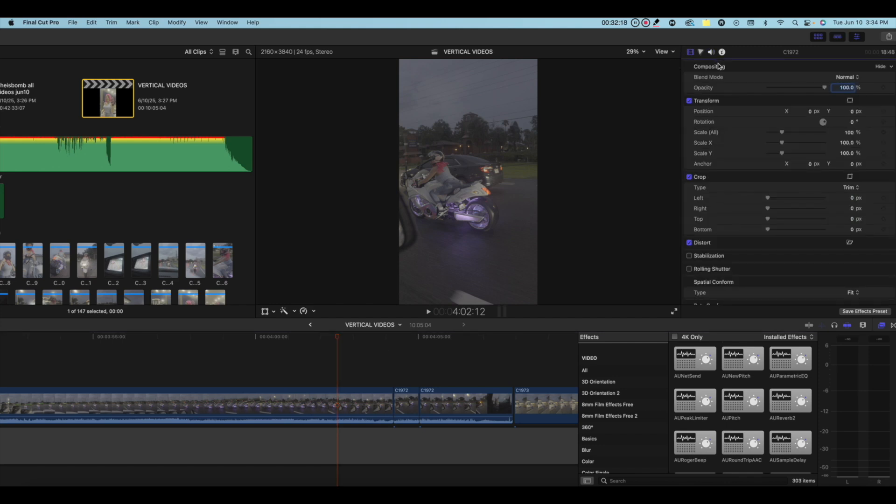
pyautogui.scroll(-3, 719, 66)
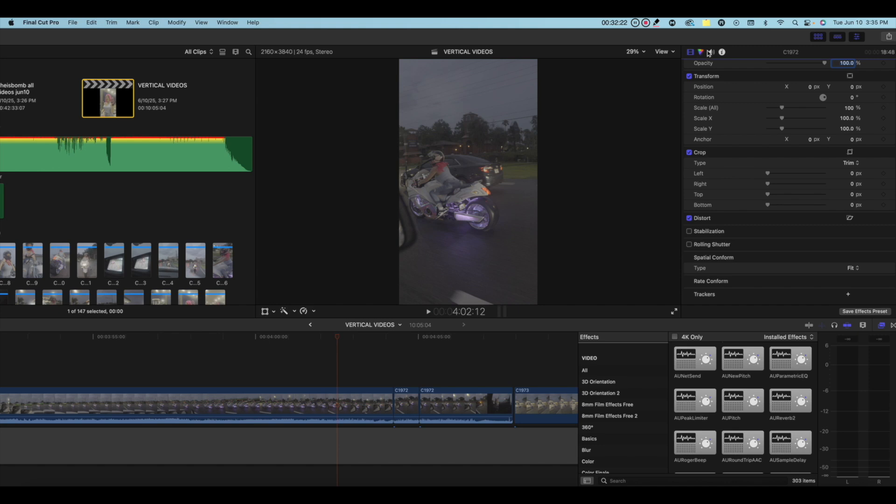
pyautogui.click(701, 52)
pyautogui.click(711, 53)
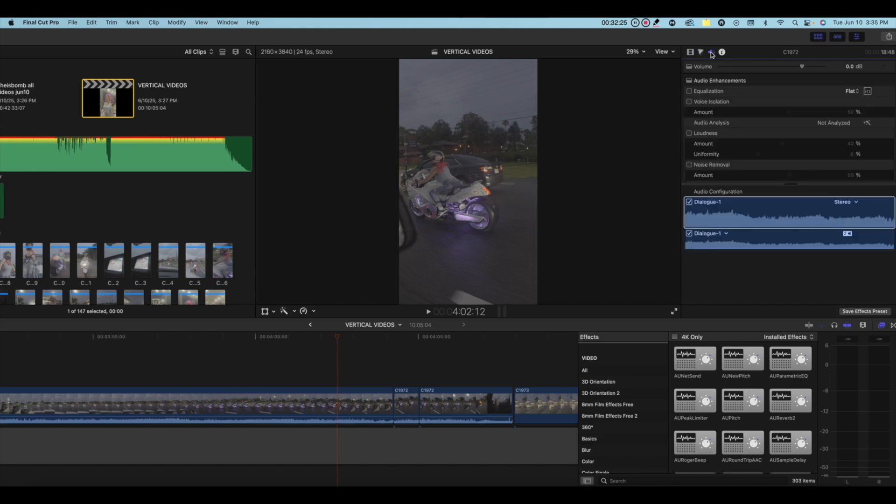
pyautogui.click(722, 52)
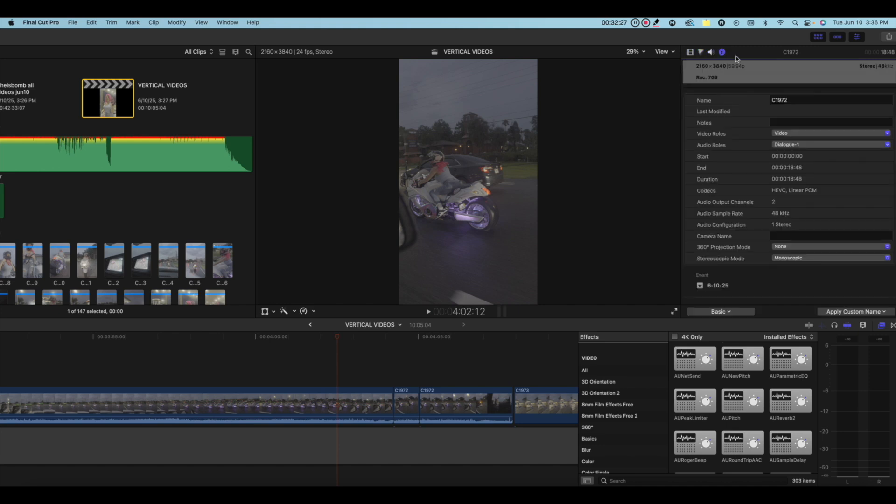
# Select clip C1973 and review its format and frame rate information
pyautogui.click(538, 369)
pyautogui.click(532, 404)
pyautogui.hscroll(5, 545, 381)
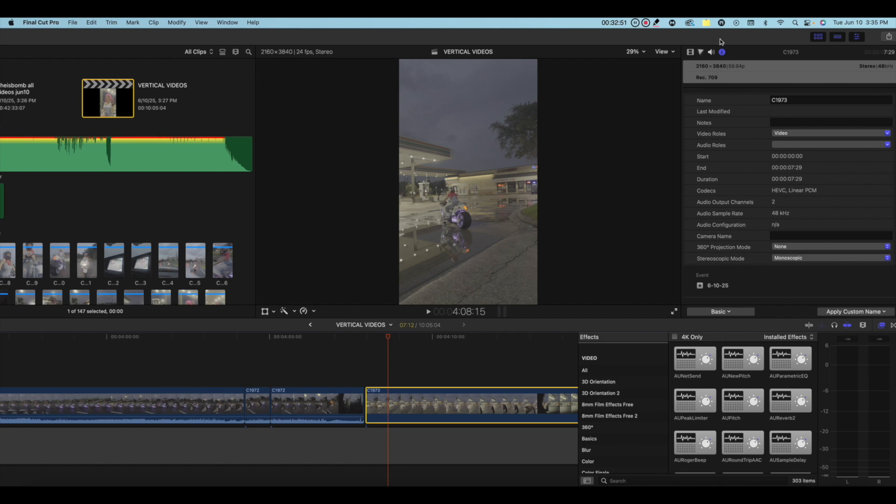
pyautogui.scroll(-1, 721, 137)
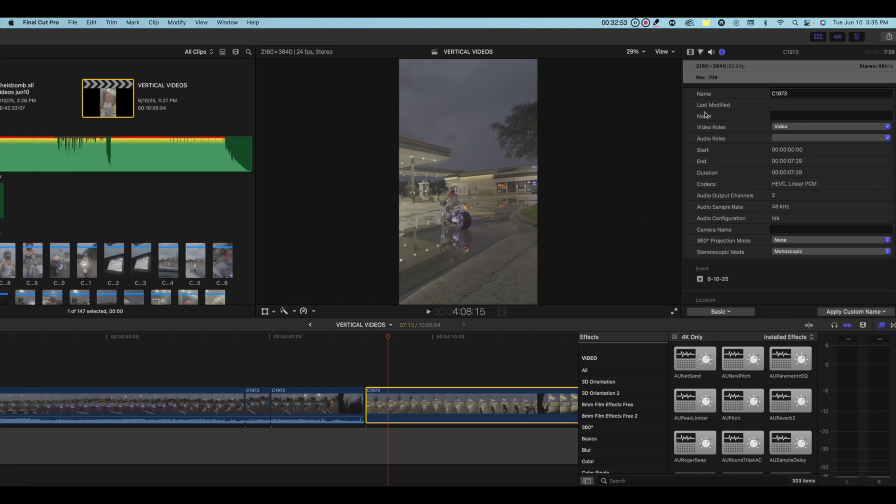
# Blade clip C1973 at two points around 4:09:06 to isolate a middle segment about 1:13 long
pyautogui.click(409, 368)
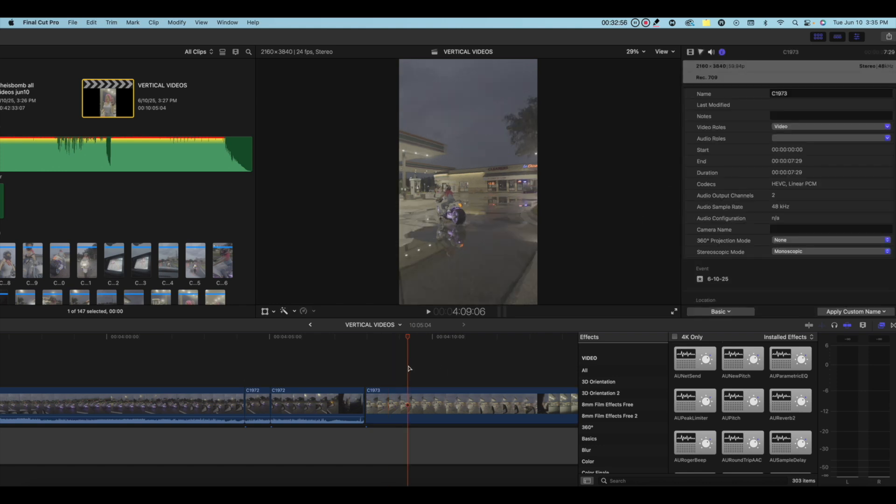
pyautogui.press('b')
pyautogui.click(402, 396)
pyautogui.click(453, 396)
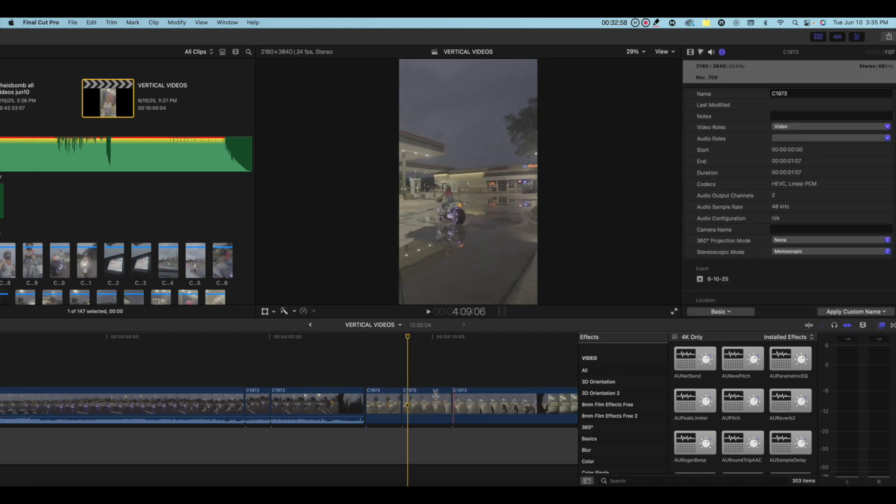
# Select the middle C1973 segment and retime it to a custom speed rate of 50%
pyautogui.press('a')
pyautogui.click(416, 384)
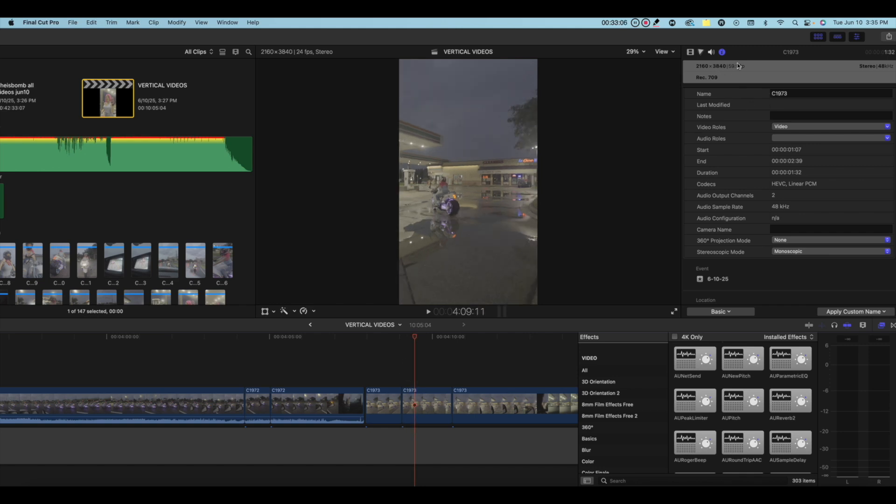
pyautogui.click(419, 398)
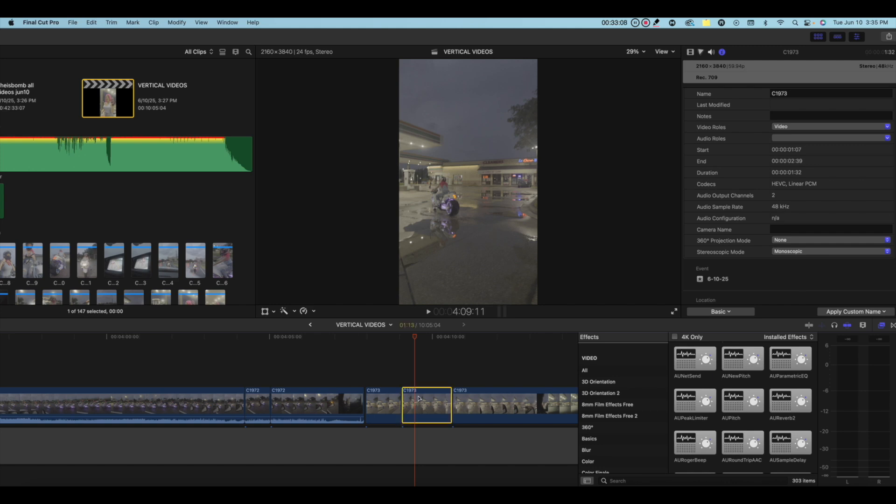
pyautogui.click(312, 311)
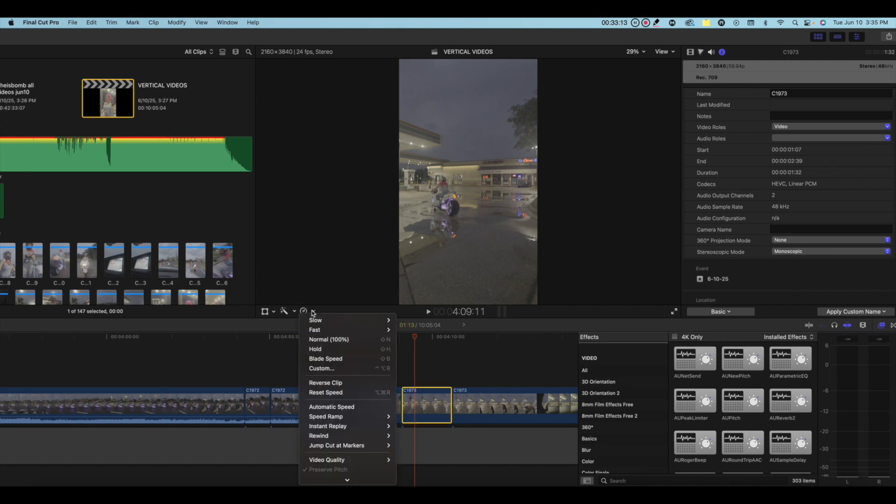
pyautogui.click(313, 312)
pyautogui.click(313, 311)
pyautogui.click(322, 368)
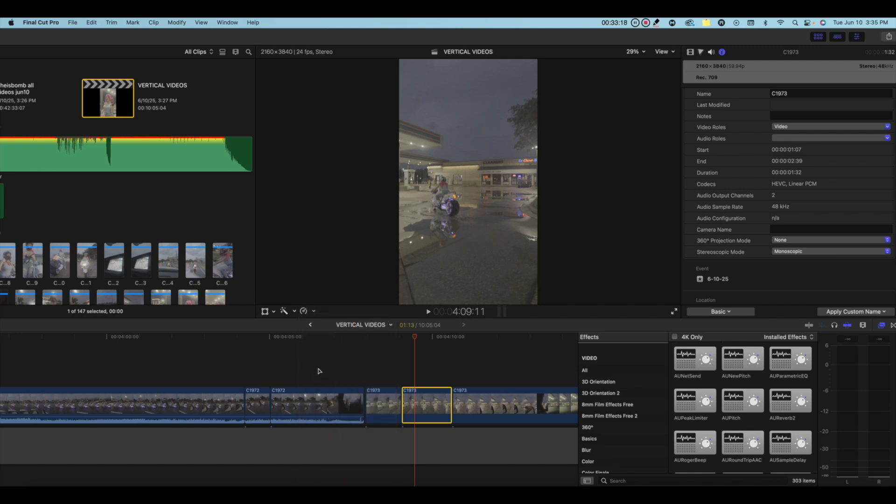
pyautogui.write('50')
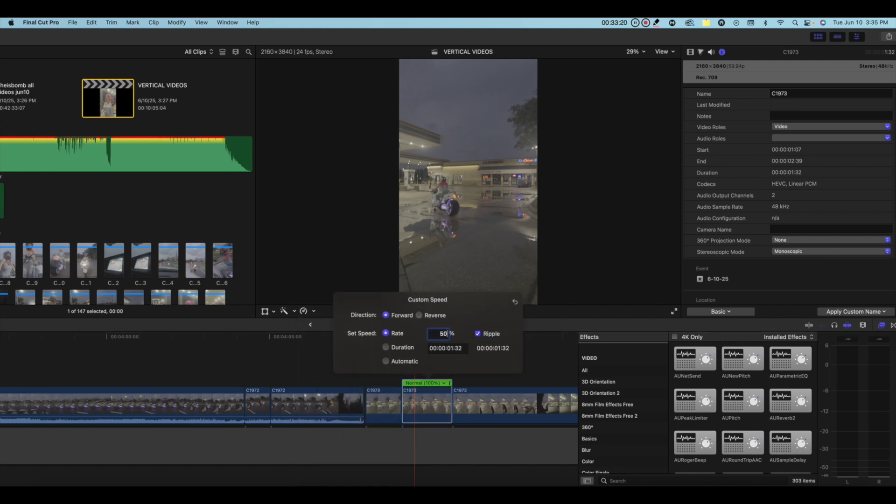
pyautogui.press('Return')
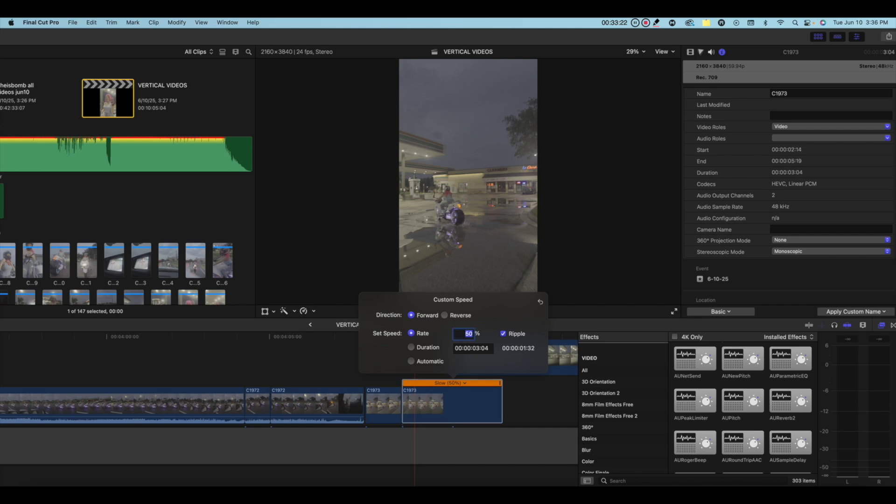
pyautogui.click(419, 380)
# Set the slowed C1973 segment's retiming video quality to Optical Flow and play it back
pyautogui.click(466, 382)
pyautogui.click(467, 383)
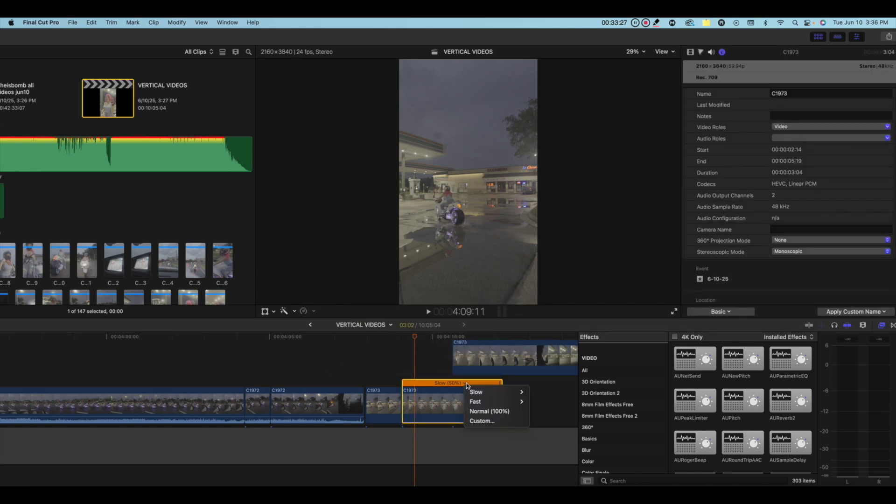
pyautogui.click(312, 308)
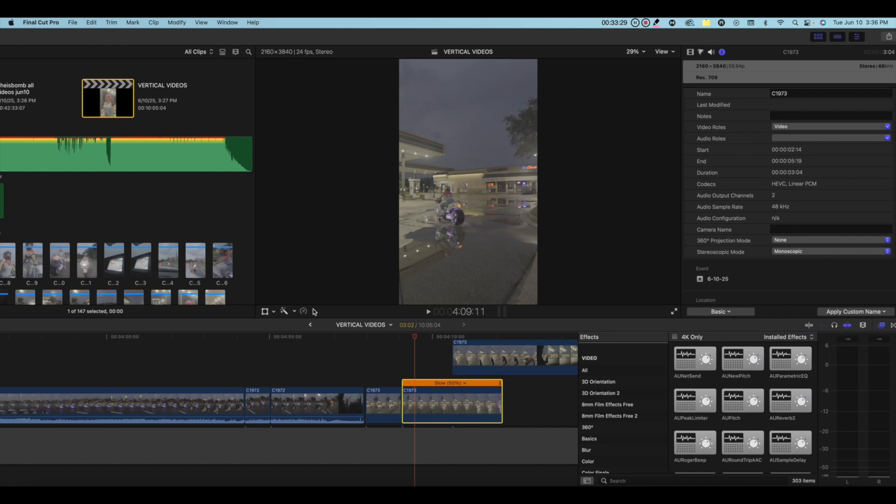
pyautogui.click(312, 309)
pyautogui.click(313, 311)
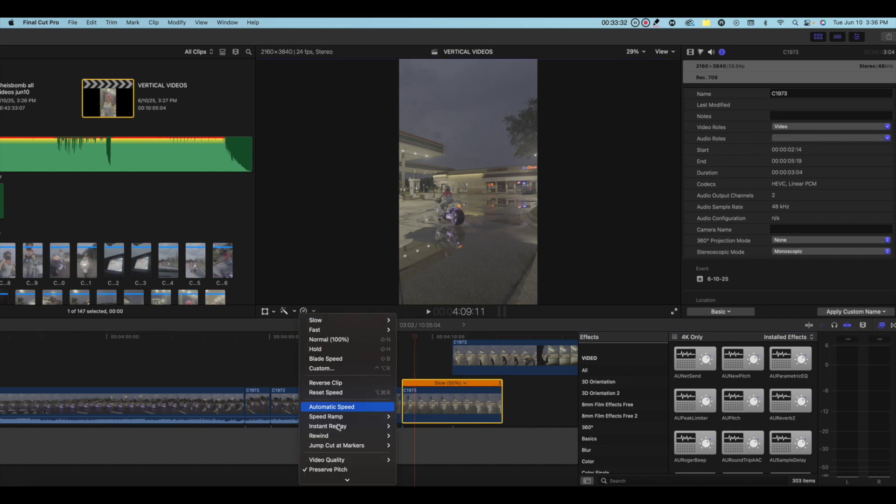
pyautogui.moveTo(331, 461)
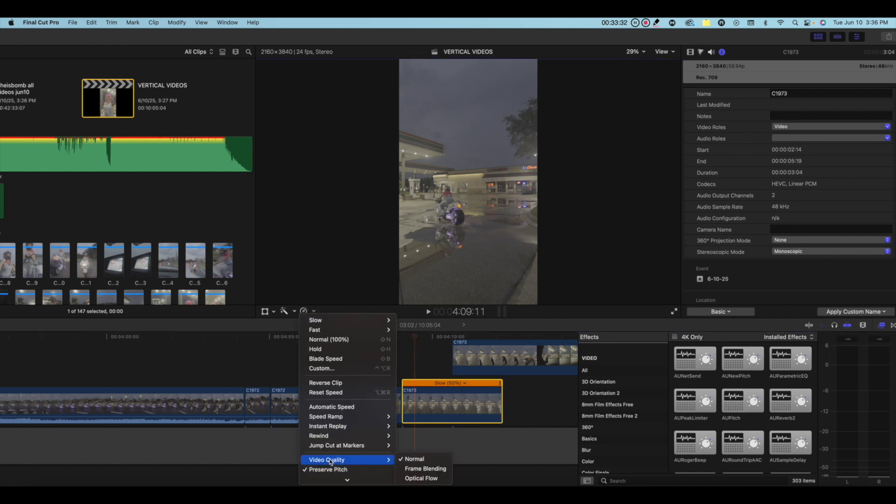
pyautogui.click(424, 478)
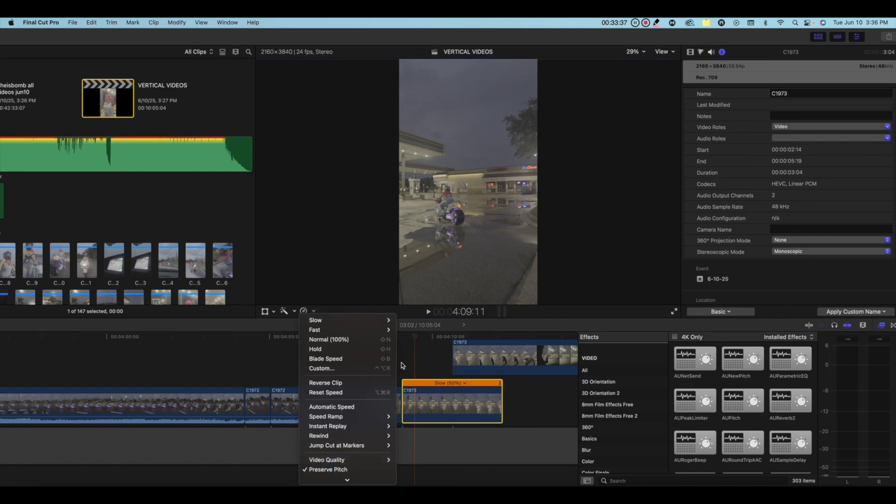
pyautogui.click(416, 366)
pyautogui.press('space')
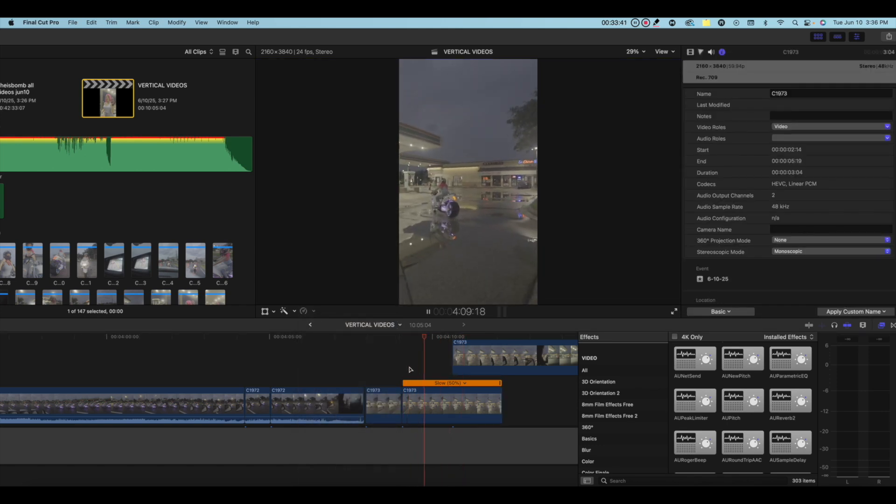
# Stop playback and return the slowed C1973 segment to Normal (100%) speed
pyautogui.press('space')
pyautogui.hotkey('shift', 'n')
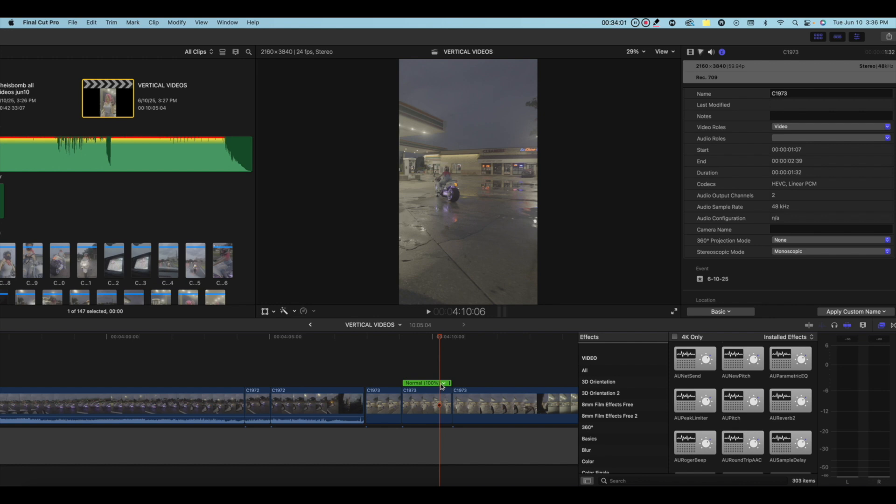
# Retime the middle C1973 segment again with a custom forward speed rate of 50%
pyautogui.click(313, 312)
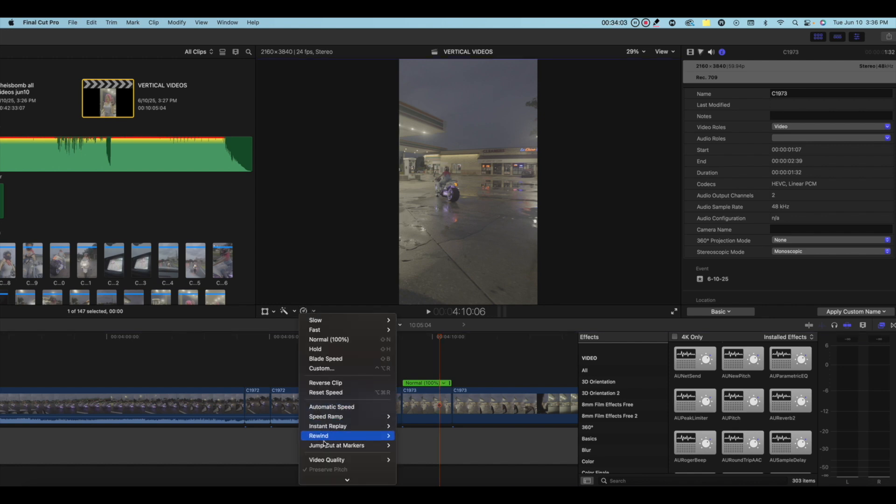
pyautogui.click(443, 384)
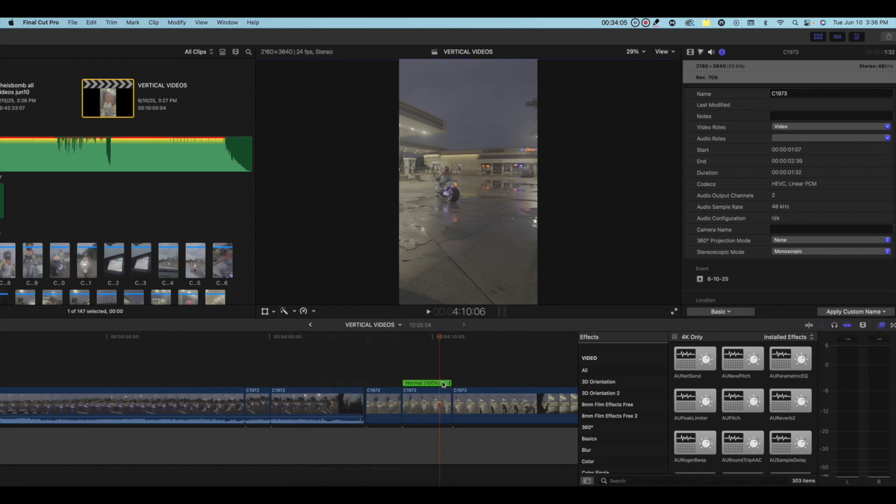
pyautogui.click(443, 385)
pyautogui.click(468, 421)
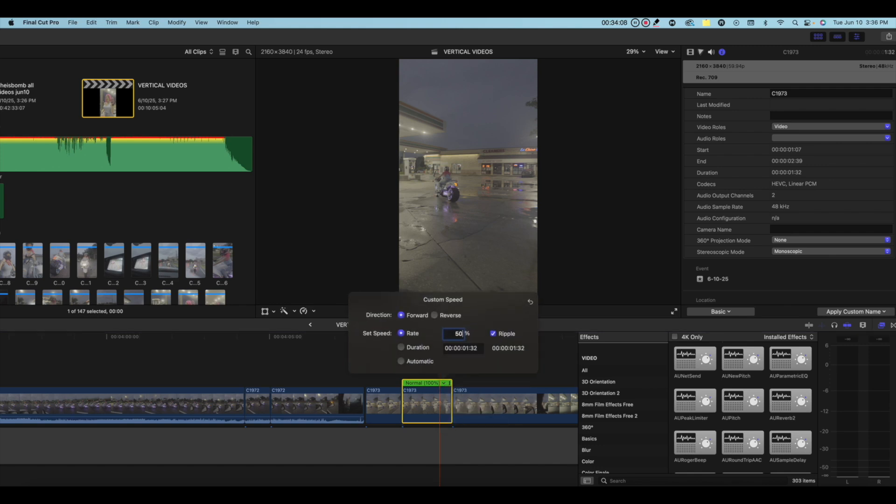
pyautogui.write('50')
pyautogui.press('Return')
# Apply Optical Flow video quality to the 50% C1973 segment and return it to Normal (100%) speed
pyautogui.click(314, 311)
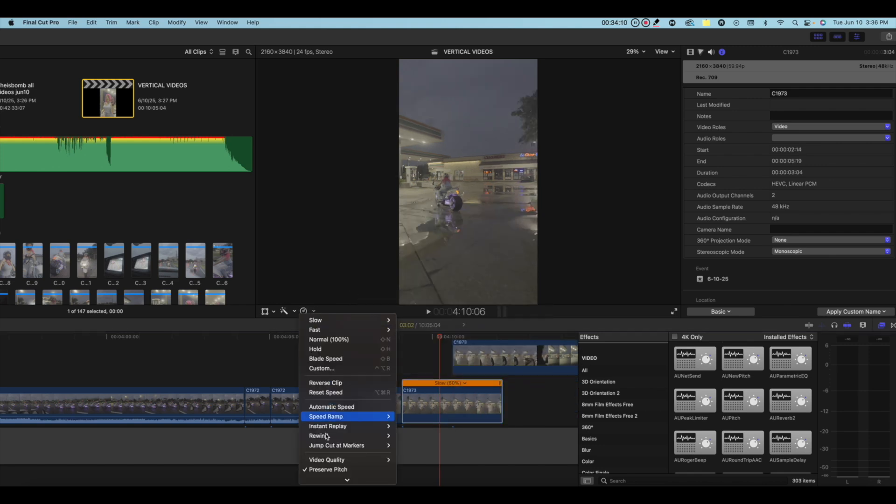
pyautogui.moveTo(355, 460)
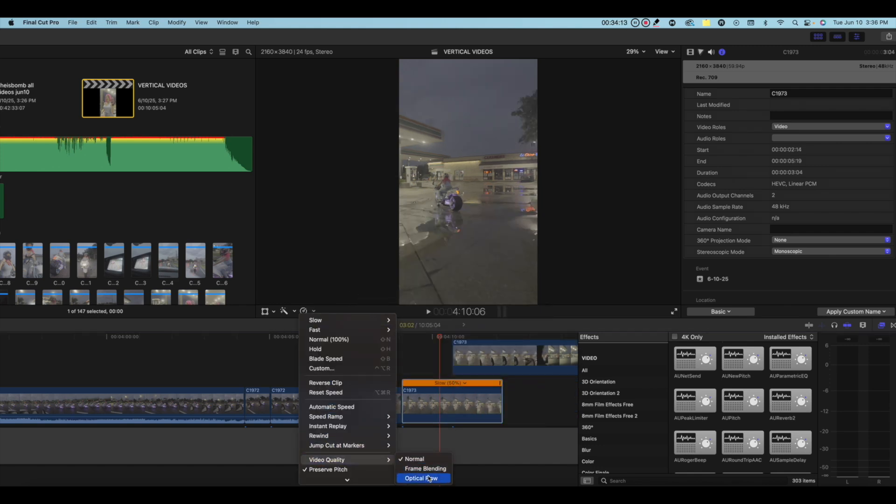
pyautogui.click(429, 478)
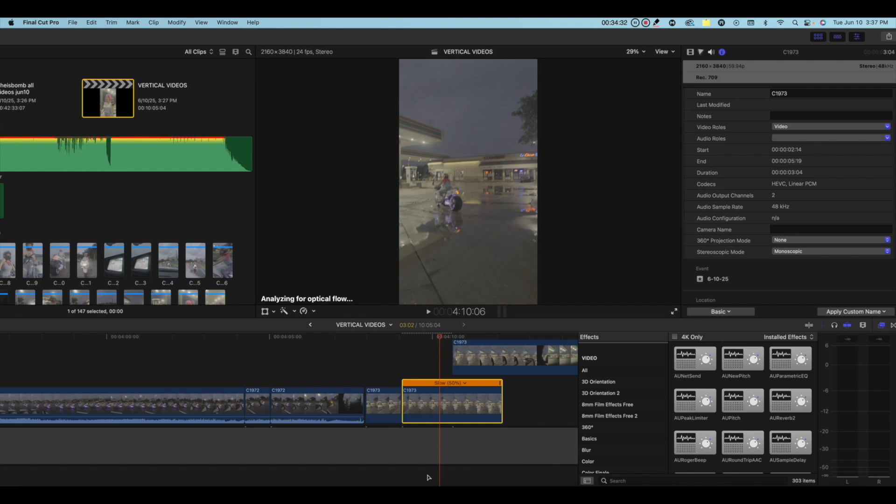
pyautogui.click(314, 311)
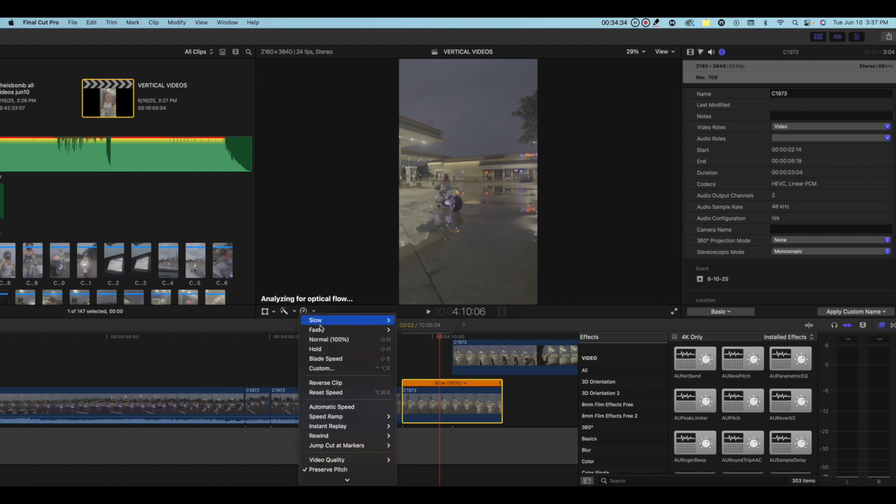
pyautogui.click(322, 340)
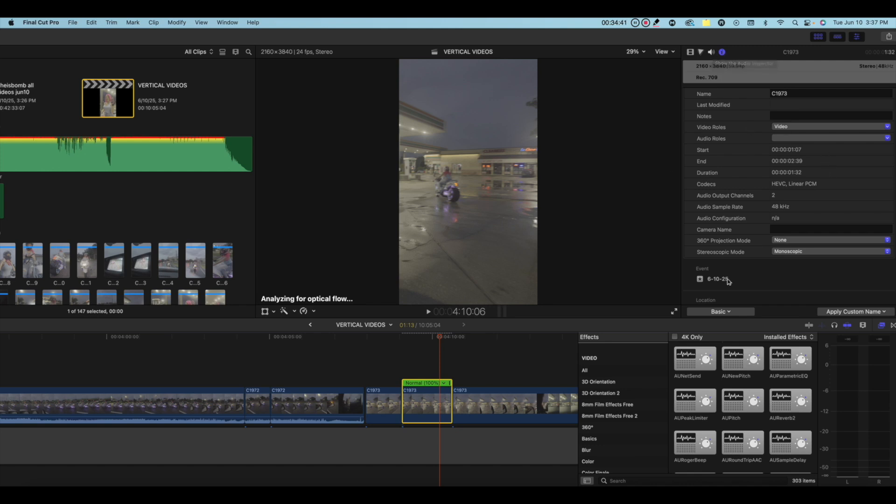
# Show the audio settings of the middle C1973 segment and adjust its volume slightly
pyautogui.click(711, 52)
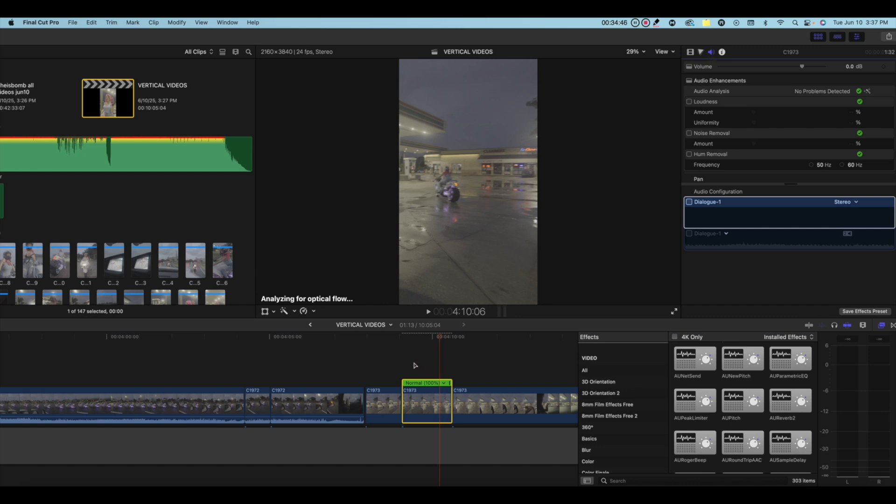
pyautogui.click(415, 365)
pyautogui.click(422, 397)
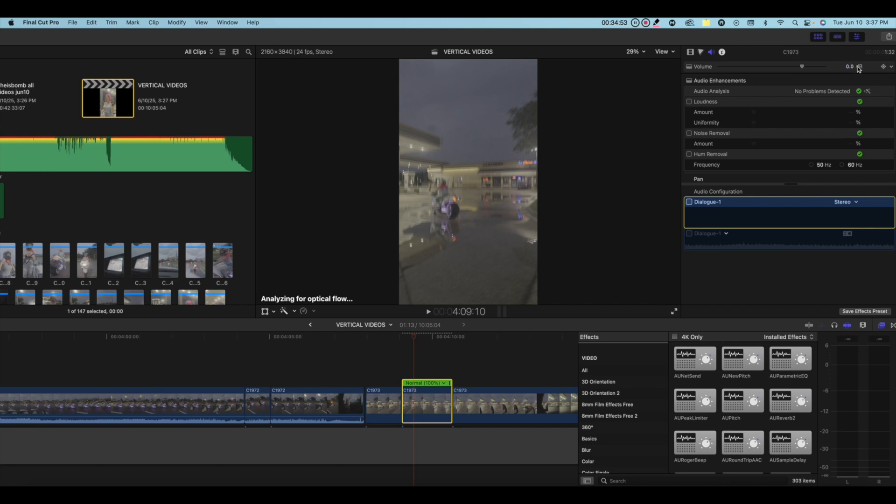
pyautogui.moveTo(802, 67)
pyautogui.mouseDown()
pyautogui.moveTo(754, 68)
pyautogui.moveTo(819, 70)
pyautogui.moveTo(804, 71)
pyautogui.mouseUp()
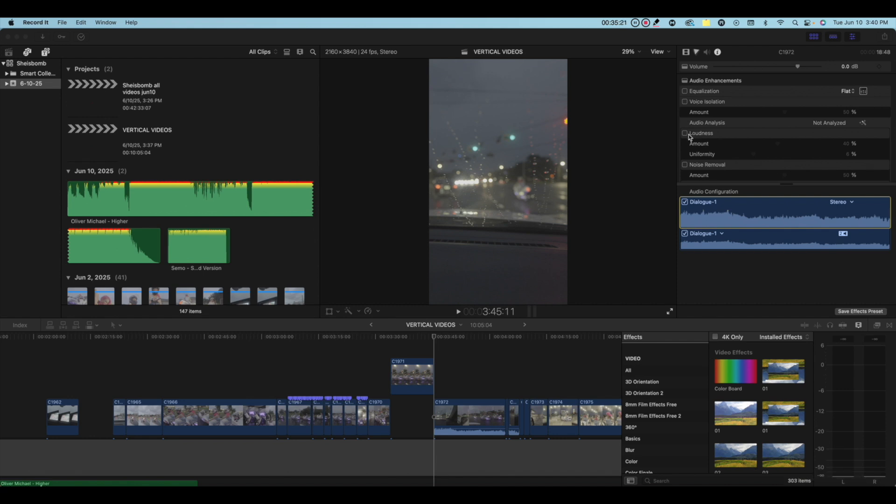
# Try noise removal with a slightly higher amount on clip C1972 and turn it back off
pyautogui.scroll(-5, 690, 136)
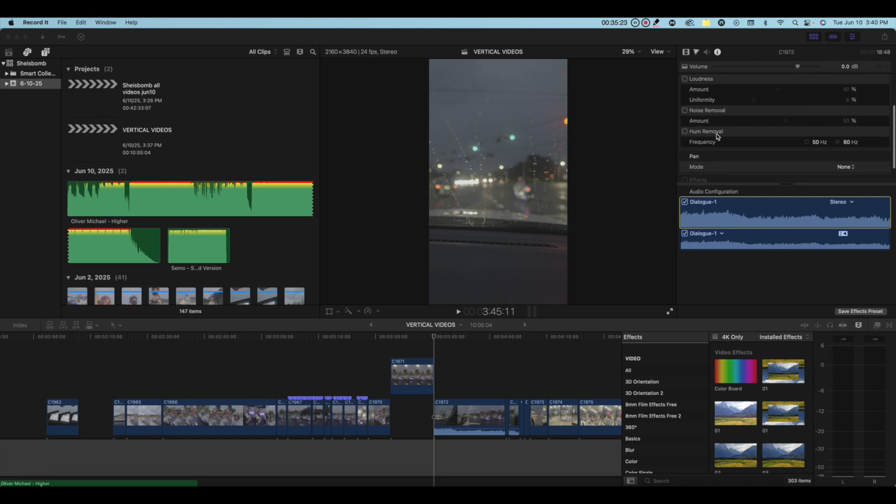
pyautogui.scroll(5, 718, 137)
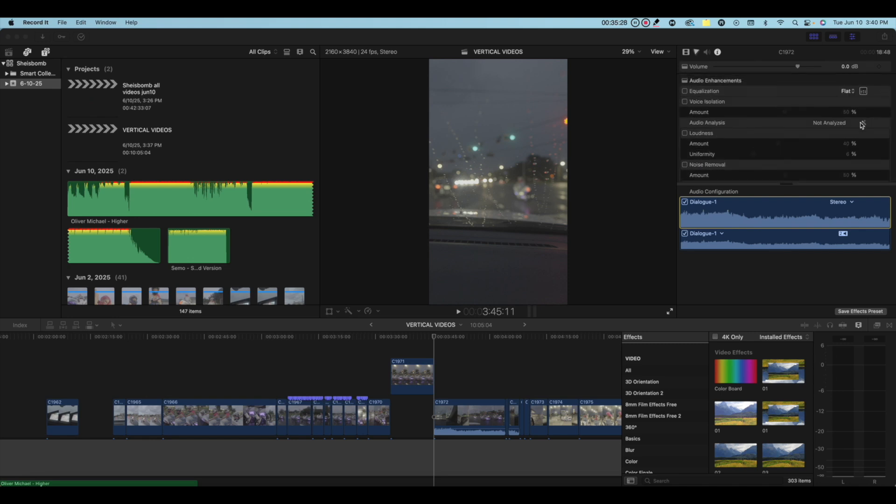
pyautogui.scroll(-5, 682, 154)
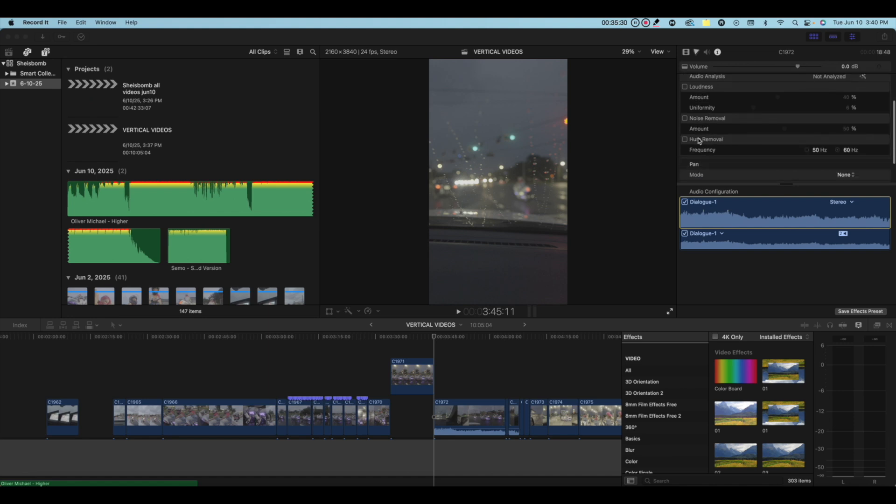
pyautogui.click(685, 116)
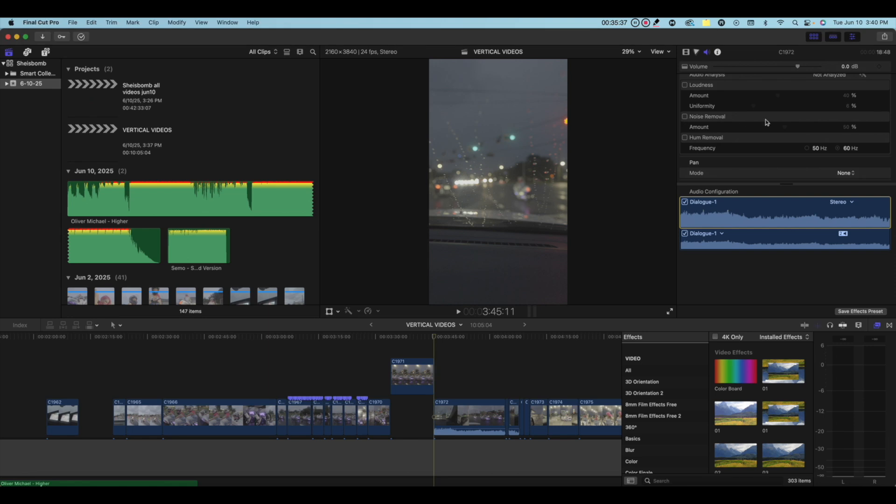
pyautogui.moveTo(786, 127)
pyautogui.mouseDown()
pyautogui.moveTo(807, 128)
pyautogui.moveTo(789, 127)
pyautogui.mouseUp()
pyautogui.click(685, 117)
pyautogui.scroll(-2, 690, 137)
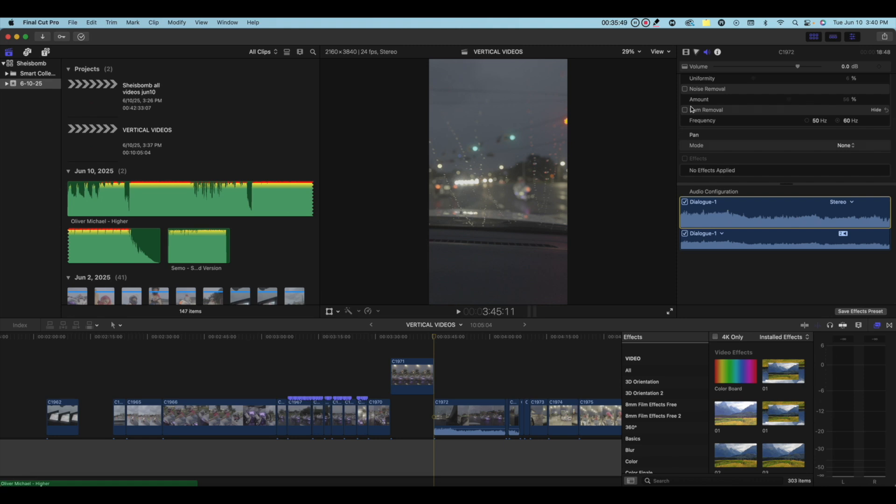
pyautogui.scroll(5, 721, 145)
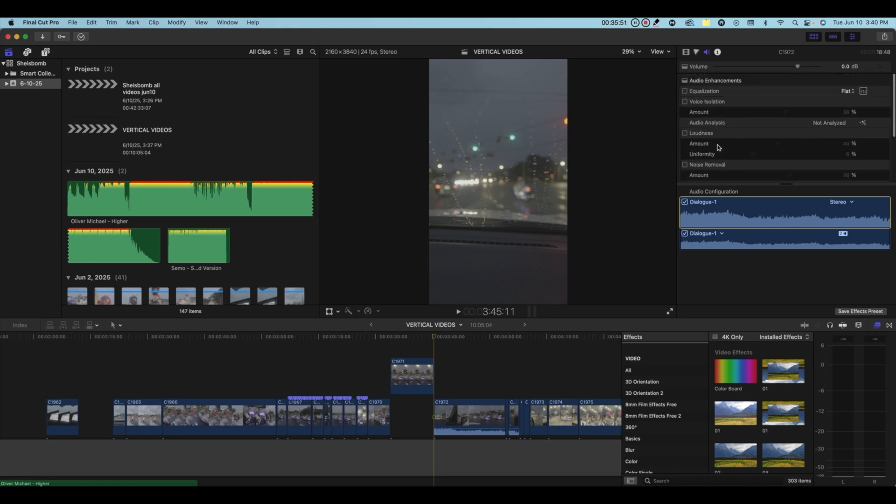
# Show the color correction controls and select clip C1975 with the playhead at 4:31:23
pyautogui.click(699, 51)
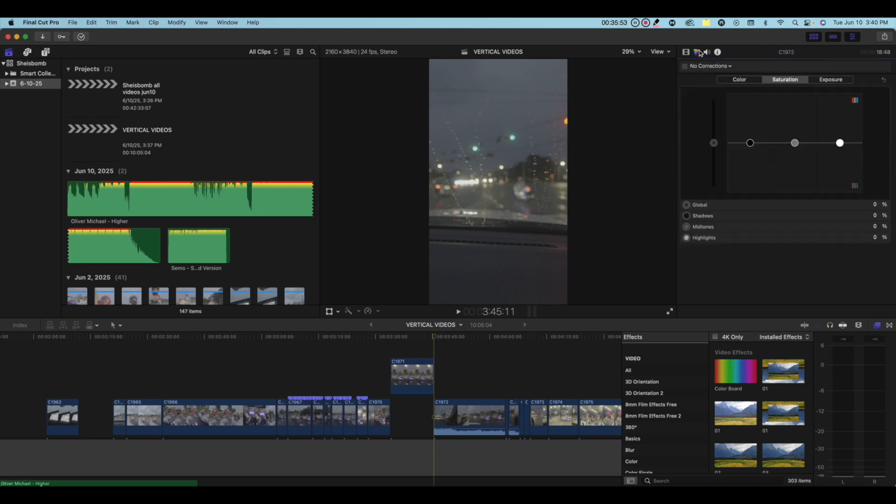
pyautogui.click(473, 371)
pyautogui.click(552, 374)
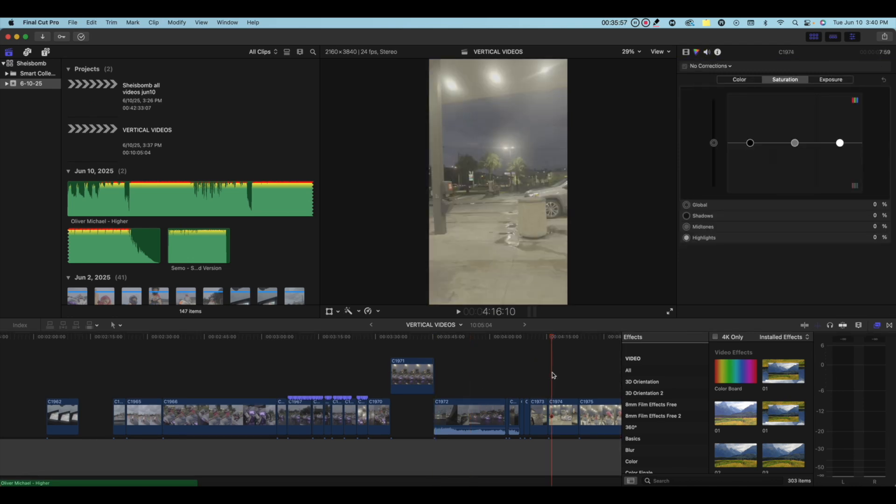
pyautogui.hscroll(5, 552, 375)
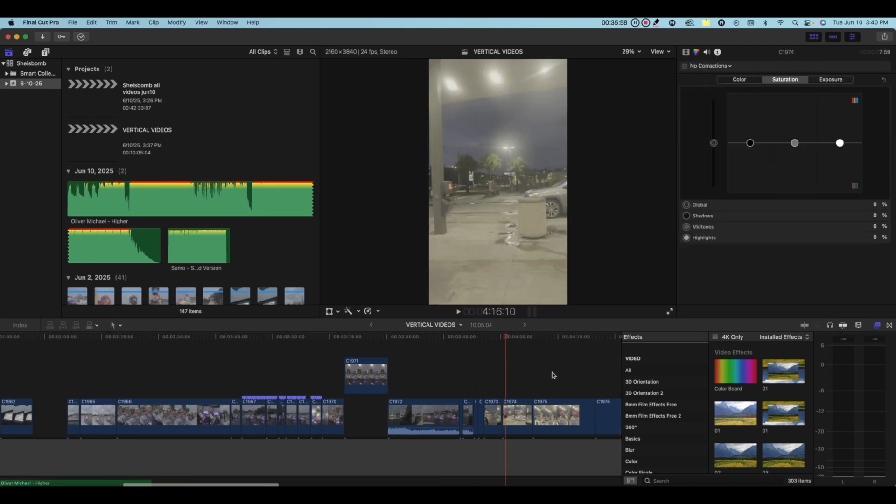
pyautogui.click(480, 378)
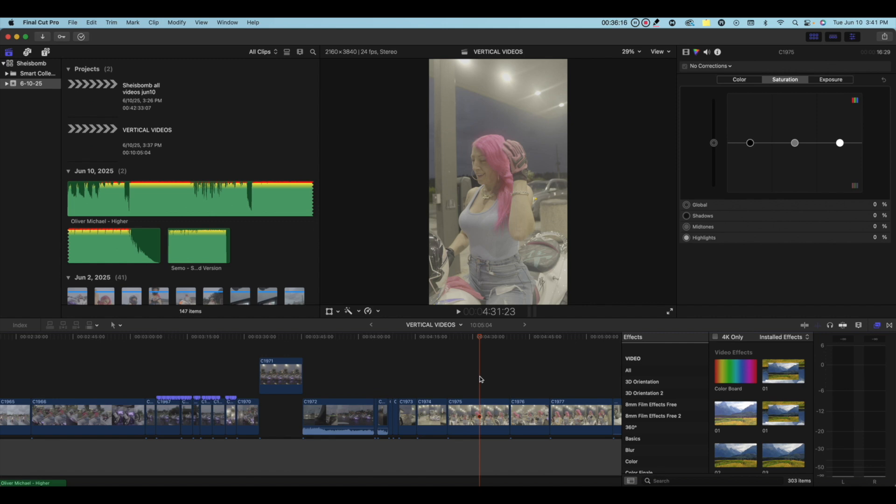
pyautogui.click(471, 422)
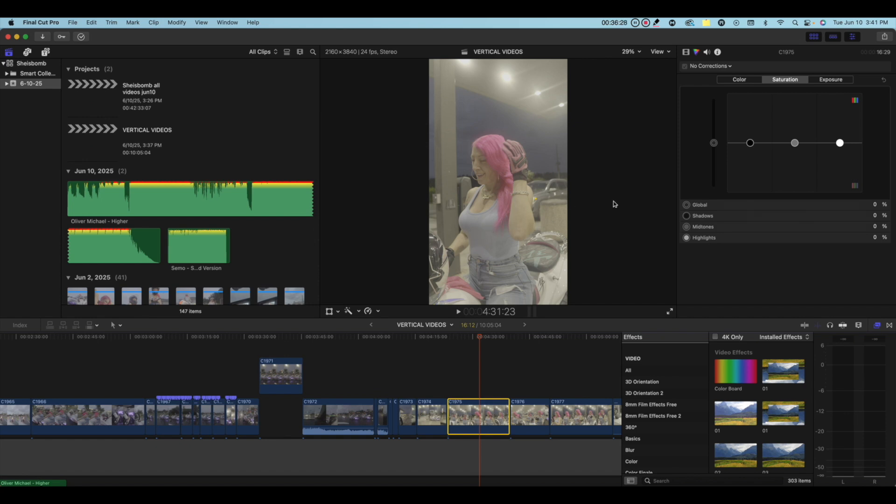
# Set clip C1975's Color Board exposure to 20% highlights, 13% midtones, -43% shadows and 6% global
pyautogui.click(834, 81)
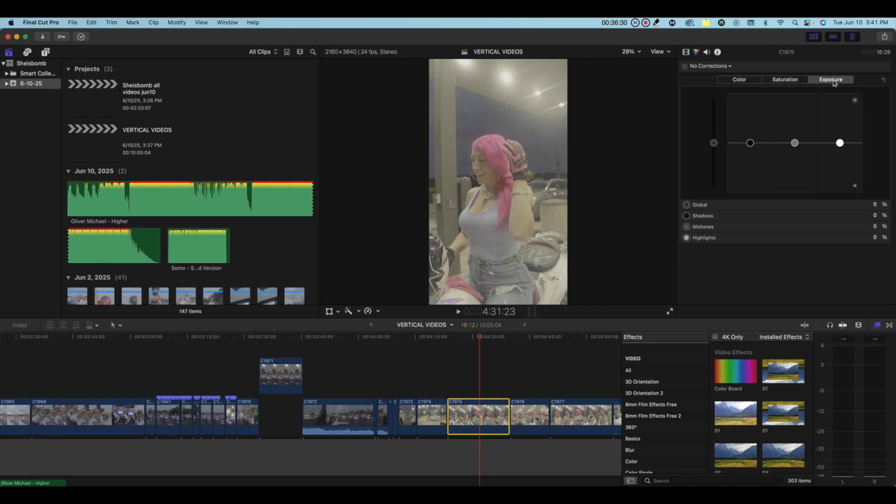
pyautogui.moveTo(795, 143); pyautogui.dragTo(838, 134)
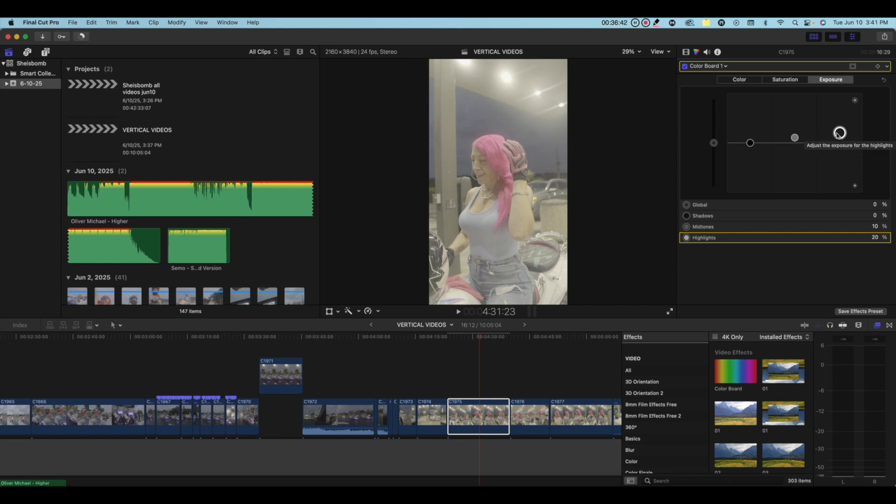
pyautogui.moveTo(795, 138); pyautogui.dragTo(795, 138)
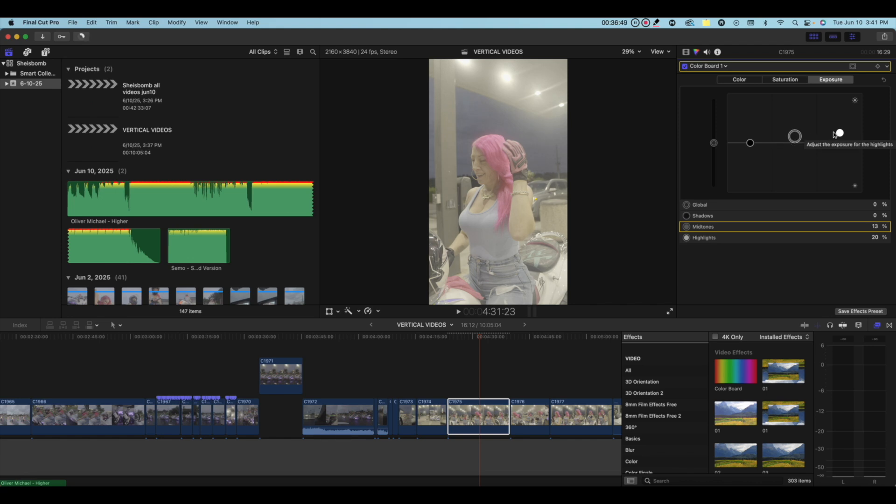
pyautogui.click(750, 144)
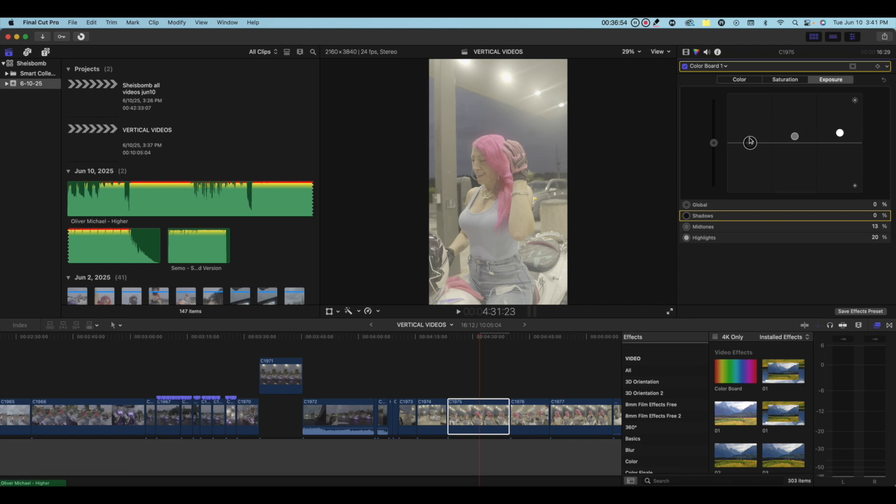
pyautogui.moveTo(750, 143); pyautogui.dragTo(750, 165)
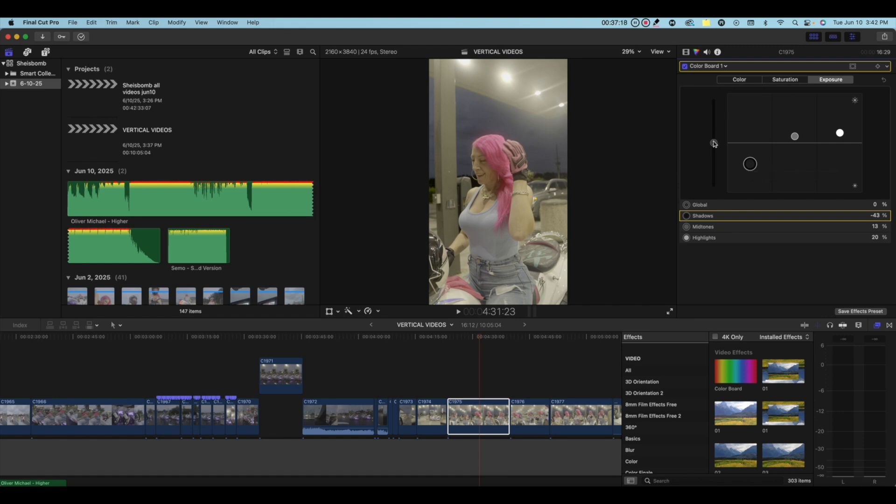
pyautogui.moveTo(714, 143)
pyautogui.mouseDown()
pyautogui.moveTo(712, 135)
pyautogui.moveTo(713, 142)
pyautogui.mouseUp()
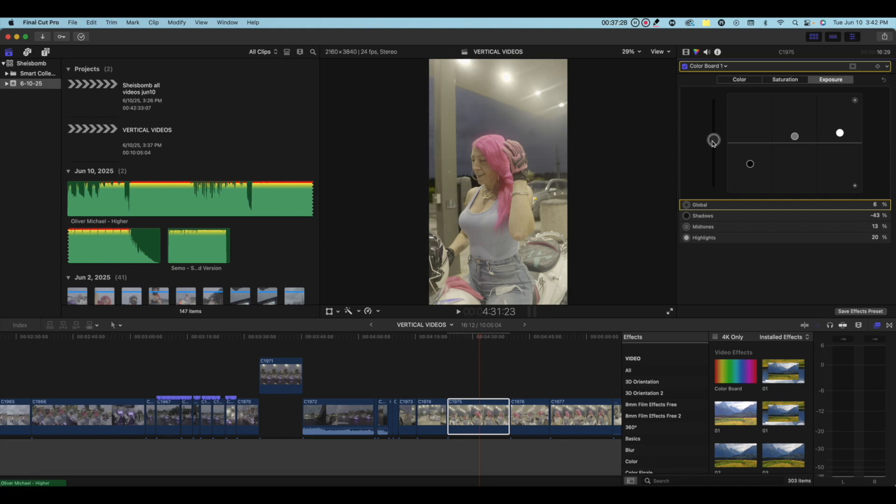
# Refine clip C1975's exposure to 17% midtones, 21% highlights and -63% shadows
pyautogui.moveTo(796, 137); pyautogui.dragTo(795, 135)
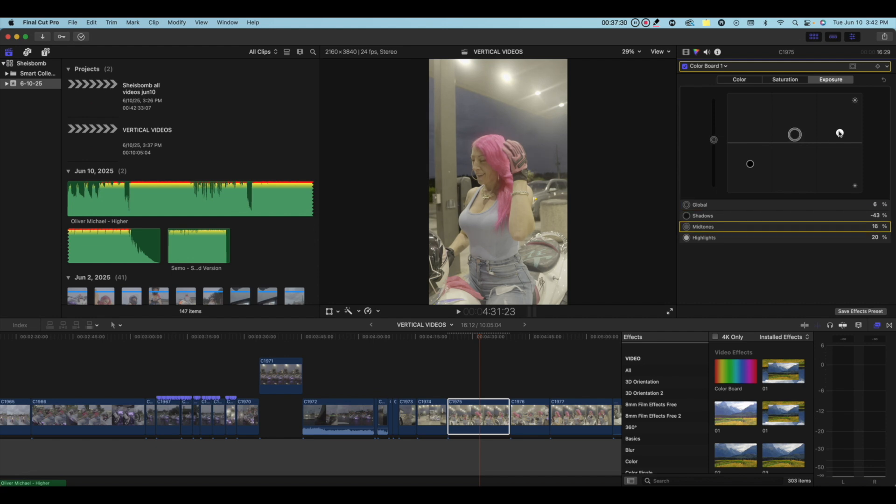
pyautogui.click(840, 133)
pyautogui.moveTo(751, 165)
pyautogui.mouseDown()
pyautogui.moveTo(750, 143)
pyautogui.moveTo(749, 181)
pyautogui.moveTo(749, 151)
pyautogui.moveTo(750, 168)
pyautogui.mouseUp()
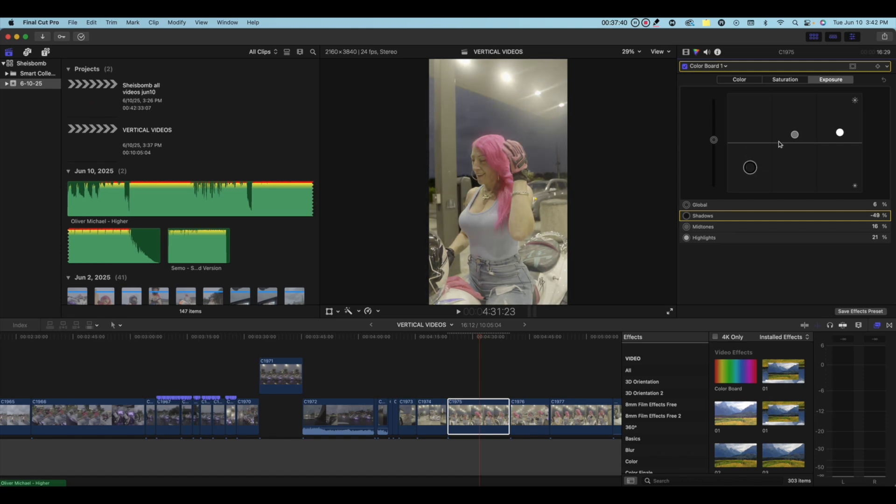
pyautogui.click(795, 136)
pyautogui.moveTo(794, 136); pyautogui.dragTo(840, 132)
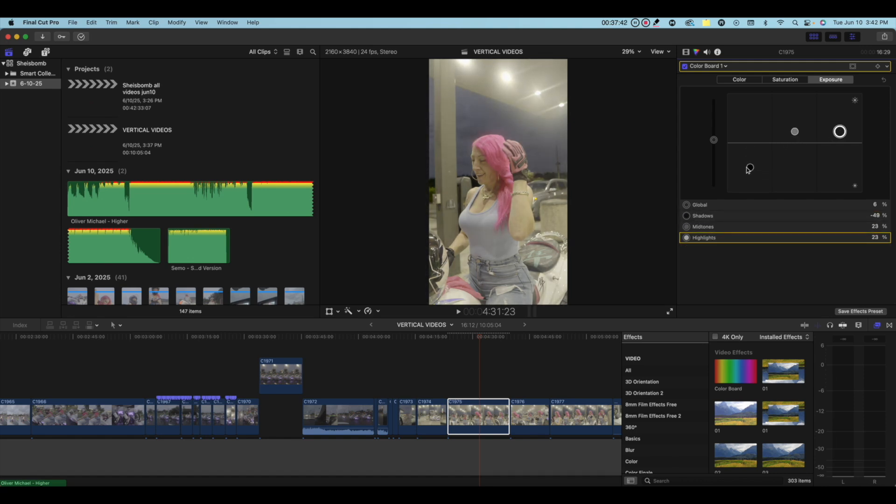
pyautogui.moveTo(750, 169)
pyautogui.mouseDown()
pyautogui.moveTo(748, 145)
pyautogui.moveTo(750, 174)
pyautogui.mouseUp()
pyautogui.moveTo(795, 132); pyautogui.dragTo(843, 133)
pyautogui.moveTo(750, 172); pyautogui.dragTo(750, 175)
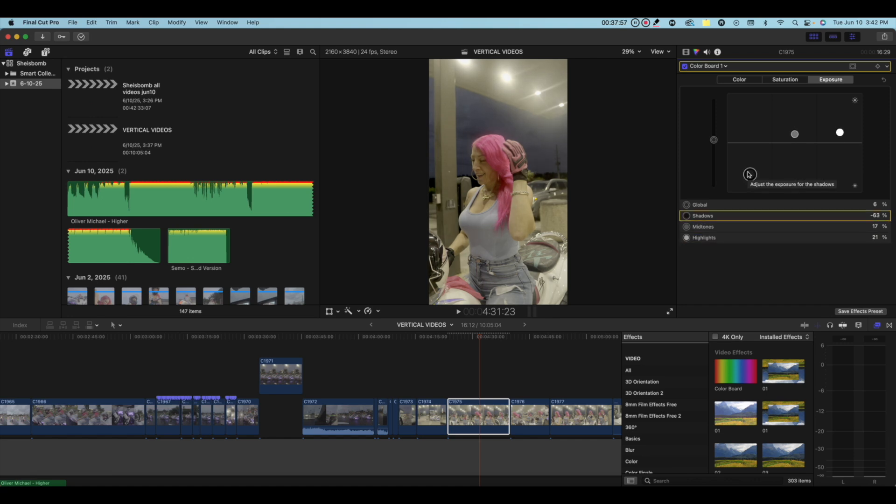
# Set clip C1975's saturation to 38% global, 38% shadows, 45% midtones and 48% highlights, and its global color to 105° at -2%
pyautogui.click(790, 81)
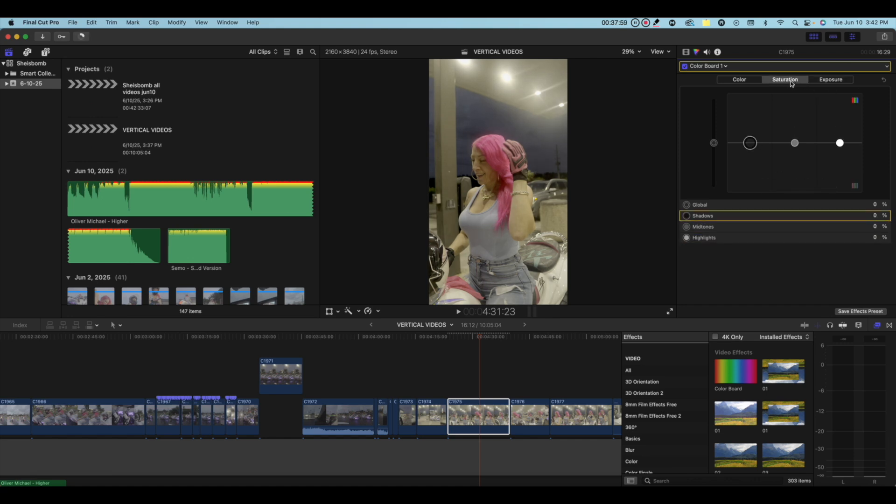
pyautogui.click(714, 144)
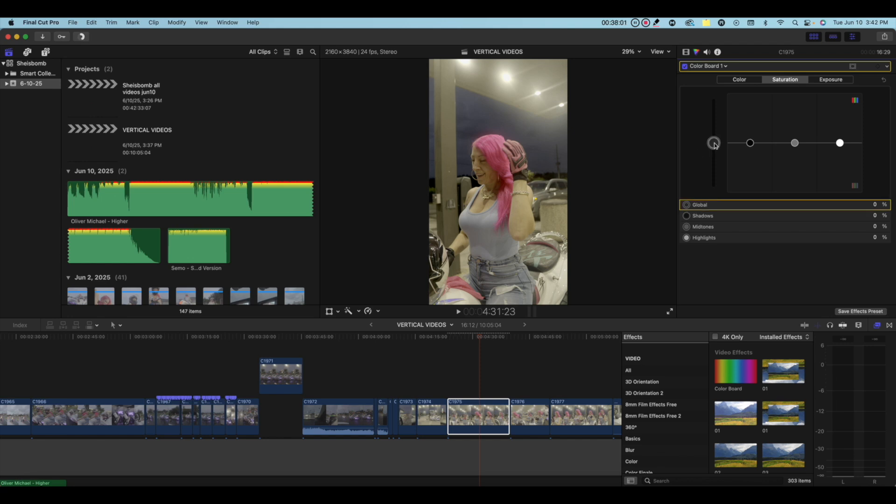
pyautogui.moveTo(714, 144); pyautogui.dragTo(750, 124)
pyautogui.click(795, 143)
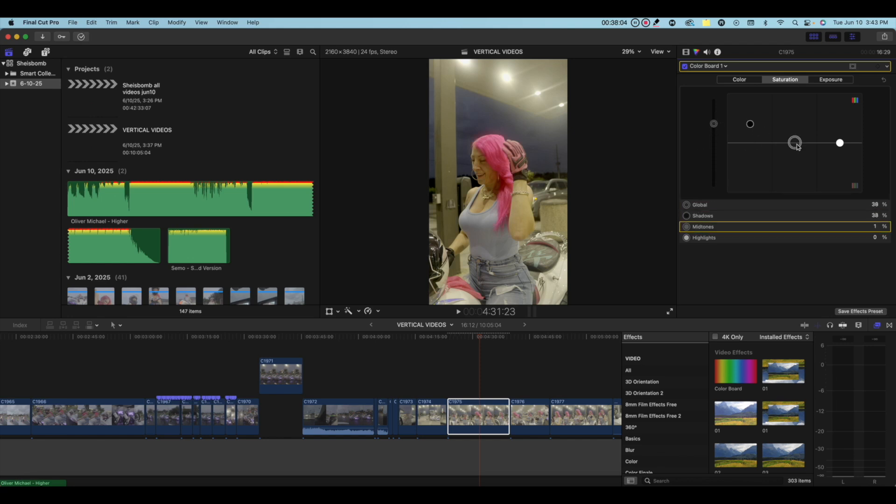
pyautogui.moveTo(798, 147); pyautogui.dragTo(797, 123)
pyautogui.moveTo(840, 144); pyautogui.dragTo(833, 124)
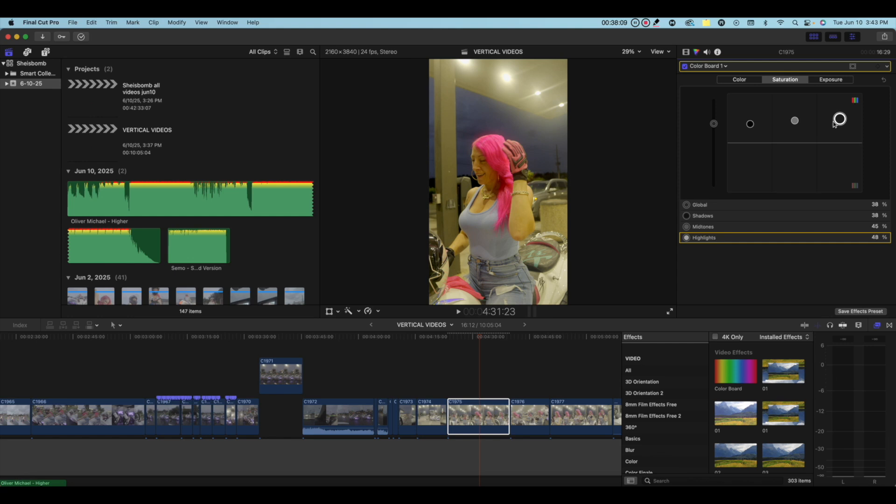
pyautogui.click(740, 80)
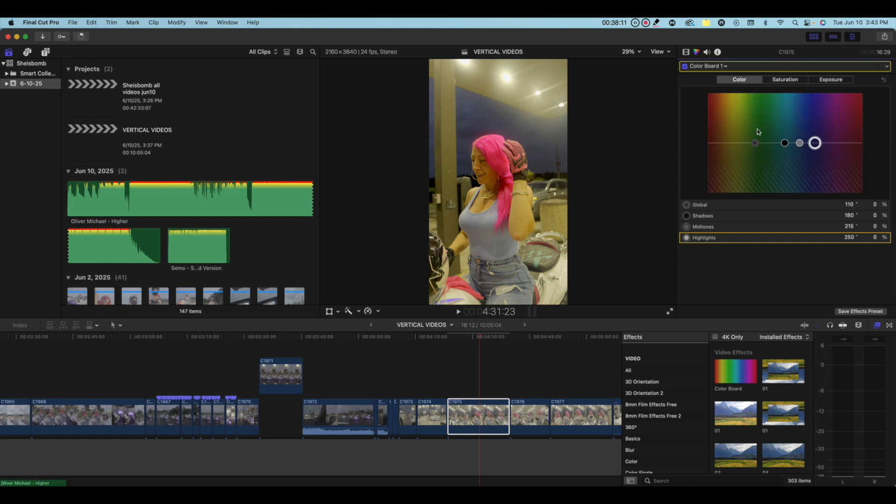
pyautogui.moveTo(756, 143); pyautogui.dragTo(751, 144)
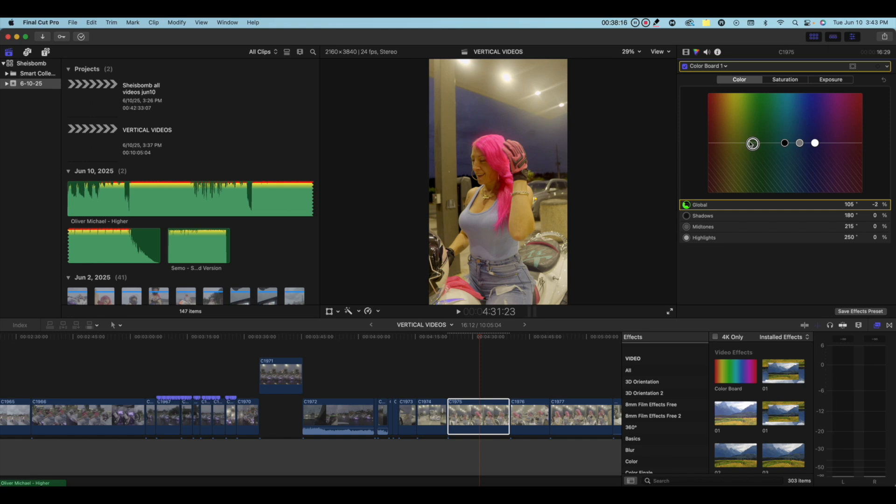
# Check clip C1975 at several frames and compare it with Color Board 1 turned off and on
pyautogui.click(491, 384)
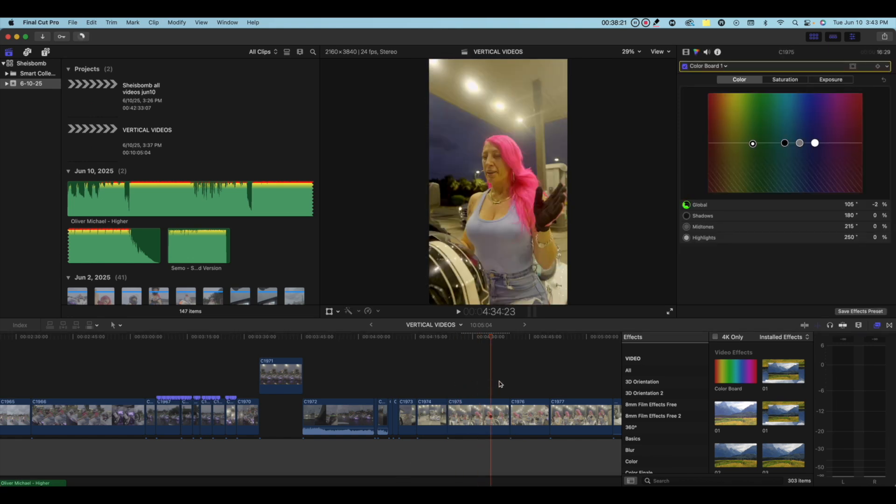
pyautogui.click(469, 383)
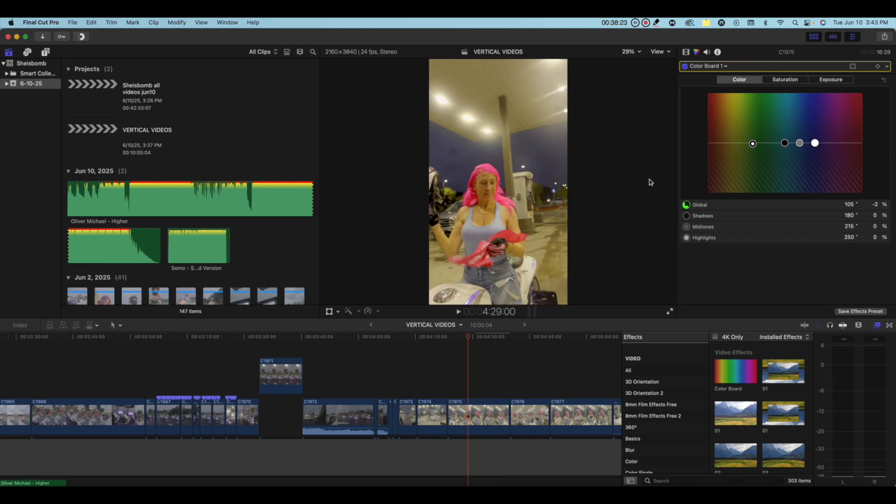
pyautogui.click(470, 413)
pyautogui.click(483, 391)
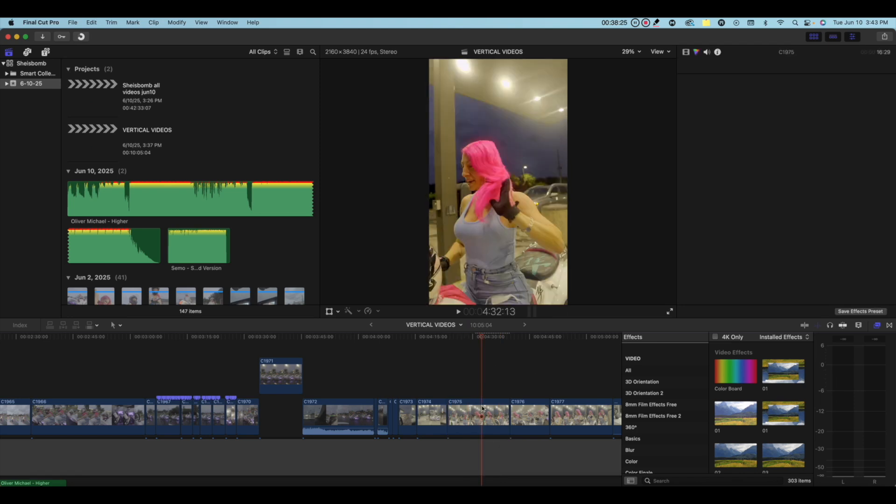
pyautogui.click(484, 409)
pyautogui.click(685, 66)
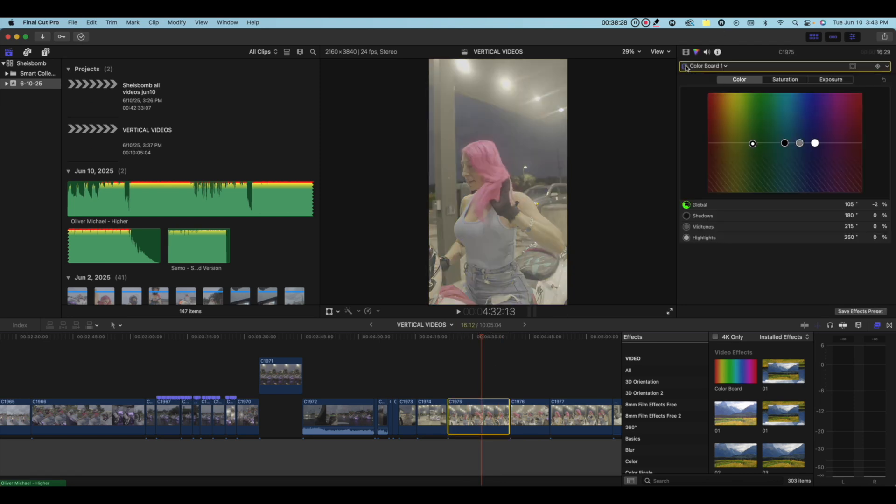
pyautogui.click(685, 66)
pyautogui.click(686, 66)
pyautogui.click(685, 67)
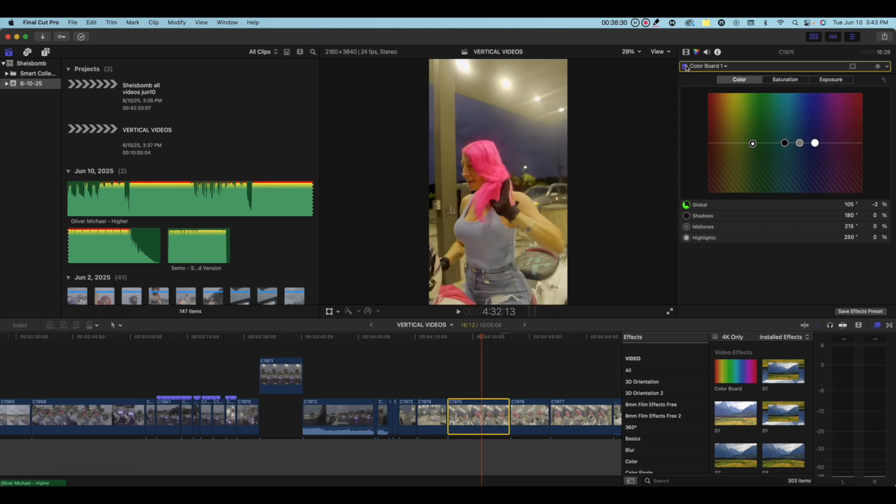
# Set clip C1975's Color Board 1 midtone saturation to 31% and global exposure to 7%
pyautogui.moveTo(800, 143); pyautogui.dragTo(795, 124)
pyautogui.click(799, 80)
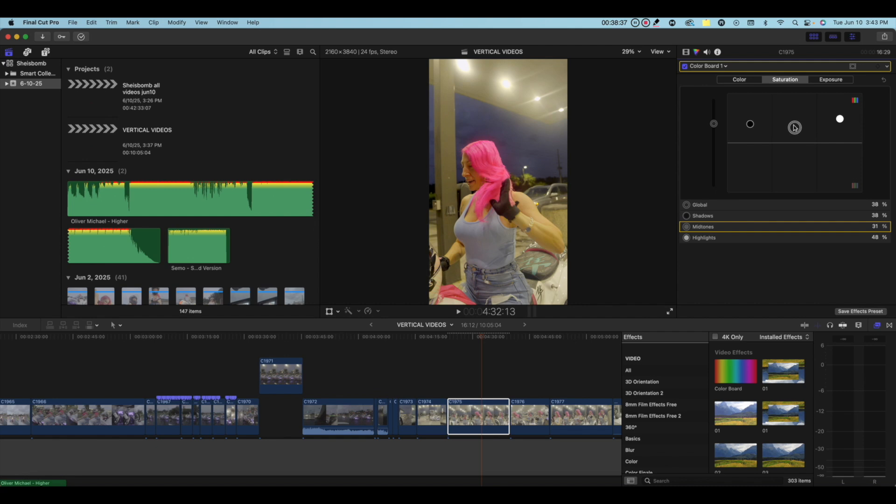
pyautogui.click(835, 120)
pyautogui.click(831, 80)
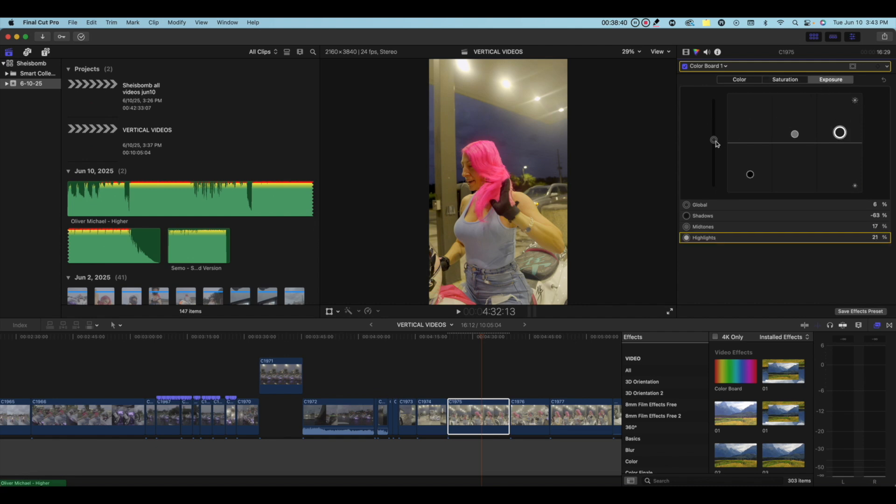
pyautogui.moveTo(713, 139); pyautogui.dragTo(713, 140)
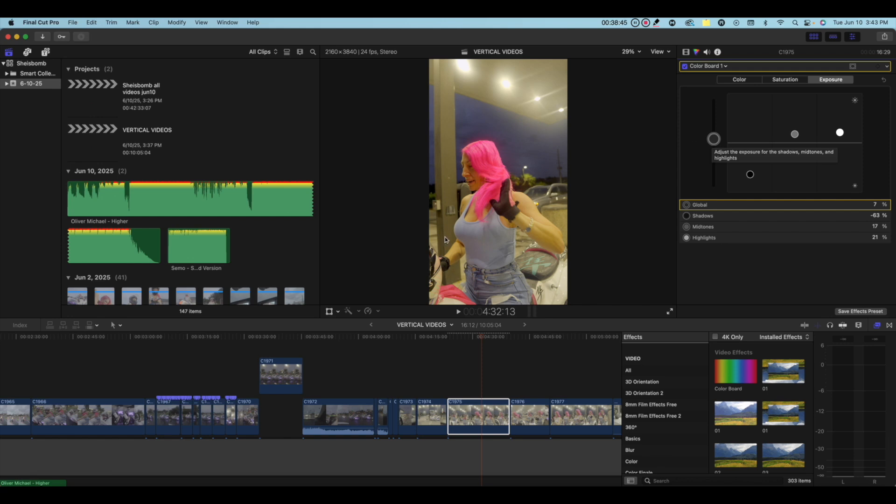
# Add a second Color Board to clip C1975, view Color Board 1, and return to Color Board 2
pyautogui.doubleClick(737, 370)
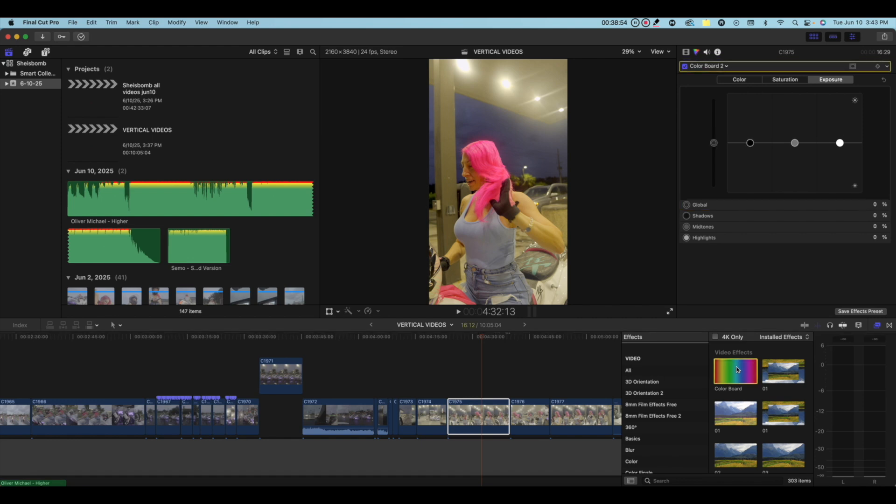
pyautogui.click(727, 66)
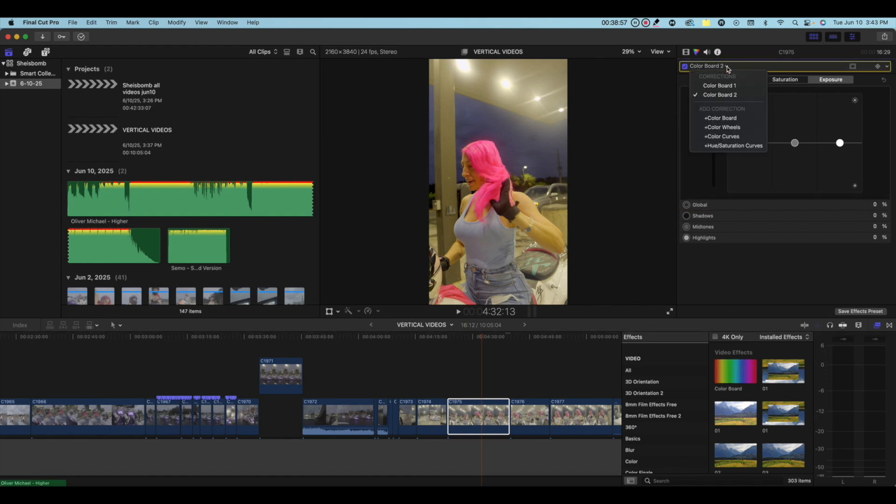
pyautogui.click(722, 86)
pyautogui.click(726, 66)
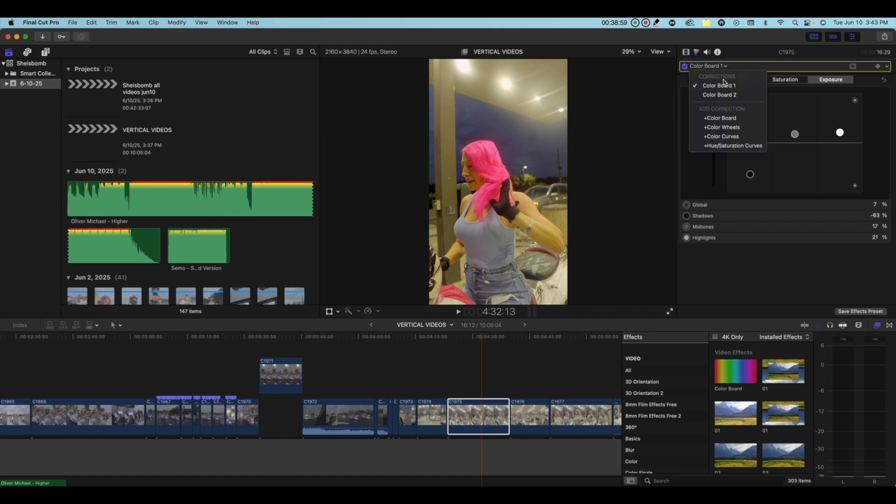
pyautogui.click(722, 95)
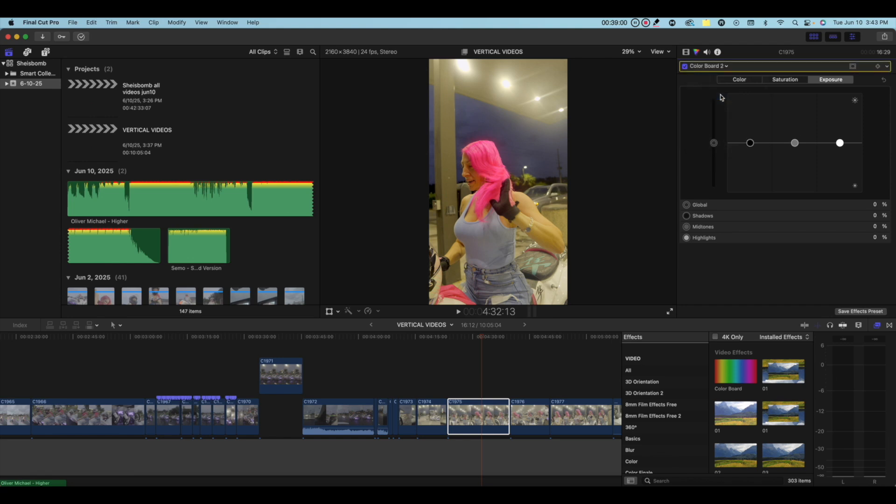
# Add a color mask to Color Board 2 and sample the woman's pink hair in the viewer
pyautogui.click(888, 66)
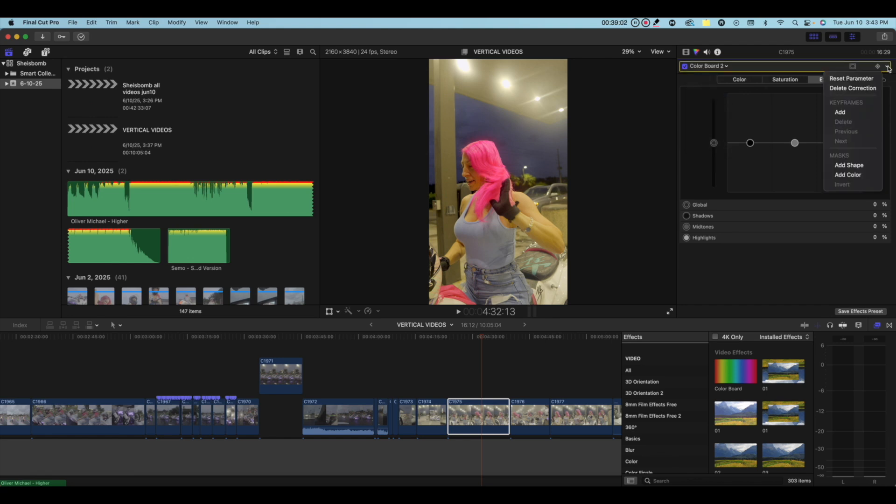
pyautogui.click(851, 175)
pyautogui.click(492, 159)
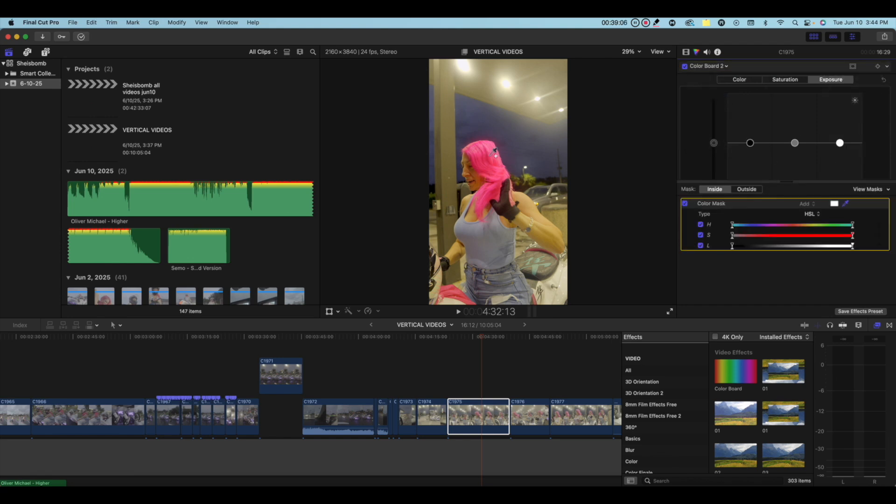
pyautogui.moveTo(493, 156); pyautogui.dragTo(490, 142)
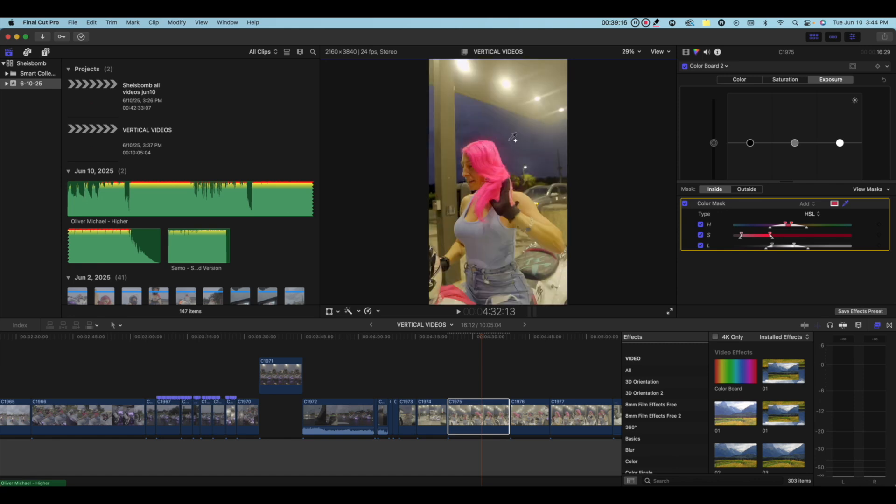
# Set the masked pink hair's saturation in Color Board 2 to 23% global, 15% shadows and 7% midtones
pyautogui.click(785, 79)
pyautogui.moveTo(713, 143); pyautogui.dragTo(797, 141)
pyautogui.moveTo(715, 129); pyautogui.dragTo(715, 134)
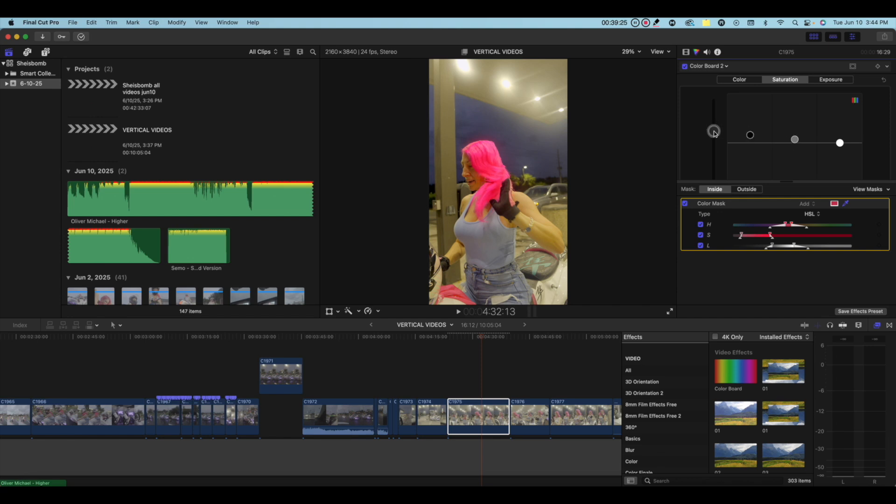
# Compare clip C1975 with Color Board 2 turned off and on, and review its saturation values
pyautogui.click(685, 67)
pyautogui.click(685, 67)
pyautogui.click(685, 67)
pyautogui.click(685, 67)
pyautogui.scroll(-3, 771, 106)
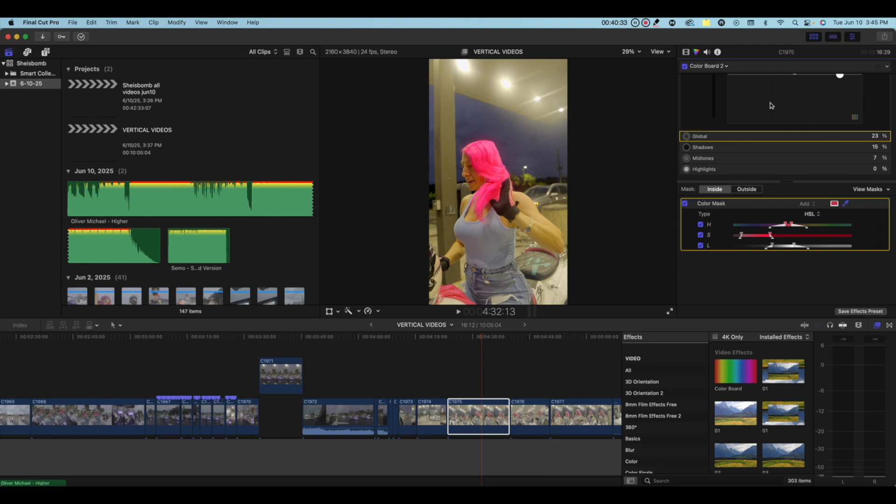
pyautogui.scroll(3, 772, 105)
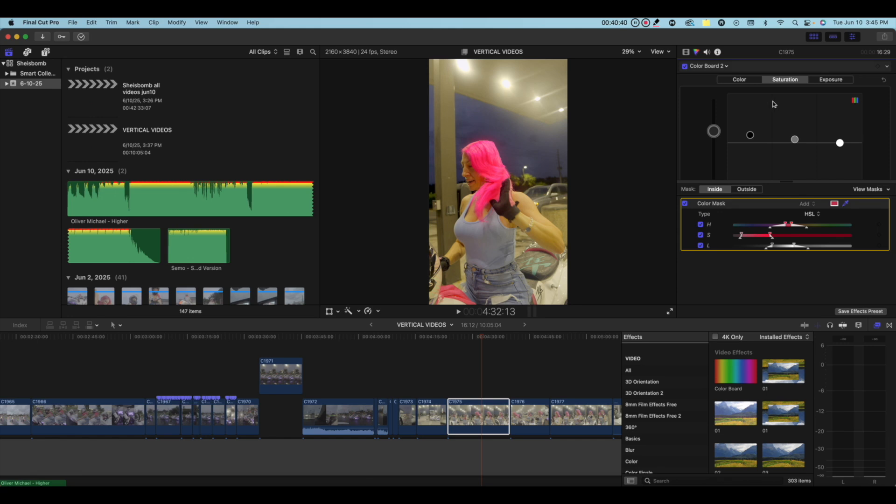
# Select clip C1976 with the playhead at 4:43:20, search the effects for "col" and apply ColorFinale
pyautogui.click(525, 377)
pyautogui.click(530, 417)
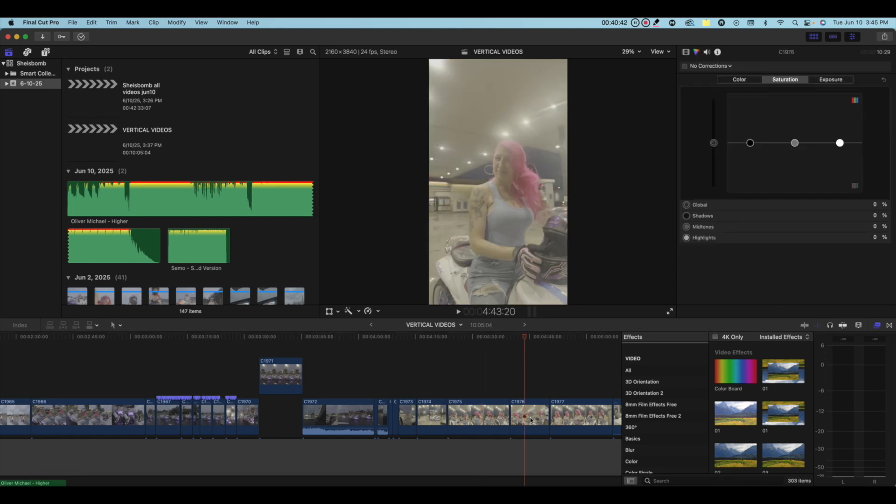
pyautogui.hscroll(5, 540, 386)
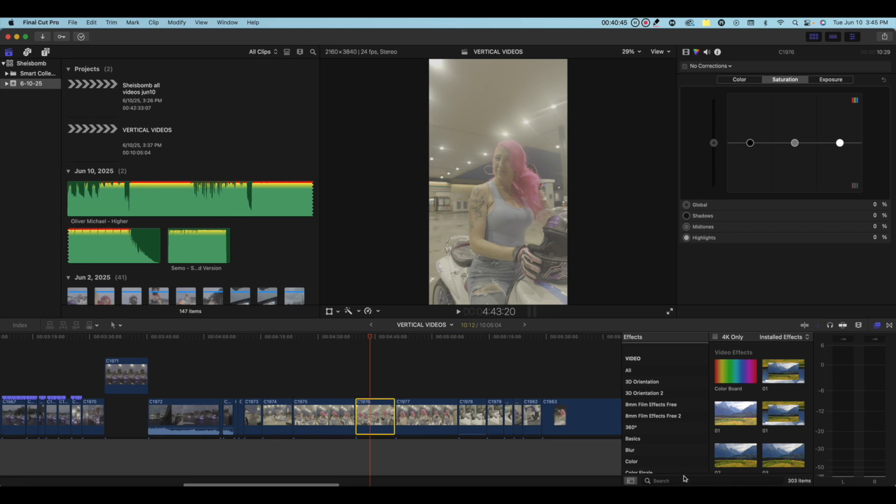
pyautogui.click(668, 481)
pyautogui.write('dol')
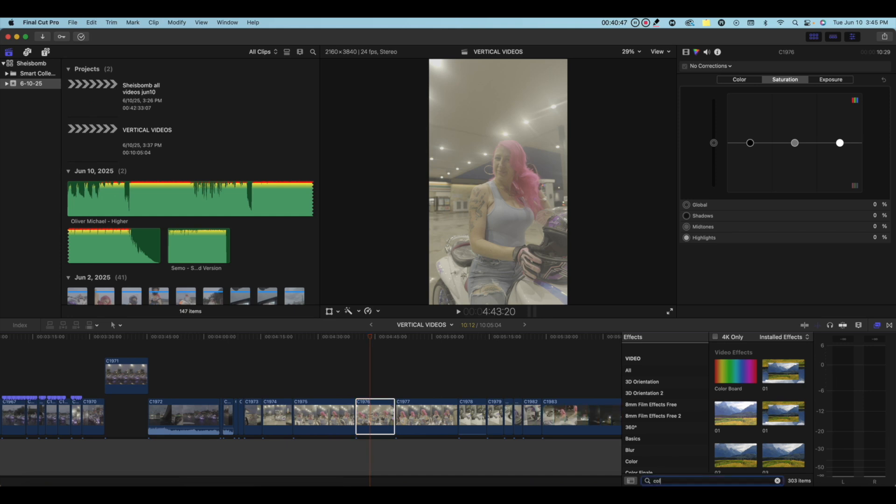
pyautogui.scroll(-2, 765, 430)
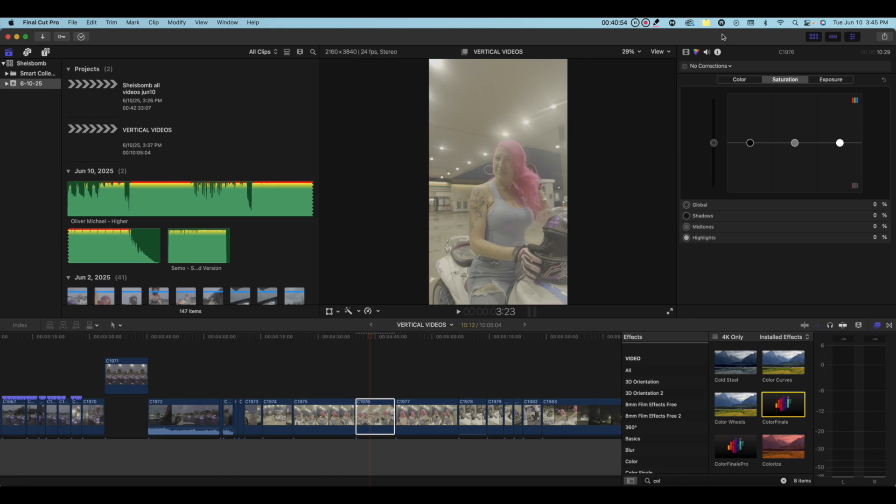
# Open the layer editor of clip C1976's ColorFinale effect and add a Color Wheels layer
pyautogui.click(685, 53)
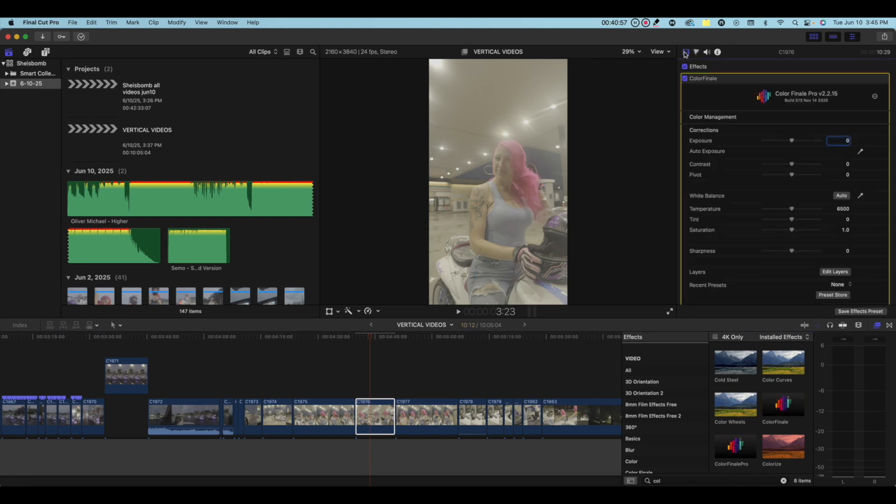
pyautogui.moveTo(721, 80)
pyautogui.scroll(-2, 836, 239)
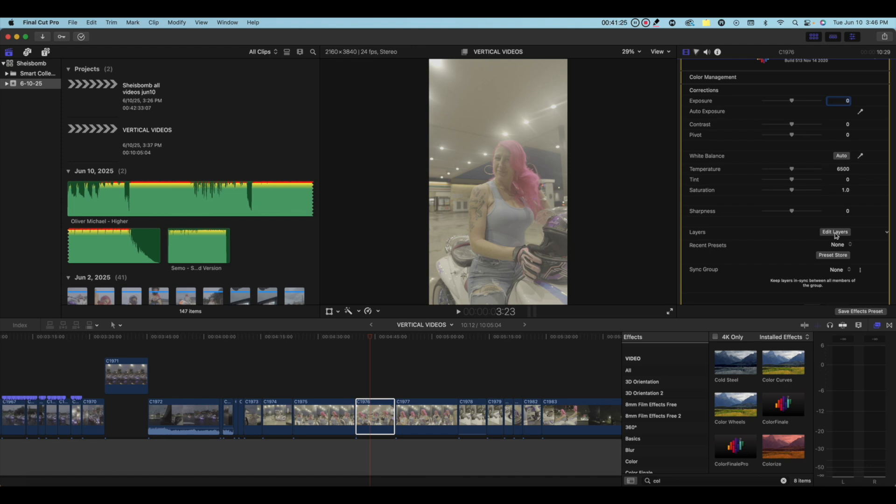
pyautogui.click(835, 232)
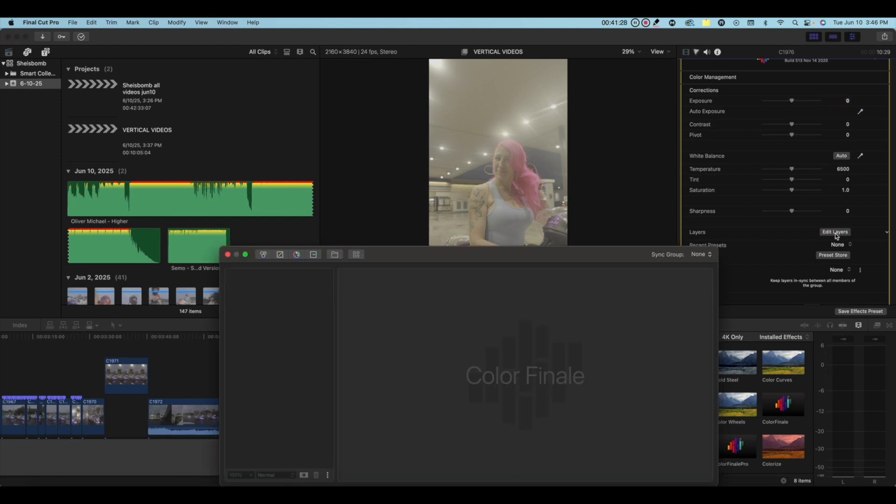
pyautogui.click(264, 254)
# Switch the layer's Lift, Gamma and Gain controls to sliders, and return to clip C1976's built-in color correction controls
pyautogui.click(415, 323)
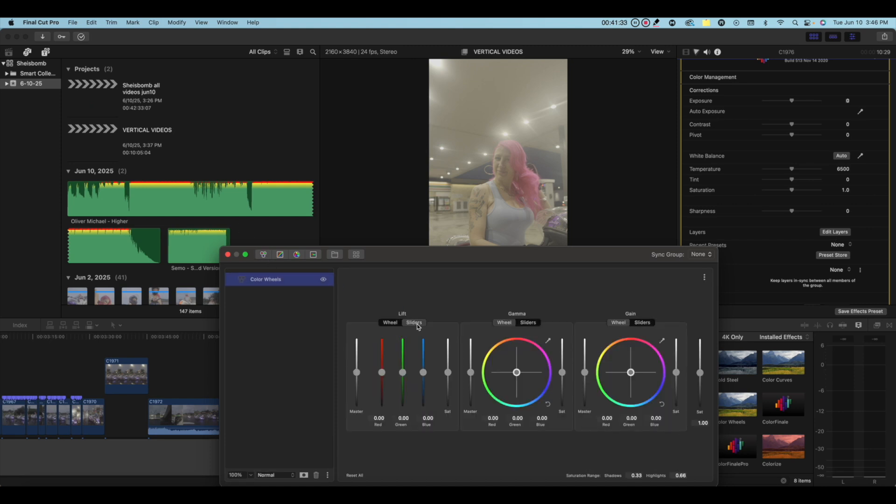
pyautogui.click(529, 323)
pyautogui.click(642, 322)
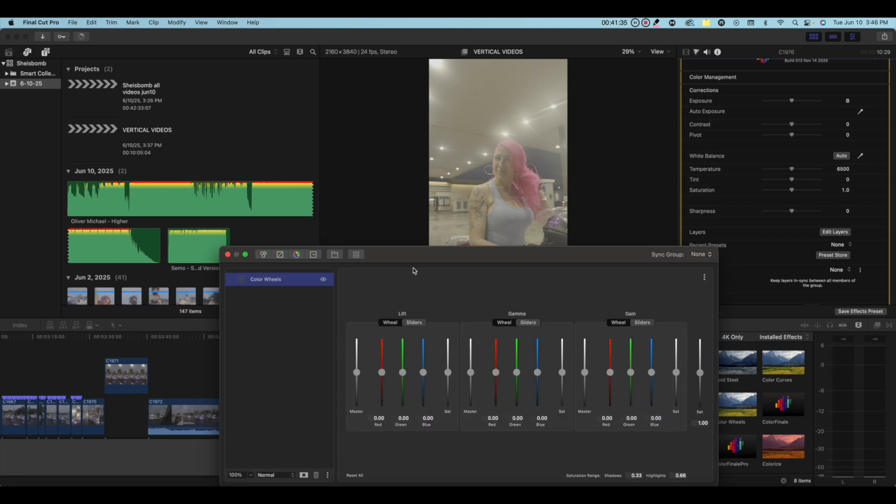
pyautogui.moveTo(413, 275); pyautogui.dragTo(231, 226)
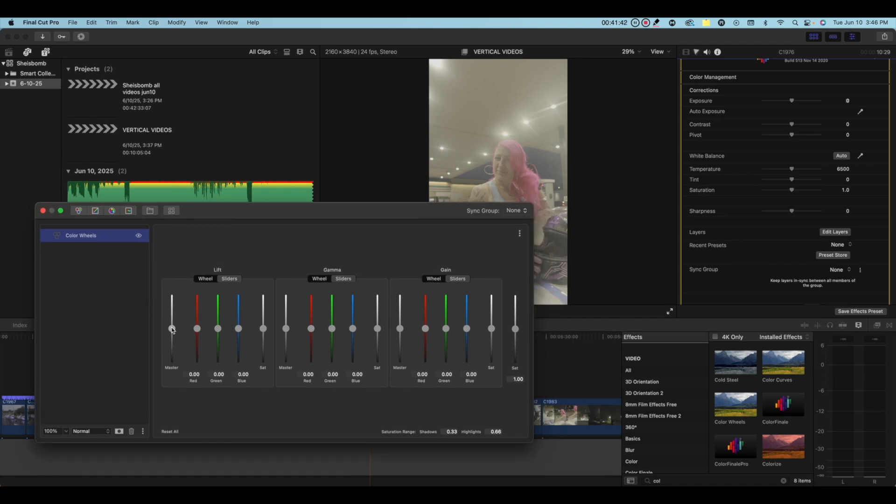
pyautogui.click(697, 51)
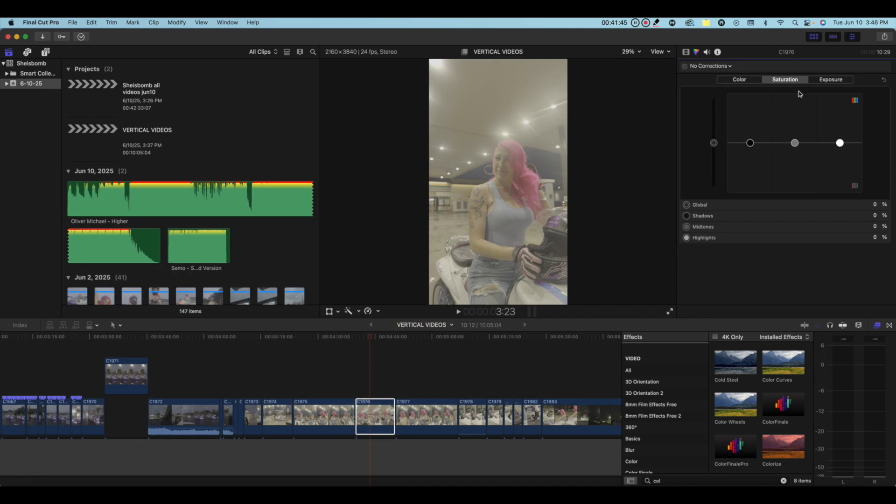
# Return to clip C1976's ColorFinale layer and set the master levels to Gamma 0.17, Gain 0.27 and Lift -0.40
pyautogui.click(835, 80)
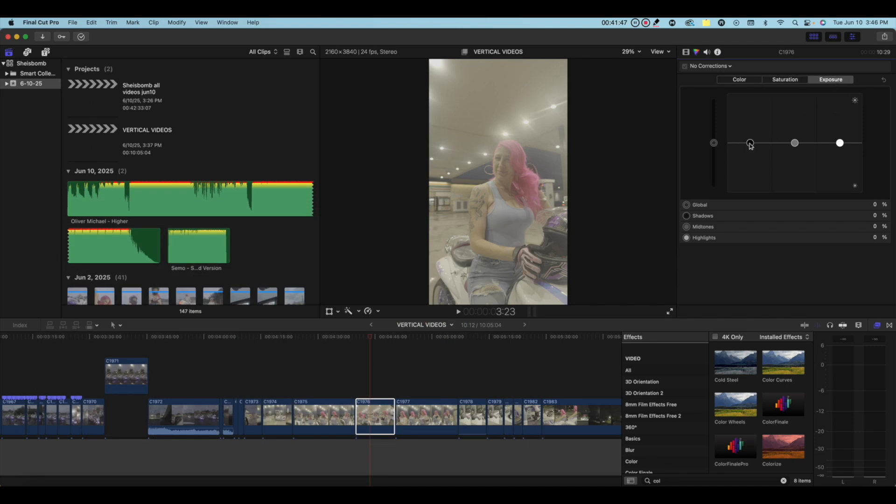
pyautogui.click(685, 52)
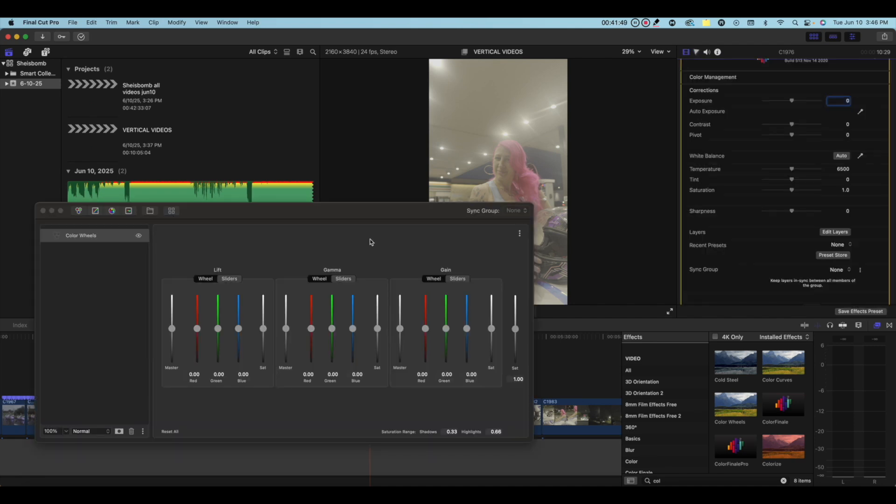
pyautogui.moveTo(286, 331); pyautogui.dragTo(286, 324)
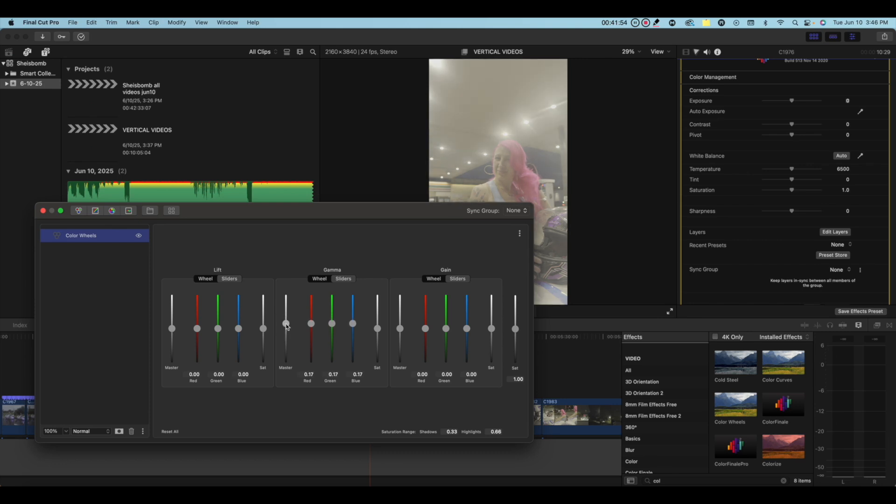
pyautogui.moveTo(400, 329); pyautogui.dragTo(402, 322)
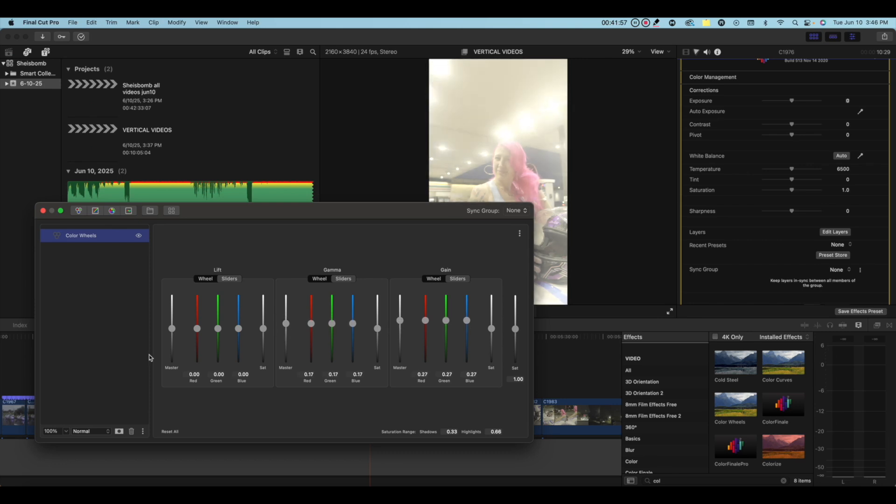
pyautogui.moveTo(171, 329); pyautogui.dragTo(172, 341)
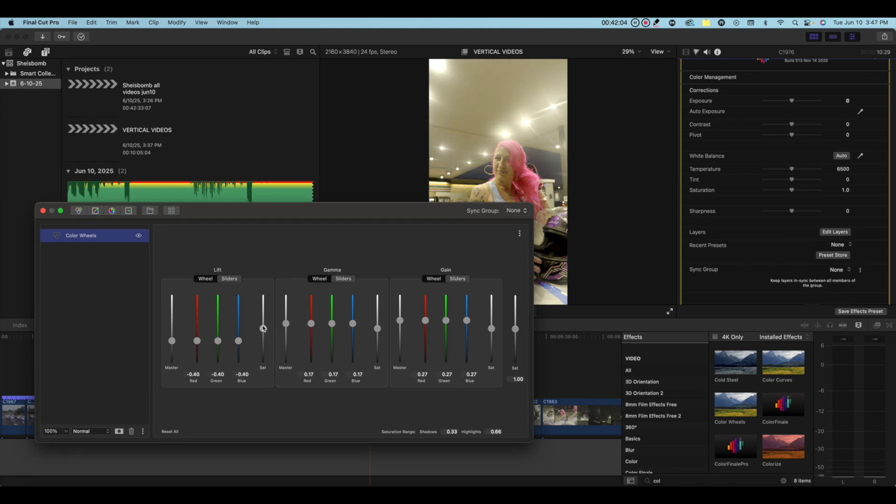
# Raise the Lift, Gamma and Gain saturation of the Color Wheels layer, and set the Gamma master level to 0.00
pyautogui.moveTo(264, 329); pyautogui.dragTo(264, 301)
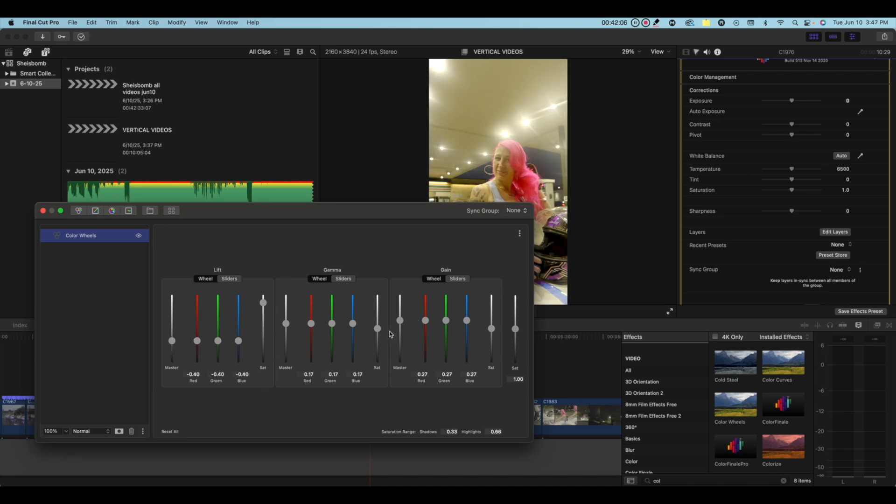
pyautogui.moveTo(378, 331); pyautogui.dragTo(379, 317)
pyautogui.moveTo(492, 332); pyautogui.dragTo(493, 312)
pyautogui.moveTo(391, 216); pyautogui.dragTo(377, 243)
pyautogui.moveTo(272, 348); pyautogui.dragTo(271, 355)
pyautogui.moveTo(385, 346); pyautogui.dragTo(385, 347)
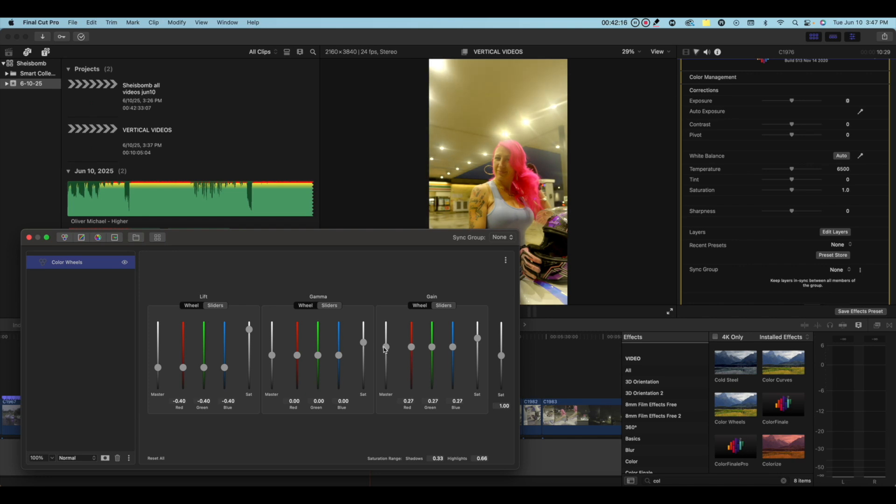
# Browse the Kreativ presets and the built-in LUTs available for Color Finale layers
pyautogui.click(161, 239)
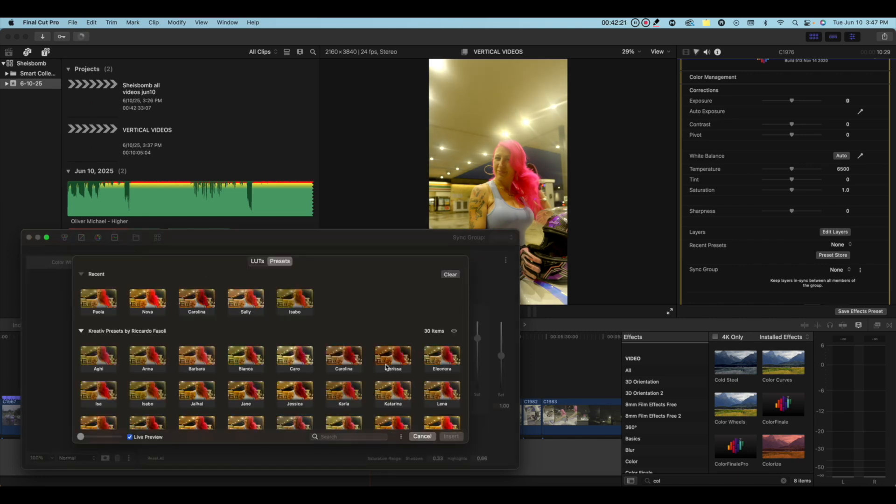
pyautogui.scroll(-3, 386, 367)
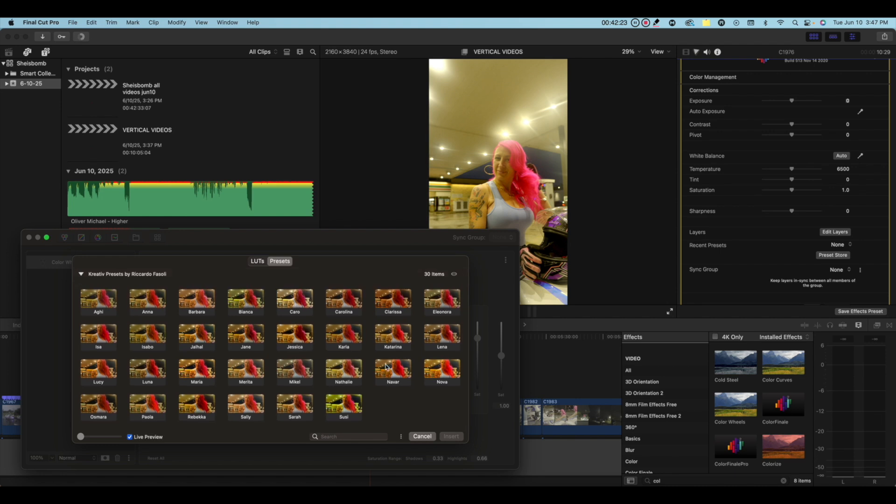
pyautogui.scroll(3, 386, 367)
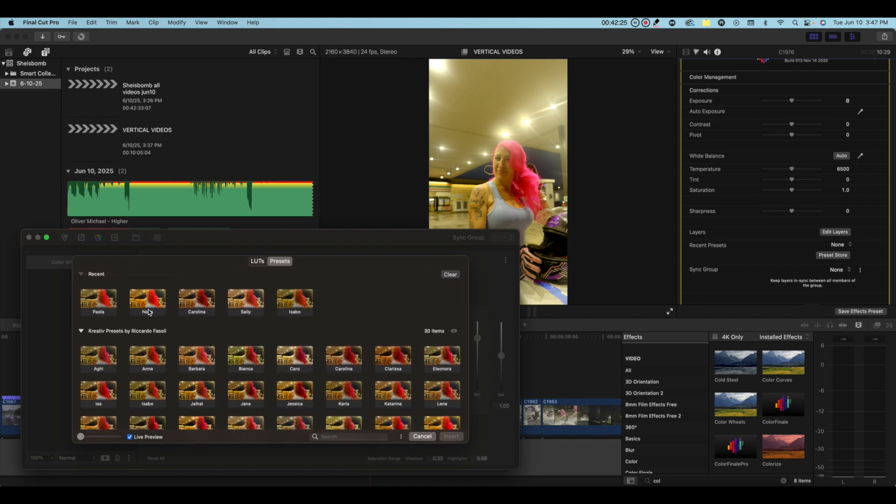
pyautogui.click(260, 261)
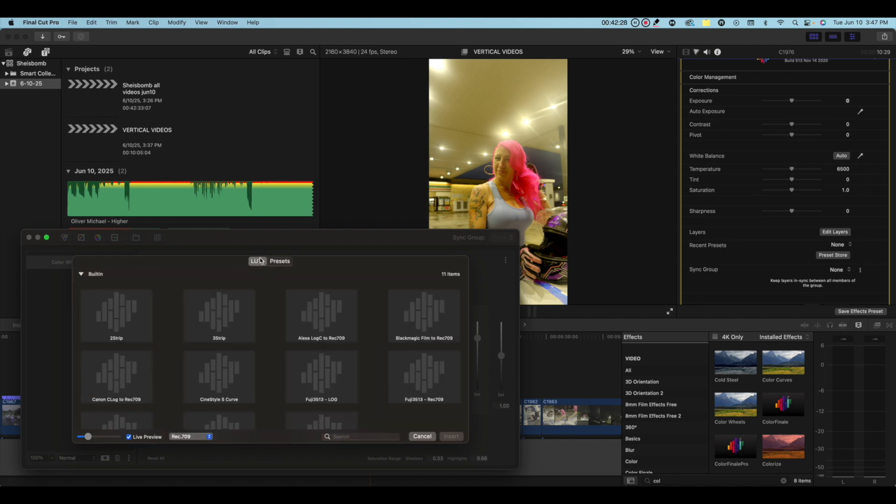
pyautogui.scroll(-2, 267, 316)
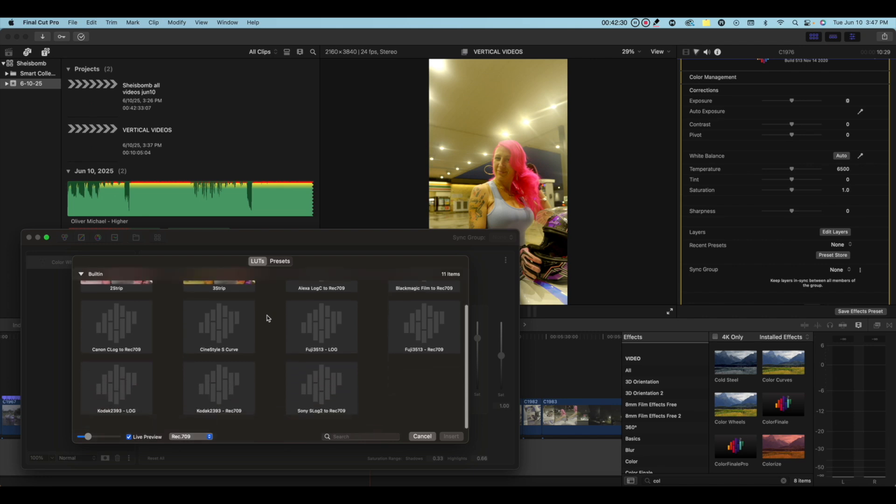
pyautogui.scroll(2, 268, 318)
pyautogui.scroll(-2, 269, 319)
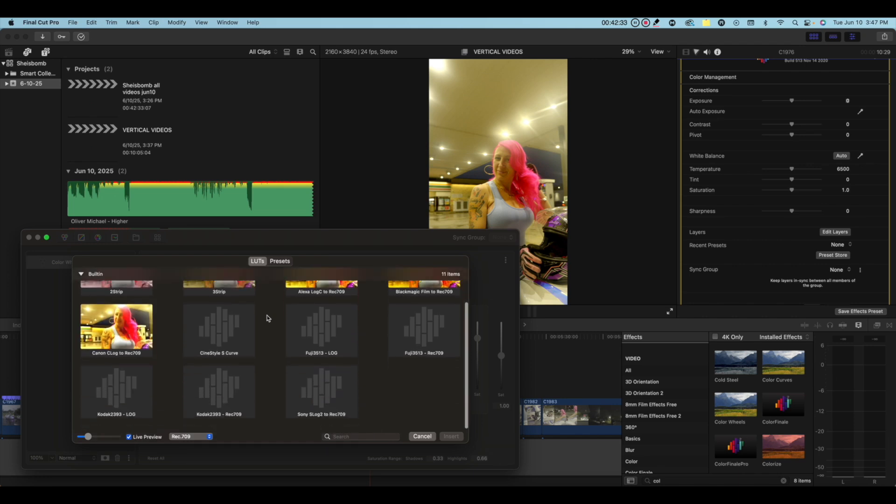
# Insert the Rebekka preset from the Kreativ Presets collection above the Color Wheels layer
pyautogui.click(280, 262)
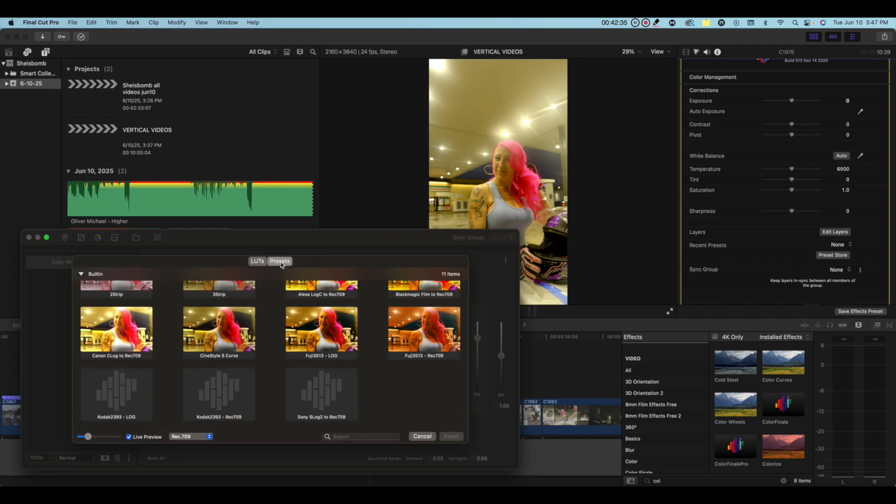
pyautogui.scroll(-3, 362, 325)
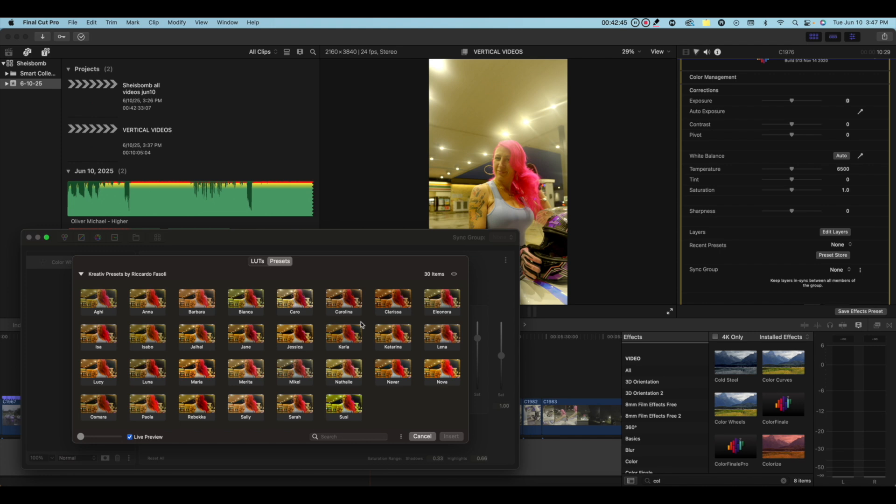
pyautogui.click(199, 402)
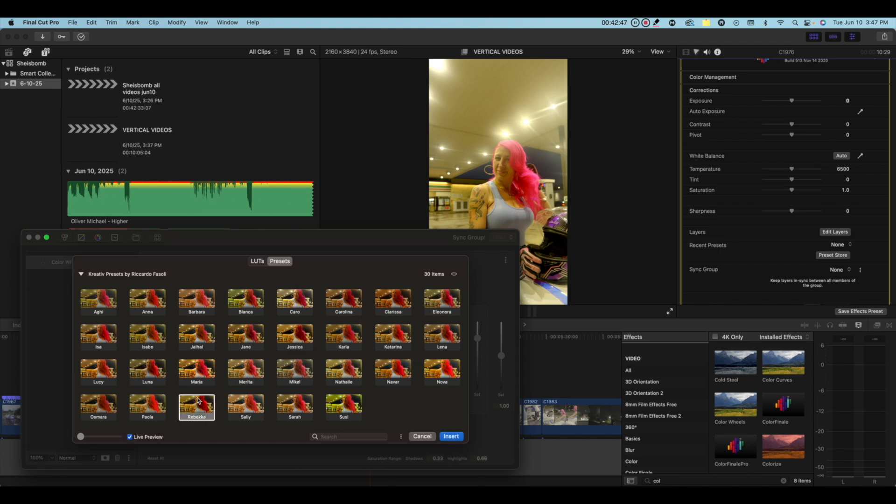
pyautogui.click(451, 436)
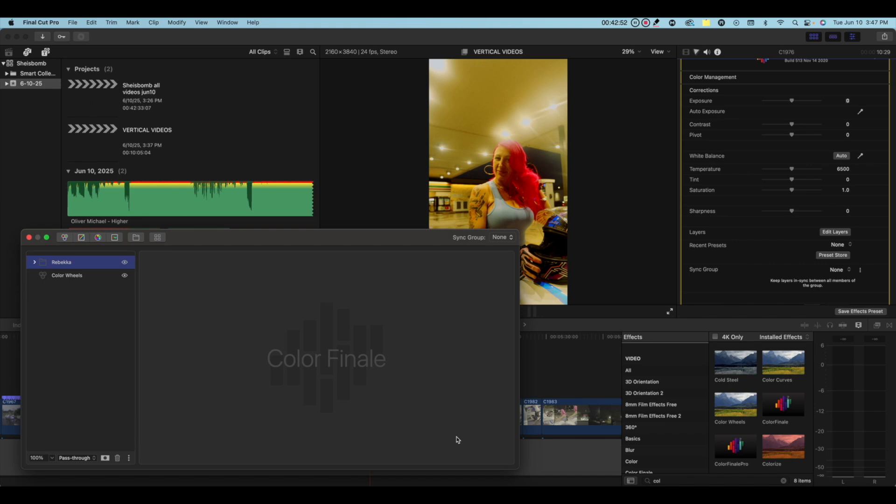
# Reduce the Rebekka preset group's opacity to 48% and close the layer editor
pyautogui.moveTo(362, 244); pyautogui.dragTo(603, 248)
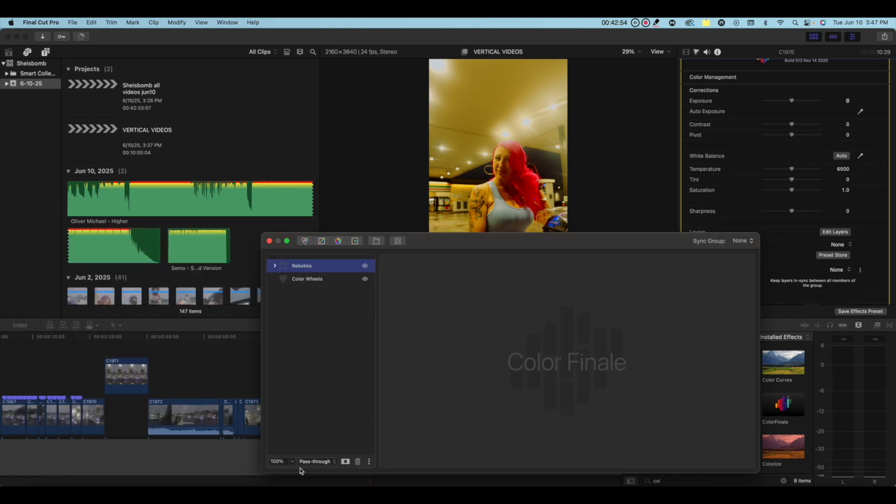
pyautogui.click(293, 463)
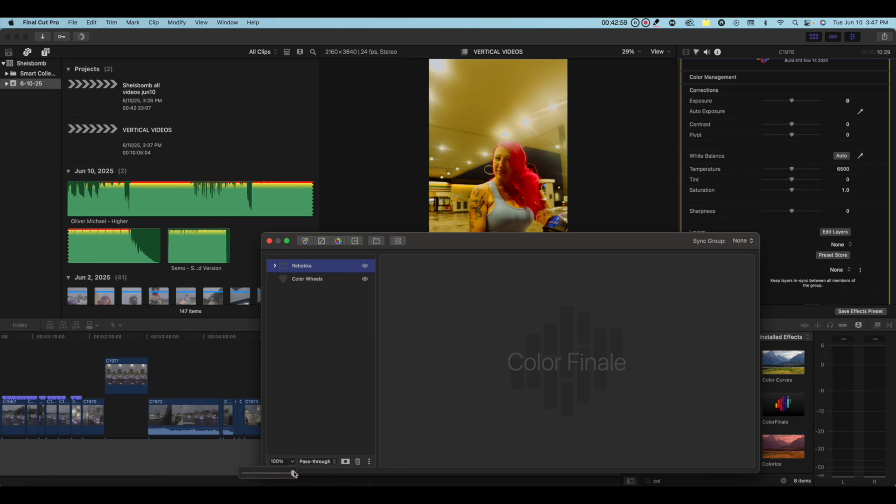
pyautogui.click(284, 474)
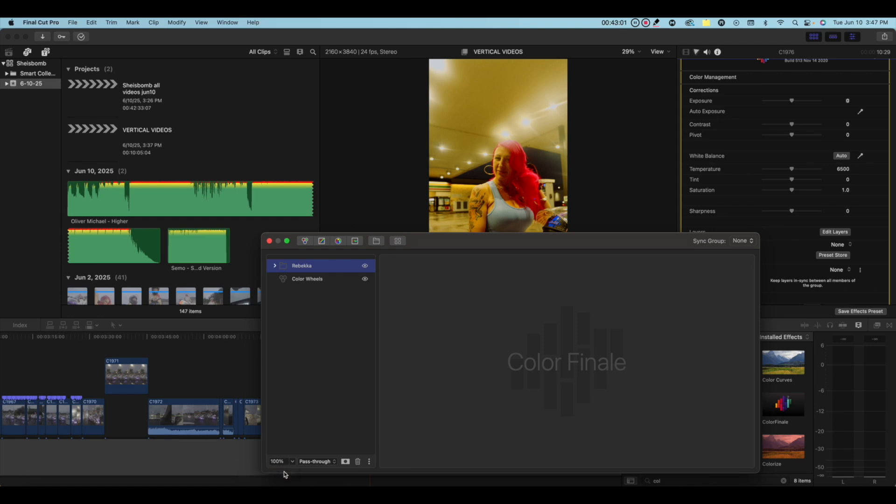
pyautogui.click(292, 462)
pyautogui.moveTo(293, 474); pyautogui.dragTo(269, 473)
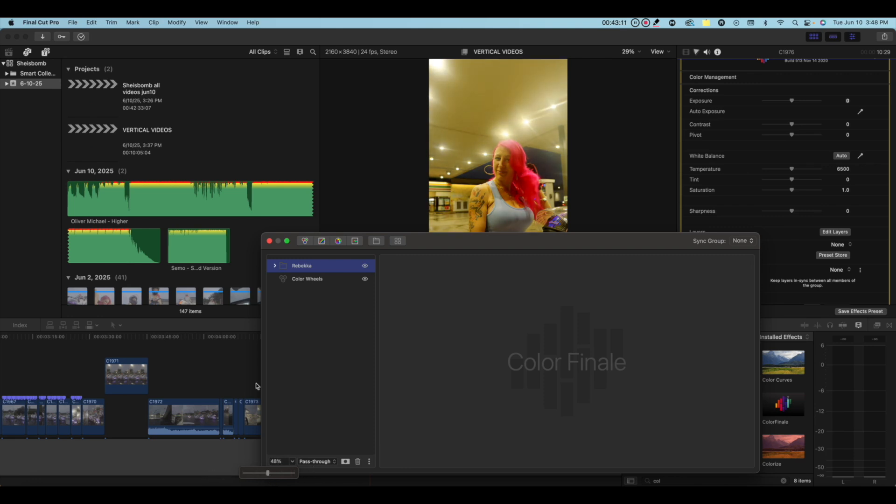
pyautogui.click(270, 241)
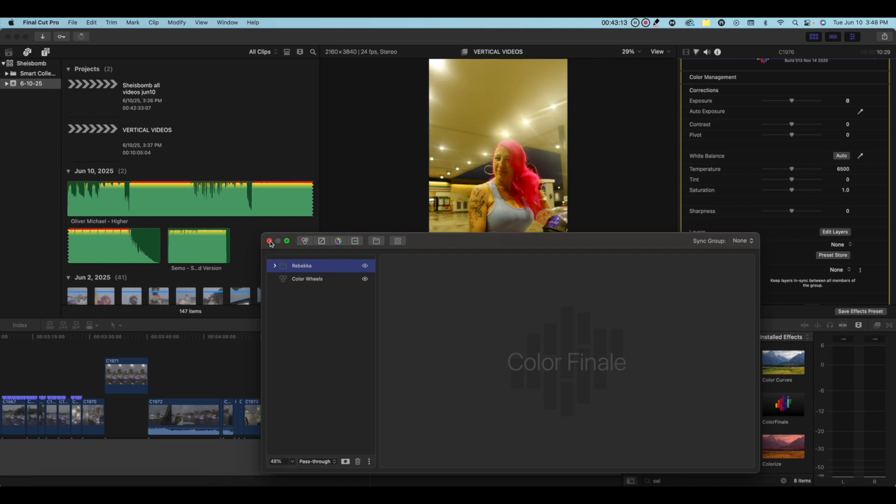
pyautogui.click(270, 242)
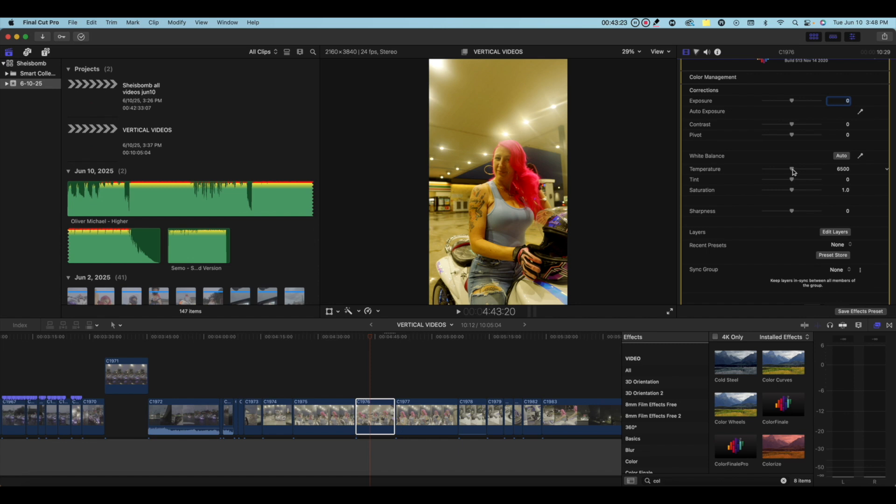
# Set ColorFinale's corrections to Temperature 5945, Tint -5, Saturation 1.02, Exposure 0.15 and Contrast 5
pyautogui.moveTo(793, 171); pyautogui.dragTo(788, 172)
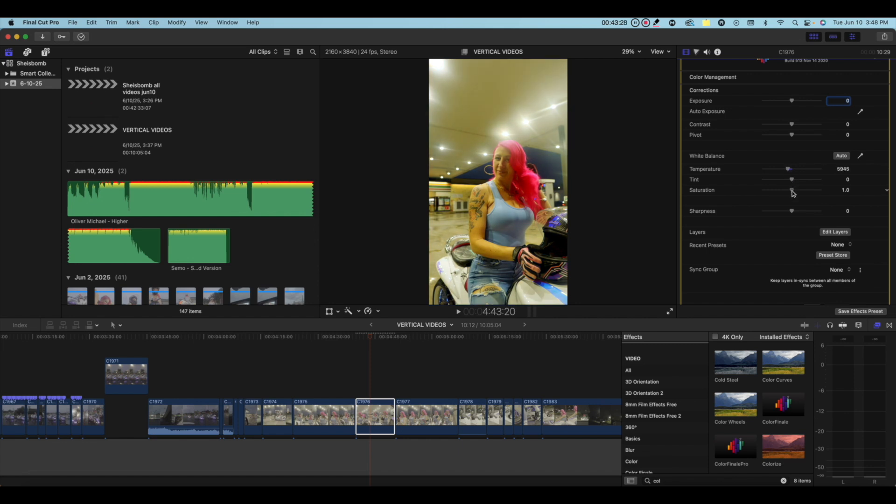
pyautogui.moveTo(792, 190); pyautogui.dragTo(792, 182)
pyautogui.scroll(2, 792, 183)
pyautogui.moveTo(792, 141); pyautogui.dragTo(793, 141)
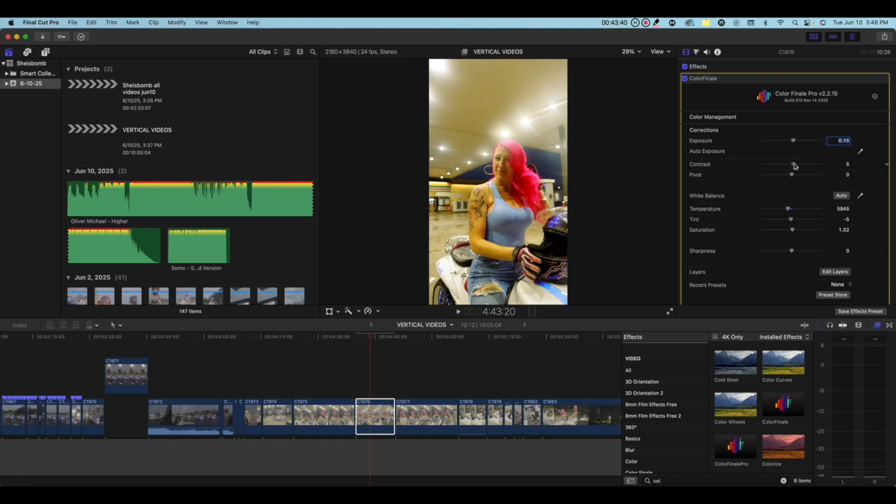
# Reopen the ColorFinale layer editor, add a Color Wheels layer inside the Rebekka group and slightly lower its Lift green level
pyautogui.scroll(-6, 813, 205)
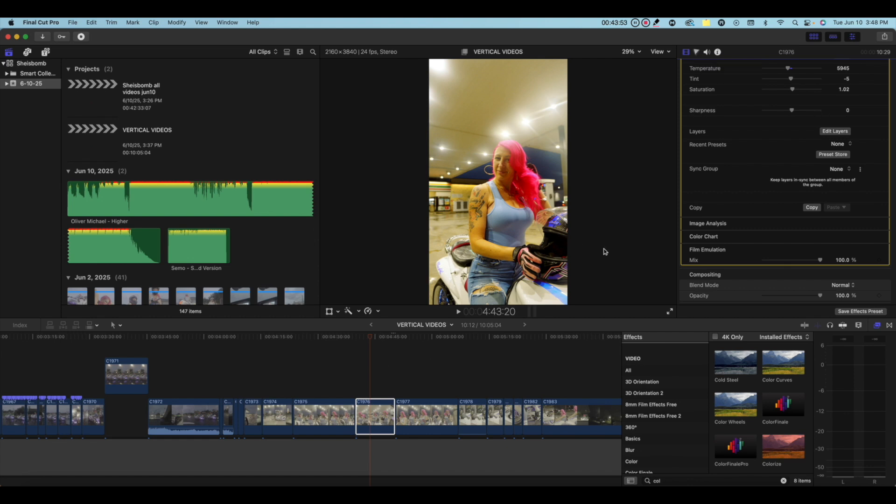
pyautogui.click(835, 131)
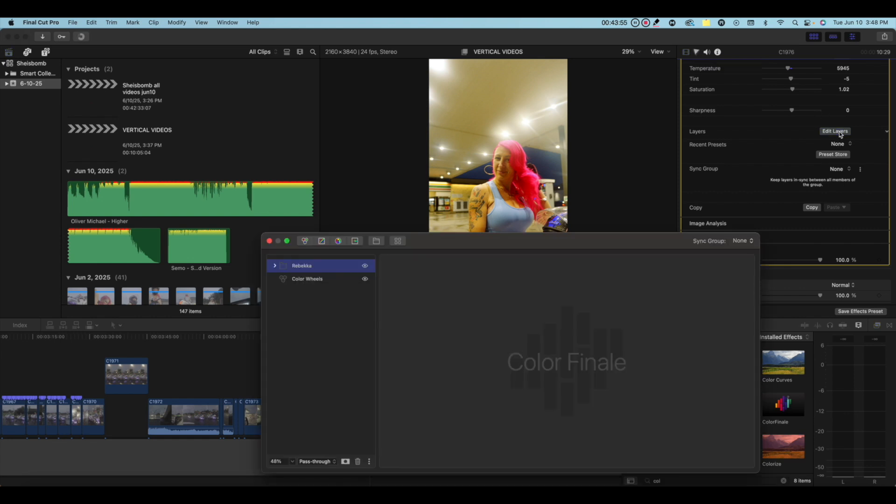
pyautogui.click(304, 242)
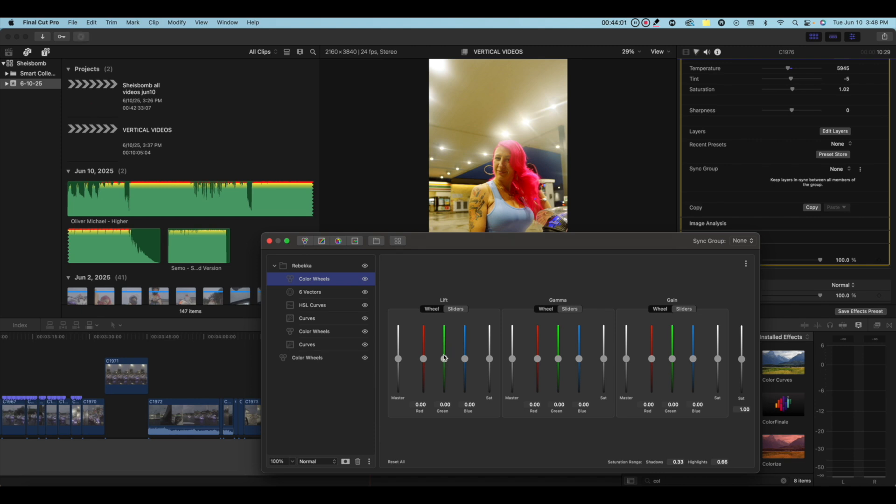
pyautogui.moveTo(445, 358); pyautogui.dragTo(444, 361)
# Add a Six Vectors layer to the Rebekka group and set its blue vector's saturation to 0.008
pyautogui.click(339, 241)
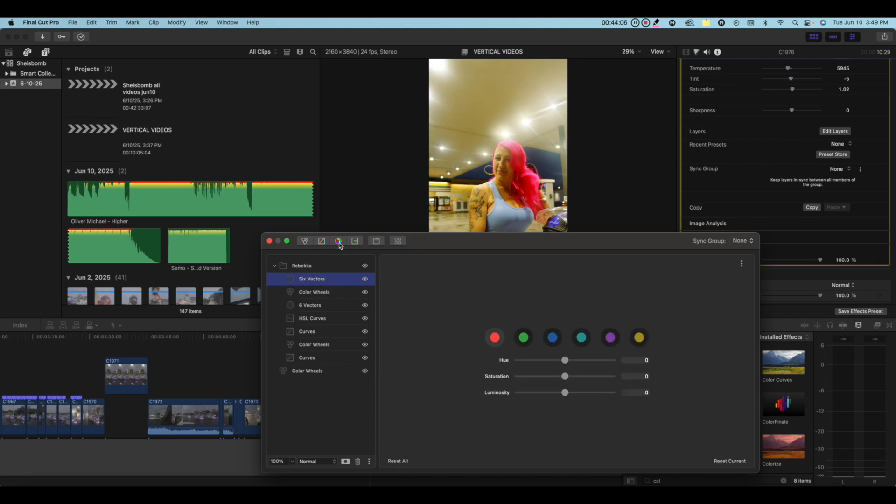
pyautogui.moveTo(498, 246); pyautogui.dragTo(124, 171)
pyautogui.click(183, 265)
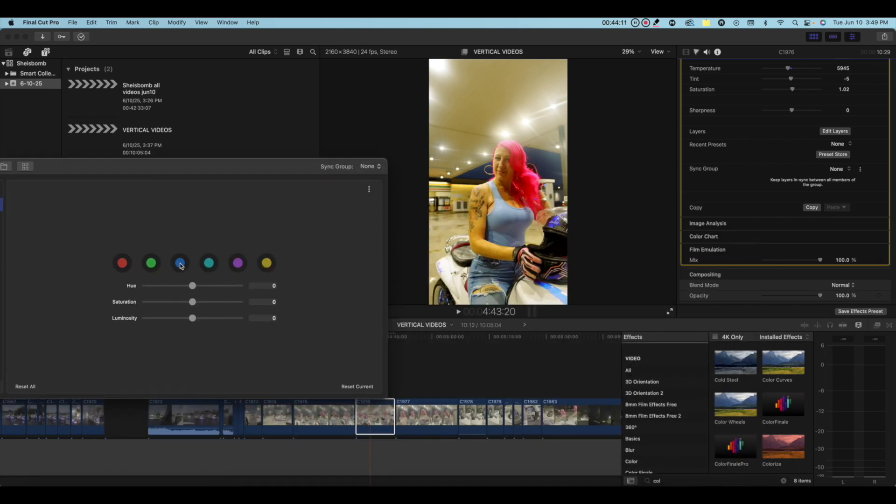
pyautogui.moveTo(195, 302); pyautogui.dragTo(242, 301)
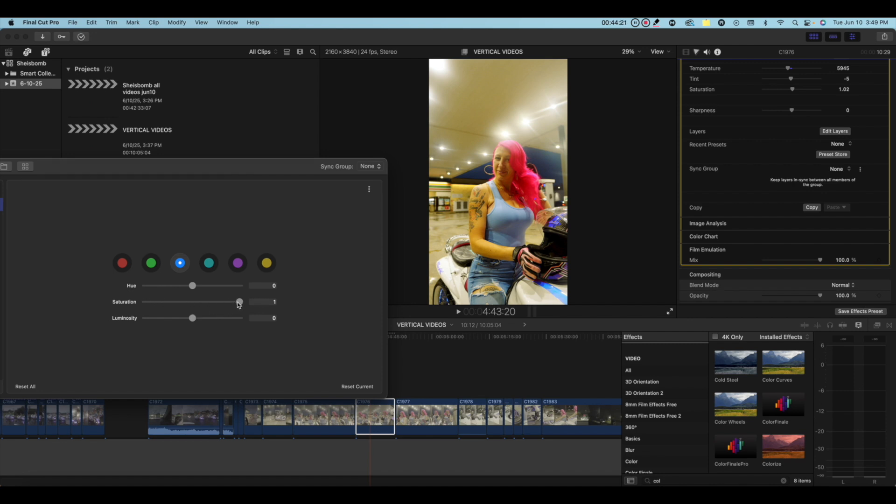
pyautogui.moveTo(239, 303); pyautogui.dragTo(194, 322)
# Adjust the yellow vector by setting luminosity to 0.061, raising saturation slightly and shifting the hue upward
pyautogui.click(268, 263)
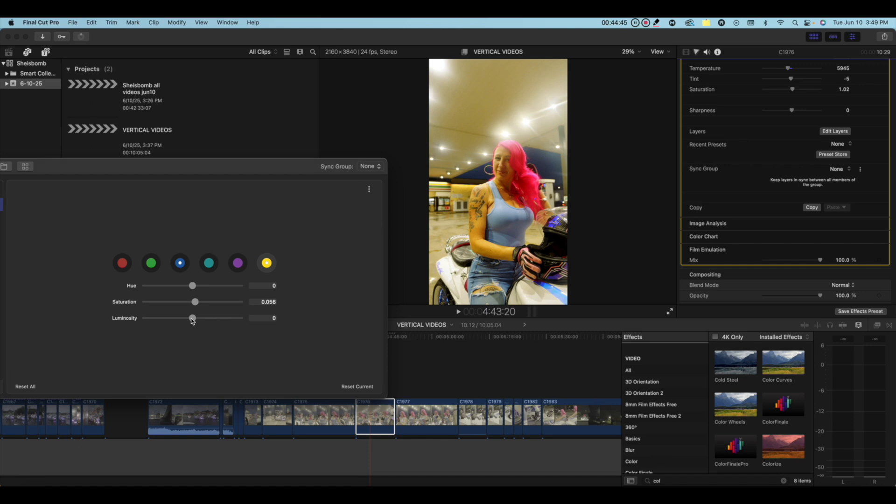
pyautogui.moveTo(192, 319); pyautogui.dragTo(106, 319)
pyautogui.moveTo(161, 316); pyautogui.dragTo(198, 321)
pyautogui.moveTo(194, 286)
pyautogui.mouseDown()
pyautogui.moveTo(221, 286)
pyautogui.moveTo(140, 287)
pyautogui.moveTo(200, 290)
pyautogui.mouseUp()
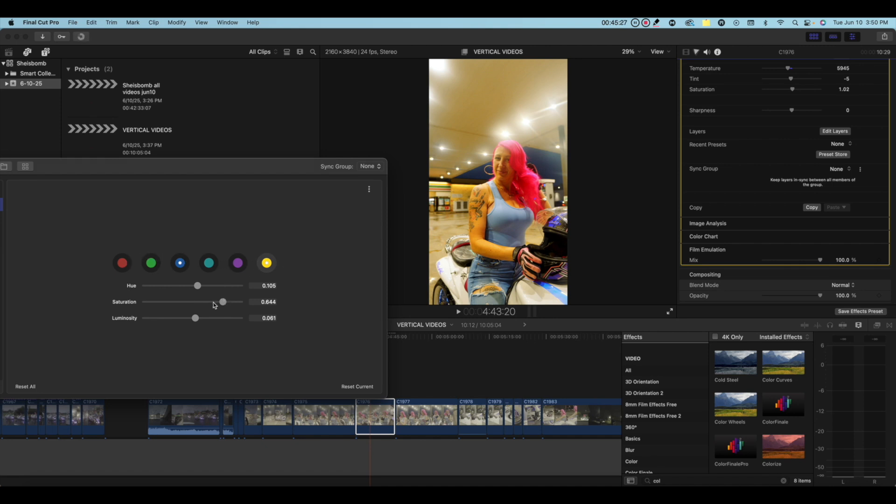
pyautogui.moveTo(223, 305); pyautogui.dragTo(200, 303)
pyautogui.moveTo(198, 287)
pyautogui.mouseDown()
pyautogui.moveTo(244, 287)
pyautogui.moveTo(132, 282)
pyautogui.moveTo(233, 286)
pyautogui.moveTo(204, 290)
pyautogui.mouseUp()
# Shift the green vector's hue slightly upward and switch back to the blue vector's controls
pyautogui.click(151, 263)
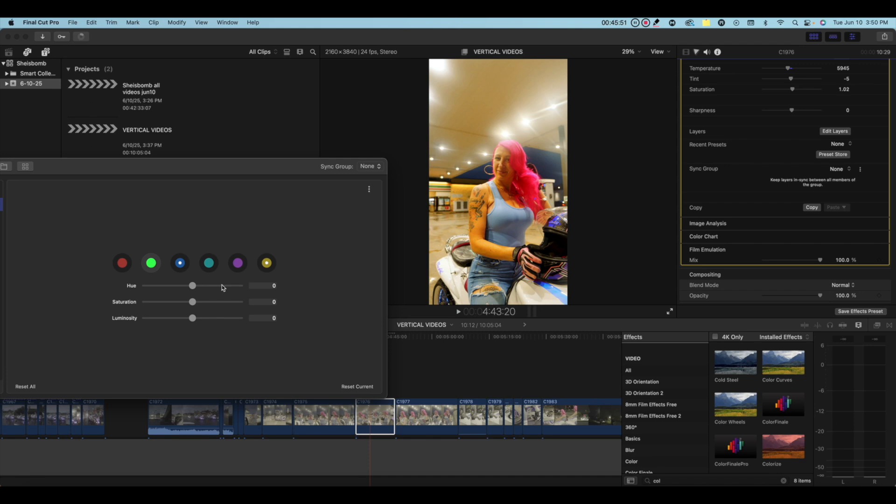
pyautogui.moveTo(192, 288)
pyautogui.mouseDown()
pyautogui.moveTo(247, 286)
pyautogui.moveTo(119, 286)
pyautogui.moveTo(197, 287)
pyautogui.mouseUp()
pyautogui.click(180, 263)
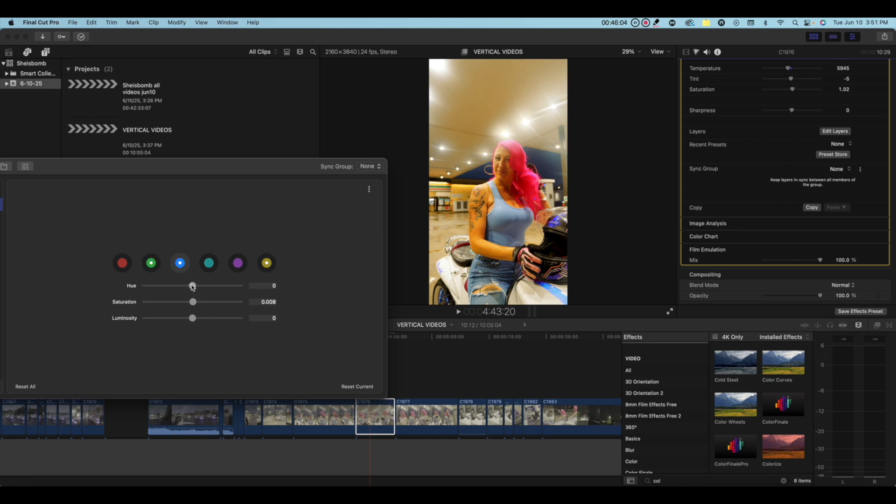
# Set the blue vector's hue to 1 and its luminosity to -0.07 in the Six Vectors layer
pyautogui.moveTo(192, 286); pyautogui.dragTo(135, 275)
pyautogui.moveTo(145, 285); pyautogui.dragTo(239, 286)
pyautogui.moveTo(193, 317)
pyautogui.mouseDown()
pyautogui.moveTo(130, 317)
pyautogui.moveTo(227, 318)
pyautogui.moveTo(144, 316)
pyautogui.moveTo(190, 320)
pyautogui.mouseUp()
pyautogui.moveTo(124, 169); pyautogui.dragTo(449, 187)
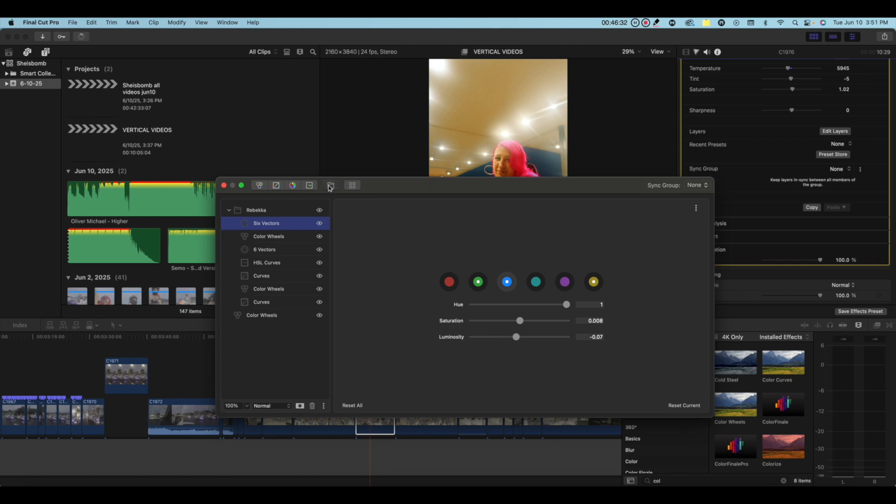
# Wrap the Six Vectors layer in a group, add a Color Wheels layer above the Rebekka group and close the layer editor
pyautogui.click(327, 186)
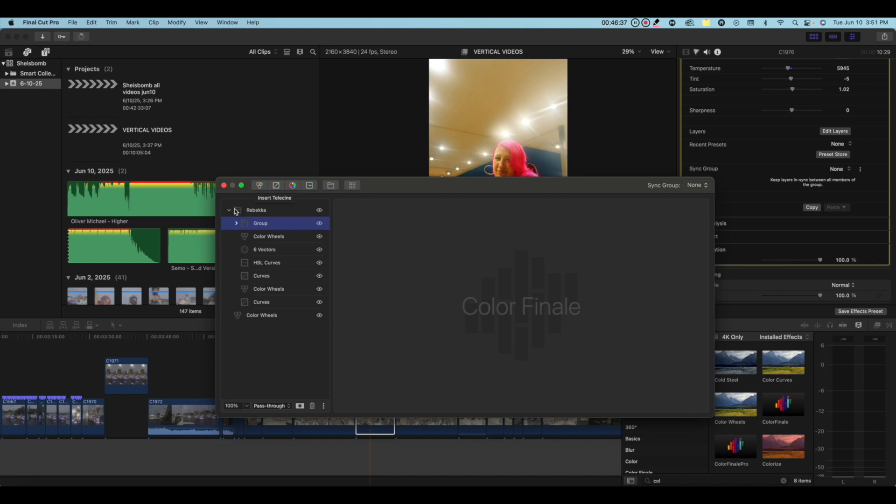
pyautogui.click(260, 186)
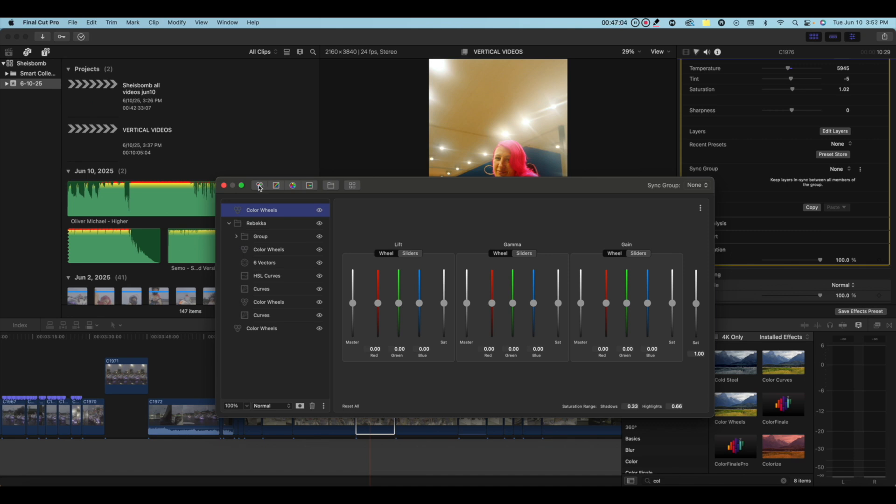
pyautogui.click(224, 186)
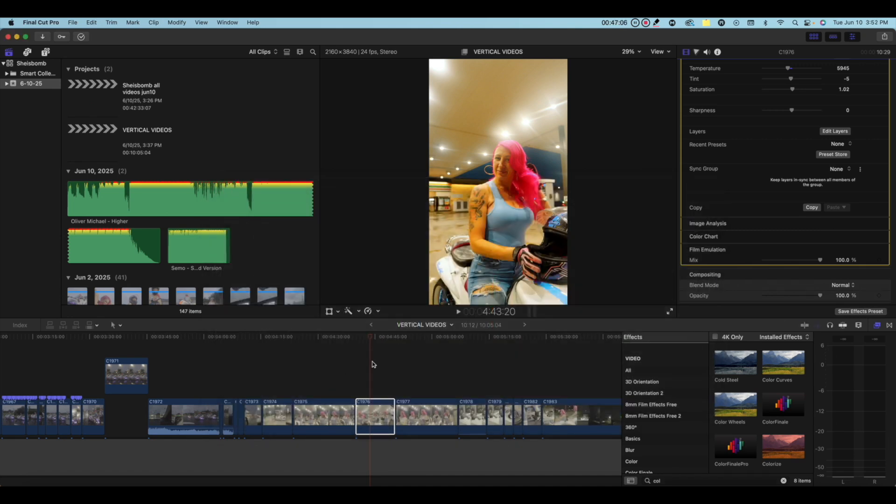
# Place the playhead within clip C1976 and set its ColorFinale temperature to 5858 and saturation to 0.93
pyautogui.click(439, 378)
pyautogui.click(382, 377)
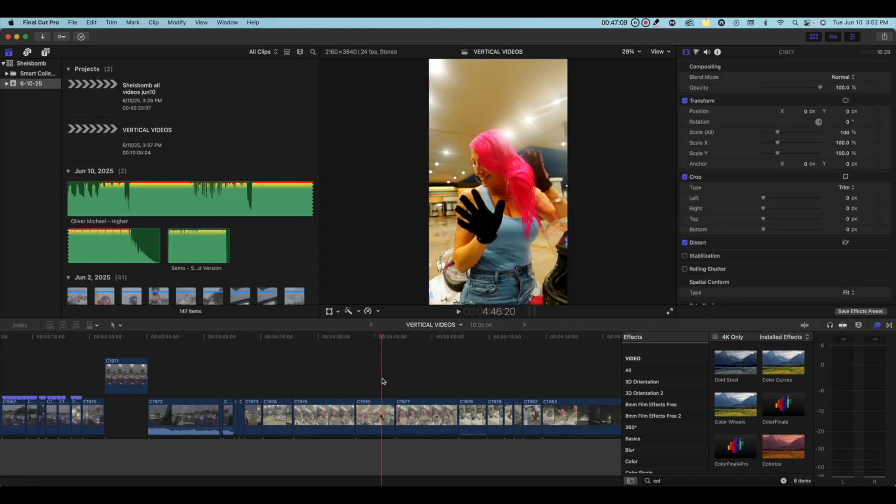
pyautogui.click(438, 367)
pyautogui.click(380, 379)
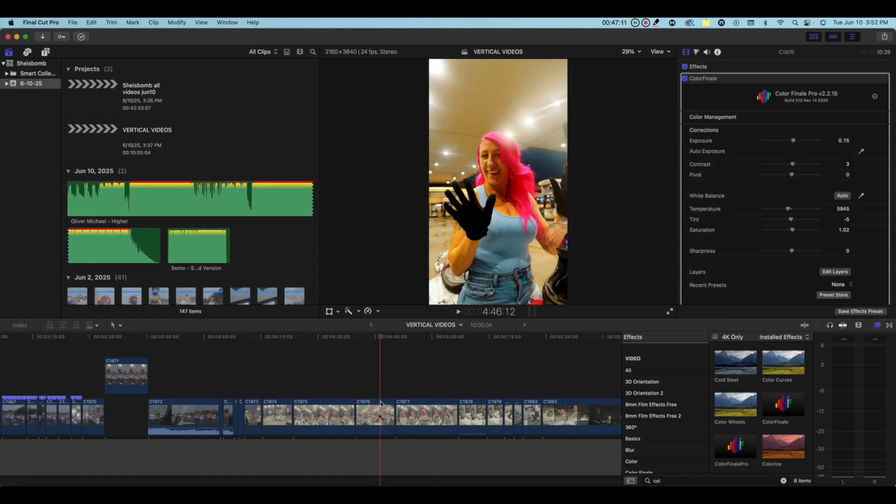
pyautogui.click(753, 196)
pyautogui.moveTo(789, 209); pyautogui.dragTo(788, 208)
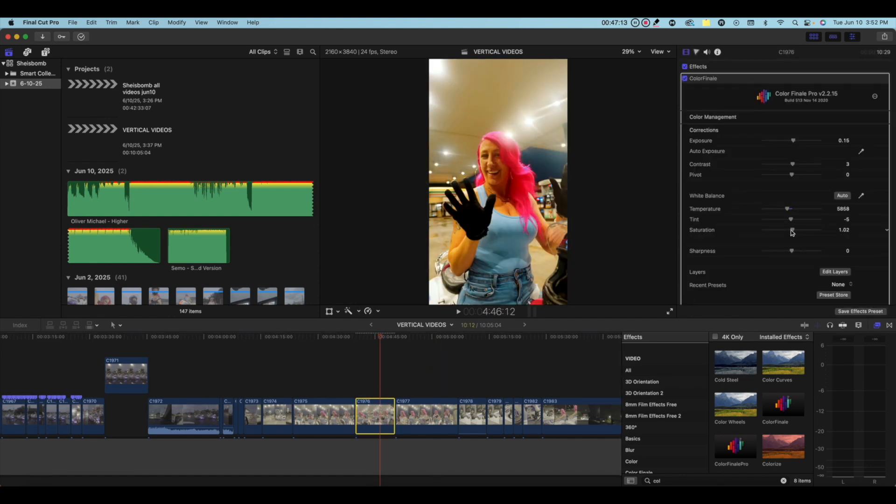
# Reduce the ColorFinale effect's Mix on clip C1976 to 91.19%
pyautogui.scroll(-10, 830, 232)
pyautogui.scroll(4, 826, 215)
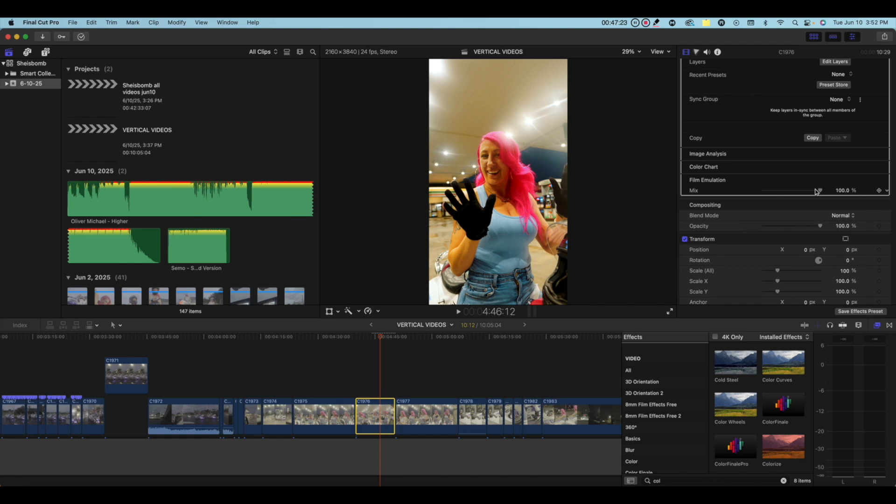
pyautogui.moveTo(820, 192)
pyautogui.mouseDown()
pyautogui.moveTo(707, 194)
pyautogui.moveTo(812, 195)
pyautogui.mouseUp()
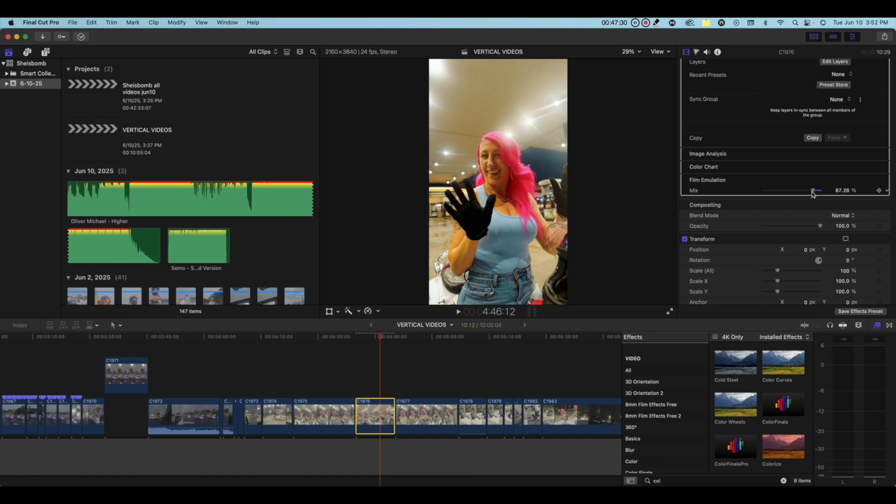
pyautogui.scroll(-1, 814, 191)
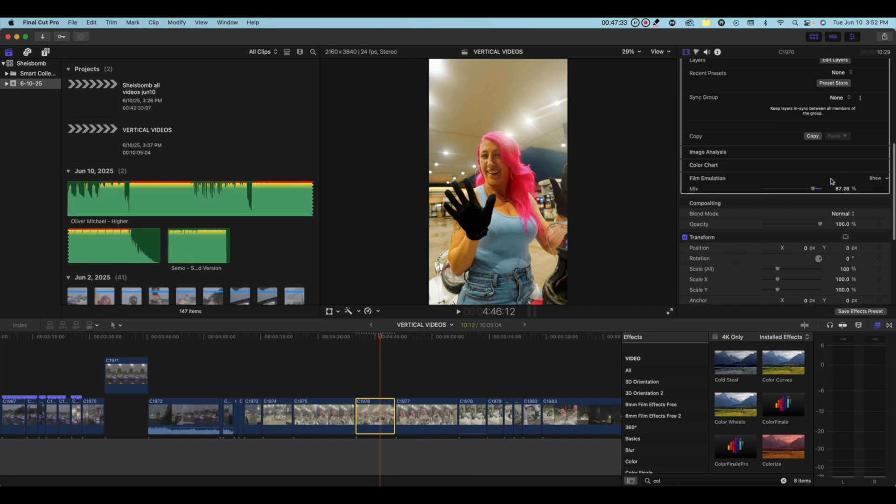
pyautogui.scroll(-1, 815, 188)
pyautogui.moveTo(815, 187)
pyautogui.mouseDown()
pyautogui.moveTo(823, 187)
pyautogui.moveTo(815, 175)
pyautogui.mouseUp()
pyautogui.scroll(1, 826, 186)
pyautogui.scroll(-1, 830, 188)
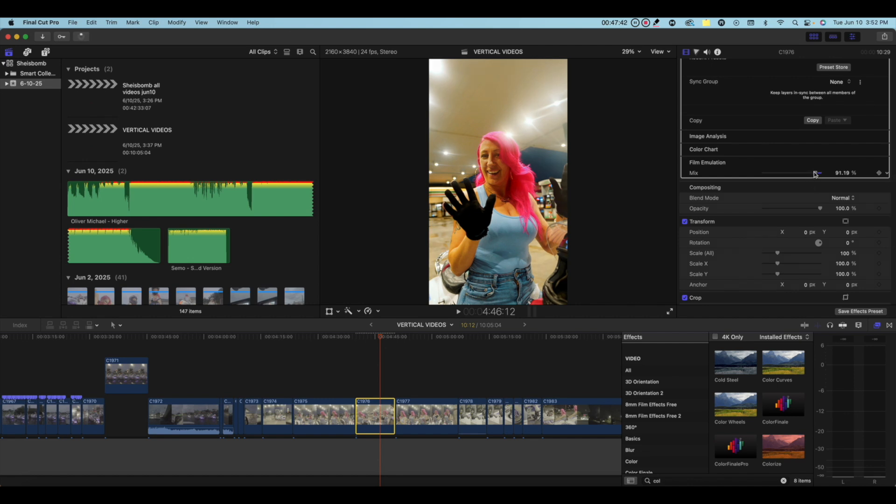
# Copy the graded clip C1976 from the timeline
pyautogui.click(369, 376)
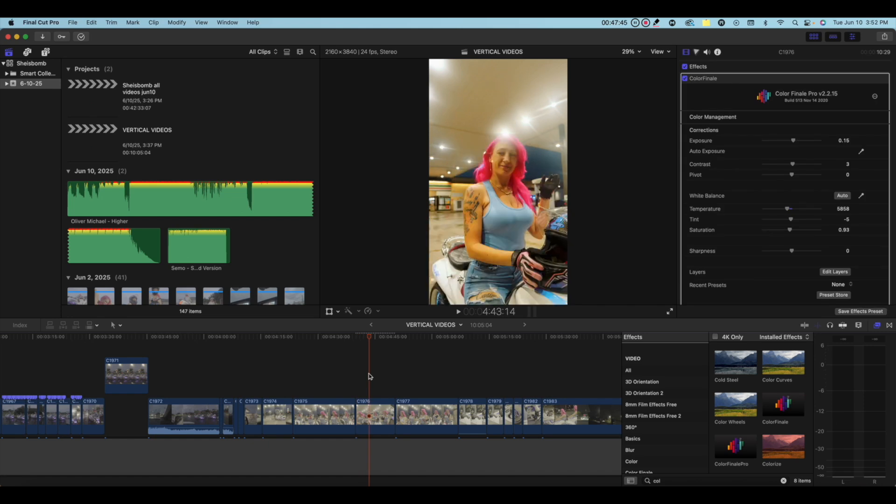
pyautogui.click(373, 417)
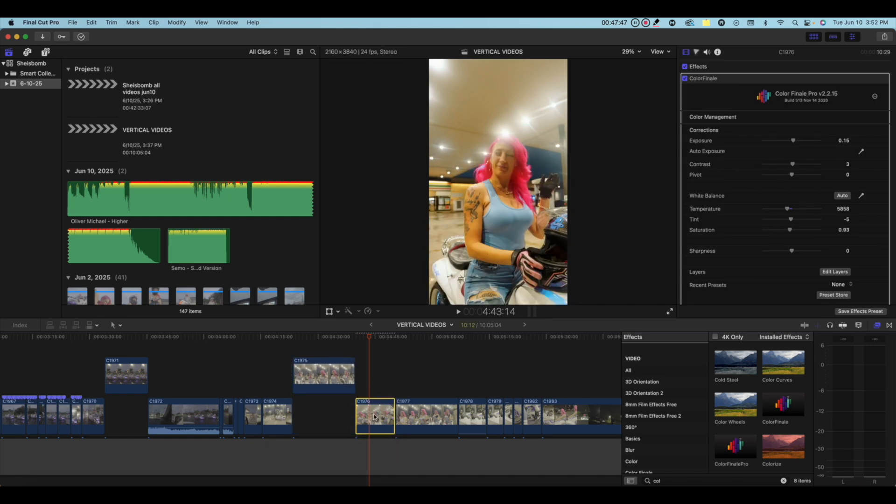
pyautogui.click(373, 383)
pyautogui.click(373, 411)
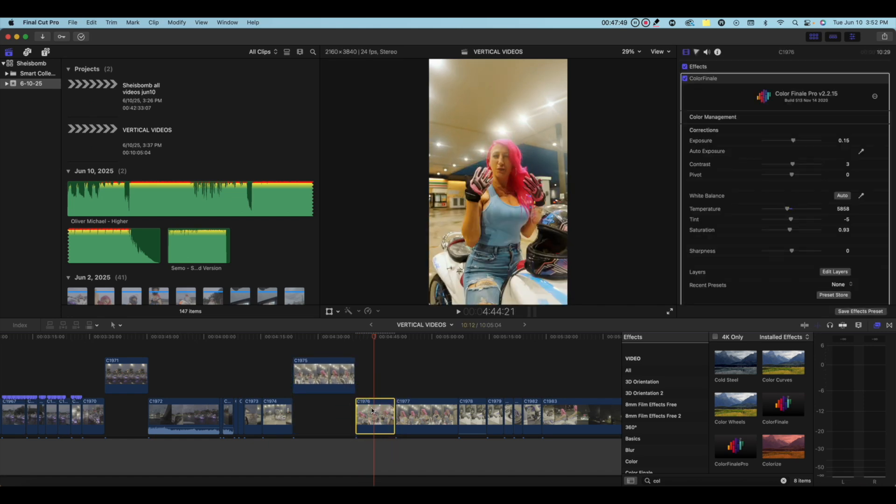
pyautogui.click(89, 23)
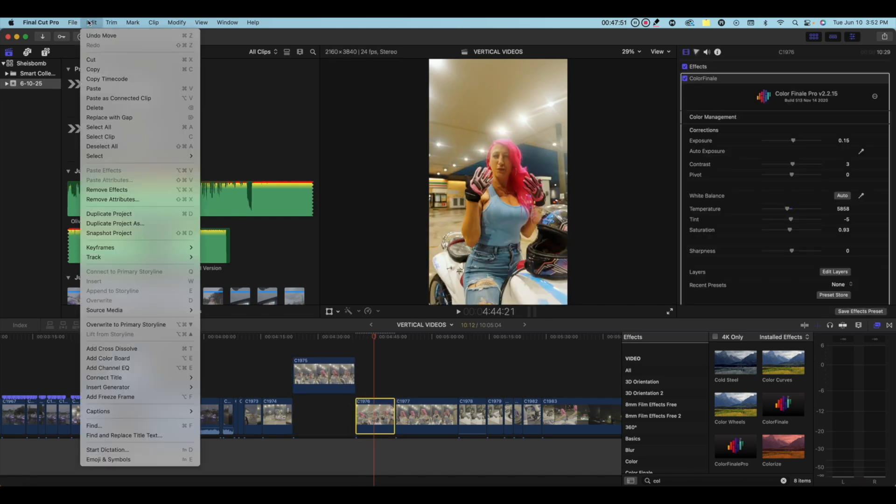
pyautogui.click(105, 71)
# Paste only the ColorFinale effect attribute from the copied clip onto clip C1977, with keyframe timing stretched to fit
pyautogui.click(419, 366)
pyautogui.click(416, 425)
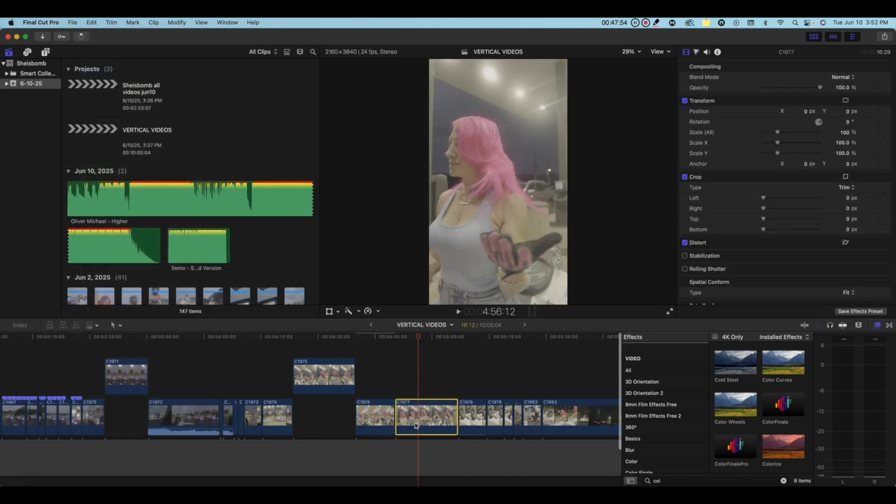
pyautogui.click(88, 23)
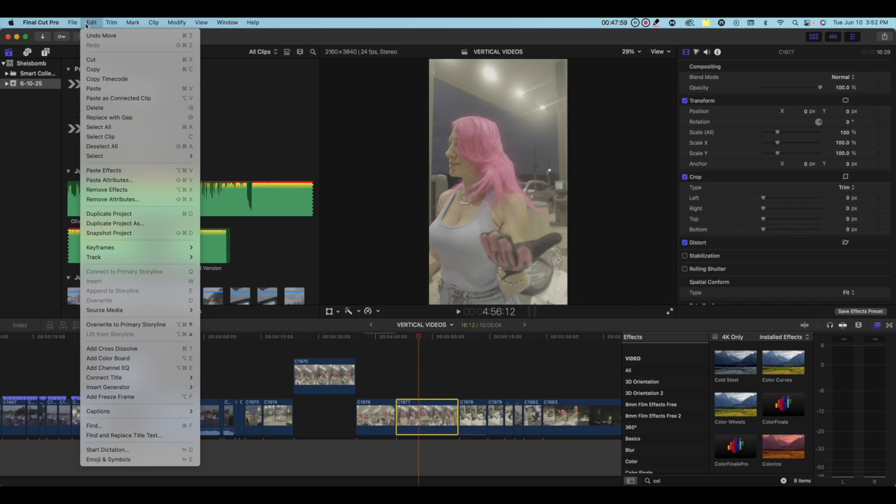
pyautogui.click(113, 184)
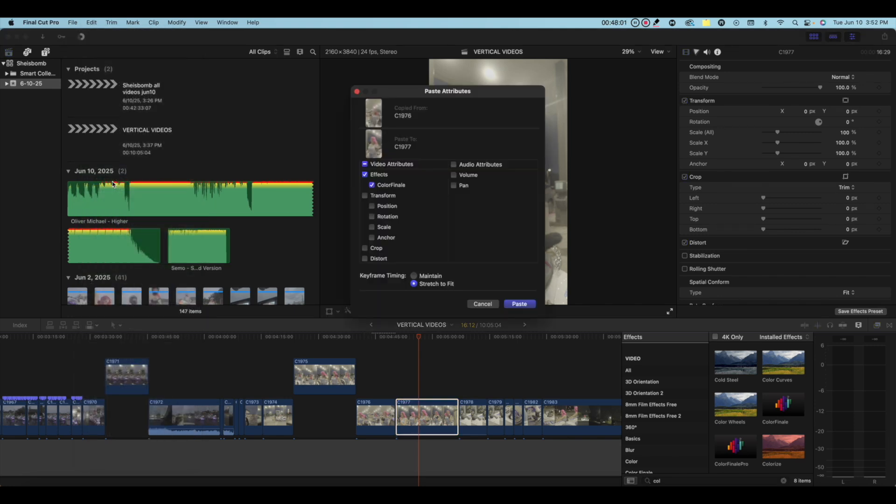
pyautogui.click(519, 305)
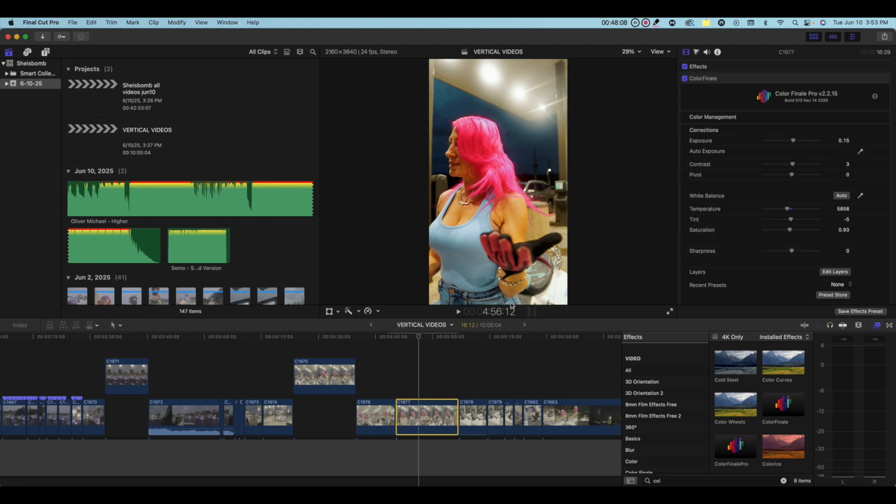
# Place an Adjustment Layer title above clip C1977 and extend its end past clip C1983 to a duration of 55:21
pyautogui.click(41, 55)
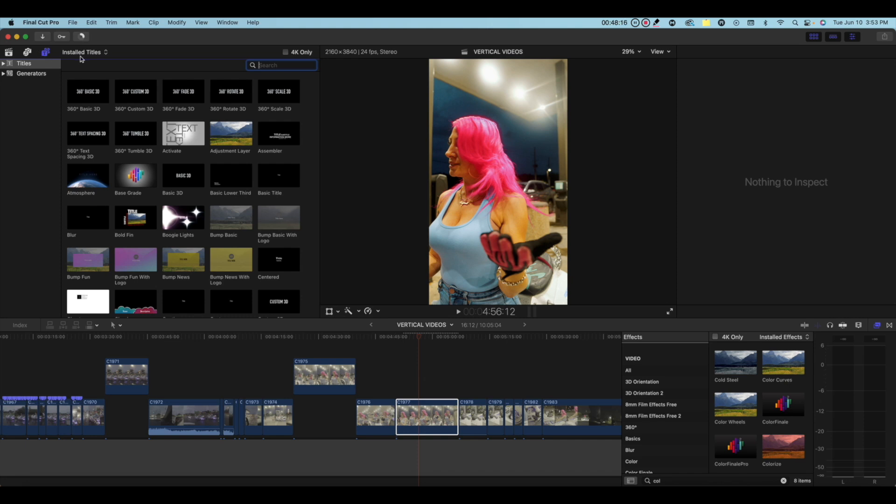
pyautogui.scroll(-1, 256, 147)
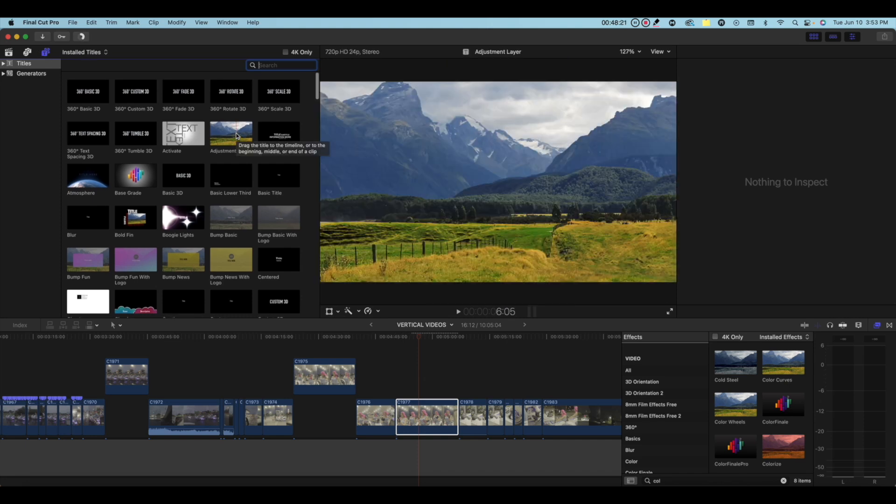
pyautogui.moveTo(237, 136); pyautogui.dragTo(423, 353)
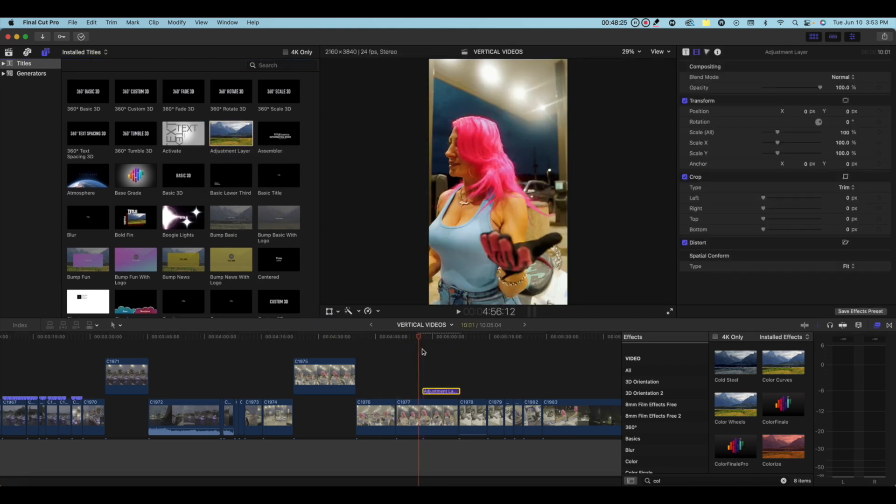
pyautogui.click(439, 367)
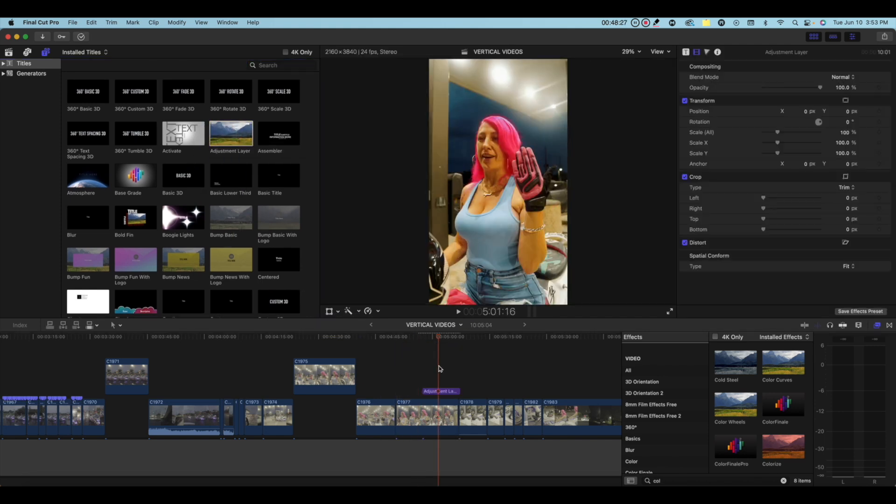
pyautogui.click(412, 382)
pyautogui.hscroll(2, 452, 384)
pyautogui.moveTo(411, 391); pyautogui.dragTo(585, 391)
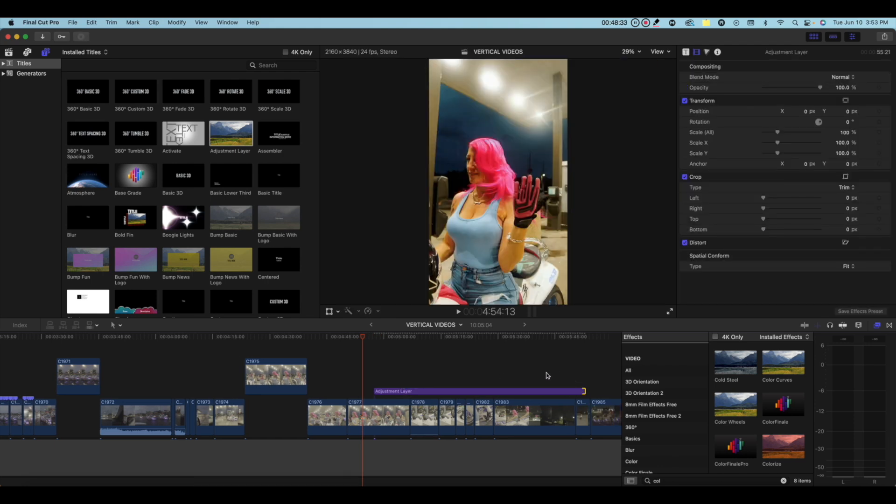
# Copy clip C1977 and paste its ColorFinale effect attributes onto the adjustment layer
pyautogui.click(355, 417)
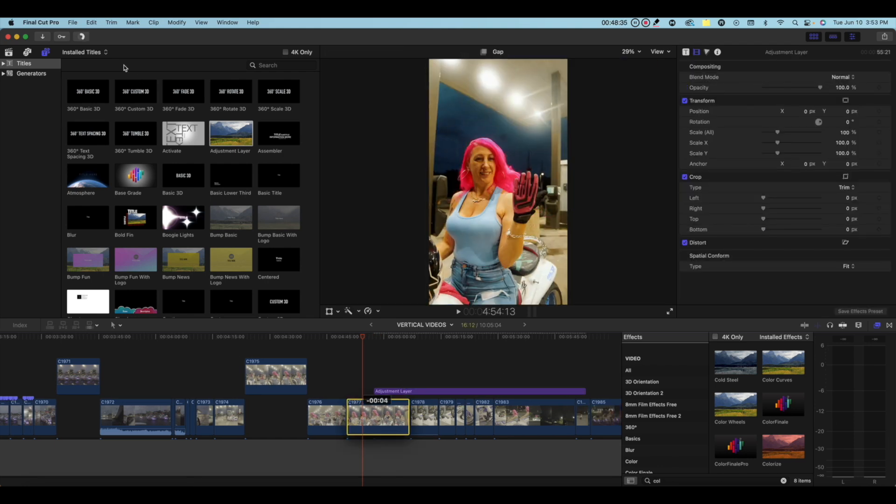
pyautogui.click(91, 22)
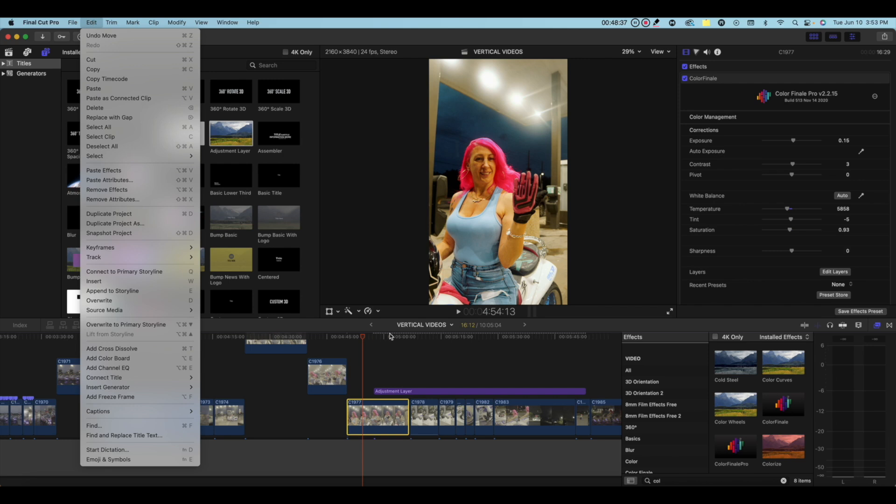
pyautogui.click(429, 355)
pyautogui.click(426, 373)
pyautogui.click(428, 391)
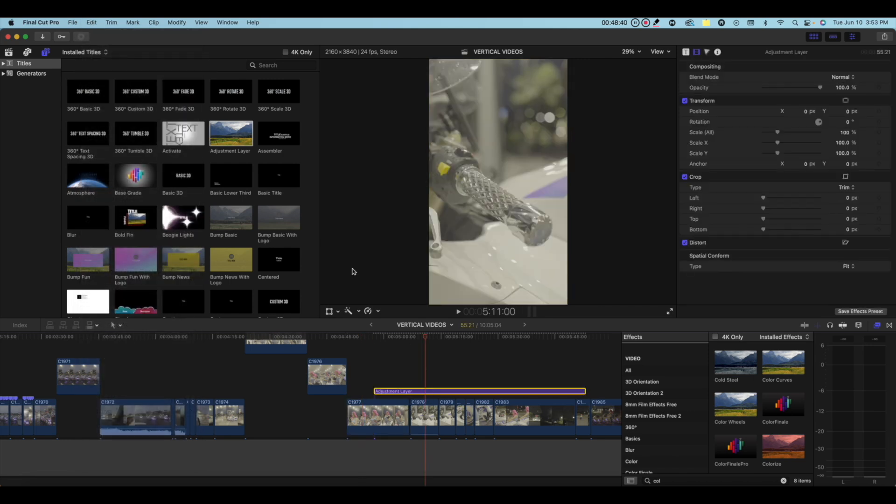
pyautogui.click(92, 23)
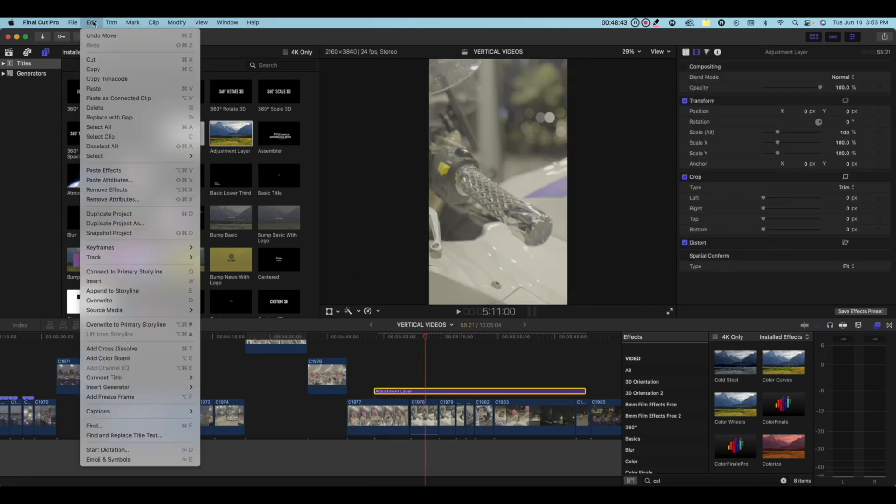
pyautogui.click(121, 185)
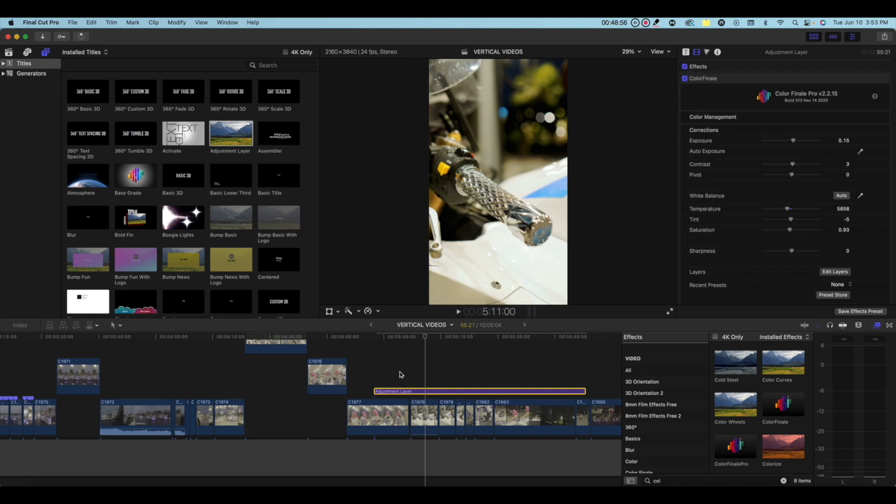
# Examine how the adjustment layer's grade looks on the different clips beneath it, up to clip C1983
pyautogui.scroll(-1, 401, 374)
pyautogui.click(456, 361)
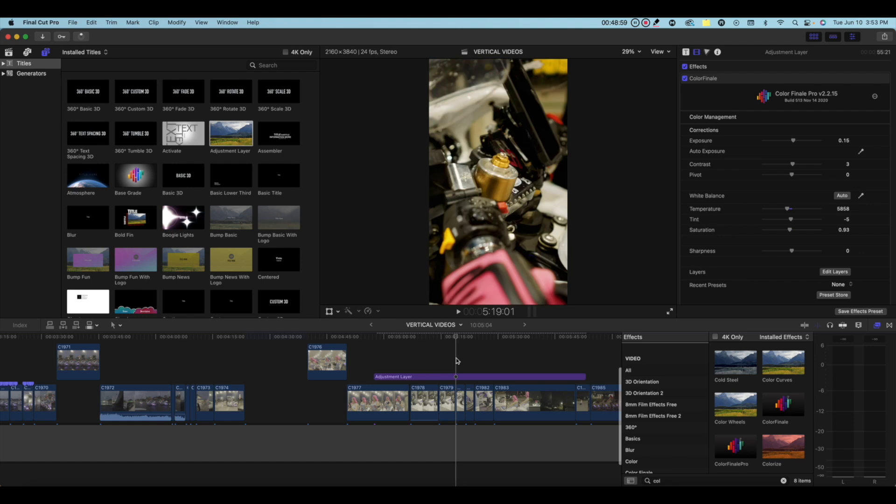
pyautogui.hscroll(1, 458, 361)
pyautogui.click(483, 356)
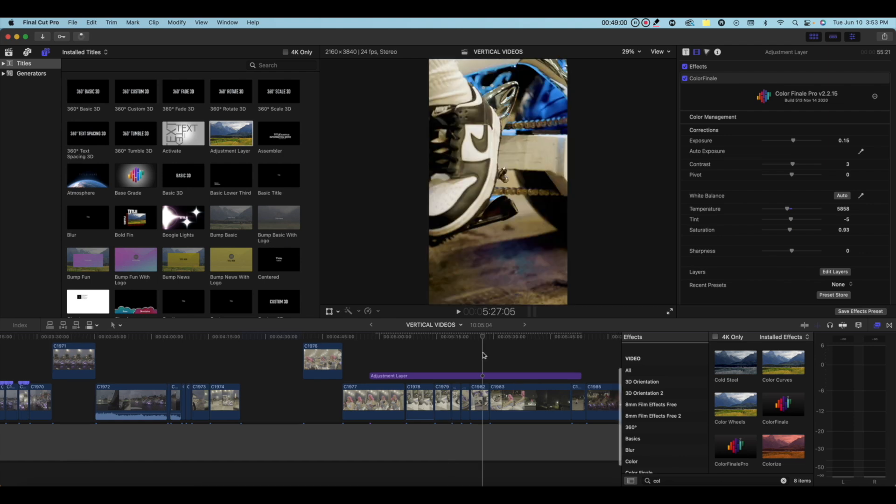
pyautogui.click(511, 356)
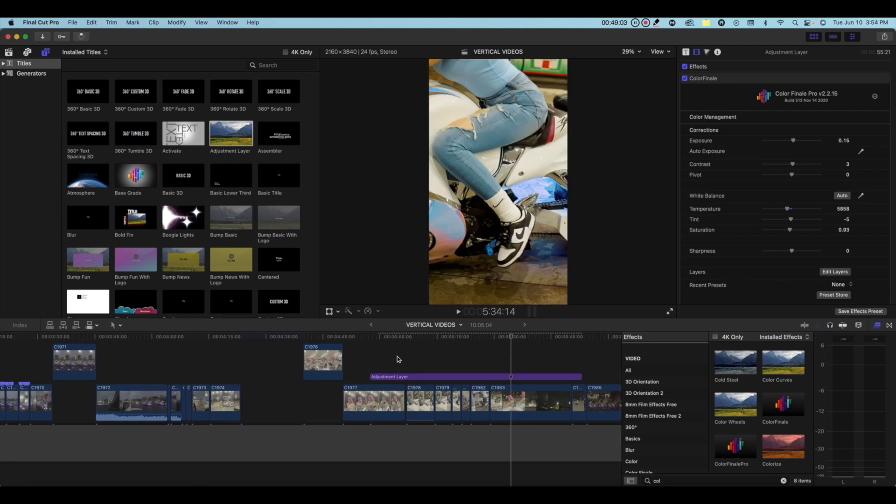
# Trim the adjustment layer's start toward the beginning of clip C1978, shortening the layer to a duration of 46:21
pyautogui.click(379, 358)
pyautogui.moveTo(372, 376); pyautogui.dragTo(403, 368)
pyautogui.click(398, 362)
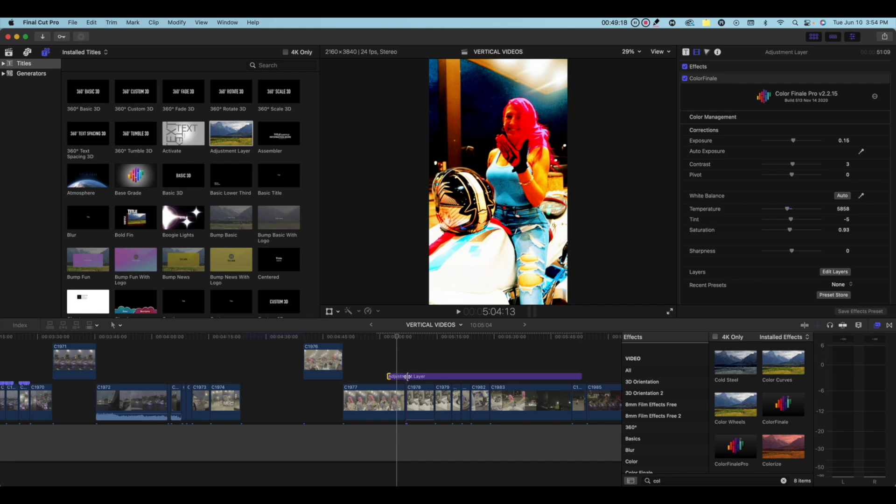
pyautogui.moveTo(407, 376); pyautogui.dragTo(405, 376)
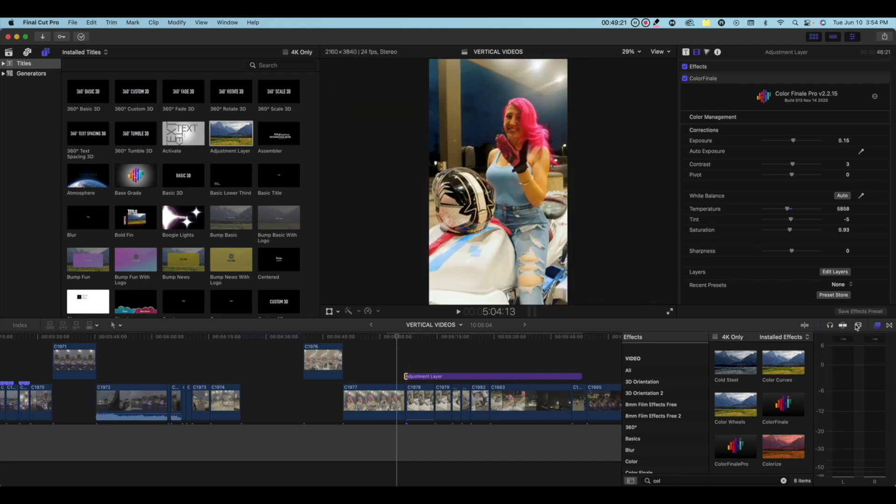
# Fine-trim the adjustment layer's start to line up exactly with the first frame of clip C1978, for a duration of 46:08
pyautogui.click(858, 325)
pyautogui.moveTo(850, 347); pyautogui.dragTo(865, 347)
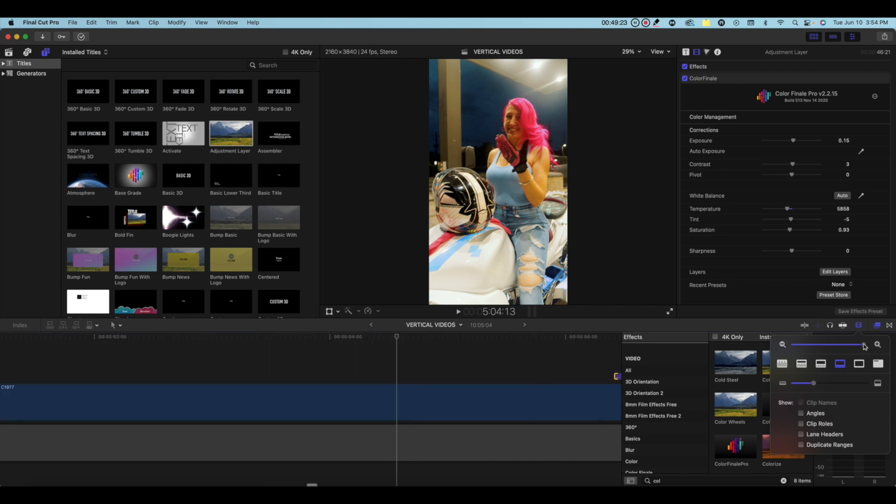
pyautogui.hscroll(15, 535, 384)
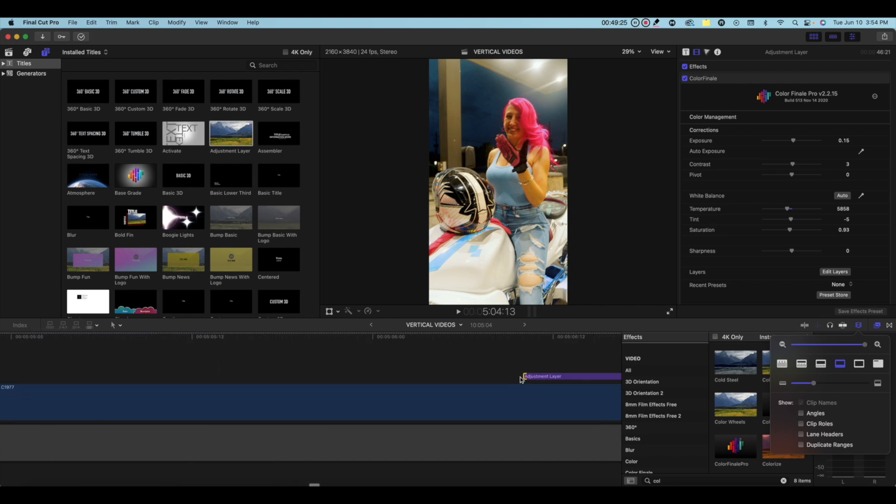
pyautogui.click(490, 367)
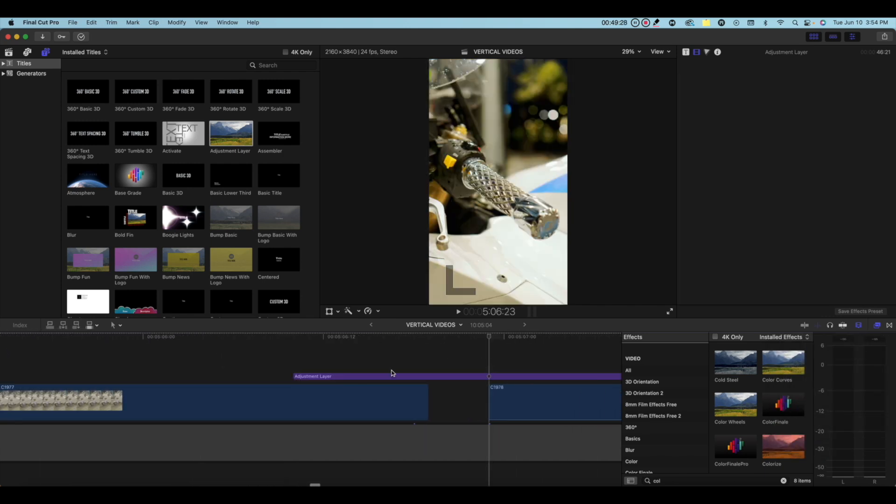
pyautogui.moveTo(296, 376); pyautogui.dragTo(467, 400)
pyautogui.click(464, 365)
pyautogui.click(487, 362)
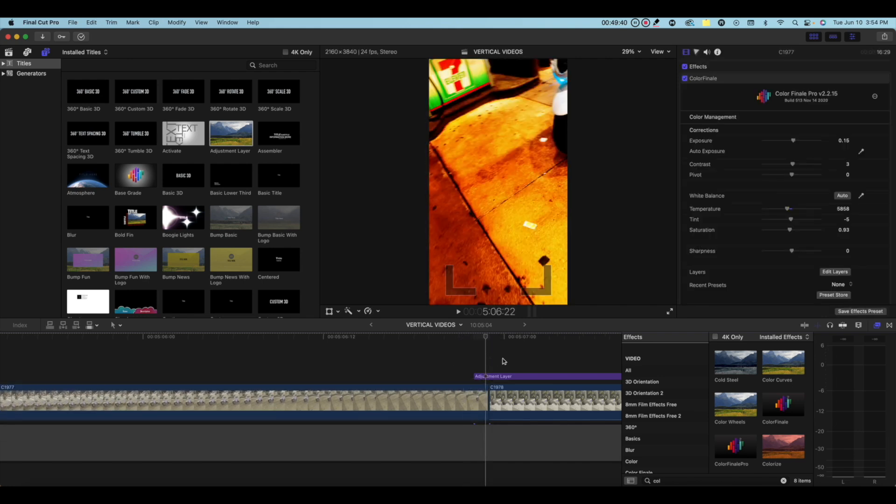
pyautogui.click(505, 361)
pyautogui.hscroll(5, 505, 362)
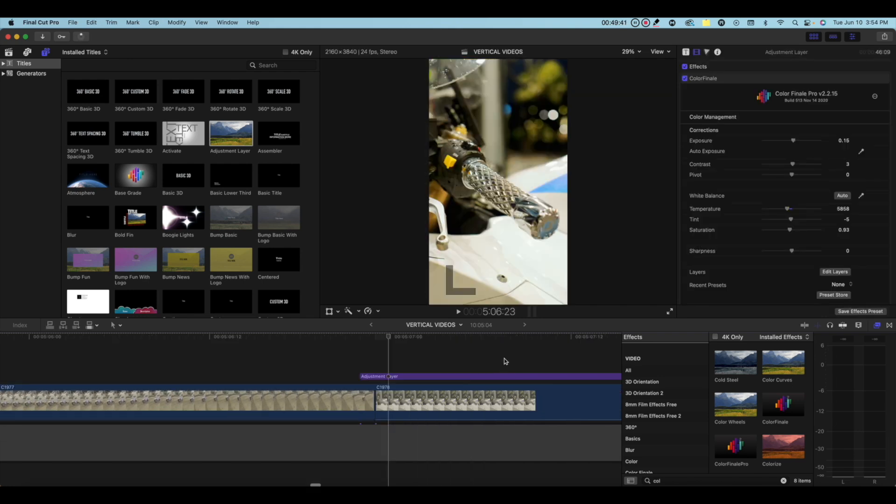
pyautogui.click(362, 375)
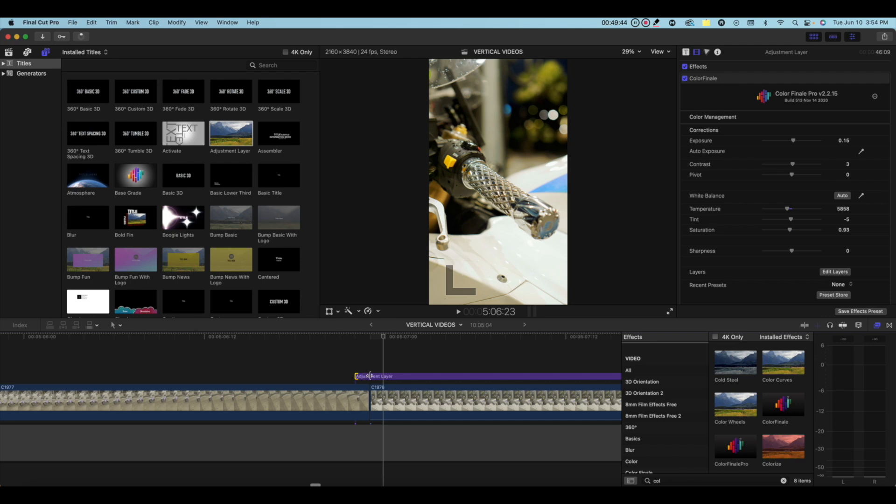
pyautogui.moveTo(369, 376); pyautogui.dragTo(384, 375)
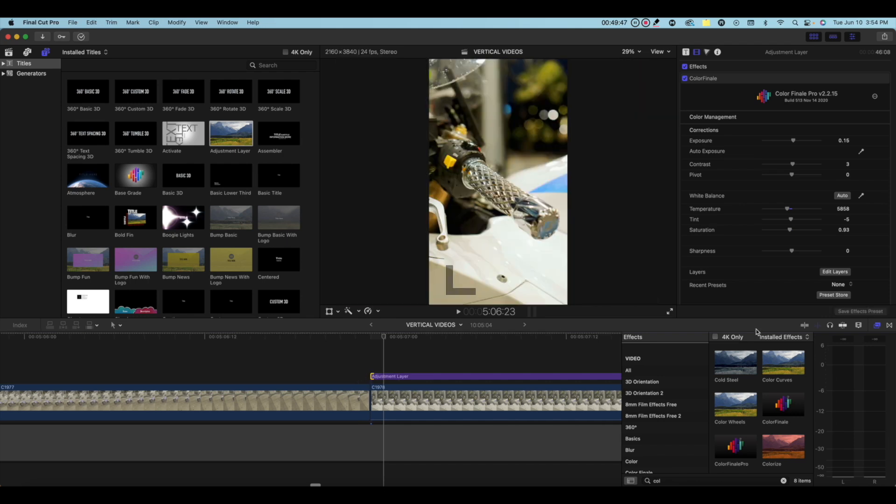
# Extend the adjustment layer's end past clips C1985 and DJI_0946 to above clip C1987, for a duration of 2:47:04
pyautogui.click(859, 325)
pyautogui.moveTo(857, 346); pyautogui.dragTo(848, 346)
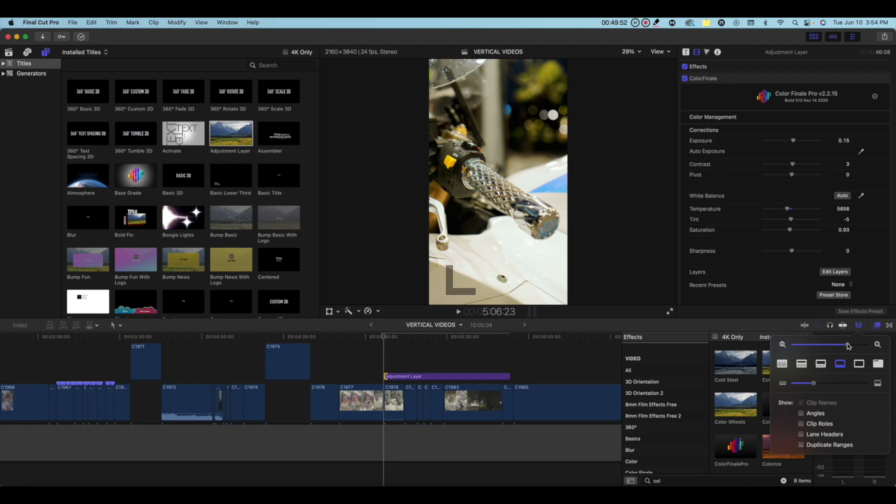
pyautogui.moveTo(849, 346); pyautogui.dragTo(848, 346)
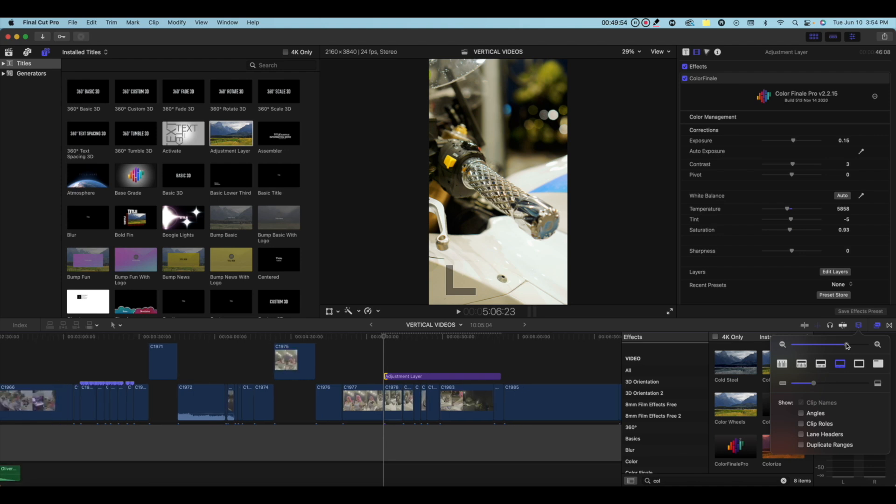
pyautogui.click(556, 372)
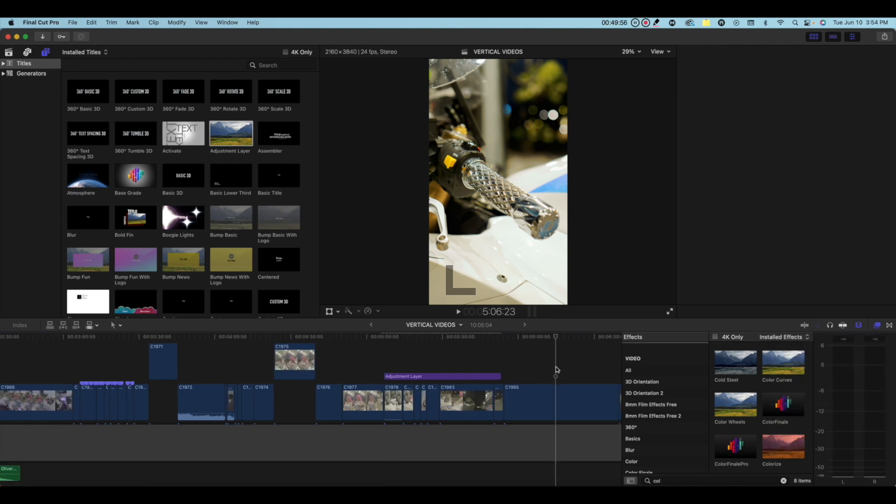
pyautogui.hscroll(5, 556, 371)
pyautogui.hscroll(4, 556, 370)
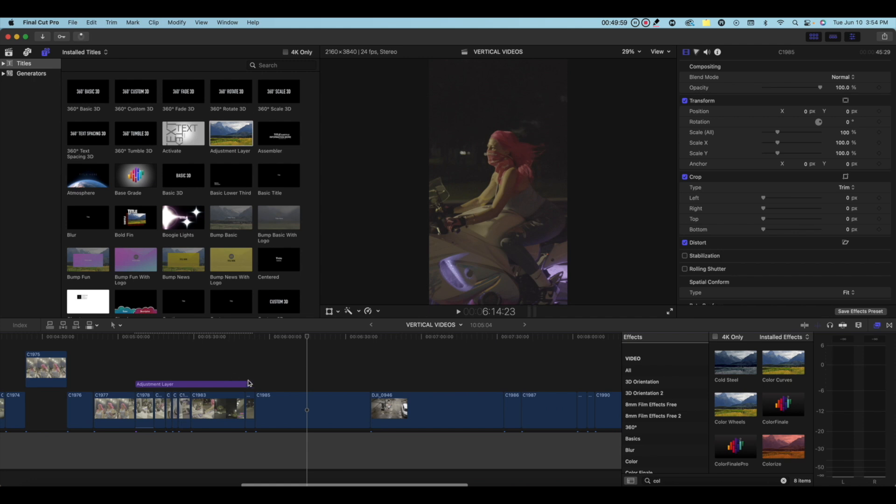
pyautogui.moveTo(556, 376); pyautogui.dragTo(558, 376)
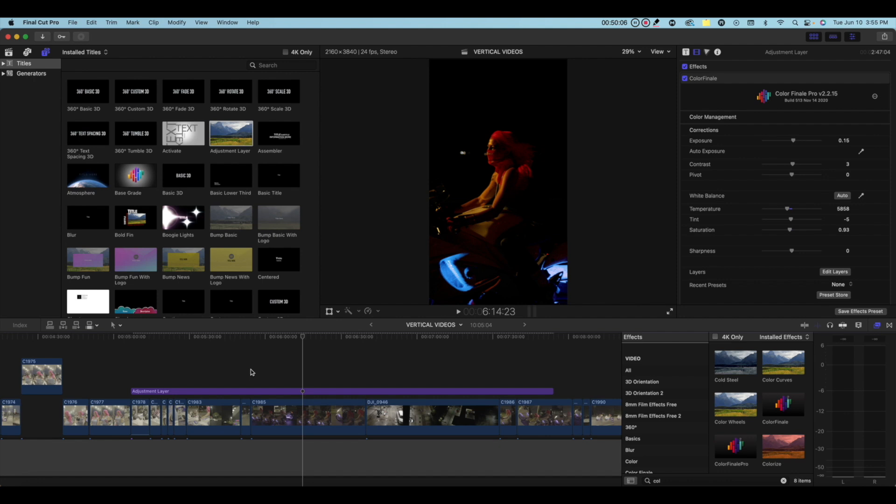
# Compare the adjustment layer's grade on clips C1983 and DJI_0946 with the uncovered clips near the end of the timeline, such as C1994
pyautogui.click(200, 372)
pyautogui.click(228, 376)
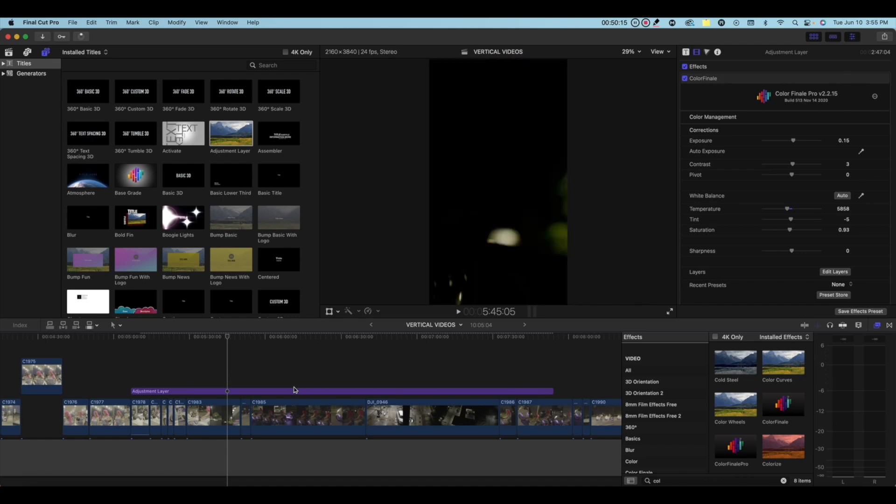
pyautogui.click(384, 385)
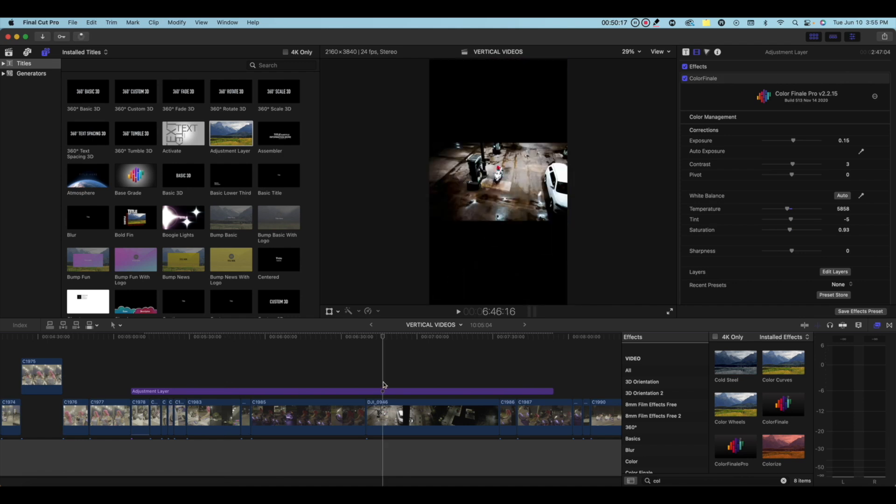
pyautogui.click(387, 392)
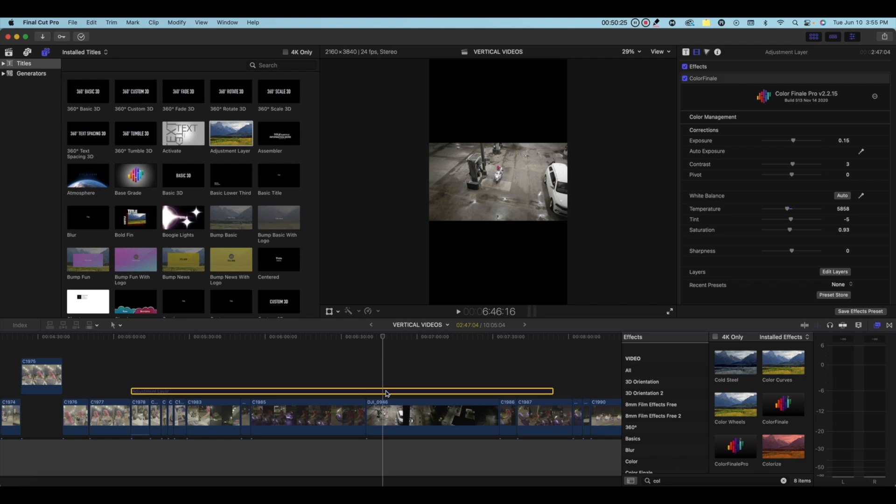
pyautogui.hscroll(10, 386, 393)
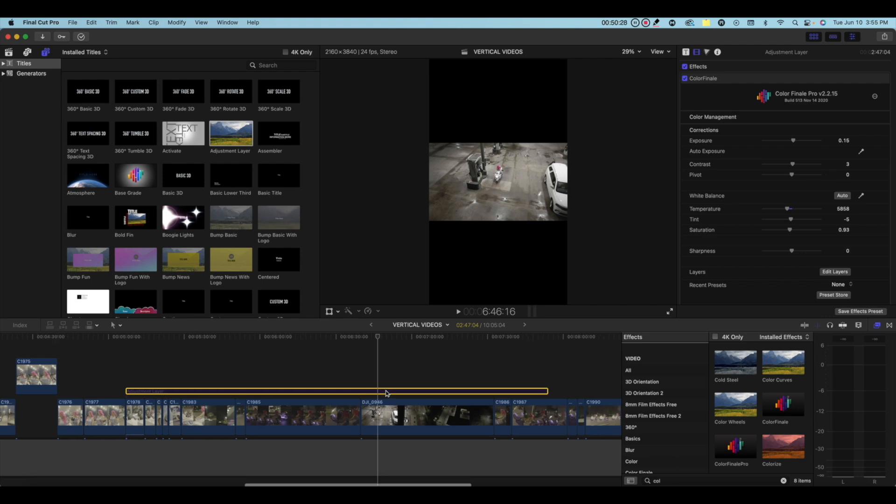
pyautogui.click(387, 393)
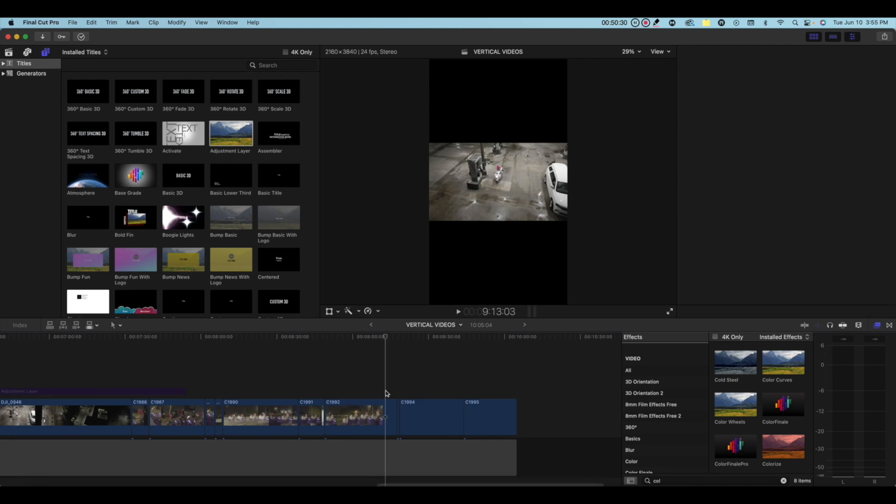
pyautogui.click(440, 377)
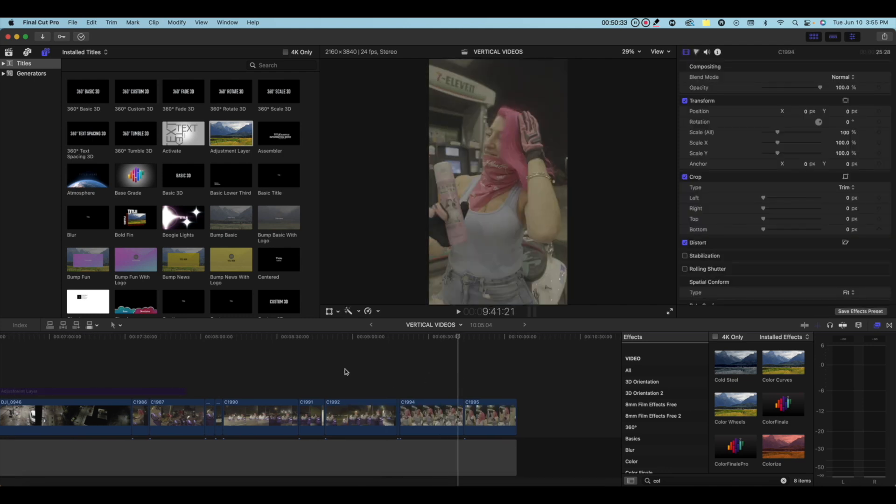
pyautogui.hscroll(-15, 344, 372)
pyautogui.hscroll(-5, 344, 372)
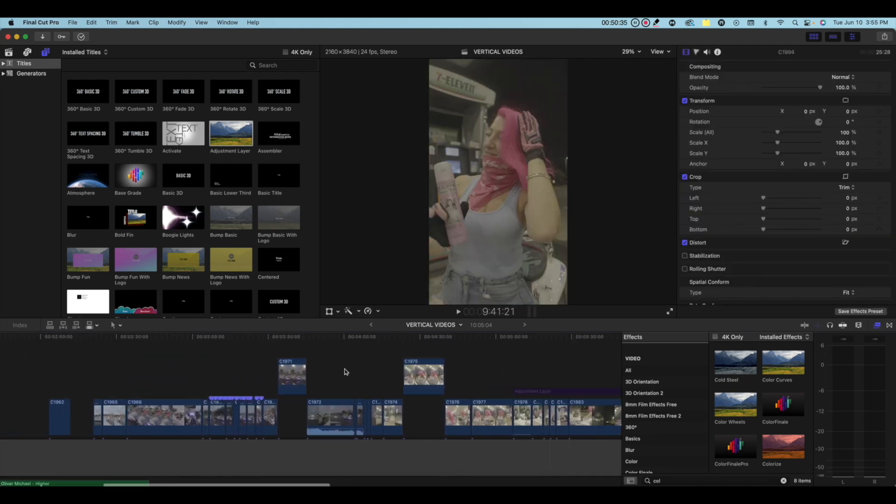
# Hide the titles category list and lower the opacity of clip C1975 to 47.52%
pyautogui.click(44, 52)
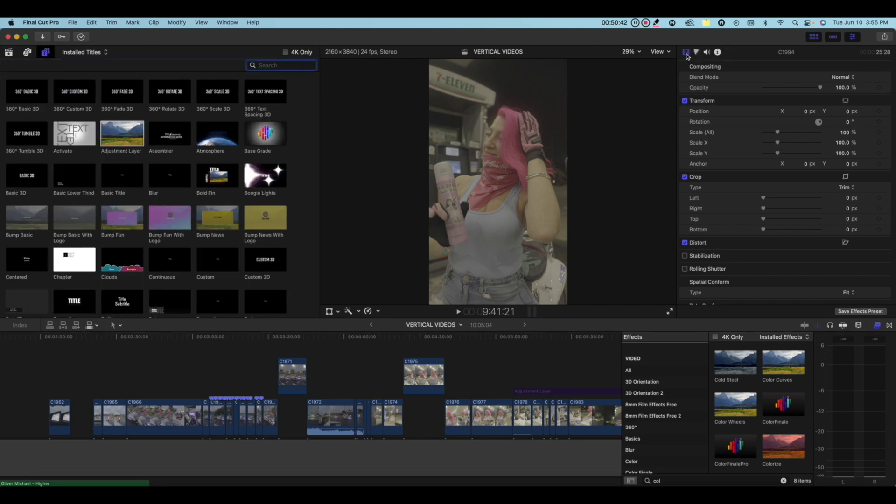
pyautogui.click(687, 54)
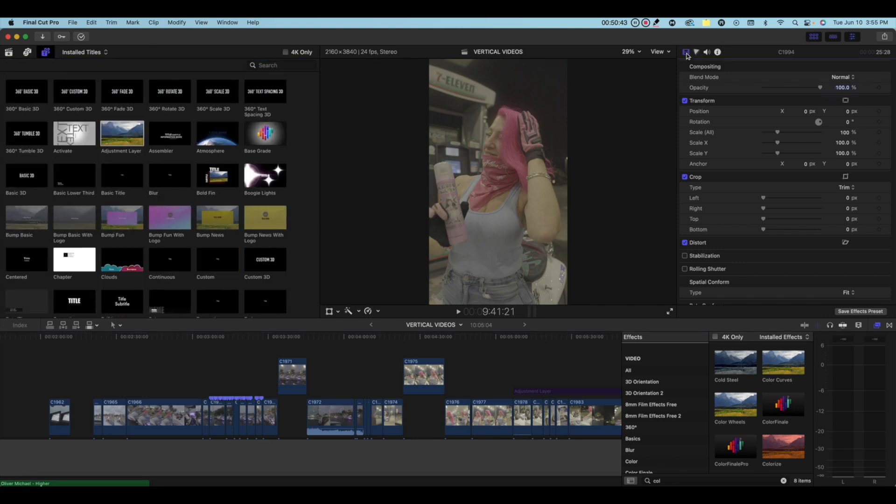
pyautogui.click(418, 347)
pyautogui.click(432, 378)
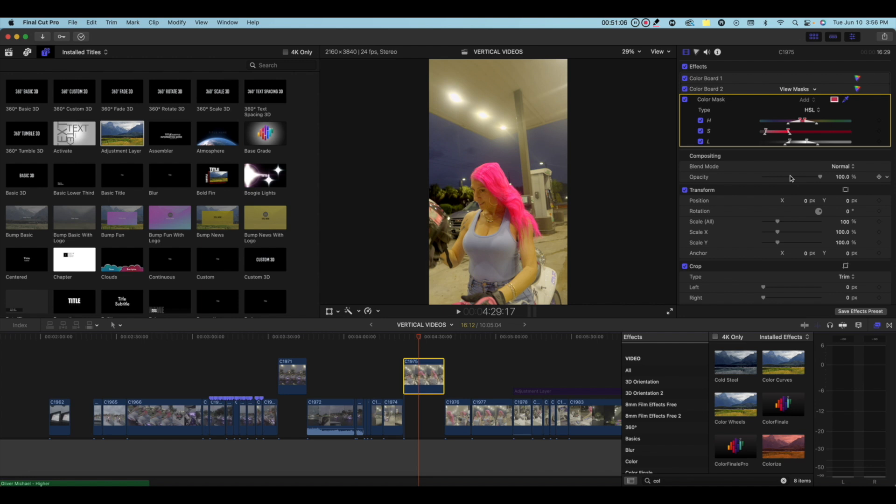
pyautogui.moveTo(788, 177); pyautogui.dragTo(791, 178)
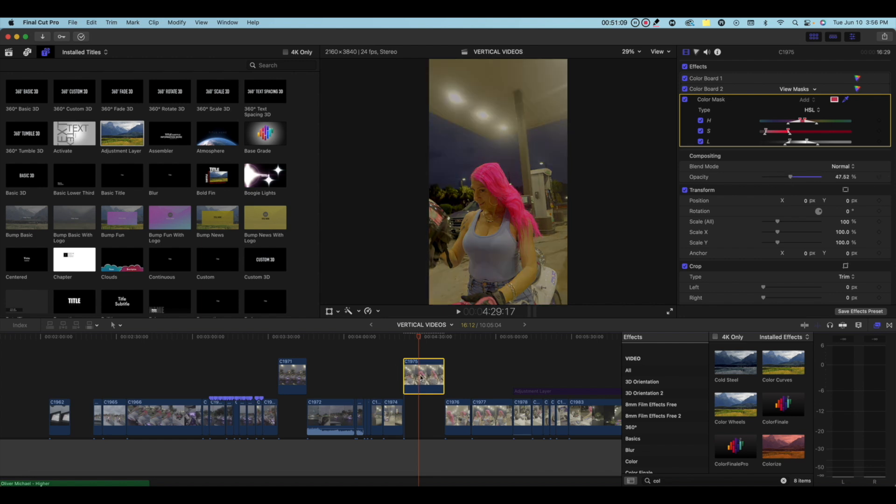
# Move clip C1975 above clips C1976 and C1977, and test its opacity at 0% before restoring it to 100%
pyautogui.moveTo(422, 374); pyautogui.dragTo(461, 369)
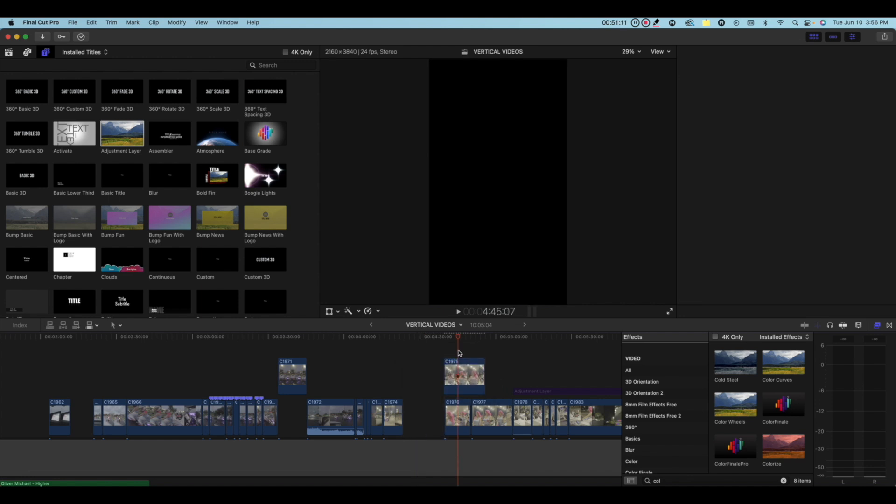
pyautogui.click(461, 368)
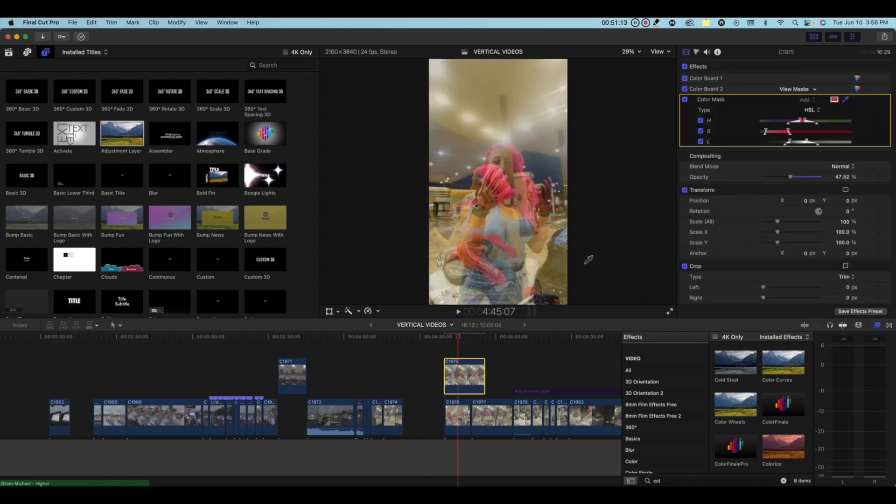
pyautogui.moveTo(790, 178); pyautogui.dragTo(748, 182)
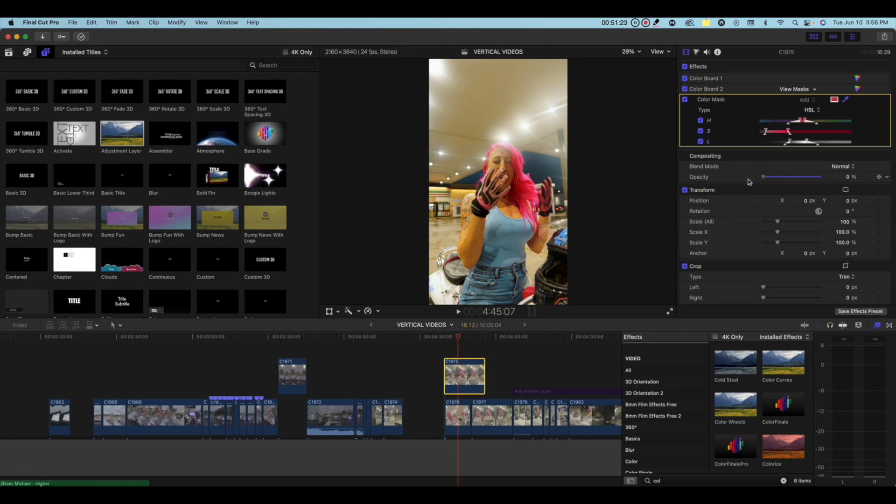
pyautogui.moveTo(760, 181); pyautogui.dragTo(833, 177)
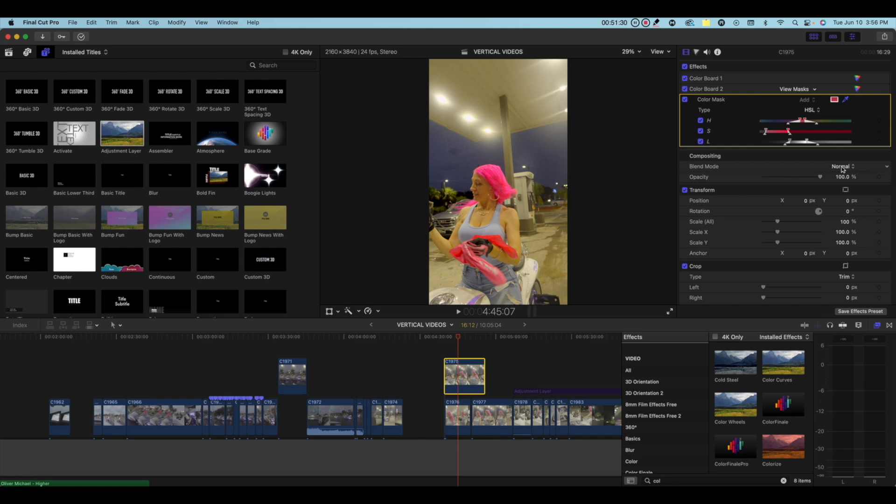
# Try the Subtract blend mode on clip C1975, and change the blend mode to Darken
pyautogui.click(849, 166)
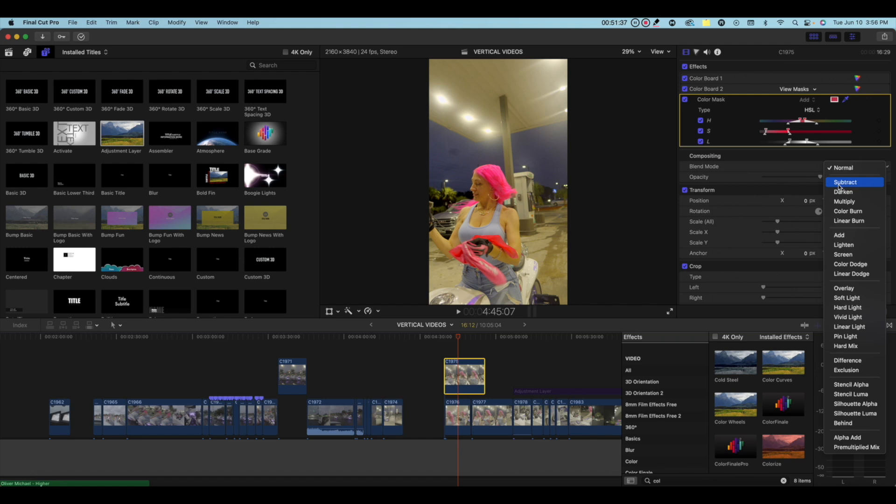
pyautogui.click(841, 183)
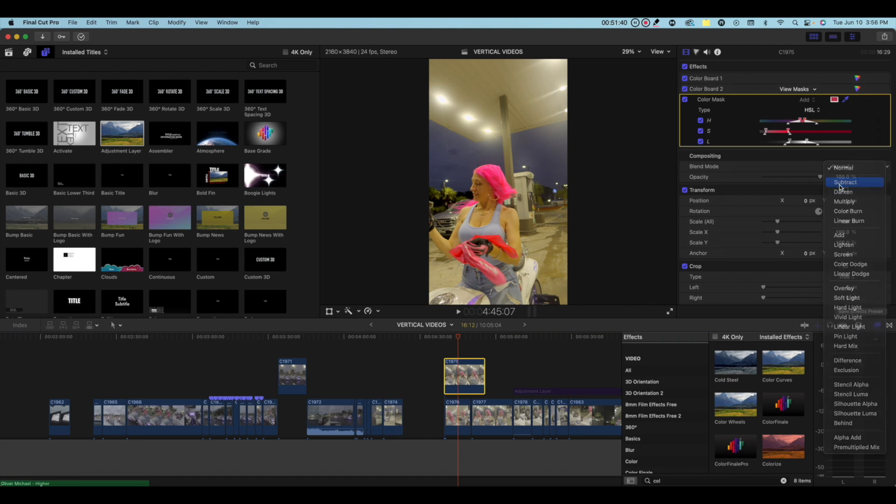
pyautogui.click(841, 167)
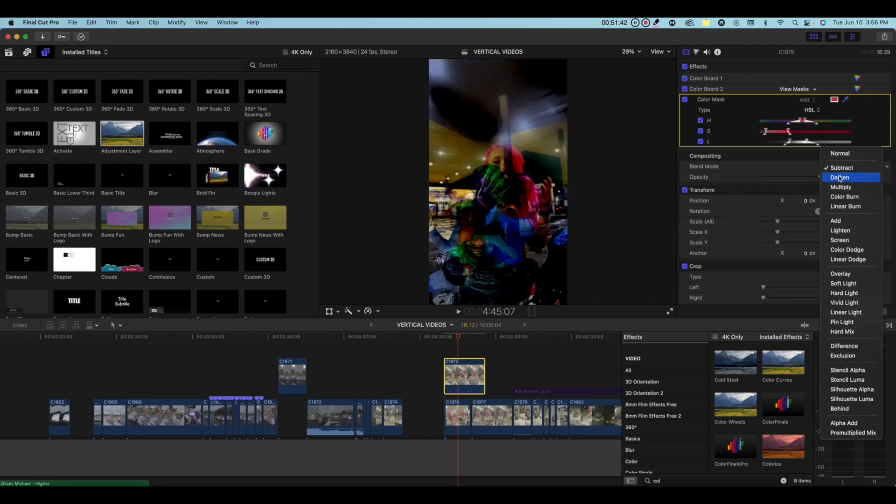
pyautogui.click(839, 169)
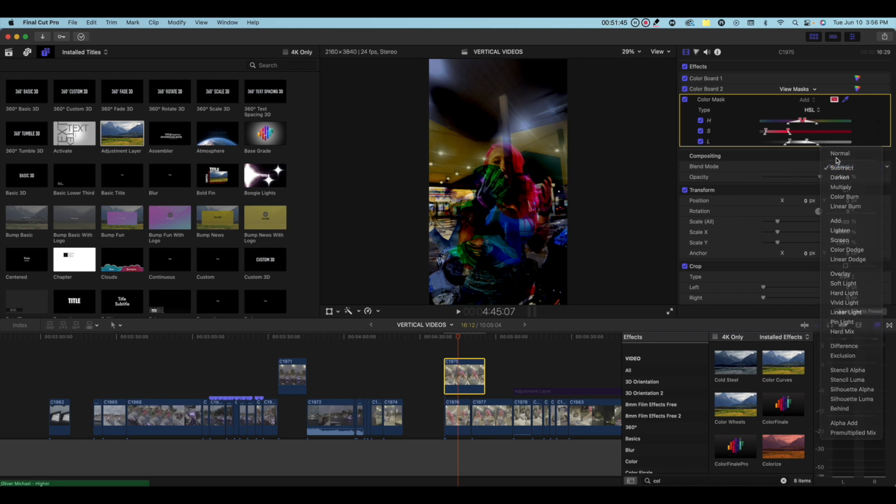
pyautogui.click(838, 171)
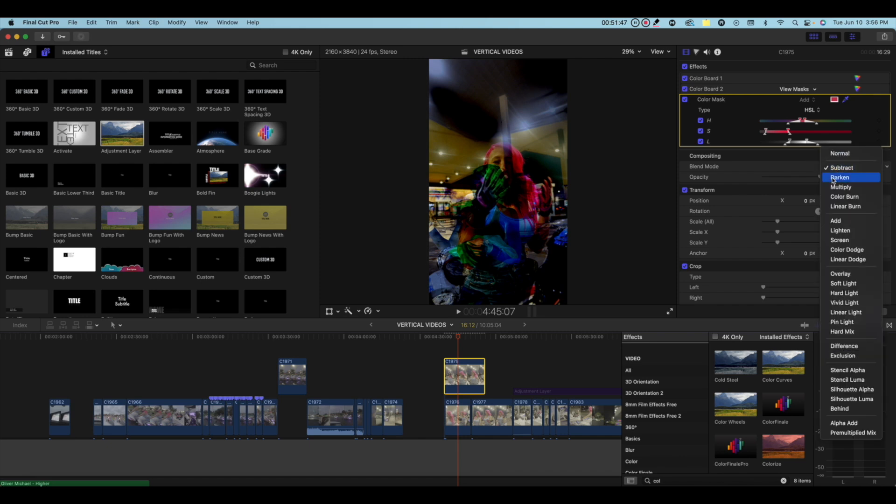
pyautogui.click(835, 178)
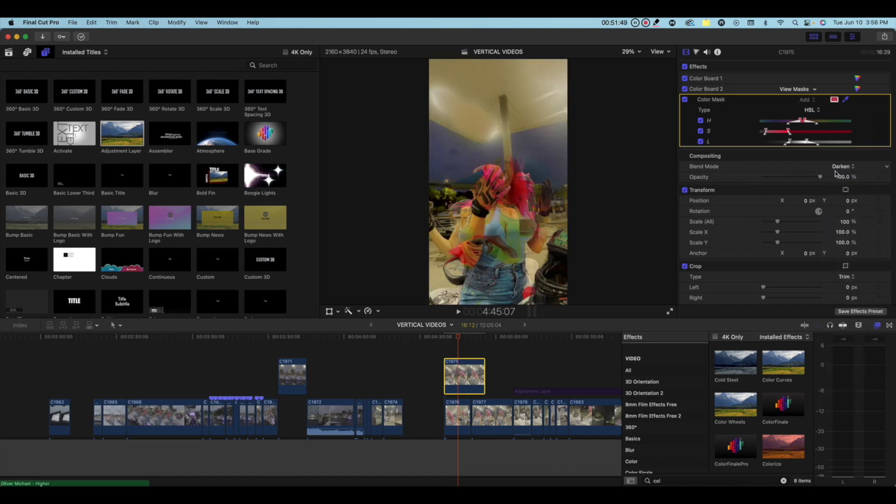
# Play back the start of clip C1975 over clip C1976 to preview the Darken blend mode
pyautogui.click(450, 349)
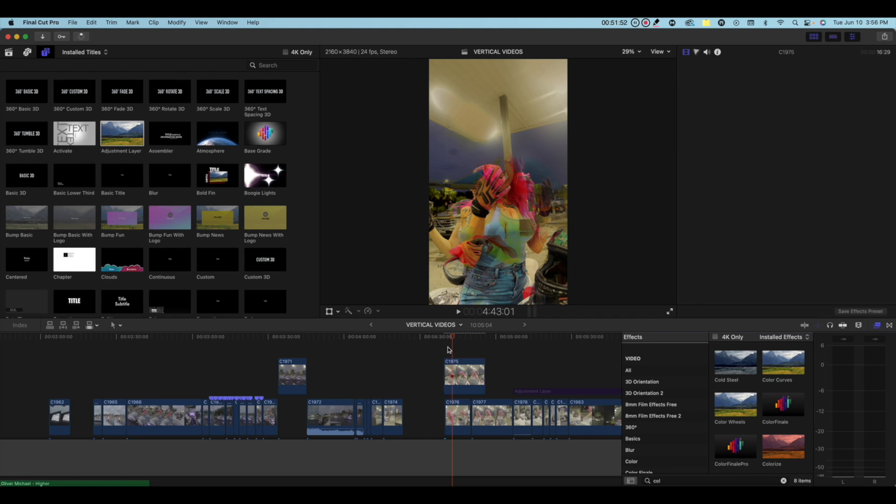
pyautogui.click(448, 350)
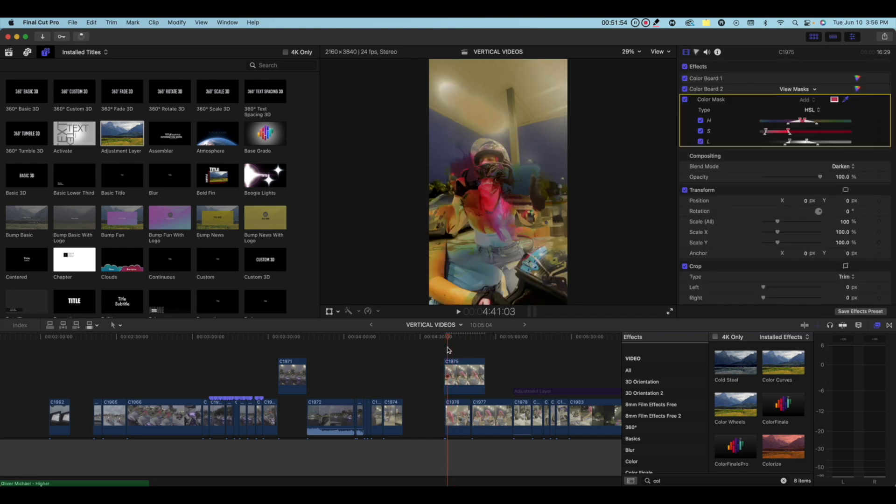
pyautogui.press('space')
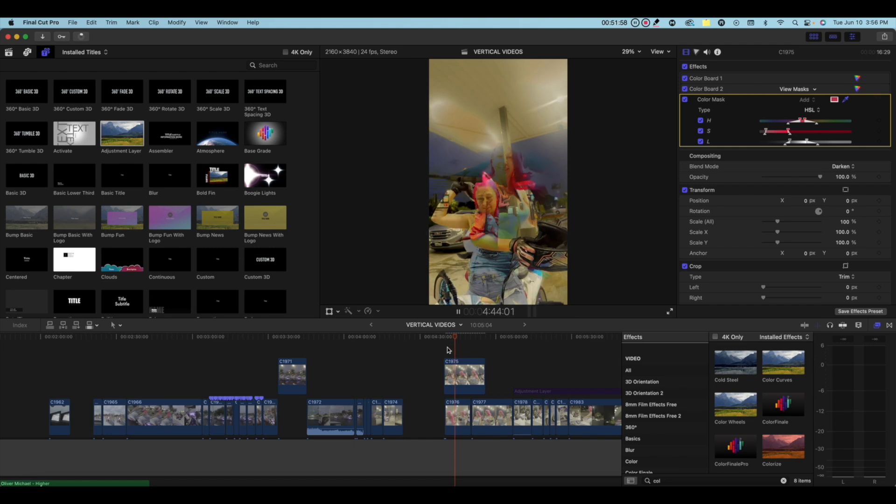
pyautogui.press('space')
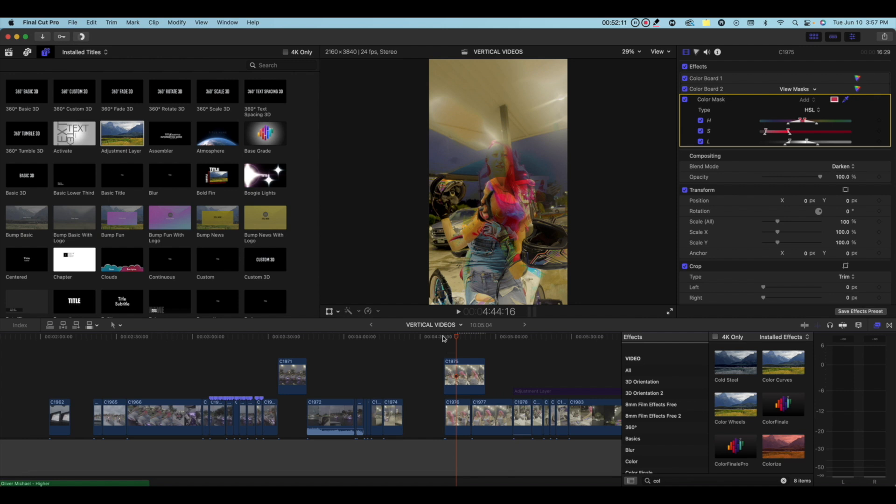
# Try the Multiply blend mode on clip C1975 and preview it near the start of the clip
pyautogui.click(843, 167)
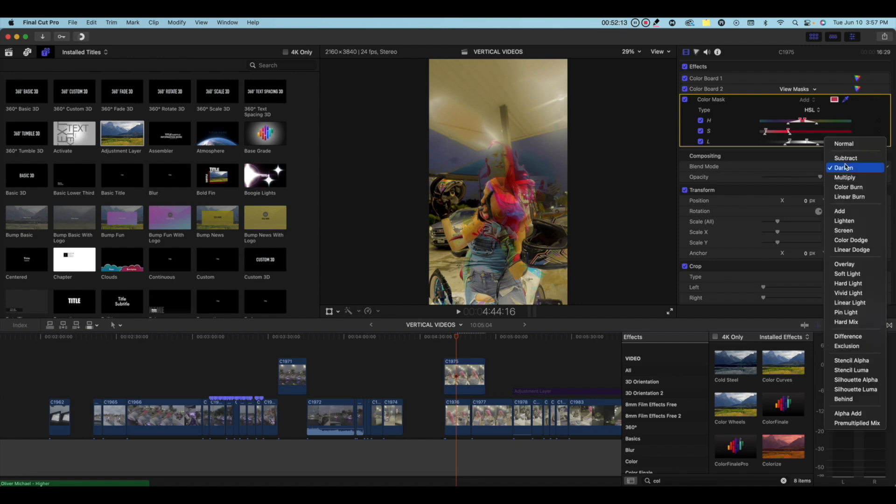
pyautogui.click(845, 178)
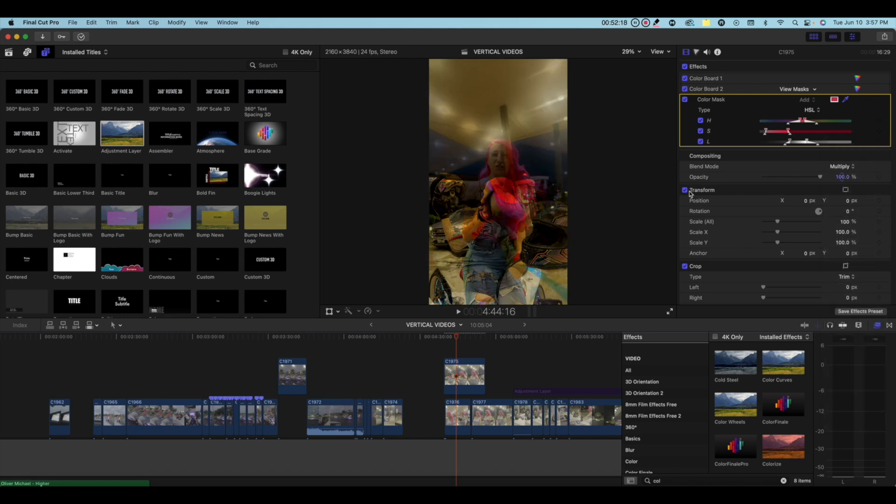
pyautogui.click(448, 349)
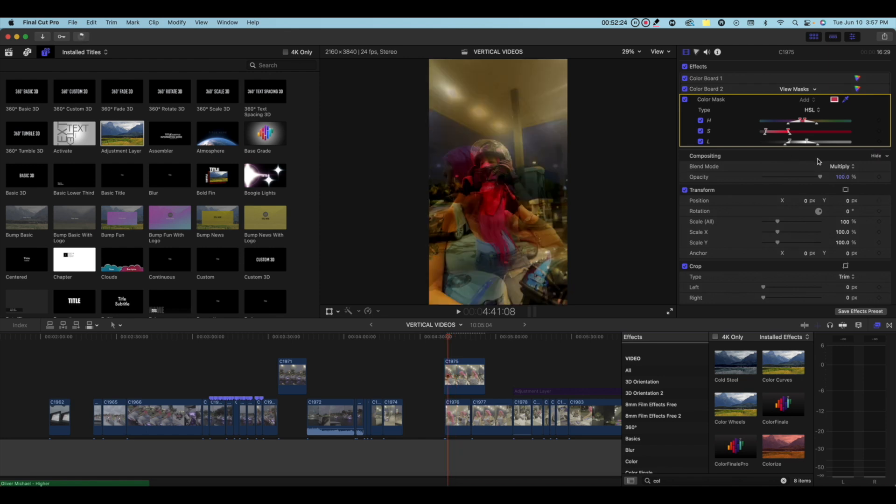
# Try the Color Burn and Linear Burn blend modes on clip C1975
pyautogui.click(840, 167)
pyautogui.click(840, 176)
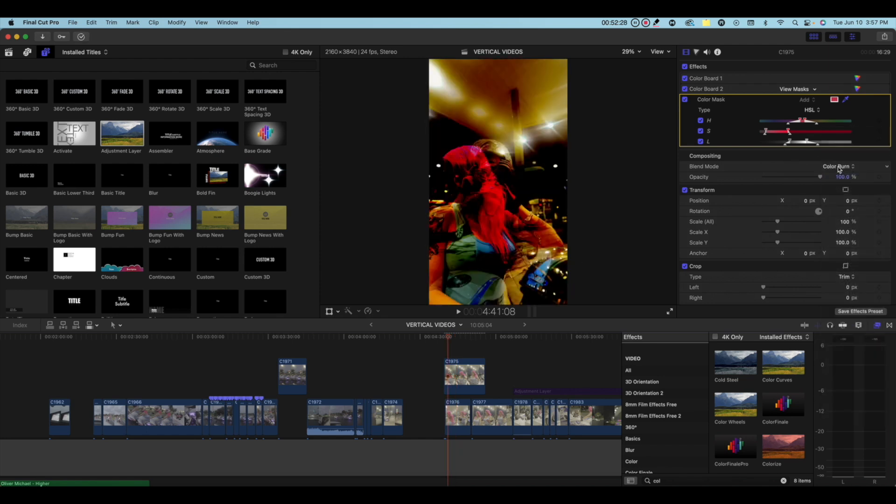
pyautogui.click(839, 167)
pyautogui.click(837, 177)
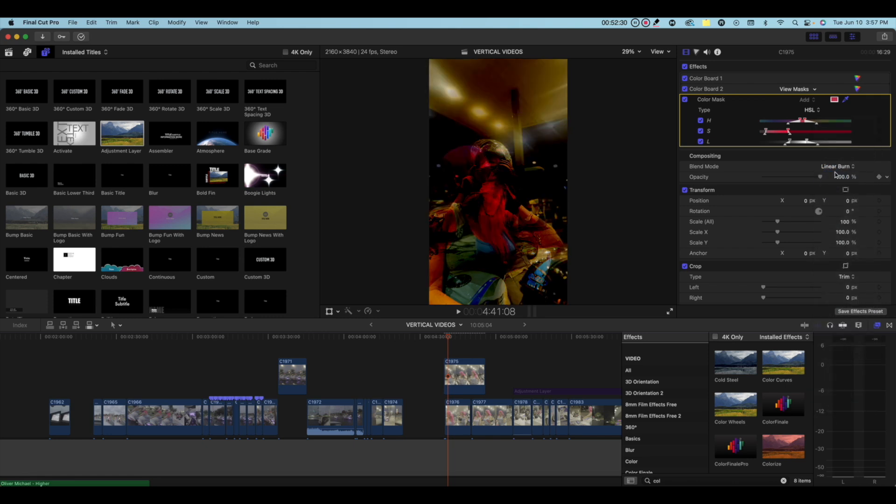
# Try the Add blend mode on clip C1975 and play back the overlapping section
pyautogui.click(839, 166)
pyautogui.click(835, 182)
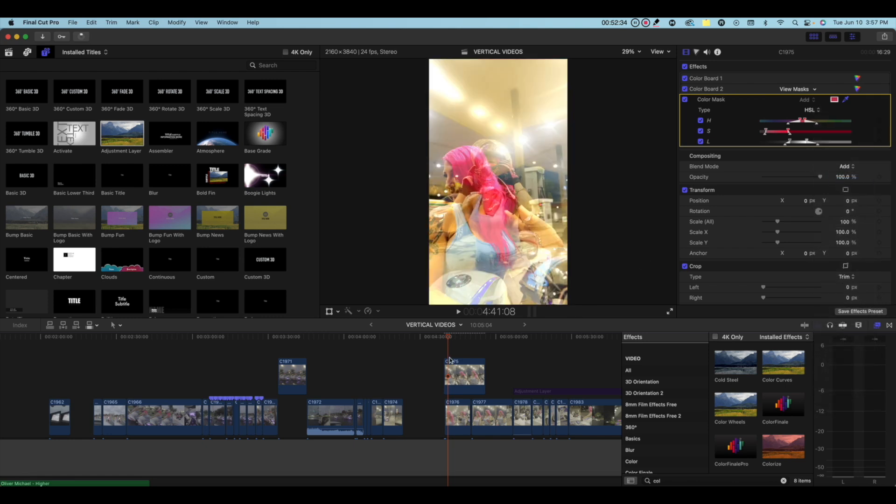
pyautogui.press('space')
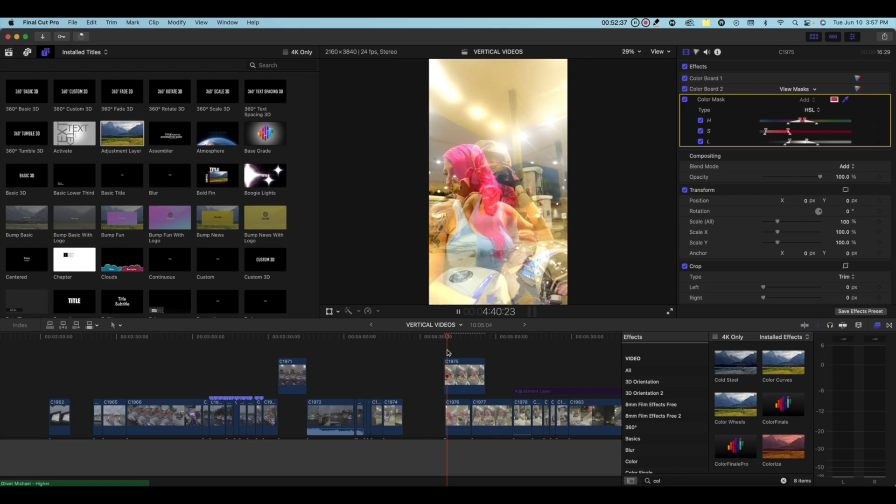
pyautogui.press('space')
# Try the Overlay and Stencil Alpha blend modes on clip C1975
pyautogui.click(845, 166)
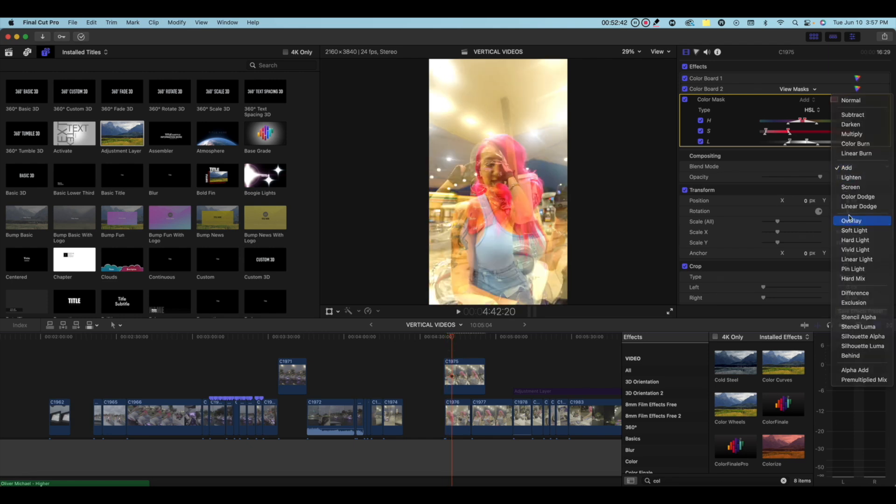
pyautogui.click(850, 220)
pyautogui.click(841, 167)
pyautogui.click(837, 168)
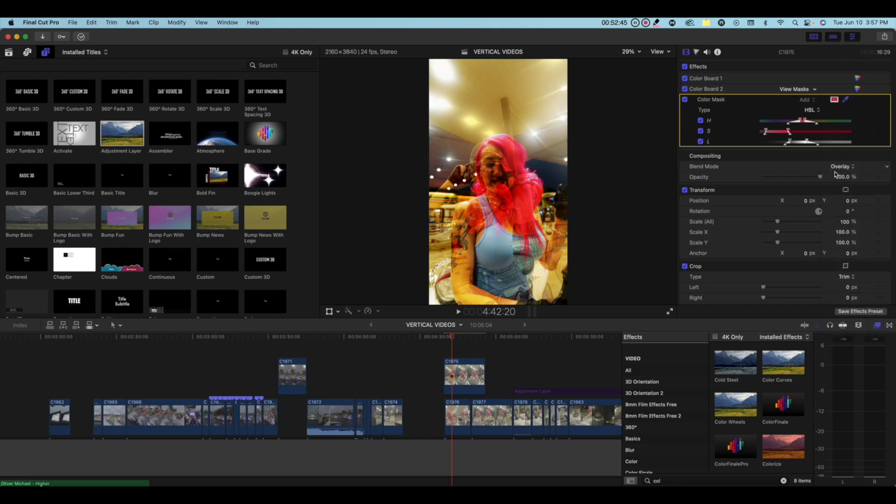
pyautogui.click(841, 168)
pyautogui.click(844, 218)
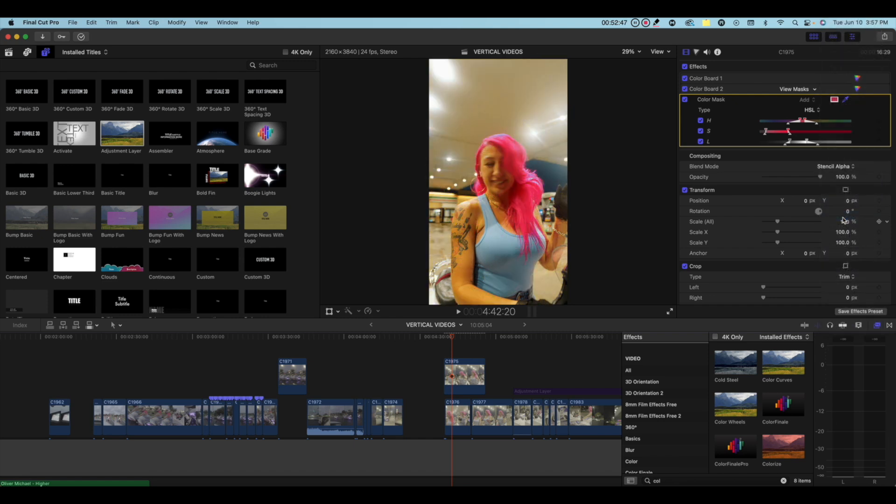
# Try the Difference blend mode on clip C1975 and play back the overlapping section
pyautogui.click(840, 167)
pyautogui.click(835, 151)
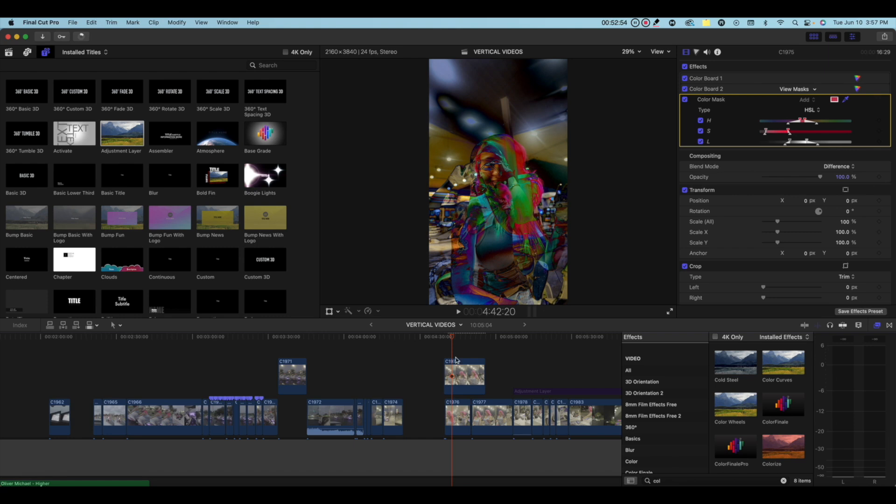
pyautogui.press('space')
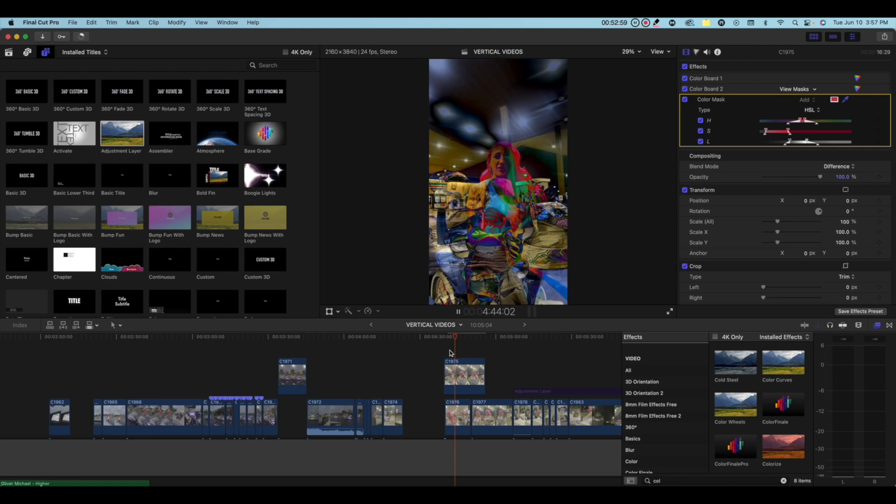
pyautogui.press('space')
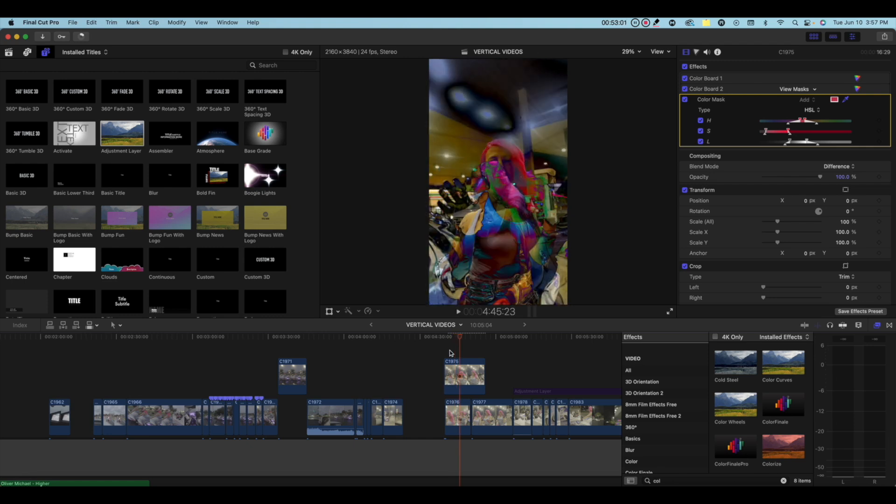
pyautogui.press('space')
pyautogui.press('space')
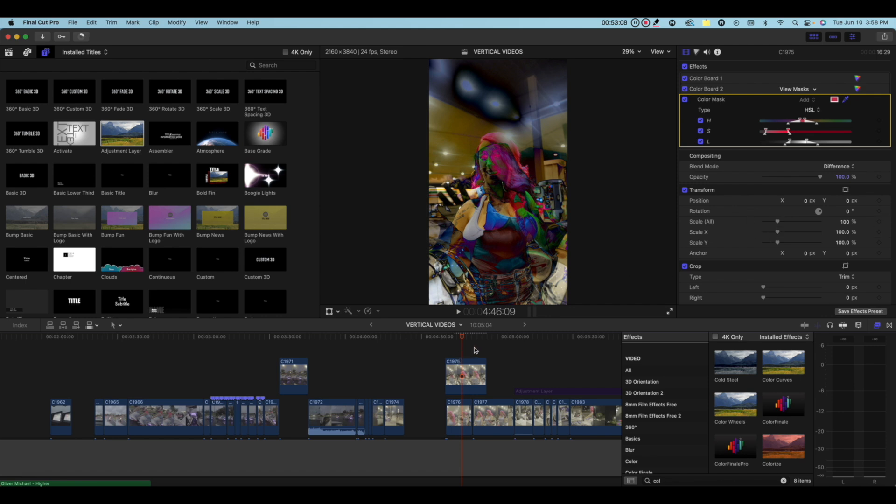
pyautogui.click(448, 350)
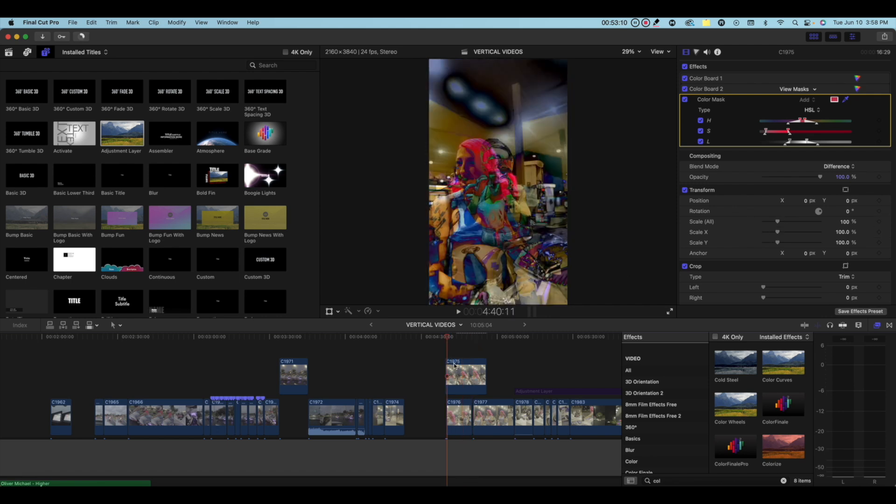
# Reset clip C1975's blend mode to Normal and move the clip over the gap between clips C1974 and C1976
pyautogui.click(455, 369)
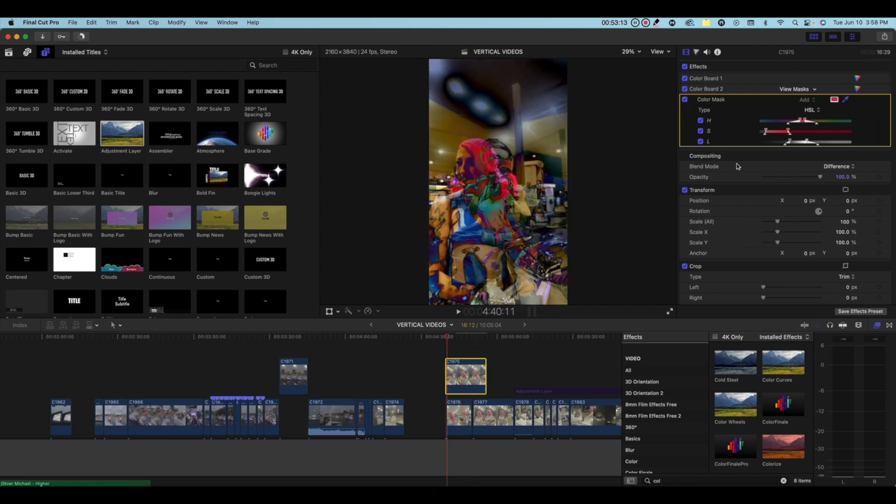
pyautogui.click(838, 167)
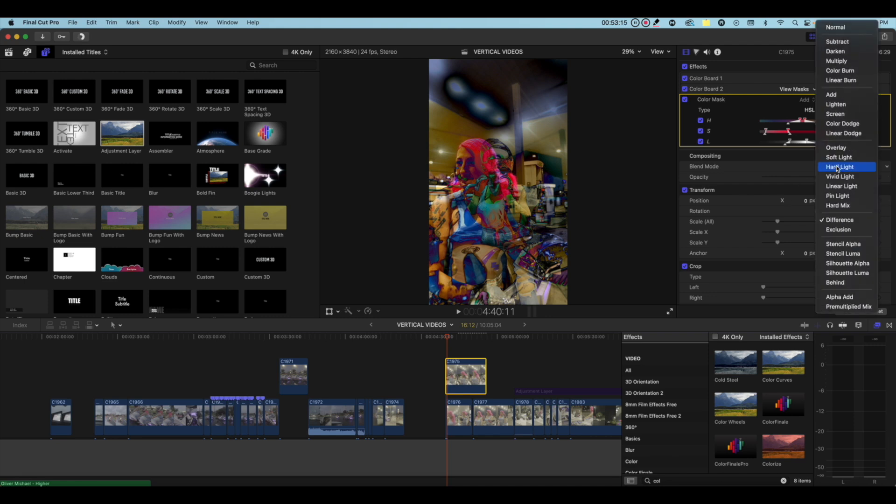
pyautogui.click(839, 27)
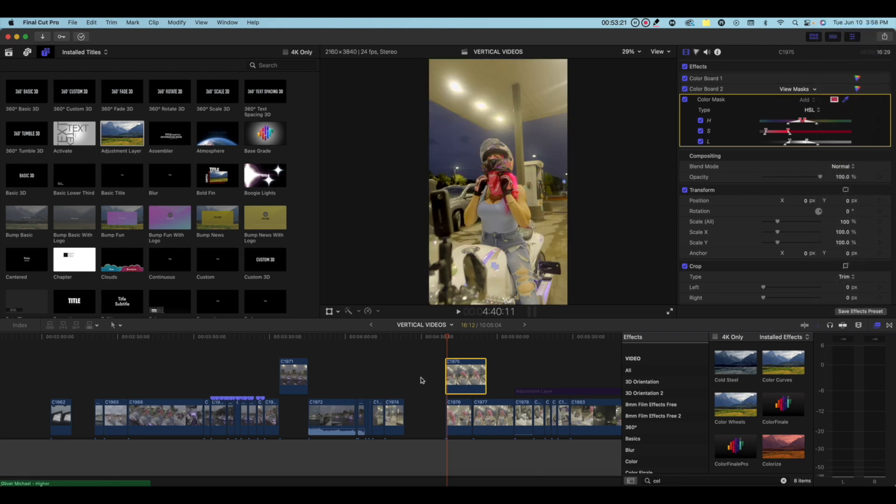
pyautogui.moveTo(466, 377); pyautogui.dragTo(424, 375)
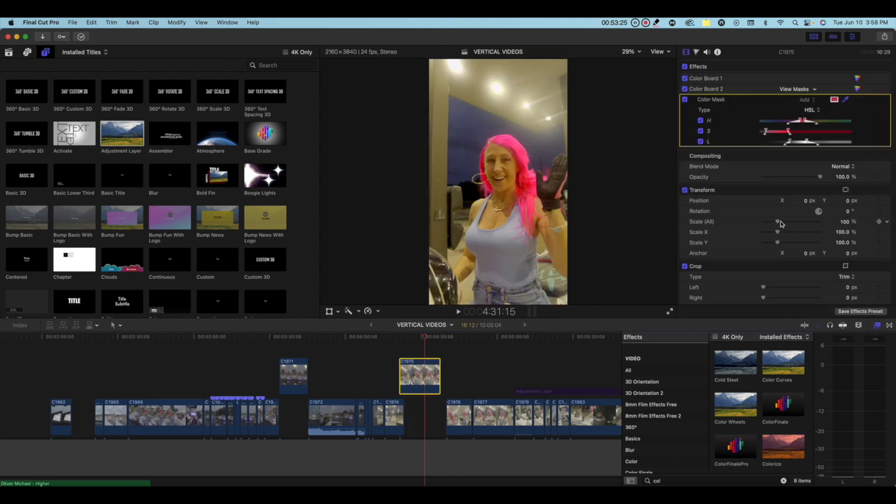
# Reduce clip C1975's overall scale to 98% and look at the Transform, Crop and Distort options
pyautogui.moveTo(780, 224); pyautogui.dragTo(778, 225)
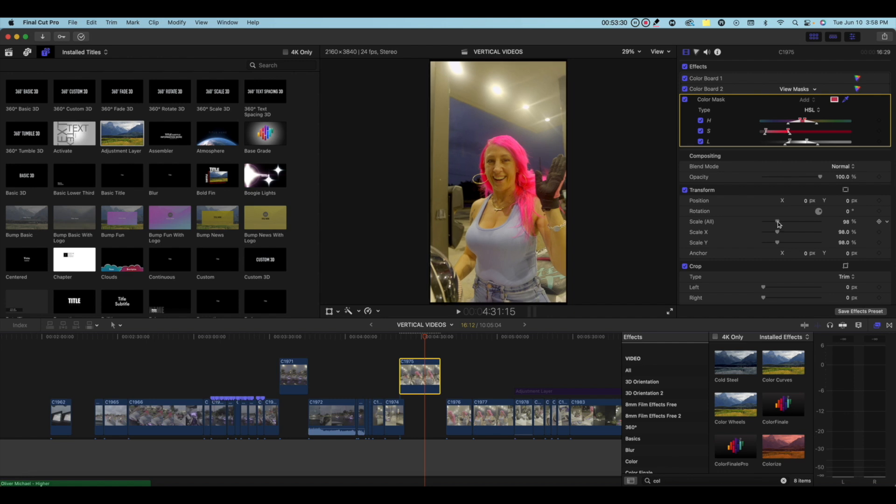
pyautogui.click(377, 312)
pyautogui.click(338, 311)
pyautogui.click(338, 312)
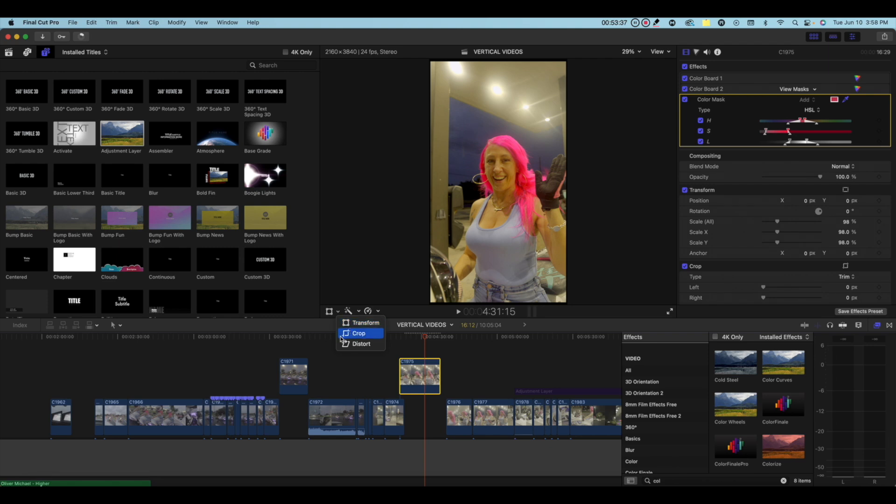
pyautogui.click(780, 223)
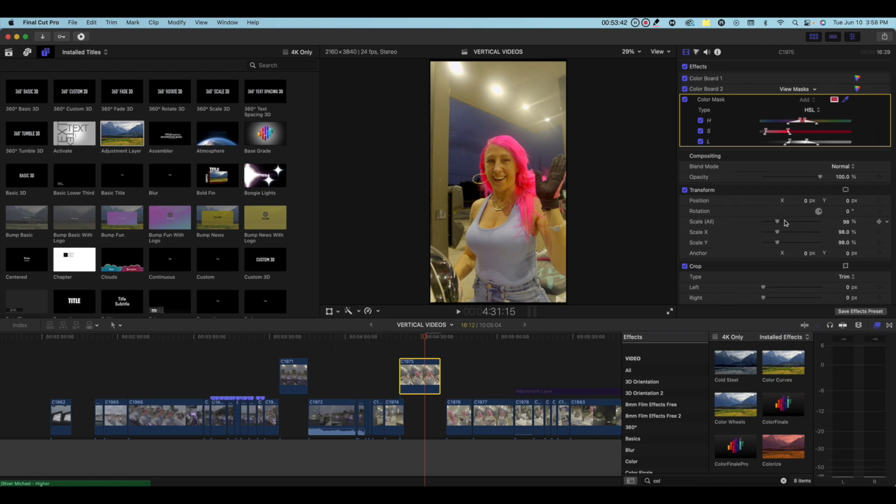
pyautogui.moveTo(778, 224)
pyautogui.mouseDown()
pyautogui.moveTo(799, 224)
pyautogui.moveTo(735, 227)
pyautogui.moveTo(778, 227)
pyautogui.mouseUp()
# Animate clip C1975's overall scale with a keyframe at 4:27:19 and a second keyframe of 202% at 4:33:21
pyautogui.click(413, 354)
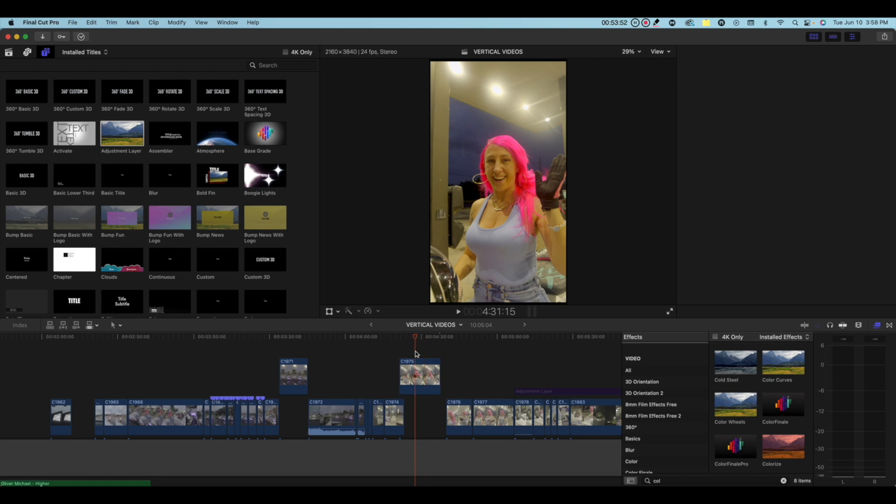
pyautogui.click(416, 378)
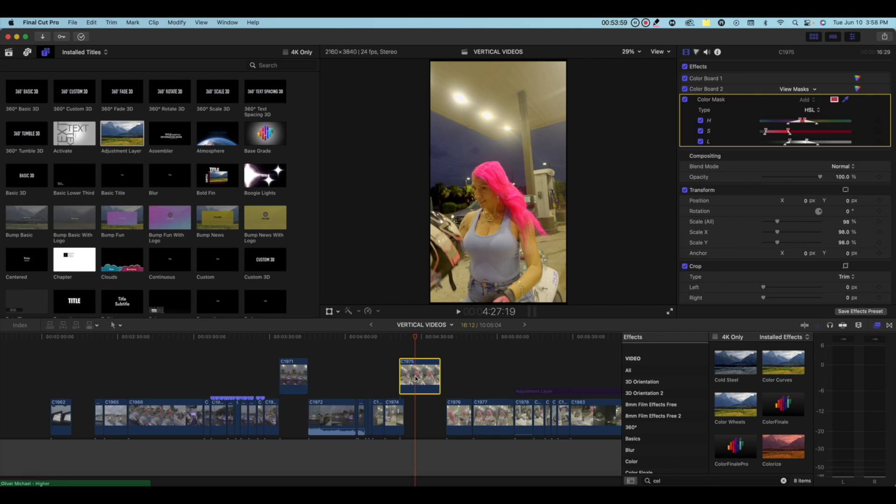
pyautogui.click(879, 222)
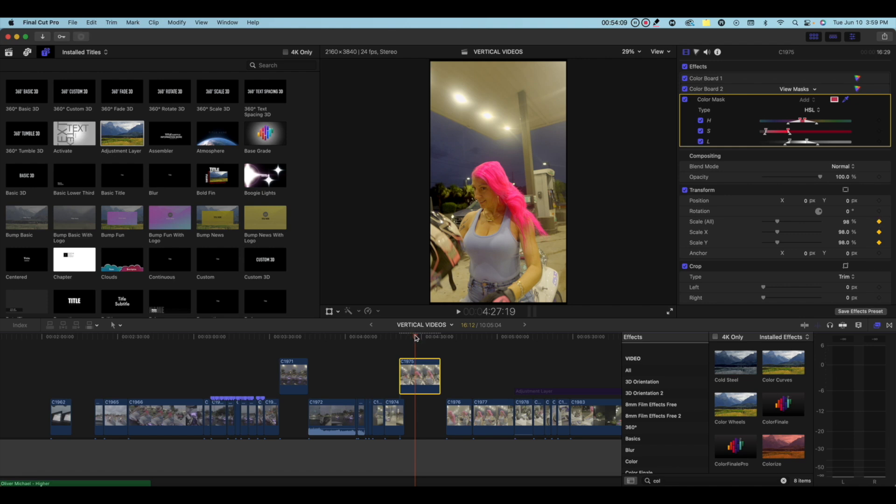
pyautogui.moveTo(415, 336); pyautogui.dragTo(431, 336)
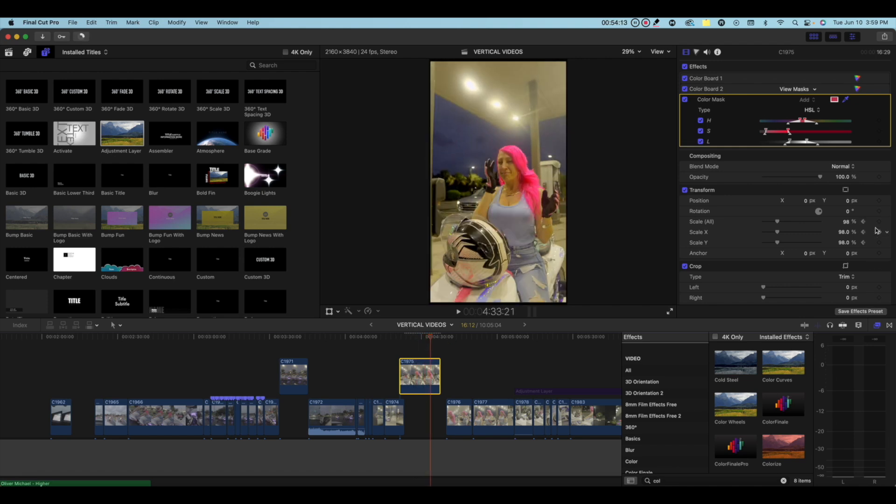
pyautogui.moveTo(778, 224); pyautogui.dragTo(795, 225)
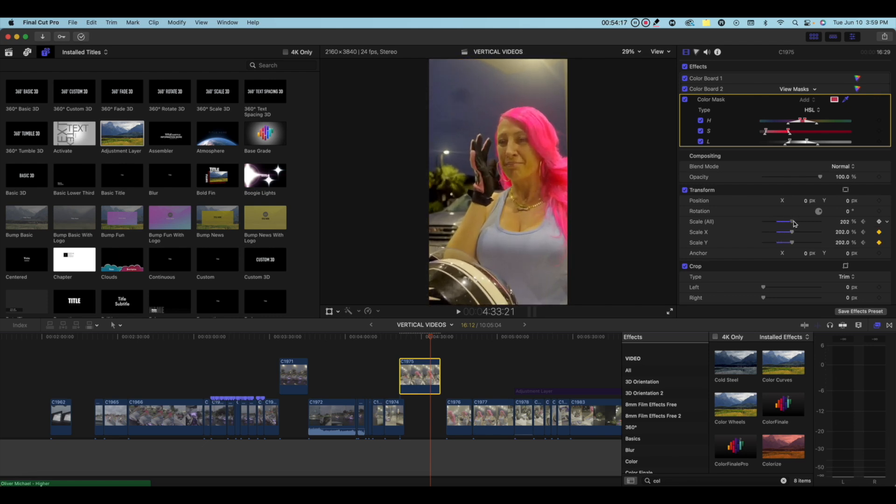
# Return to the first scale keyframe and play back clip C1975 to review the zoom animation
pyautogui.click(864, 222)
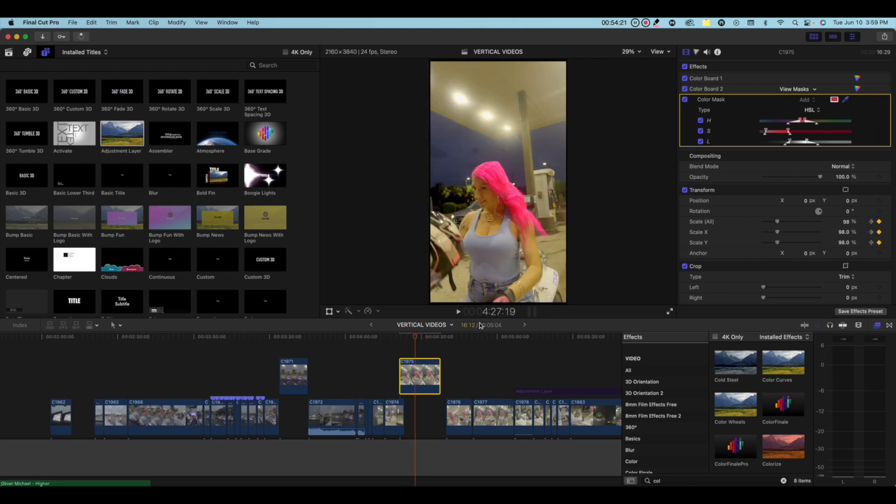
pyautogui.click(458, 312)
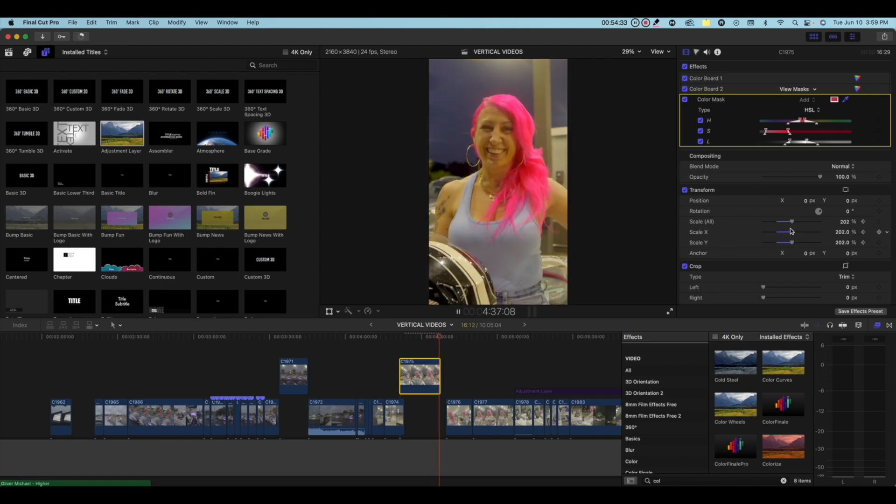
pyautogui.click(404, 353)
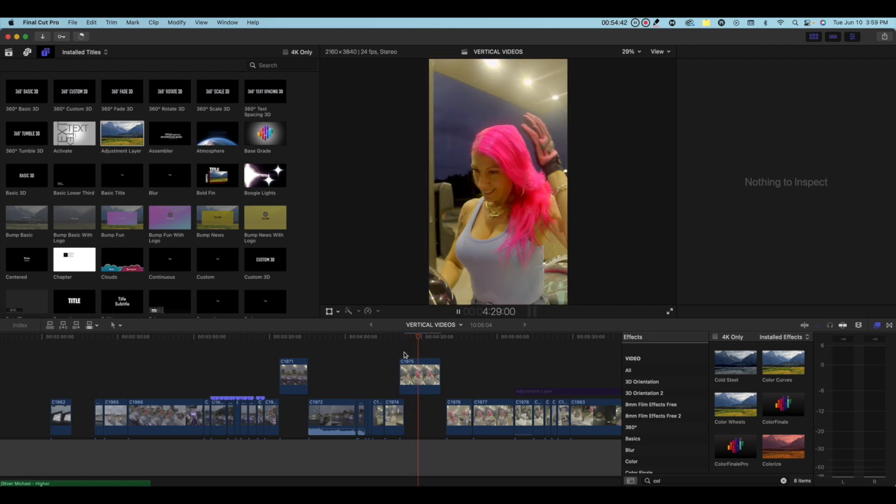
pyautogui.click(458, 312)
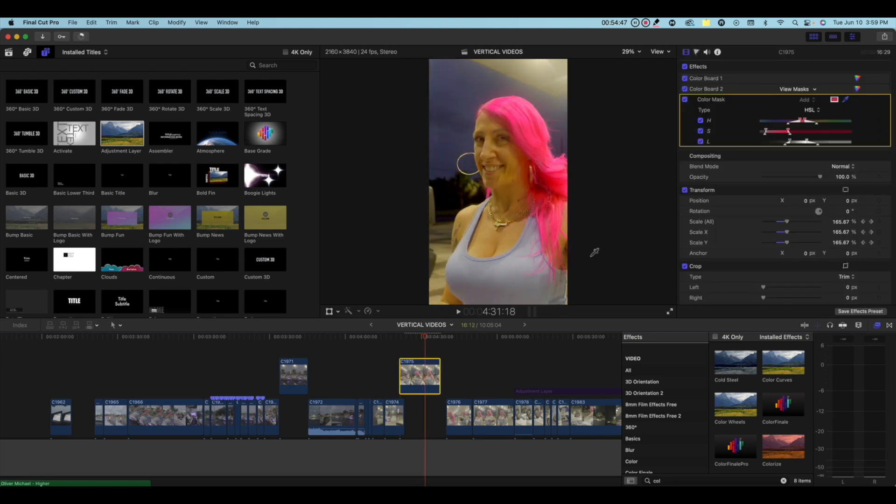
# Turn off the Transform adjustments on clip C1975 and place the playhead at 4:33:21 to check the original framing
pyautogui.click(685, 189)
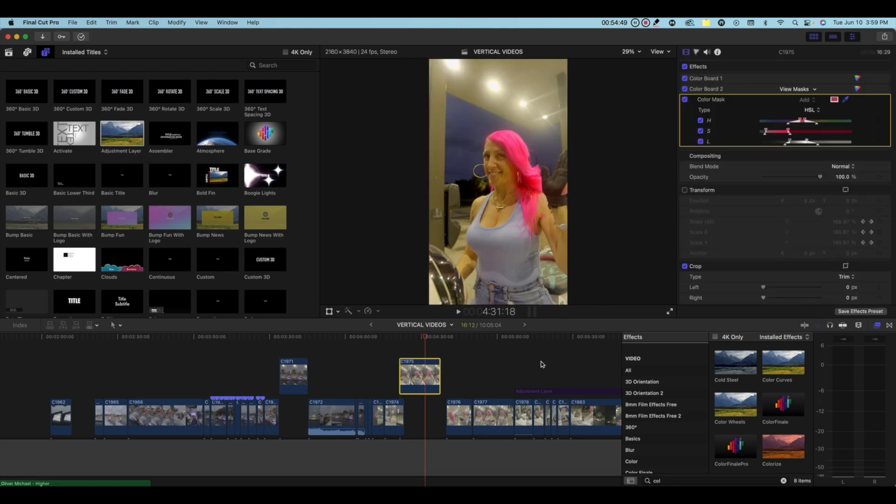
pyautogui.click(462, 374)
pyautogui.click(430, 353)
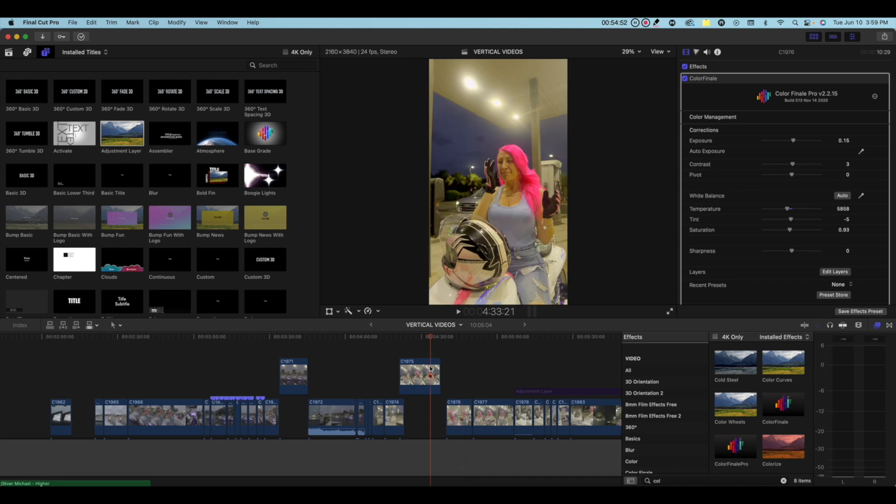
# Try switching the Crop settings and trimming the left edge of clip C1975
pyautogui.click(431, 369)
pyautogui.scroll(-5, 696, 228)
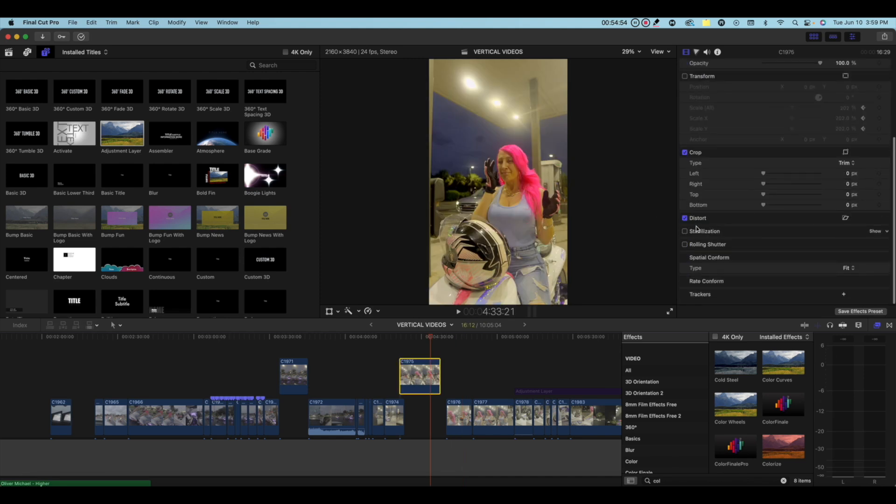
pyautogui.click(685, 153)
pyautogui.moveTo(763, 174); pyautogui.dragTo(750, 198)
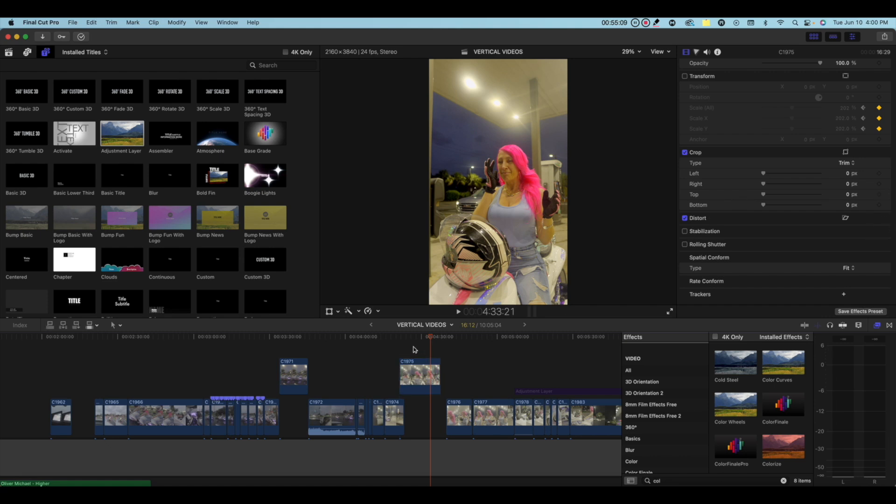
# Try stabilization on clip C1975, then turn it back off and disable Distort
pyautogui.click(412, 376)
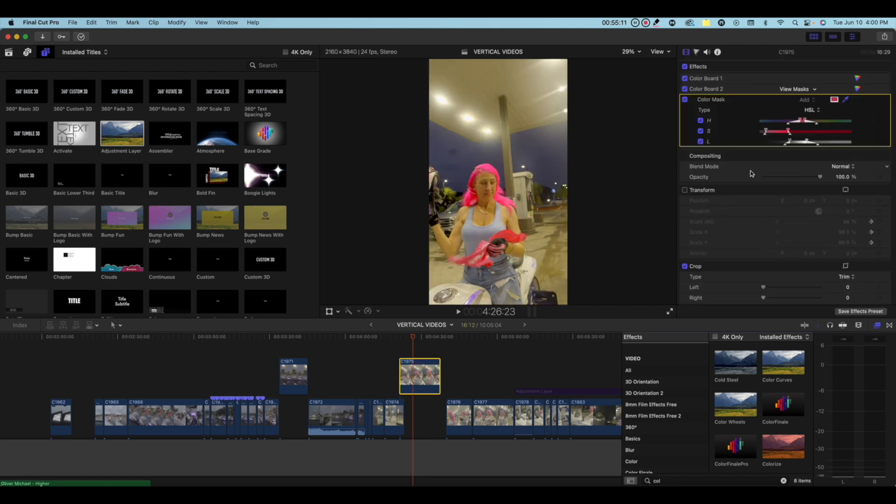
pyautogui.scroll(-6, 749, 172)
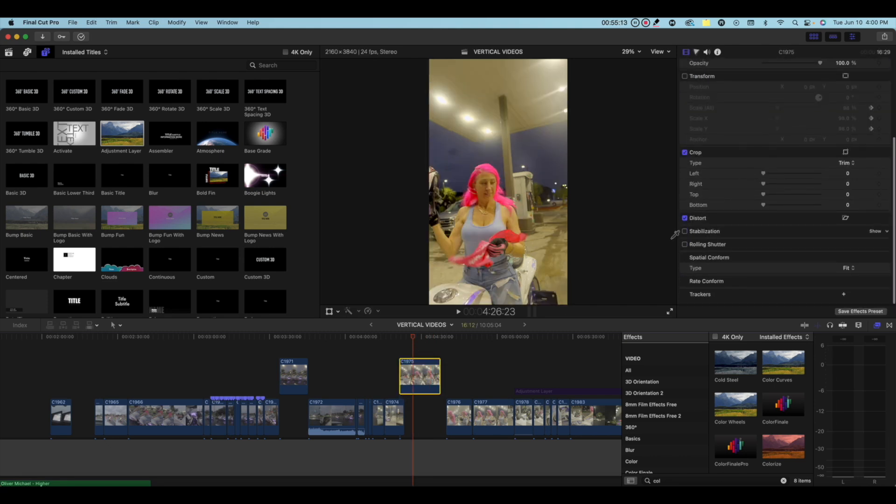
pyautogui.click(685, 232)
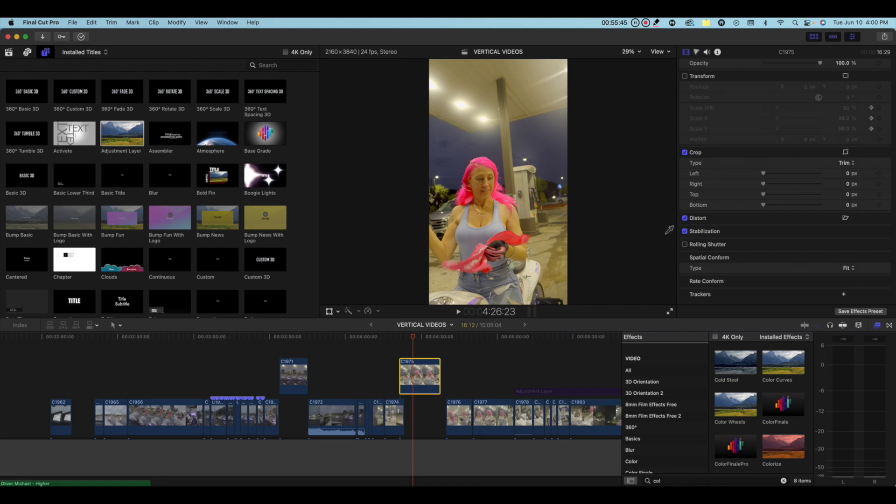
pyautogui.click(685, 232)
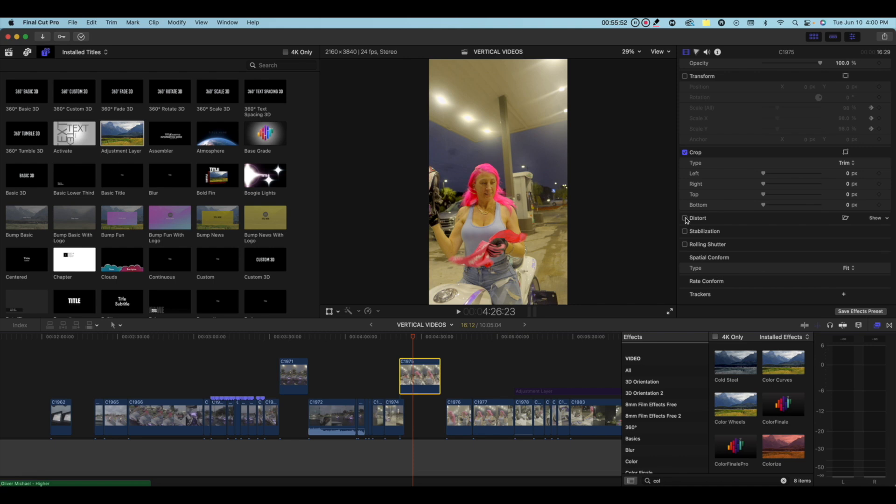
# Look through clip C1975's video, color, audio and info settings in the inspector
pyautogui.click(418, 348)
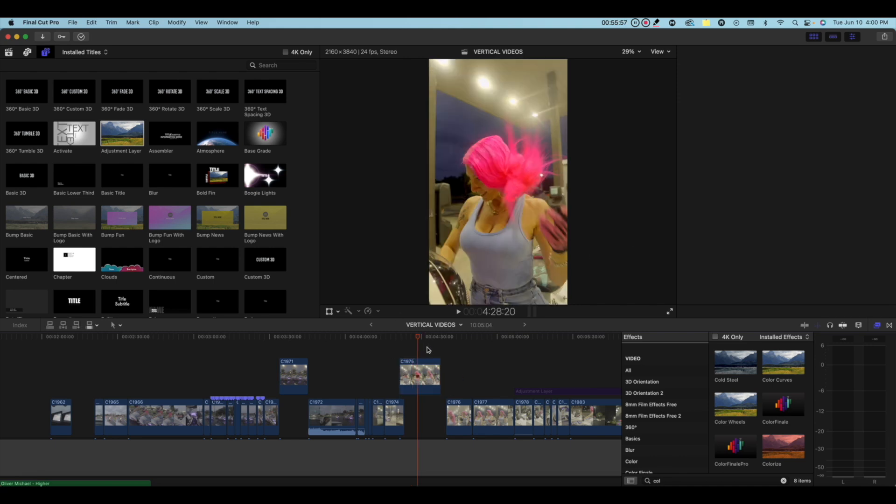
pyautogui.click(428, 348)
pyautogui.click(419, 361)
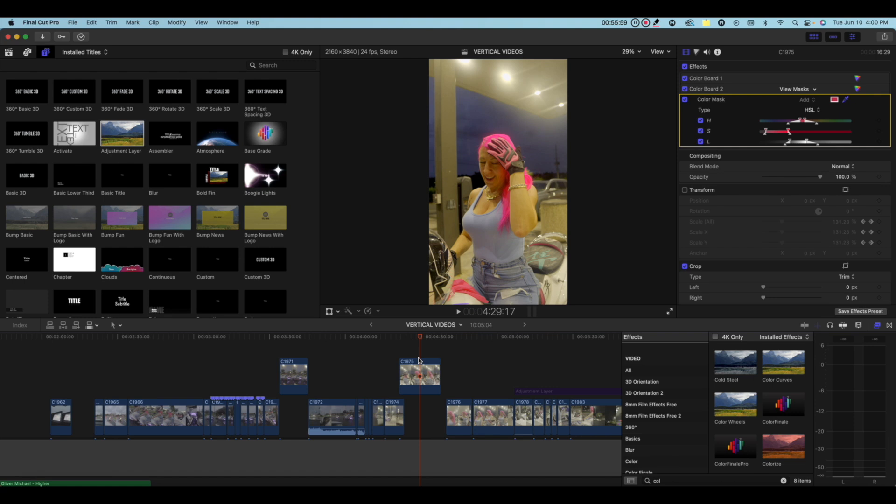
pyautogui.scroll(-5, 716, 190)
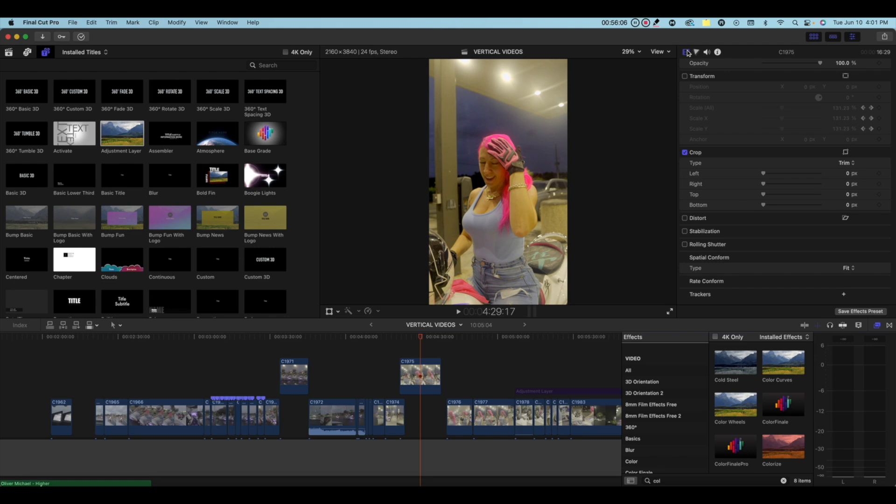
pyautogui.click(706, 51)
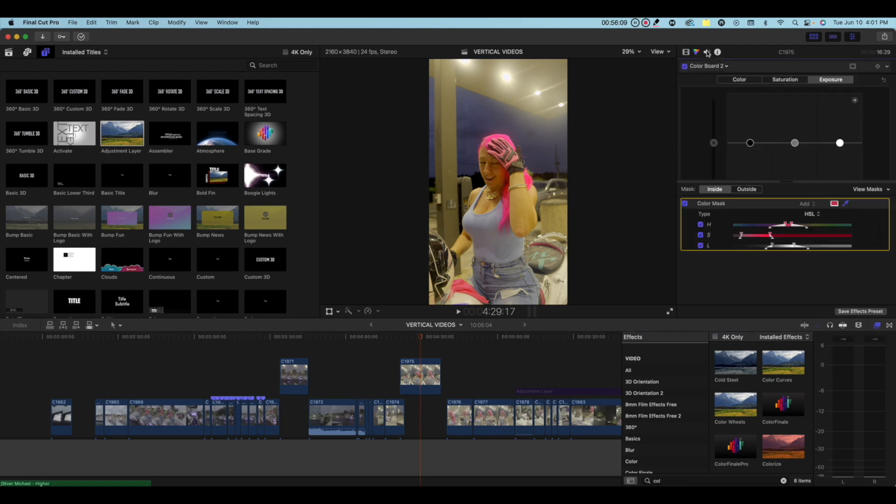
pyautogui.click(707, 52)
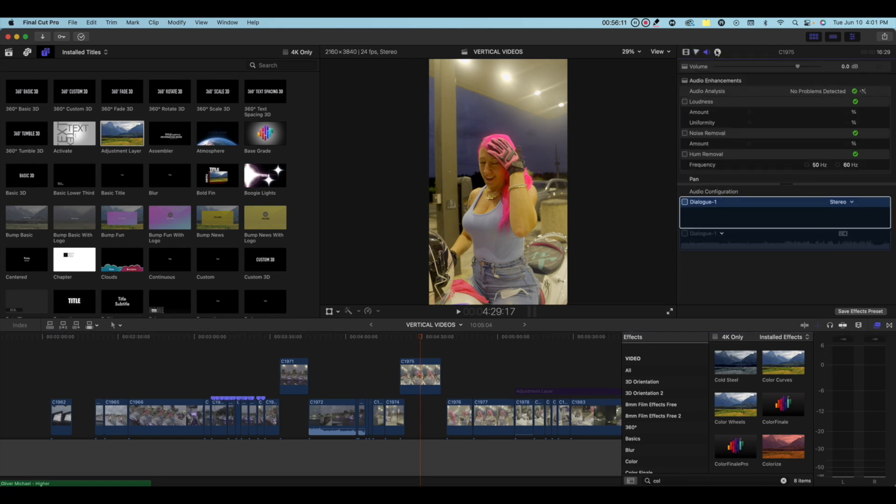
pyautogui.click(718, 52)
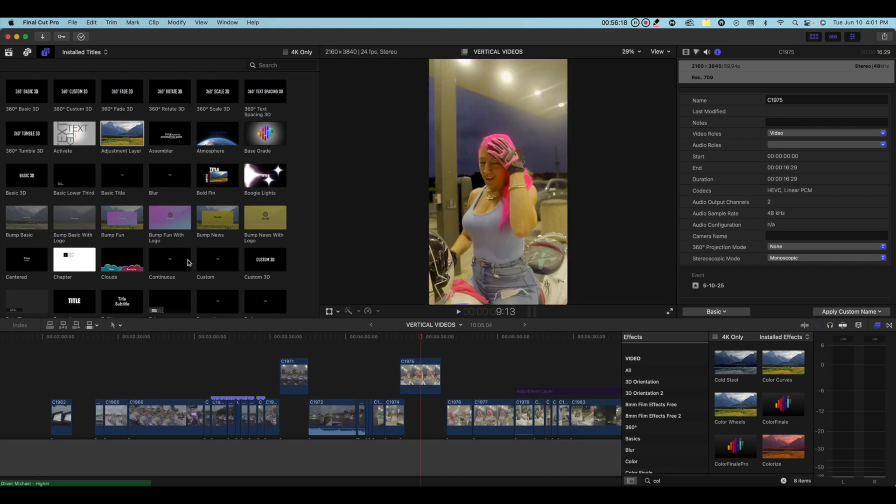
# Browse the installed titles and place a 1:20:00 Basic Title above clip C1975 and the clips following it
pyautogui.scroll(-5, 188, 260)
pyautogui.scroll(-5, 188, 260)
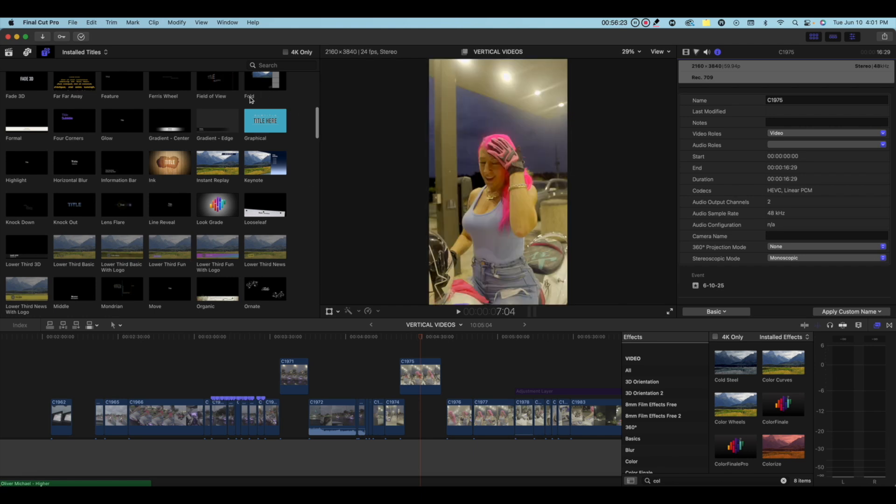
pyautogui.scroll(10, 165, 186)
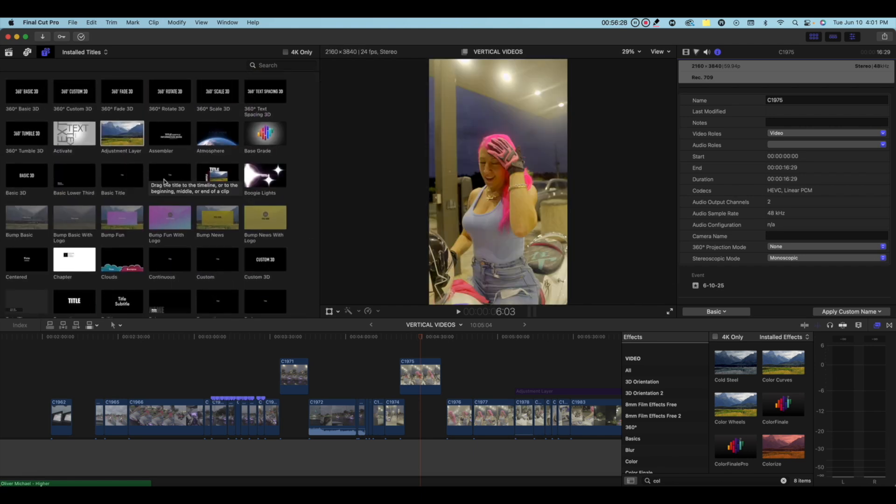
pyautogui.click(113, 174)
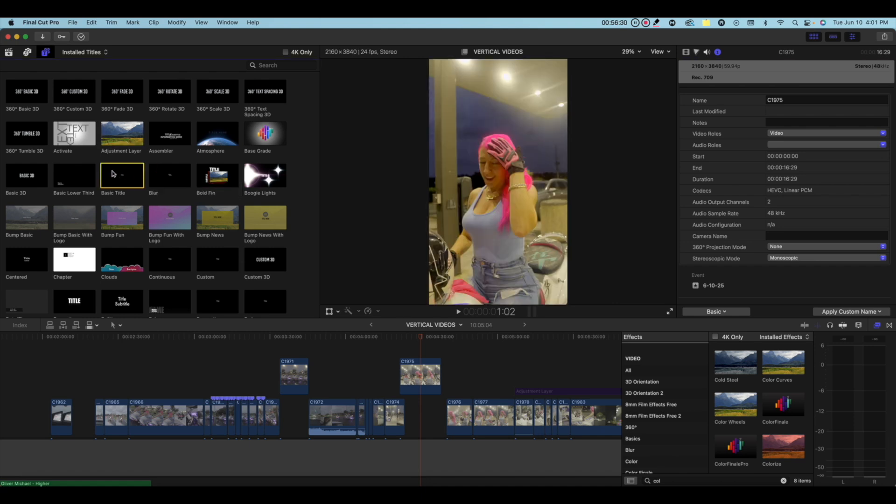
pyautogui.moveTo(113, 174); pyautogui.dragTo(600, 351)
pyautogui.click(457, 367)
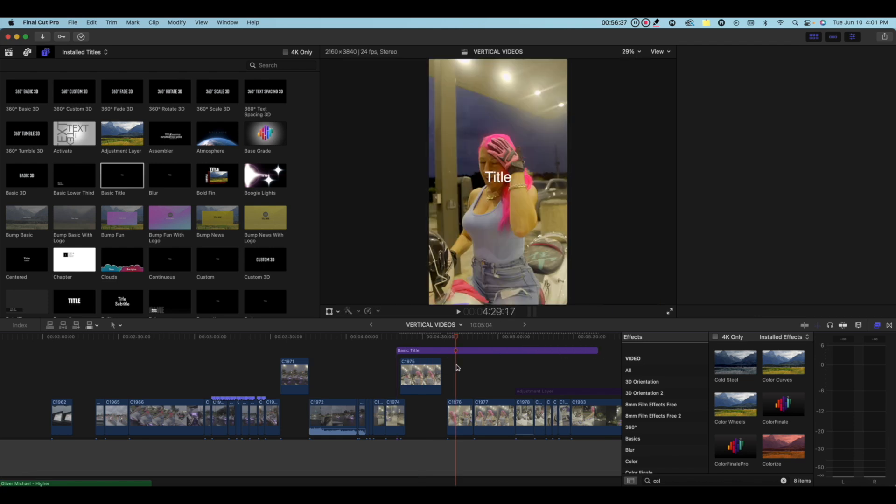
pyautogui.hscroll(5, 458, 367)
pyautogui.scroll(-1, 458, 367)
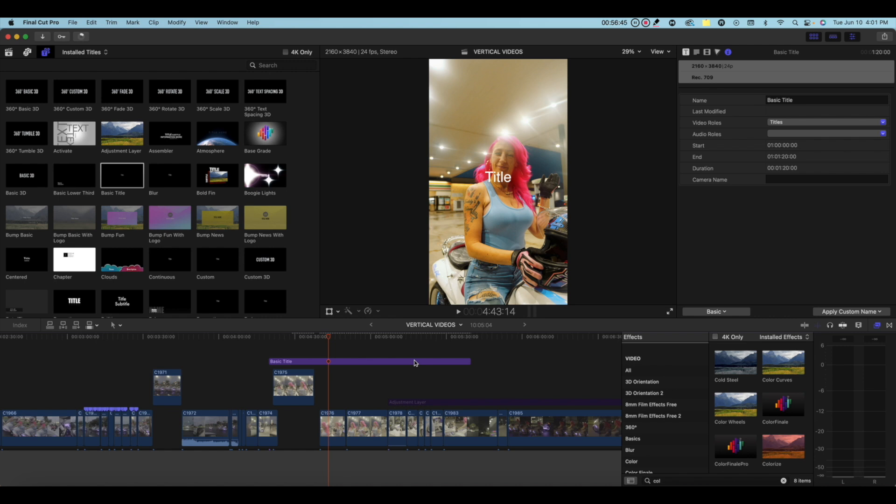
# Open the Basic Title's text settings and try a script-style font in place of Helvetica
pyautogui.click(357, 361)
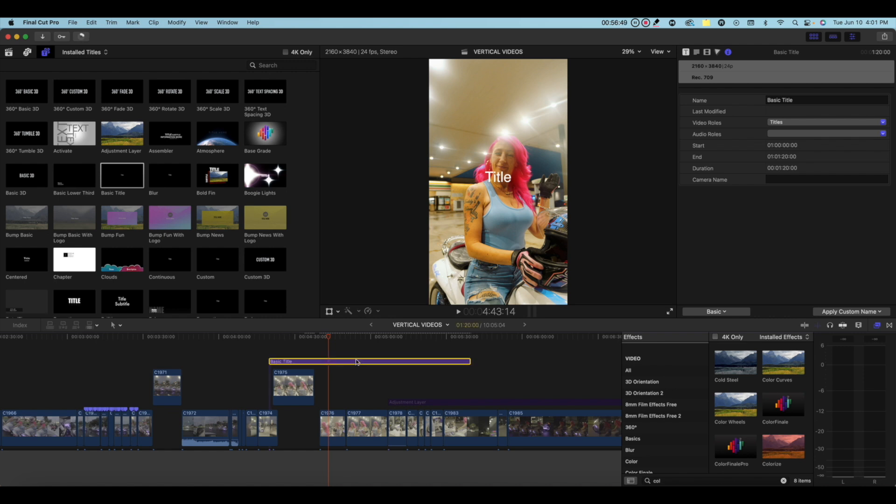
pyautogui.click(697, 53)
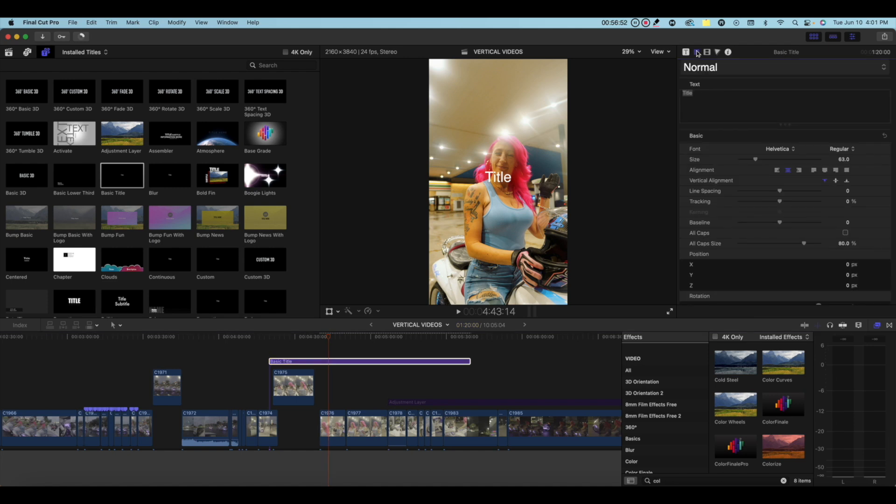
pyautogui.click(779, 150)
pyautogui.click(778, 150)
pyautogui.click(779, 149)
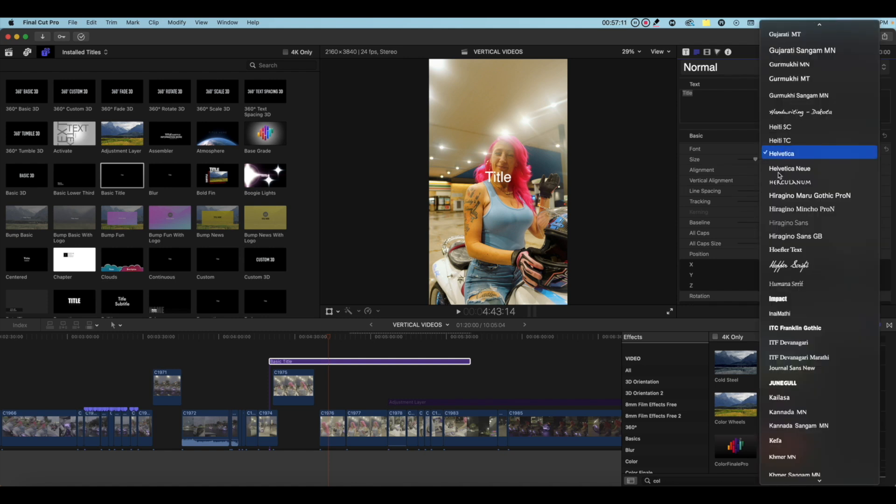
pyautogui.scroll(-10, 797, 276)
pyautogui.scroll(-15, 797, 275)
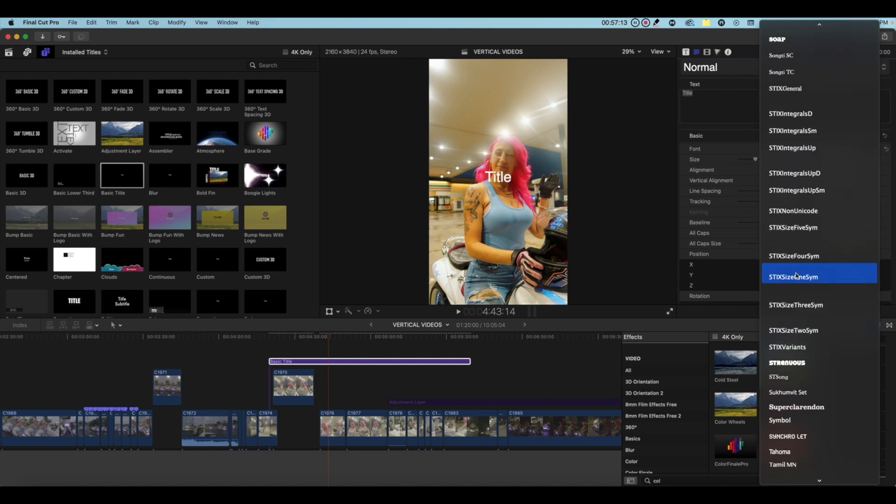
pyautogui.click(797, 276)
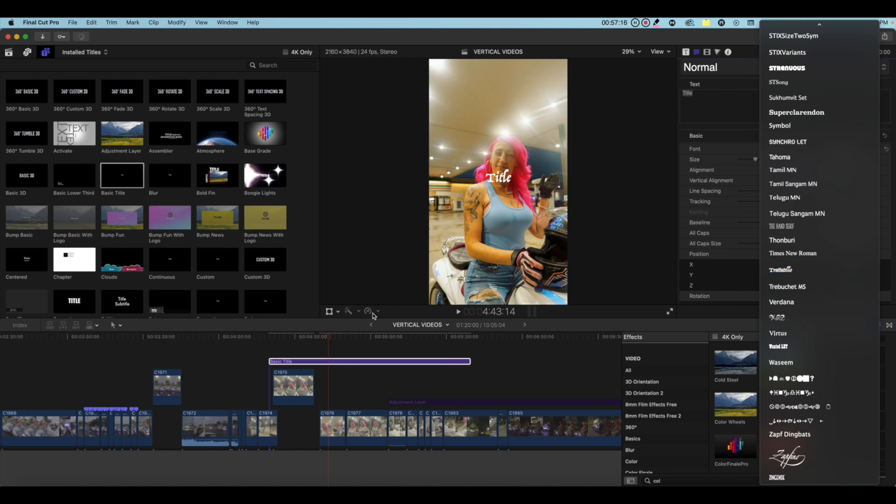
# Delete the Basic Title from the timeline
pyautogui.click(345, 353)
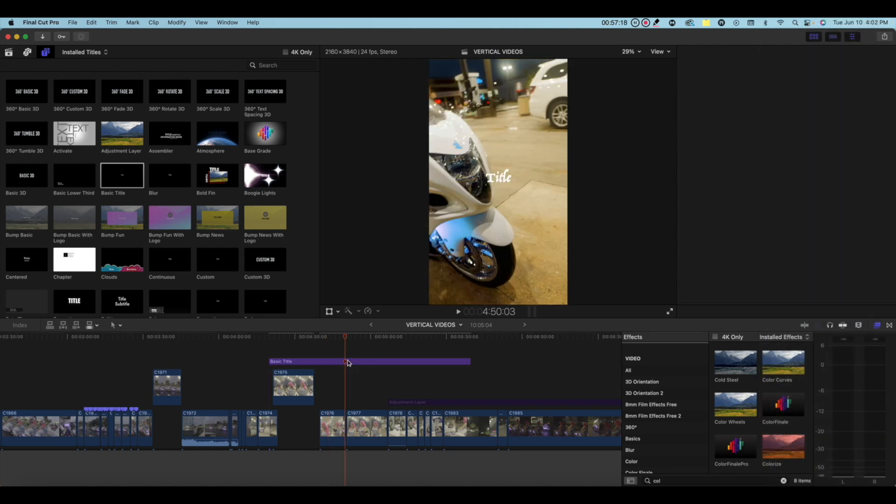
pyautogui.click(347, 362)
pyautogui.press('Delete')
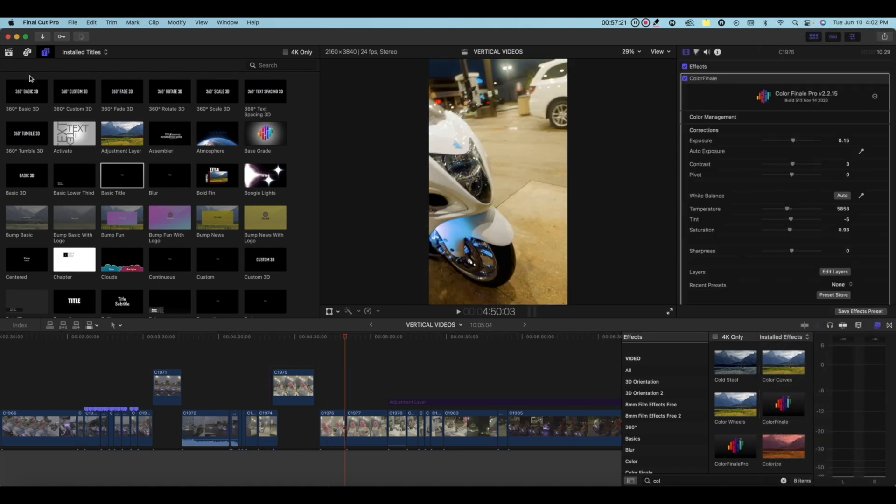
# Look over the photos and audio sources, the project library and the titles collection
pyautogui.click(27, 52)
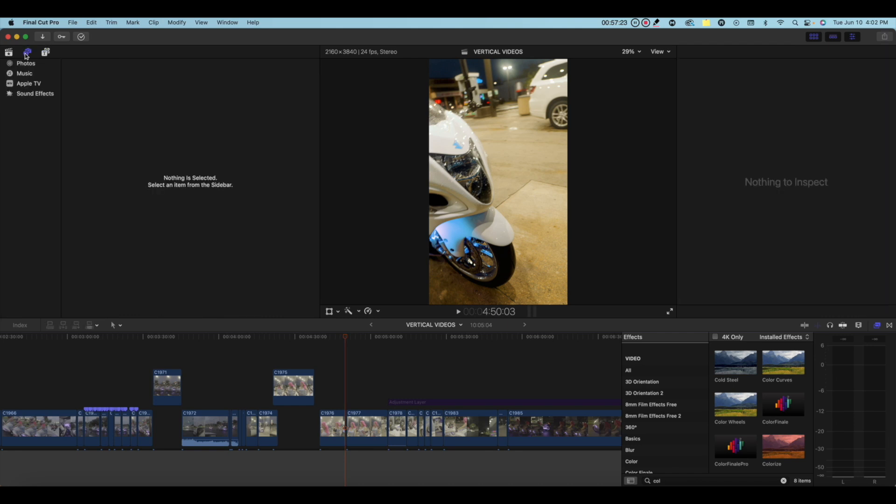
pyautogui.click(9, 52)
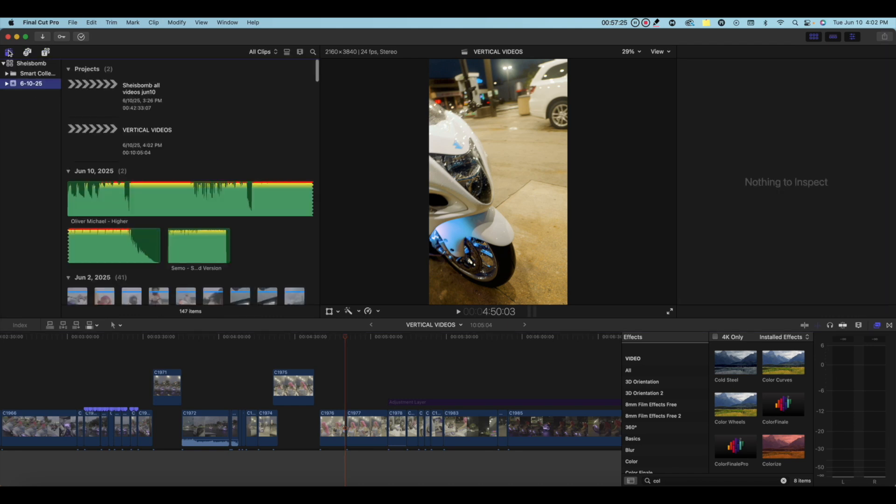
pyautogui.click(44, 53)
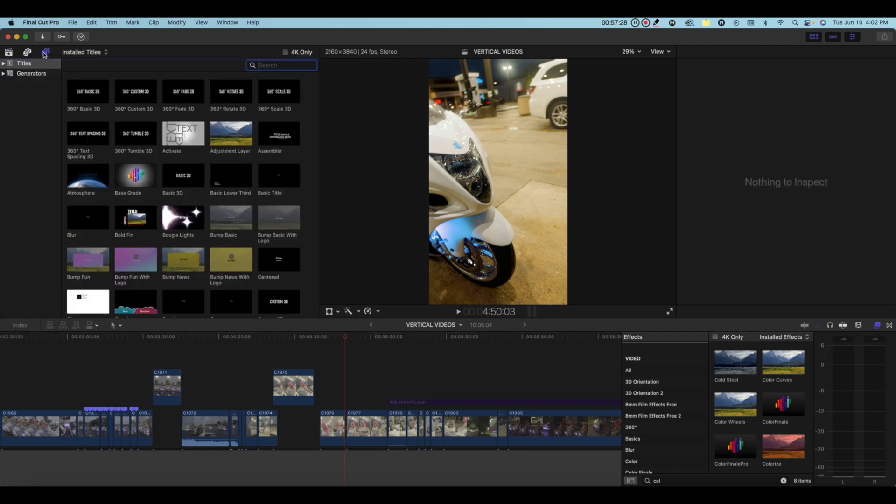
# Add a black Custom generator lasting 1:33:12 above clip C1976 onward and move clip C1975 on top of it
pyautogui.click(32, 74)
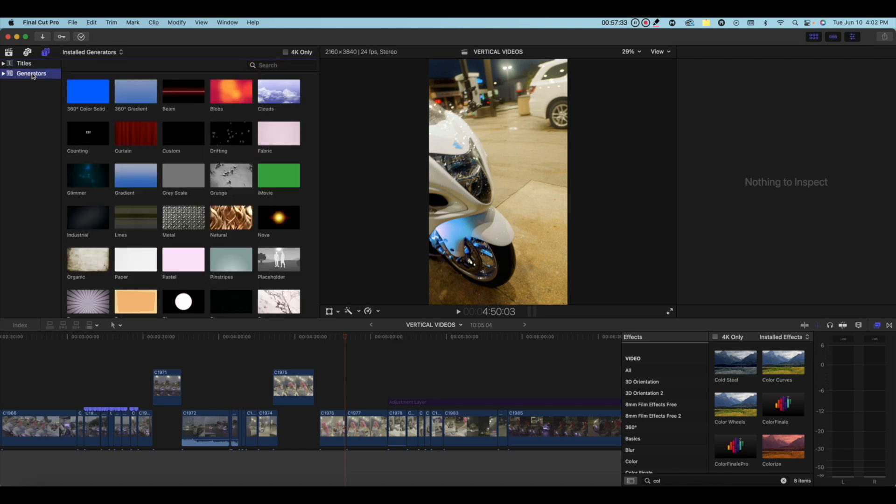
pyautogui.moveTo(183, 134); pyautogui.dragTo(556, 384)
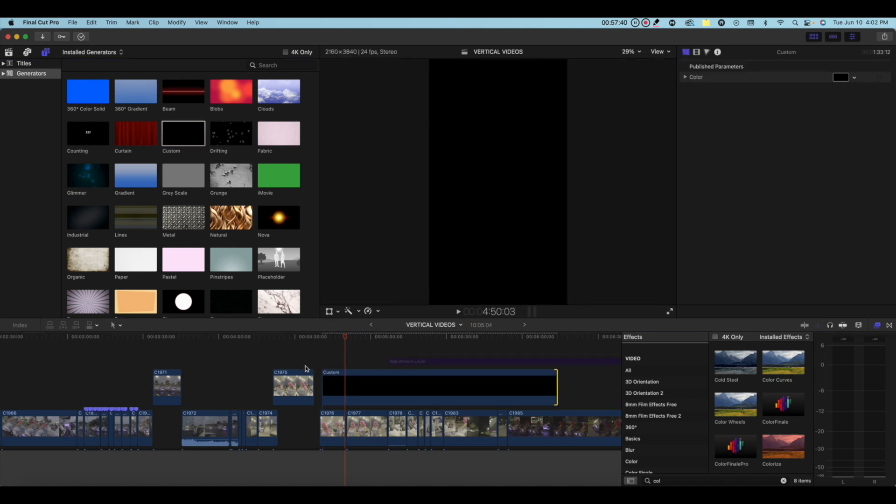
pyautogui.click(290, 386)
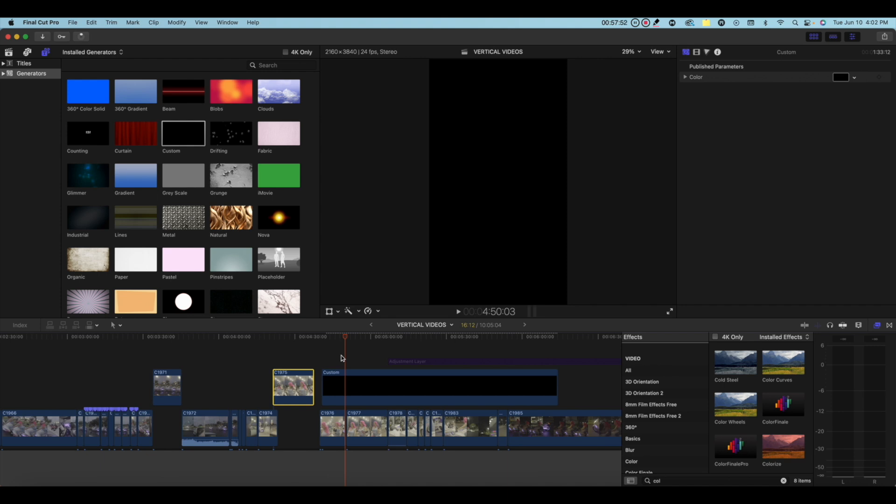
pyautogui.moveTo(299, 399); pyautogui.dragTo(352, 364)
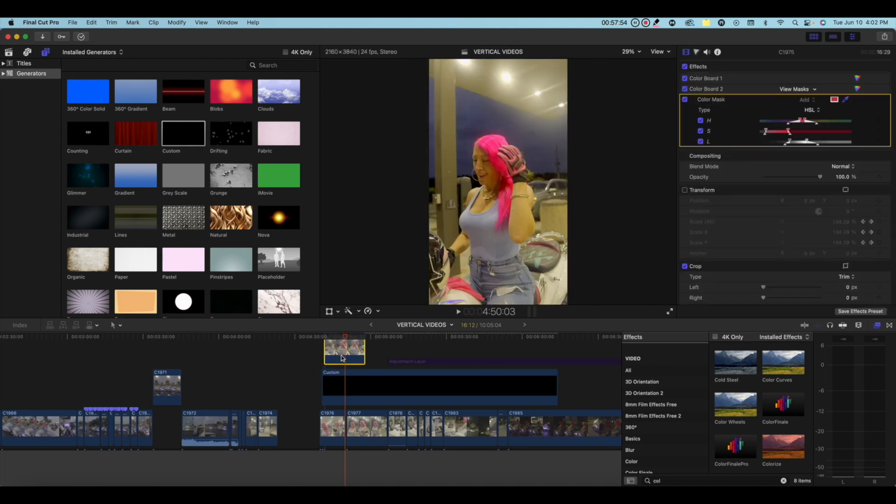
# Place a copy of the Custom generator above clip C1975 and disable both generators
pyautogui.moveTo(363, 424); pyautogui.dragTo(362, 324)
pyautogui.press('v')
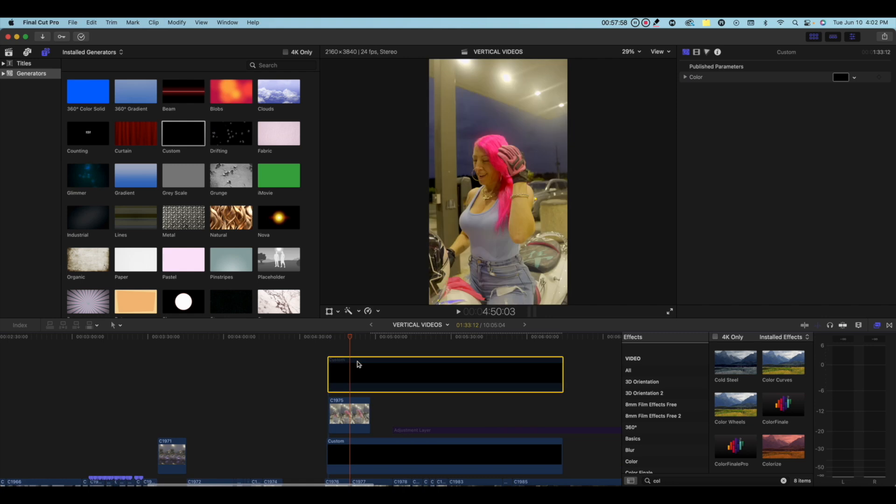
pyautogui.click(354, 452)
pyautogui.press('v')
# Cut the connected clip C1975 at two points and delete the middle piece, leaving an opening above the lower Custom generator
pyautogui.press('b')
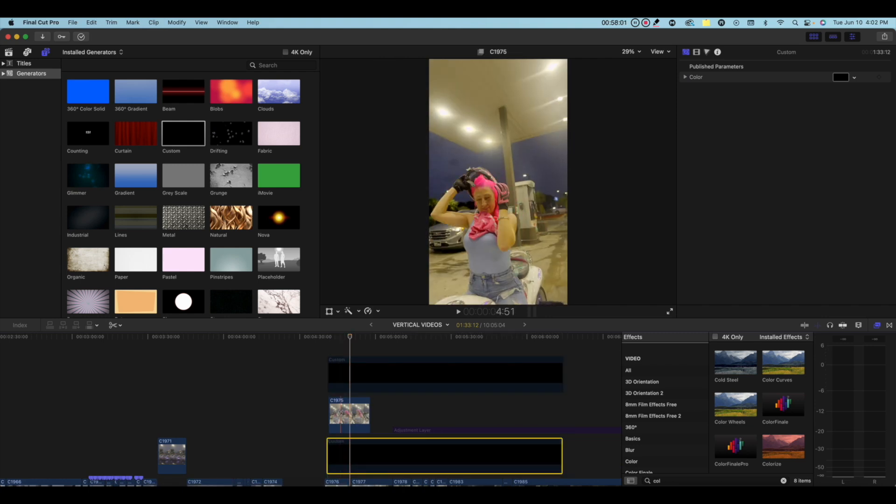
pyautogui.click(342, 411)
pyautogui.click(354, 411)
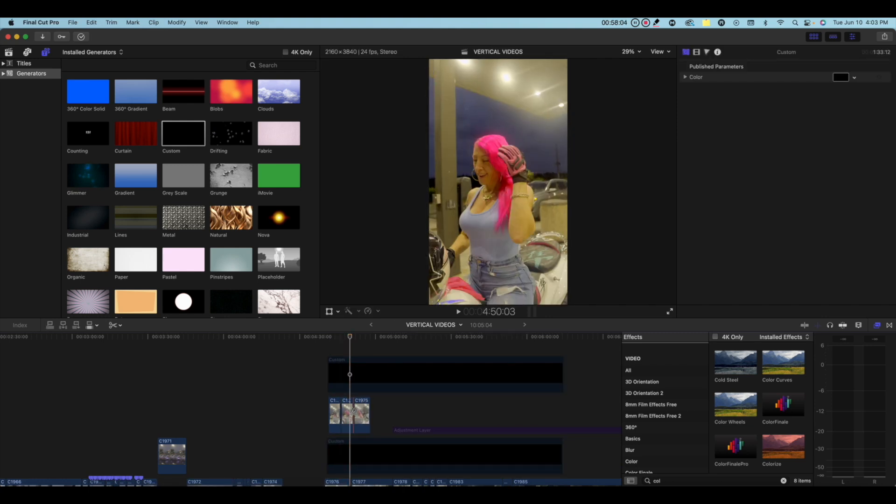
pyautogui.press('a')
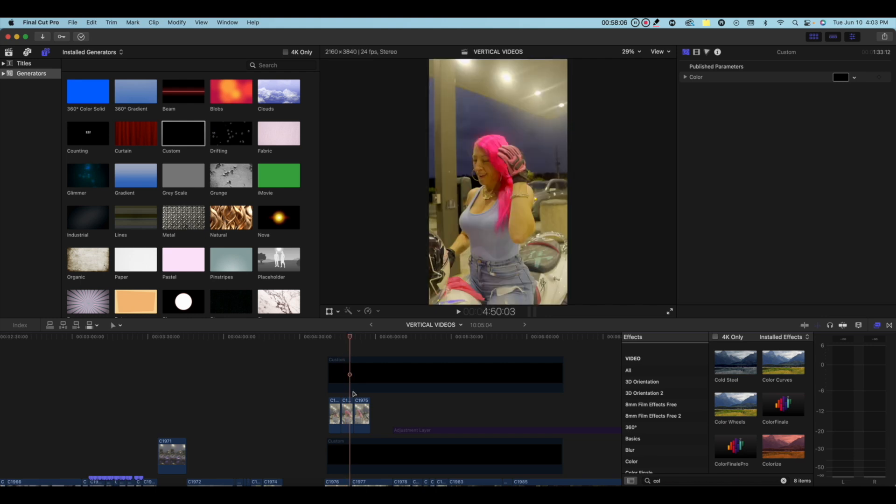
pyautogui.click(352, 410)
pyautogui.press('Delete')
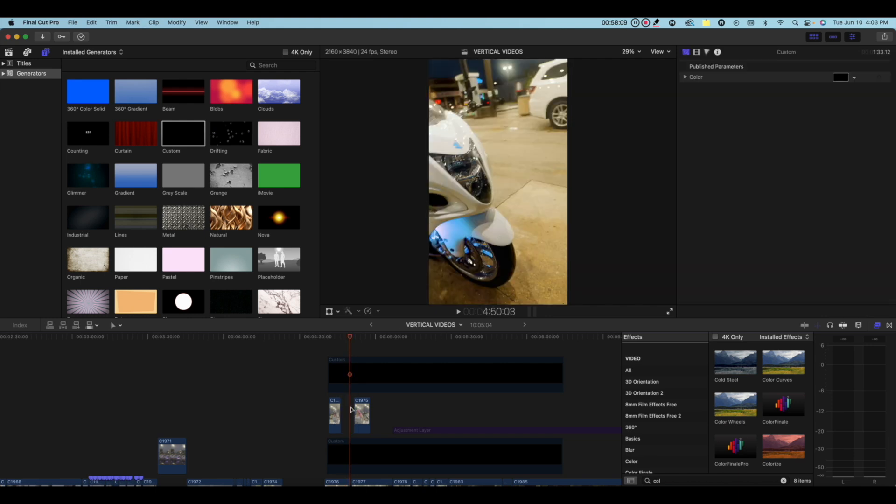
# Play the timeline from about 4:46 across the end of the first C1975 piece and into the opening
pyautogui.click(337, 350)
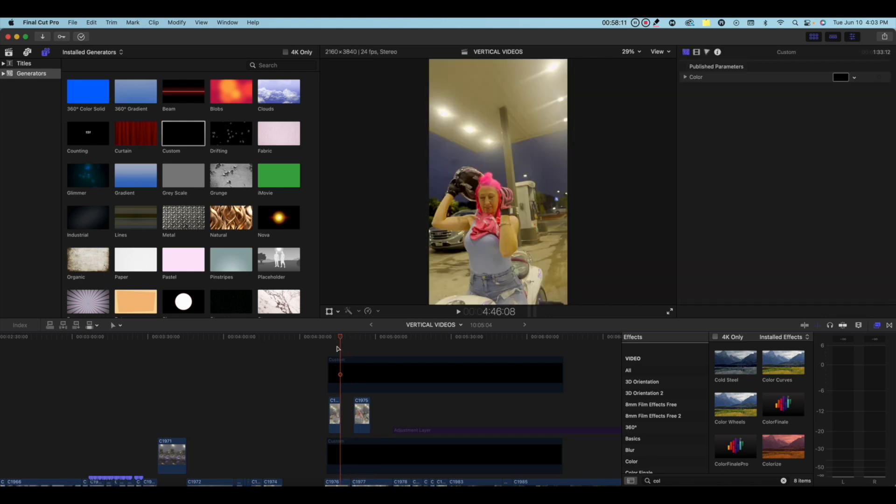
pyautogui.press('space')
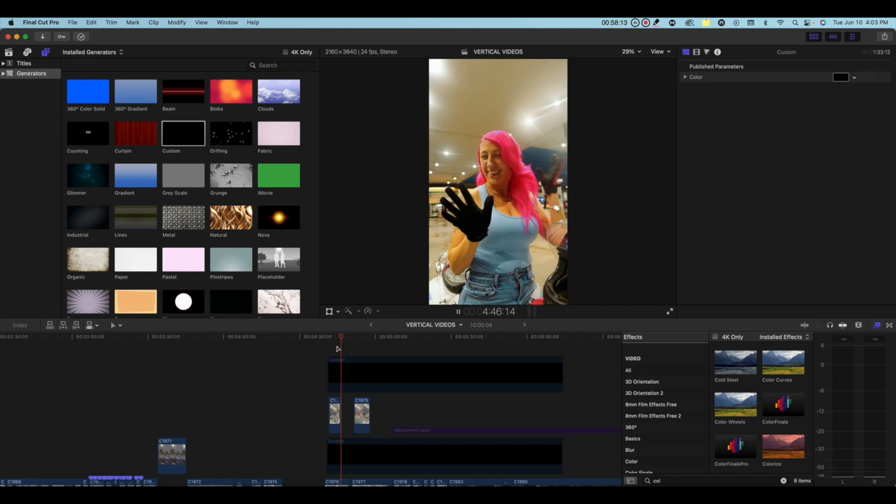
pyautogui.press('space')
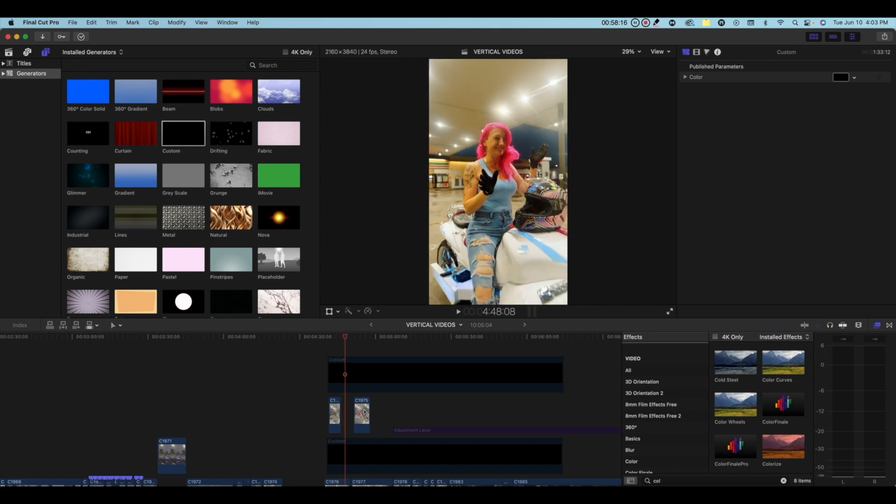
pyautogui.press('b')
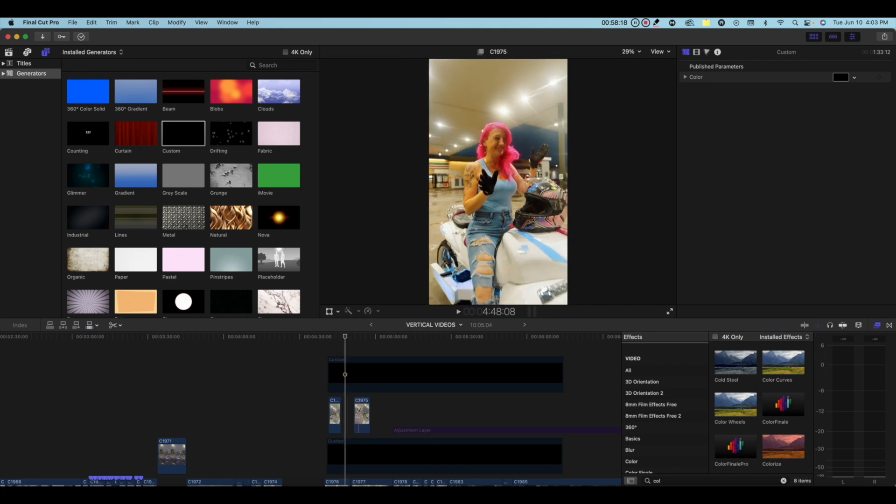
pyautogui.click(363, 411)
pyautogui.press('a')
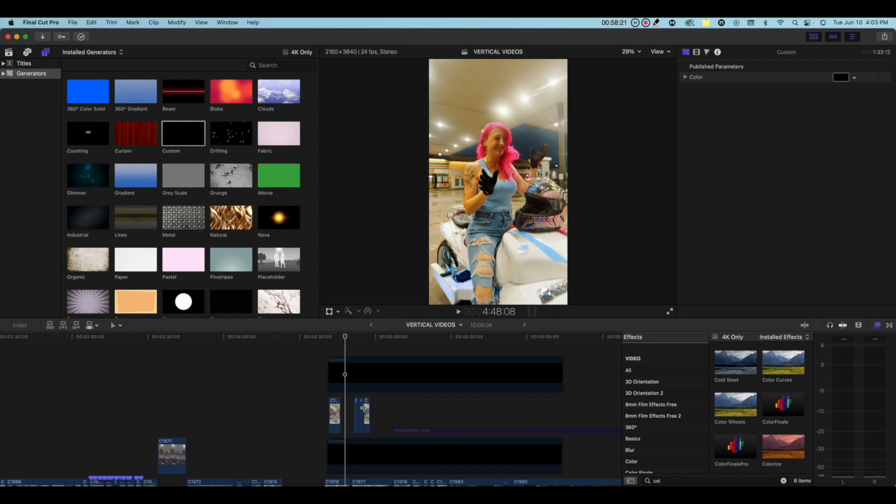
pyautogui.scroll(-2, 362, 410)
pyautogui.press('super+z')
pyautogui.press('super+z')
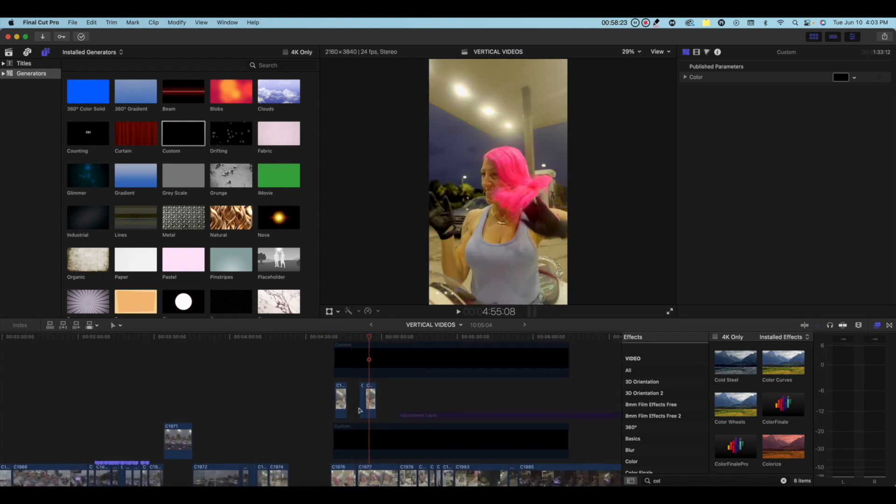
# Blade the beginning of the second C1975 piece into a series of very short slices just after 4:51
pyautogui.hscroll(1, 357, 410)
pyautogui.click(859, 325)
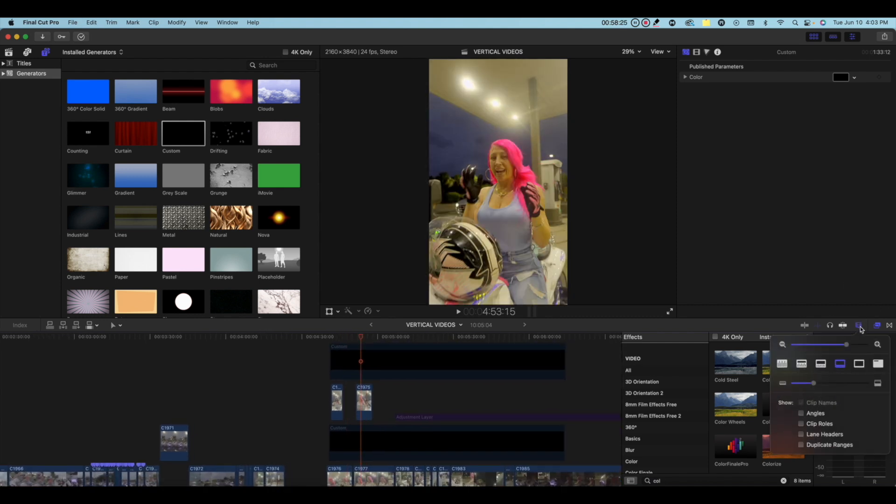
pyautogui.moveTo(848, 346); pyautogui.dragTo(857, 344)
pyautogui.press('b')
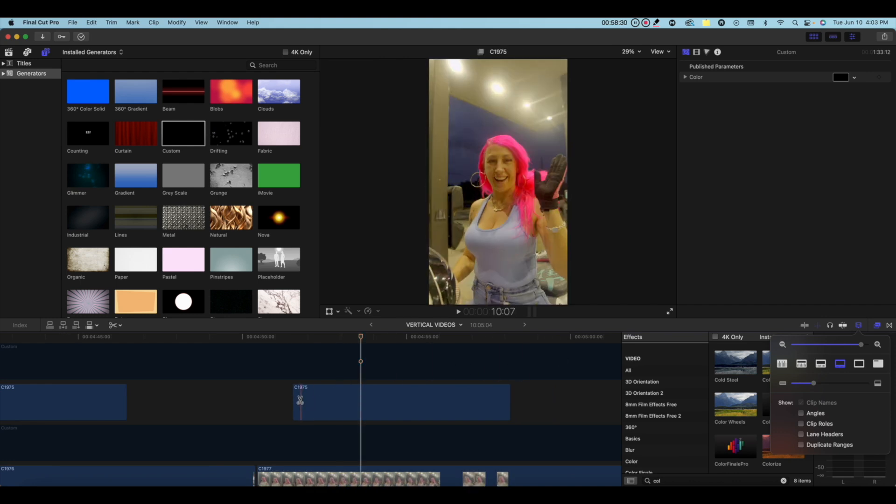
pyautogui.click(300, 399)
pyautogui.click(307, 399)
pyautogui.click(309, 398)
pyautogui.click(313, 397)
pyautogui.click(319, 396)
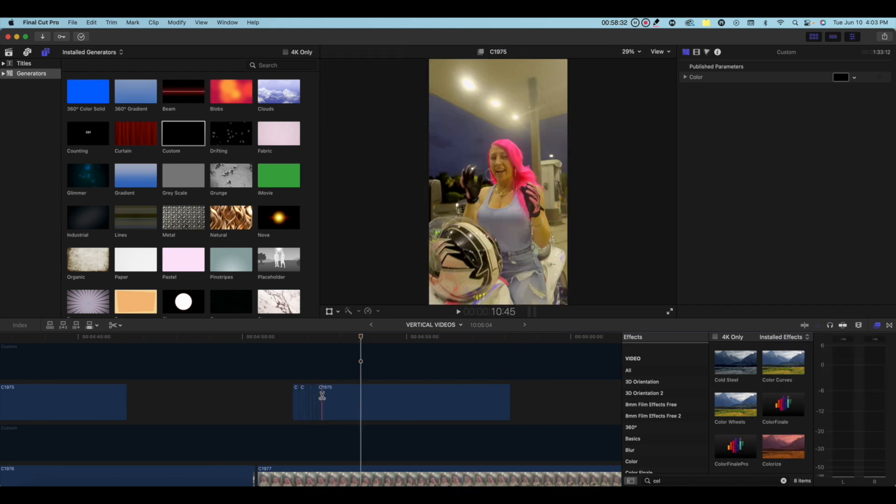
pyautogui.click(322, 396)
pyautogui.click(326, 396)
pyautogui.click(329, 395)
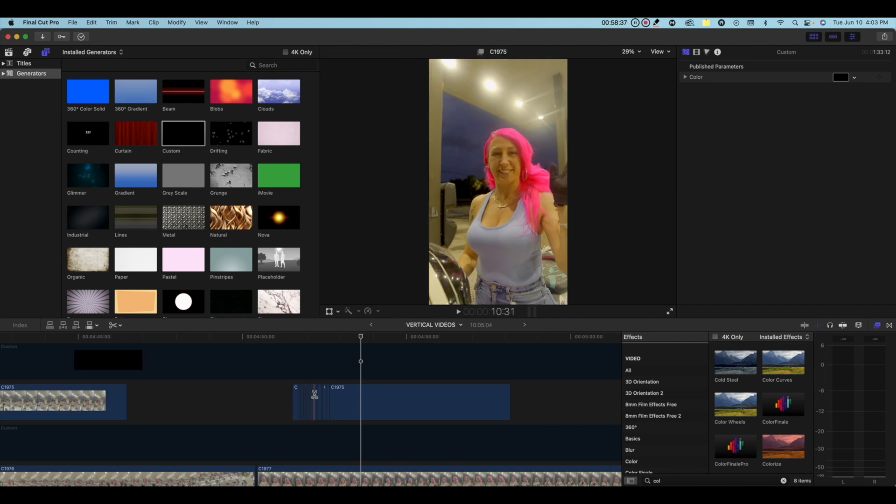
pyautogui.press('a')
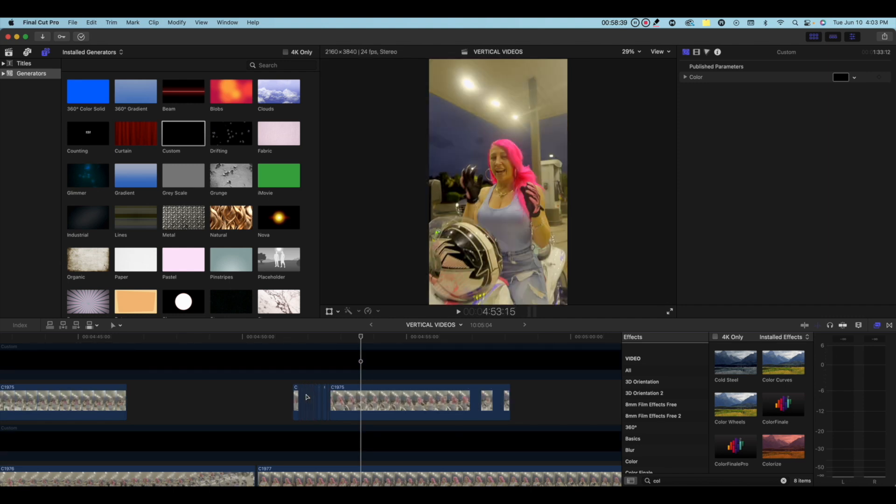
# Delete several of the short C1975 slices to leave small gaps between the remaining ones
pyautogui.click(299, 394)
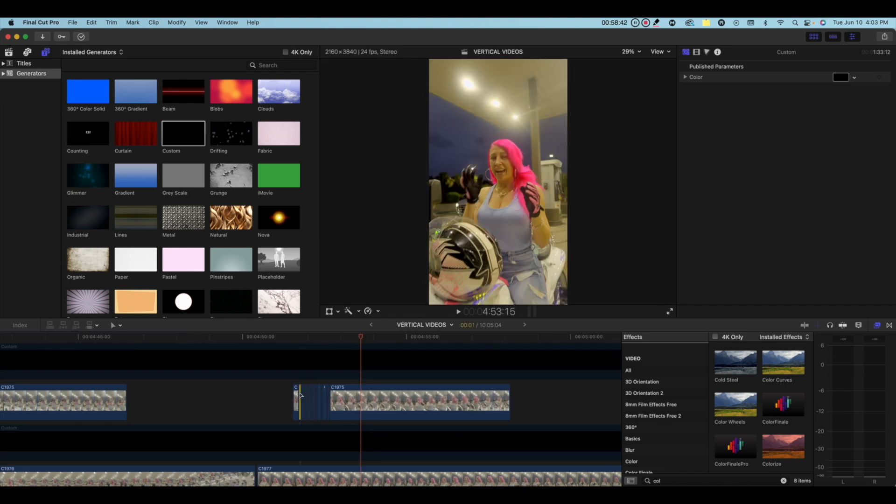
pyautogui.press('Delete')
pyautogui.click(304, 393)
pyautogui.press('Delete')
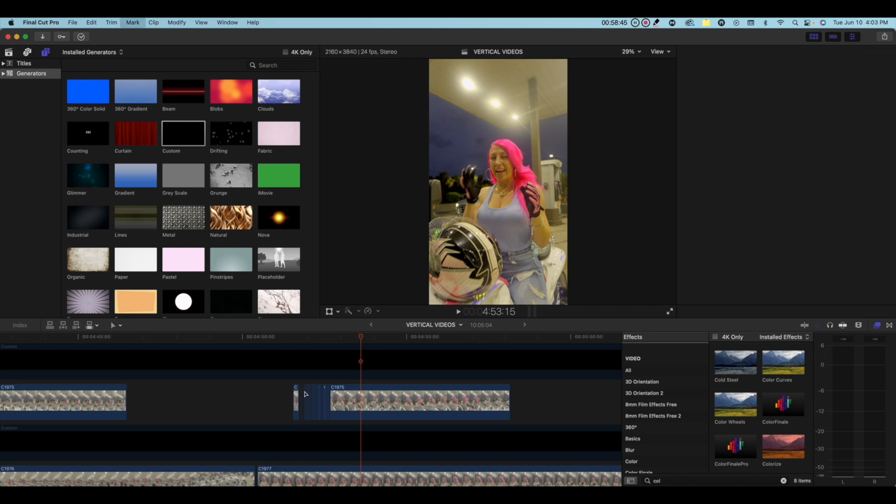
pyautogui.click(306, 393)
pyautogui.press('Delete')
pyautogui.click(309, 392)
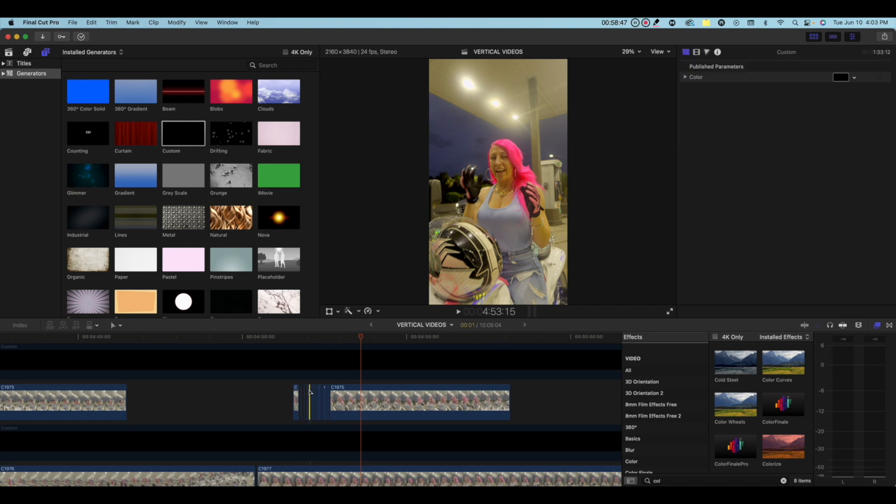
pyautogui.press('Delete')
# Play the timeline from just before the sliced part of C1975 to check the flicker between the two clip layers
pyautogui.click(282, 394)
pyautogui.press('space')
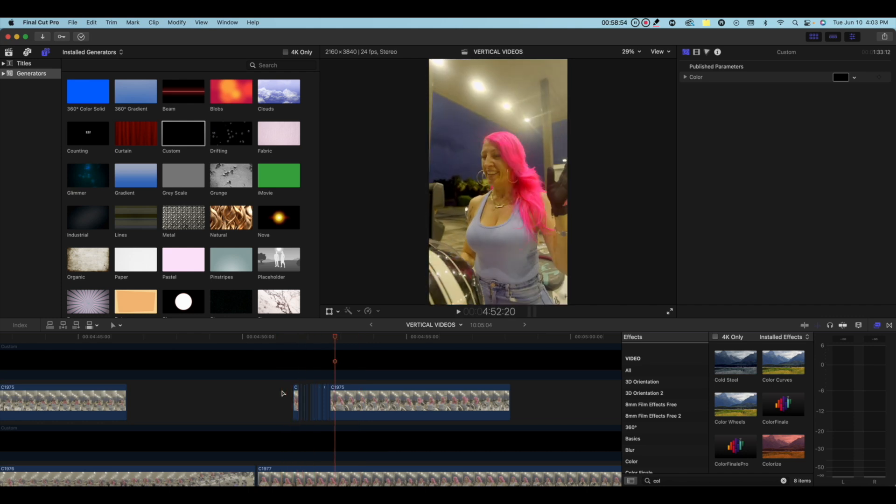
pyautogui.click(292, 400)
pyautogui.press('space')
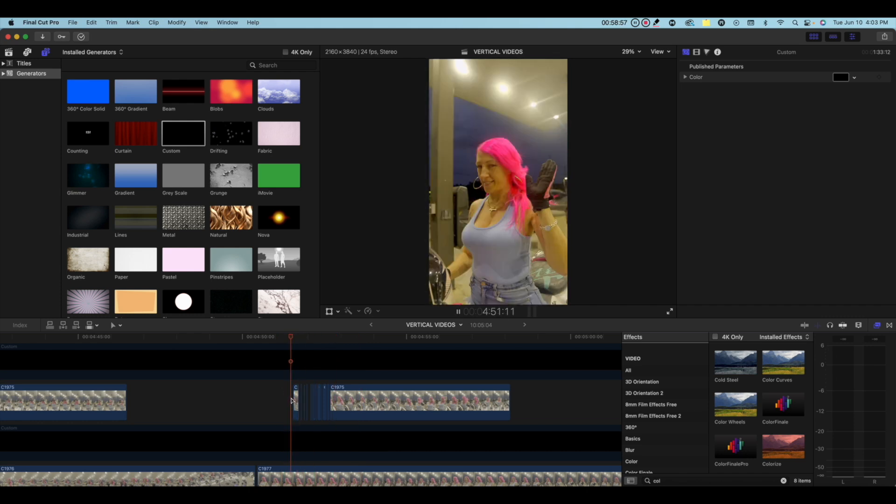
pyautogui.press('space')
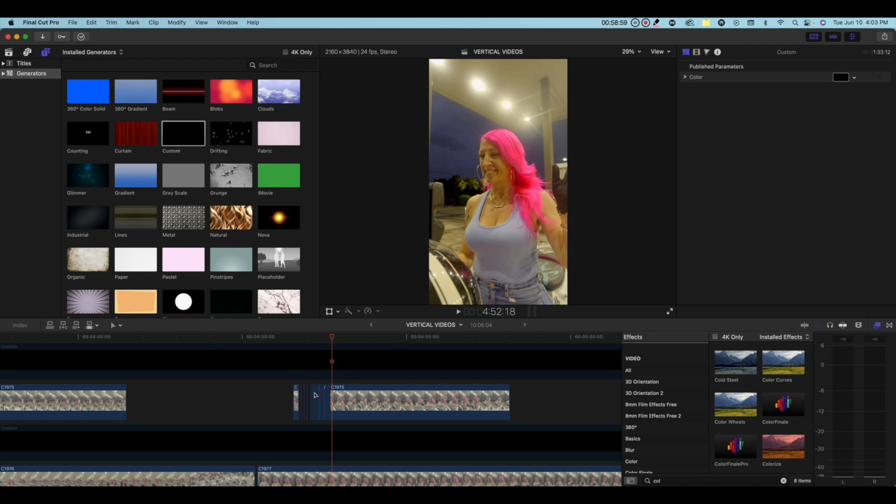
# Move the lower Custom generator out from between C1975 and C1977 to above the C1975 pieces
pyautogui.scroll(-2, 358, 428)
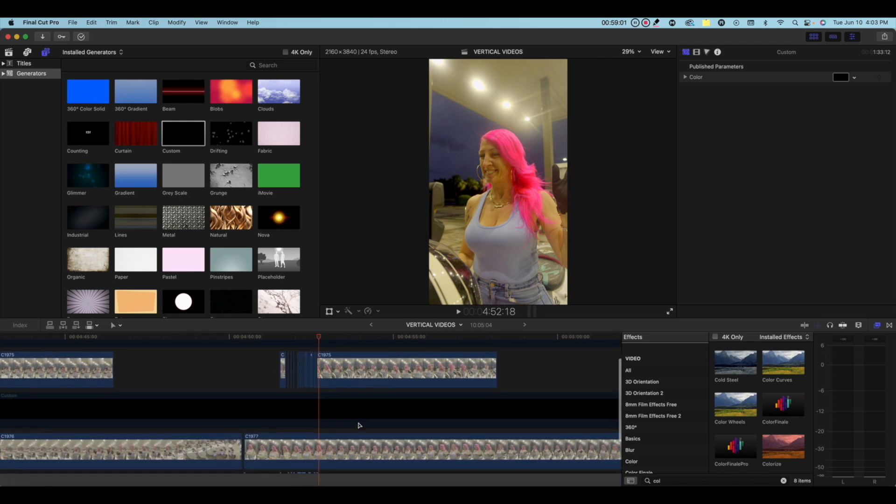
pyautogui.click(304, 404)
pyautogui.moveTo(305, 404); pyautogui.dragTo(304, 359)
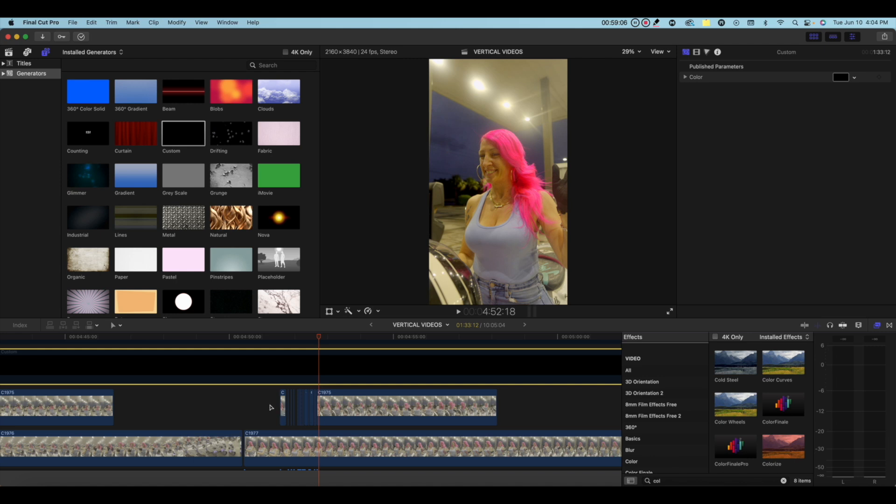
# Blade the part of clip C1977 beneath the C1975 slices into short slices
pyautogui.press('b')
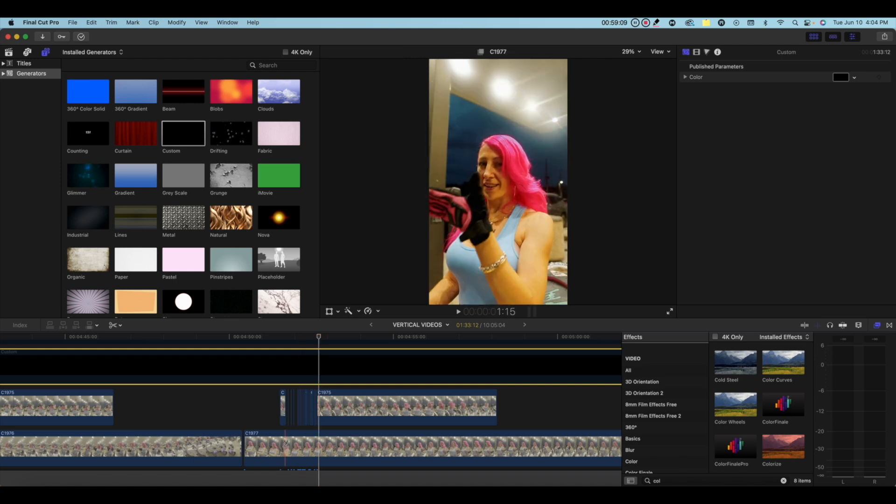
pyautogui.click(289, 441)
pyautogui.press('a')
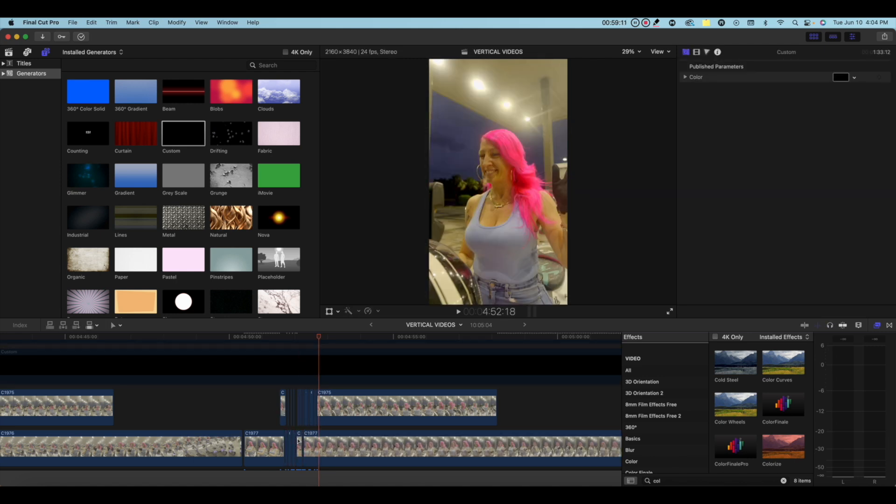
# Delete short C1977 slices so gaps remain, and move the Custom generator back between C1975 and C1977
pyautogui.click(299, 441)
pyautogui.click(294, 438)
pyautogui.press('Delete')
pyautogui.click(287, 435)
pyautogui.press('Delete')
pyautogui.moveTo(326, 360); pyautogui.dragTo(316, 412)
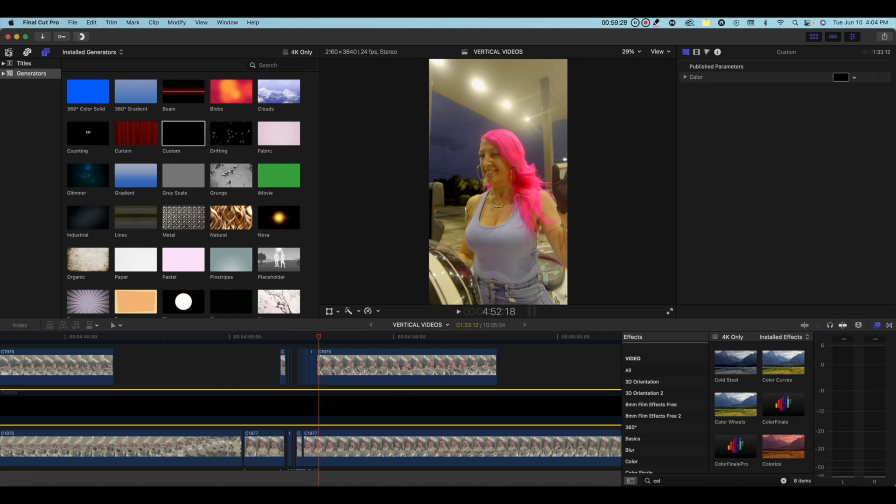
# Find clip C1601 under May 21, 2025 in the media library and add it above the upper Custom generator at about 4:56
pyautogui.click(9, 53)
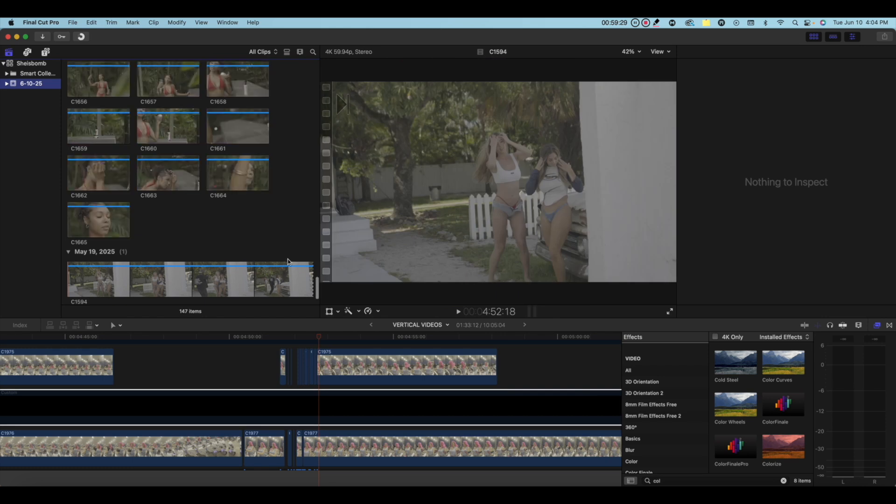
pyautogui.click(228, 370)
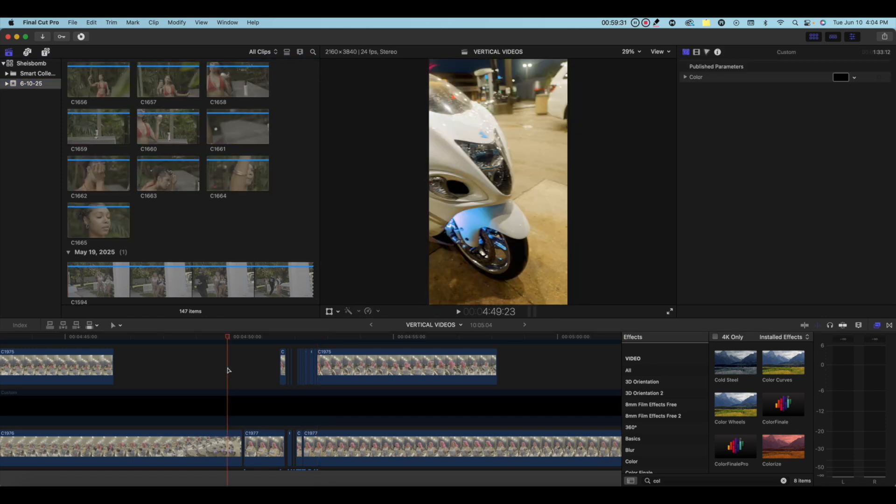
pyautogui.scroll(10, 300, 195)
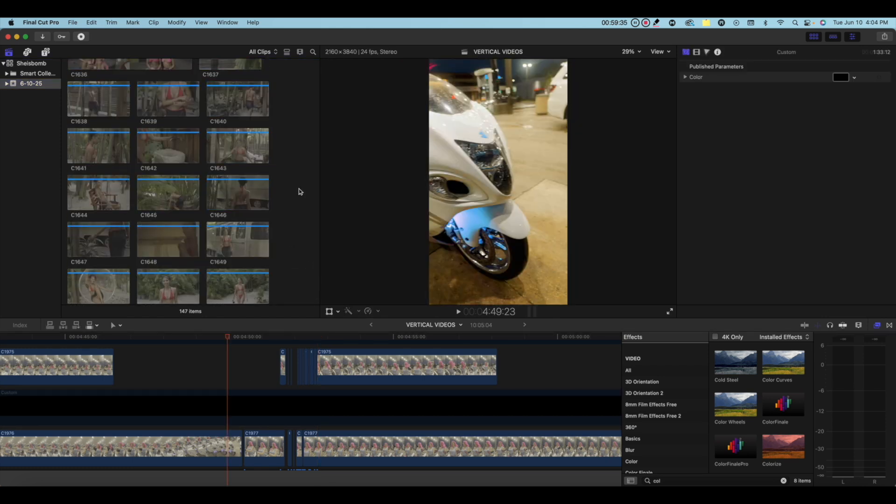
pyautogui.scroll(3, 420, 360)
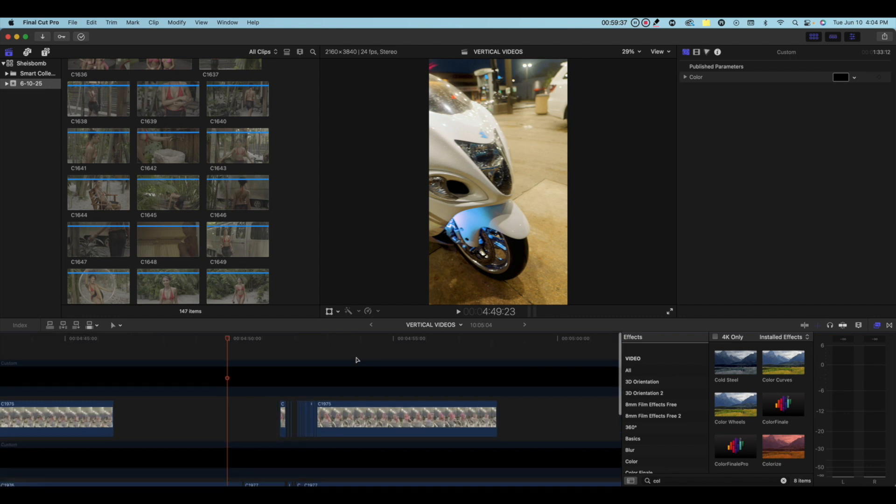
pyautogui.scroll(10, 116, 132)
pyautogui.scroll(5, 115, 132)
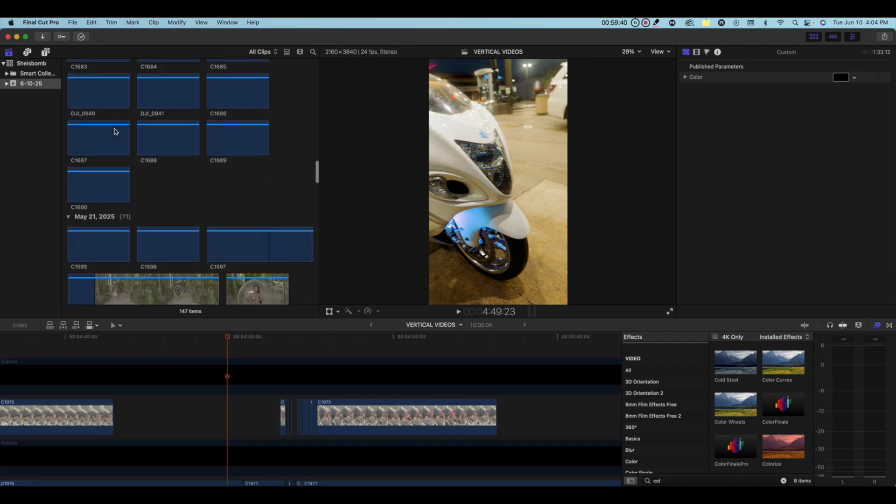
pyautogui.scroll(-5, 115, 131)
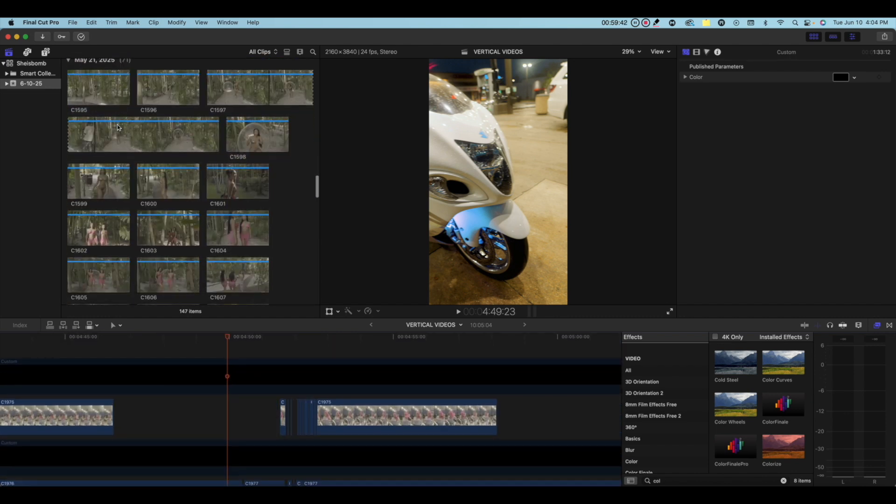
pyautogui.click(220, 120)
pyautogui.click(221, 120)
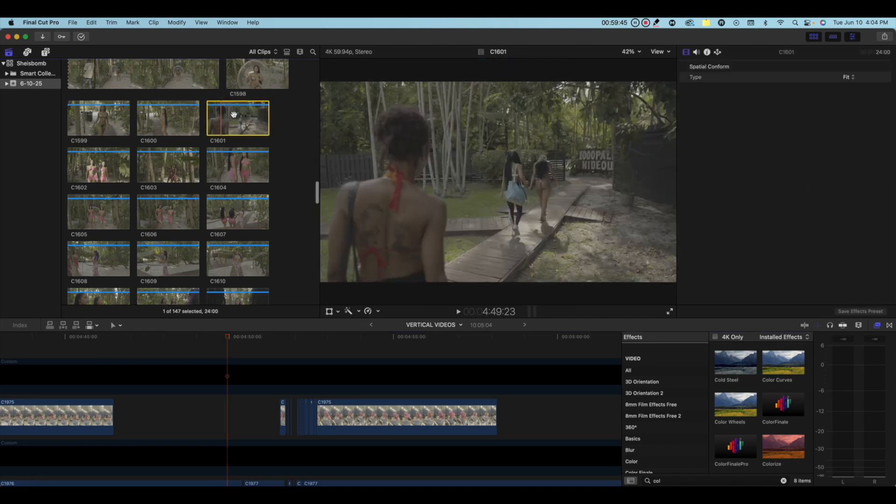
pyautogui.press('q')
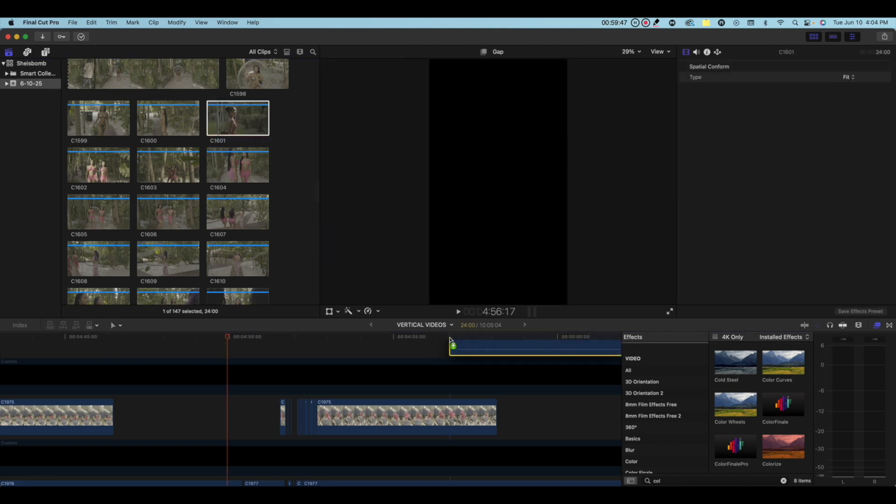
# Mark a 2:02 range in library clip C1610 and try placing it above the timeline layers near 4:50
pyautogui.click(234, 166)
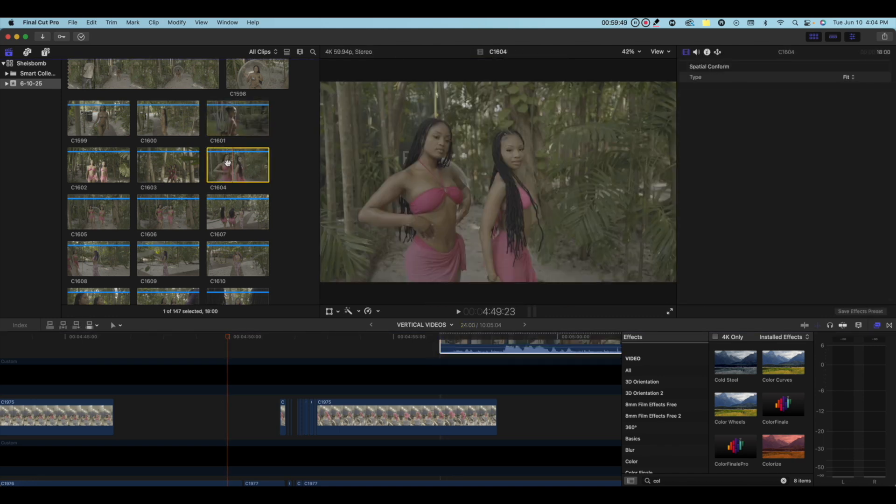
pyautogui.scroll(-2, 237, 222)
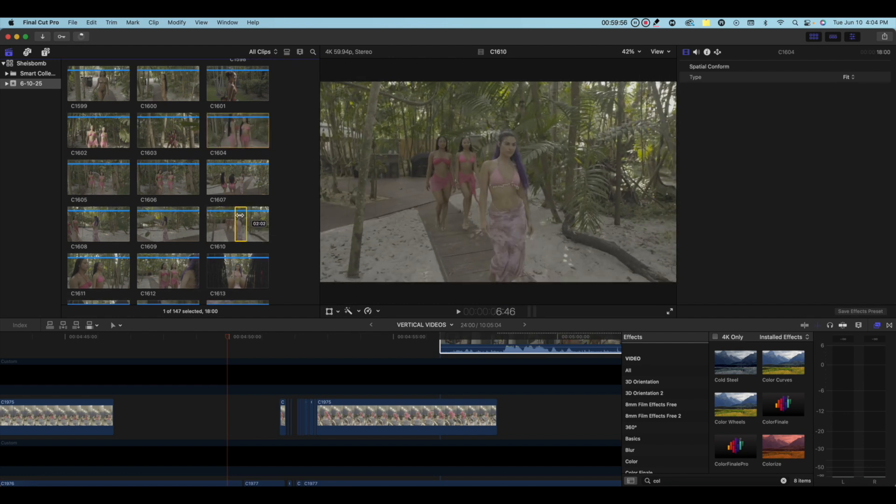
pyautogui.moveTo(247, 219); pyautogui.dragTo(246, 341)
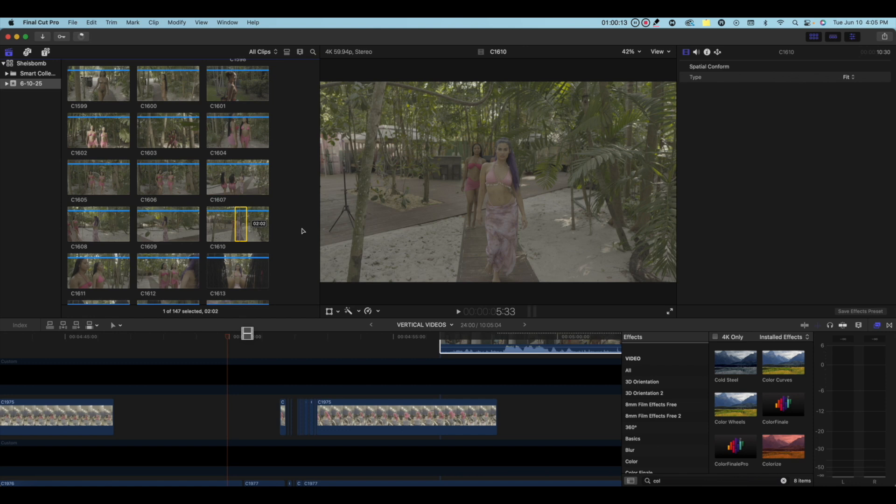
pyautogui.press('super+z')
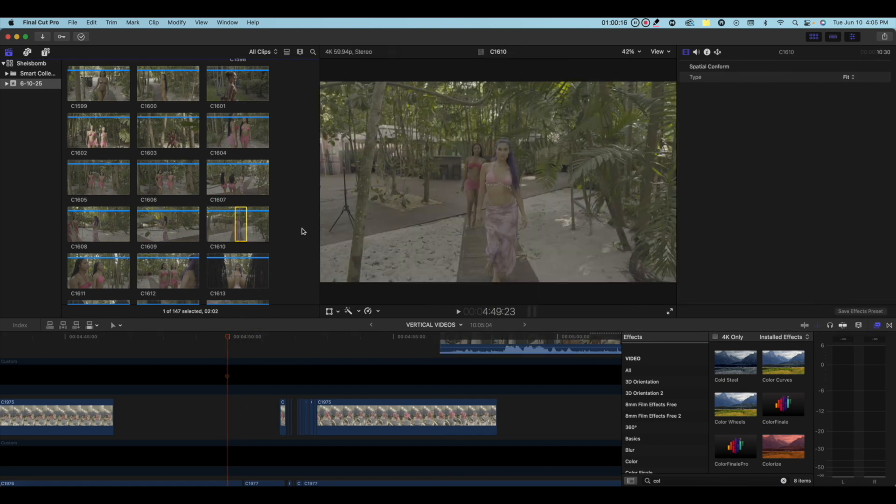
# Browse the remaining library clips from C1610 through C1649, skimming clip C1632
pyautogui.scroll(-5, 304, 231)
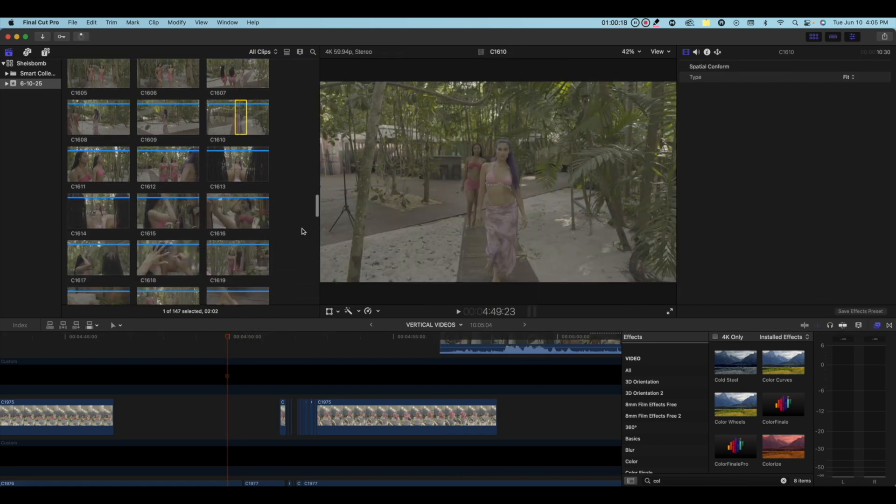
pyautogui.scroll(1, 288, 204)
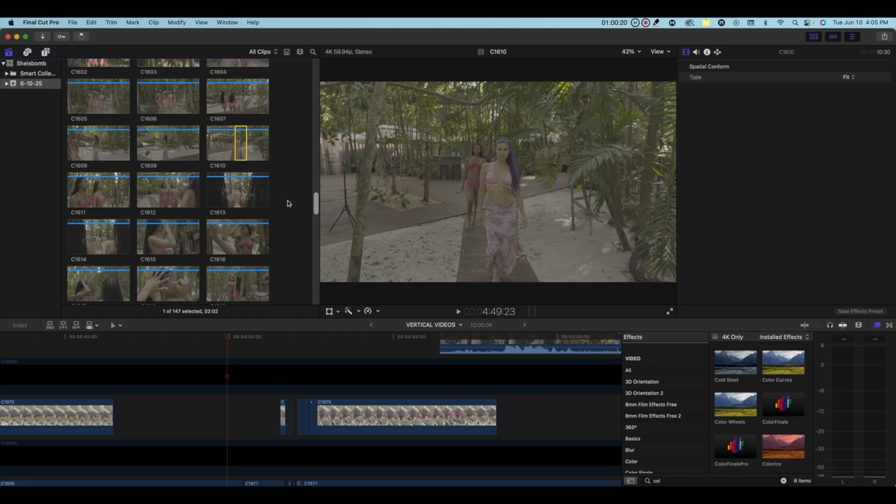
pyautogui.scroll(-8, 288, 204)
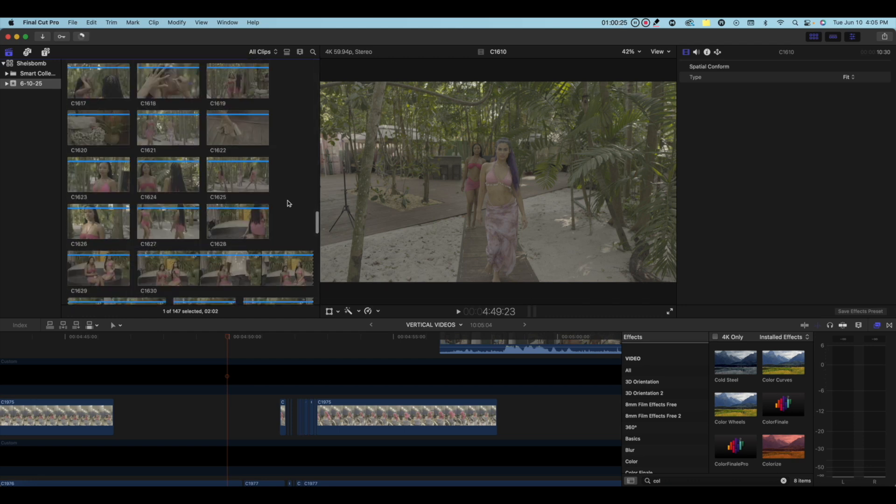
pyautogui.scroll(-3, 288, 203)
pyautogui.scroll(-5, 288, 204)
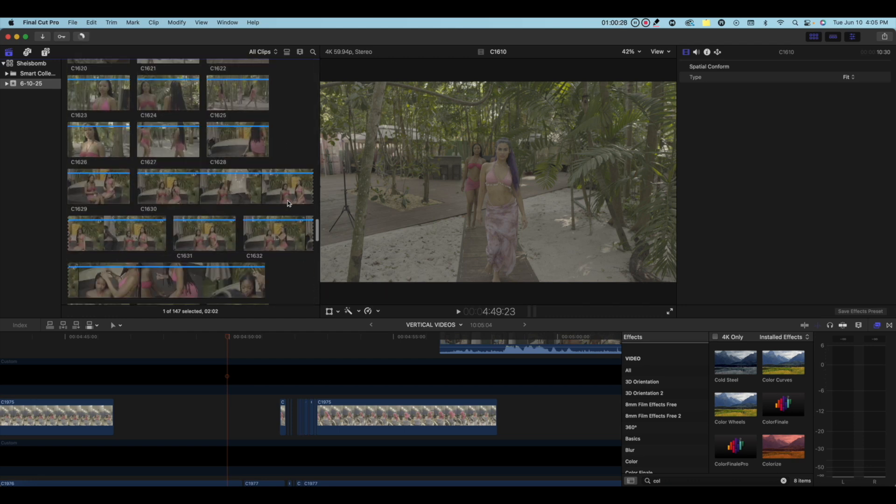
pyautogui.click(244, 231)
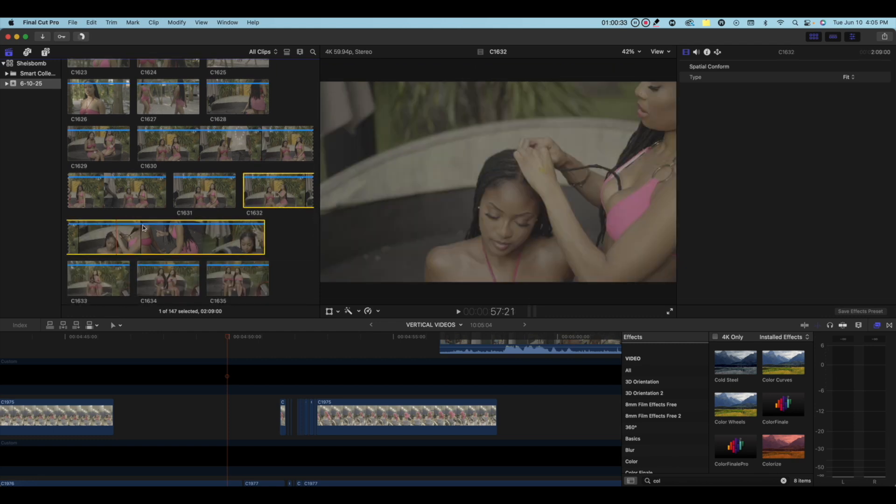
pyautogui.scroll(-10, 143, 228)
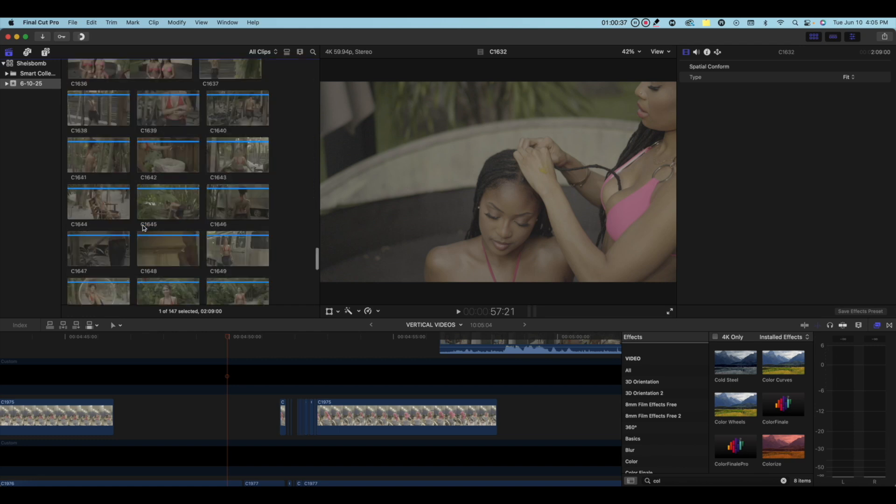
# Compare the viewer zoom levels 12.5%, 25% and Fit on clip C1632, finishing at 25%
pyautogui.click(639, 52)
pyautogui.click(641, 75)
pyautogui.click(635, 52)
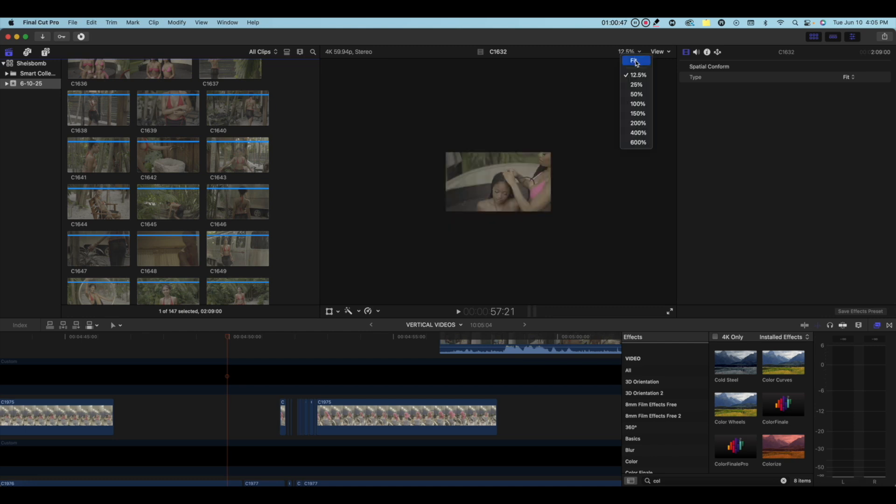
pyautogui.click(635, 61)
pyautogui.click(639, 51)
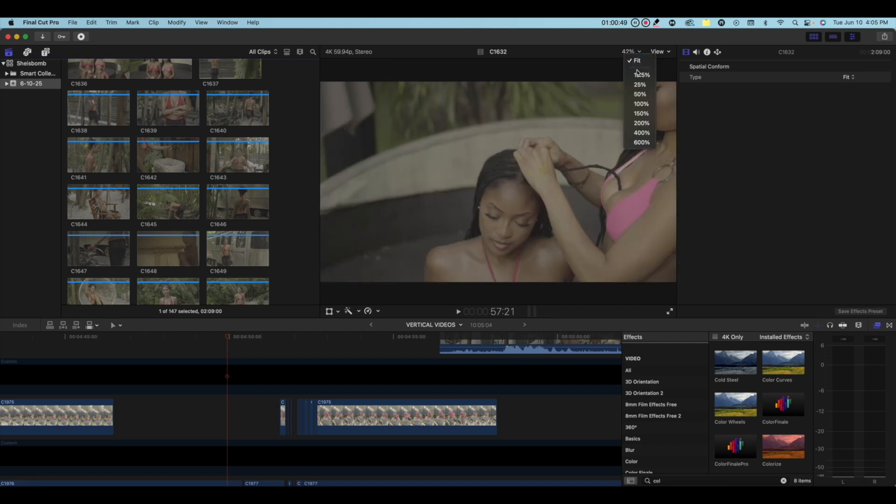
pyautogui.click(640, 85)
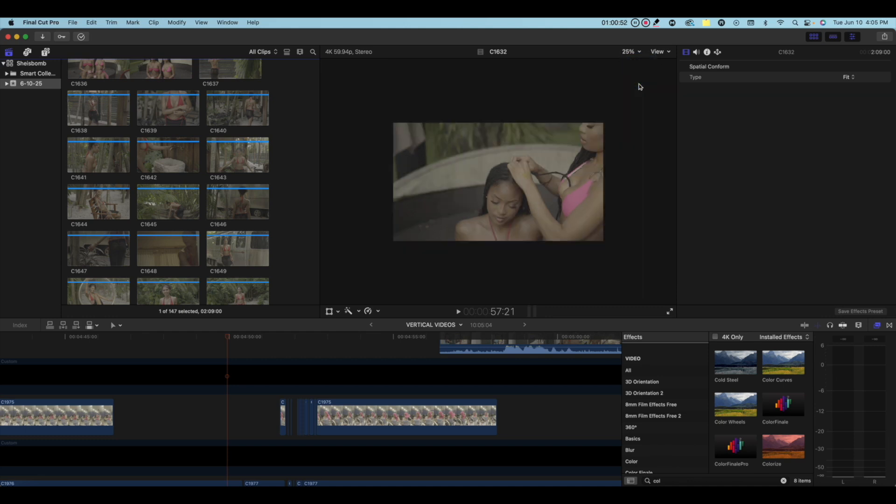
pyautogui.click(639, 53)
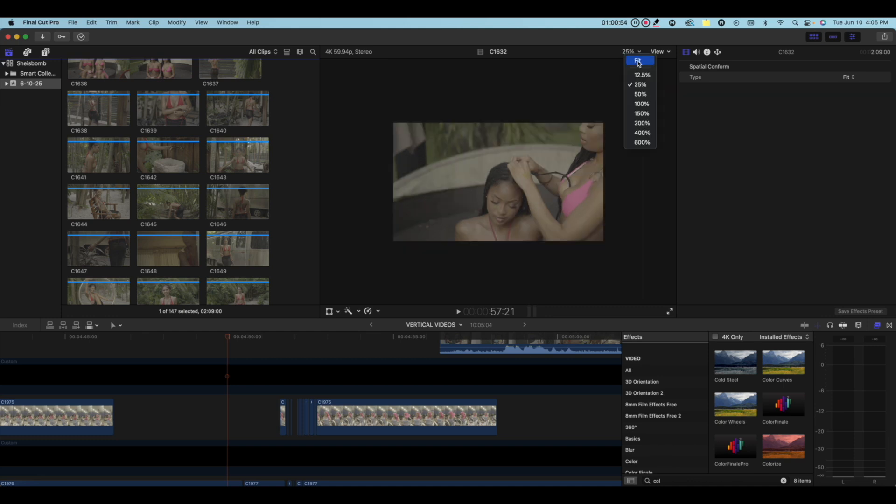
pyautogui.click(638, 62)
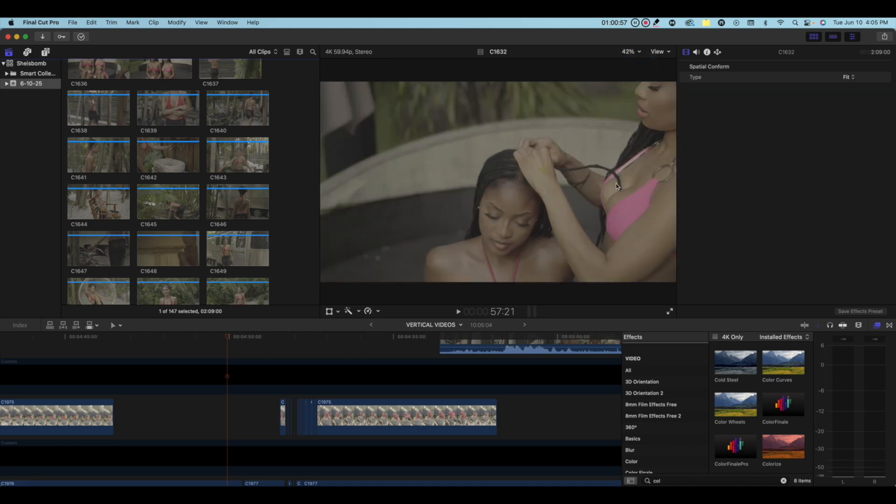
pyautogui.click(639, 52)
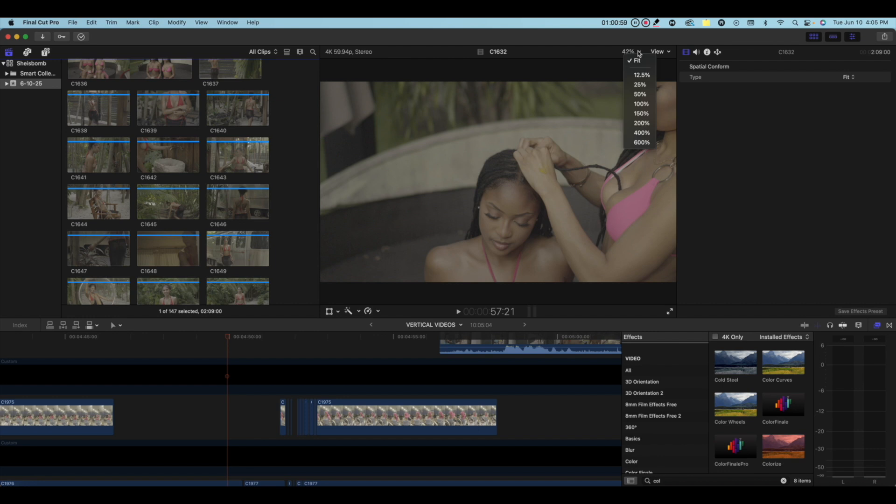
pyautogui.click(641, 75)
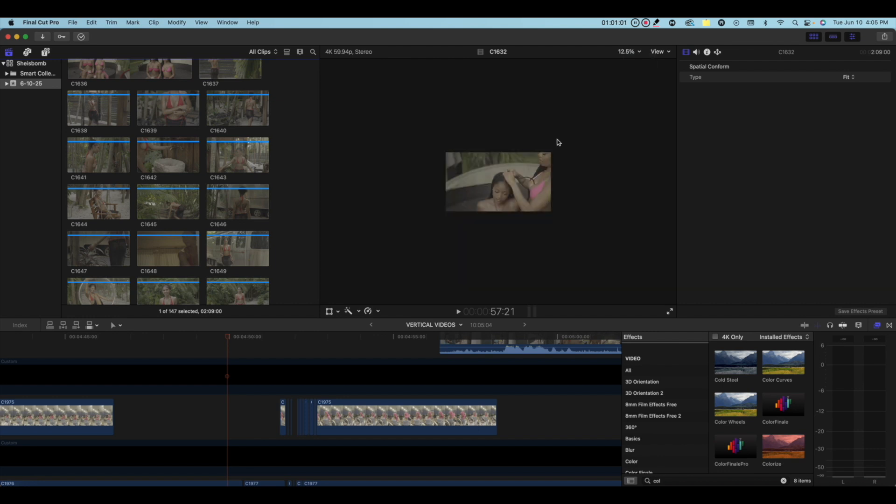
pyautogui.click(642, 53)
pyautogui.click(636, 85)
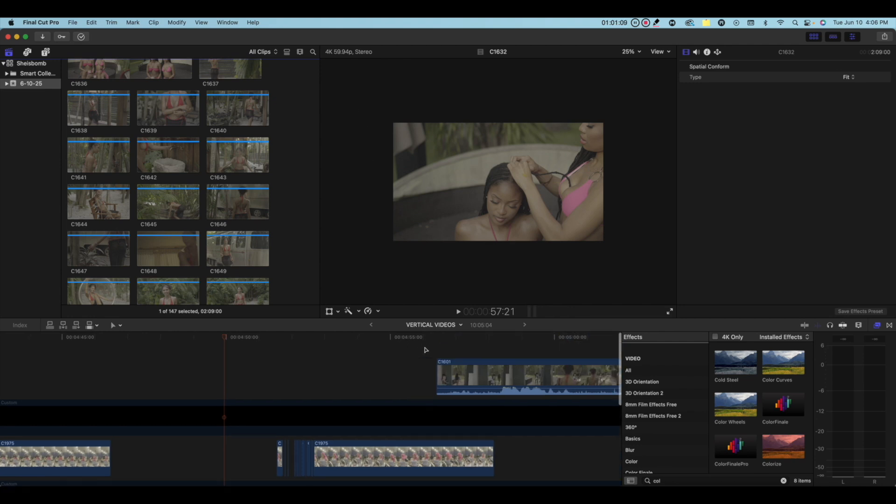
# Move the C1975 piece that ends near 4:46 to the top layer above C1601, starting at about 4:51
pyautogui.scroll(3, 427, 350)
pyautogui.click(348, 364)
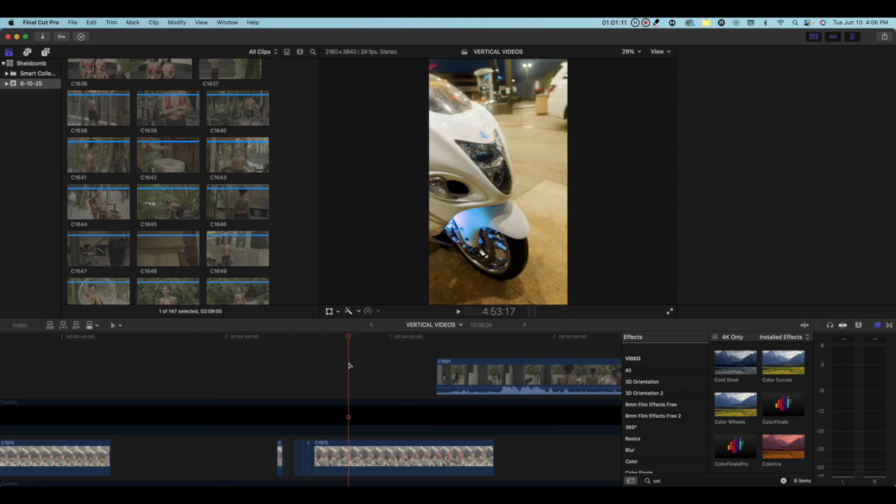
pyautogui.scroll(-1, 93, 443)
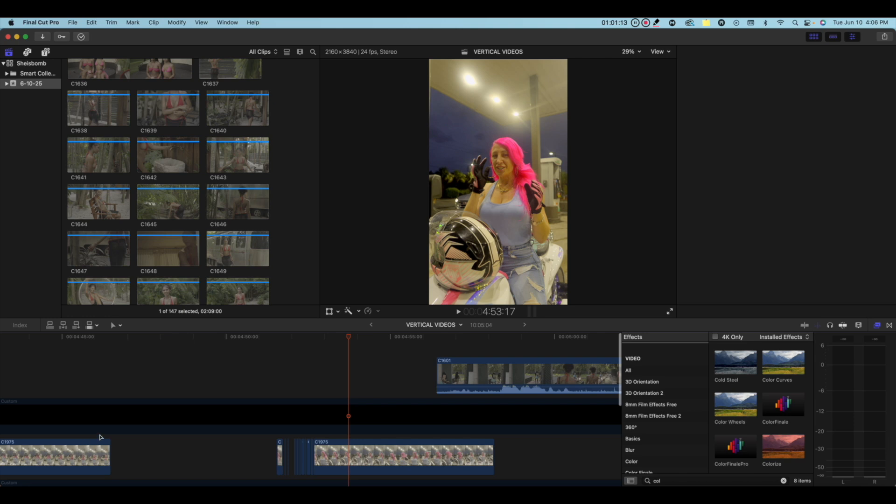
pyautogui.moveTo(59, 460)
pyautogui.mouseDown()
pyautogui.moveTo(206, 378)
pyautogui.moveTo(360, 376)
pyautogui.mouseUp()
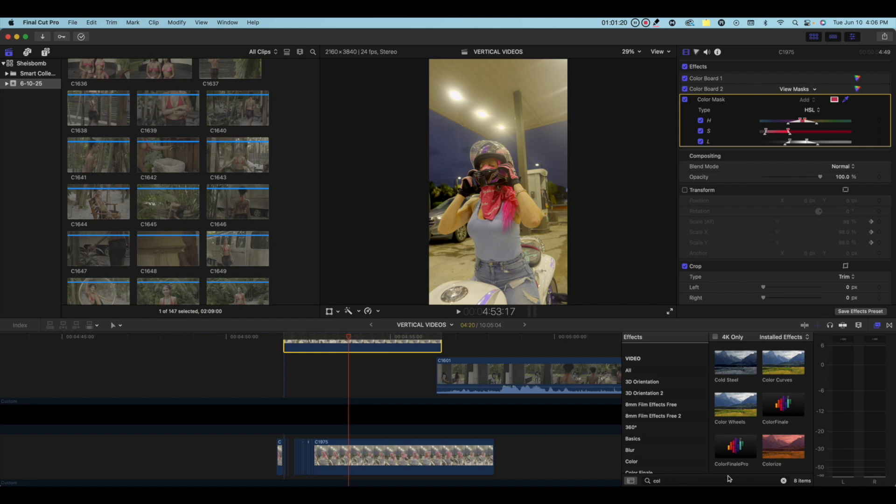
# Search the effects for "mask" and apply Draw Mask to the C1975 clip on the top layer
pyautogui.click(784, 480)
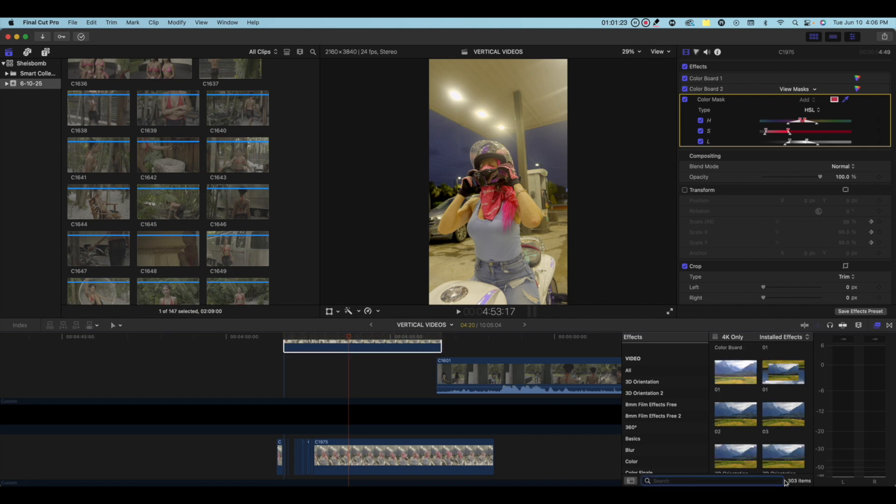
pyautogui.write('mask')
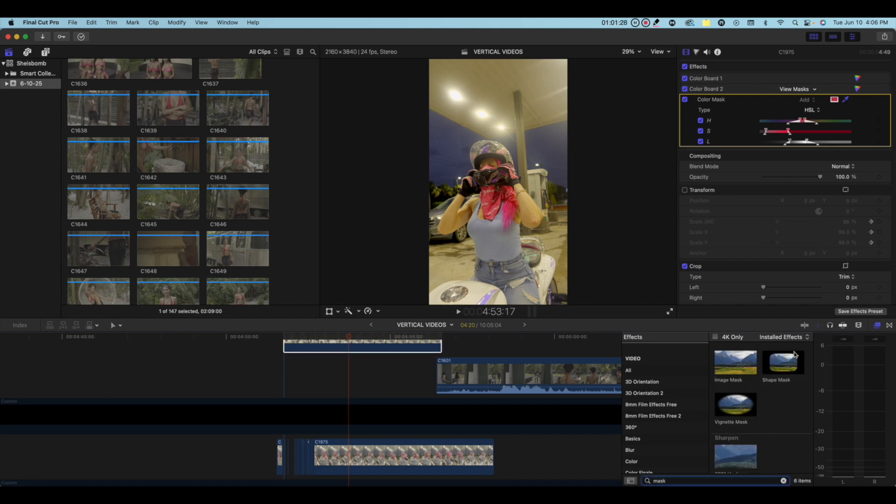
pyautogui.scroll(2, 776, 373)
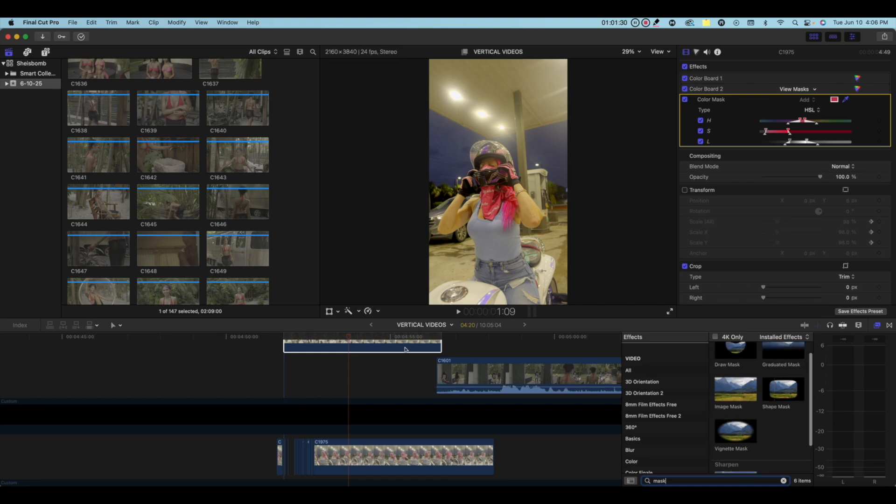
pyautogui.scroll(3, 394, 373)
pyautogui.click(370, 372)
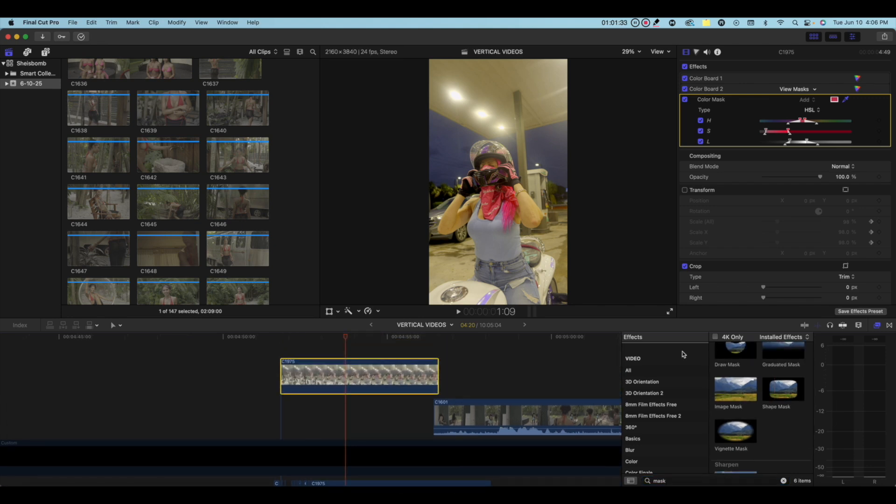
pyautogui.click(738, 351)
pyautogui.doubleClick(739, 352)
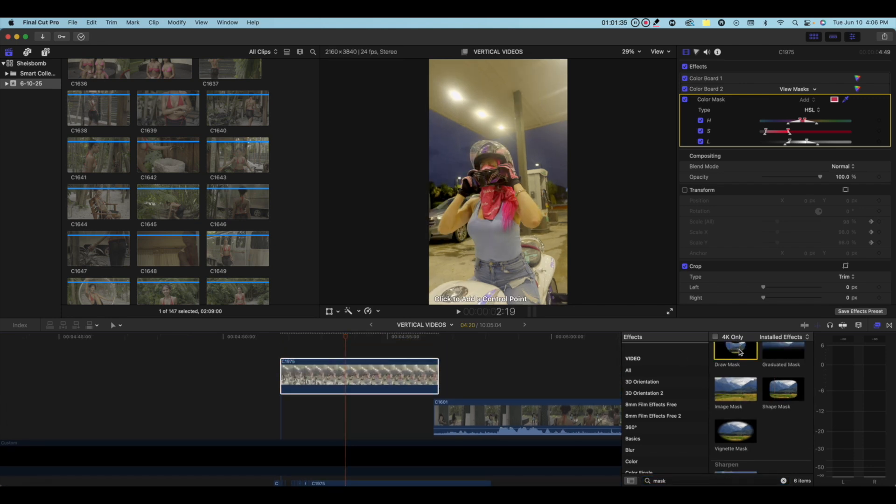
# Draw a closed straight-sided mask around the rider's head and torso, widen its left side, and set Feather to 100
pyautogui.click(540, 106)
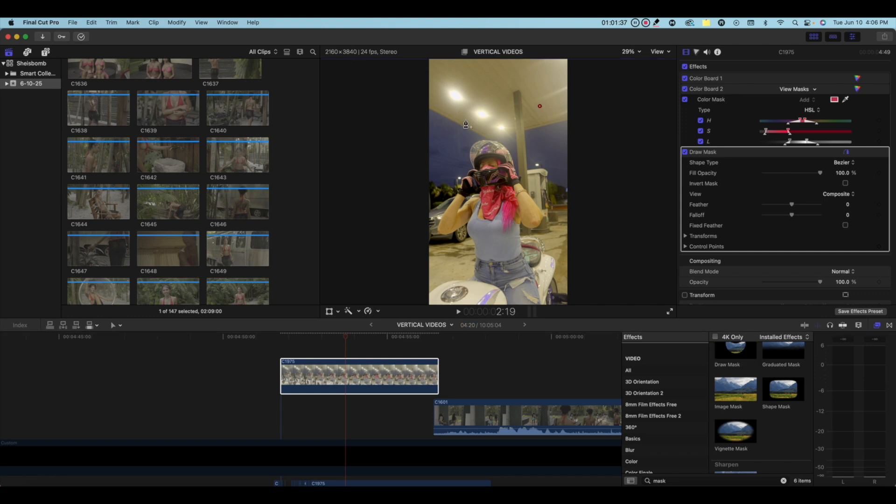
pyautogui.click(469, 114)
pyautogui.click(450, 179)
pyautogui.click(461, 241)
pyautogui.click(540, 223)
pyautogui.click(552, 119)
pyautogui.click(540, 107)
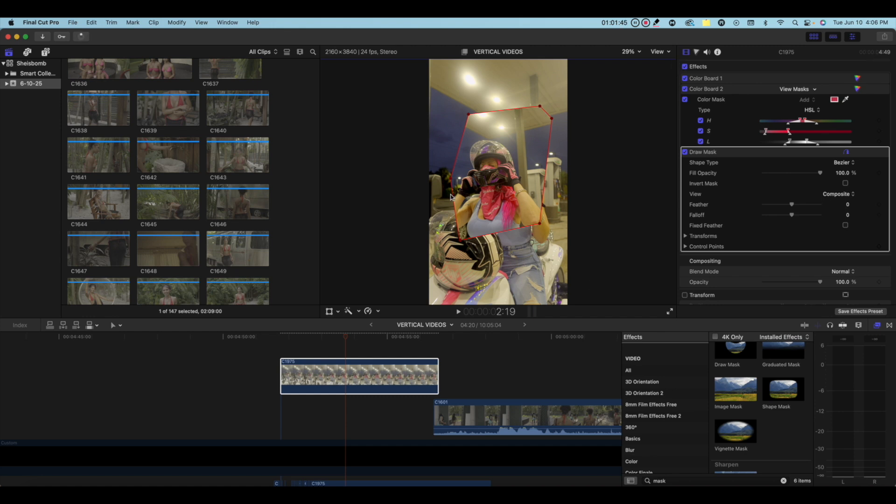
pyautogui.moveTo(451, 181); pyautogui.dragTo(437, 185)
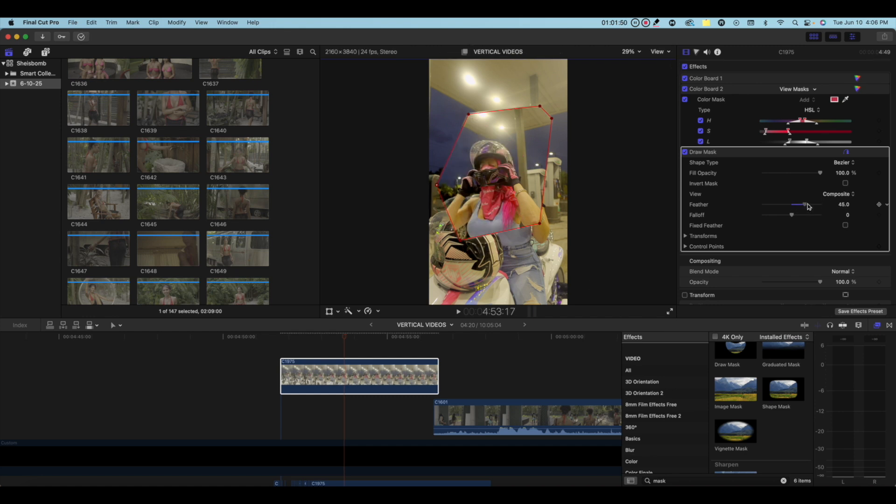
pyautogui.moveTo(793, 205); pyautogui.dragTo(846, 207)
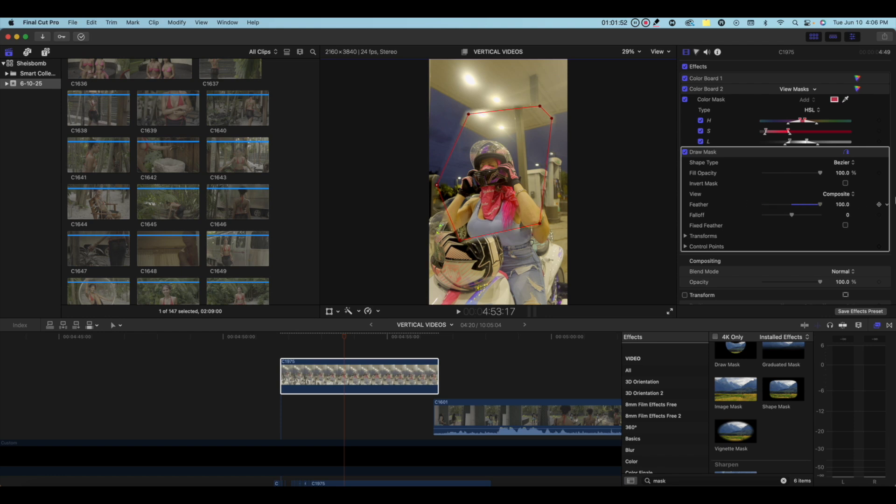
# At 4:53:13, reshape the mask so its left edge runs vertically through the rider and its upper points reach near the frame's top
pyautogui.click(340, 348)
pyautogui.click(364, 370)
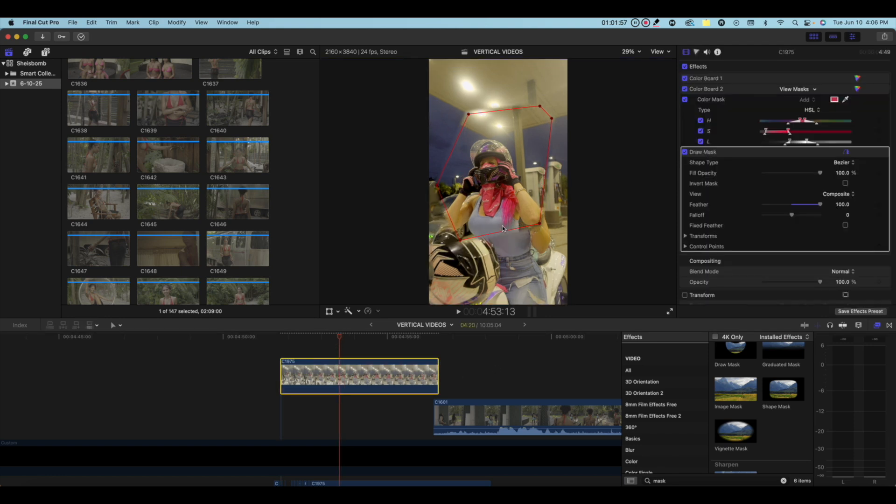
pyautogui.moveTo(460, 240); pyautogui.dragTo(488, 311)
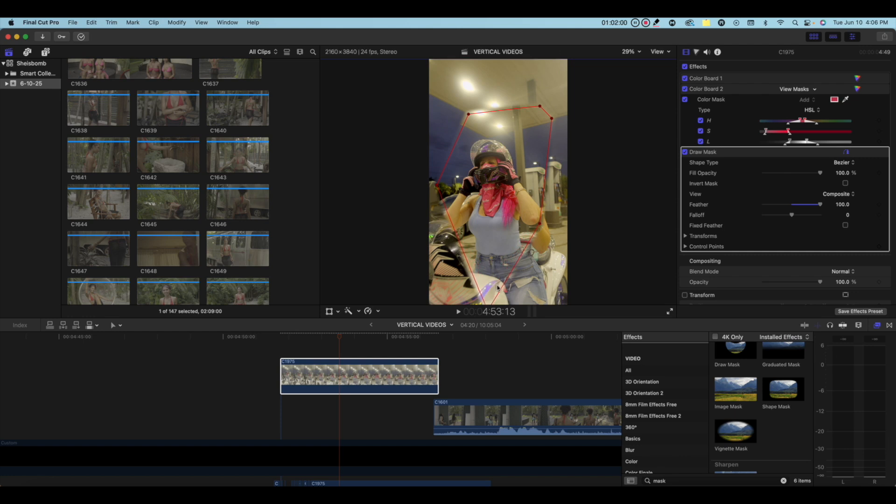
pyautogui.moveTo(438, 187); pyautogui.dragTo(495, 185)
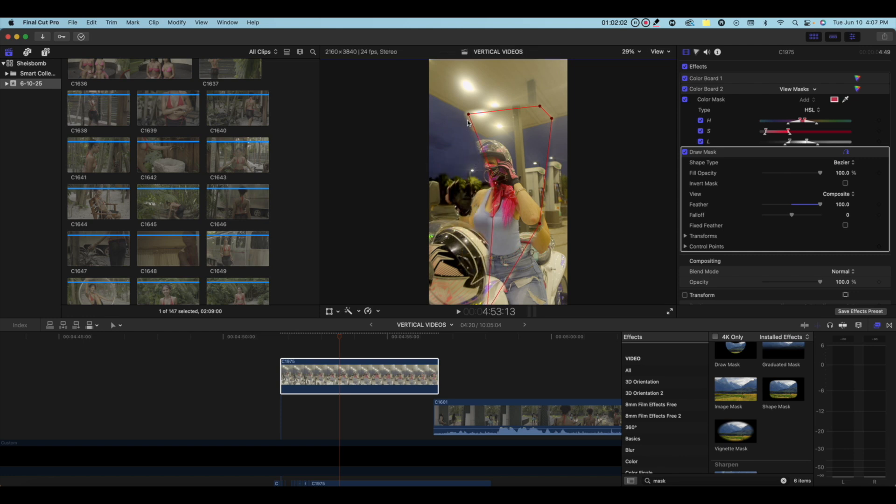
pyautogui.moveTo(469, 115); pyautogui.dragTo(500, 61)
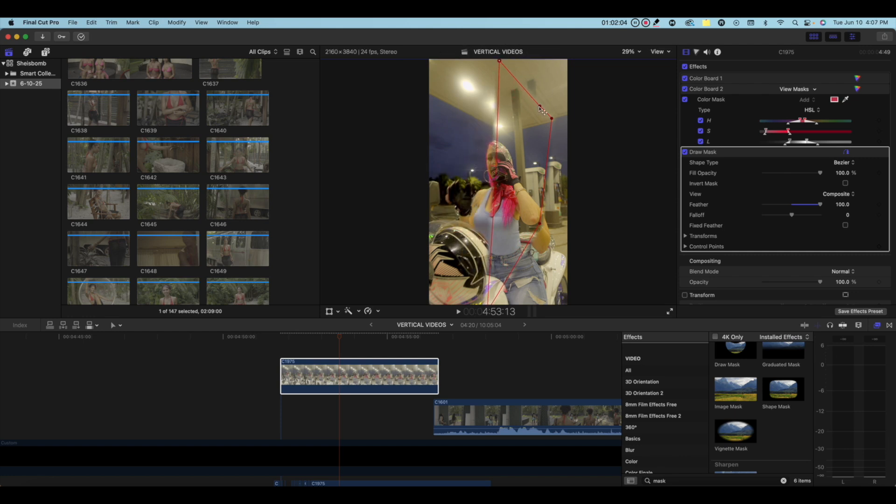
pyautogui.moveTo(541, 109); pyautogui.dragTo(550, 73)
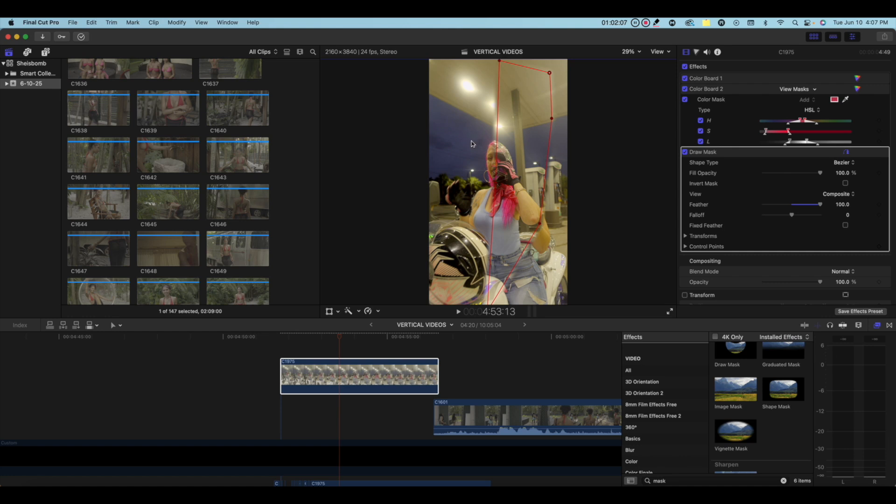
# Move the control point on the mask's left edge inward past the rider's face, to about X 282 px, Y -195 px
pyautogui.moveTo(495, 185); pyautogui.dragTo(519, 186)
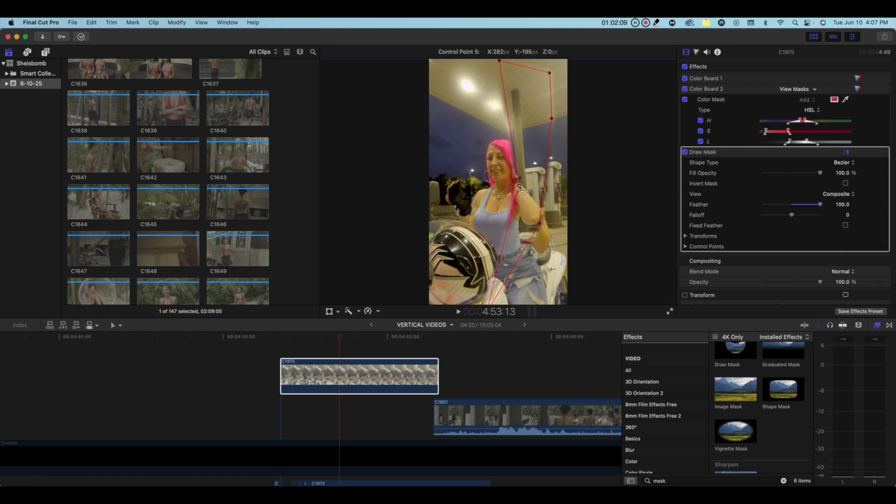
# Turn off Draw Mask on the top-layer C1975 clip and apply the Shape Mask effect to it instead
pyautogui.click(367, 373)
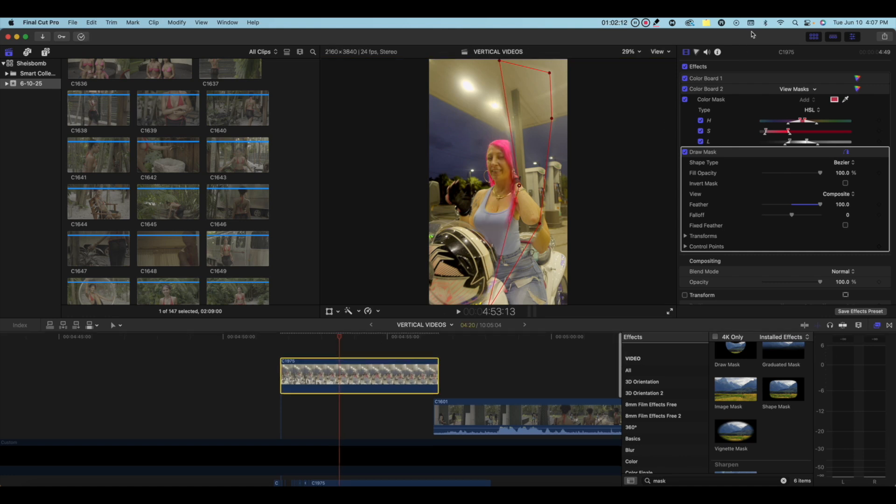
pyautogui.click(685, 152)
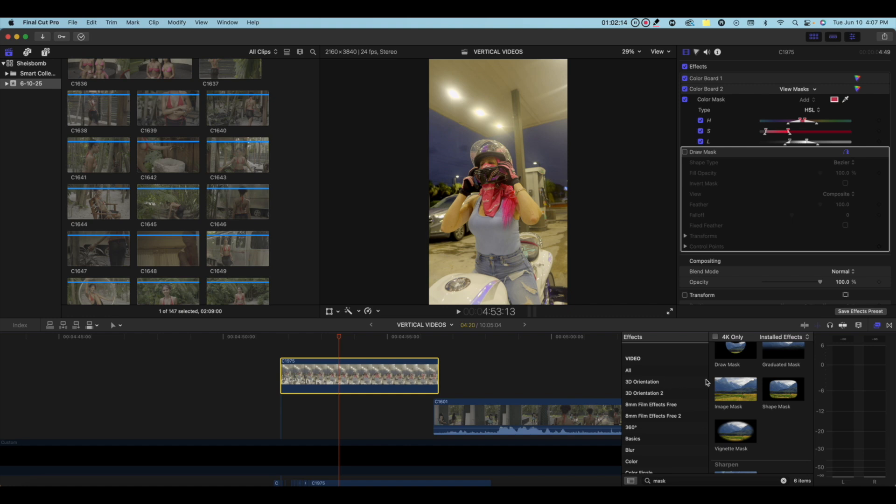
pyautogui.doubleClick(782, 392)
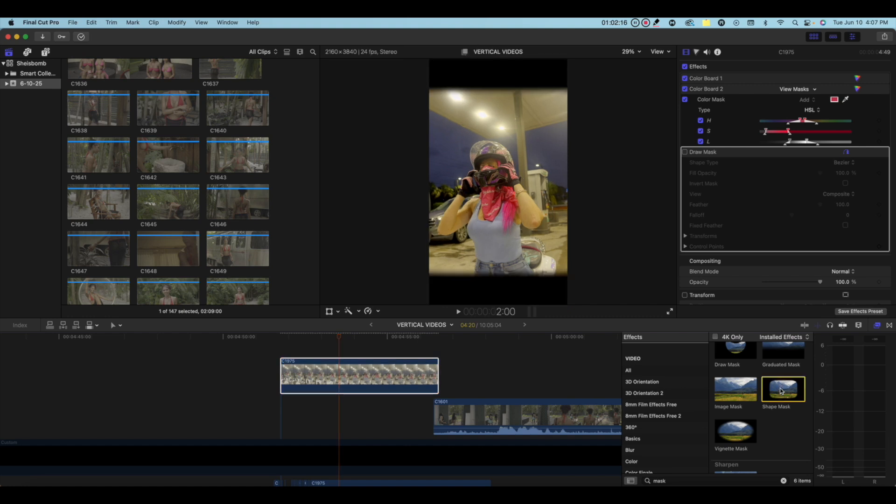
# Place the shape mask over the frame's right half, stretch it past the frame's bottom edge, and widen its feathering outward
pyautogui.moveTo(362, 182); pyautogui.dragTo(547, 123)
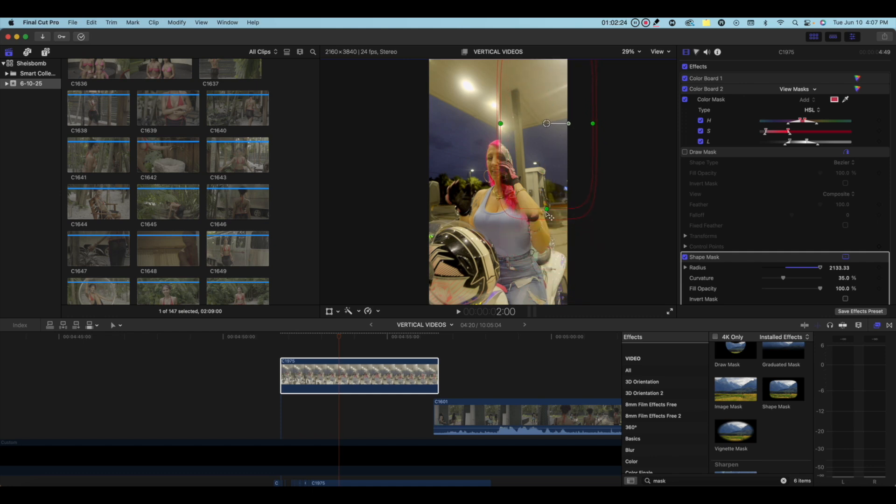
pyautogui.moveTo(547, 209); pyautogui.dragTo(556, 348)
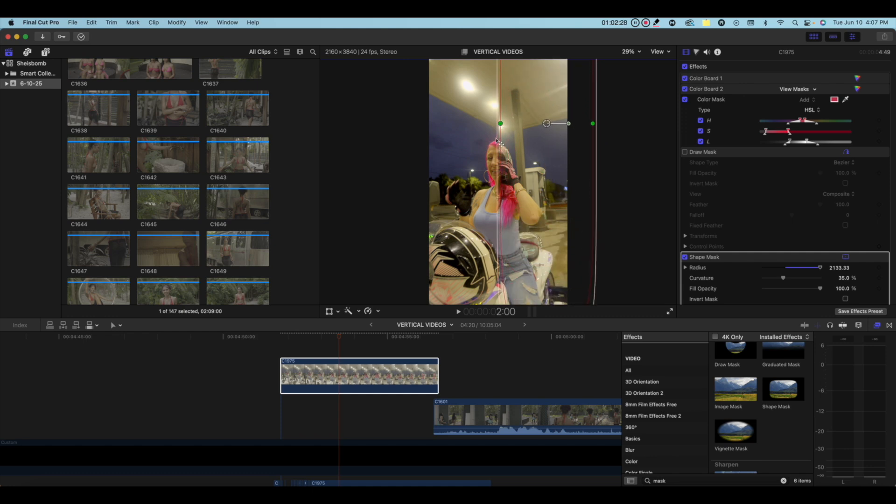
pyautogui.moveTo(495, 139); pyautogui.dragTo(457, 141)
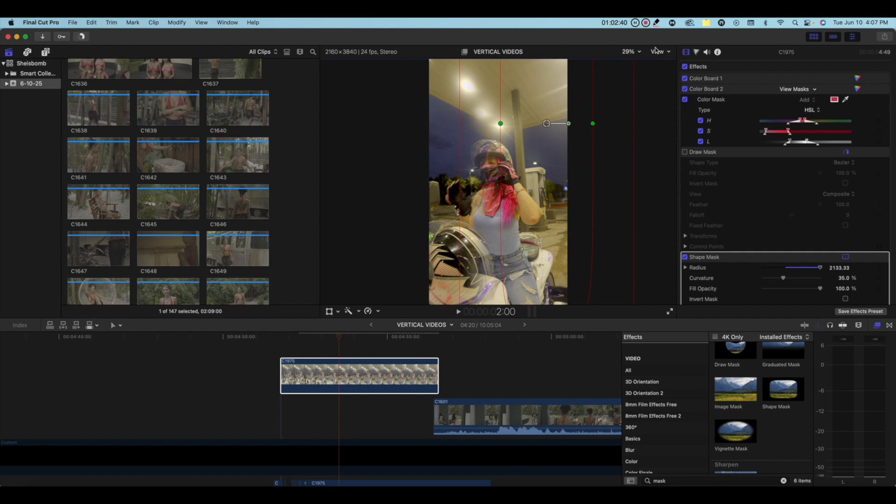
# Set the viewer zoom to 12.5%, shorten the shape mask, and move it to the centre of the frame over the rider
pyautogui.click(638, 53)
pyautogui.click(640, 75)
pyautogui.moveTo(522, 72); pyautogui.dragTo(521, 116)
pyautogui.moveTo(519, 157); pyautogui.dragTo(501, 183)
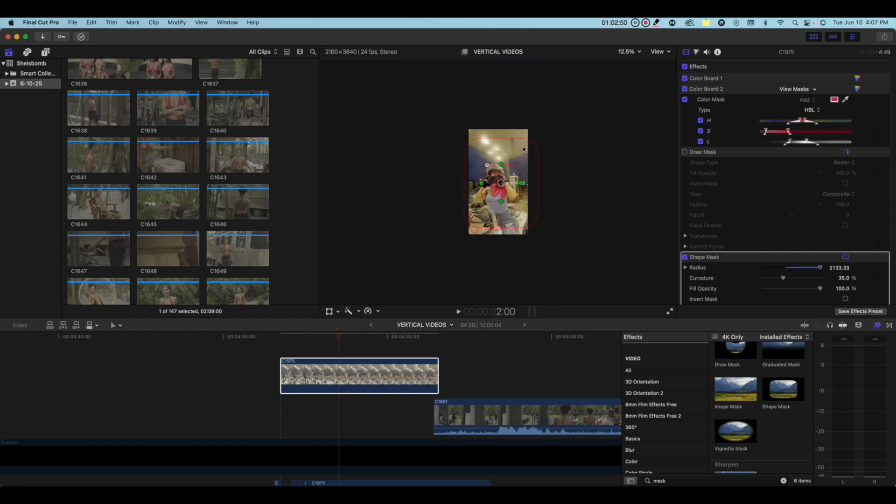
# Open the clip appearance and filtering options for the media browser
pyautogui.click(632, 52)
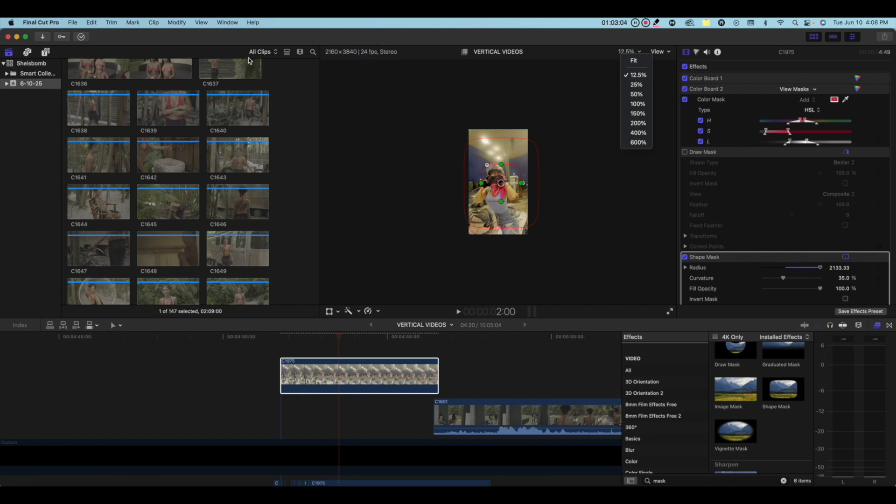
pyautogui.click(301, 54)
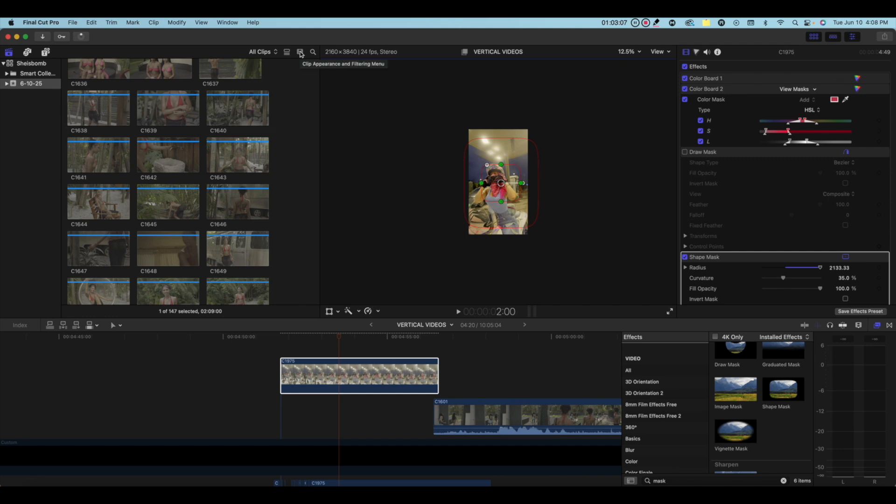
pyautogui.click(301, 54)
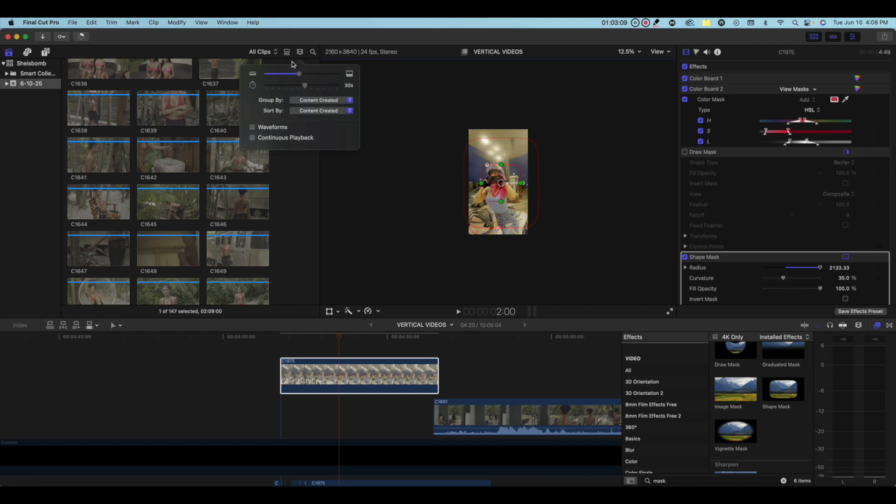
# Shrink the browser's clip thumbnails slightly and browse through the clips of the 6-10-25 event
pyautogui.moveTo(300, 77)
pyautogui.mouseDown()
pyautogui.moveTo(315, 75)
pyautogui.moveTo(294, 75)
pyautogui.mouseUp()
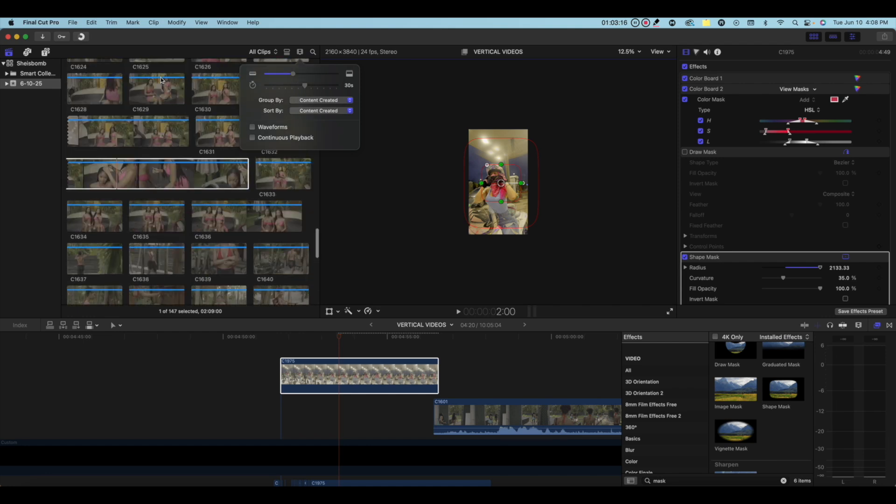
pyautogui.click(287, 53)
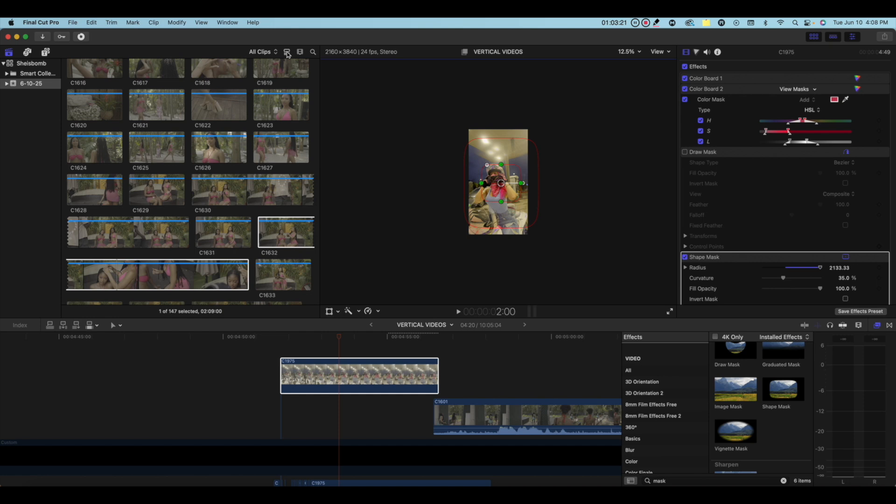
pyautogui.click(288, 54)
pyautogui.scroll(-10, 255, 117)
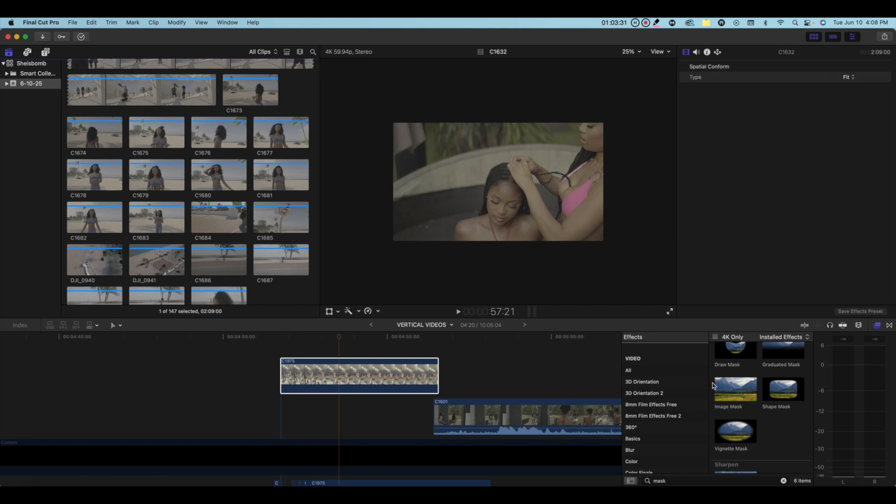
pyautogui.click(858, 495)
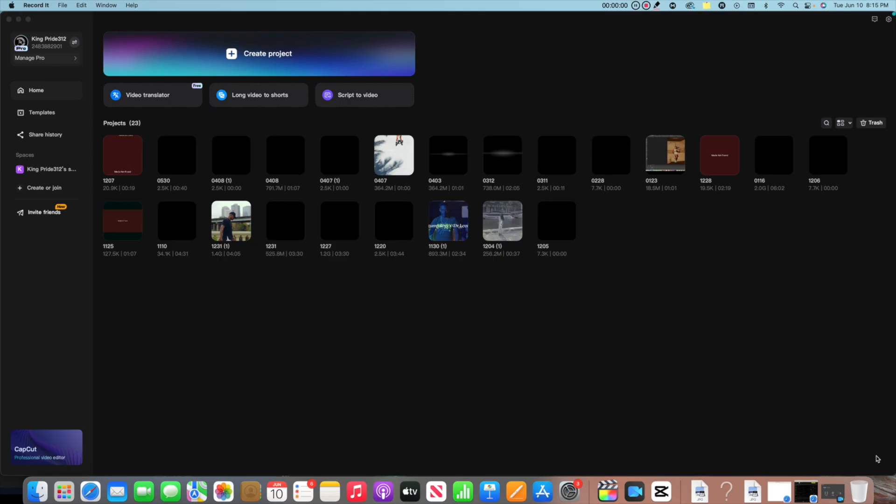
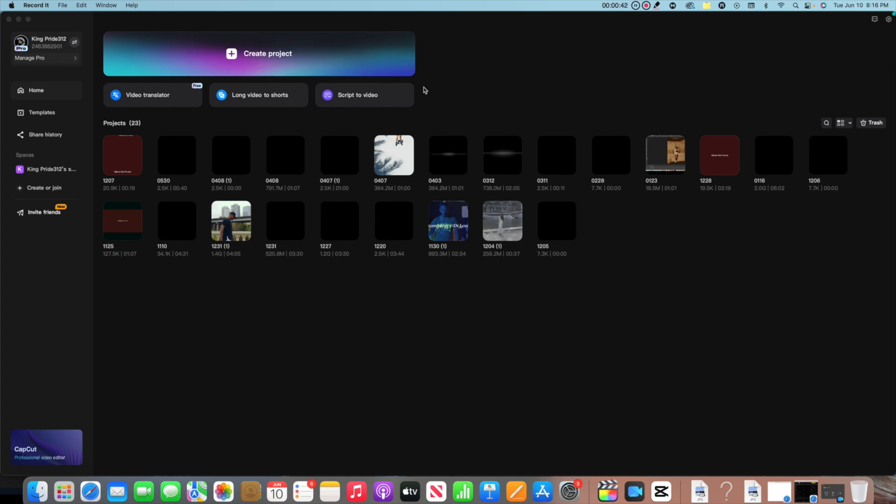
# Create a new project in CapCut and add DJI_0945.MP4 from the desktop to its timeline
pyautogui.click(335, 48)
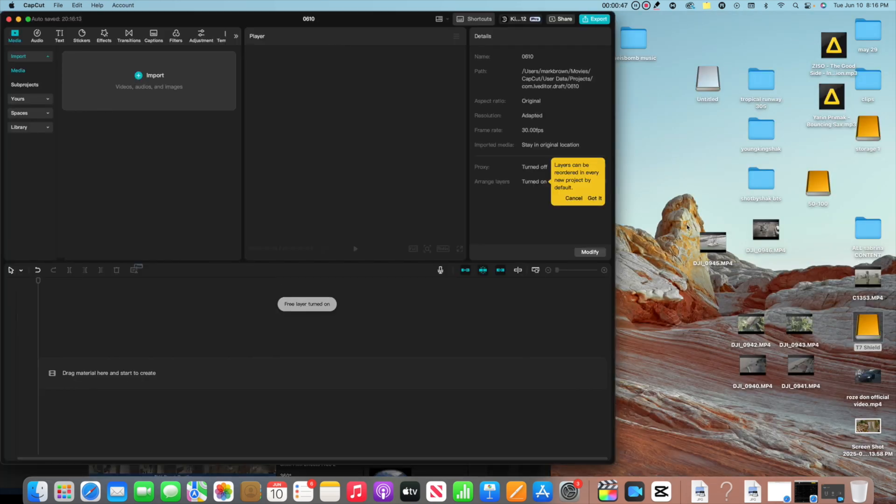
pyautogui.moveTo(724, 238); pyautogui.dragTo(224, 373)
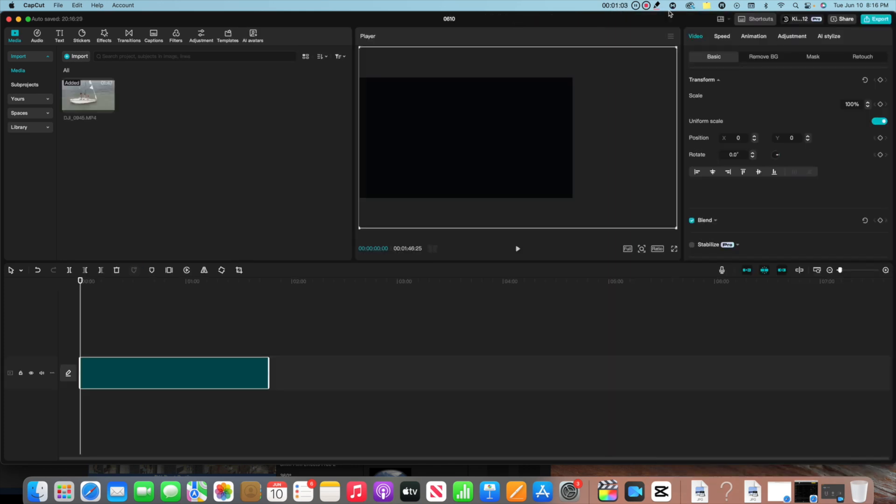
# Examine the DJI_0945.MP4 footage at several points along the timeline
pyautogui.click(125, 336)
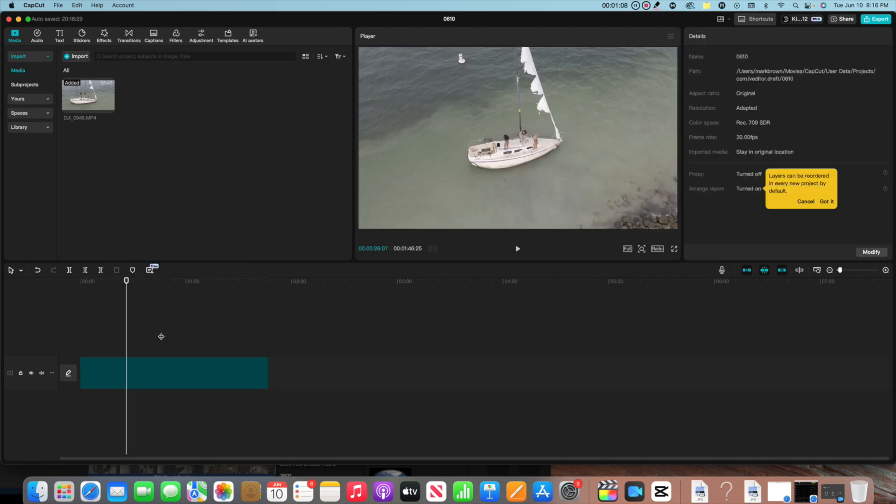
pyautogui.click(161, 337)
pyautogui.click(181, 331)
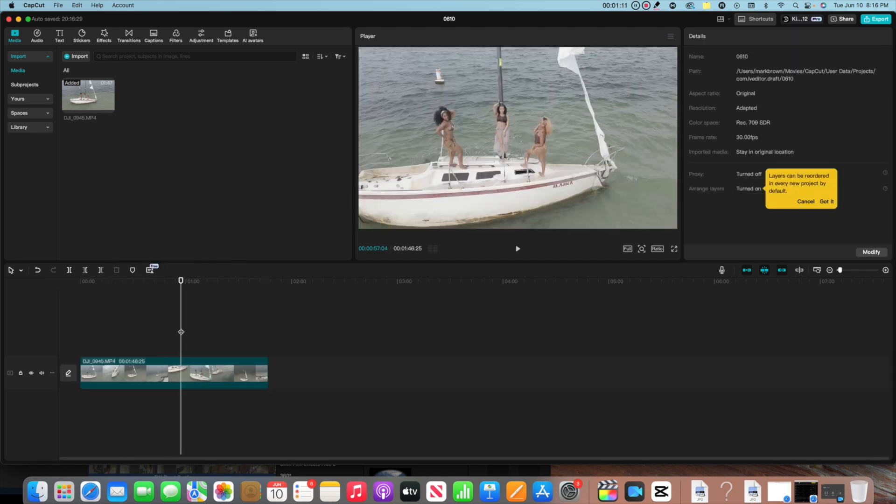
pyautogui.click(224, 326)
pyautogui.click(235, 322)
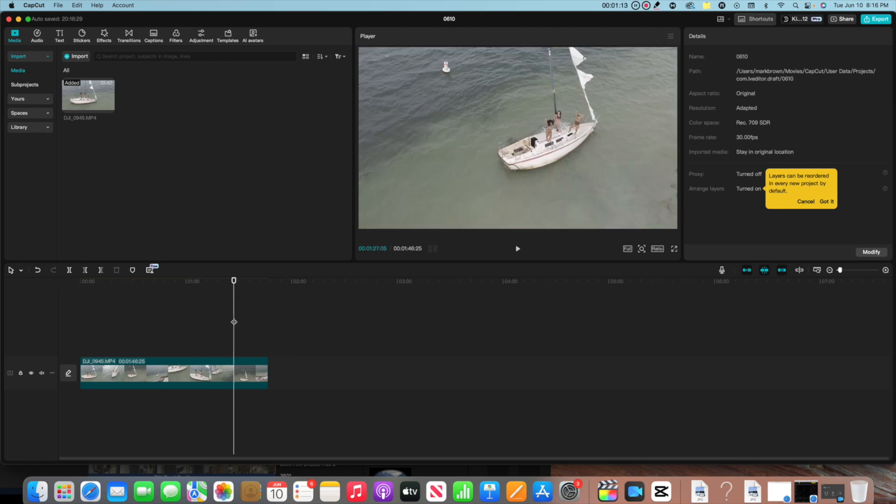
pyautogui.click(256, 320)
pyautogui.click(158, 324)
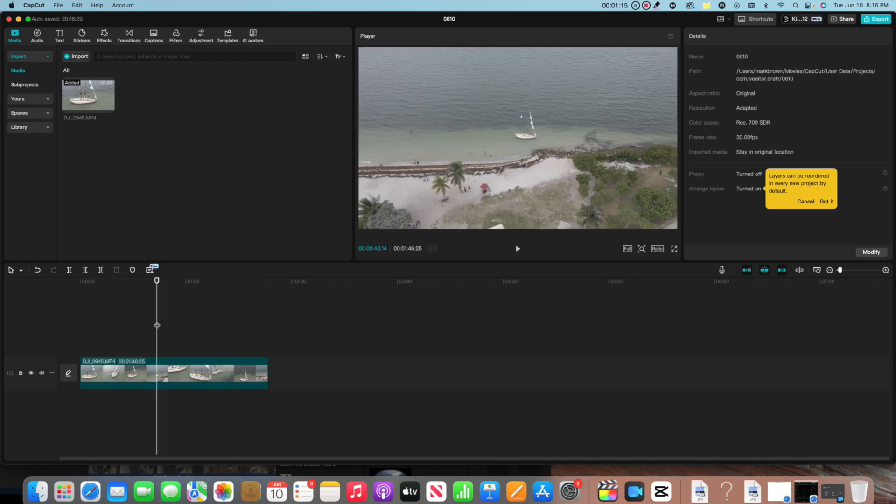
# Split the DJI_0945.MP4 clip at 00:00:04:21 and select the longer segment
pyautogui.click(89, 333)
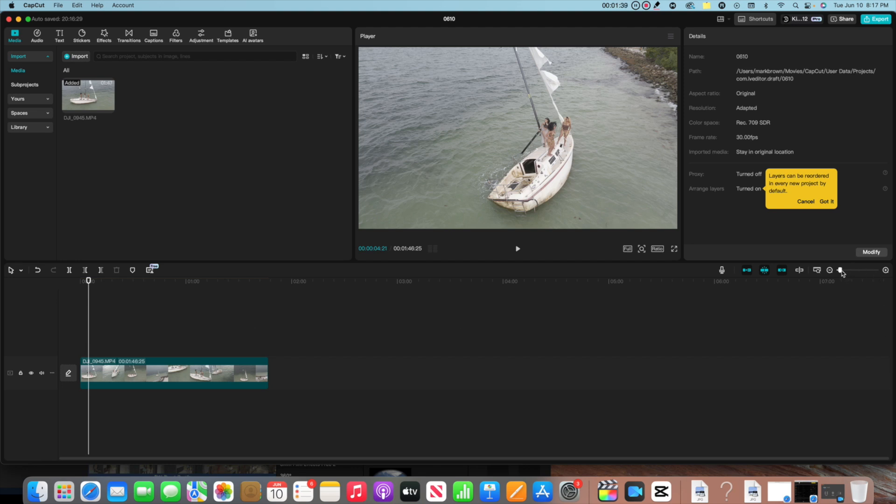
pyautogui.moveTo(840, 270)
pyautogui.mouseDown()
pyautogui.moveTo(854, 271)
pyautogui.moveTo(845, 271)
pyautogui.mouseUp()
pyautogui.click(817, 270)
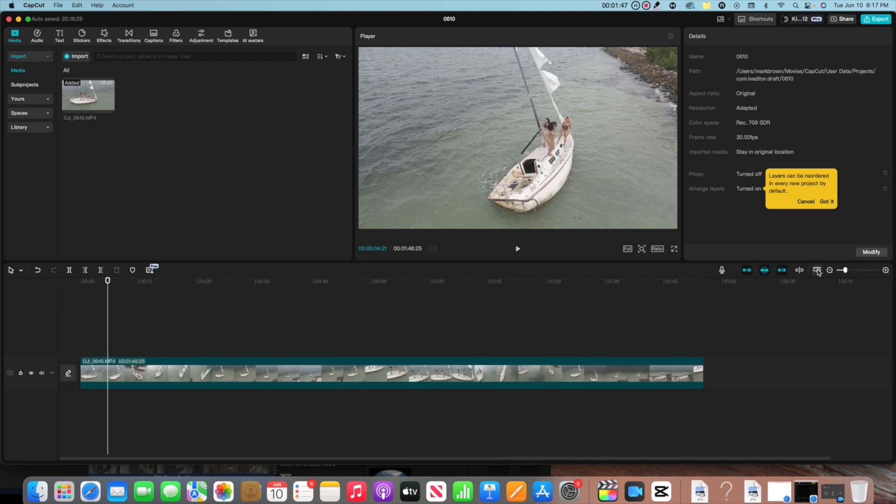
pyautogui.click(70, 271)
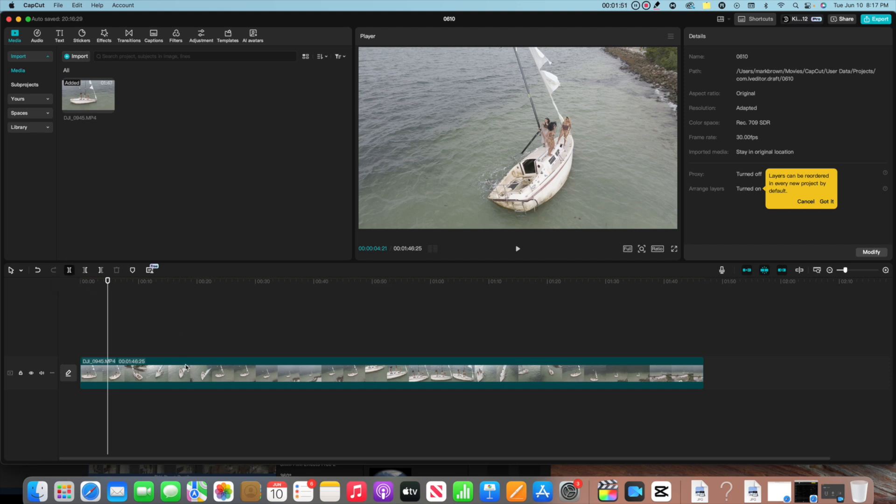
pyautogui.moveTo(133, 364); pyautogui.dragTo(218, 361)
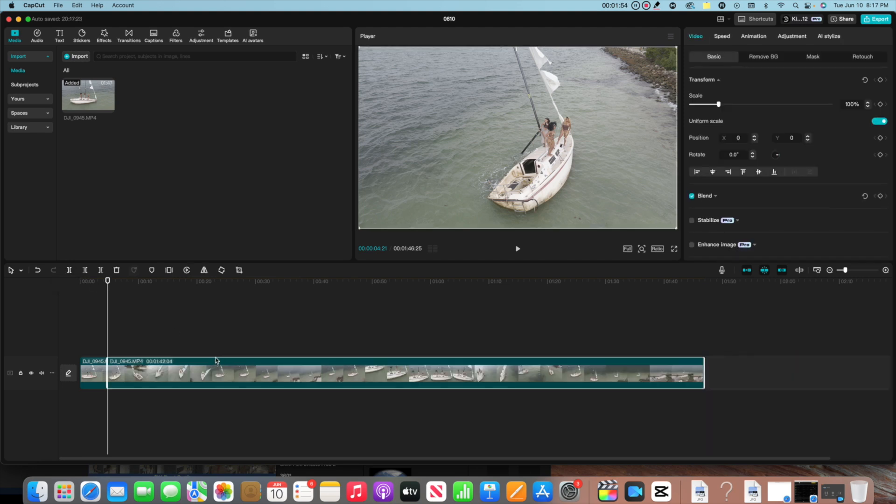
# Cut the longer segment at about 24, 35, 46 and 57 seconds, then return to the selection tool
pyautogui.click(171, 341)
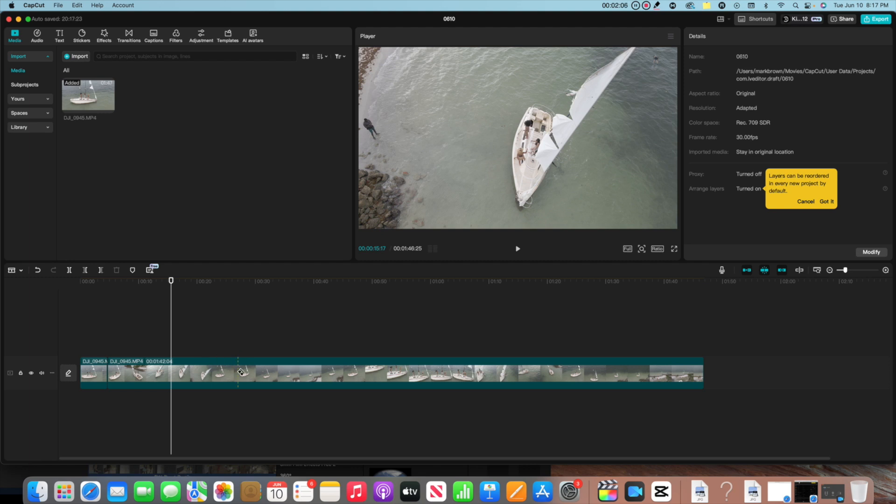
pyautogui.click(285, 365)
pyautogui.click(349, 366)
pyautogui.click(416, 365)
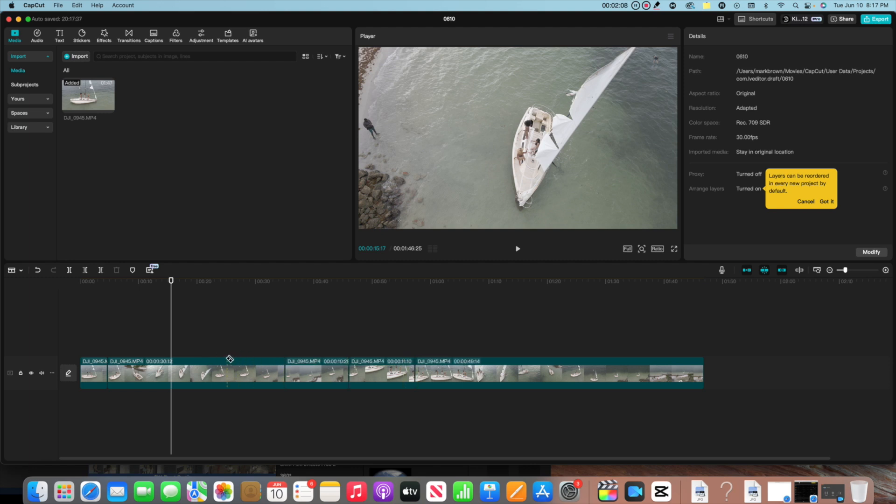
pyautogui.click(224, 360)
pyautogui.press('a')
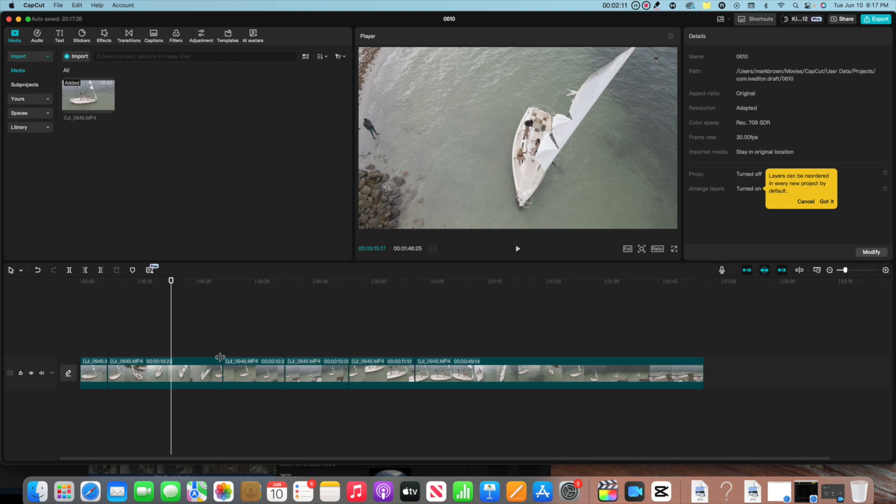
# Delete the three segments between about 24 and 57 seconds
pyautogui.moveTo(399, 324); pyautogui.dragTo(239, 391)
pyautogui.press('Delete')
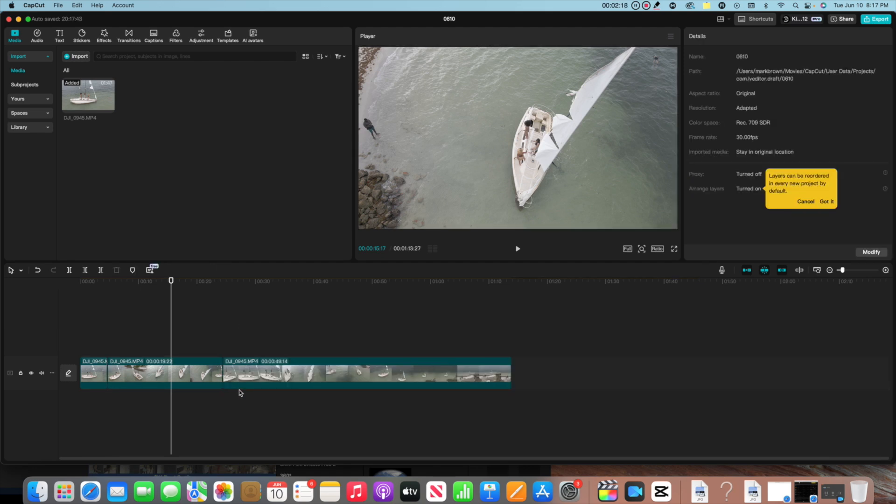
# Replace all cut segments on the timeline with a fresh full-length copy of DJI_0945.MP4 starting at 00:00
pyautogui.click(100, 37)
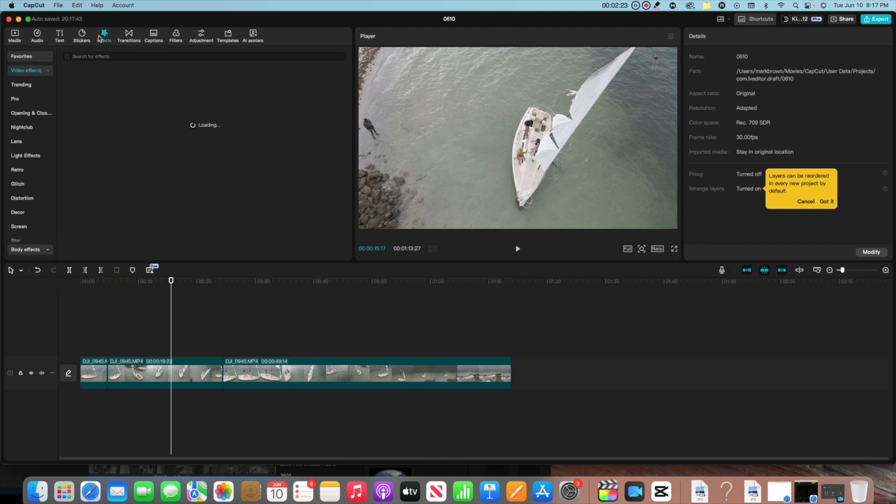
pyautogui.click(19, 43)
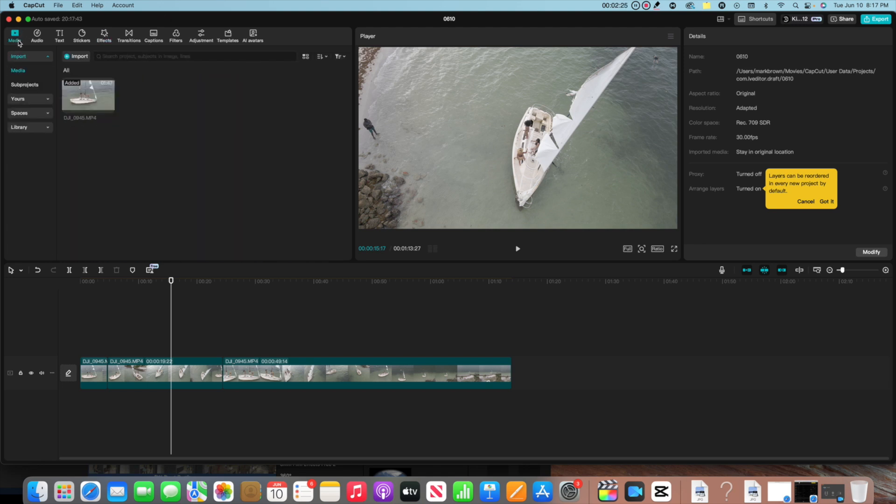
pyautogui.moveTo(110, 108)
pyautogui.moveTo(77, 95); pyautogui.dragTo(149, 312)
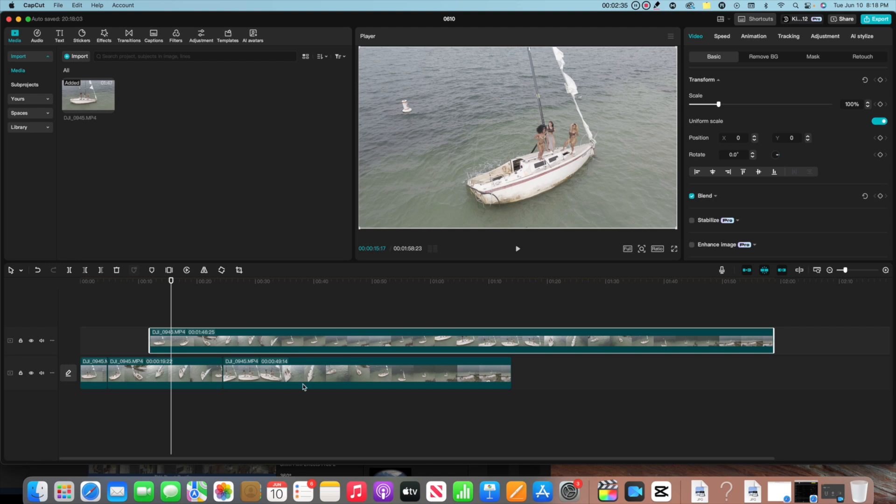
pyautogui.click(308, 369)
pyautogui.press('Delete')
pyautogui.click(193, 376)
pyautogui.press('Delete')
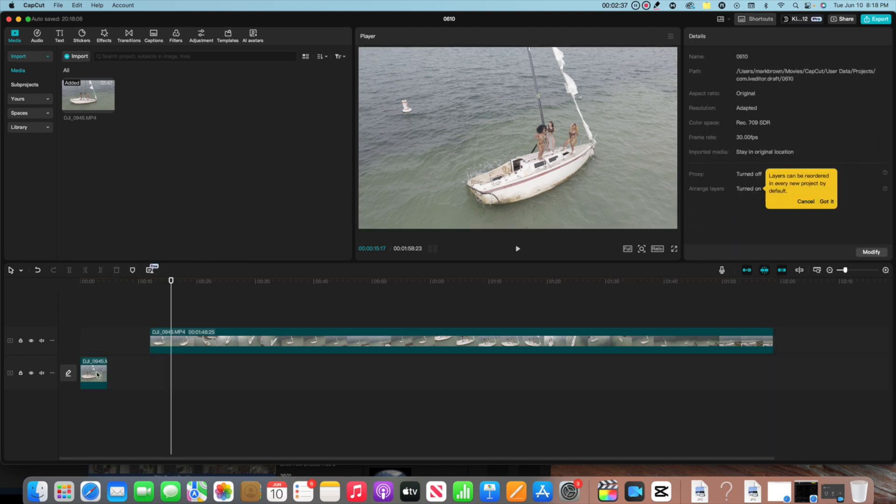
pyautogui.click(95, 374)
pyautogui.press('Delete')
pyautogui.moveTo(222, 339); pyautogui.dragTo(164, 374)
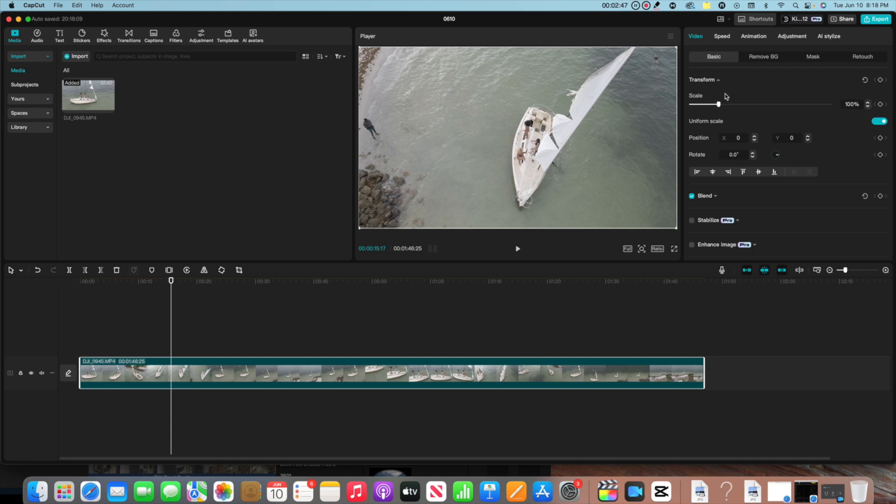
# Scale the DJI_0945.MP4 clip up to 102% and look over its other basic video options
pyautogui.moveTo(719, 105)
pyautogui.mouseDown()
pyautogui.moveTo(796, 105)
pyautogui.moveTo(692, 104)
pyautogui.moveTo(721, 104)
pyautogui.mouseUp()
pyautogui.scroll(-5, 742, 145)
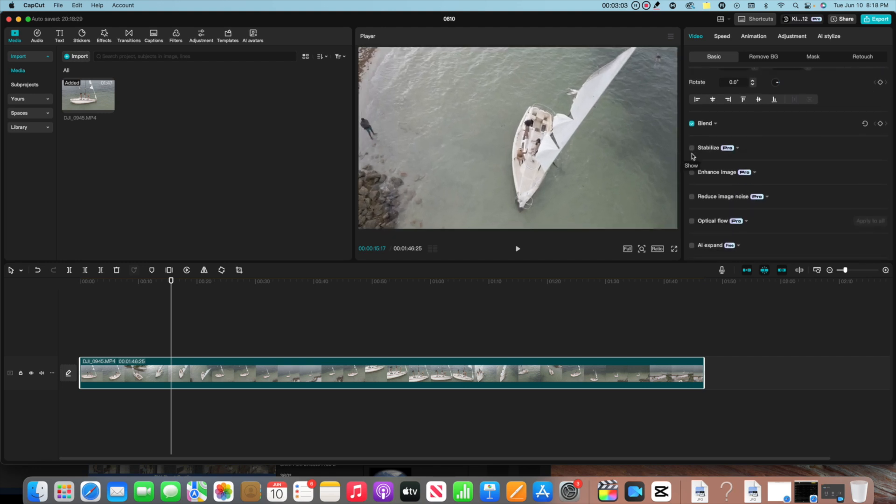
pyautogui.scroll(-3, 693, 175)
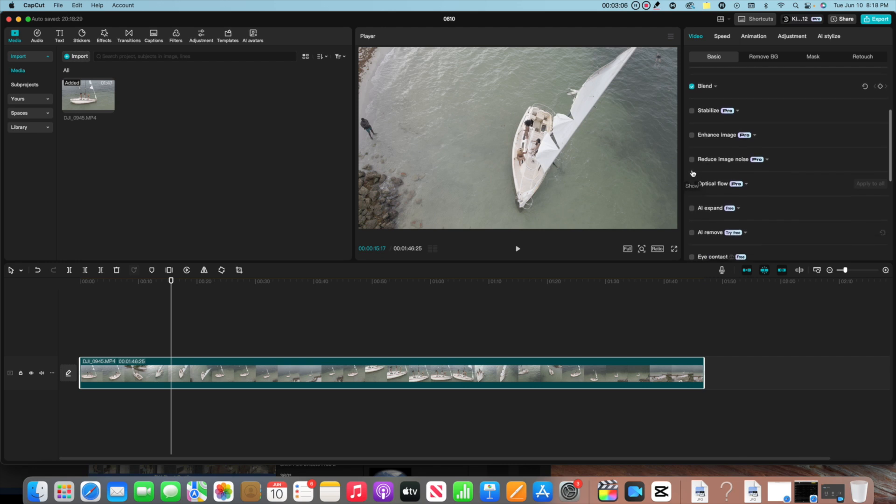
pyautogui.scroll(-1, 693, 173)
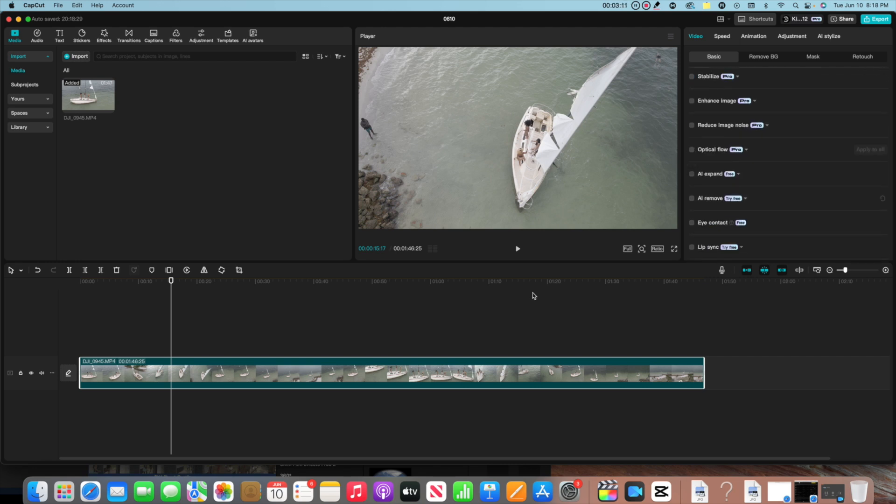
# Split the clip at 00:00:55:07 and again at about 00:01:01:19 to isolate a short segment
pyautogui.click(403, 346)
pyautogui.press('b')
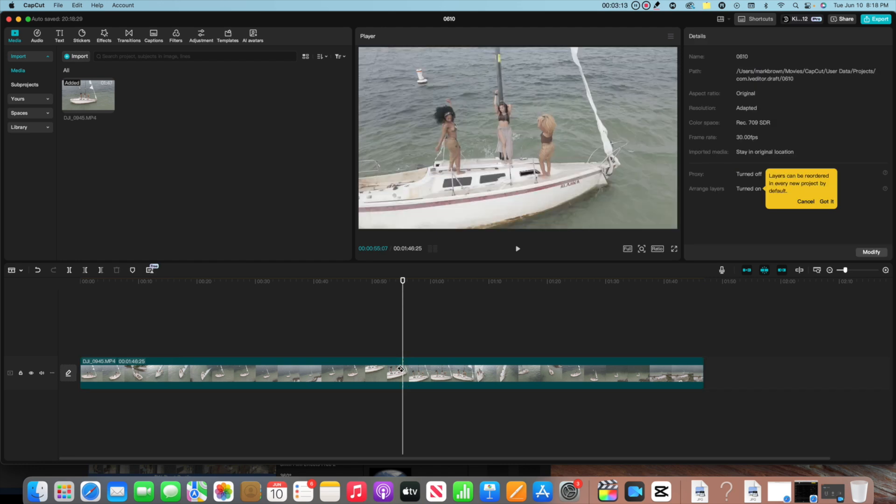
pyautogui.click(403, 368)
pyautogui.click(440, 369)
pyautogui.press('a')
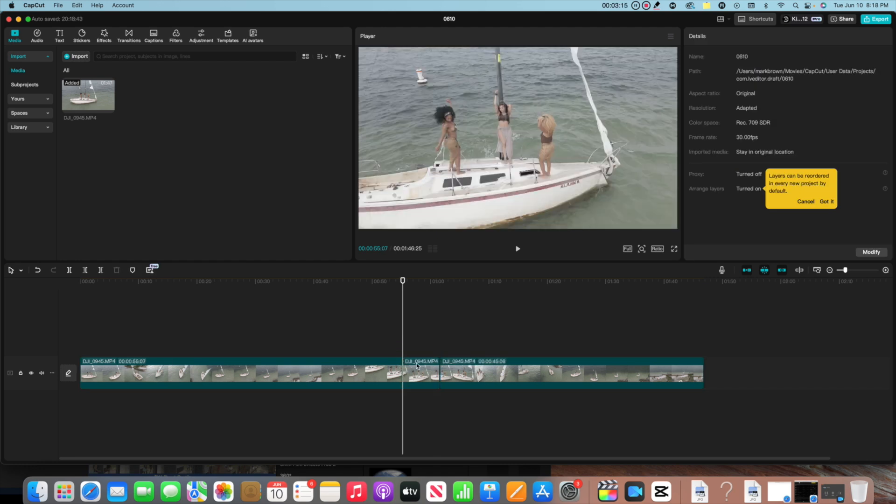
# Select the short middle segment and examine its basic video options, from stabilization to motion blur and canvas
pyautogui.click(422, 364)
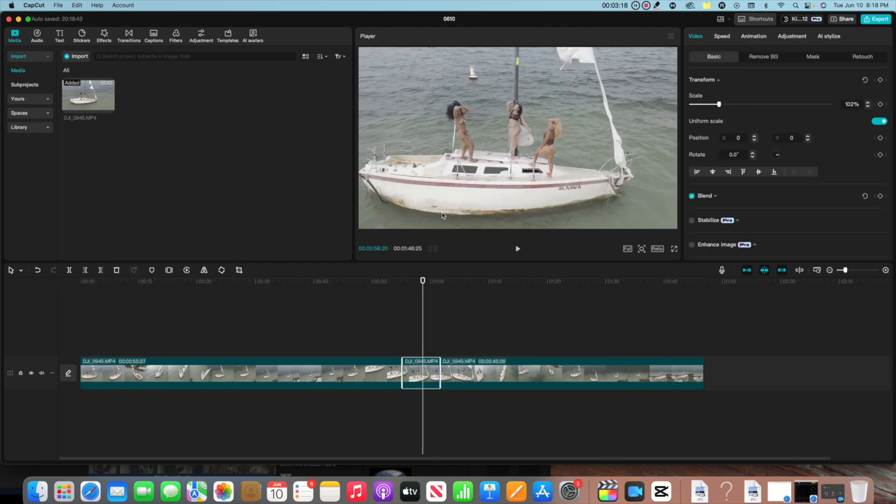
pyautogui.scroll(-5, 761, 151)
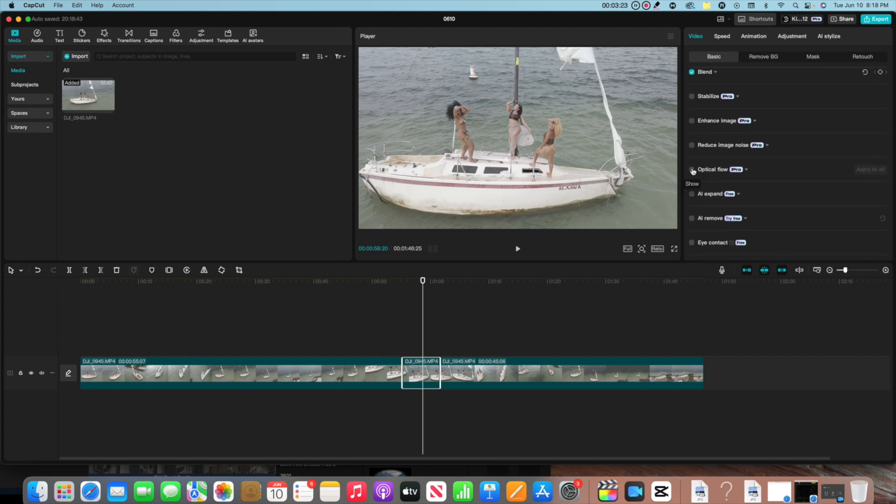
pyautogui.scroll(-8, 693, 172)
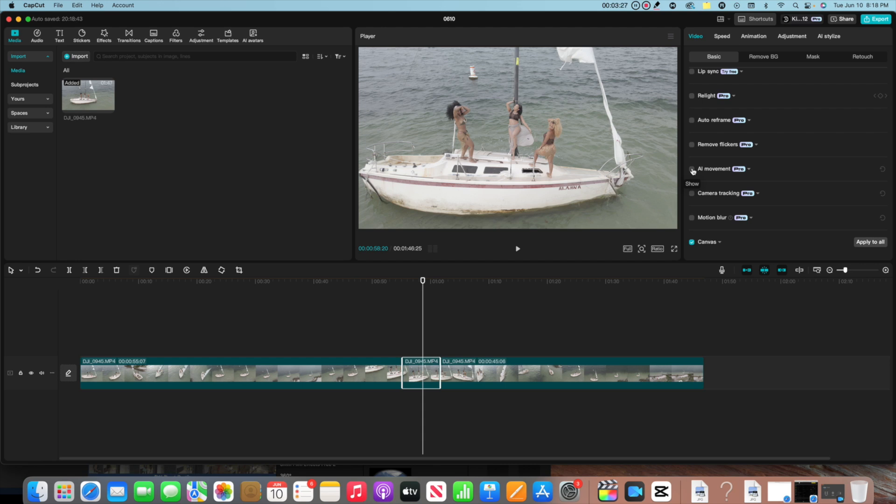
pyautogui.scroll(6, 694, 171)
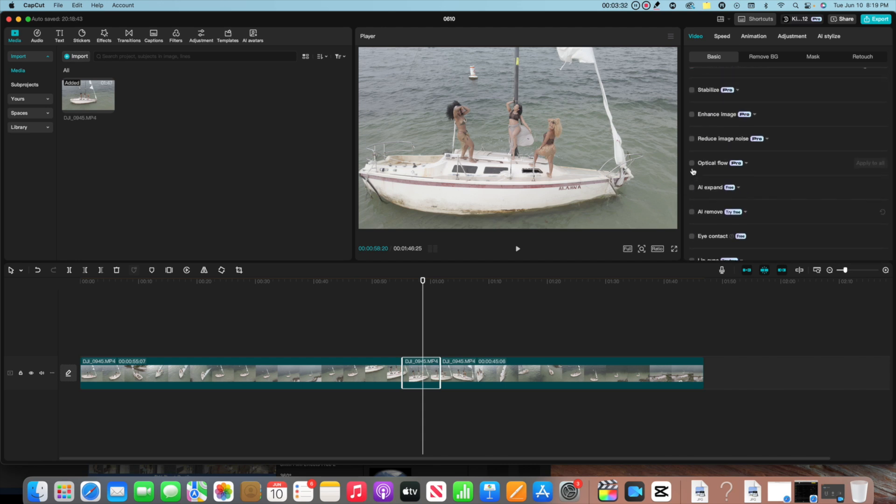
pyautogui.scroll(-6, 713, 172)
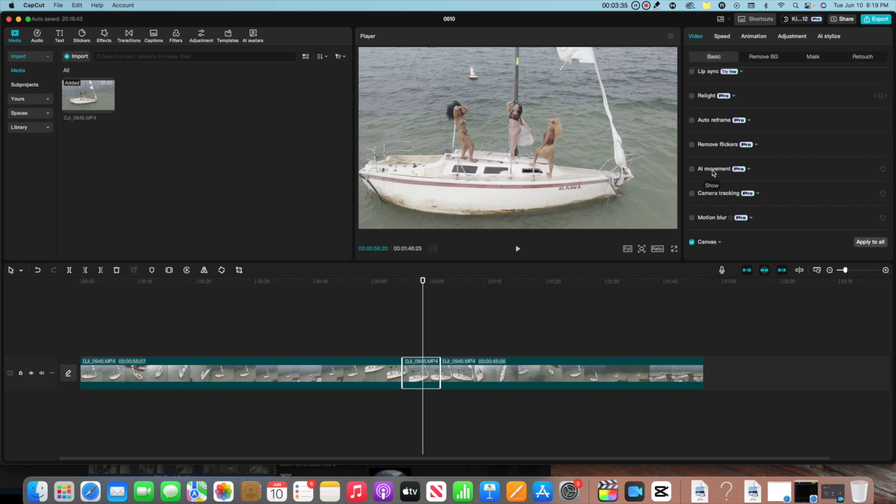
pyautogui.scroll(10, 712, 172)
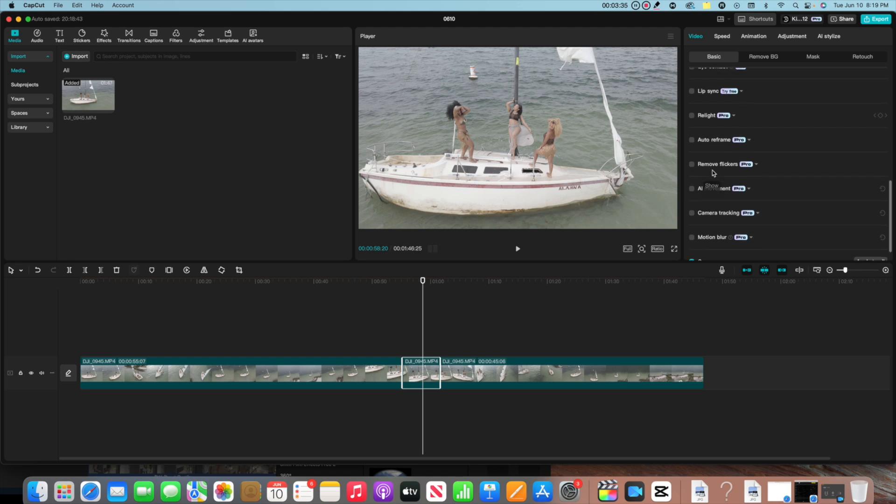
# Look over the background removal options and apply a Circle mask about 1046 by 1051 to the short middle segment
pyautogui.click(759, 57)
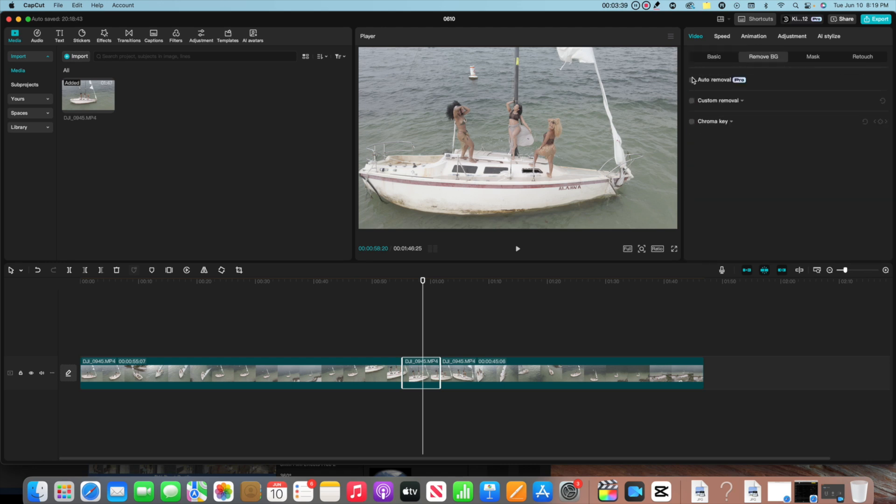
pyautogui.click(821, 60)
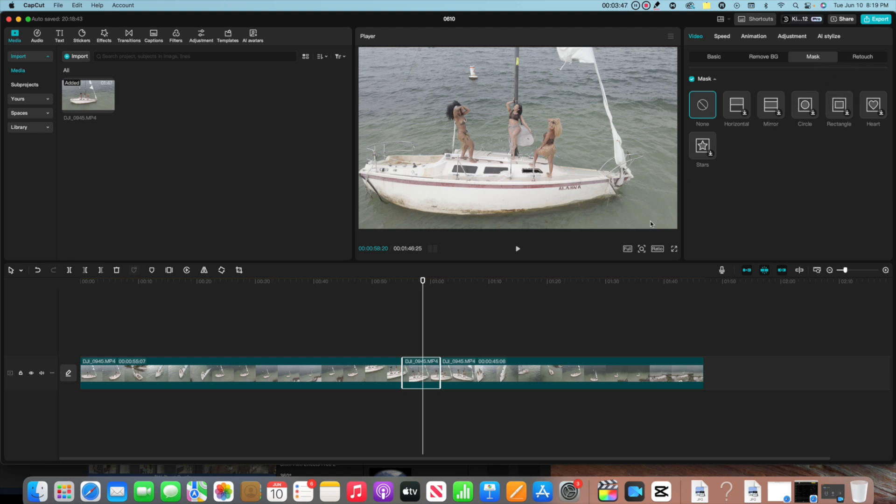
pyautogui.click(806, 107)
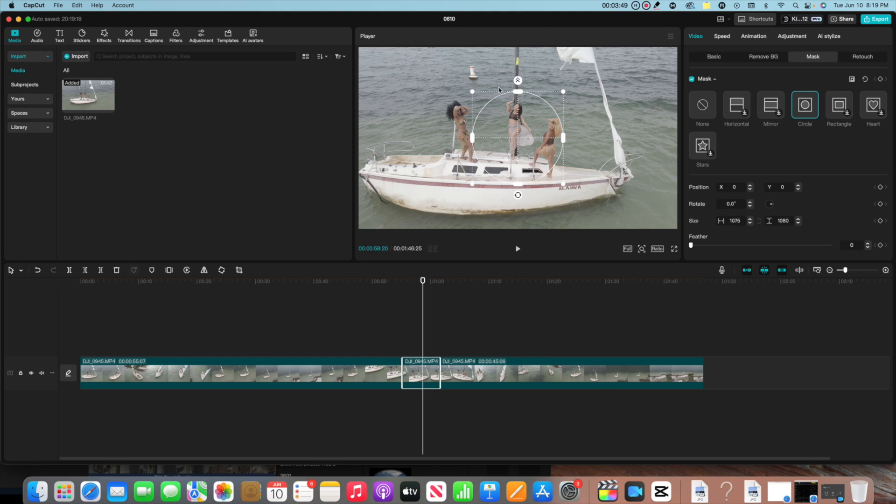
pyautogui.moveTo(473, 92)
pyautogui.mouseDown()
pyautogui.moveTo(460, 92)
pyautogui.moveTo(473, 92)
pyautogui.mouseUp()
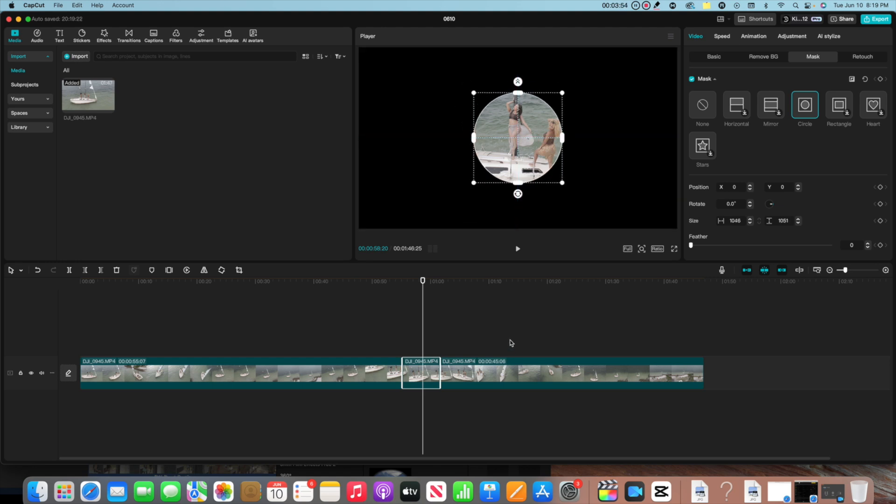
# Move the long last segment onto an upper track and stack the circle-masked short segment on a track above it so they overlap
pyautogui.moveTo(475, 378); pyautogui.dragTo(447, 409)
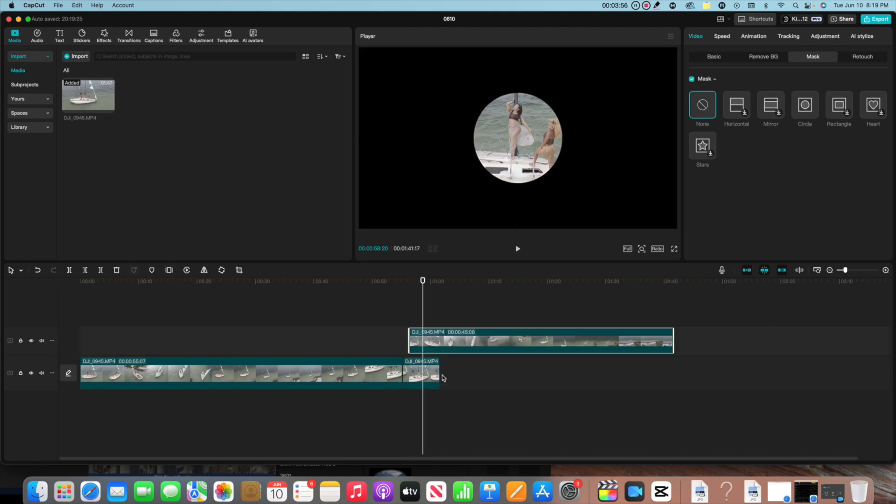
pyautogui.click(443, 378)
pyautogui.moveTo(423, 378); pyautogui.dragTo(432, 316)
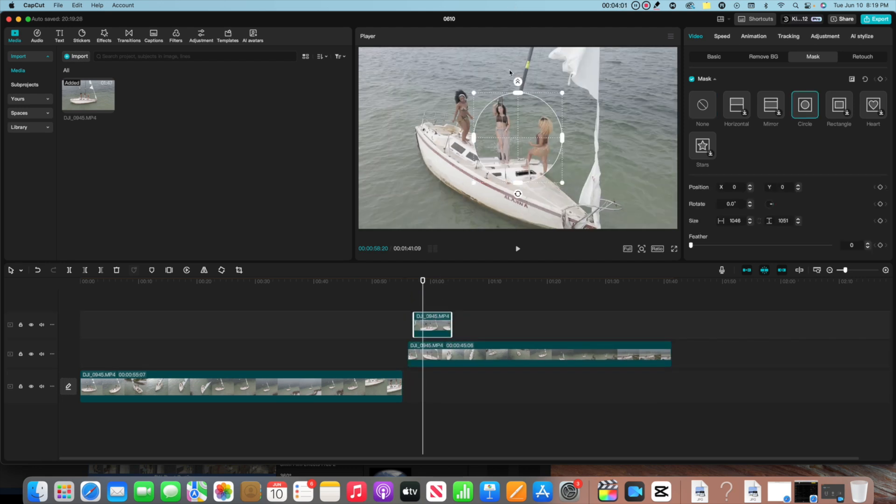
# Reshape the circle mask into a tall ellipse about 841 wide and 2182 high
pyautogui.moveTo(518, 93)
pyautogui.mouseDown()
pyautogui.moveTo(511, 46)
pyautogui.moveTo(503, 89)
pyautogui.mouseUp()
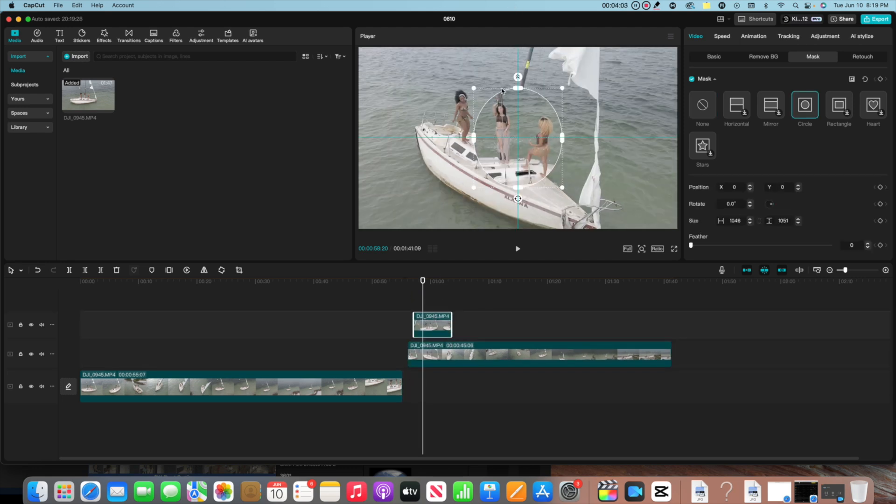
pyautogui.moveTo(474, 137); pyautogui.dragTo(496, 154)
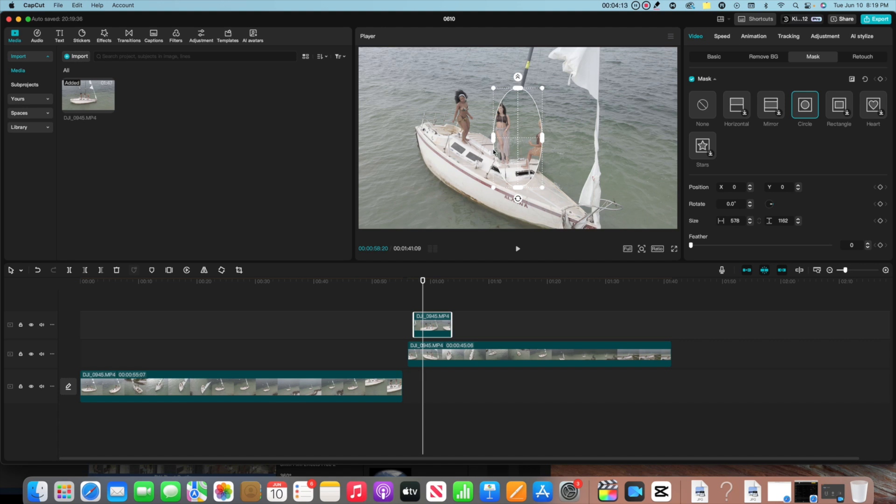
pyautogui.moveTo(518, 87); pyautogui.dragTo(519, 45)
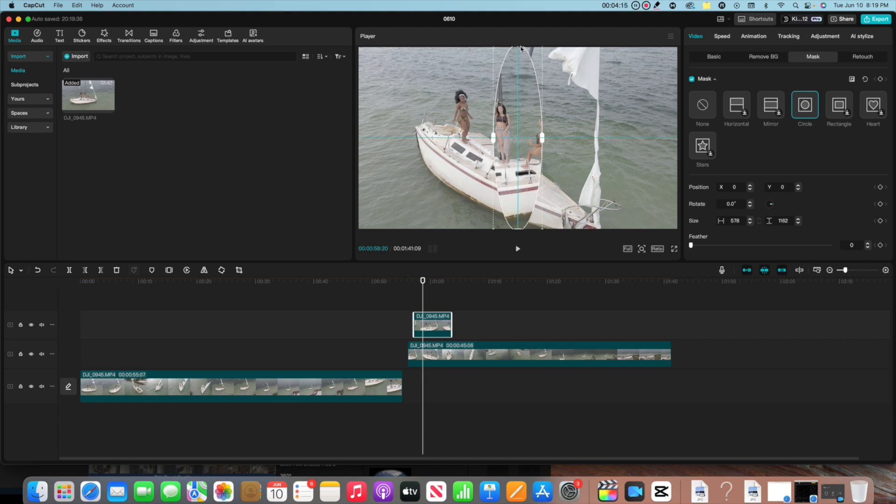
pyautogui.moveTo(542, 139); pyautogui.dragTo(553, 138)
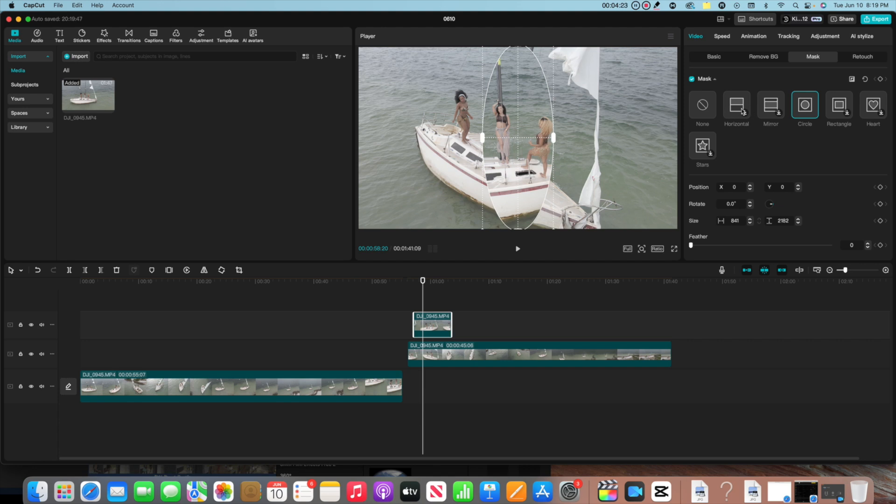
# Widen the mask to about 1844 and move it over the boat's sail, to about X 524, Y 120
pyautogui.moveTo(555, 139); pyautogui.dragTo(593, 139)
pyautogui.moveTo(518, 139); pyautogui.dragTo(586, 137)
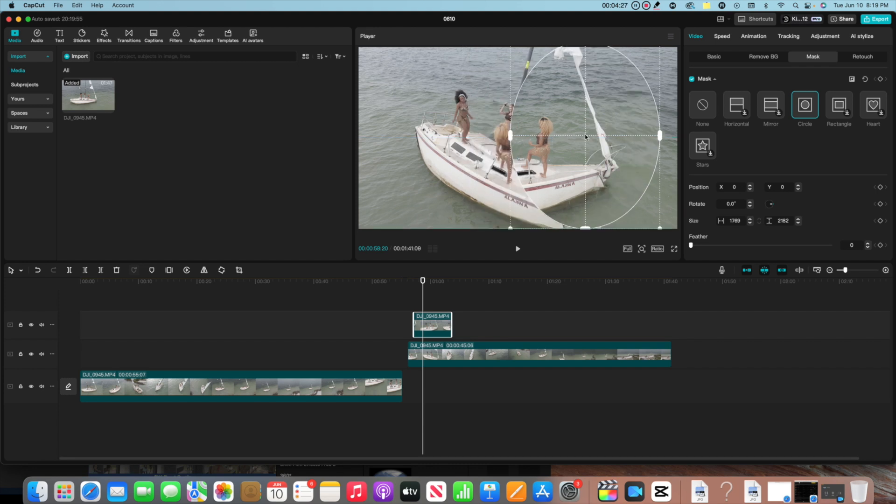
pyautogui.moveTo(512, 136); pyautogui.dragTo(508, 136)
pyautogui.moveTo(589, 136)
pyautogui.mouseDown()
pyautogui.moveTo(507, 106)
pyautogui.moveTo(548, 101)
pyautogui.moveTo(543, 111)
pyautogui.moveTo(464, 108)
pyautogui.moveTo(425, 96)
pyautogui.moveTo(602, 133)
pyautogui.moveTo(575, 129)
pyautogui.mouseUp()
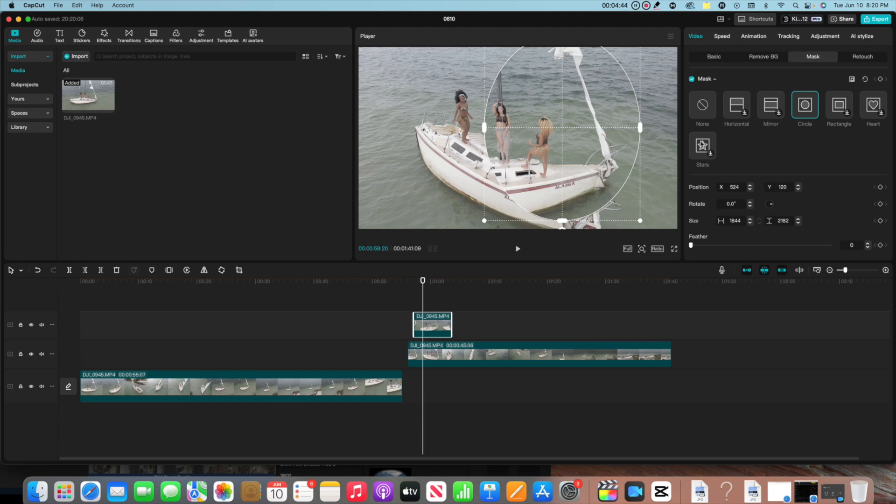
# Switch the short overlay segment's mask to Stars and delete the segment from the timeline
pyautogui.click(702, 146)
pyautogui.moveTo(471, 88); pyautogui.dragTo(567, 120)
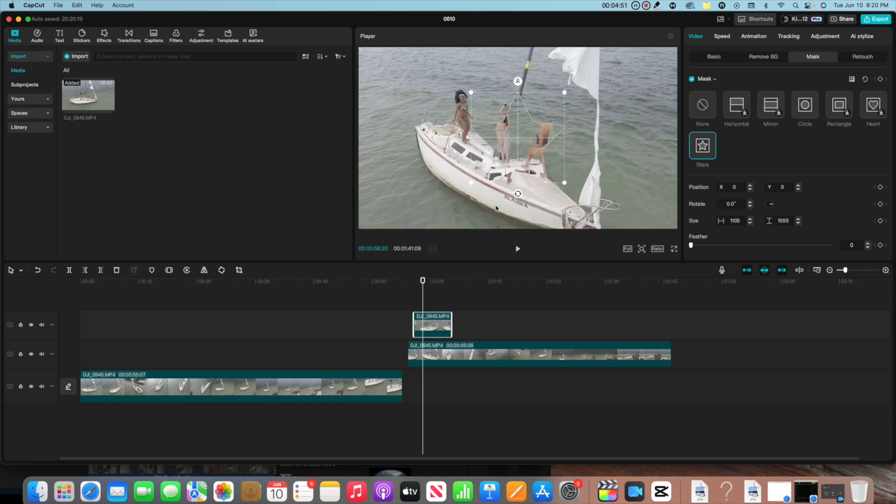
pyautogui.press('Delete')
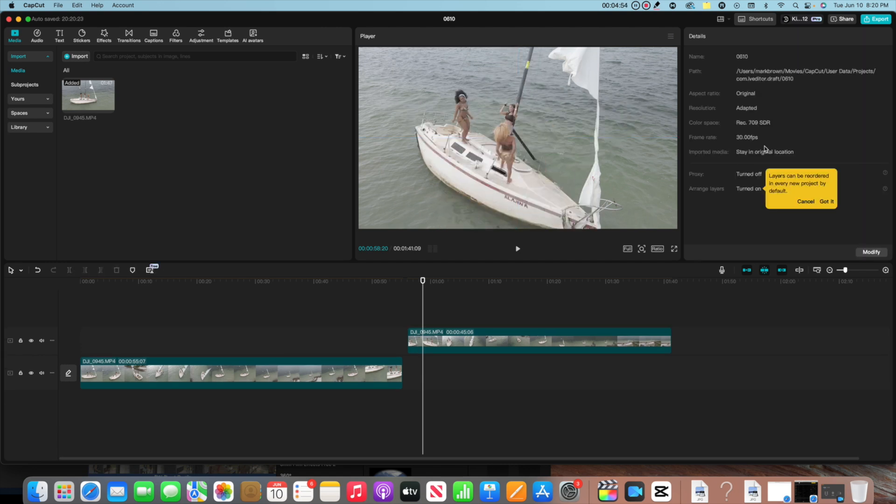
# Select the 45-second clip on the upper track and view its face retouch options
pyautogui.click(442, 318)
pyautogui.click(439, 337)
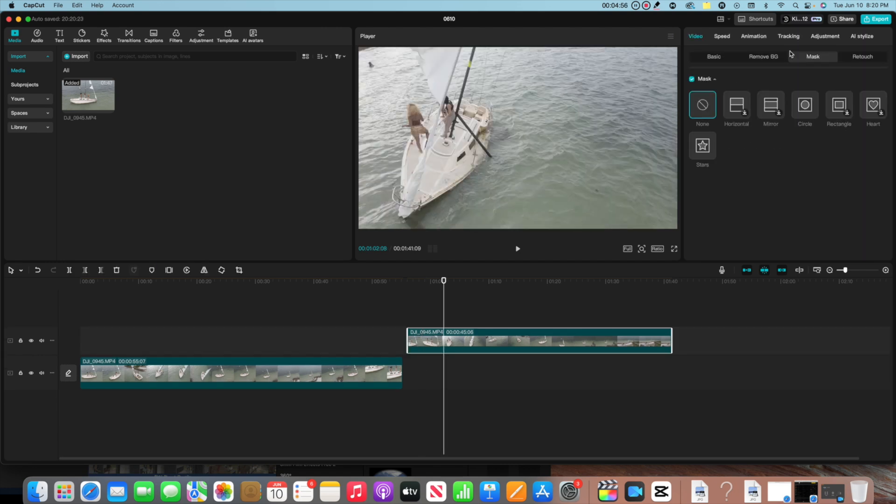
pyautogui.click(859, 56)
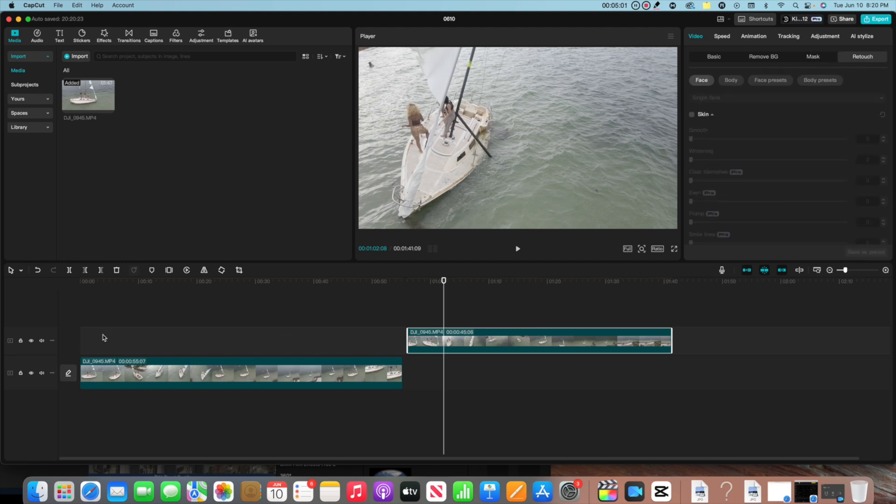
# Add the Screen Shot PNG from the desktop above the first drone clip at about 00:00:11:12 and select it
pyautogui.click(125, 313)
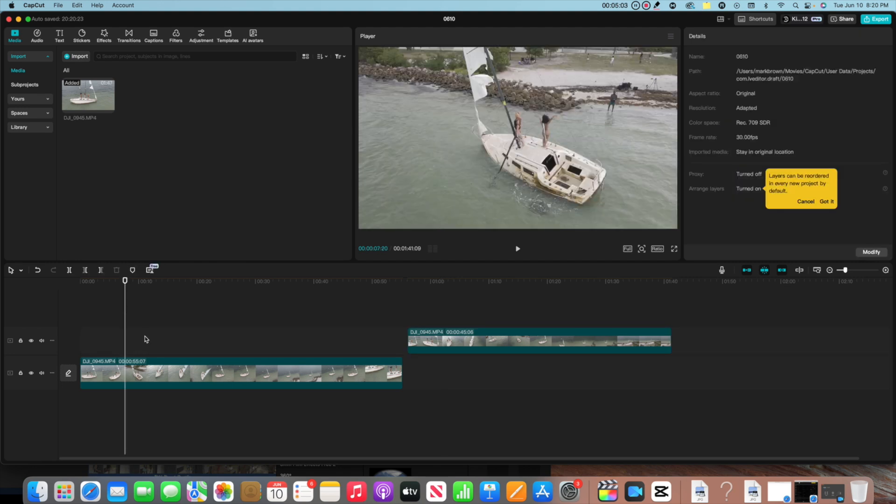
pyautogui.click(146, 333)
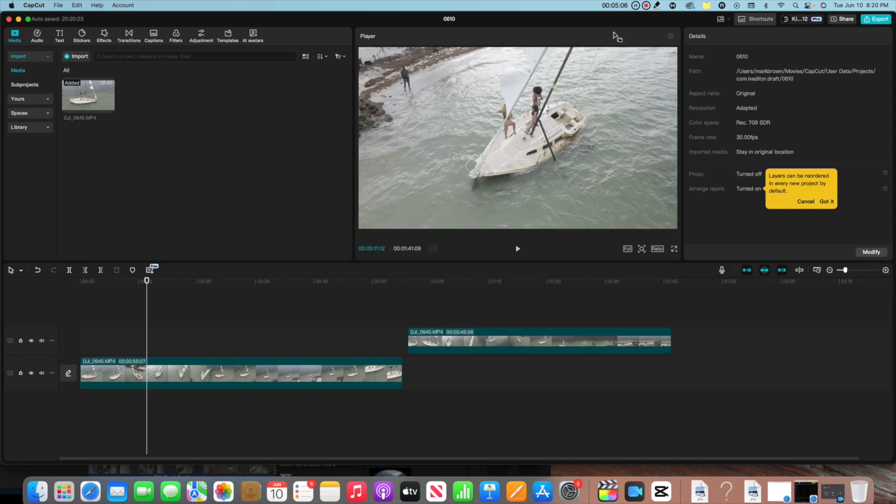
pyautogui.moveTo(687, 18)
pyautogui.mouseDown()
pyautogui.moveTo(428, 21)
pyautogui.moveTo(460, 18)
pyautogui.mouseUp()
pyautogui.moveTo(354, 19); pyautogui.dragTo(742, 27)
pyautogui.click(312, 324)
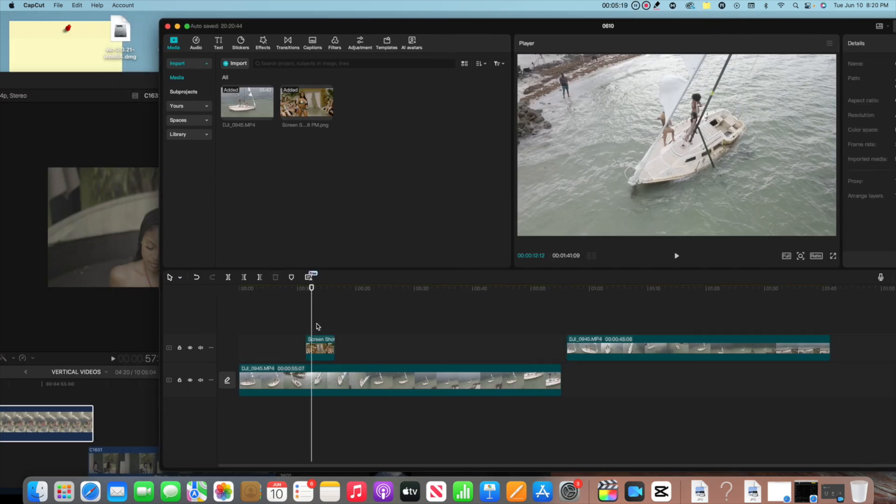
pyautogui.click(319, 344)
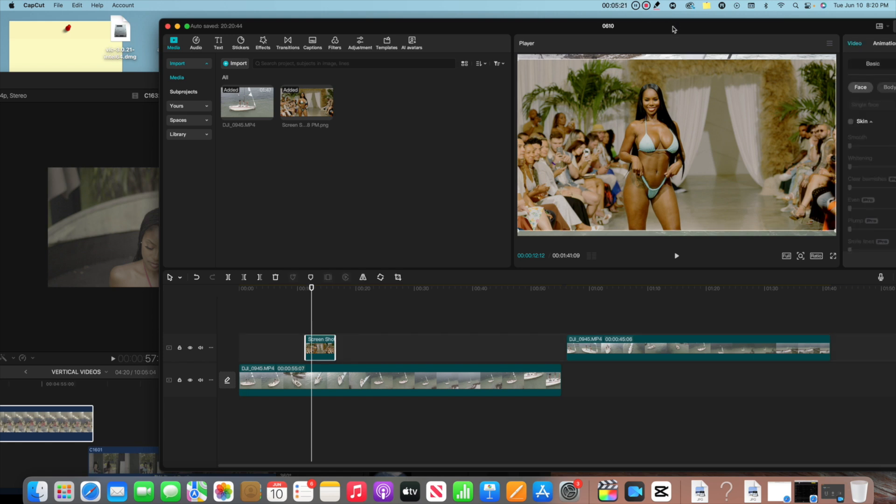
# Enable Skin retouching for the screenshot image and allow recognition of facial and body features
pyautogui.moveTo(674, 29); pyautogui.dragTo(472, 22)
pyautogui.click(650, 115)
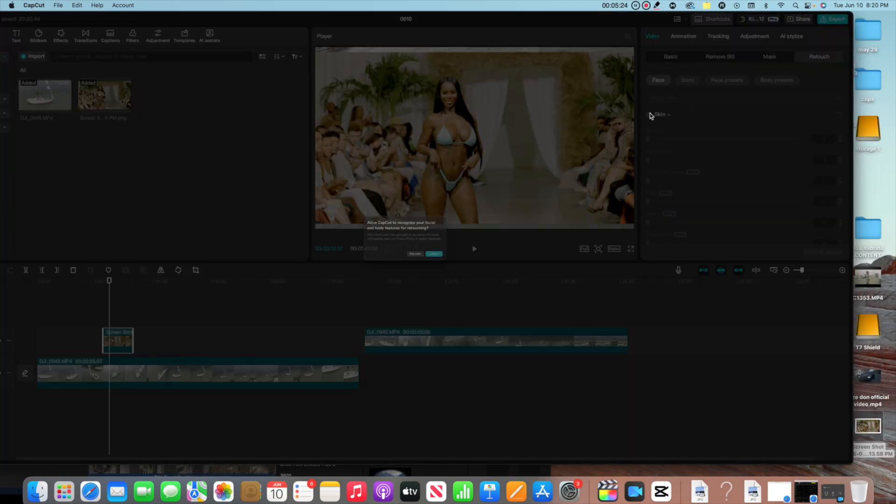
pyautogui.click(460, 268)
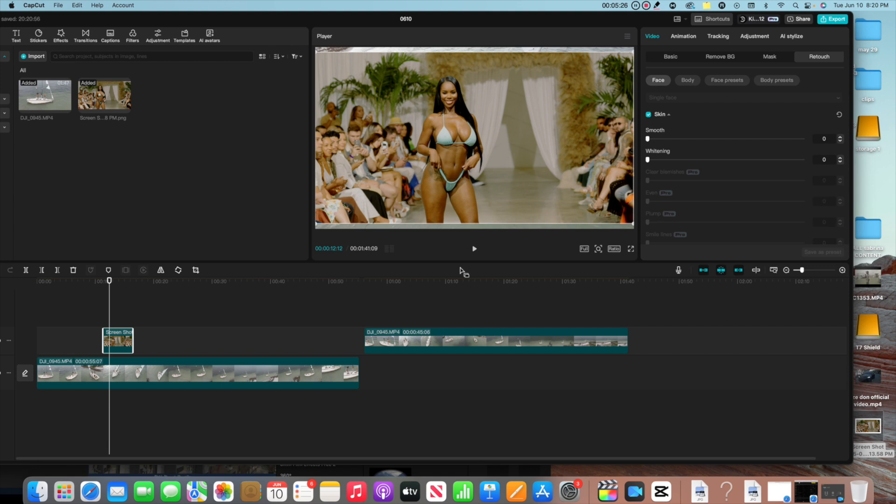
# Try the skin Smooth retouch at 100 and return it to 0
pyautogui.moveTo(704, 141); pyautogui.dragTo(806, 140)
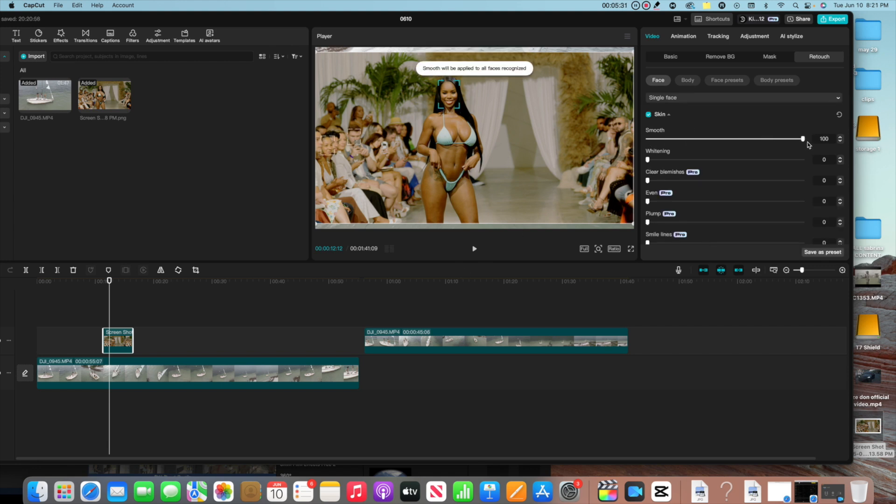
pyautogui.moveTo(733, 141); pyautogui.dragTo(646, 141)
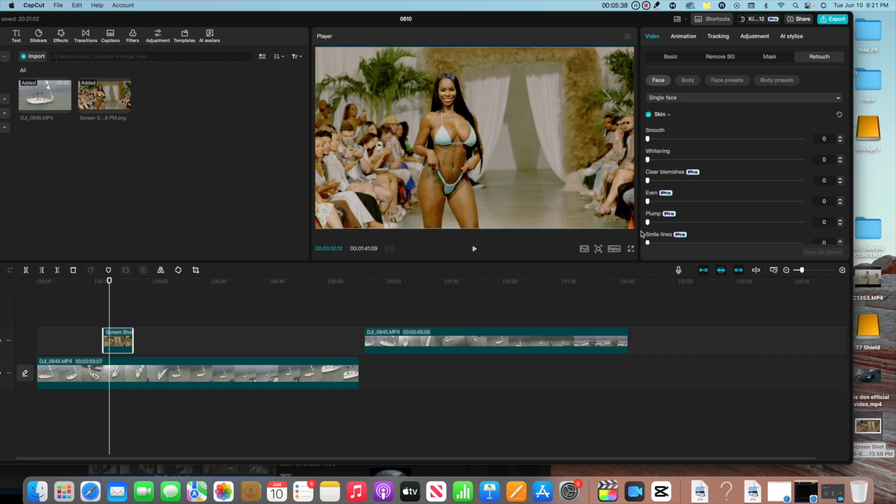
# Shrink the screenshot image in the preview to reveal the drone footage around it, and enlarge the program window
pyautogui.scroll(-3, 642, 235)
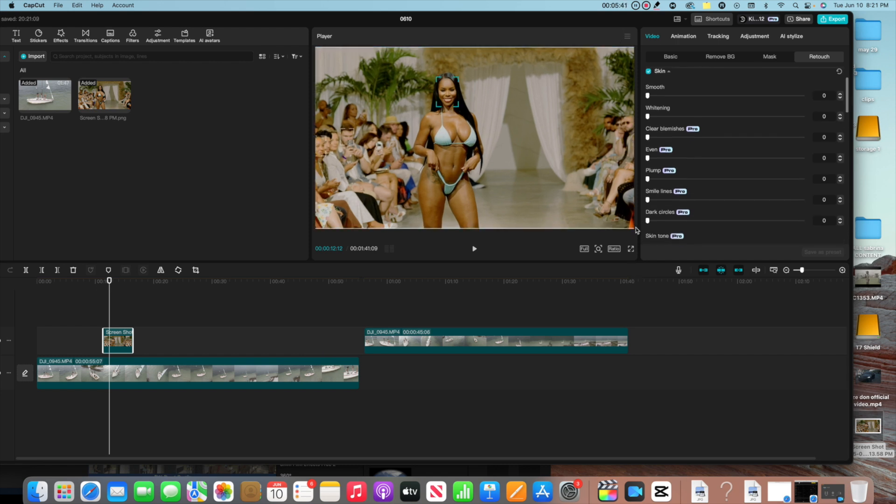
pyautogui.moveTo(623, 220); pyautogui.dragTo(525, 171)
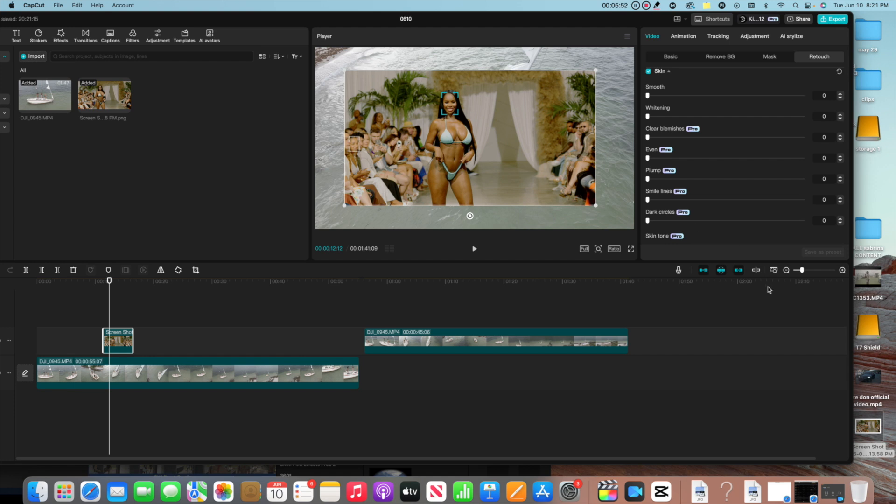
pyautogui.moveTo(851, 463); pyautogui.dragTo(892, 481)
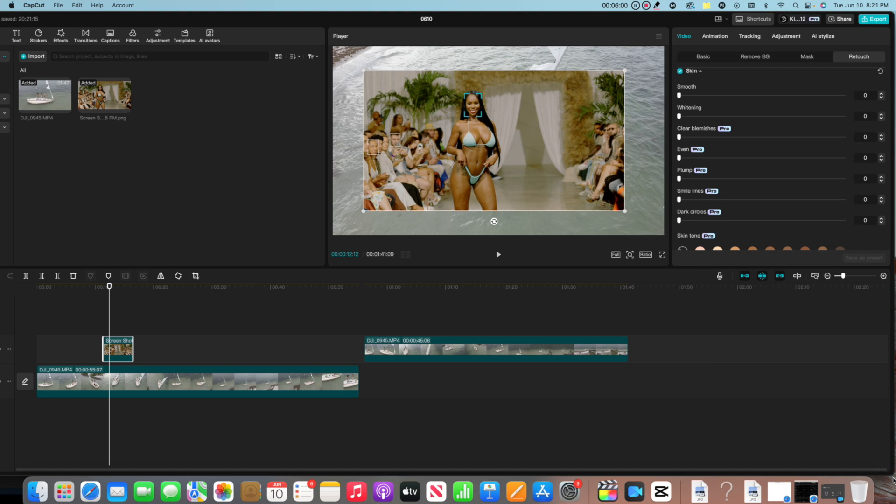
# Look through the face retouch sliders and set the skin Smooth to 40 and Plump to 16
pyautogui.scroll(-10, 728, 187)
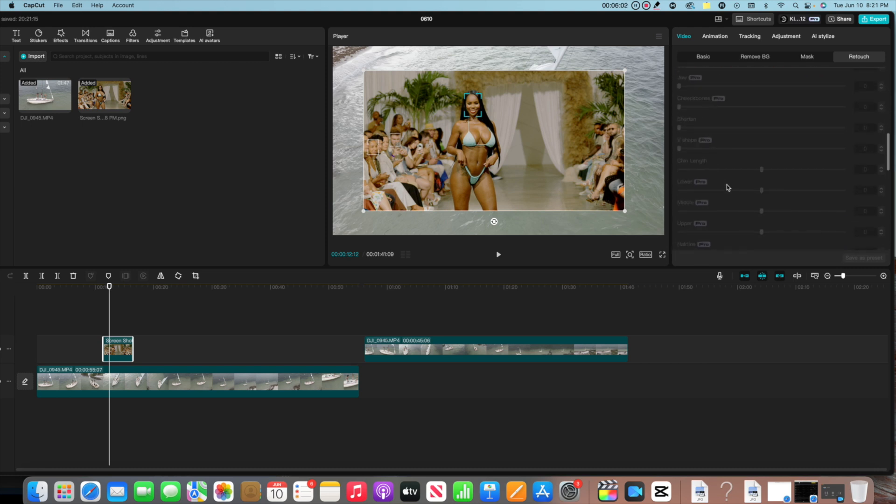
pyautogui.scroll(10, 727, 187)
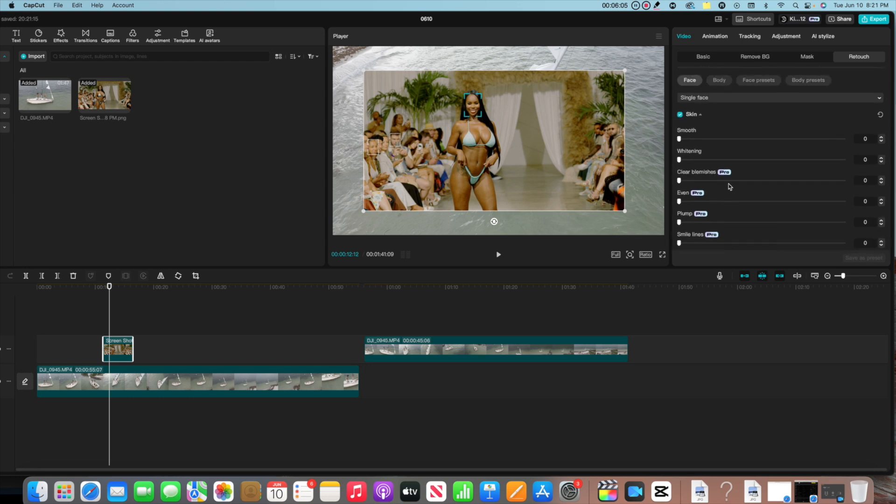
pyautogui.moveTo(680, 139); pyautogui.dragTo(745, 139)
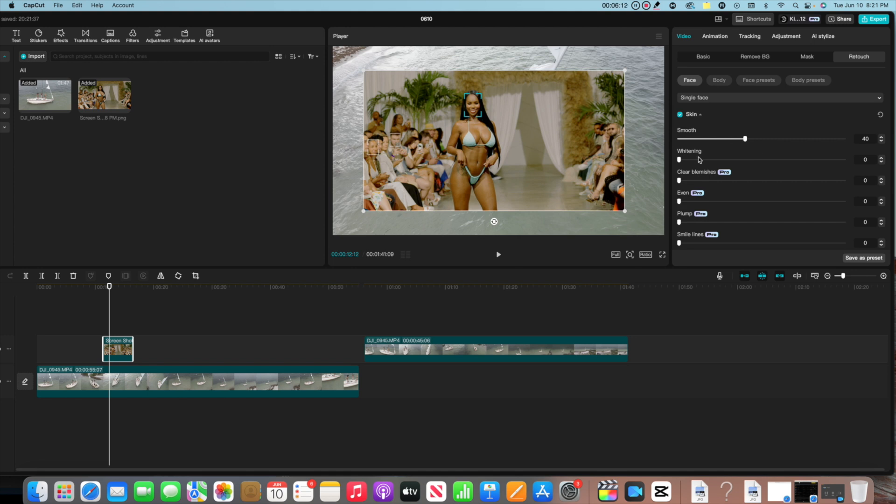
pyautogui.moveTo(679, 160)
pyautogui.mouseDown()
pyautogui.moveTo(782, 160)
pyautogui.moveTo(641, 161)
pyautogui.moveTo(893, 161)
pyautogui.moveTo(664, 164)
pyautogui.moveTo(777, 182)
pyautogui.moveTo(851, 179)
pyautogui.moveTo(679, 179)
pyautogui.moveTo(740, 201)
pyautogui.moveTo(822, 201)
pyautogui.moveTo(679, 201)
pyautogui.moveTo(812, 202)
pyautogui.moveTo(686, 202)
pyautogui.moveTo(852, 224)
pyautogui.moveTo(705, 222)
pyautogui.mouseUp()
# Try successive Skin tone swatches on the face, from the third swatch through Warm Honey to the darkest
pyautogui.scroll(-1, 864, 174)
pyautogui.scroll(1, 821, 202)
pyautogui.scroll(-3, 733, 205)
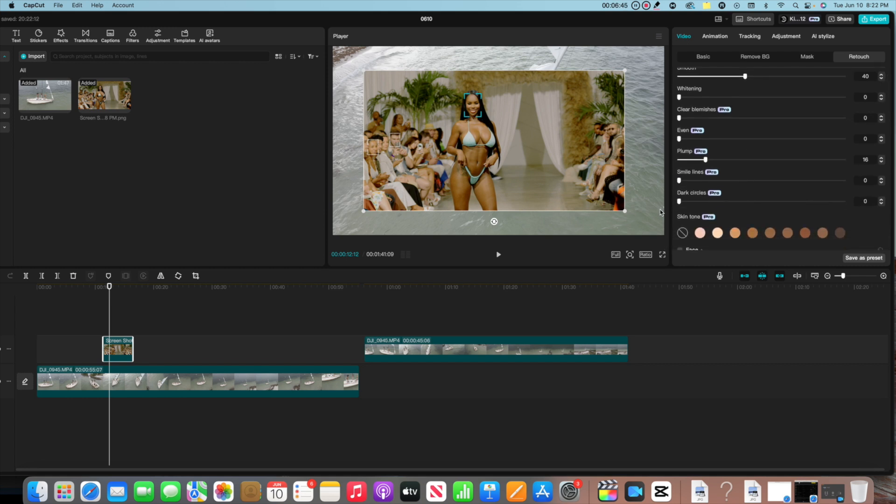
pyautogui.click(735, 235)
pyautogui.click(752, 237)
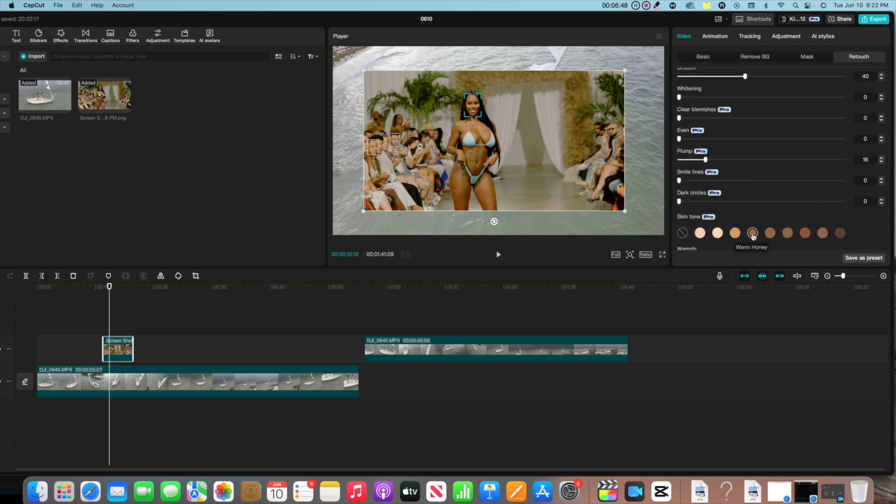
pyautogui.click(769, 237)
pyautogui.click(789, 236)
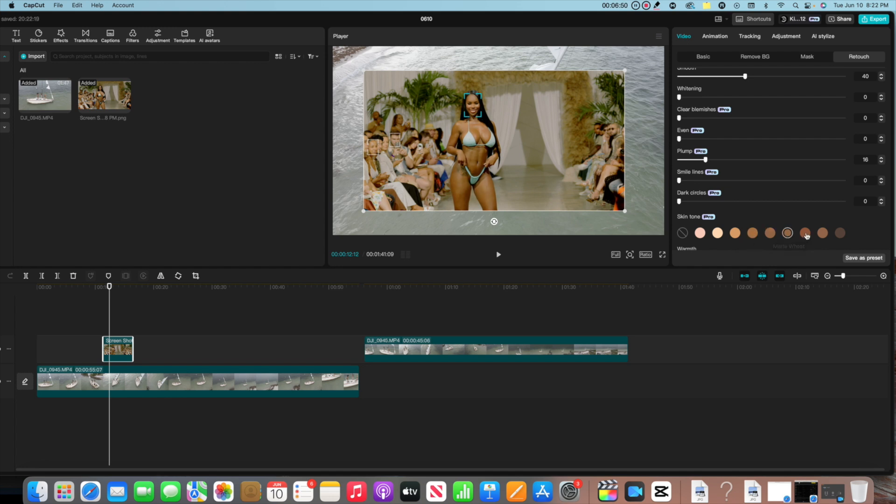
pyautogui.click(806, 235)
pyautogui.click(824, 235)
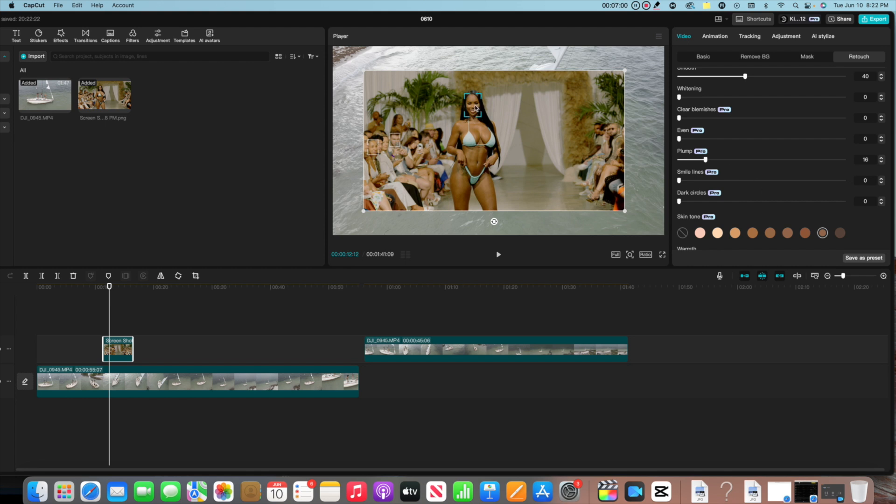
pyautogui.click(840, 232)
# Apply the skin tone swatch right after Warm Honey and raise its Warmth to about 27
pyautogui.click(770, 233)
pyautogui.scroll(-2, 770, 234)
pyautogui.moveTo(762, 226); pyautogui.dragTo(789, 226)
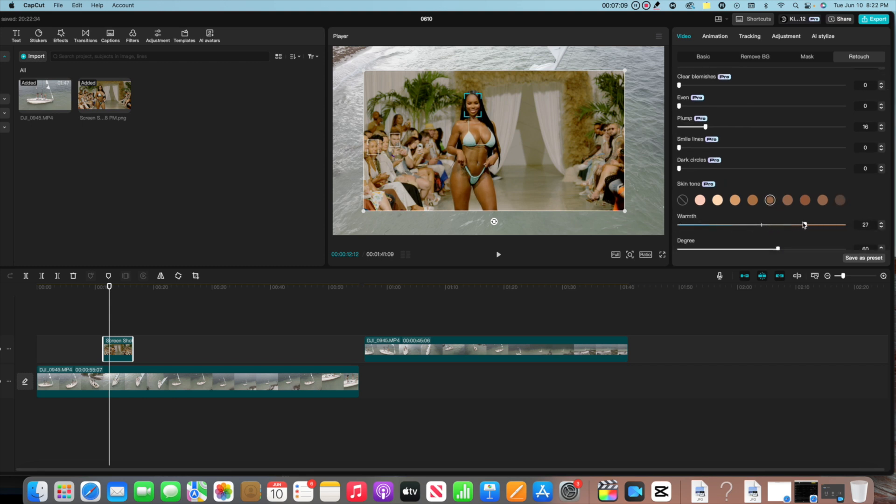
# Set the chosen skin tone's Warmth to 32 and its Degree to 53
pyautogui.scroll(-2, 697, 193)
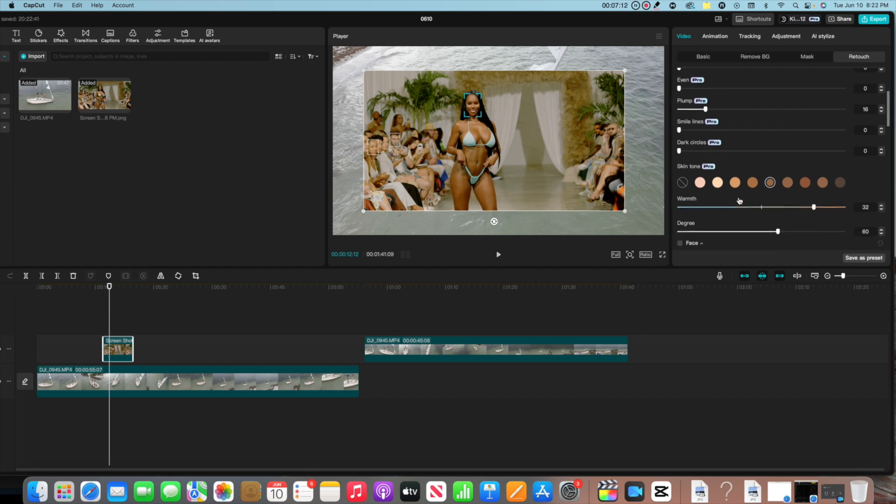
pyautogui.moveTo(778, 211)
pyautogui.mouseDown()
pyautogui.moveTo(808, 211)
pyautogui.moveTo(715, 211)
pyautogui.moveTo(789, 211)
pyautogui.moveTo(732, 211)
pyautogui.moveTo(776, 212)
pyautogui.mouseUp()
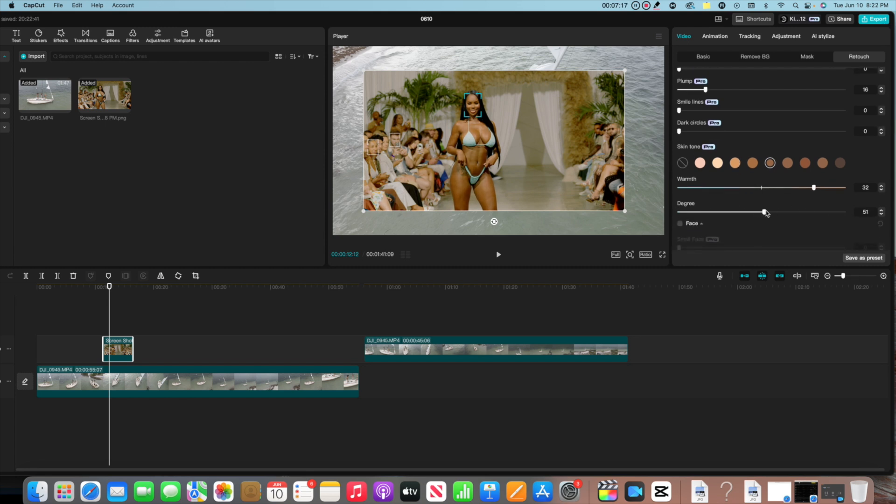
# Enable the Face reshaping group and set Small Face to 1 and Slim to 4
pyautogui.scroll(-2, 730, 210)
pyautogui.click(680, 194)
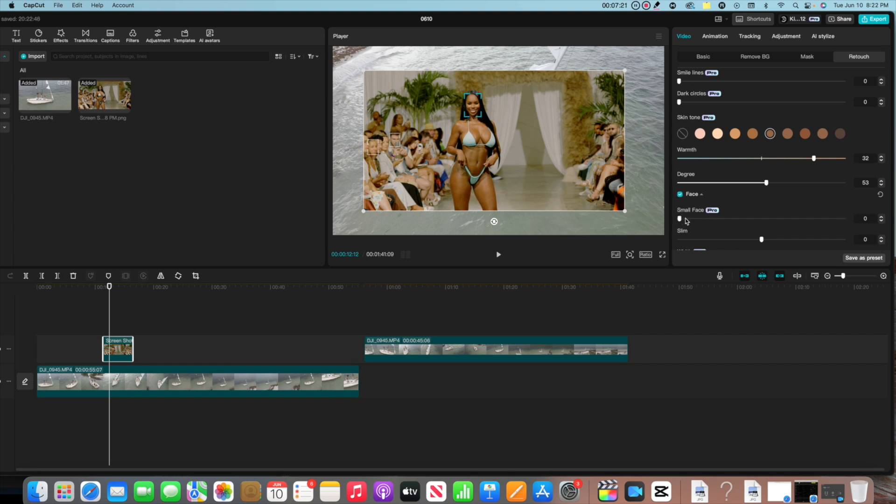
pyautogui.moveTo(686, 219)
pyautogui.mouseDown()
pyautogui.moveTo(717, 220)
pyautogui.moveTo(682, 221)
pyautogui.mouseUp()
pyautogui.scroll(-2, 752, 219)
pyautogui.moveTo(763, 210); pyautogui.dragTo(738, 207)
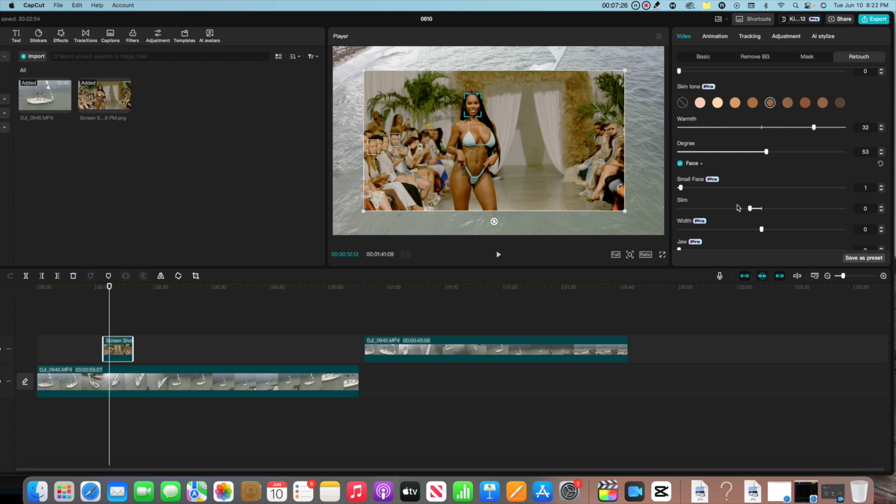
pyautogui.scroll(-10, 747, 208)
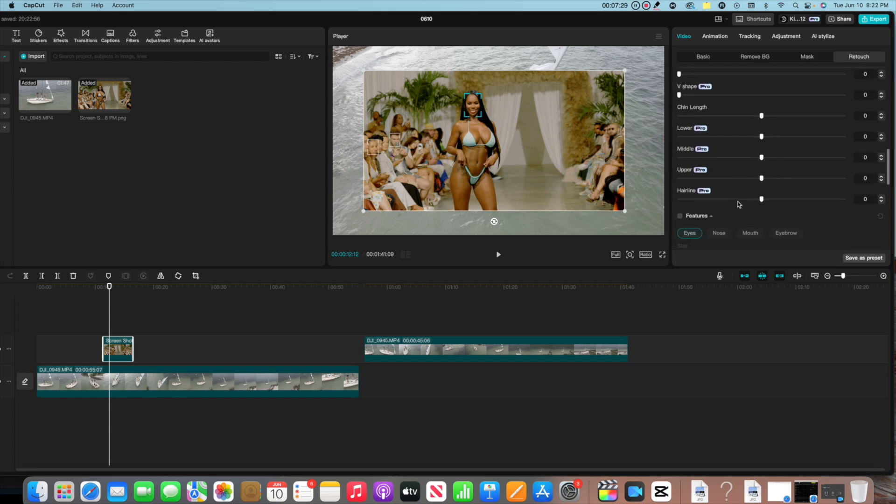
pyautogui.scroll(10, 739, 204)
pyautogui.scroll(-6, 739, 203)
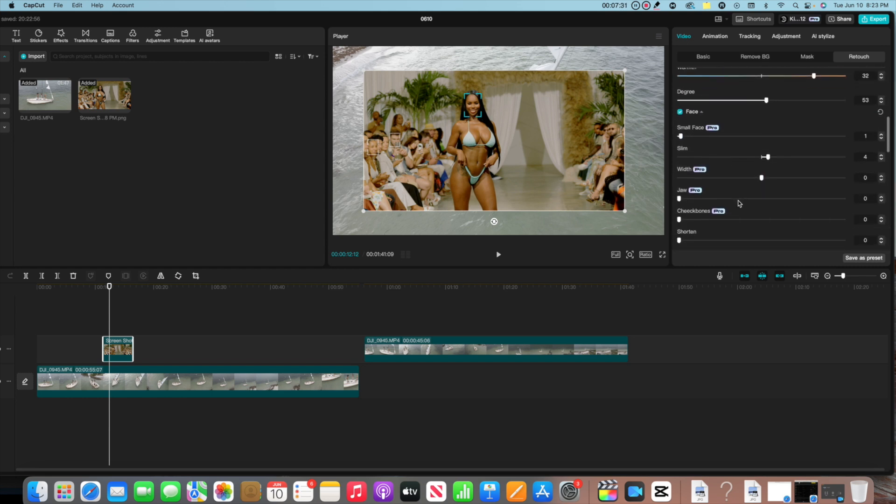
# Enable Makeup for the face and apply the third look in the third row of Looks
pyautogui.scroll(-8, 739, 203)
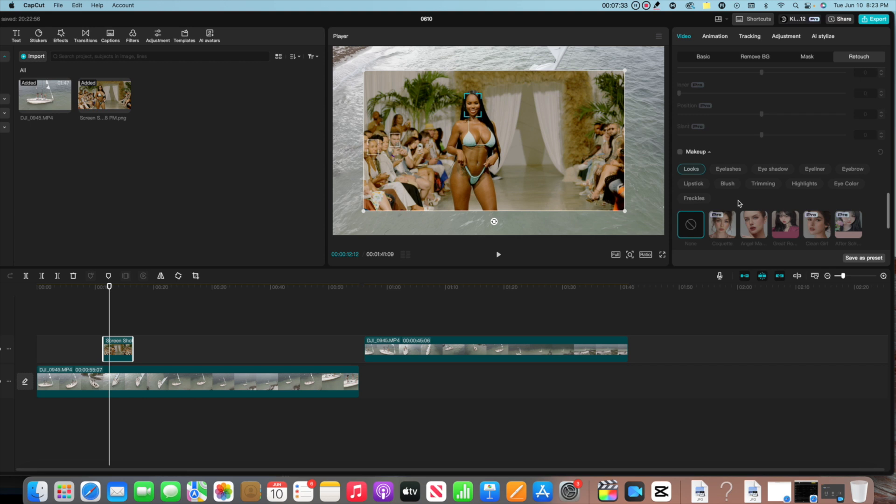
pyautogui.scroll(-1, 739, 204)
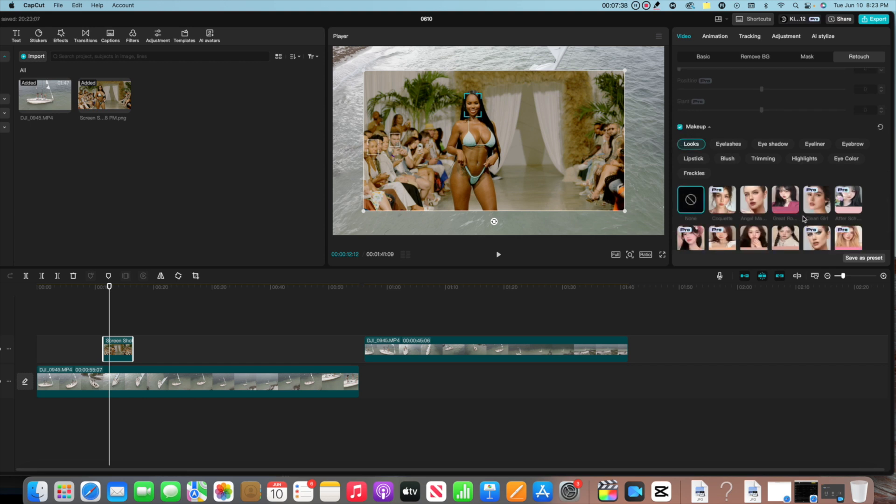
pyautogui.scroll(-5, 756, 190)
pyautogui.click(757, 194)
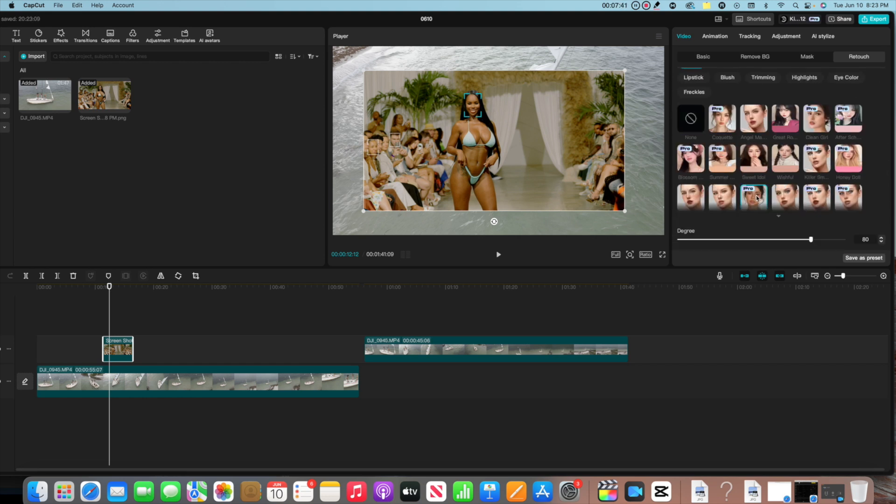
pyautogui.scroll(-2, 757, 196)
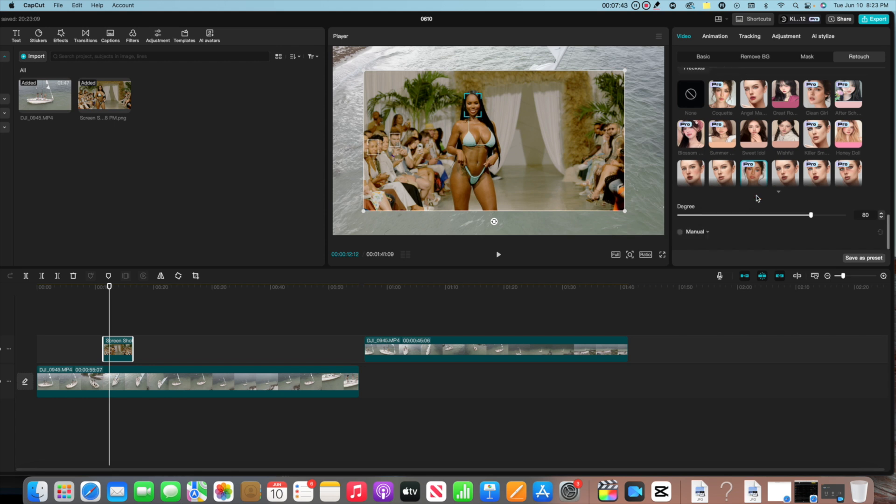
pyautogui.scroll(10, 744, 187)
pyautogui.scroll(8, 753, 140)
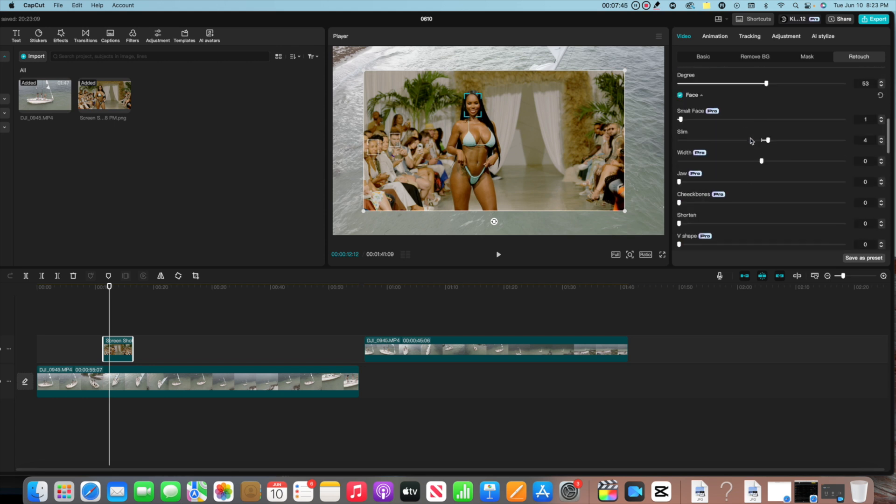
# Split the lower-track drone clip at about 26 seconds and apply the Old TV In animation to its first segment
pyautogui.click(722, 37)
pyautogui.scroll(-1, 771, 90)
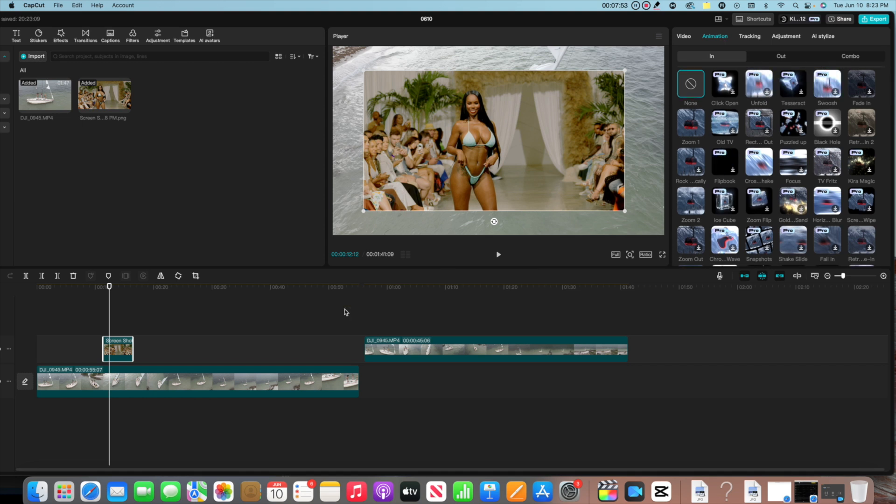
pyautogui.click(196, 379)
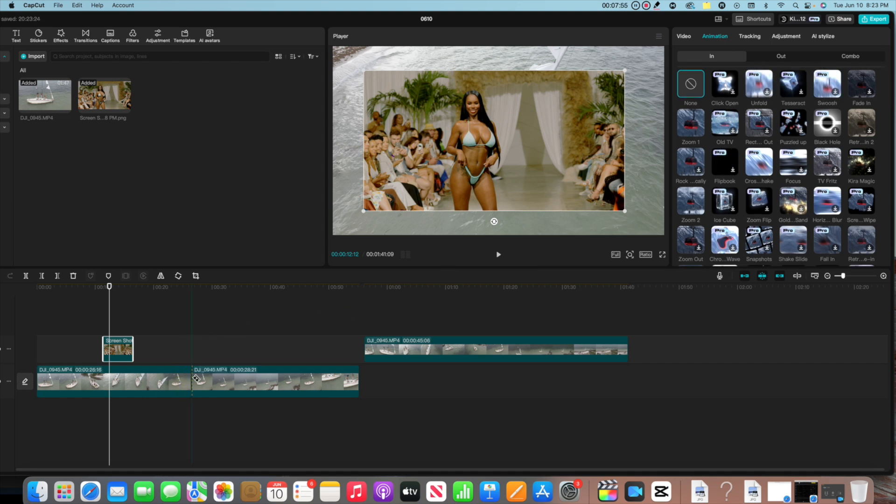
pyautogui.click(177, 377)
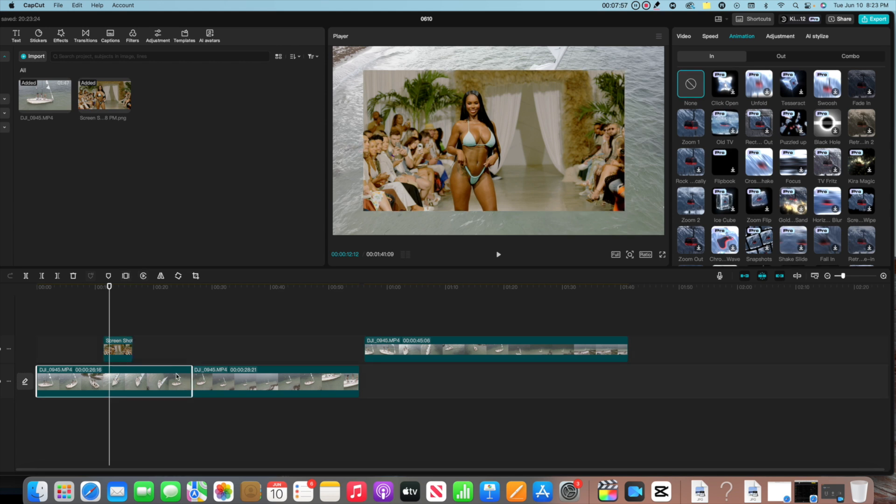
pyautogui.click(731, 122)
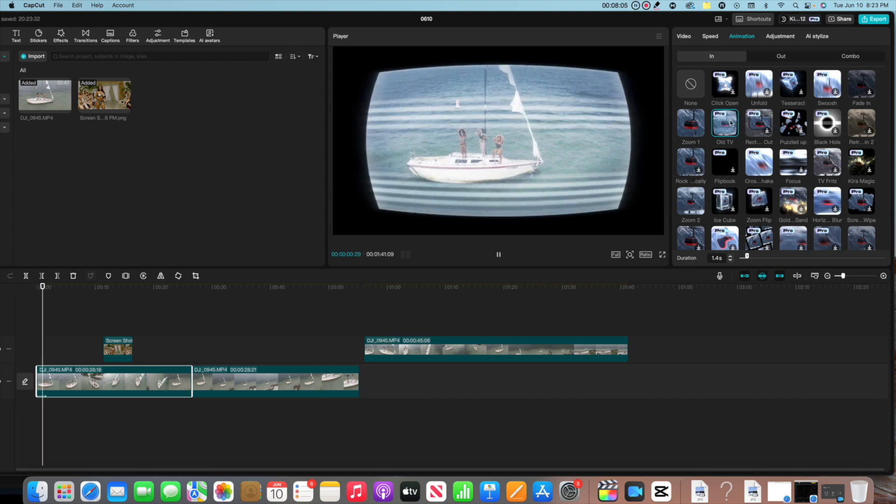
pyautogui.click(731, 123)
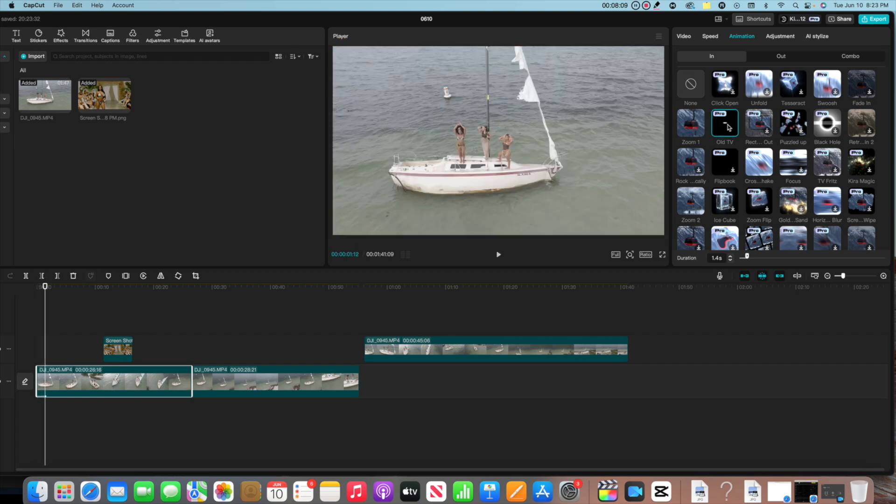
# Reselect the first drone segment and look through its Speed, Basic, Remove BG, Mask and Retouch settings
pyautogui.click(189, 356)
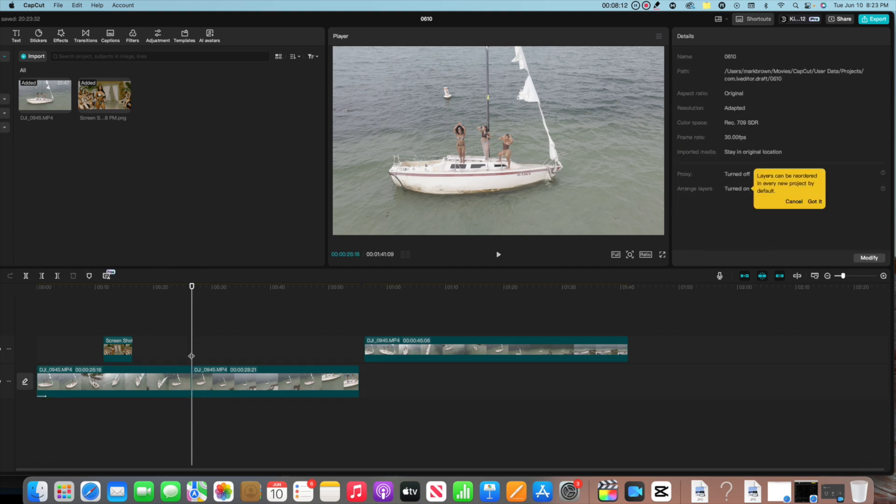
pyautogui.click(188, 374)
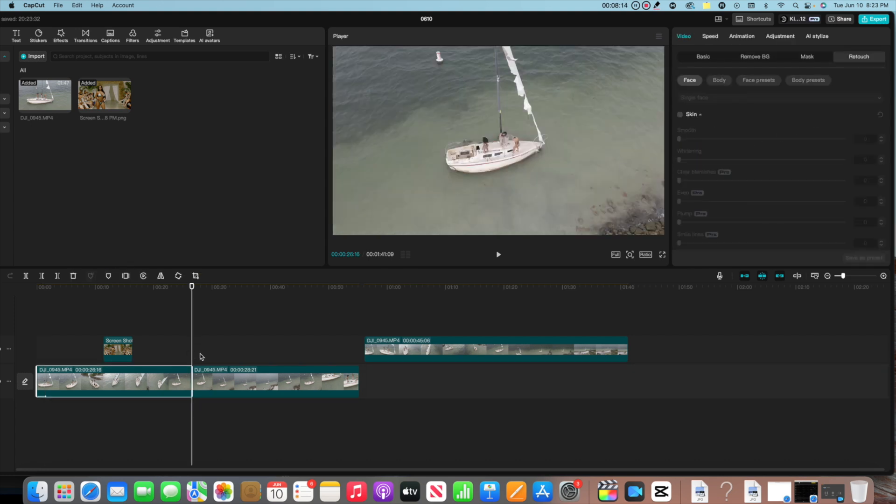
pyautogui.click(186, 334)
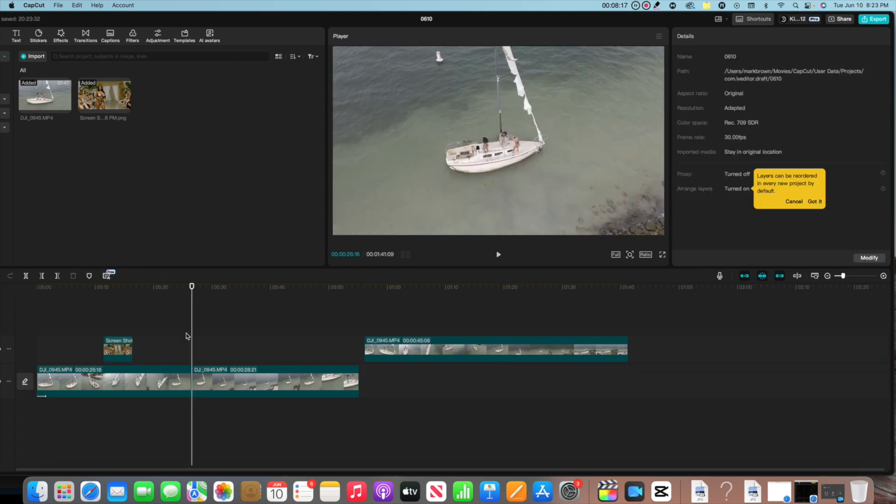
pyautogui.click(181, 375)
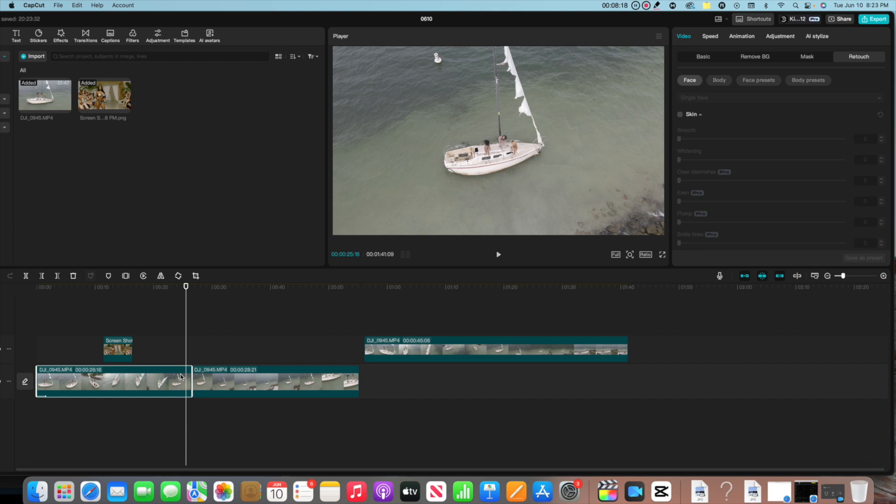
pyautogui.click(713, 39)
pyautogui.click(684, 38)
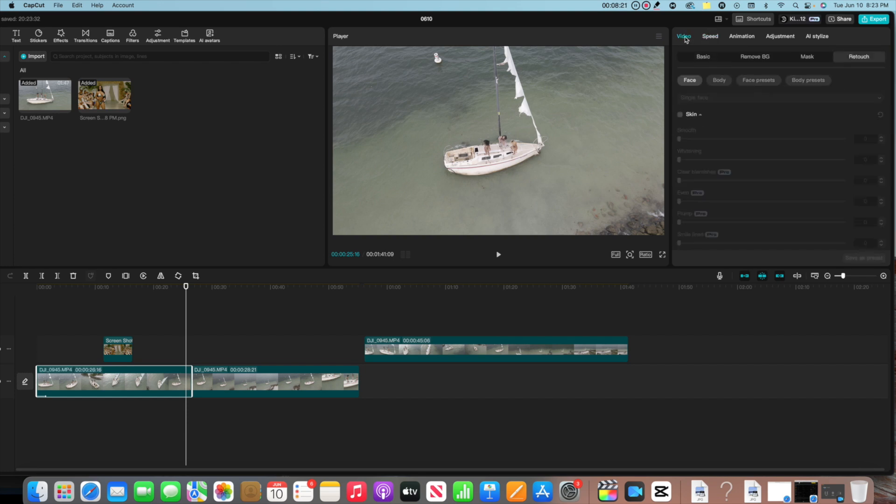
pyautogui.click(710, 58)
pyautogui.click(745, 59)
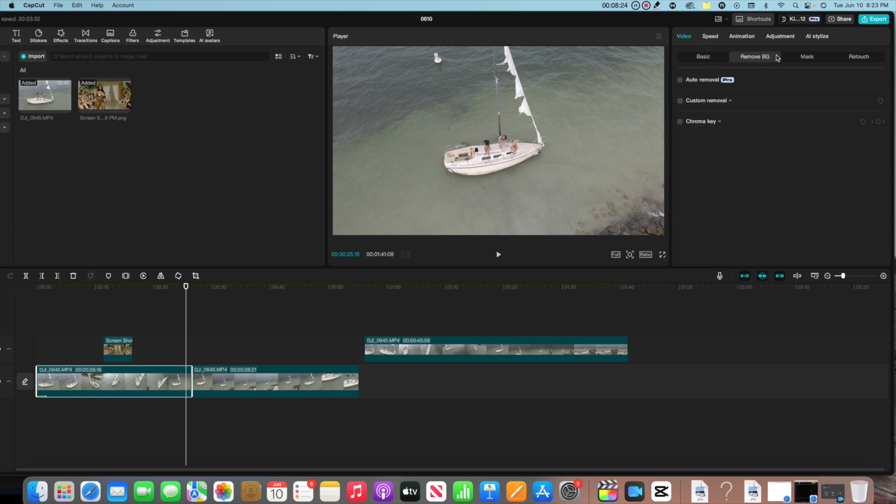
pyautogui.click(811, 58)
pyautogui.click(854, 59)
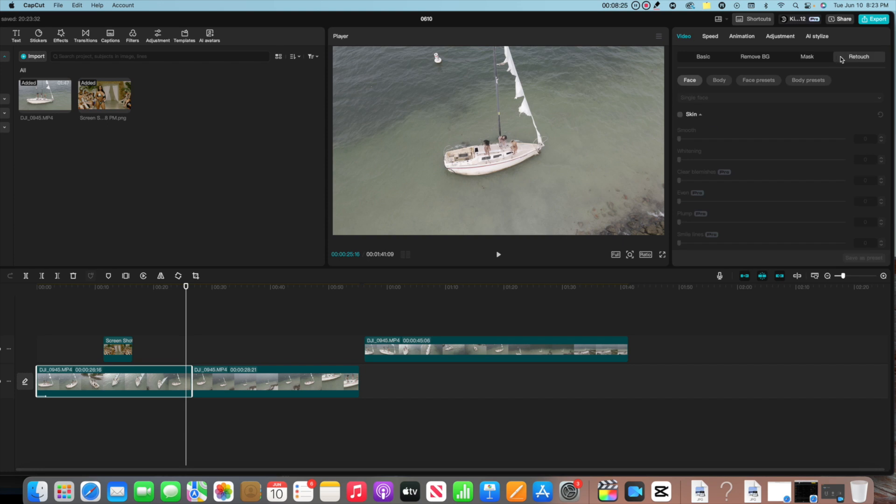
# Browse the available In animations for the first drone segment and the Trending effects library
pyautogui.click(736, 37)
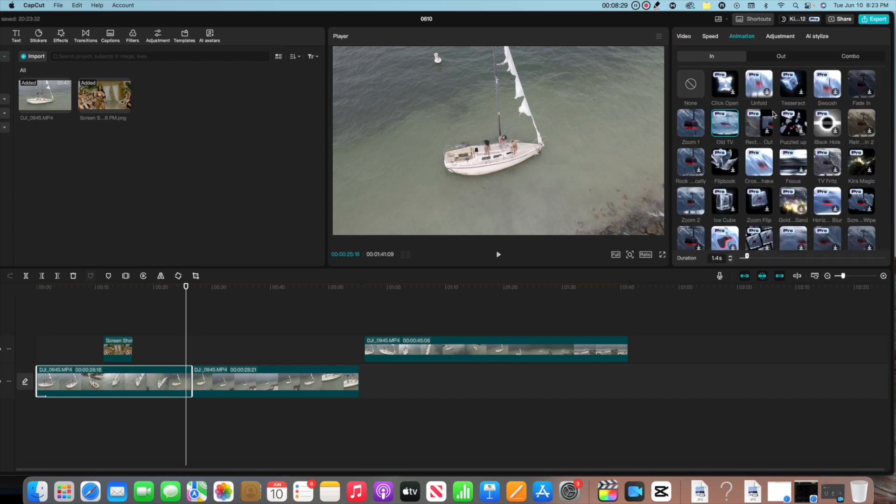
pyautogui.scroll(-1, 765, 112)
pyautogui.scroll(-15, 768, 112)
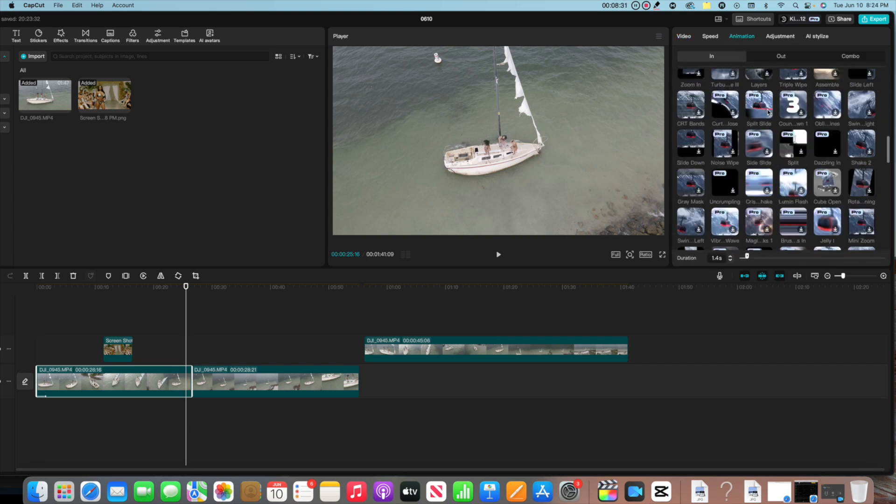
pyautogui.scroll(8, 768, 112)
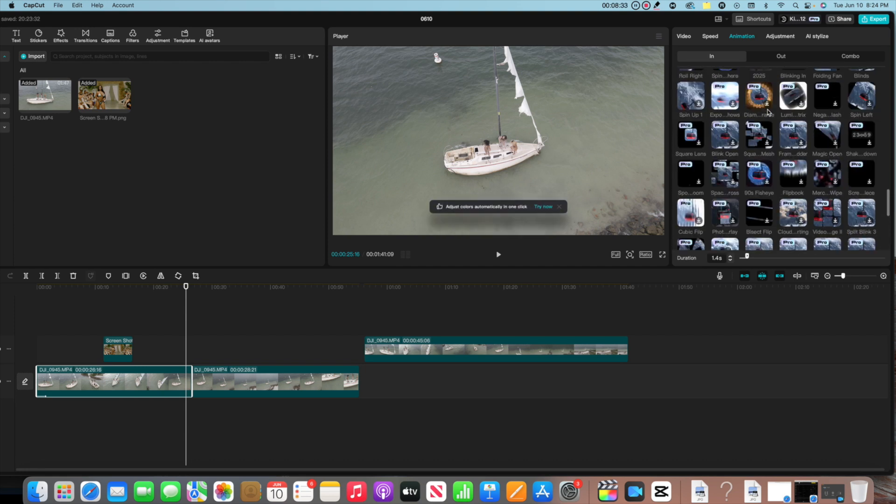
pyautogui.scroll(5, 768, 112)
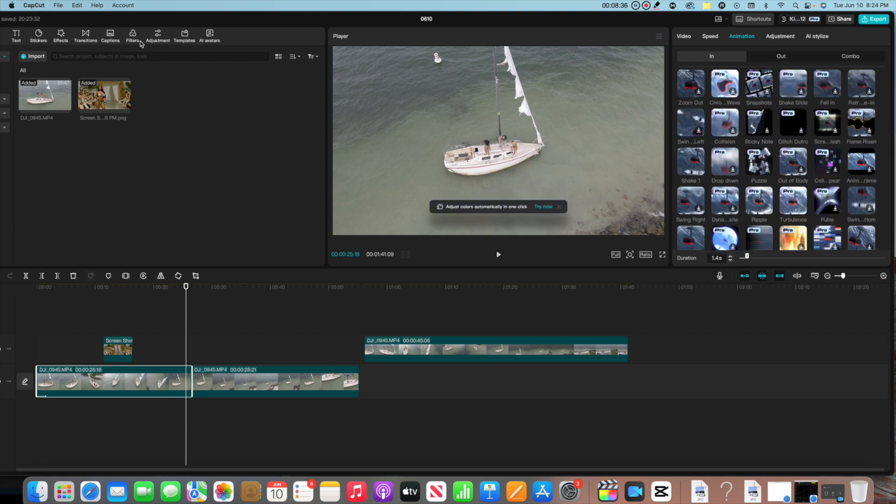
pyautogui.click(61, 33)
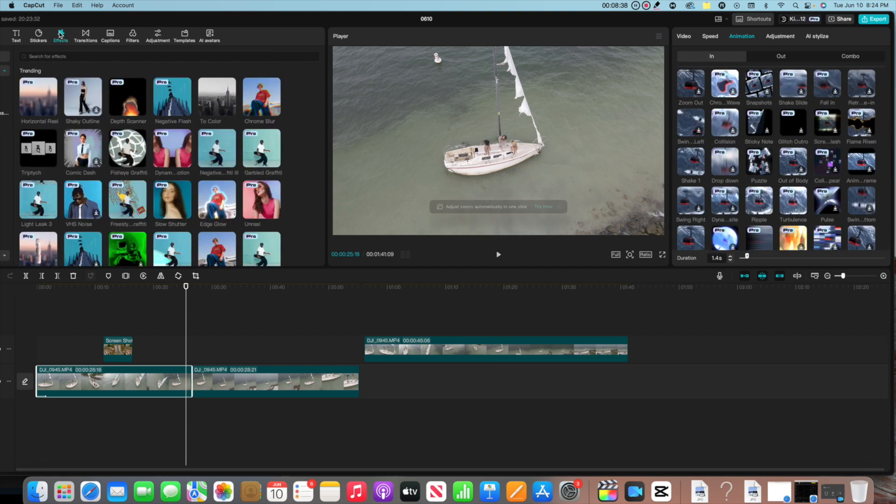
pyautogui.scroll(-5, 170, 98)
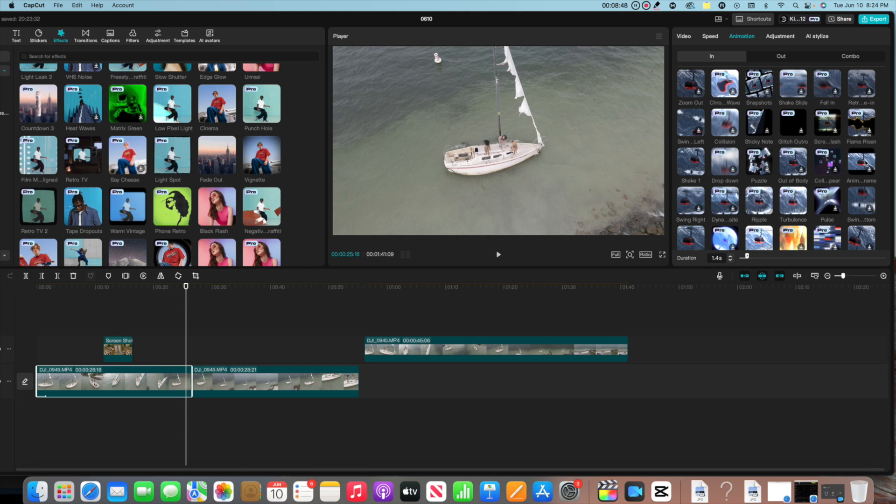
# Try several In animations on the first drone segment, including Ripple, and apply Assemble
pyautogui.click(865, 163)
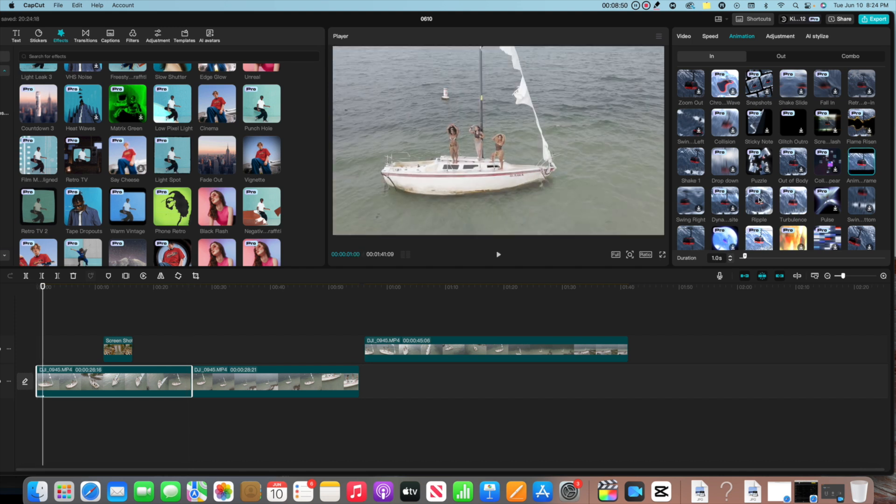
pyautogui.click(760, 209)
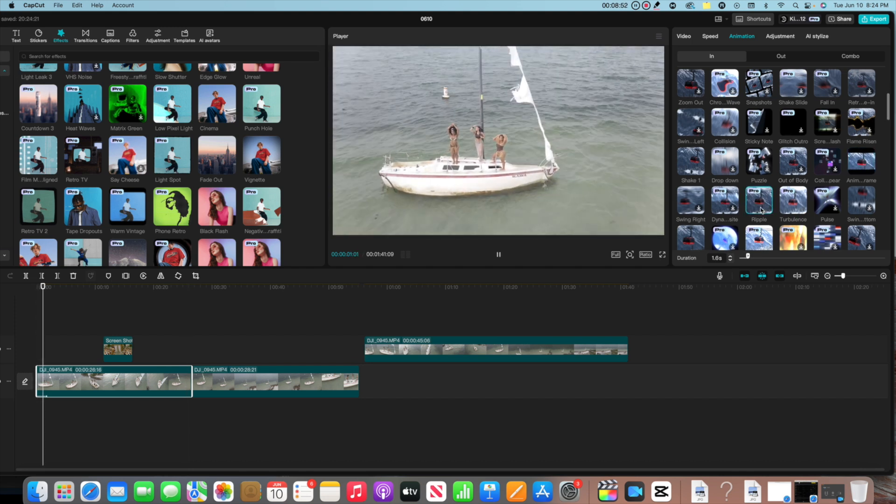
pyautogui.scroll(-3, 789, 182)
pyautogui.click(759, 174)
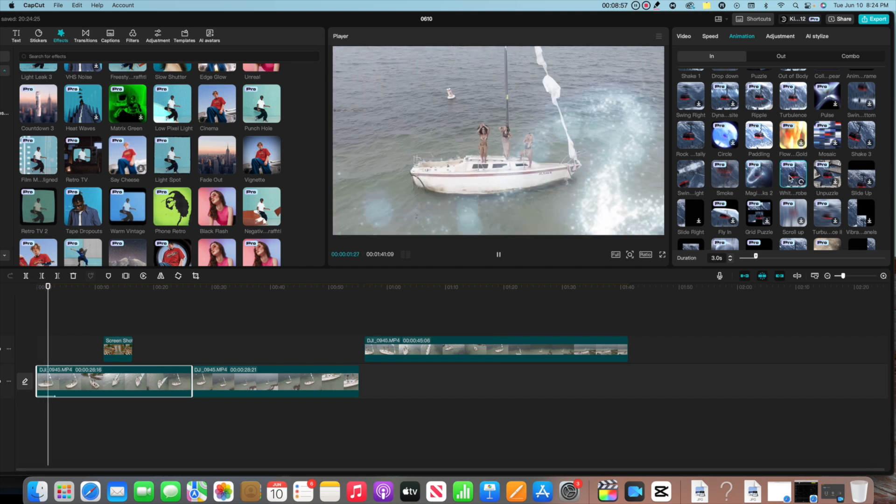
pyautogui.click(791, 176)
pyautogui.scroll(-3, 793, 178)
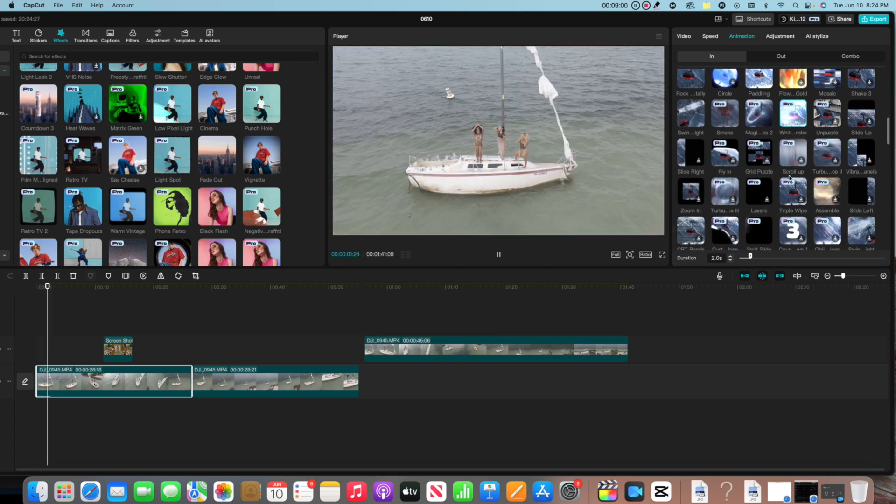
pyautogui.click(816, 179)
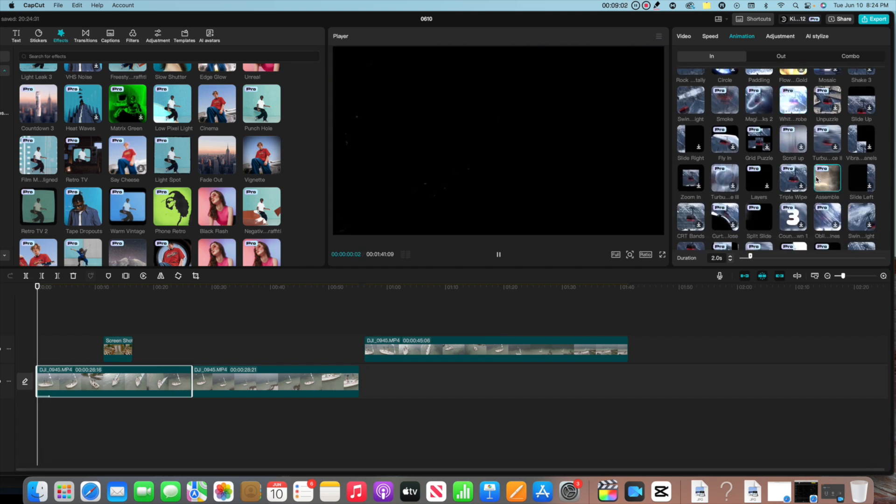
pyautogui.scroll(-2, 738, 150)
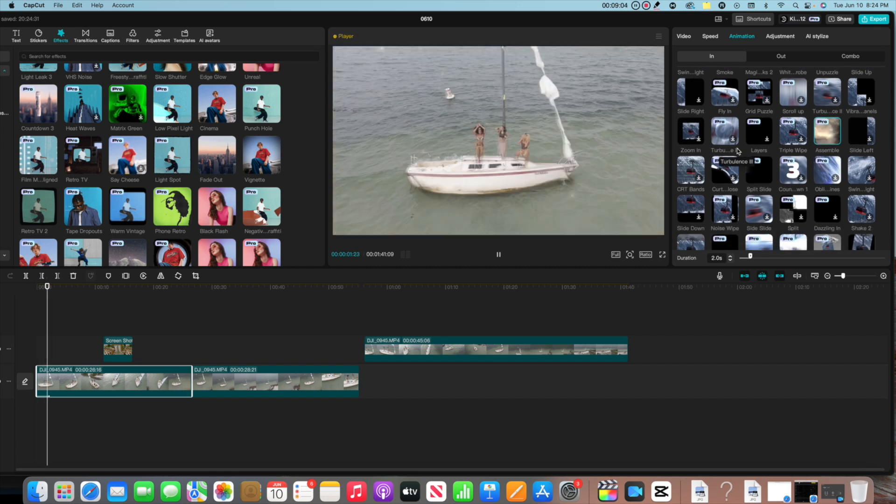
# Try the Turbulence III In animation on the first drone segment and replace it with Space Distort
pyautogui.click(716, 133)
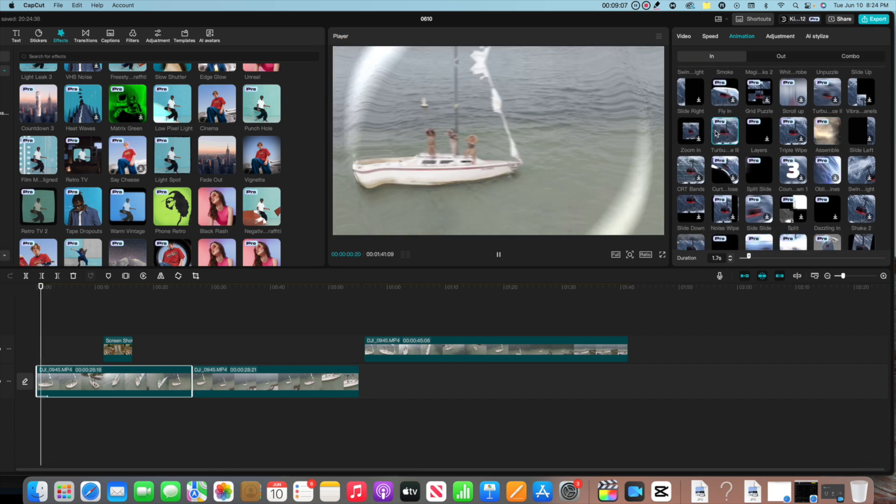
pyautogui.scroll(-1, 717, 132)
pyautogui.scroll(-4, 717, 133)
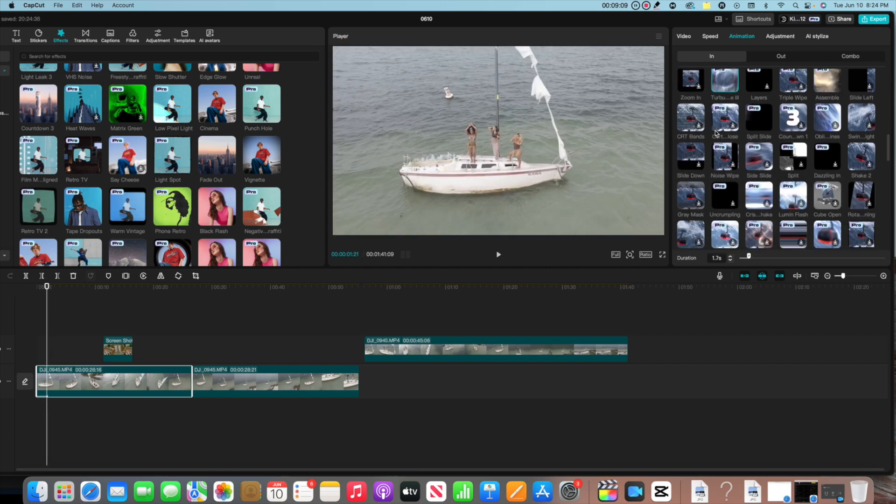
pyautogui.scroll(-2, 717, 132)
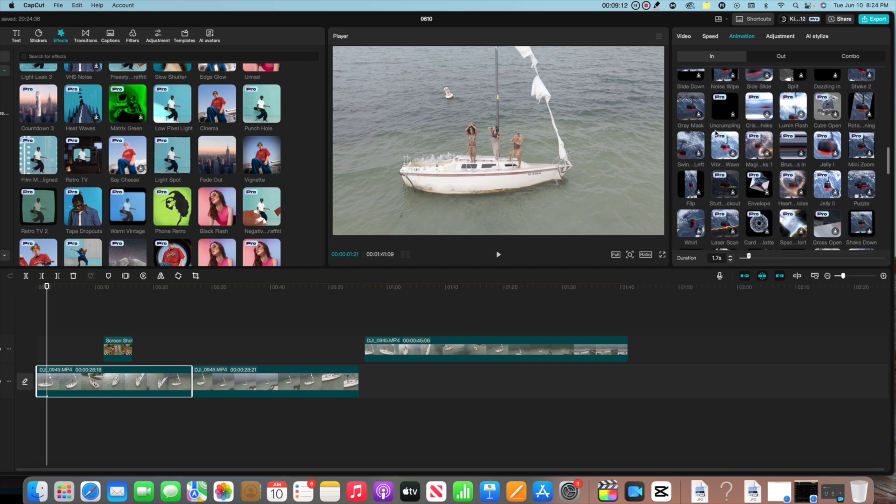
pyautogui.click(793, 223)
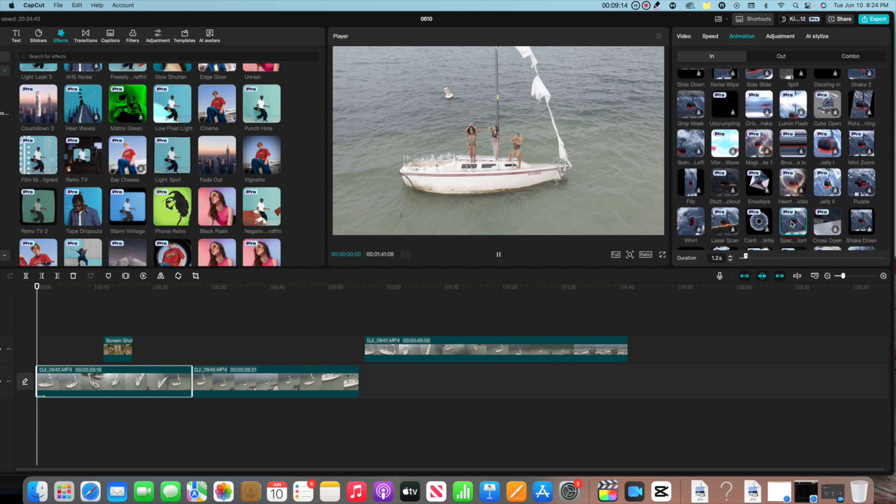
pyautogui.scroll(-6, 720, 167)
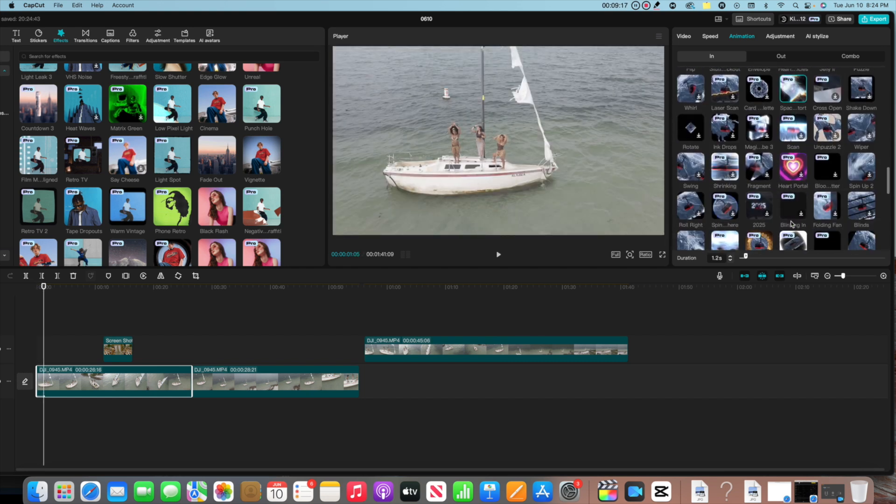
pyautogui.scroll(-10, 721, 166)
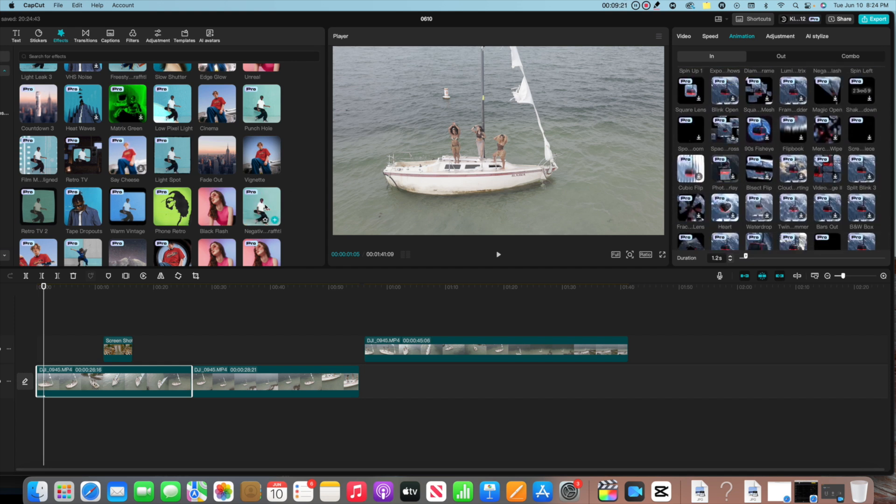
# Preview the Camera Jitter, Color Focus, Sunset Magic and Gold Rays effects from the effects library
pyautogui.scroll(-3, 264, 207)
pyautogui.scroll(-2, 264, 207)
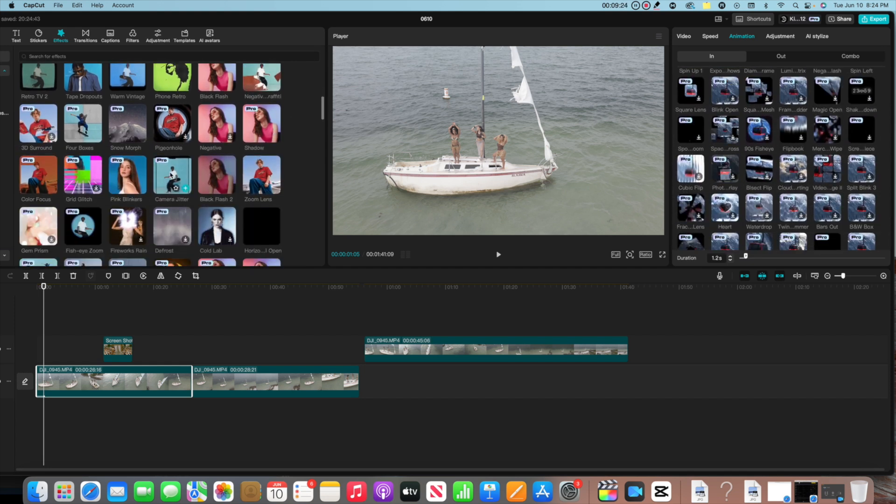
pyautogui.click(171, 175)
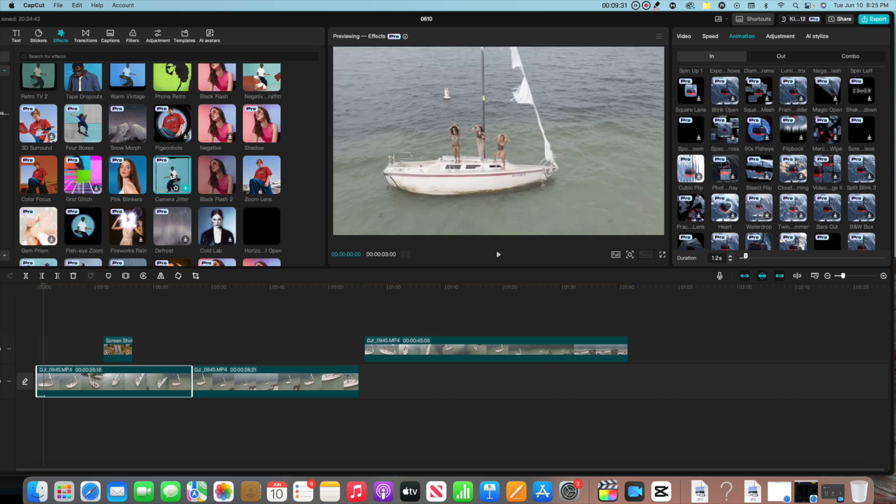
pyautogui.click(33, 170)
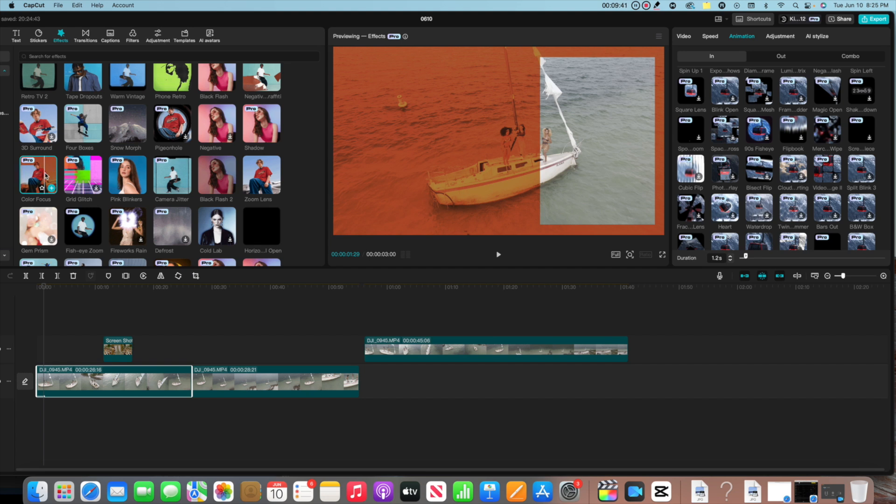
pyautogui.scroll(-3, 181, 233)
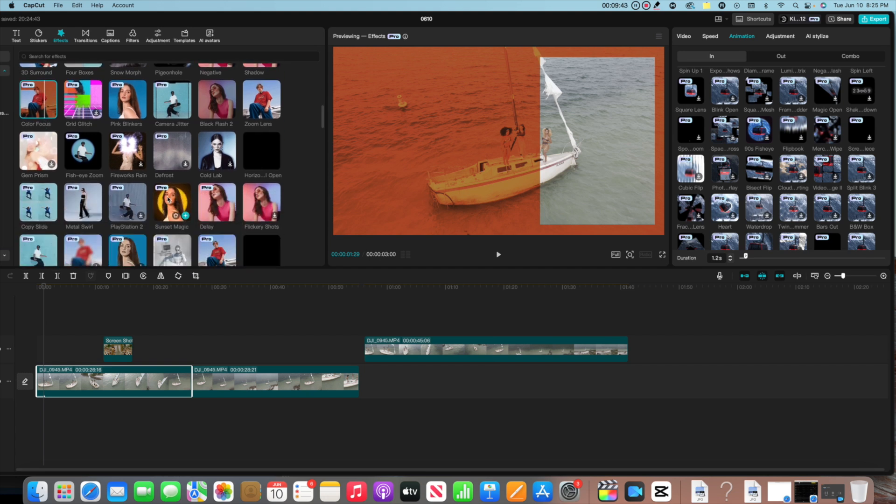
pyautogui.click(168, 199)
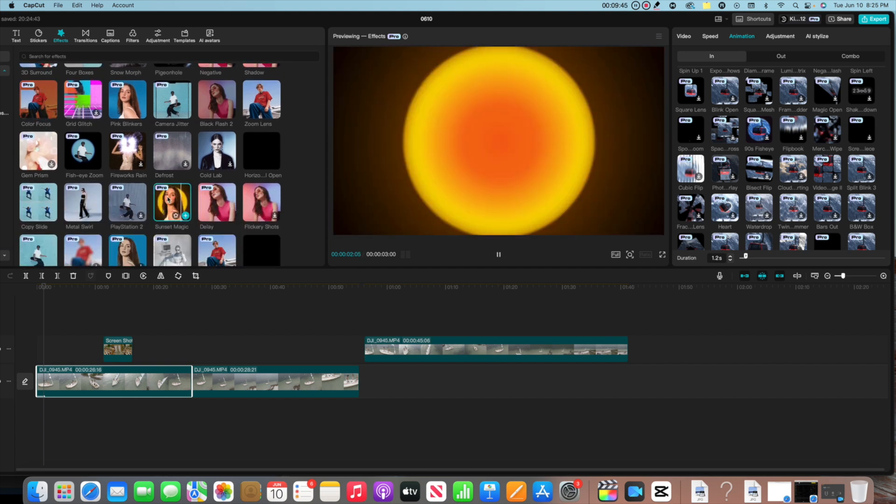
pyautogui.scroll(-3, 170, 187)
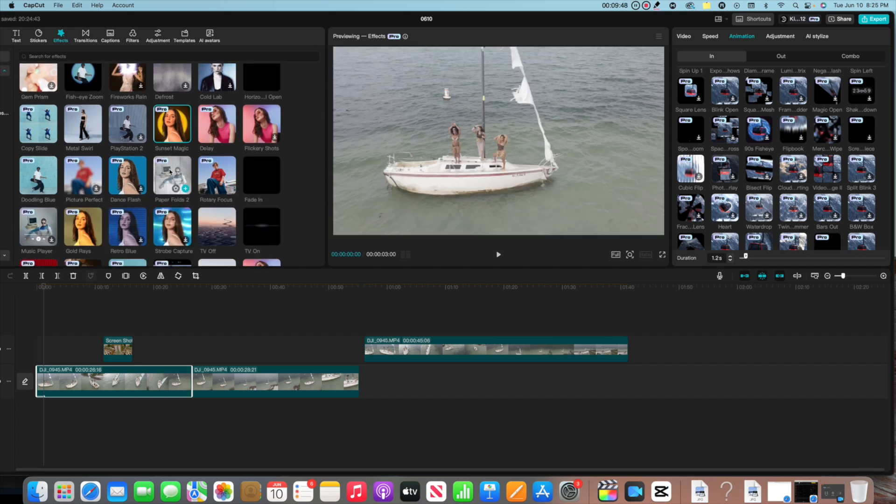
pyautogui.scroll(-3, 172, 175)
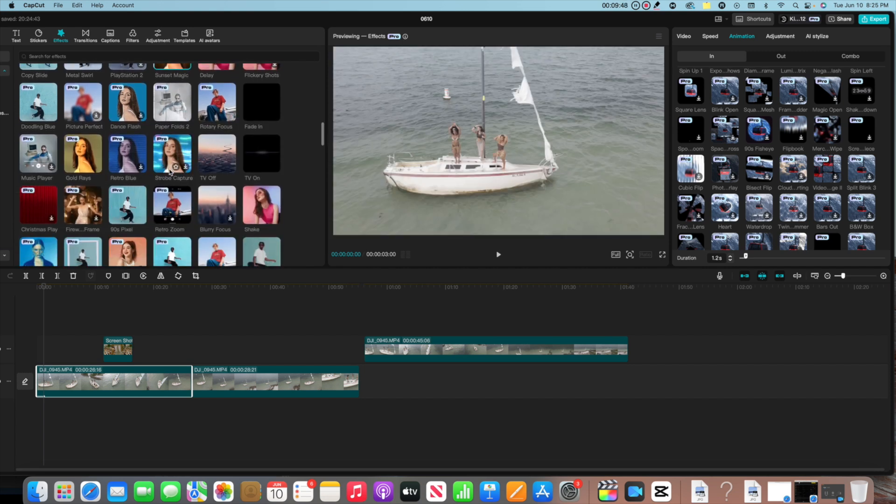
pyautogui.click(76, 150)
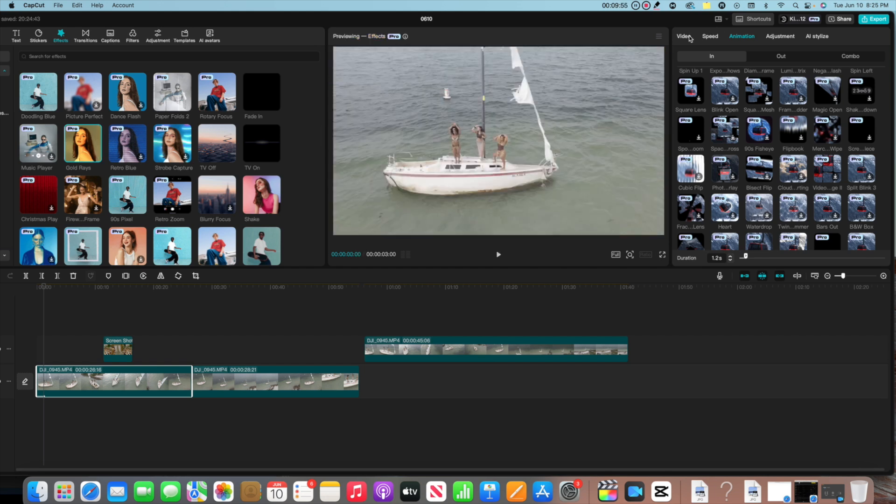
# Look through the first drone segment's face and body Retouch settings, face presets and standard Speed settings
pyautogui.click(685, 36)
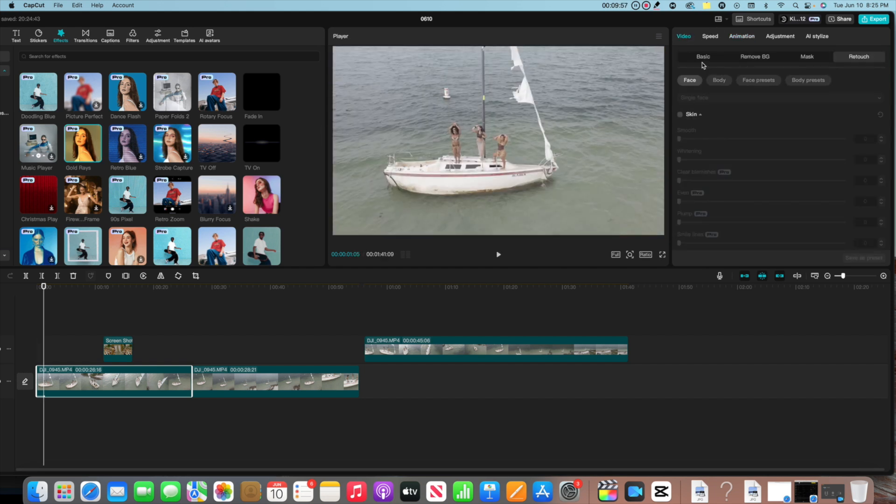
pyautogui.scroll(-3, 721, 123)
pyautogui.scroll(-5, 721, 123)
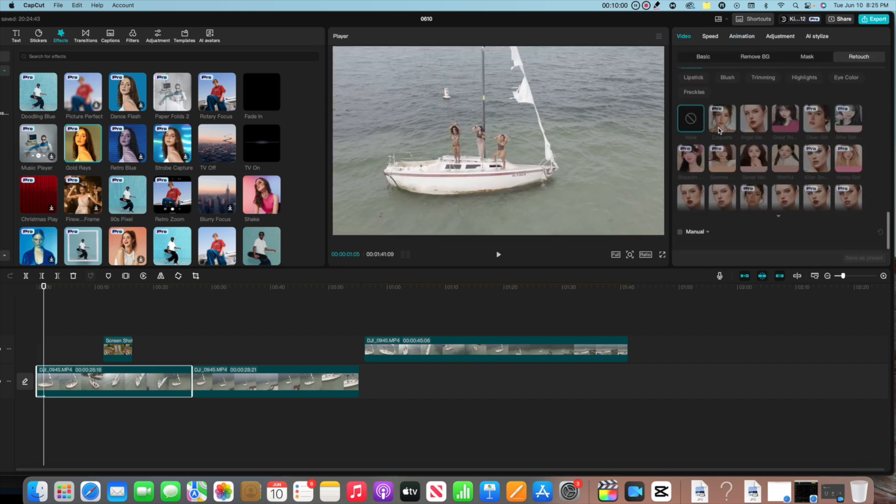
pyautogui.scroll(8, 720, 130)
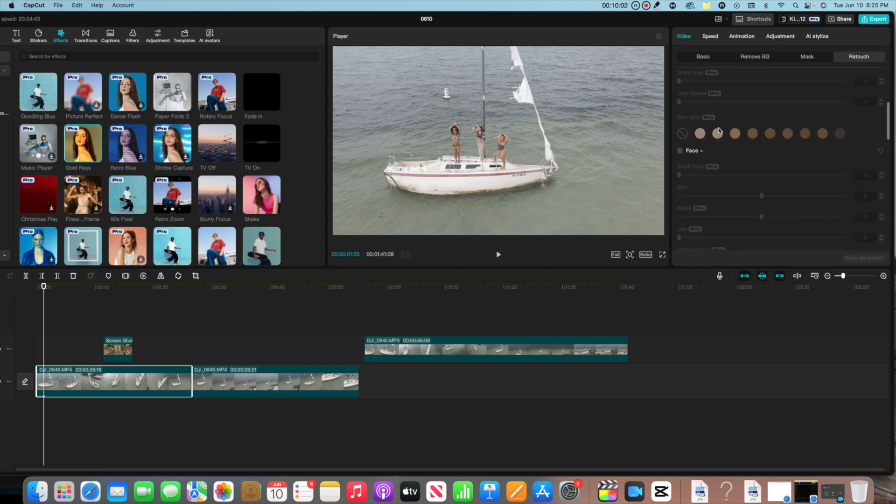
pyautogui.scroll(-6, 710, 128)
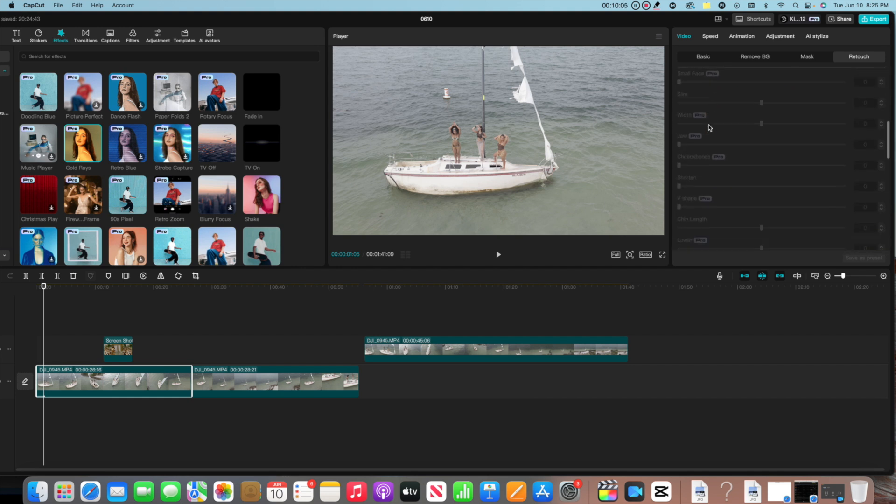
pyautogui.scroll(6, 710, 128)
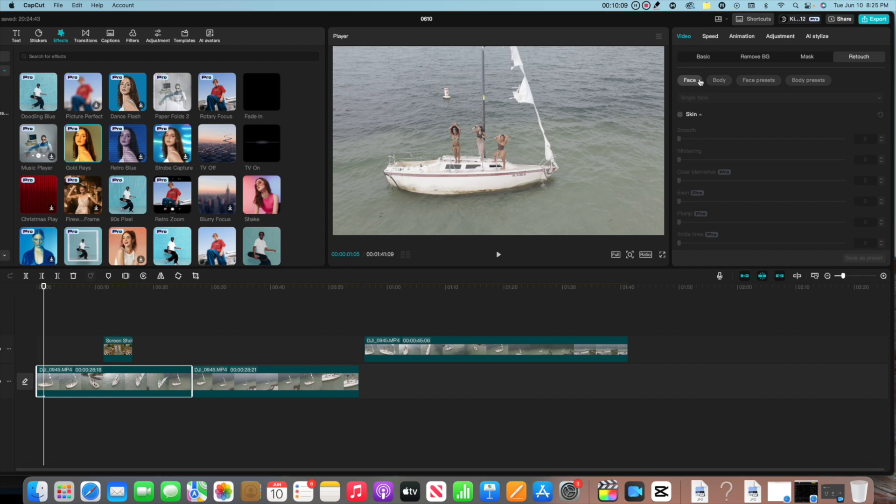
pyautogui.click(720, 81)
pyautogui.click(759, 80)
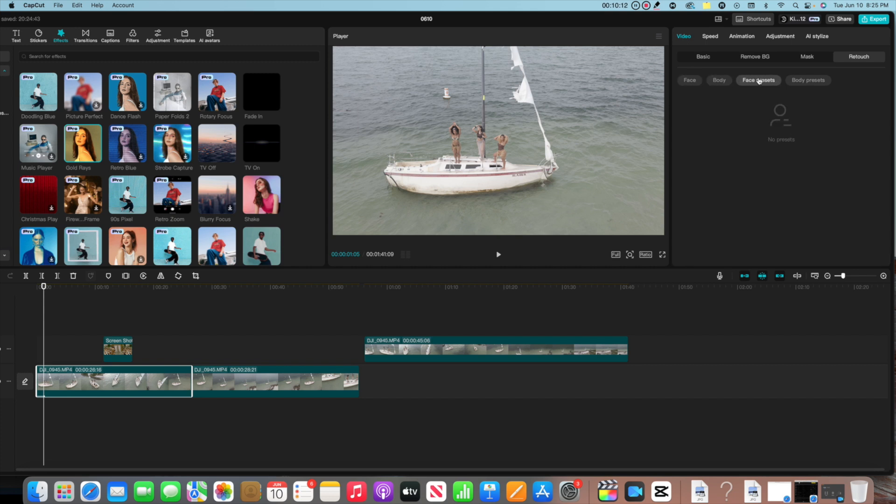
pyautogui.click(712, 37)
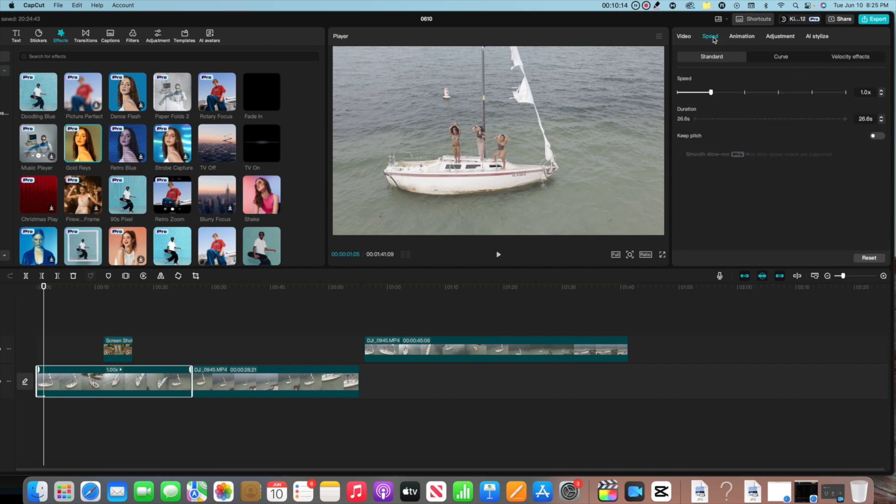
# Set the speed of the second lower-track drone segment to 2.0x and play part of it
pyautogui.click(251, 349)
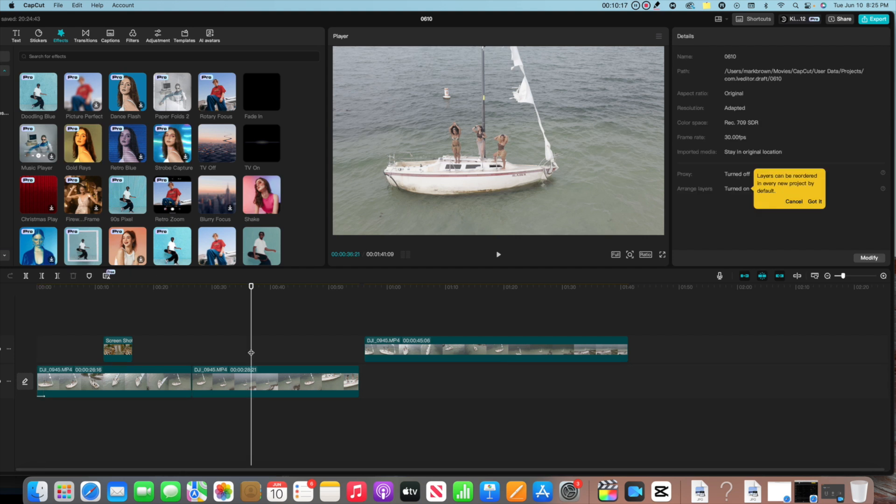
pyautogui.click(250, 377)
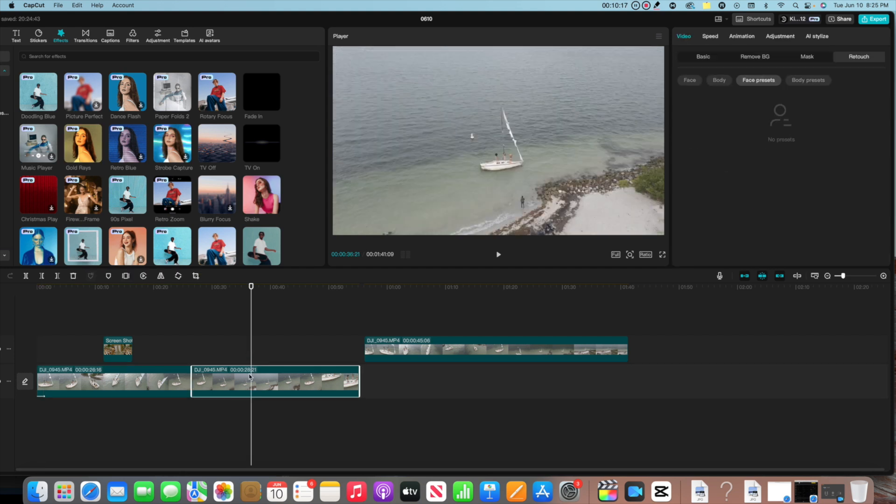
pyautogui.click(714, 37)
pyautogui.moveTo(712, 92); pyautogui.dragTo(744, 97)
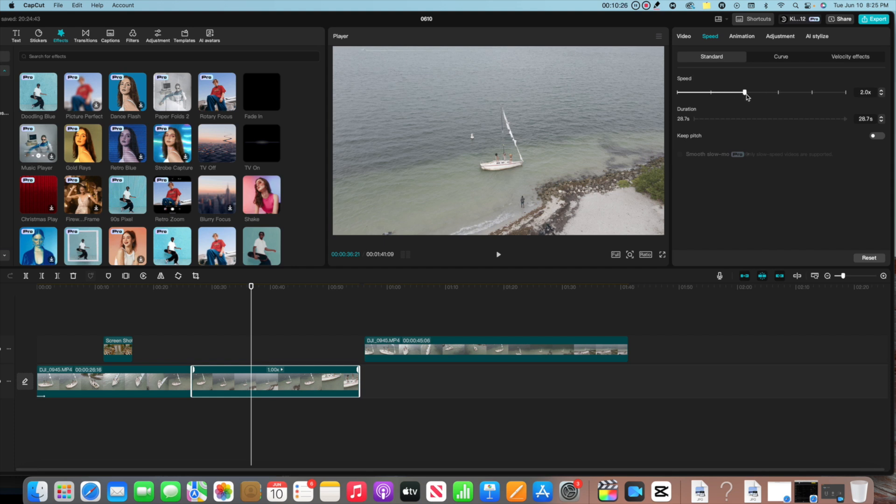
pyautogui.click(215, 328)
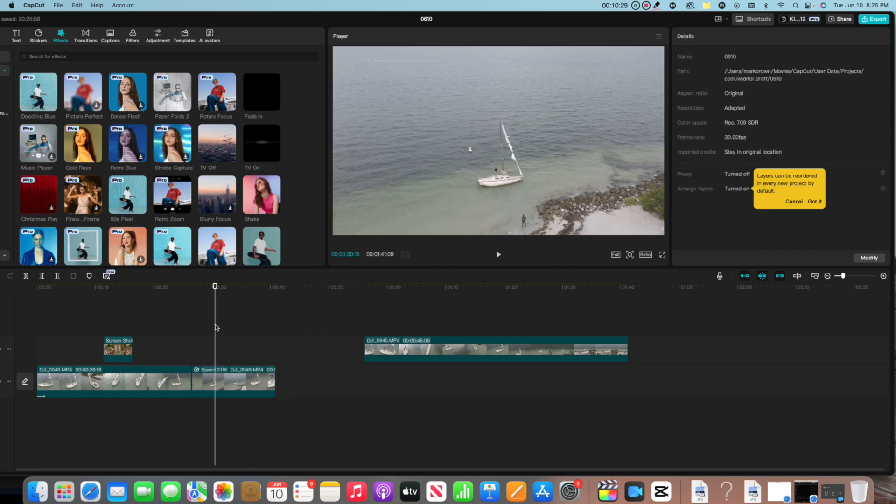
pyautogui.press('space')
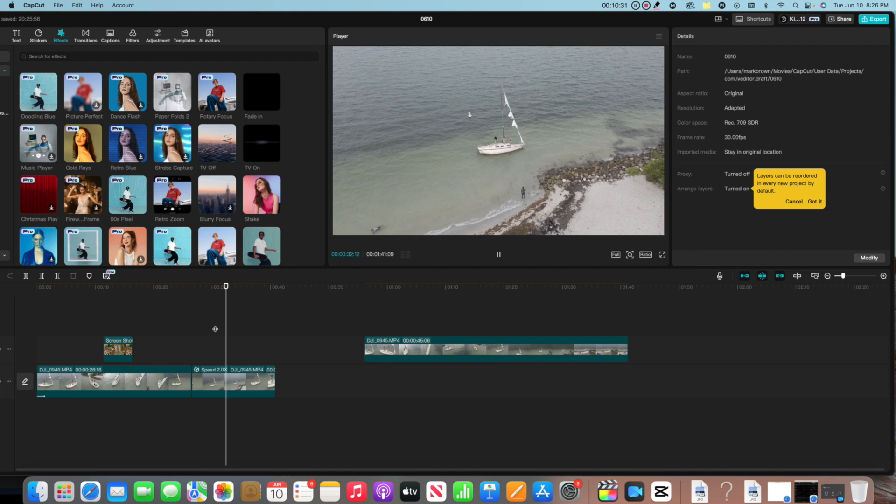
pyautogui.press('space')
# Slow the second lower-track drone segment to 0.4x and play it back from two different points
pyautogui.click(221, 370)
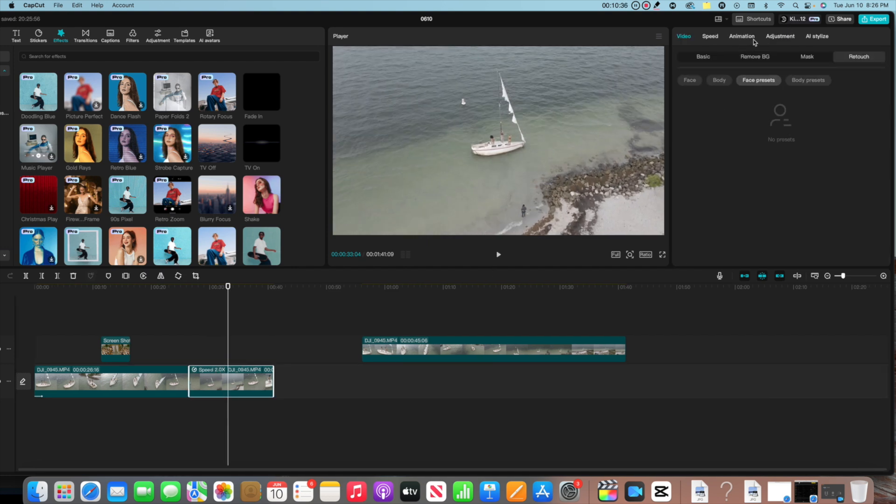
pyautogui.click(711, 37)
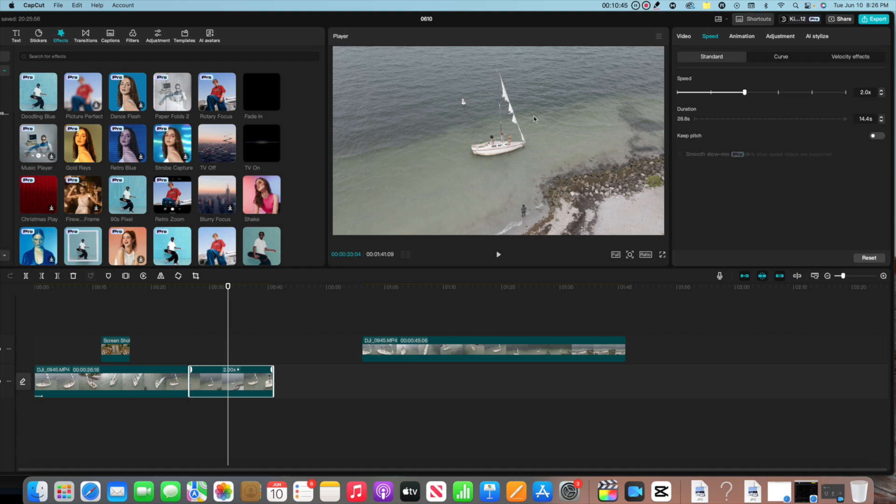
pyautogui.moveTo(745, 92); pyautogui.dragTo(689, 95)
pyautogui.click(497, 255)
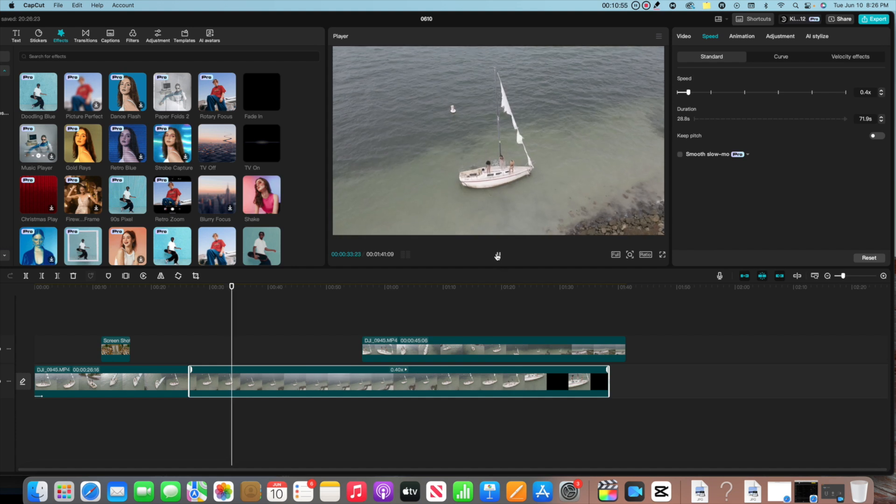
pyautogui.click(279, 338)
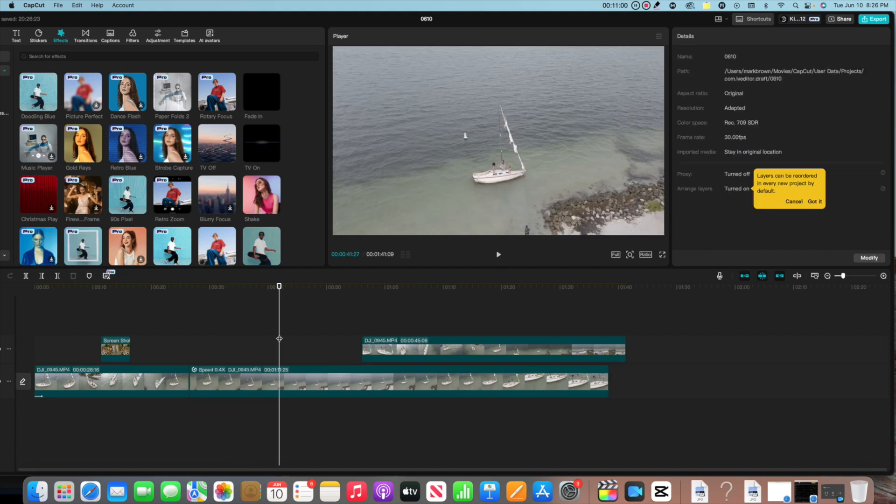
pyautogui.click(274, 376)
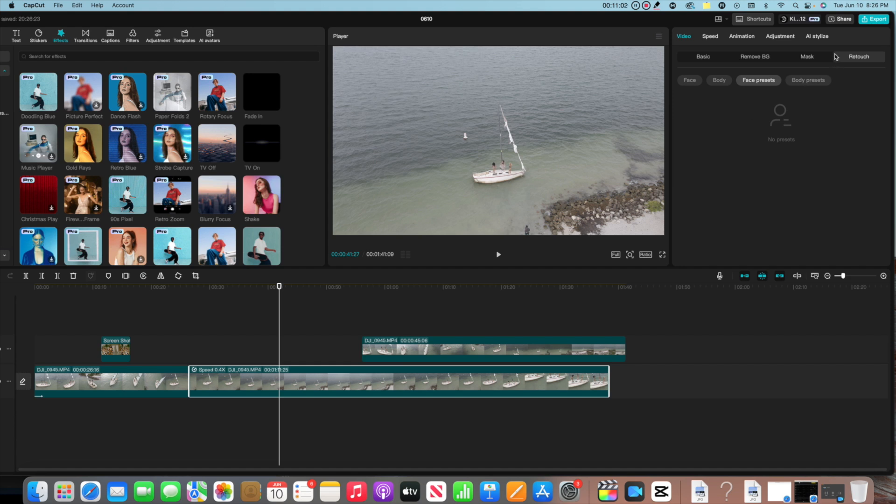
pyautogui.click(498, 254)
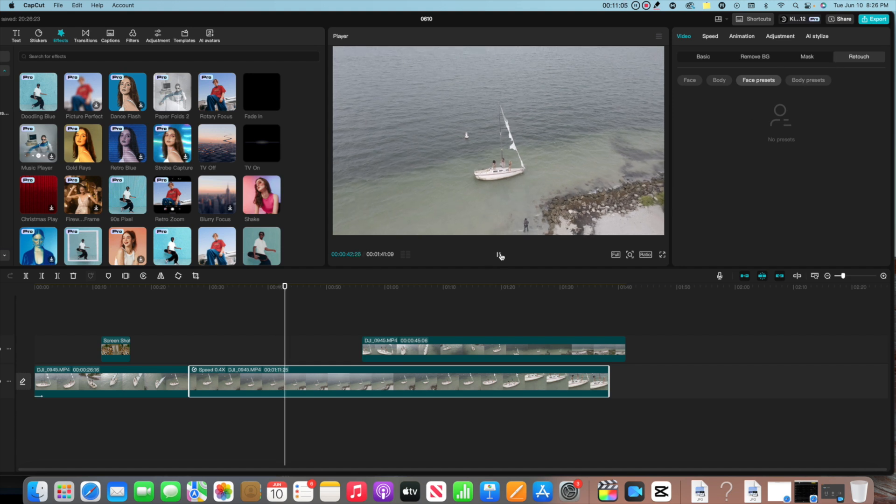
# Set the speed of the second lower-track drone segment to 1.1x
pyautogui.click(239, 333)
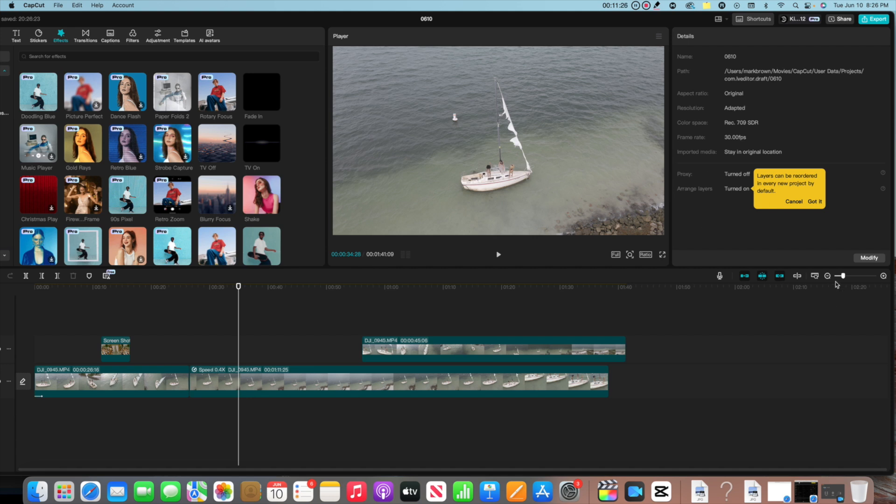
pyautogui.moveTo(844, 276); pyautogui.dragTo(842, 276)
pyautogui.click(204, 313)
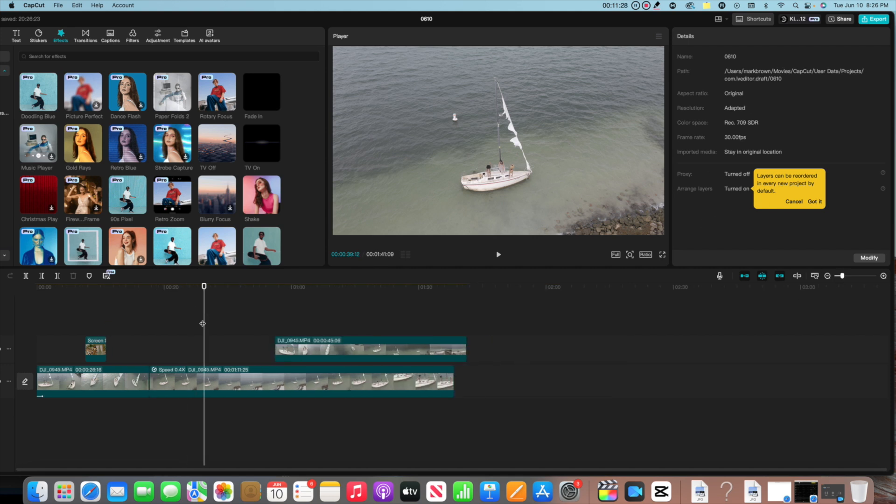
pyautogui.click(188, 374)
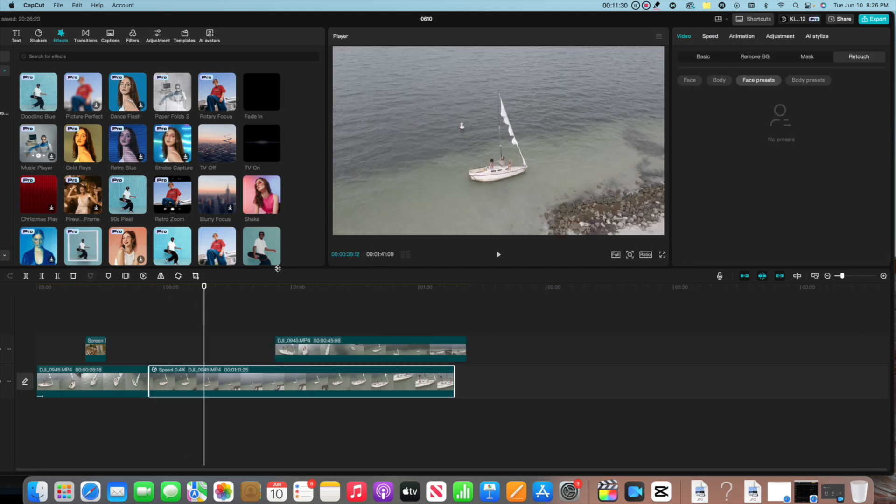
pyautogui.click(705, 39)
pyautogui.moveTo(688, 92); pyautogui.dragTo(715, 92)
# Try Auto adjust at intensity 80 on the second lower-track segment, comparing it on and off, and leave it off
pyautogui.click(743, 38)
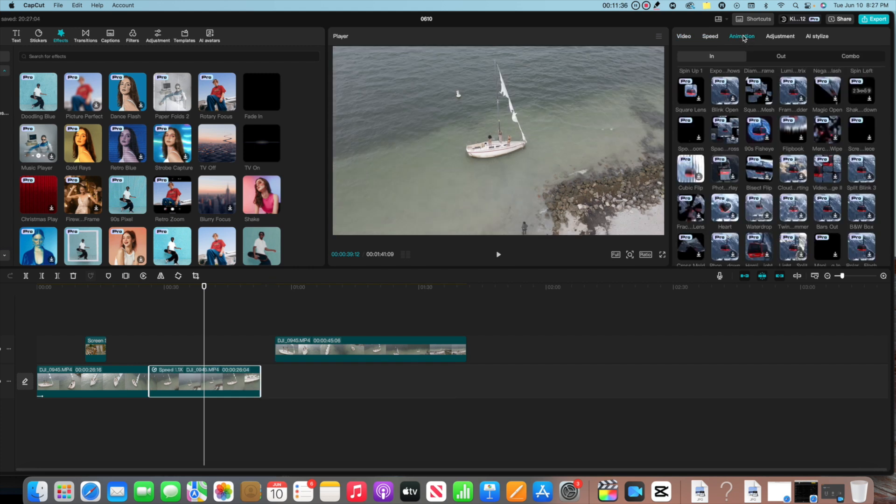
pyautogui.click(775, 38)
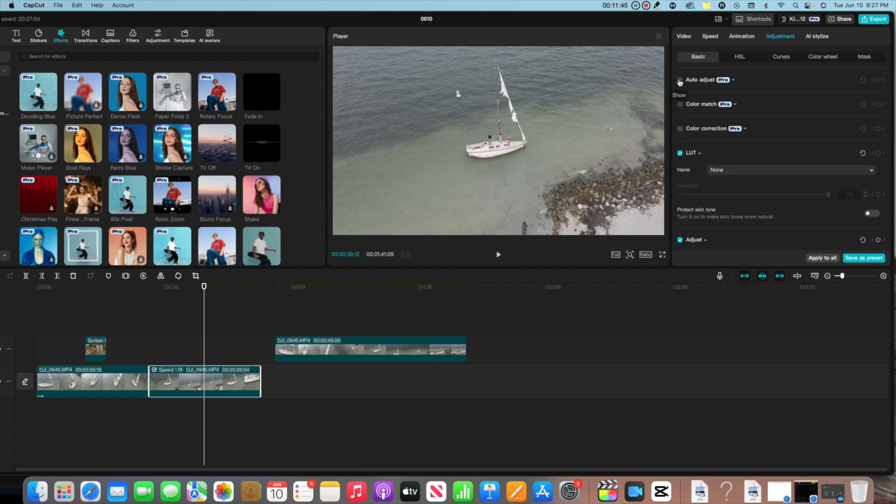
pyautogui.click(736, 80)
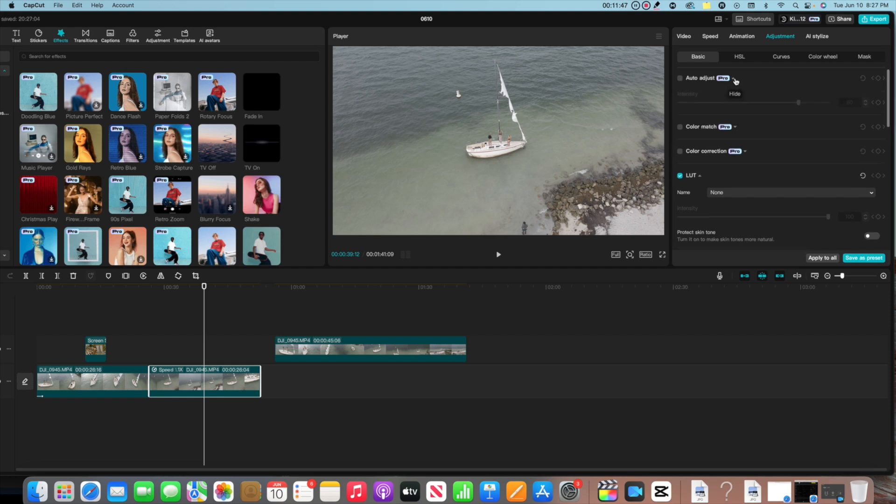
pyautogui.click(680, 79)
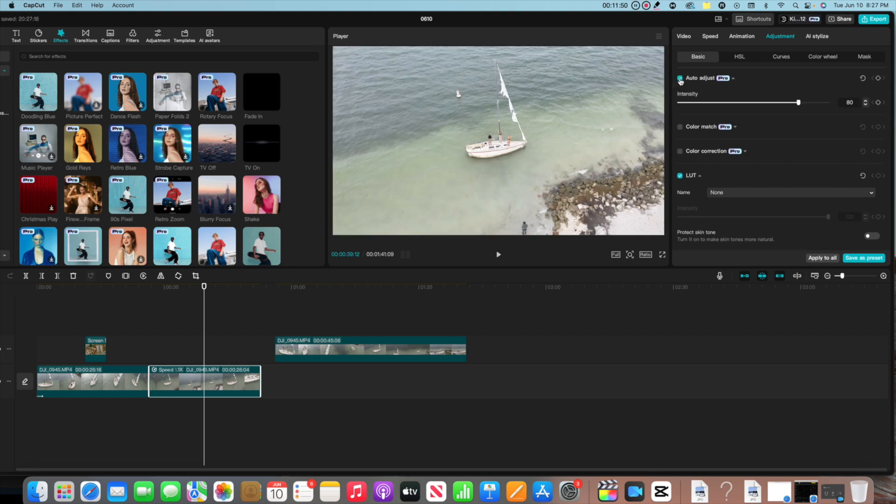
pyautogui.click(680, 79)
pyautogui.click(680, 79)
pyautogui.click(680, 79)
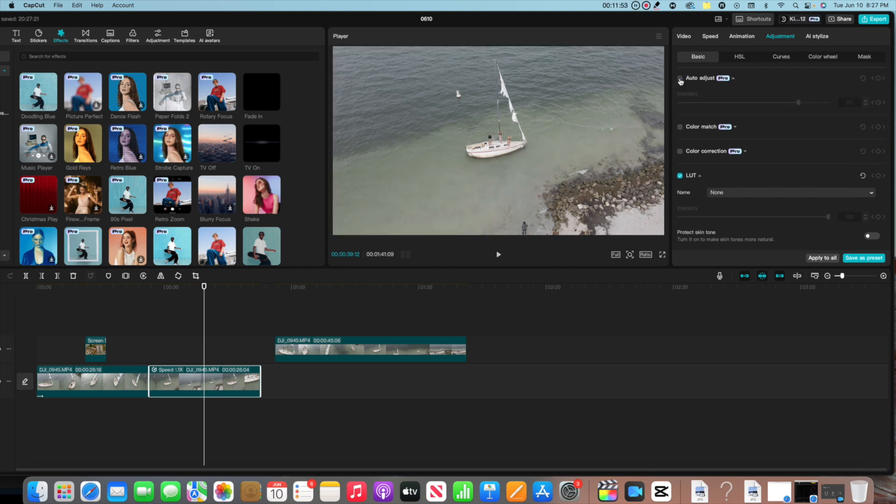
pyautogui.click(680, 79)
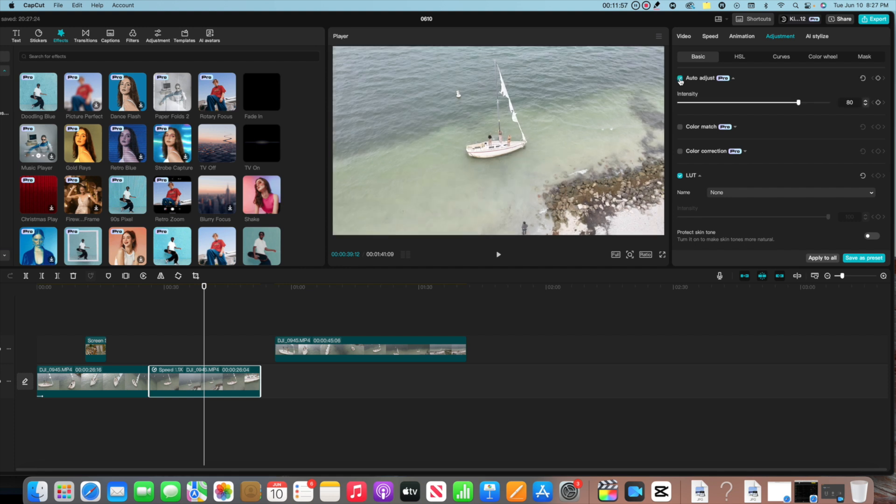
pyautogui.click(680, 79)
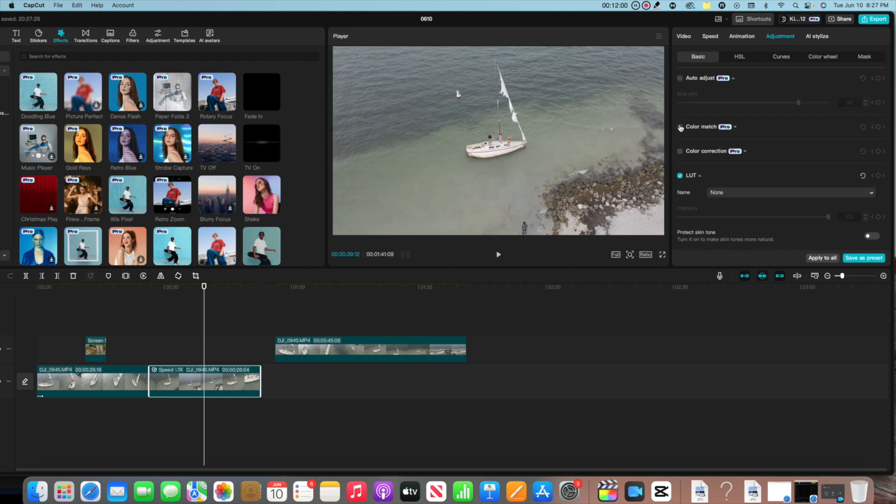
# Enable Color match on the second lower-track segment and the upper-track drone clip, using a boat frame from the video as the upper clip's reference
pyautogui.click(680, 128)
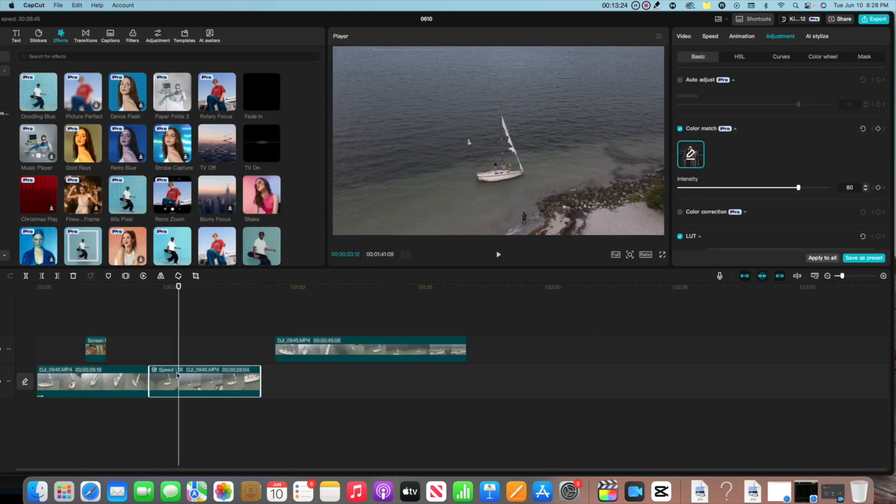
pyautogui.click(334, 299)
pyautogui.click(326, 346)
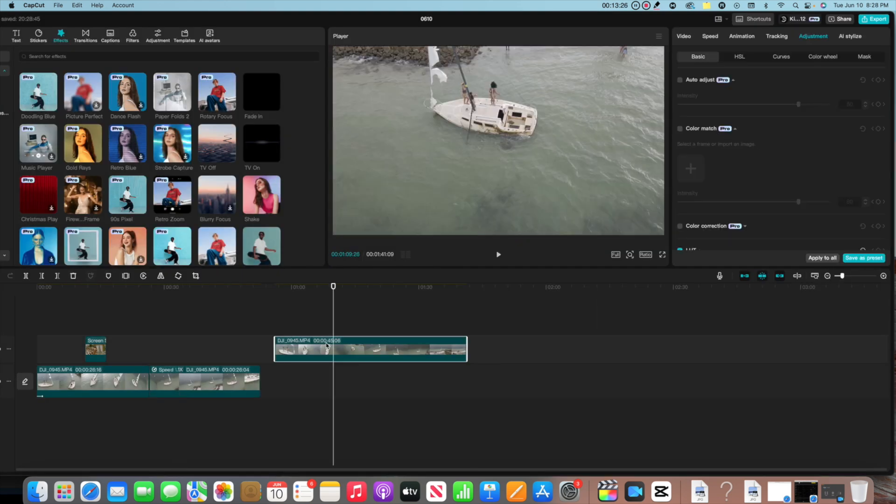
pyautogui.click(680, 130)
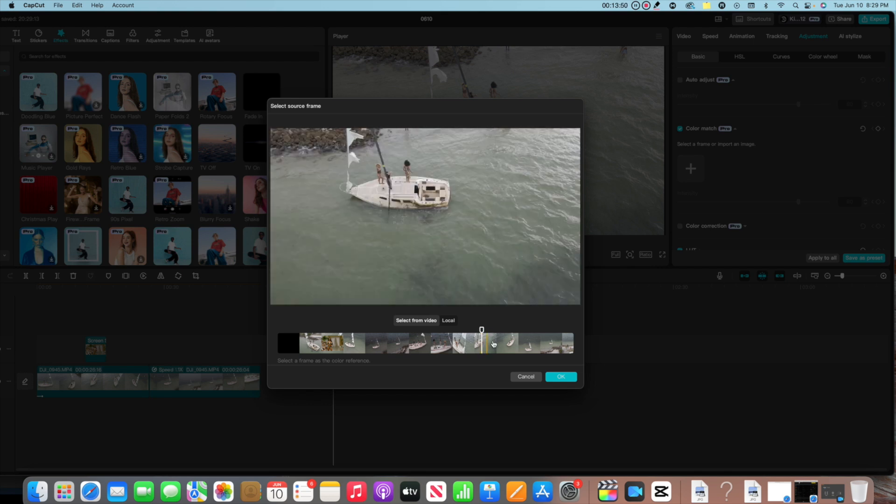
pyautogui.click(561, 378)
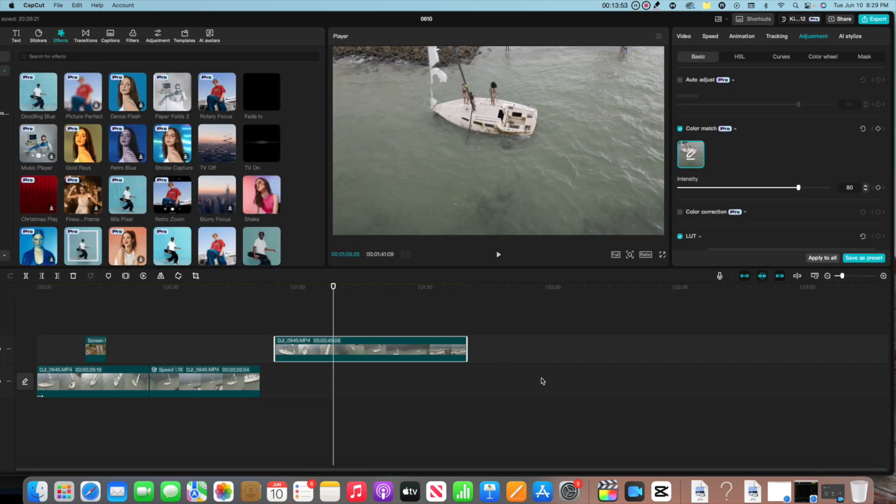
# Replace the upper-track clip's Color match reference with the local image HOTMIAMI STYLES.png from the Downloads folder
pyautogui.click(692, 153)
pyautogui.click(449, 320)
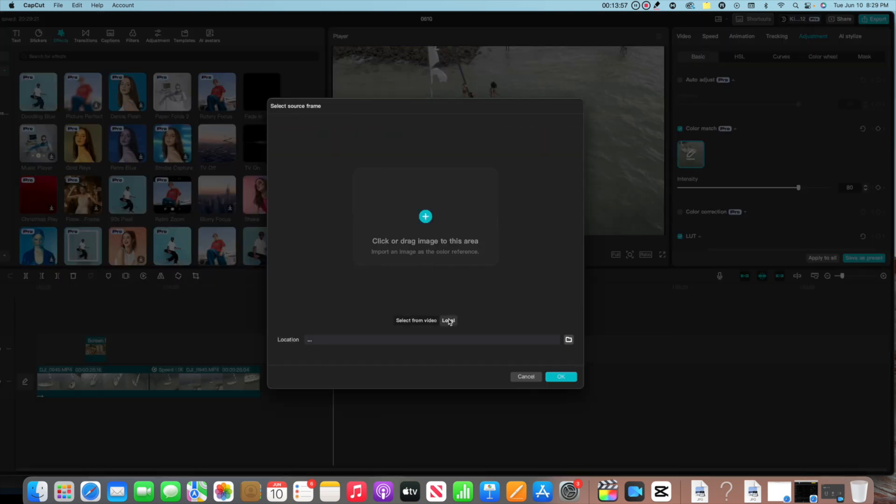
pyautogui.click(426, 218)
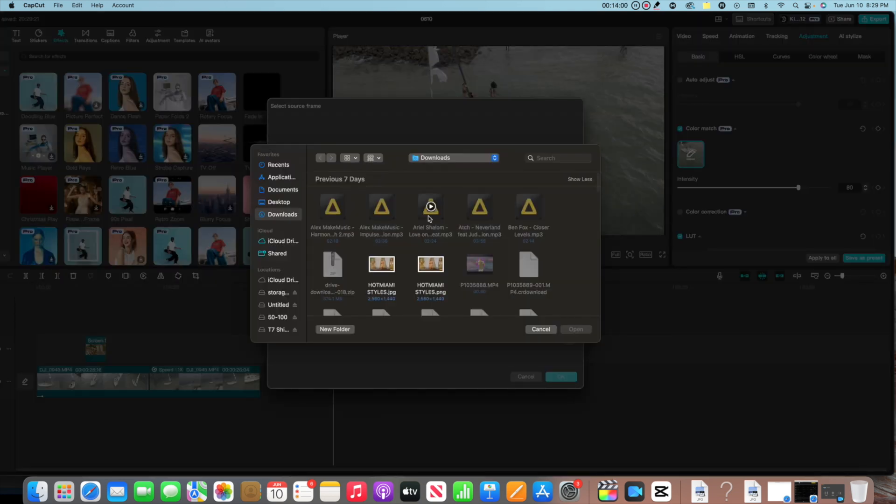
pyautogui.scroll(-3, 430, 240)
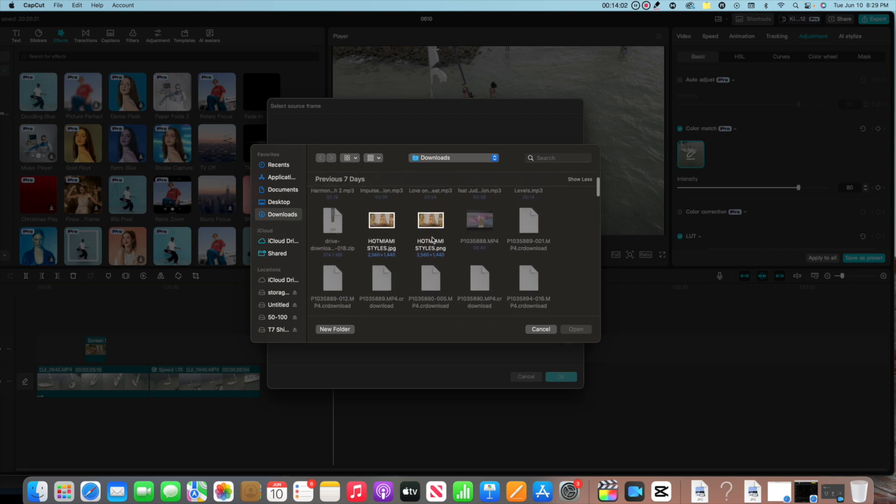
pyautogui.click(414, 225)
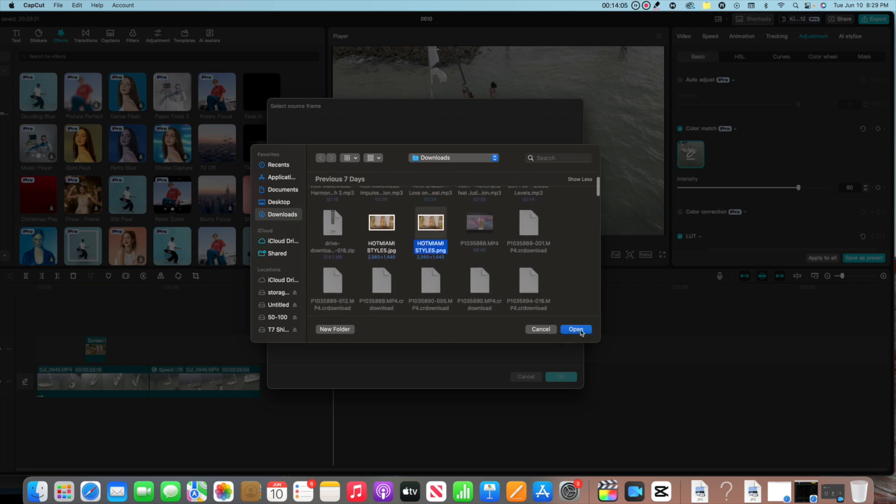
pyautogui.click(583, 330)
pyautogui.click(563, 379)
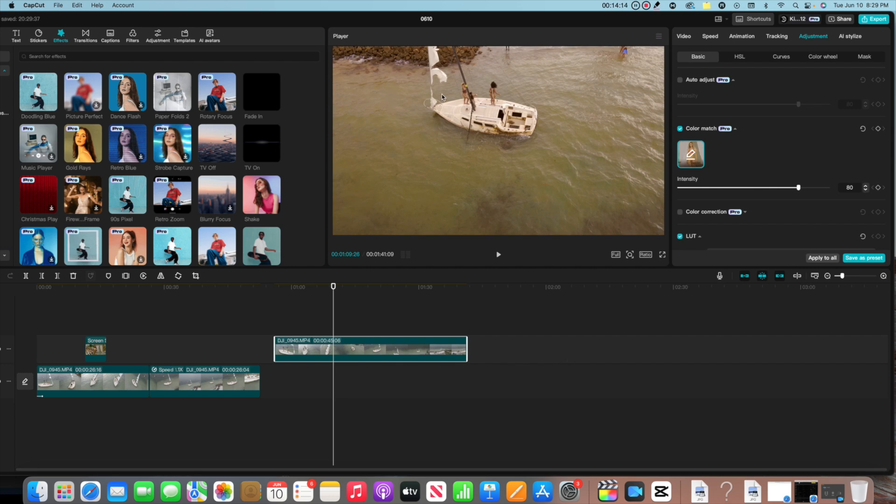
# Check the color-matched look at several points along the upper-track drone clip
pyautogui.click(374, 323)
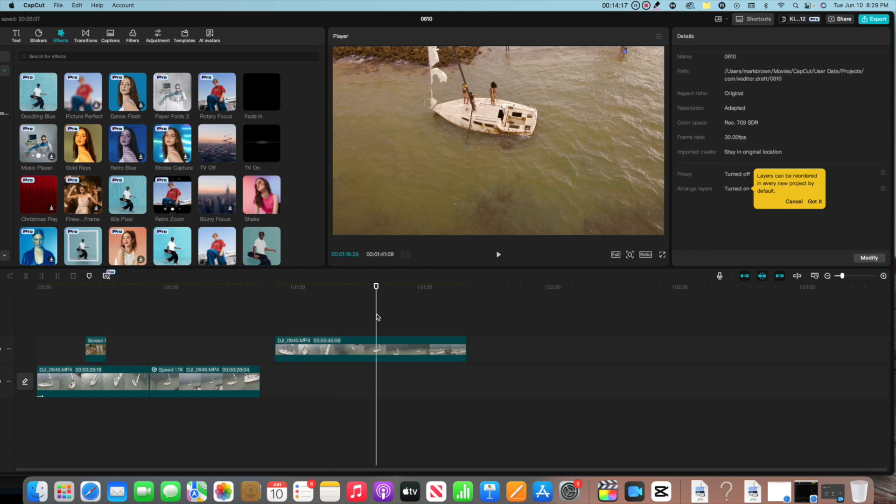
pyautogui.click(412, 318)
pyautogui.click(434, 315)
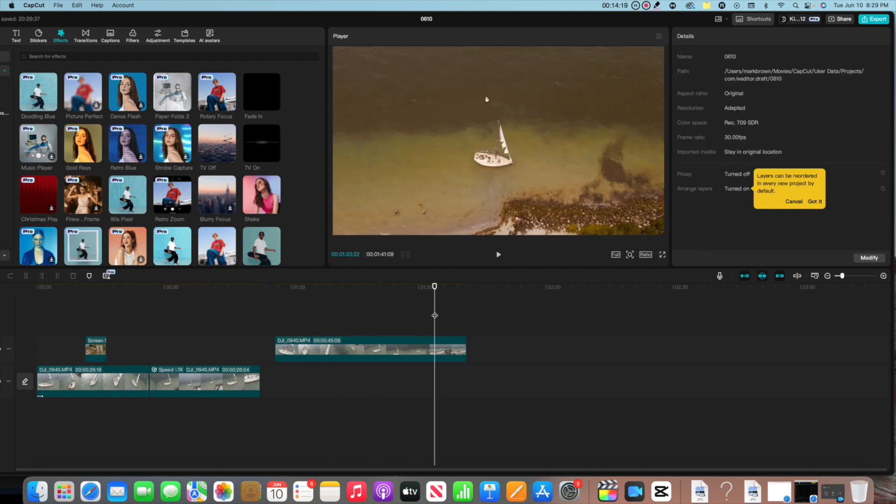
pyautogui.click(449, 309)
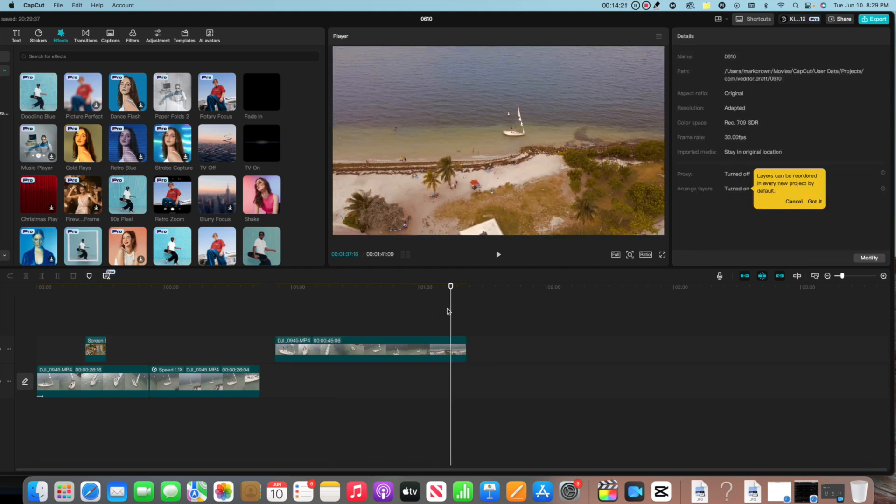
pyautogui.click(291, 318)
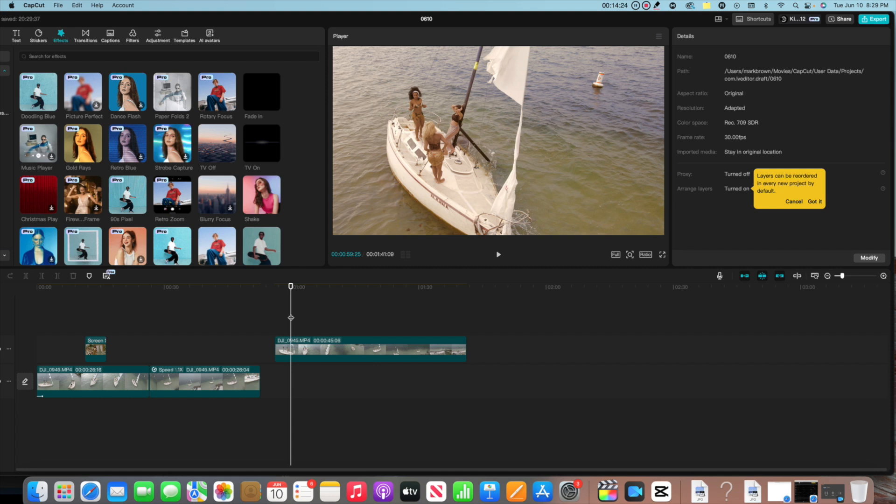
pyautogui.click(357, 310)
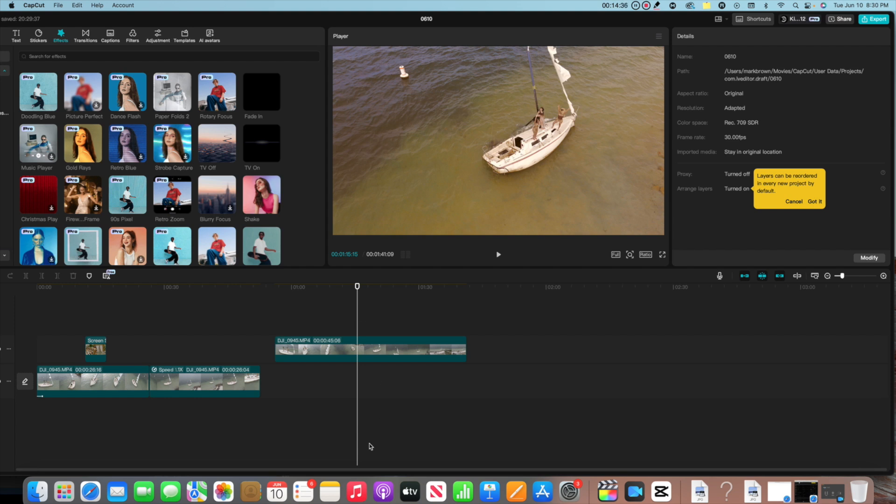
pyautogui.click(377, 322)
# Enable Color correction on the upper-track drone clip at intensity 42 and lower its Color match intensity to 47
pyautogui.click(371, 347)
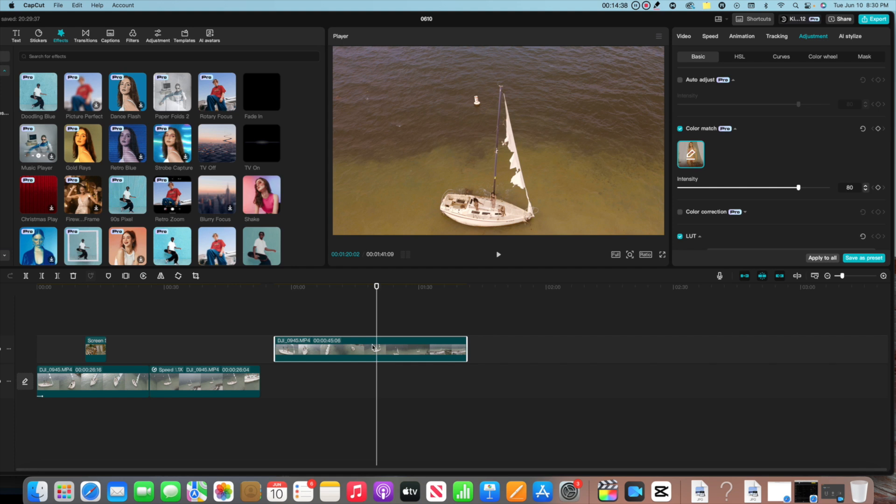
pyautogui.click(681, 213)
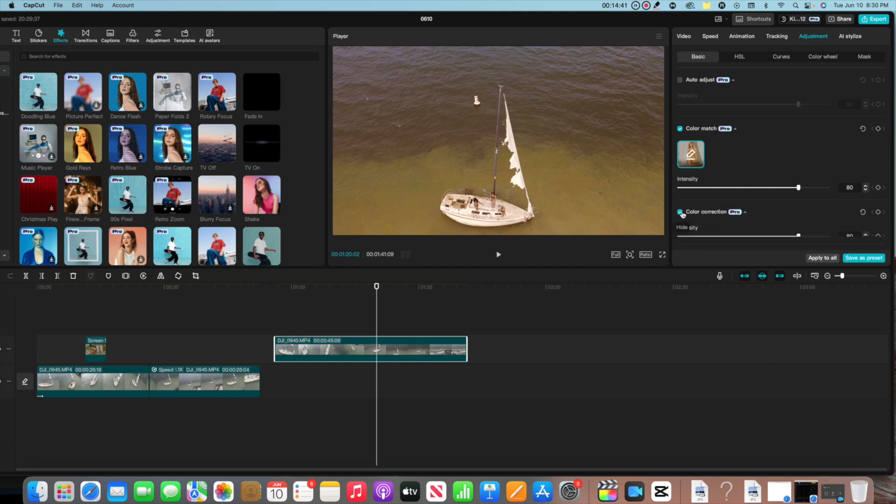
pyautogui.scroll(-3, 747, 196)
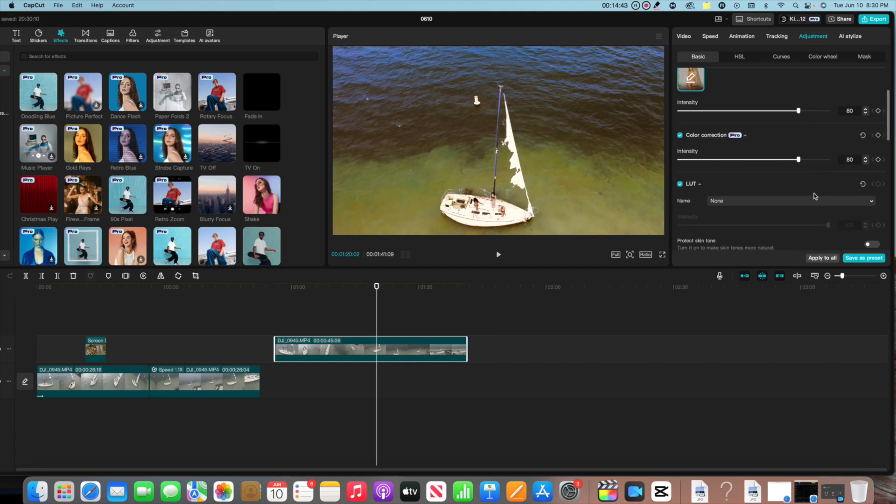
pyautogui.moveTo(797, 160); pyautogui.dragTo(734, 163)
pyautogui.moveTo(745, 161); pyautogui.dragTo(735, 162)
pyautogui.moveTo(799, 111); pyautogui.dragTo(749, 111)
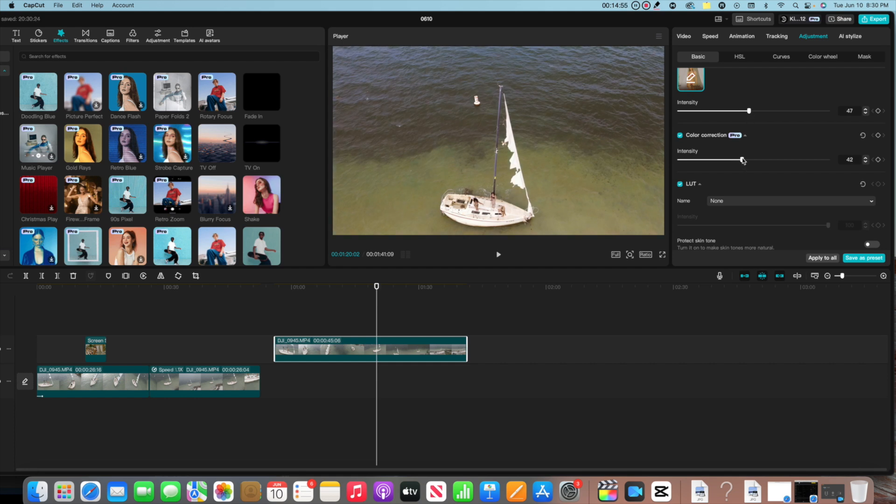
# Darken the upper-track clip's Shadows color wheel to -0.04 in all channels and set the primary wheel intensity to 71
pyautogui.click(824, 57)
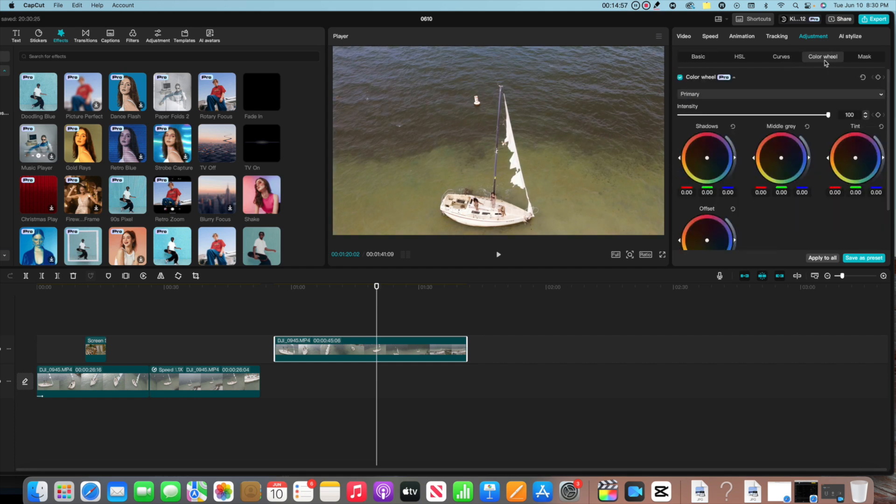
pyautogui.moveTo(731, 159)
pyautogui.mouseDown()
pyautogui.moveTo(731, 170)
pyautogui.moveTo(734, 160)
pyautogui.mouseUp()
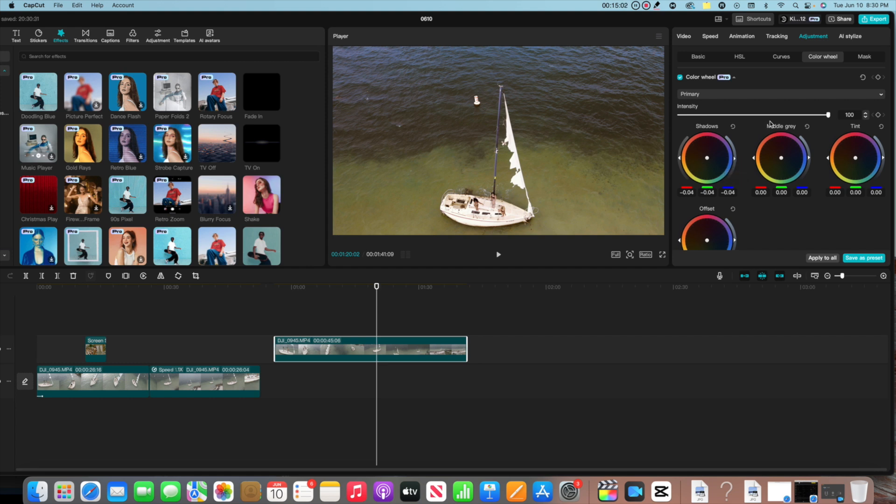
pyautogui.moveTo(829, 114); pyautogui.dragTo(784, 115)
pyautogui.scroll(-1, 753, 157)
pyautogui.scroll(-3, 752, 158)
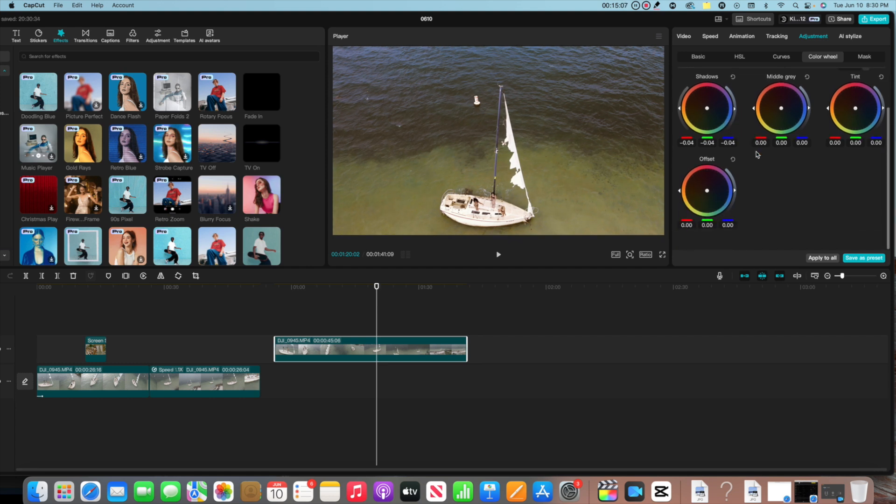
pyautogui.scroll(4, 756, 155)
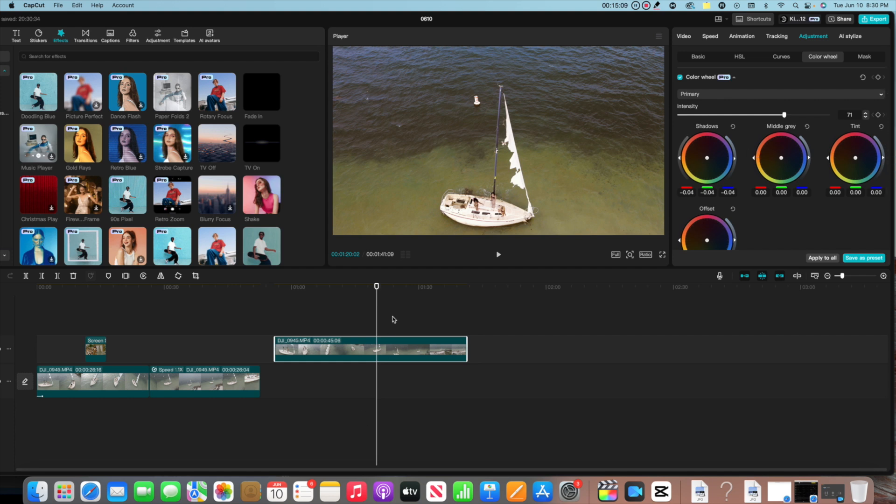
# Review the upper-track clip's Retouch, Speed and Animation settings
pyautogui.click(684, 36)
pyautogui.click(711, 37)
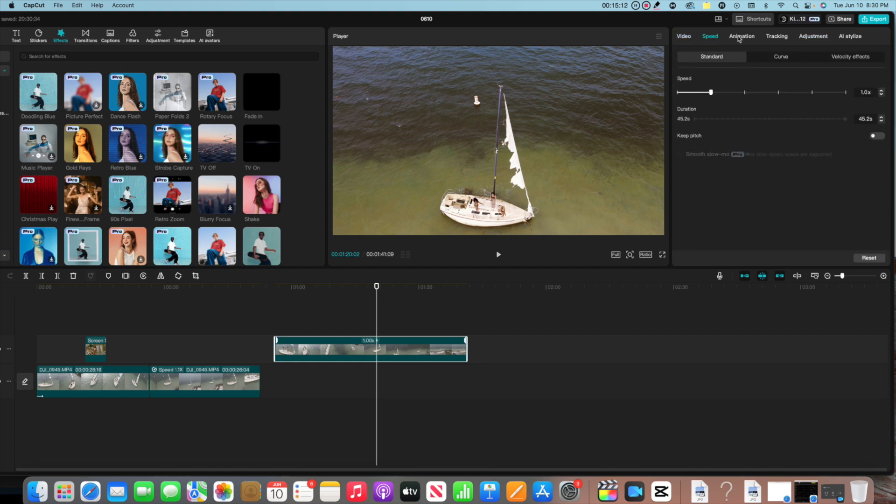
pyautogui.click(741, 37)
pyautogui.click(687, 39)
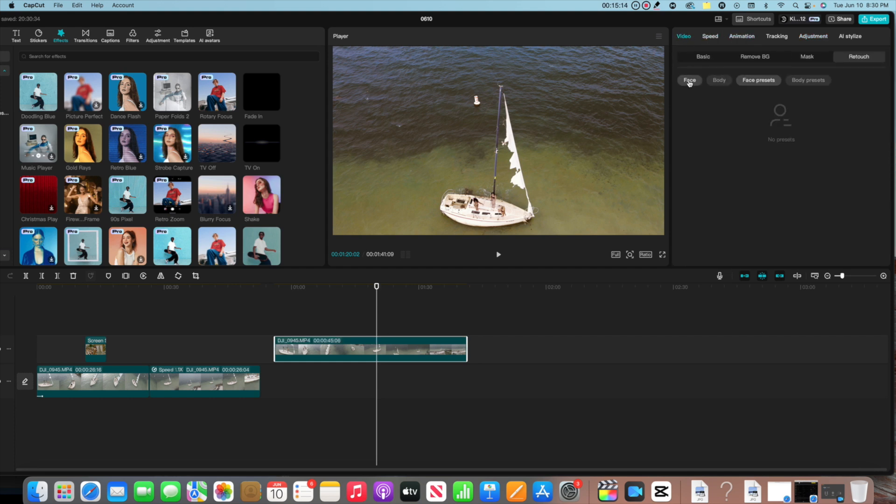
pyautogui.click(709, 37)
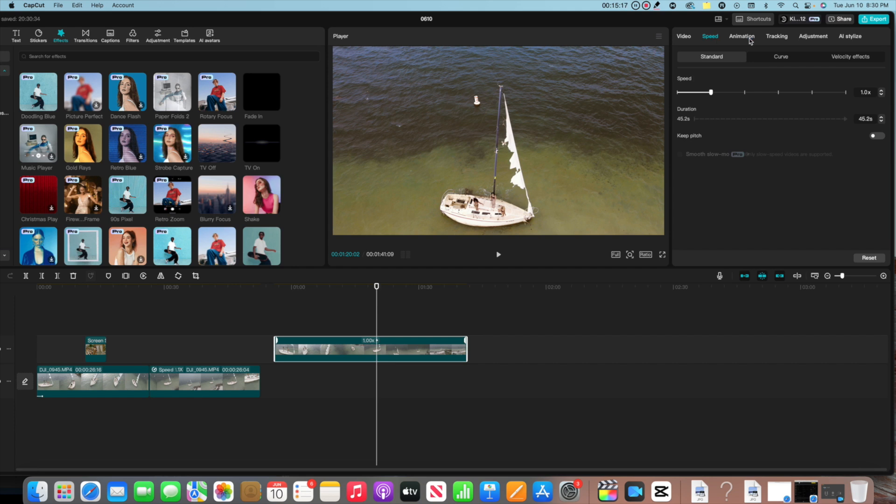
# Try to apply the Flash velocity effect to the whole upper-track drone clip
pyautogui.click(848, 58)
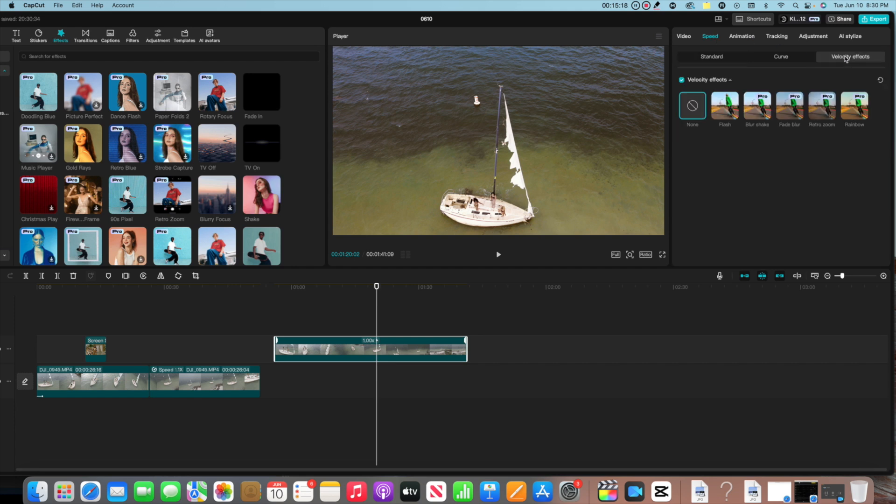
pyautogui.click(726, 109)
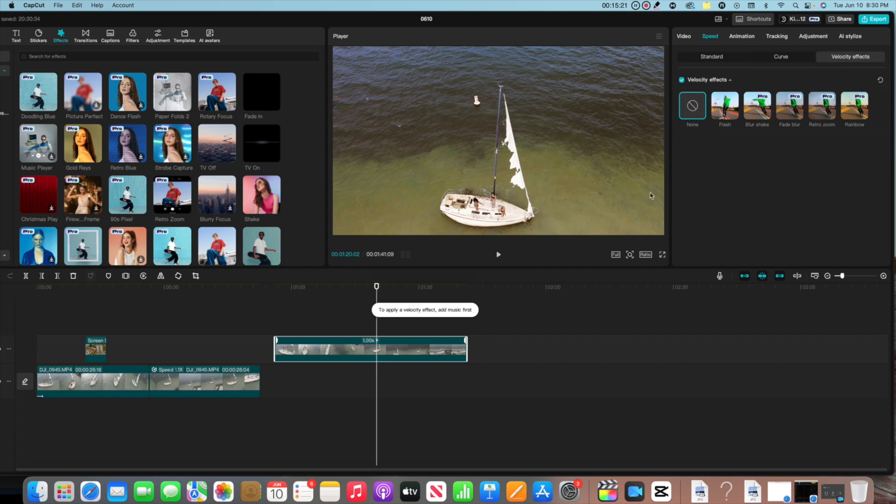
# Split the upper-track drone clip at two points in its first half to isolate a short middle segment
pyautogui.click(347, 351)
pyautogui.click(317, 347)
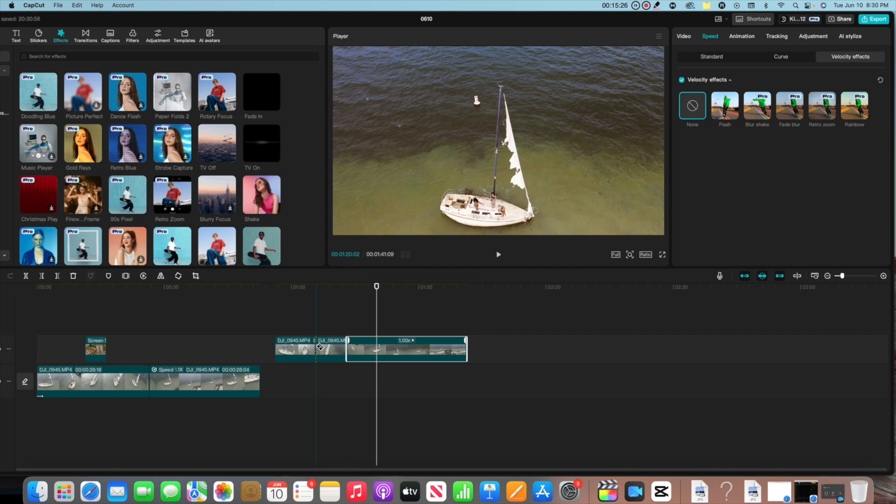
# Try to apply the Flash velocity effect to the short middle segment of the upper-track drone clip
pyautogui.click(330, 352)
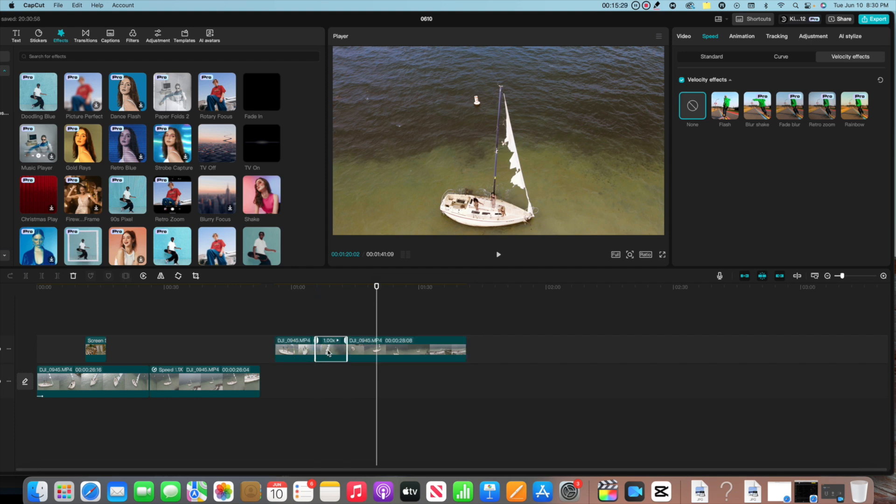
pyautogui.click(731, 107)
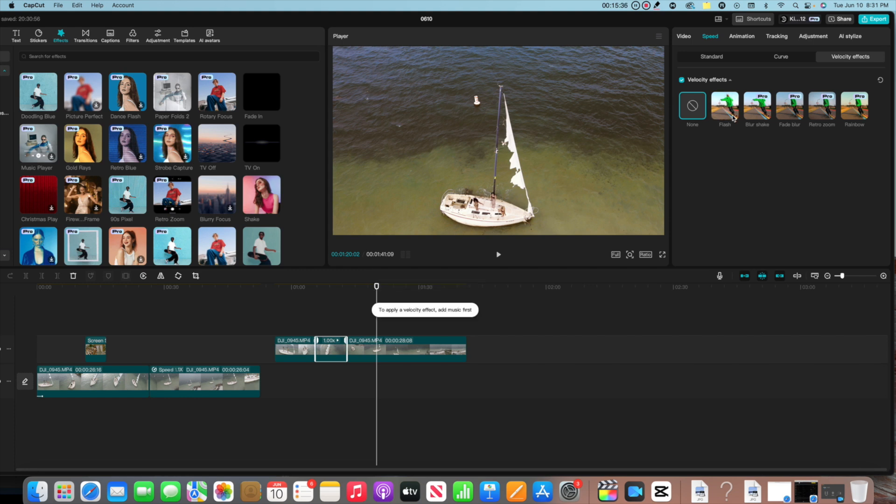
pyautogui.click(733, 118)
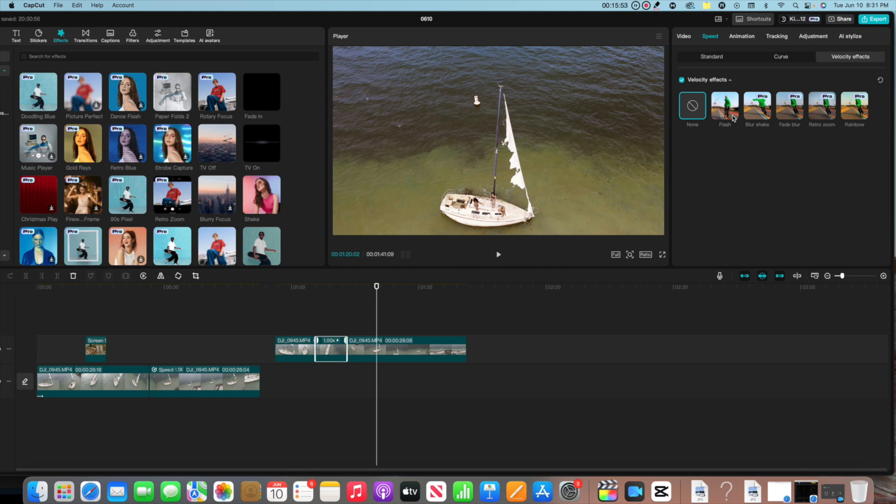
# Review the middle segment's Animation and Adjustment options and enable Motion tracking on it
pyautogui.click(736, 38)
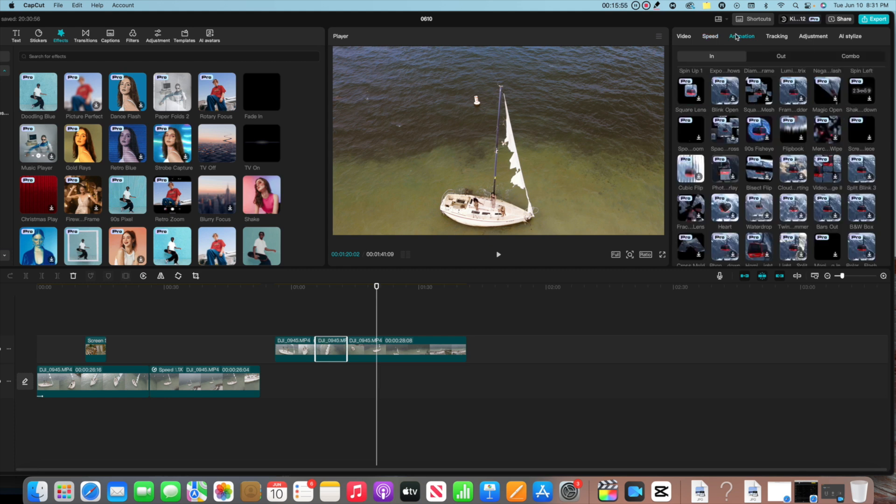
pyautogui.click(781, 37)
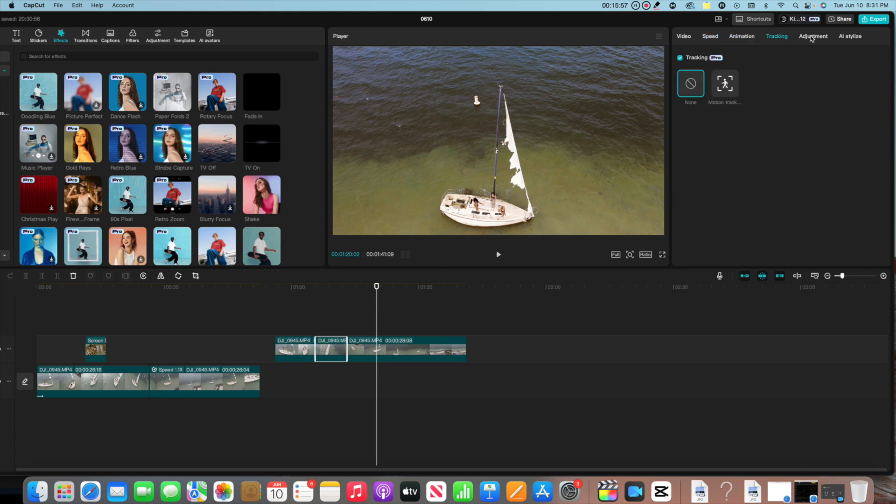
pyautogui.click(812, 37)
pyautogui.click(778, 36)
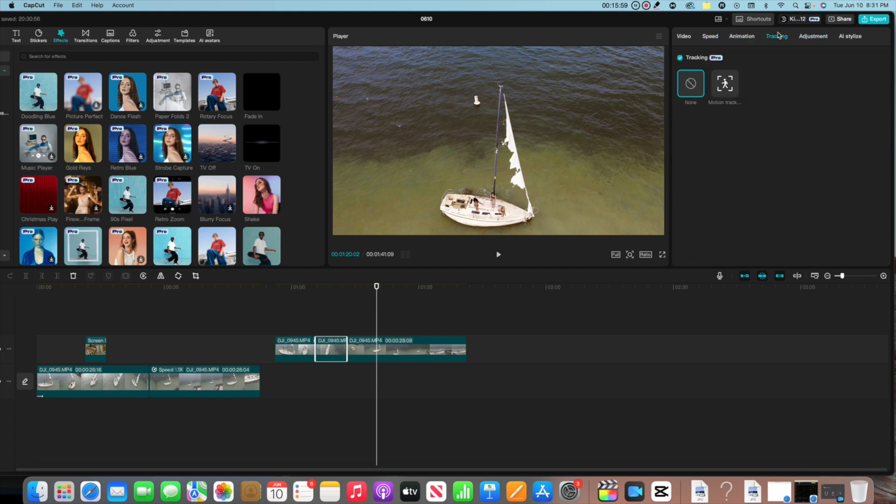
pyautogui.click(725, 85)
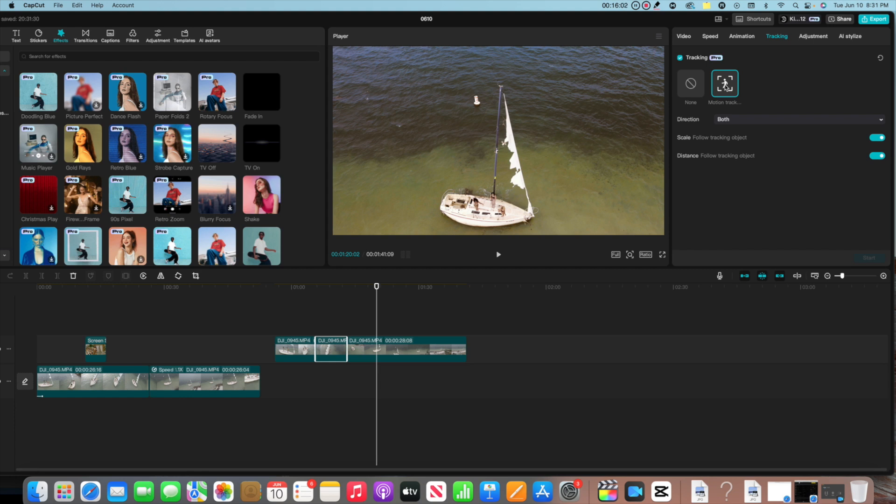
# Preview the main-track footage while moving the playhead back toward the start of the timeline
pyautogui.click(174, 323)
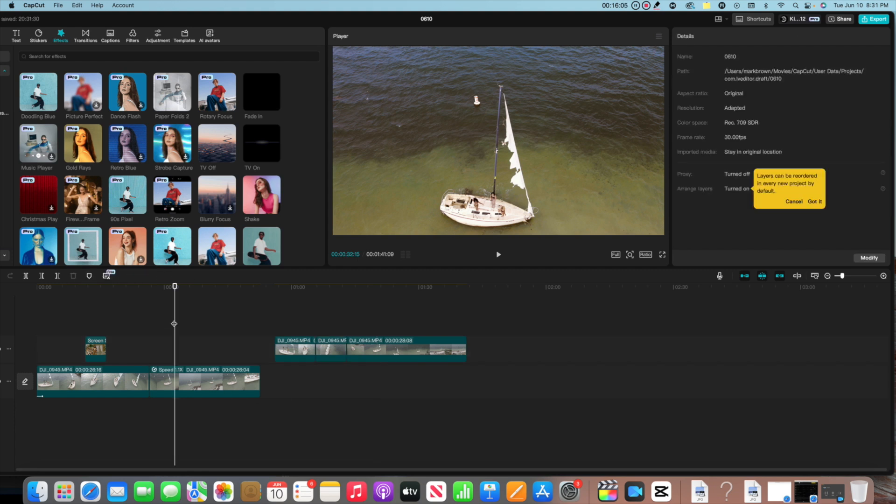
pyautogui.click(59, 317)
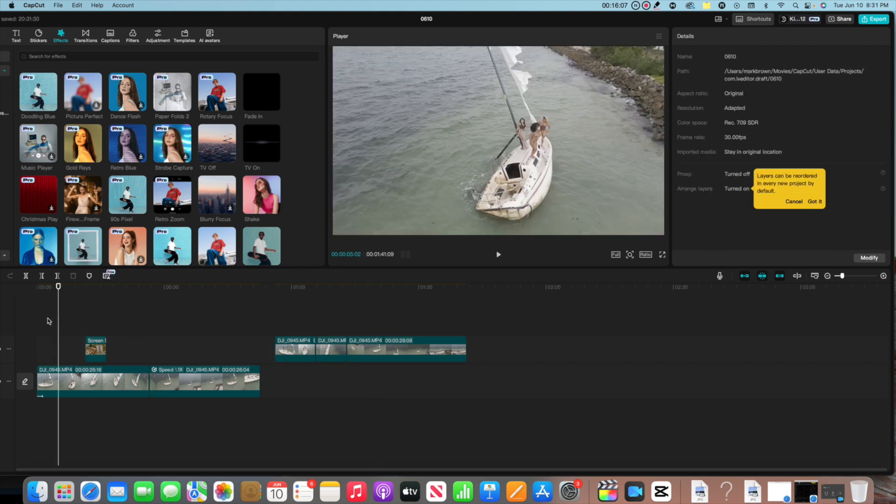
pyautogui.click(45, 325)
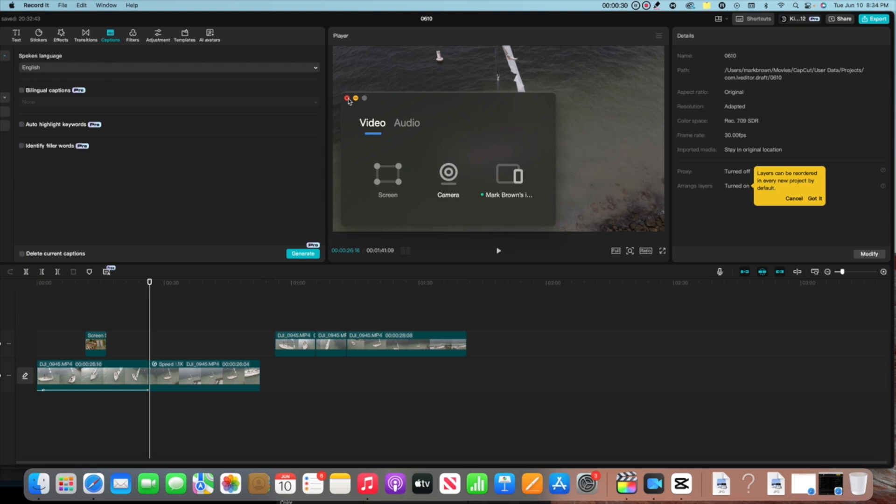
# Dismiss the recorder window, shift the editor window until its left side is fully visible, and place the playhead at 00:00:21:12
pyautogui.click(347, 98)
pyautogui.moveTo(87, 21); pyautogui.dragTo(130, 18)
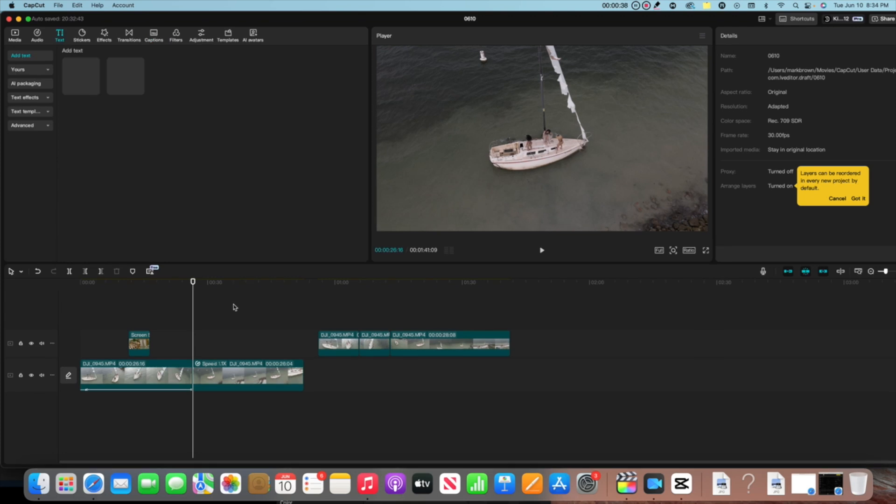
pyautogui.click(171, 309)
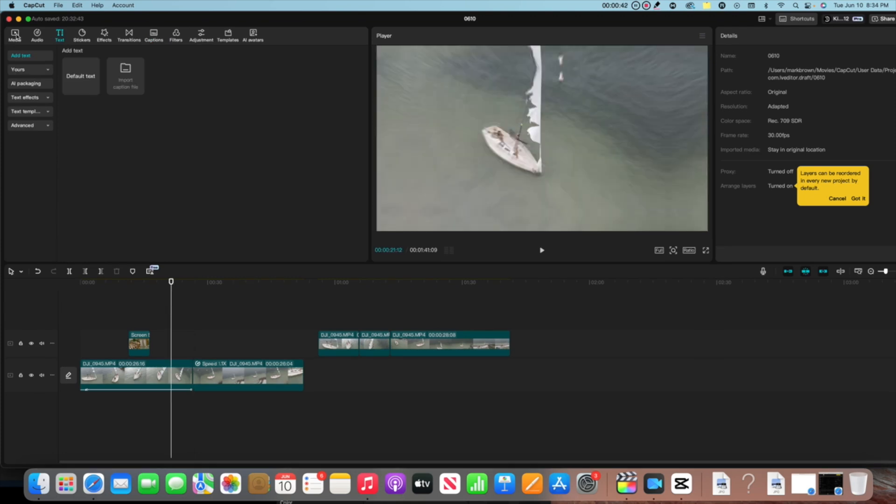
# Look over the imported media, the Beats songs and the music categories in the audio library
pyautogui.click(16, 34)
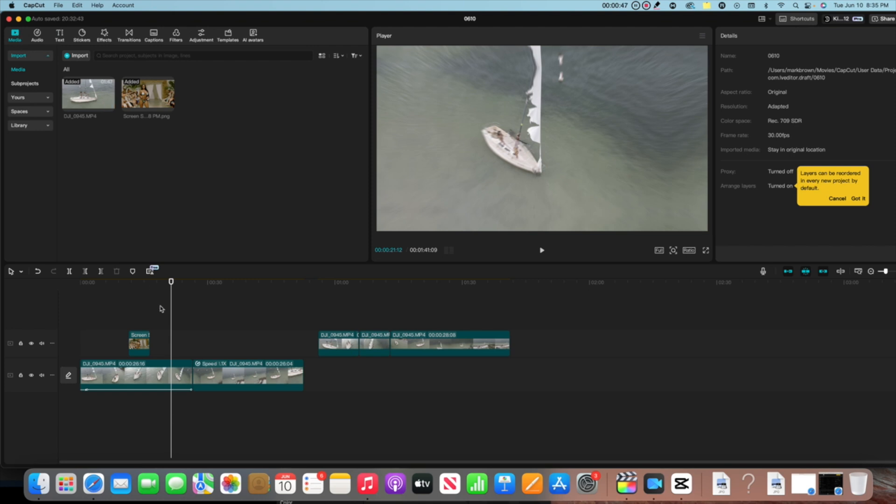
pyautogui.click(38, 35)
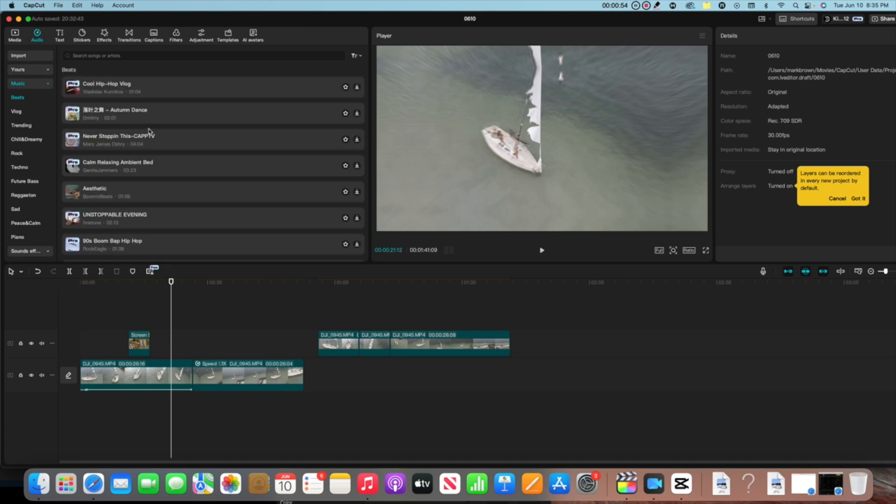
pyautogui.scroll(-5, 150, 133)
pyautogui.scroll(-5, 150, 132)
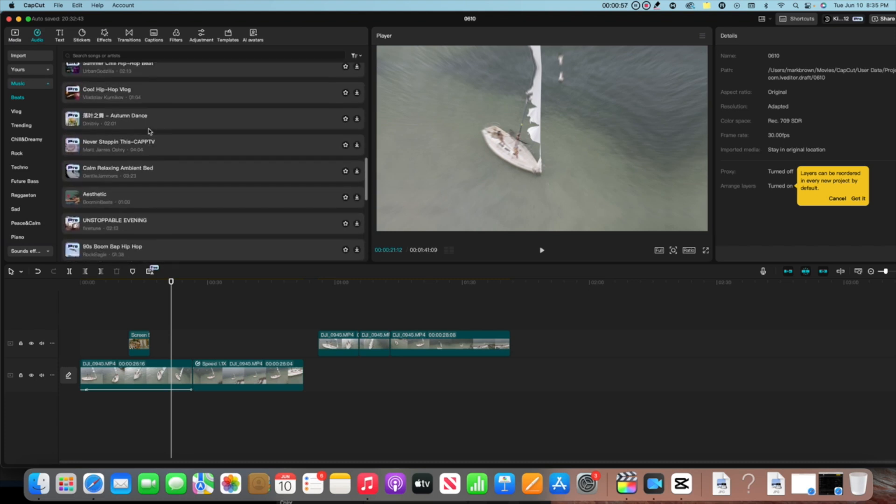
pyautogui.scroll(-3, 150, 132)
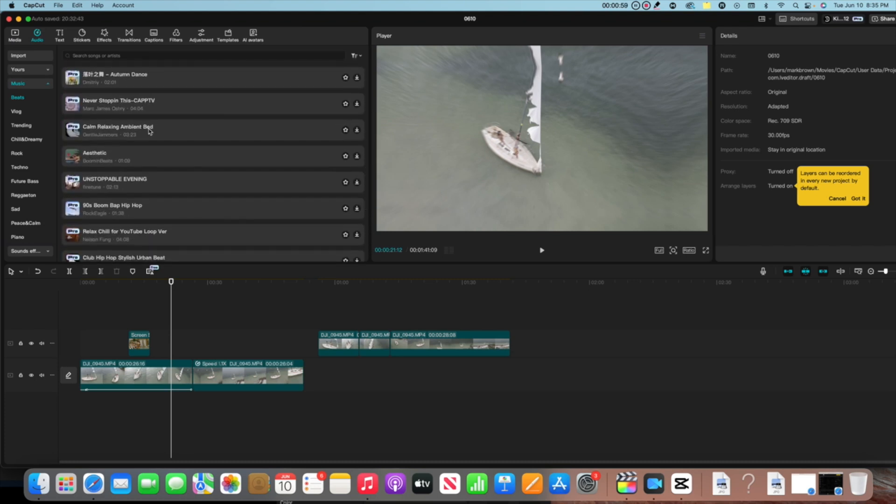
pyautogui.scroll(-5, 149, 132)
pyautogui.scroll(-10, 30, 140)
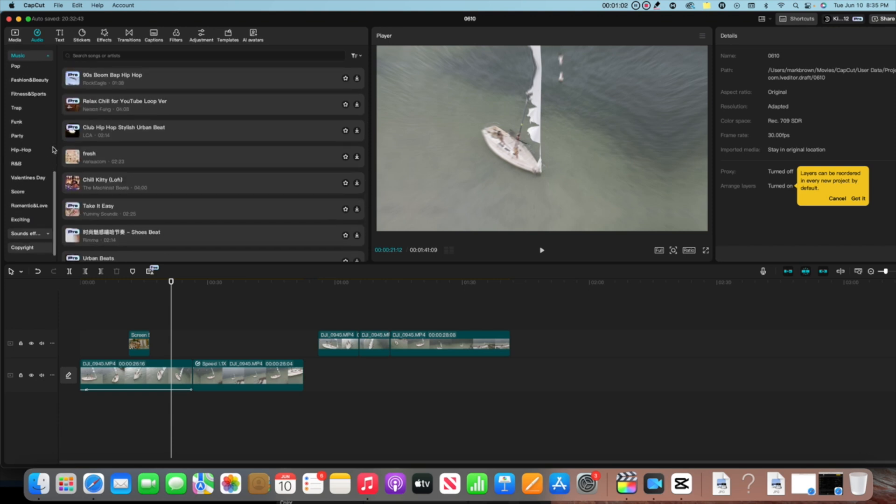
# Preview the Hip-Hop song Bring It Back at a raised system volume and look through the other Hip-Hop tracks
pyautogui.click(32, 150)
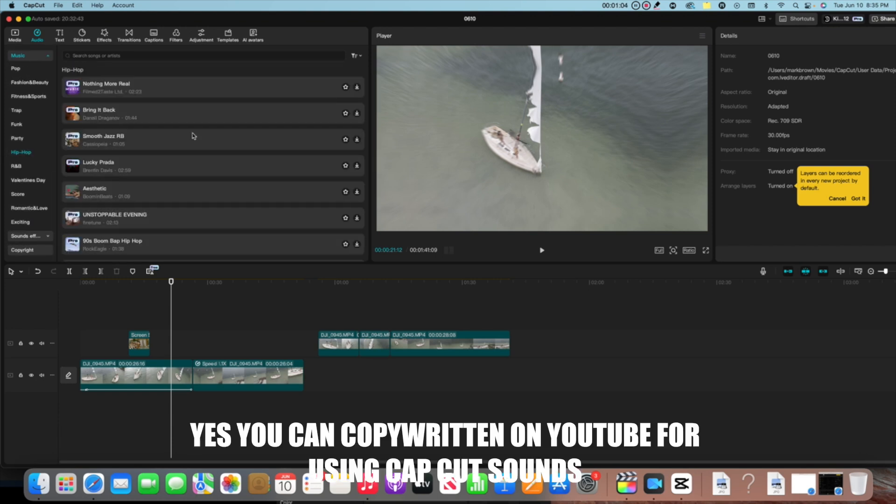
pyautogui.click(279, 111)
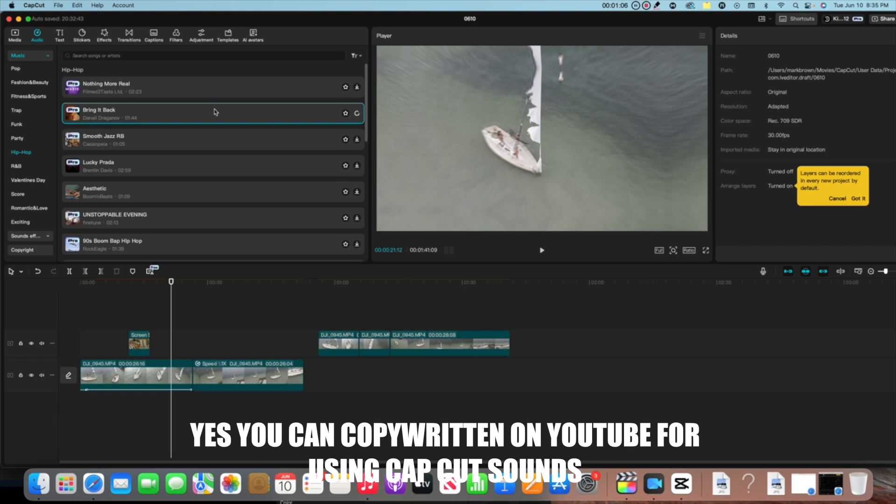
pyautogui.press('XF86AudioRaiseVolume')
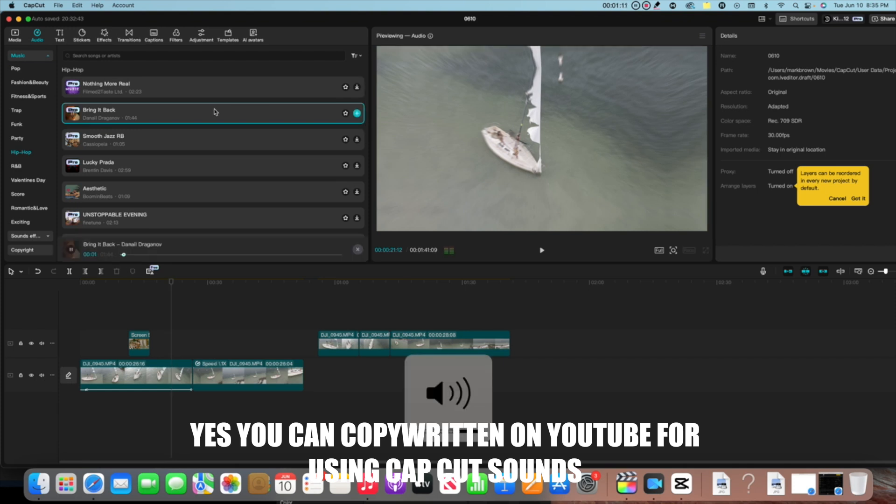
pyautogui.press('XF86AudioRaiseVolume')
pyautogui.click(226, 67)
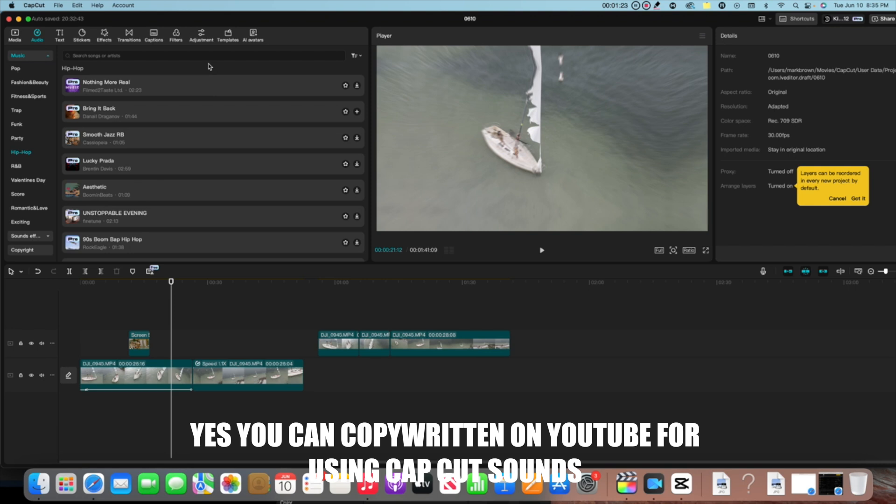
pyautogui.scroll(-20, 210, 67)
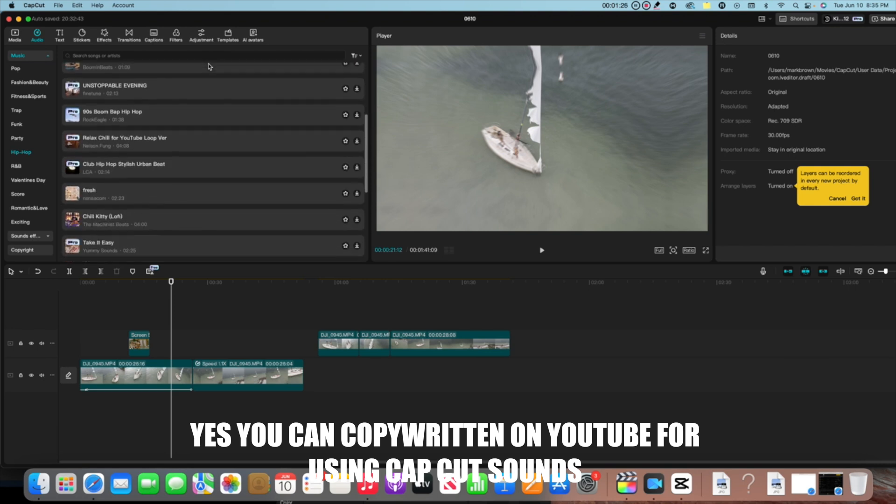
# Add a Default text clip at 00:00:21:12 and extend its end to just past the one-minute mark
pyautogui.click(60, 34)
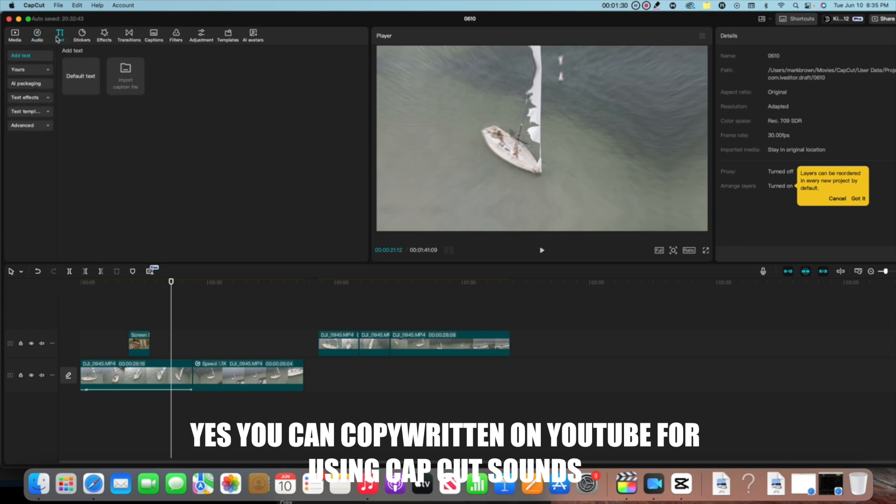
pyautogui.moveTo(93, 91)
pyautogui.click(93, 89)
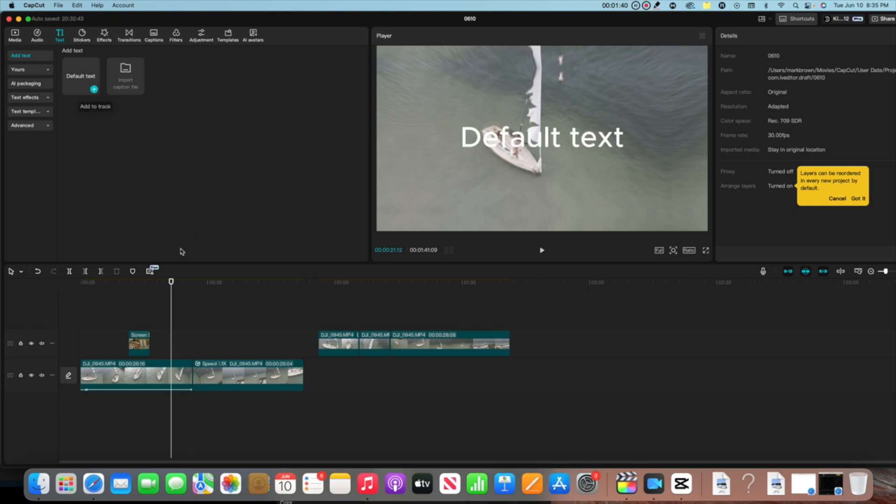
pyautogui.click(94, 89)
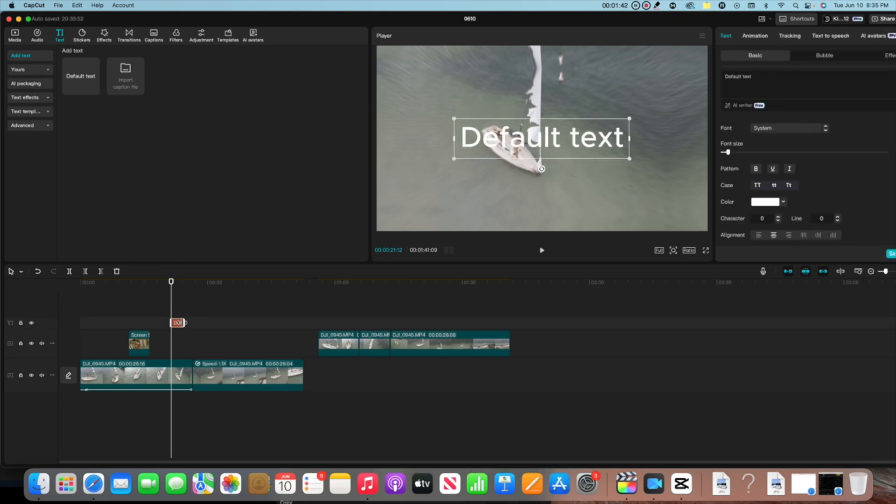
pyautogui.moveTo(185, 323); pyautogui.dragTo(341, 323)
pyautogui.click(240, 299)
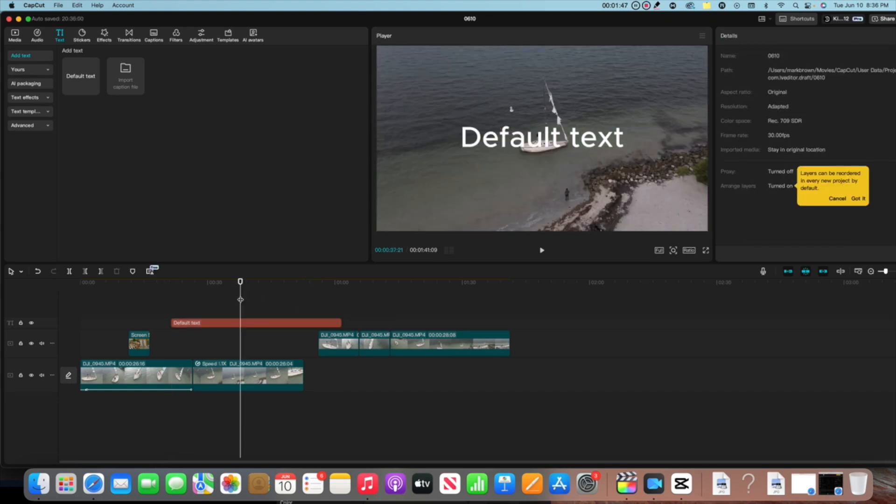
# Browse the font list for the Default text clip and set its font to Dilan Script
pyautogui.click(244, 323)
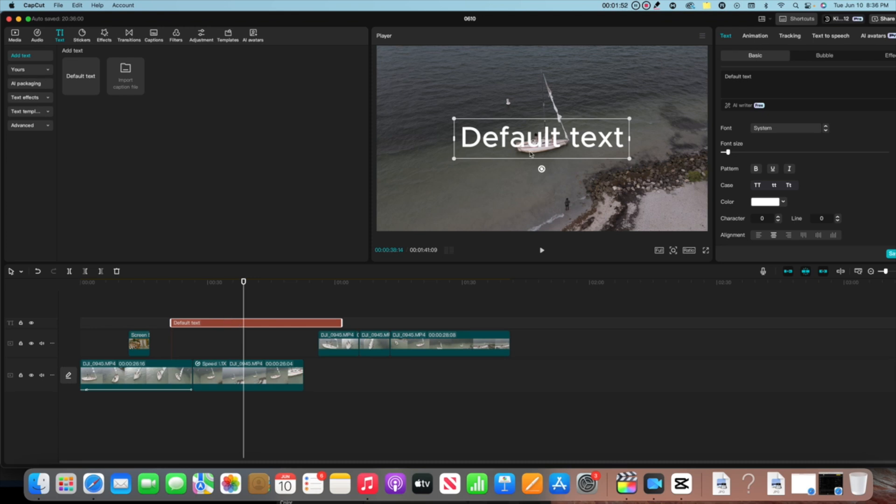
pyautogui.click(779, 131)
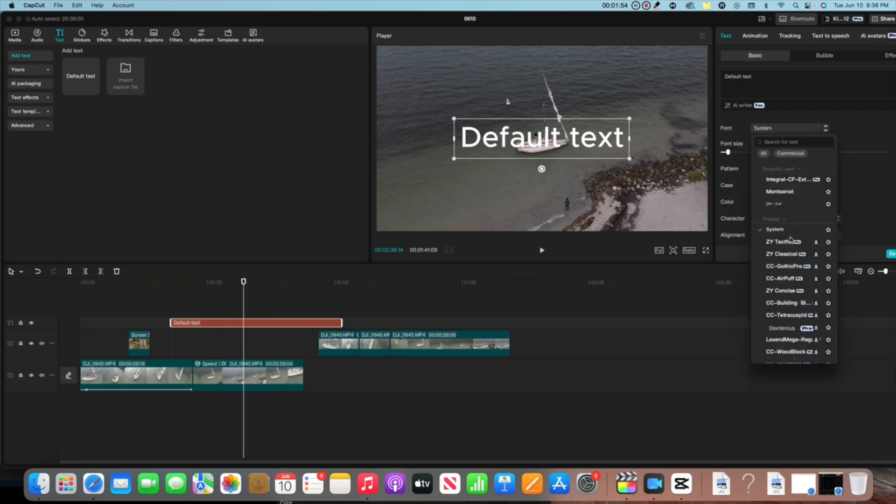
pyautogui.scroll(-5, 788, 241)
pyautogui.scroll(-15, 789, 241)
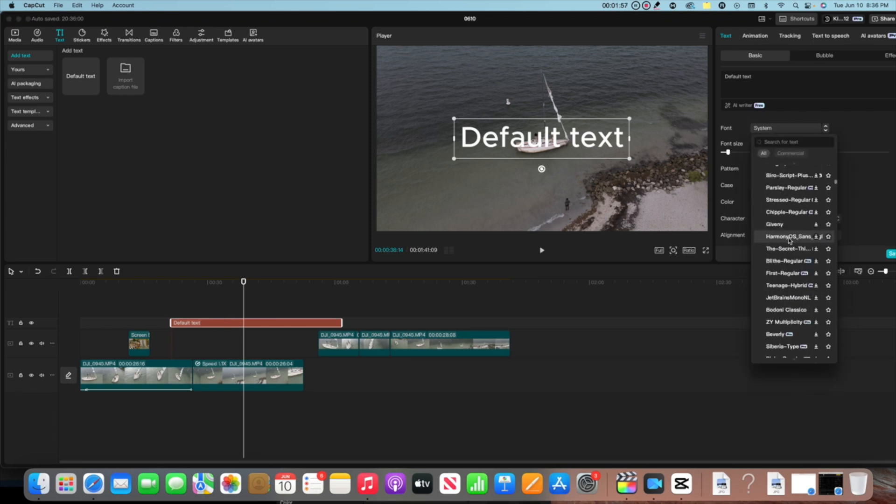
pyautogui.scroll(-10, 790, 240)
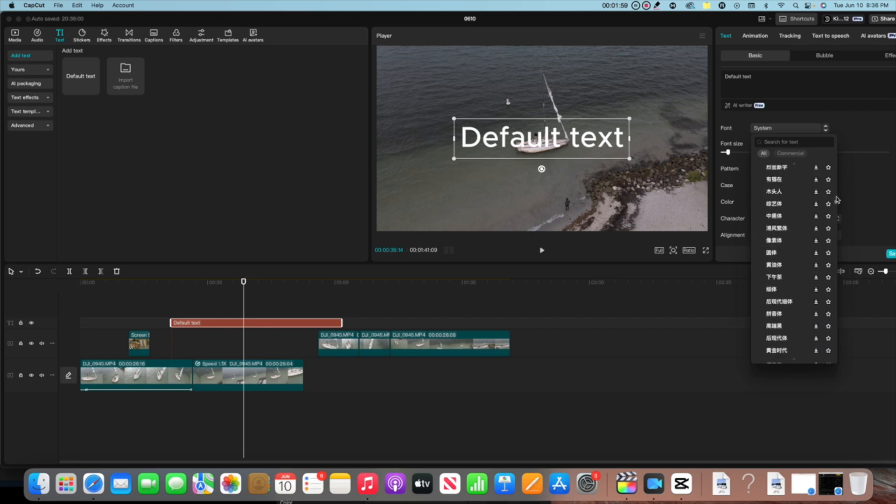
pyautogui.scroll(-10, 792, 224)
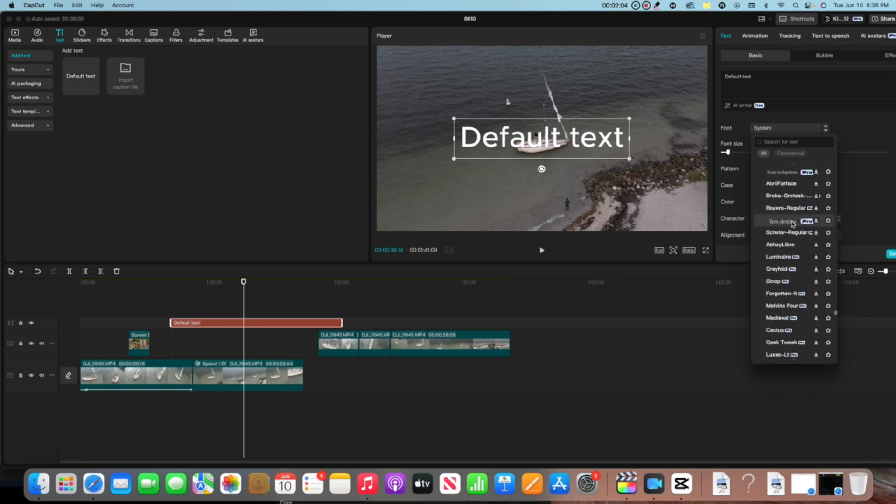
pyautogui.scroll(-15, 792, 224)
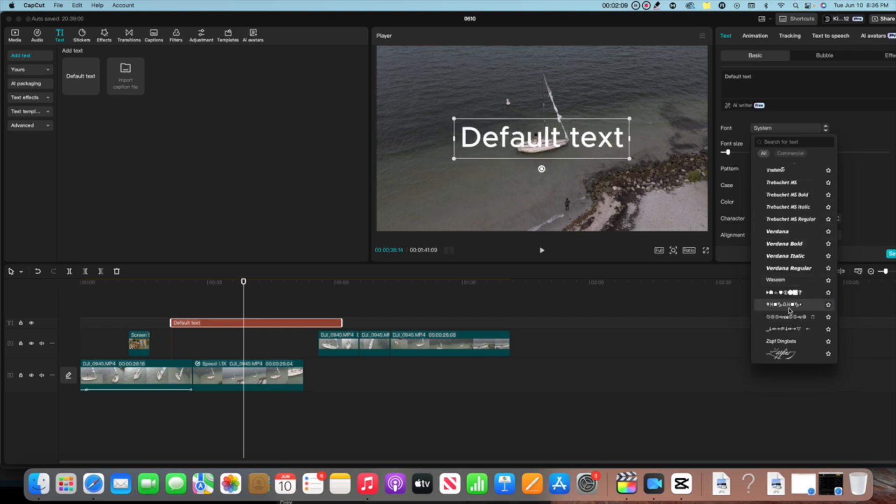
pyautogui.scroll(15, 796, 280)
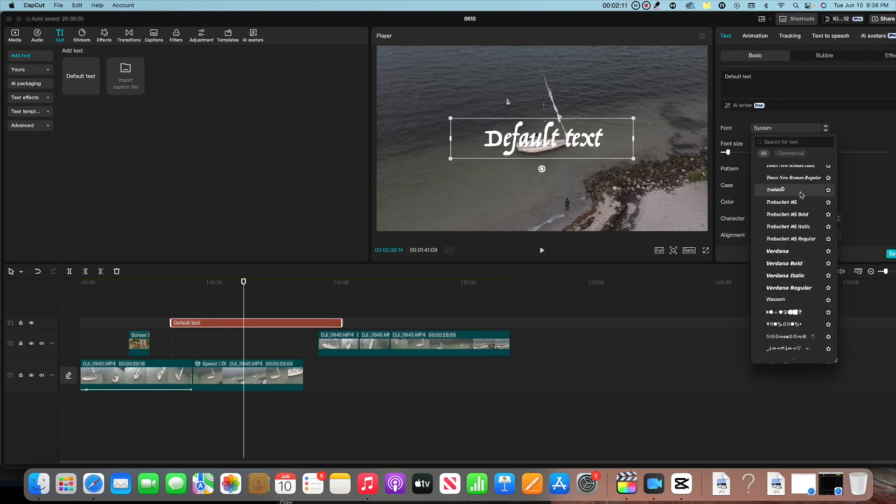
pyautogui.scroll(15, 801, 191)
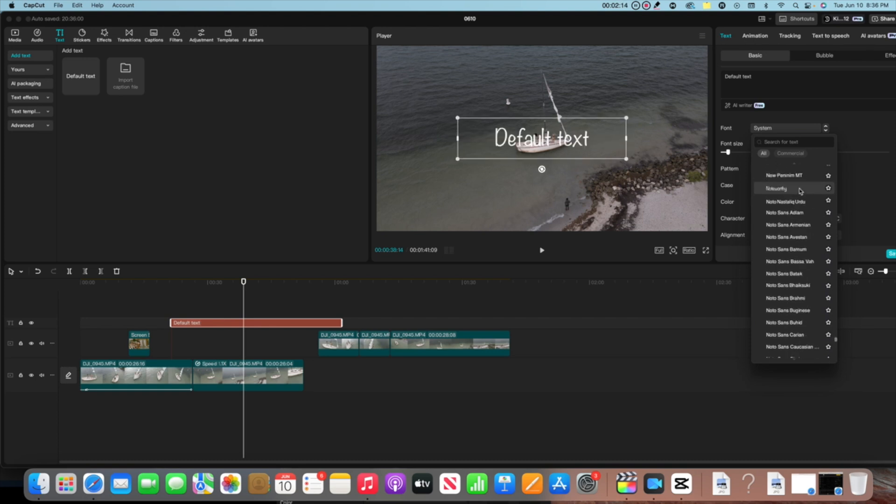
pyautogui.scroll(15, 801, 191)
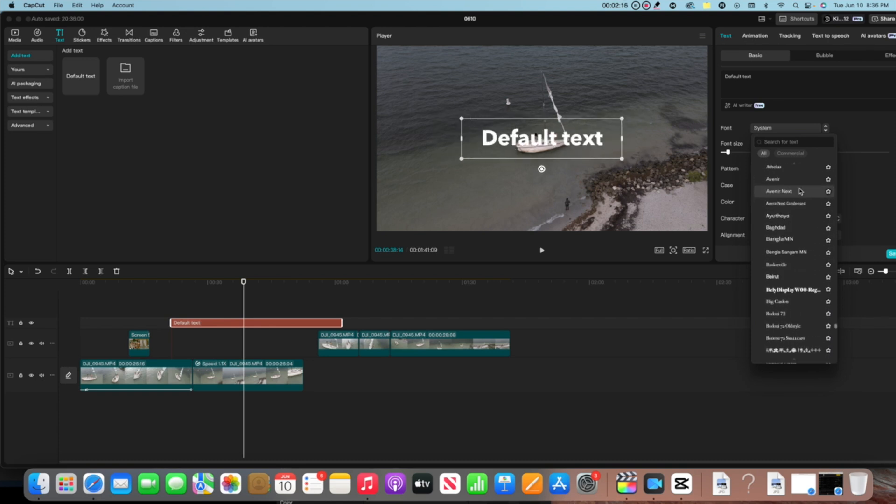
pyautogui.scroll(5, 800, 191)
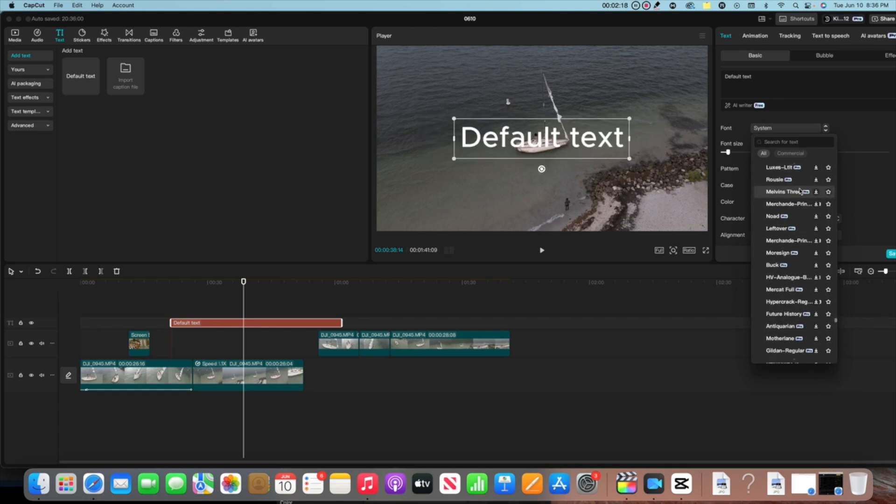
pyautogui.scroll(5, 801, 191)
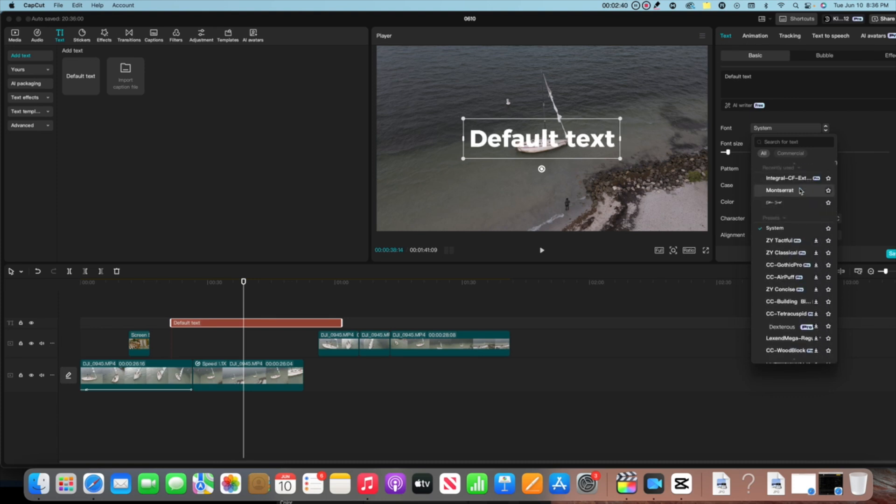
pyautogui.click(792, 203)
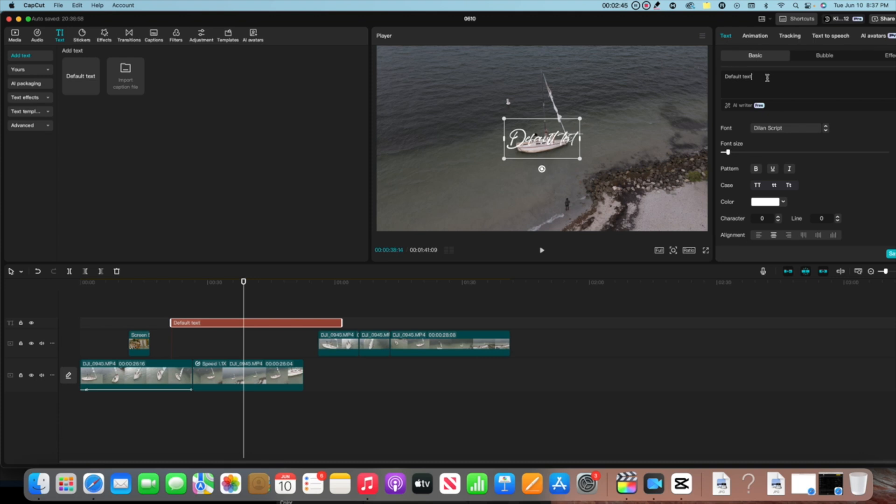
# Replace the wording of the text clip with "Miami"
pyautogui.press('BackSpace')
pyautogui.press('BackSpace')
pyautogui.press('BackSpace')
pyautogui.press('BackSpace')
pyautogui.press('BackSpace')
pyautogui.press('BackSpace')
pyautogui.press('BackSpace')
pyautogui.press('BackSpace')
pyautogui.press('BackSpace')
pyautogui.press('BackSpace')
pyautogui.press('BackSpace')
pyautogui.press('BackSpace')
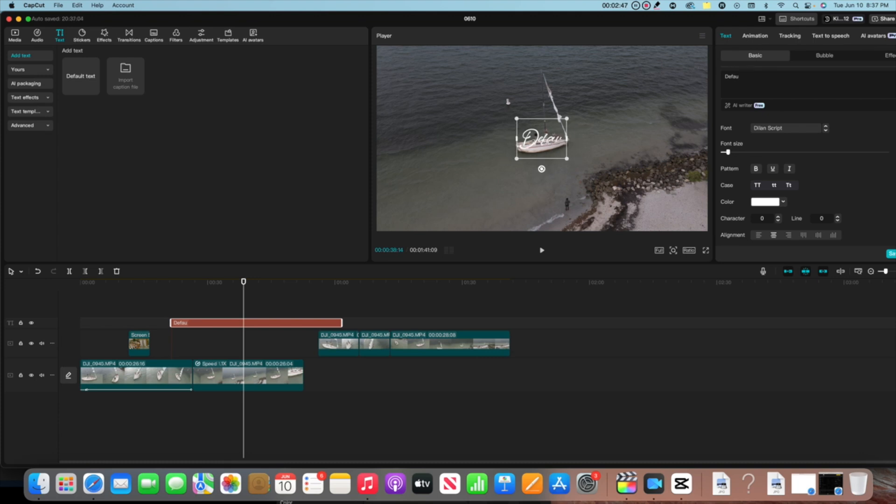
pyautogui.write('M')
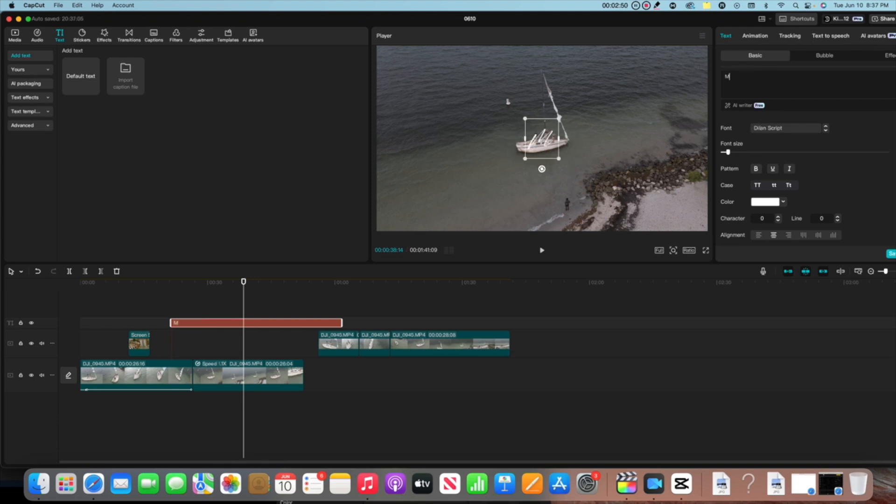
pyautogui.write('iami')
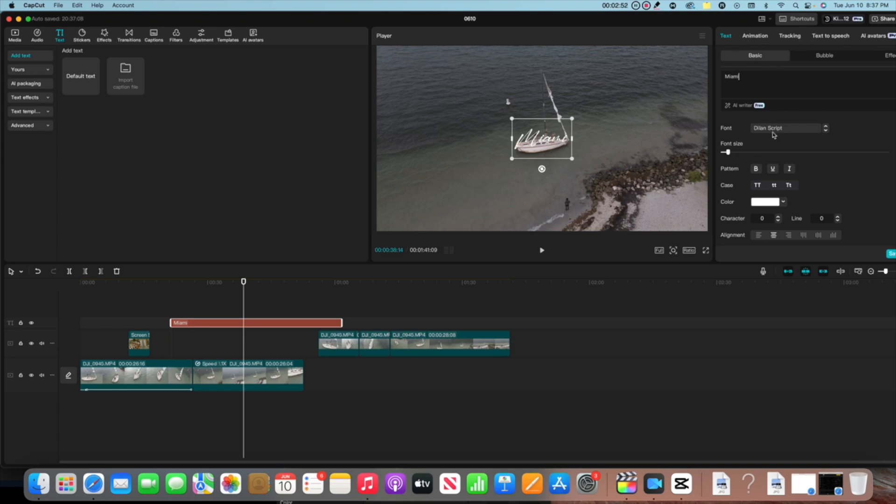
# Enlarge the Miami text to font size 67 and color it with the blue swatch
pyautogui.moveTo(729, 153); pyautogui.dragTo(755, 152)
pyautogui.click(784, 201)
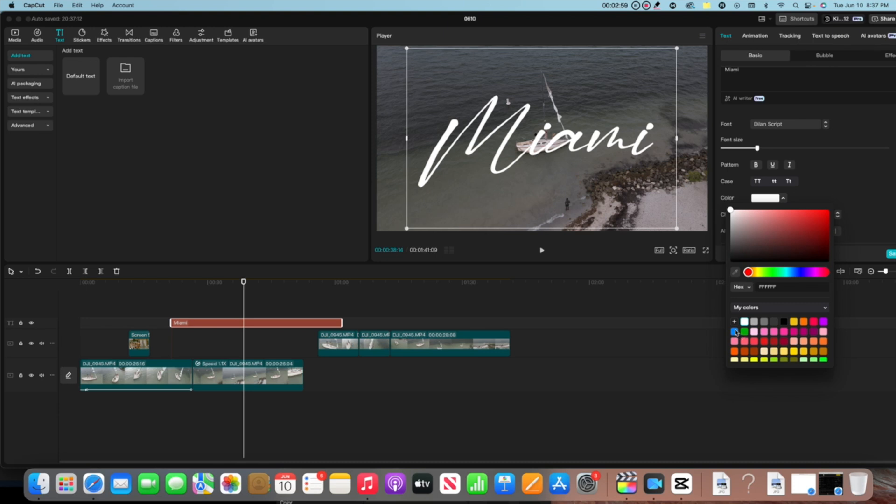
pyautogui.click(735, 331)
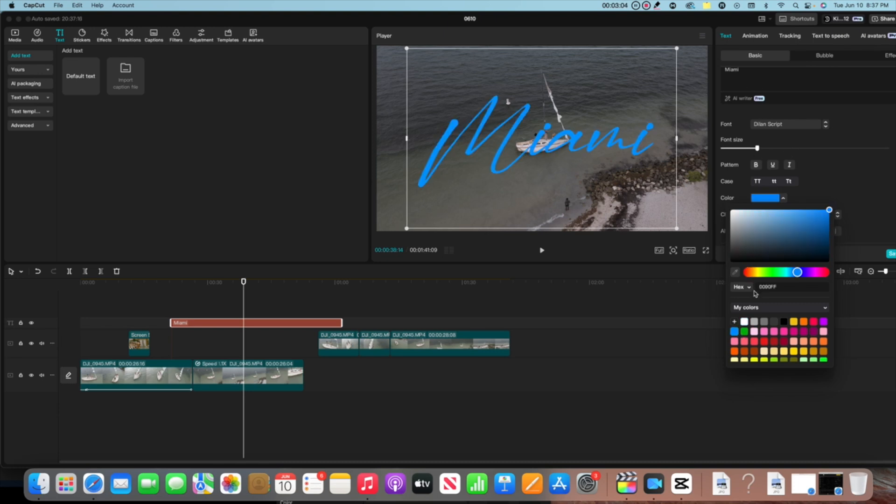
pyautogui.click(838, 166)
# Try the yellow glow, green glow and other preset styles on the Miami text, and apply the white style with an offset dark shadow
pyautogui.scroll(-3, 815, 192)
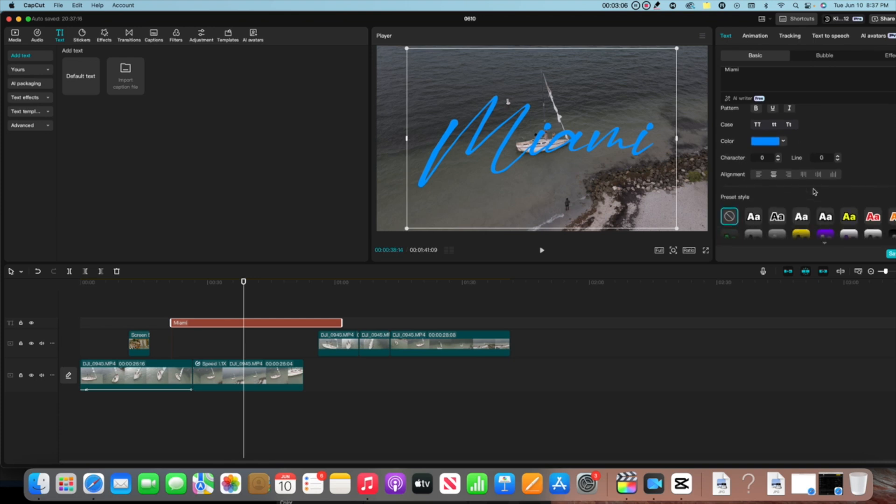
pyautogui.scroll(-3, 815, 192)
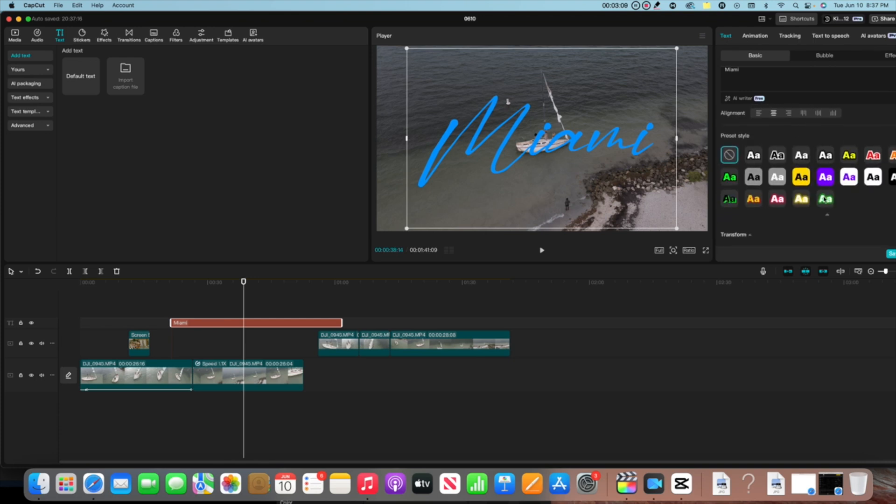
pyautogui.click(802, 199)
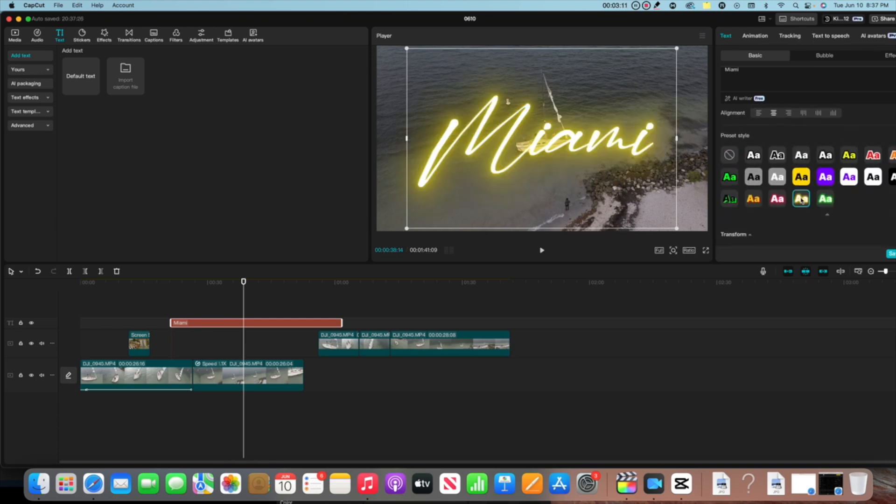
pyautogui.click(827, 200)
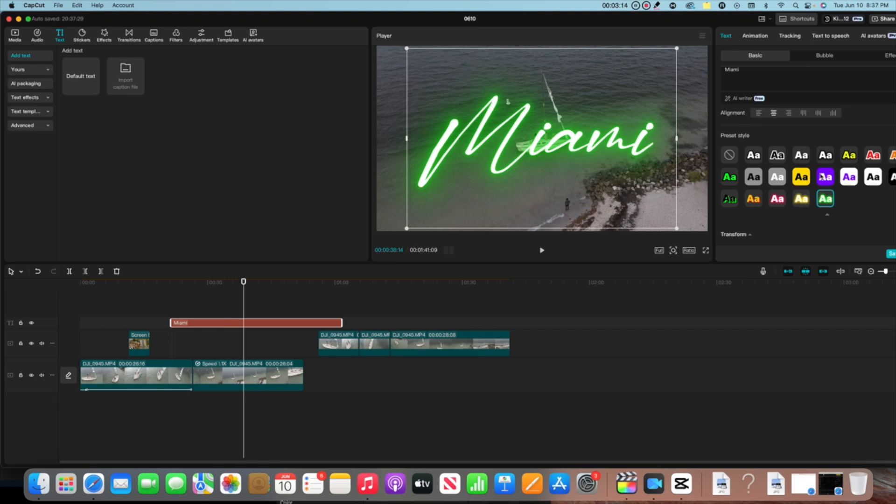
pyautogui.click(823, 177)
pyautogui.click(826, 154)
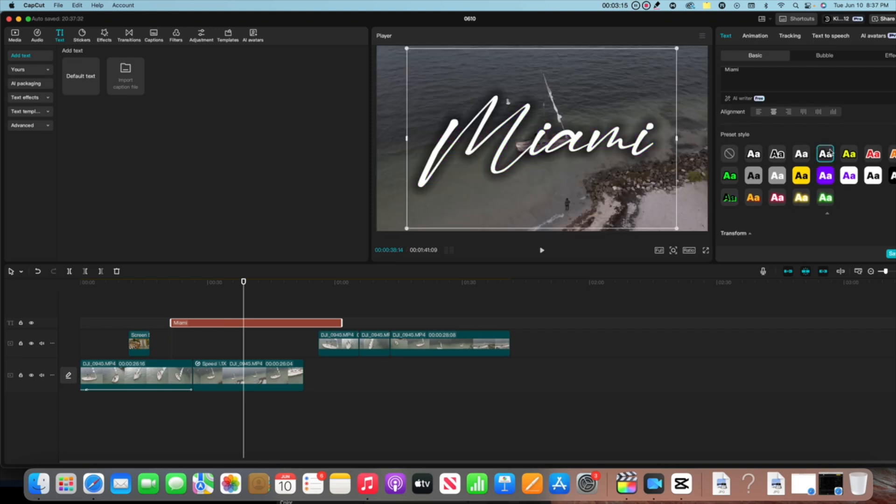
pyautogui.click(804, 155)
pyautogui.scroll(3, 792, 161)
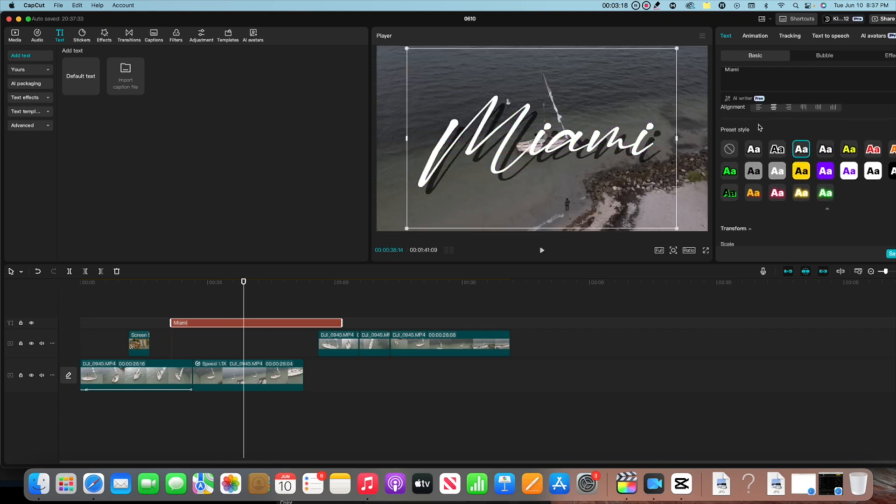
# Try blue and white as the Miami text's color, and settle on turquoise
pyautogui.click(783, 142)
pyautogui.moveTo(770, 169); pyautogui.dragTo(829, 156)
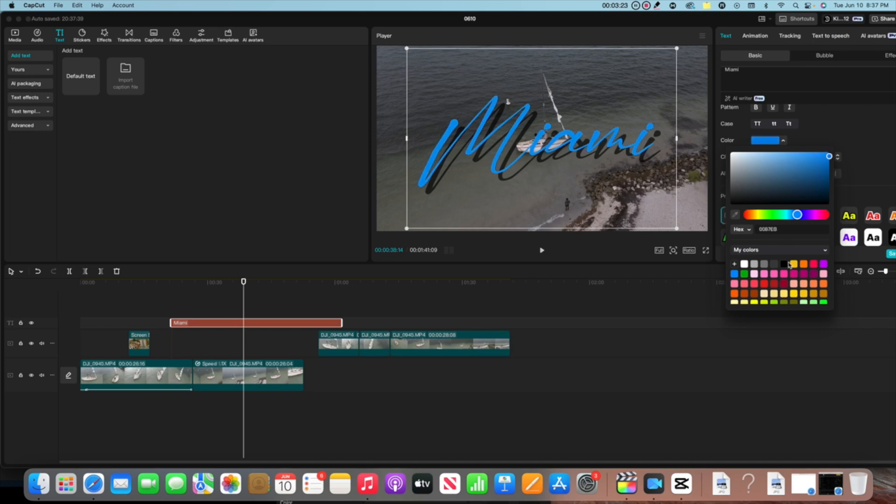
pyautogui.click(745, 264)
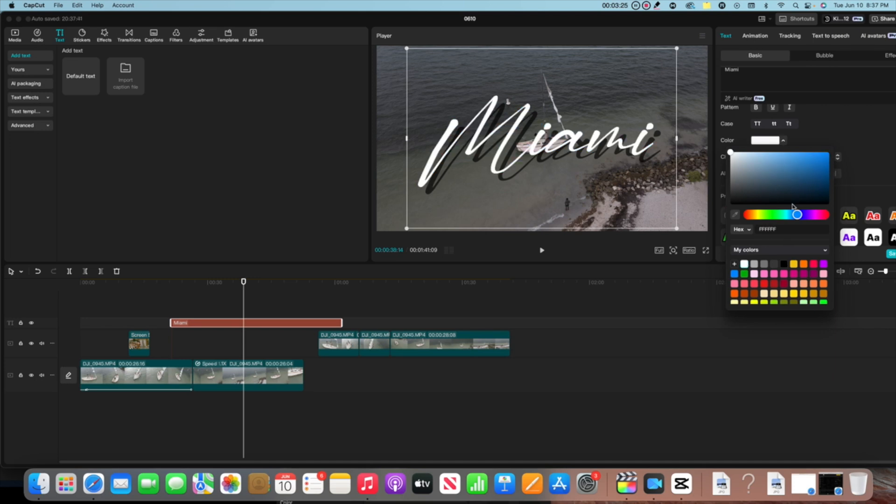
pyautogui.moveTo(793, 214); pyautogui.dragTo(821, 156)
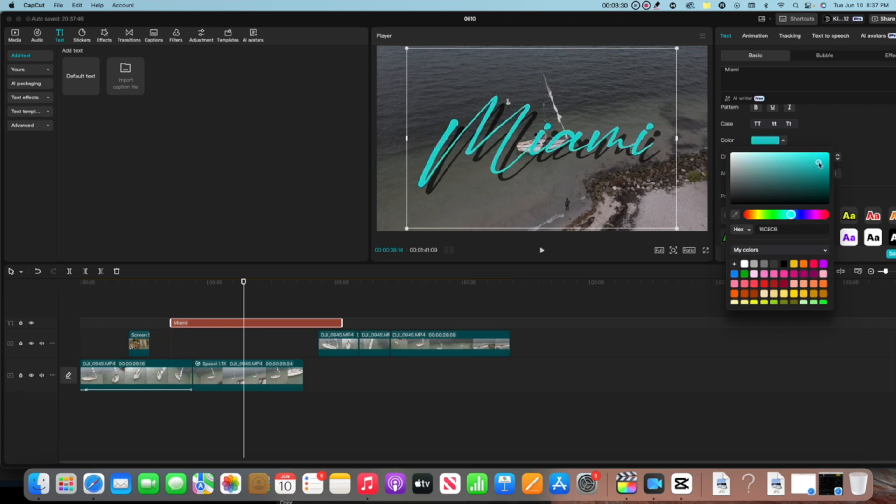
pyautogui.click(840, 135)
# Try a lower opacity on the Miami text and return it to 100%
pyautogui.scroll(-5, 762, 214)
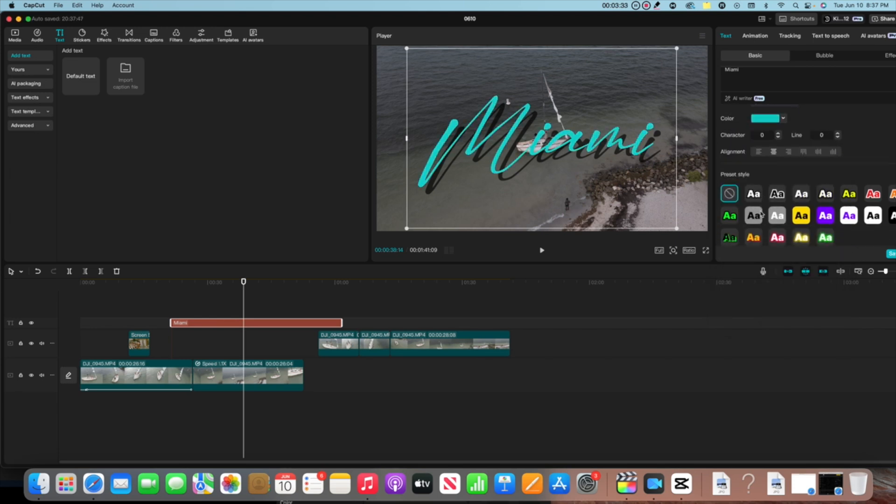
pyautogui.scroll(-5, 762, 214)
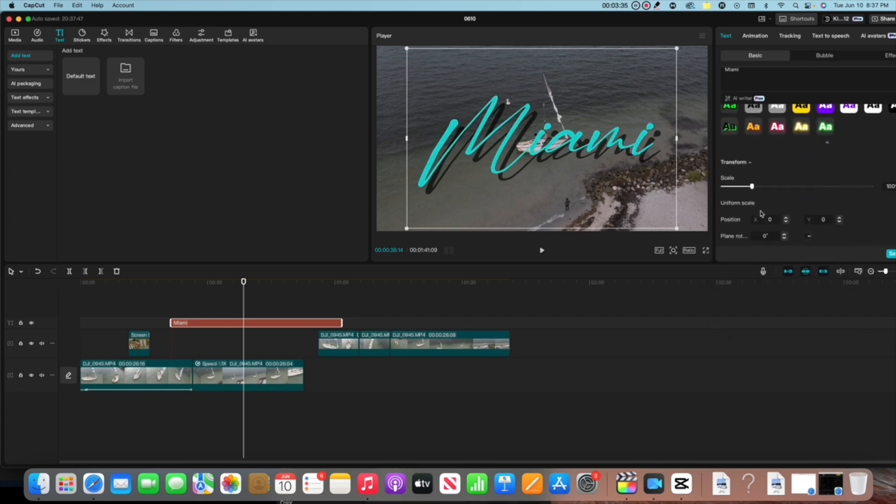
pyautogui.scroll(-3, 773, 182)
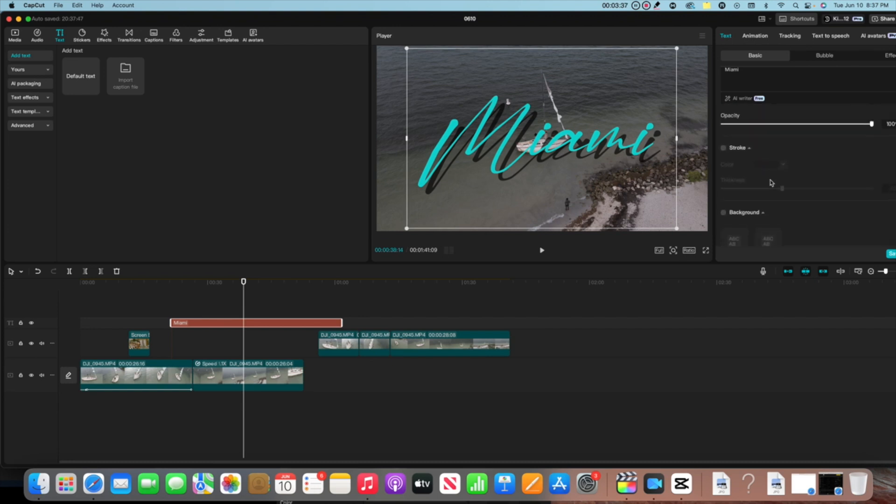
pyautogui.moveTo(798, 194); pyautogui.dragTo(874, 190)
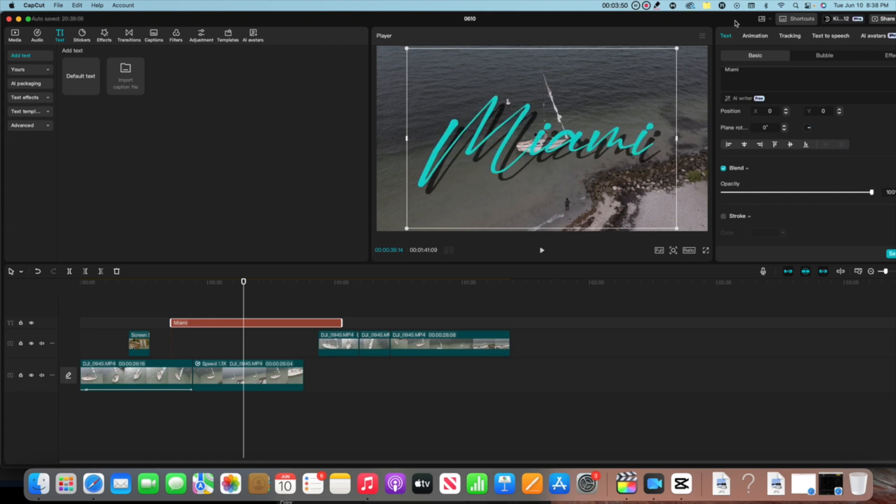
# Shift the editor window until its right side is fully visible, and place the playhead at 00:00:22:11 with the Miami clip selected
pyautogui.moveTo(740, 14); pyautogui.dragTo(648, 13)
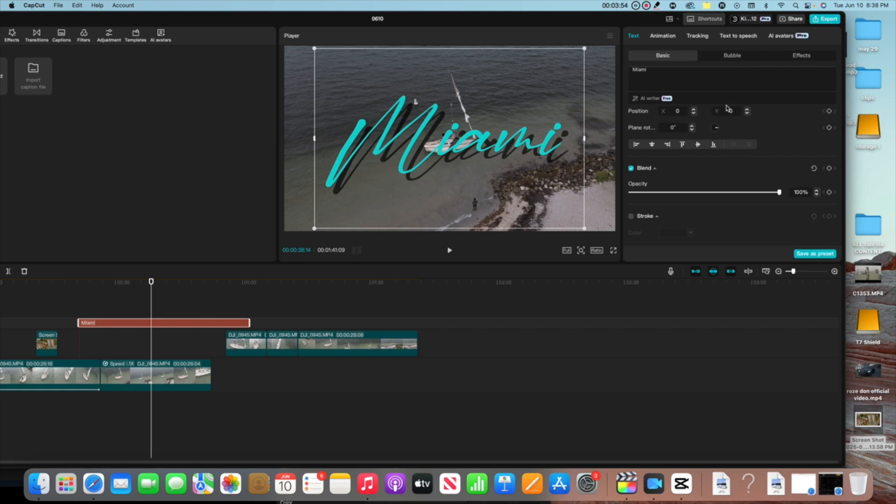
pyautogui.click(100, 308)
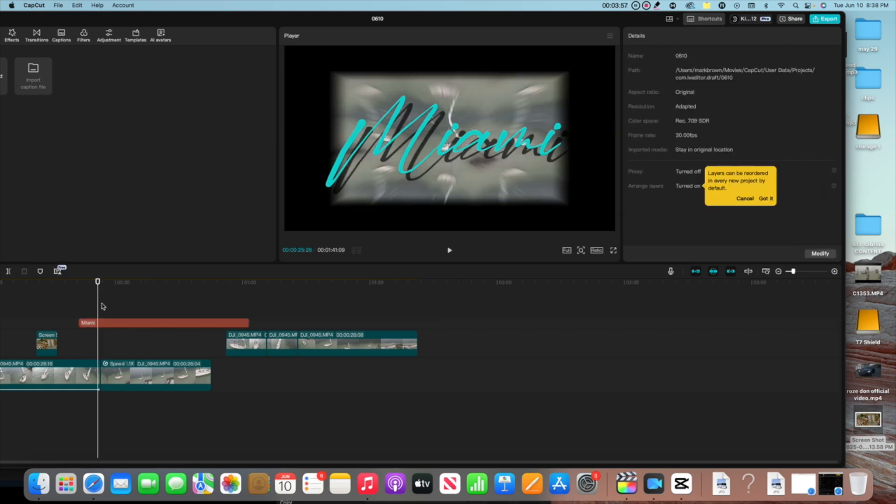
pyautogui.click(83, 315)
pyautogui.click(90, 326)
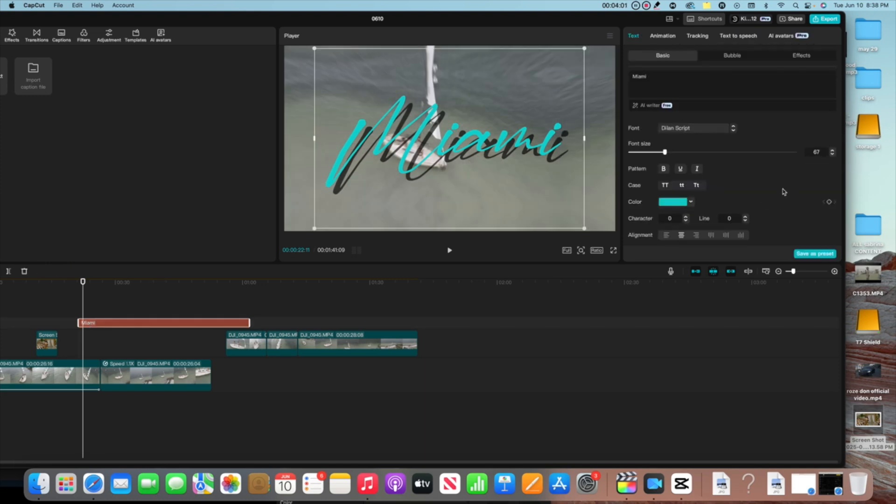
# Animate the Miami text's opacity with keyframes, from 0% at 00:00:22:11 to 100% at 00:00:39:15
pyautogui.scroll(-5, 784, 192)
pyautogui.scroll(4, 784, 192)
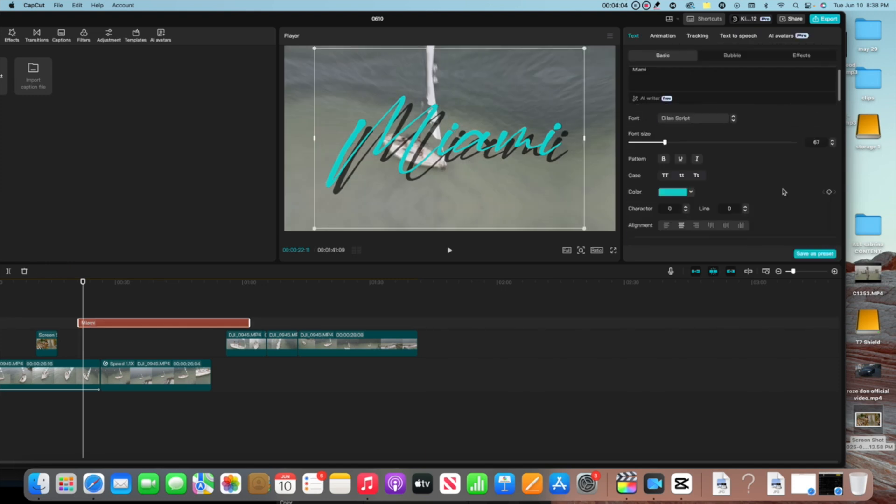
pyautogui.scroll(-10, 784, 192)
pyautogui.scroll(-4, 698, 163)
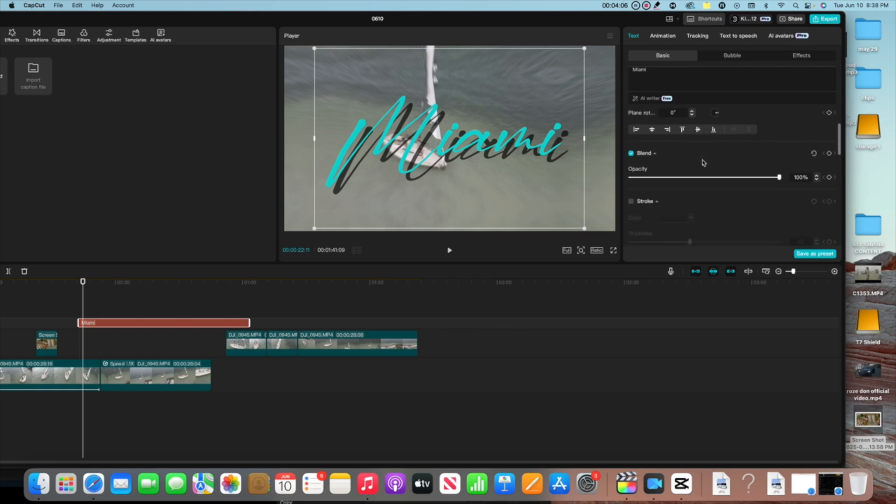
pyautogui.moveTo(718, 177); pyautogui.dragTo(620, 177)
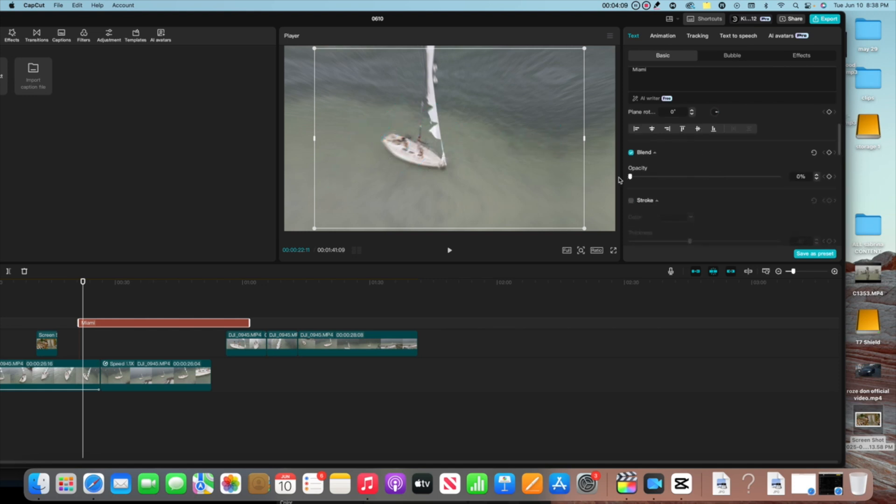
pyautogui.click(830, 177)
pyautogui.moveTo(83, 286); pyautogui.dragTo(155, 284)
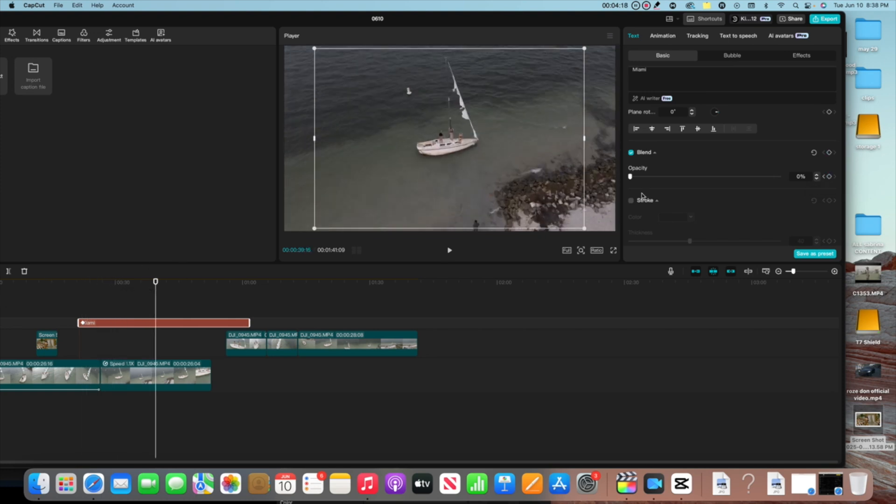
pyautogui.moveTo(631, 176); pyautogui.dragTo(789, 176)
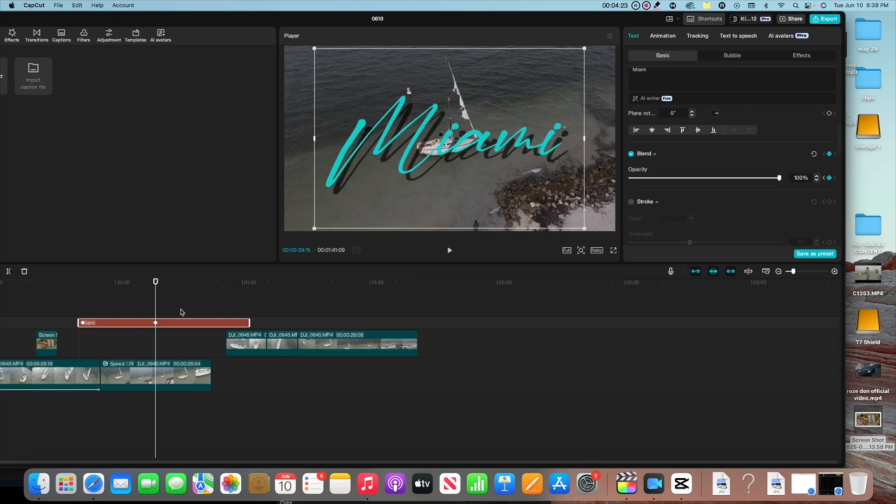
# Play the Miami text's fade-in from 00:00:22:10 and pause at 00:00:30:17 with the text clip selected
pyautogui.click(81, 297)
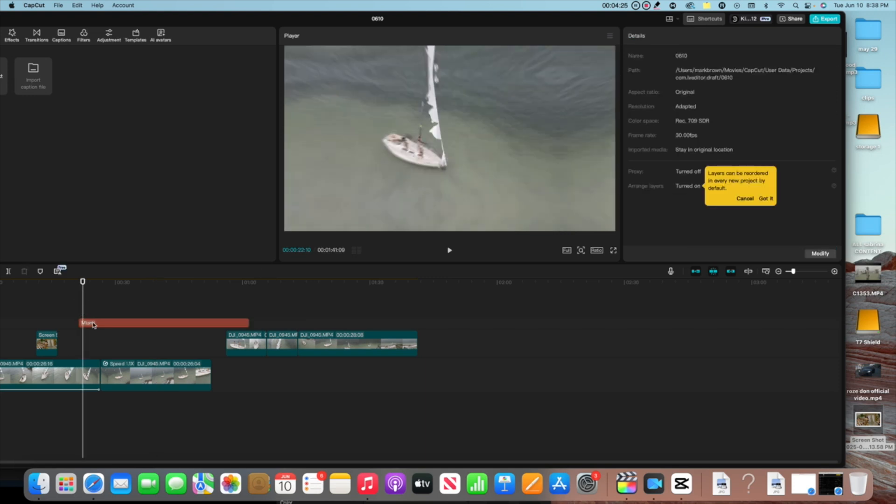
pyautogui.click(93, 323)
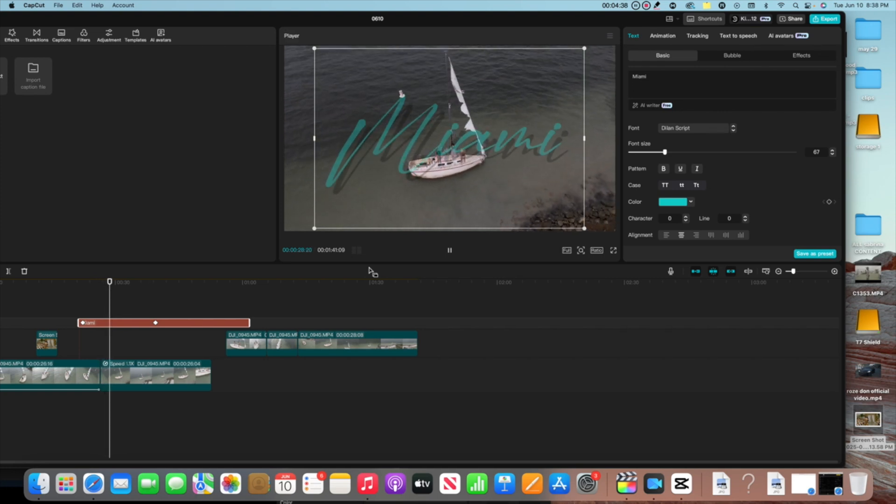
pyautogui.press('space')
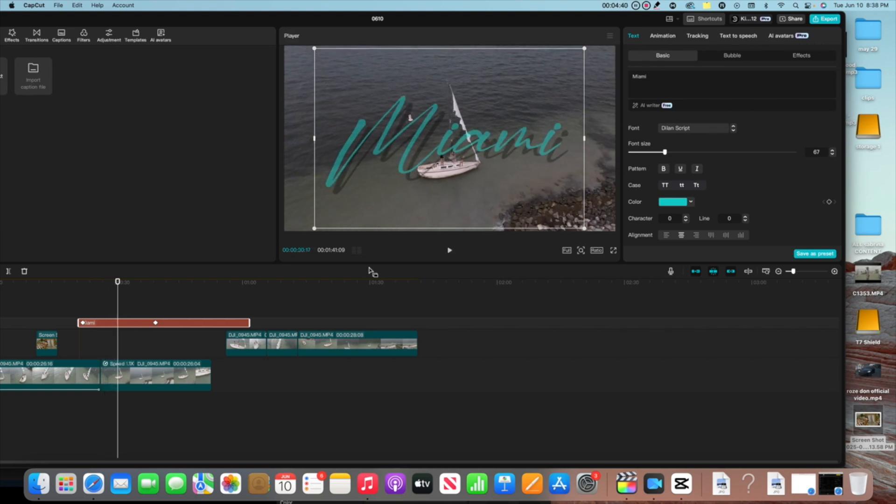
# Scale up the Miami text until it spans nearly the full width of the frame
pyautogui.scroll(-6, 733, 173)
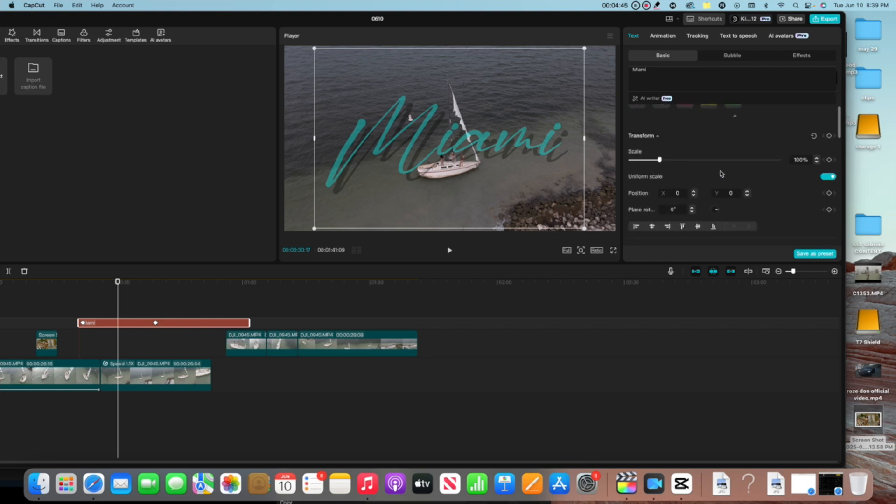
pyautogui.scroll(-1, 723, 174)
pyautogui.moveTo(660, 144)
pyautogui.mouseDown()
pyautogui.moveTo(694, 144)
pyautogui.moveTo(674, 144)
pyautogui.mouseUp()
# Turn on a black stroke for the Miami text and set its thickness to 14
pyautogui.scroll(-3, 700, 170)
pyautogui.scroll(-2, 701, 169)
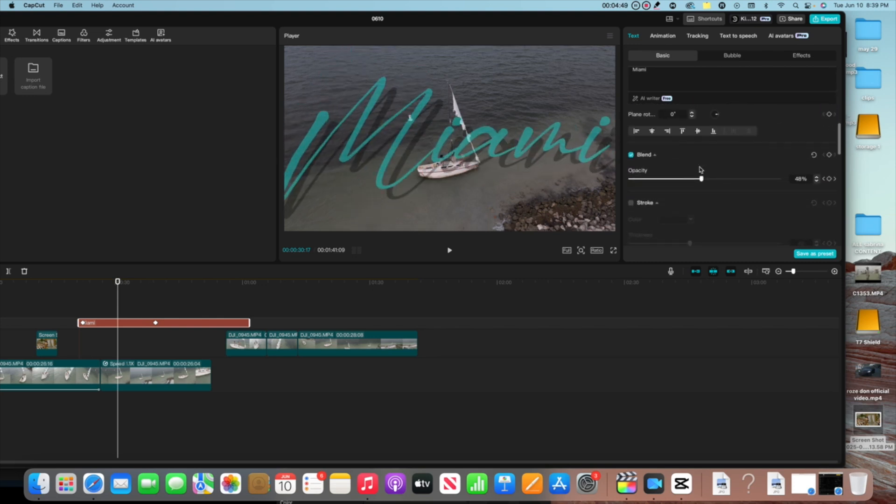
pyautogui.click(632, 166)
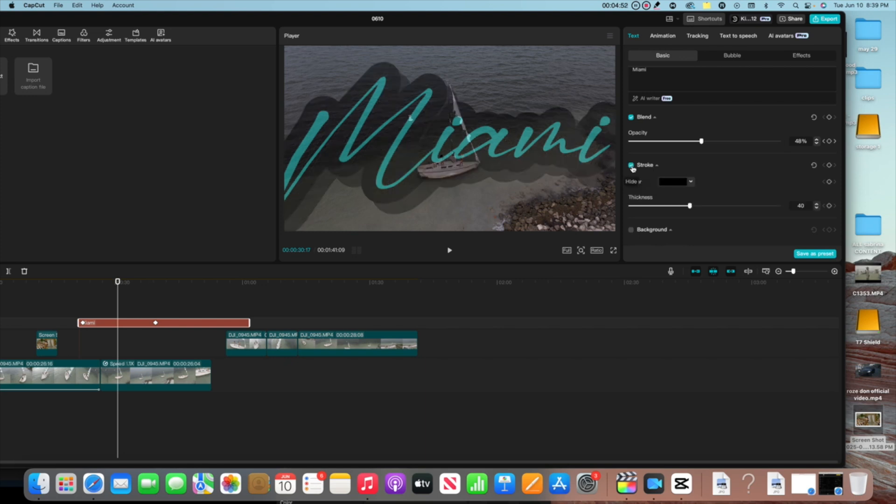
pyautogui.moveTo(690, 206)
pyautogui.mouseDown()
pyautogui.moveTo(647, 206)
pyautogui.moveTo(793, 204)
pyautogui.moveTo(650, 206)
pyautogui.mouseUp()
# Turn on the Miami text's background and set its color to a muted dark grey
pyautogui.scroll(-1, 690, 200)
pyautogui.scroll(-1, 690, 201)
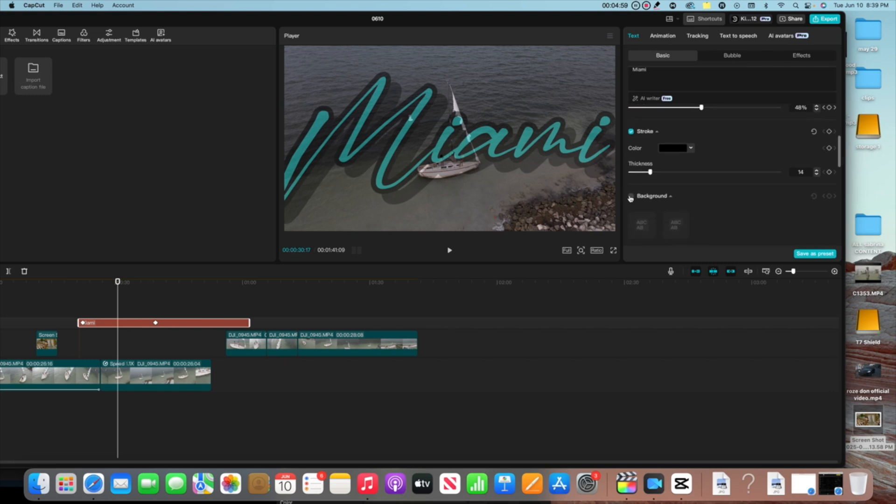
pyautogui.click(631, 192)
pyautogui.scroll(-1, 682, 187)
pyautogui.scroll(-1, 682, 188)
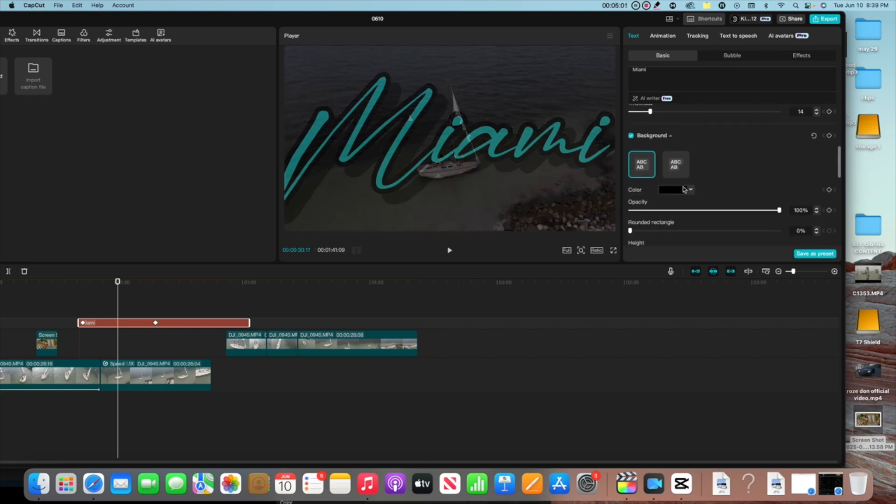
pyautogui.click(691, 190)
pyautogui.click(709, 205)
pyautogui.moveTo(710, 206); pyautogui.dragTo(650, 233)
pyautogui.click(745, 157)
# Set the Miami text's shadow color to the dark reddish brown 473131
pyautogui.scroll(-5, 746, 149)
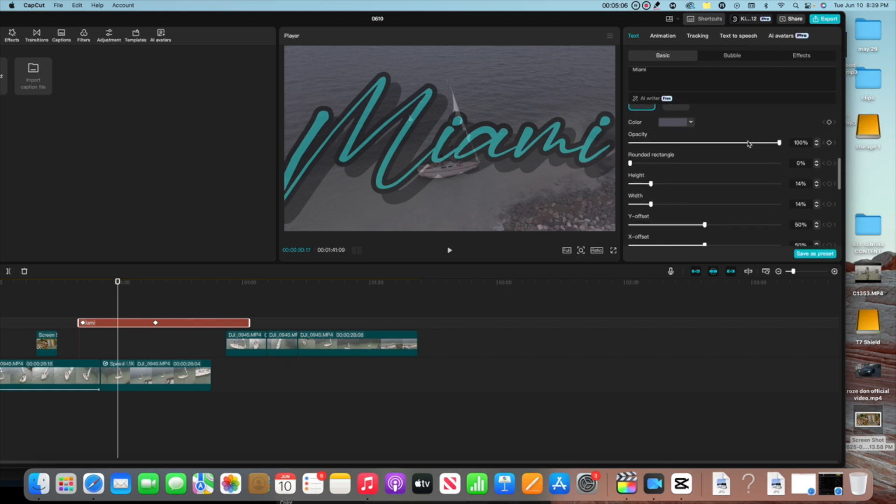
pyautogui.scroll(-3, 749, 144)
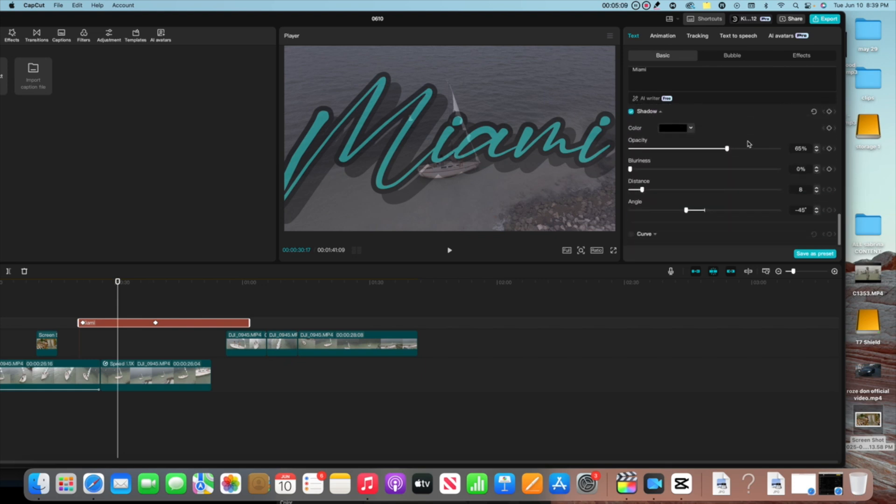
pyautogui.click(690, 146)
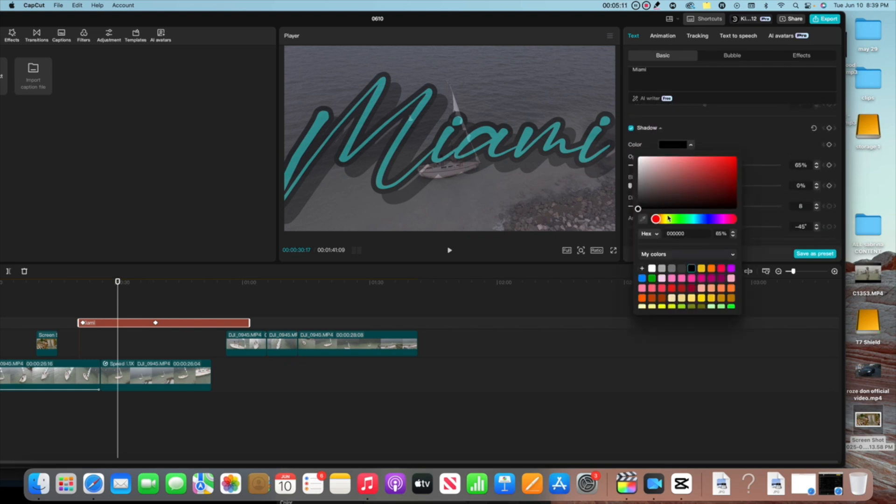
pyautogui.click(644, 163)
pyautogui.moveTo(643, 163); pyautogui.dragTo(669, 195)
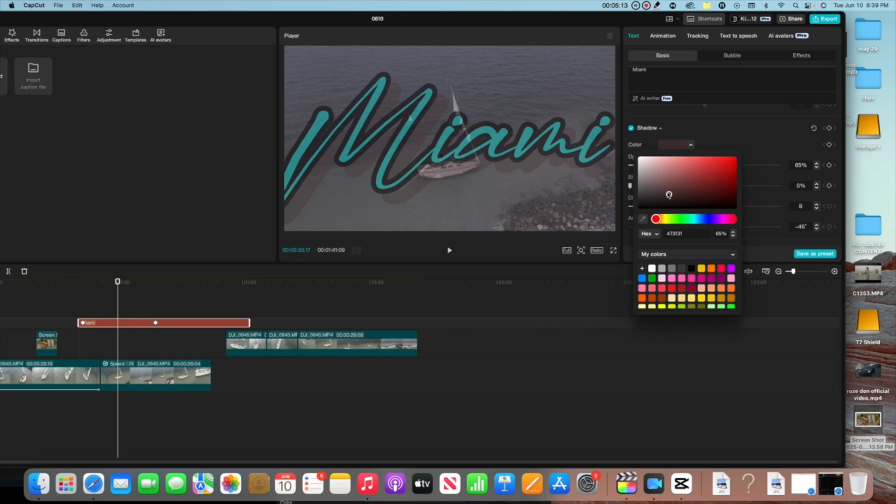
pyautogui.click(758, 140)
# Try the OOPS! bubble, the pink neon speech bubble and the turquoise neon starburst on the Miami text
pyautogui.scroll(5, 758, 140)
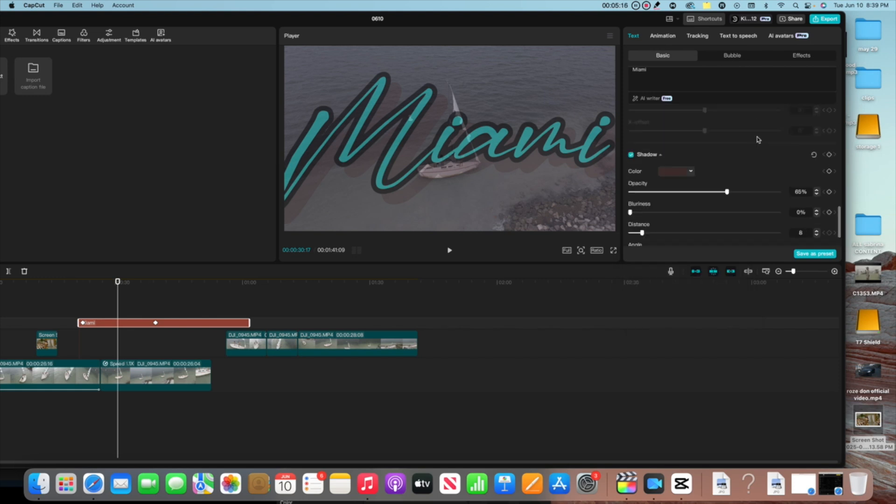
pyautogui.scroll(3, 758, 138)
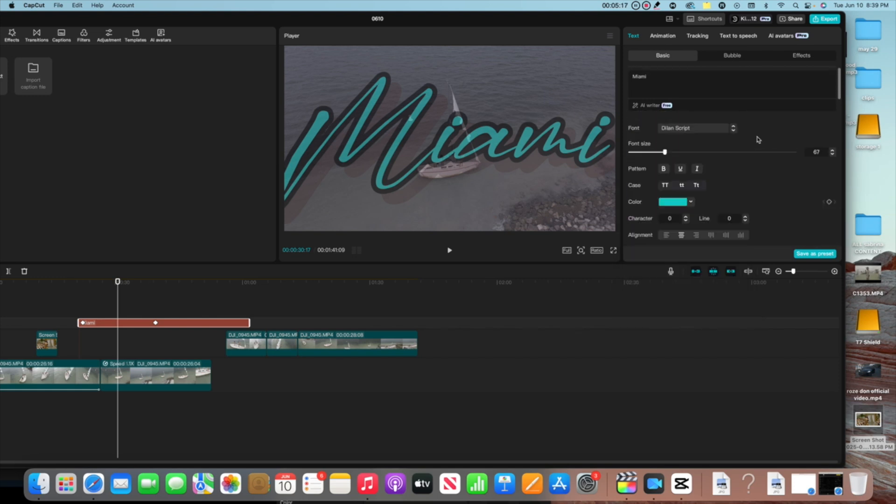
pyautogui.click(733, 56)
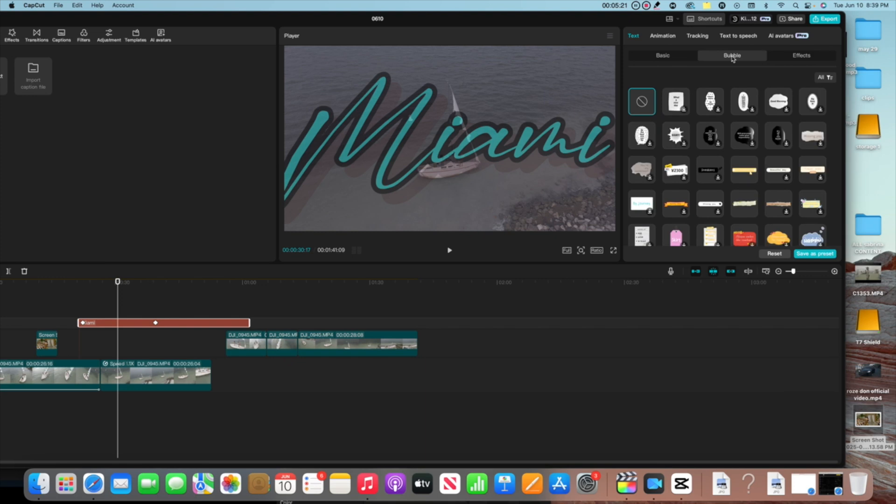
pyautogui.scroll(-5, 717, 119)
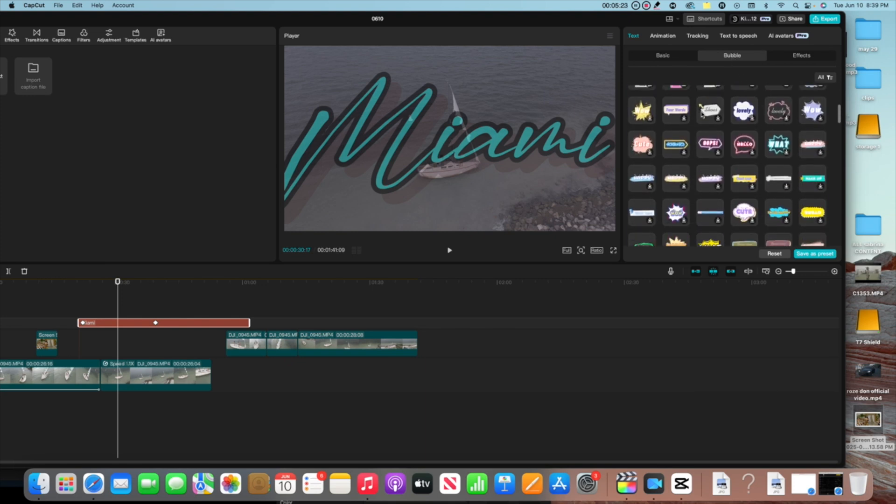
pyautogui.click(713, 135)
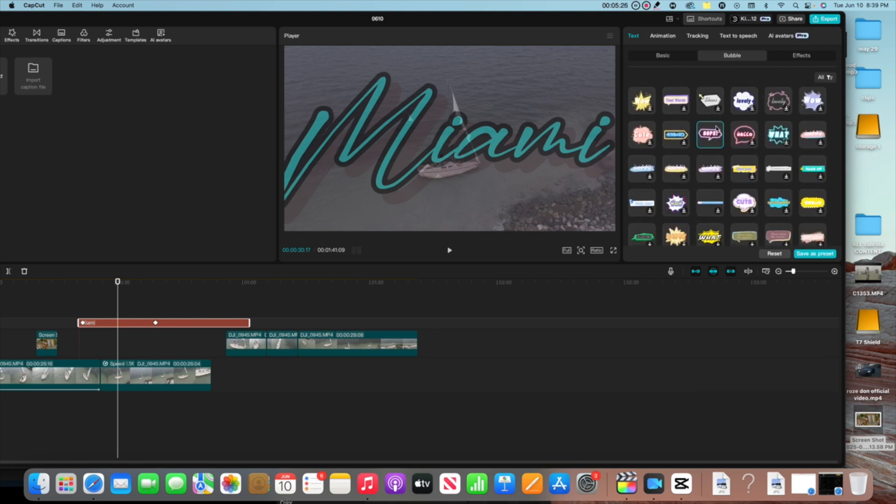
pyautogui.click(749, 135)
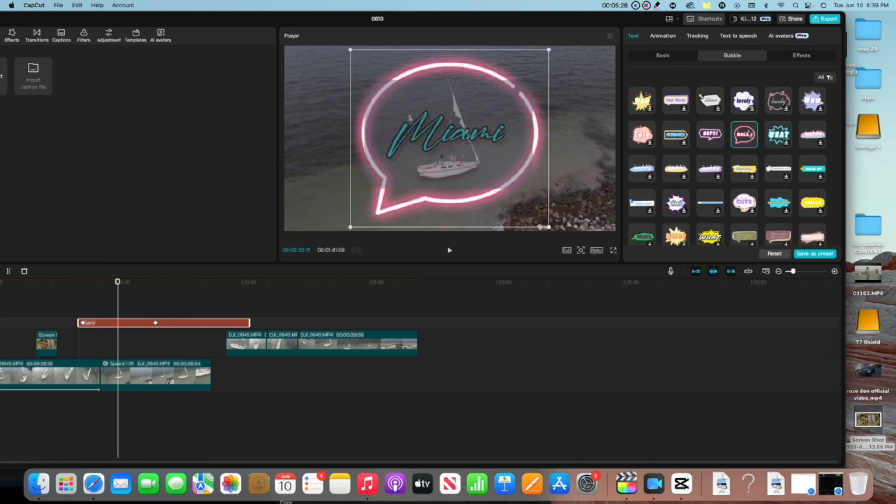
pyautogui.click(770, 140)
# Try the rose brushstroke and yellow comic burst bubbles on the Miami text, and apply the blue brushstroke bubble with a white arrow
pyautogui.scroll(-3, 772, 136)
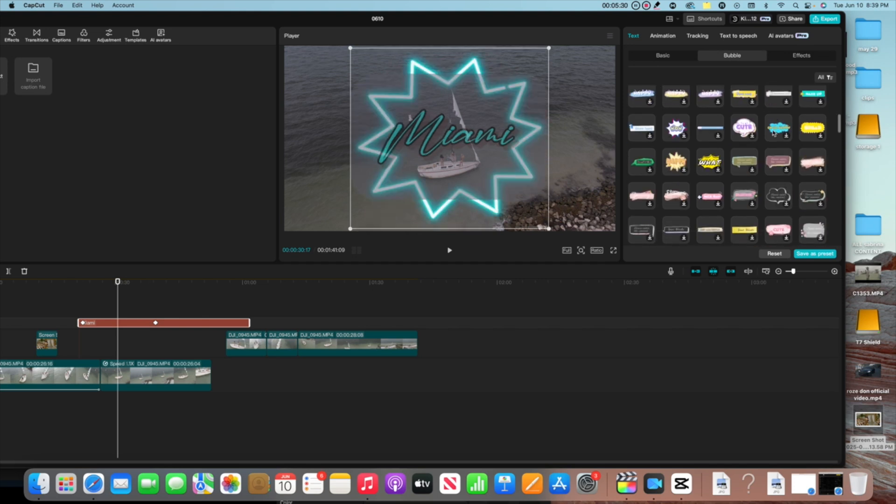
pyautogui.click(677, 192)
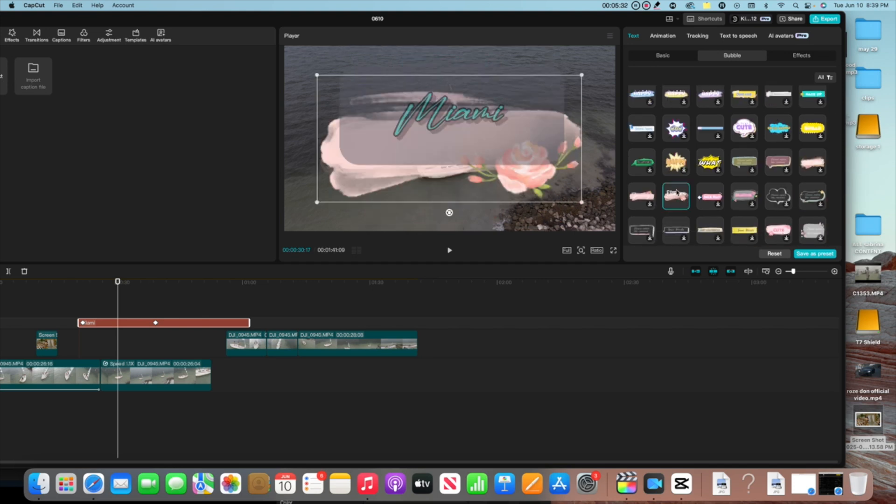
pyautogui.click(718, 172)
pyautogui.scroll(-2, 718, 169)
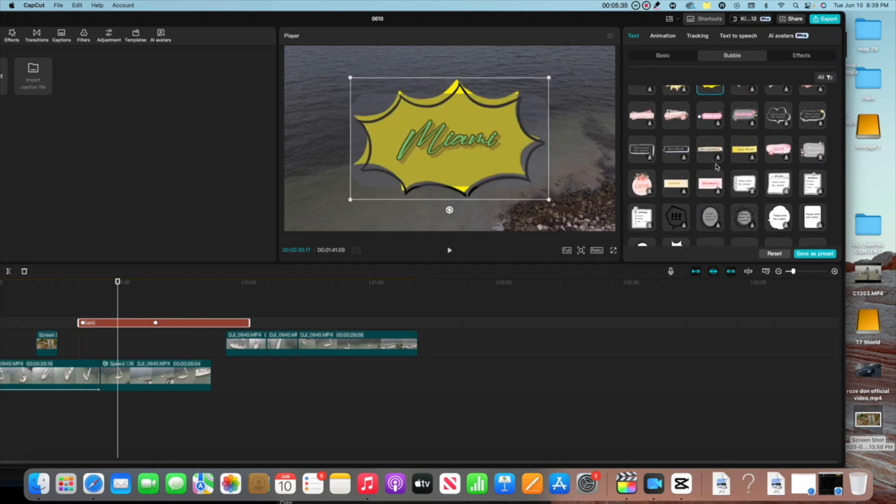
pyautogui.scroll(-3, 718, 167)
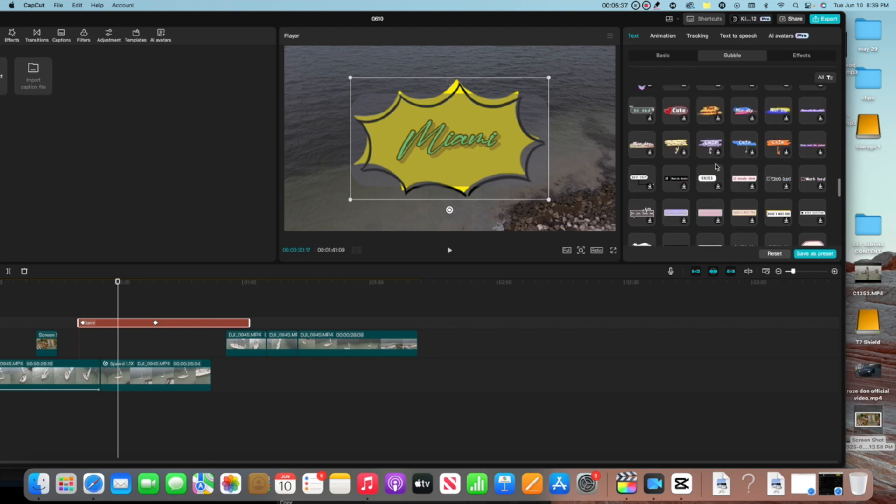
pyautogui.click(733, 146)
pyautogui.scroll(-3, 733, 146)
pyautogui.scroll(3, 733, 146)
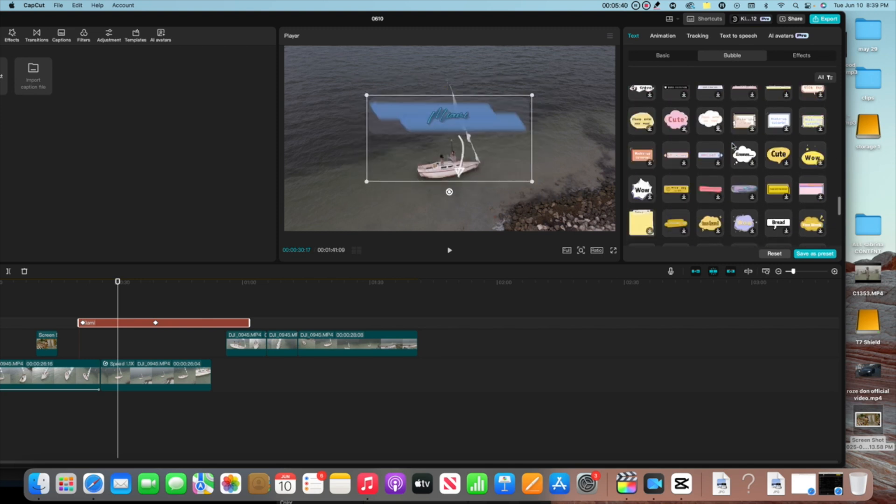
# Try the white glow and grey metallic outline text effects on the Miami title
pyautogui.click(801, 57)
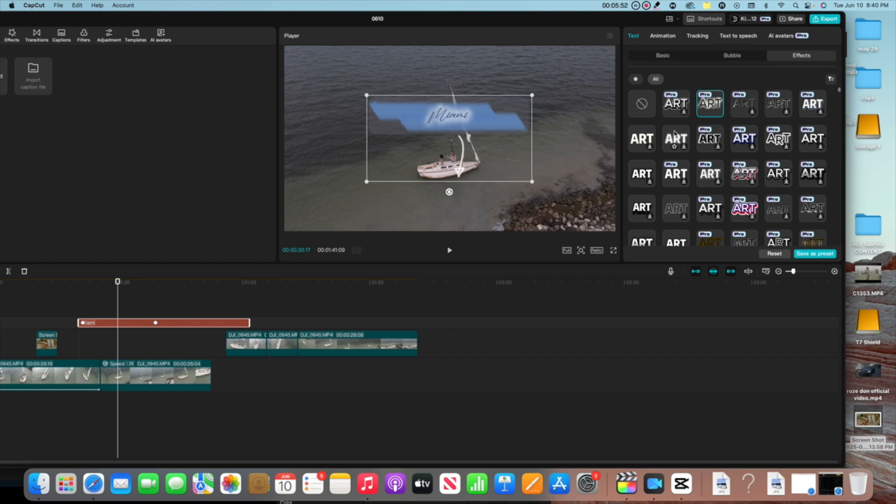
pyautogui.scroll(-2, 675, 134)
pyautogui.scroll(-5, 675, 134)
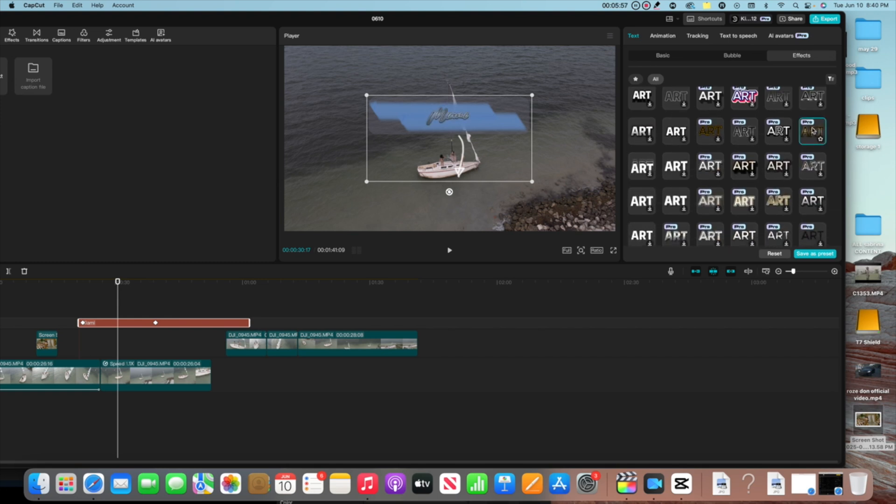
pyautogui.scroll(-3, 800, 136)
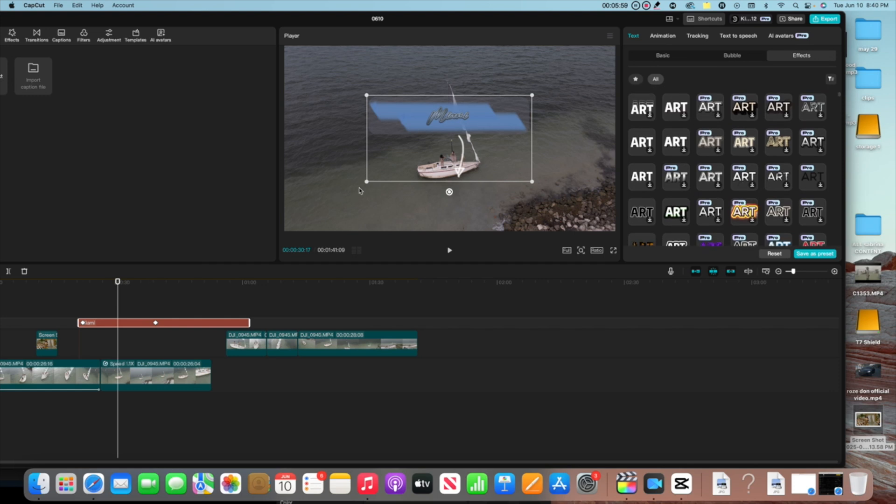
# Enlarge the Miami title with its blue bubble and move it down to the middle of the frame
pyautogui.moveTo(367, 181); pyautogui.dragTo(217, 253)
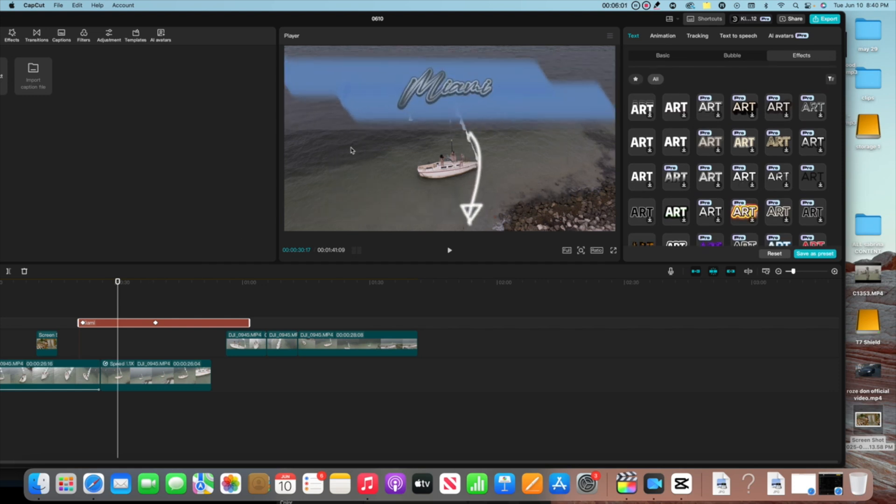
pyautogui.moveTo(411, 114); pyautogui.dragTo(402, 167)
# Apply the text effect with layered orange and yellow outlines to the Miami title, and browse further effects
pyautogui.scroll(-2, 729, 187)
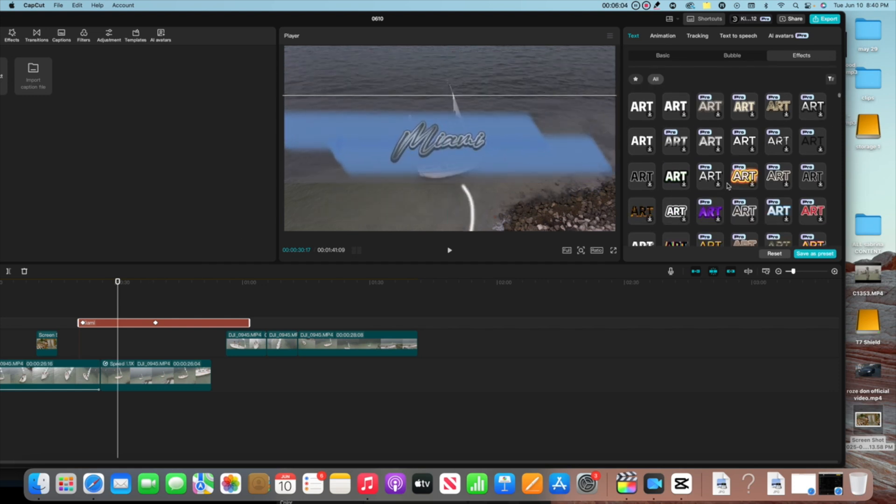
pyautogui.click(745, 176)
pyautogui.scroll(-2, 746, 175)
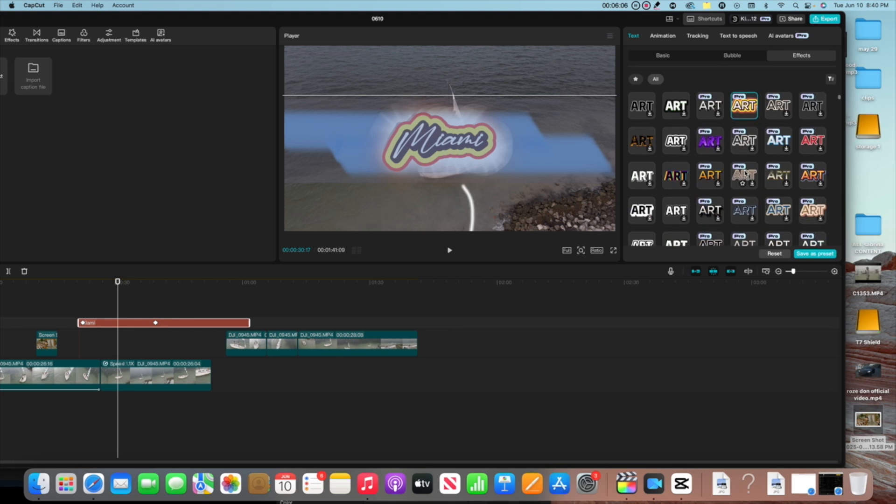
pyautogui.scroll(-8, 746, 175)
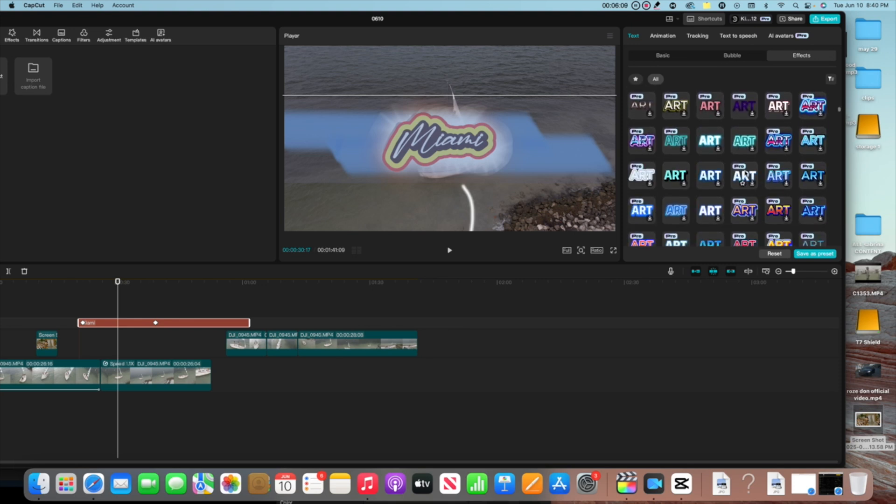
# Try the glowing cyan outline text effect on the Miami title
pyautogui.click(744, 126)
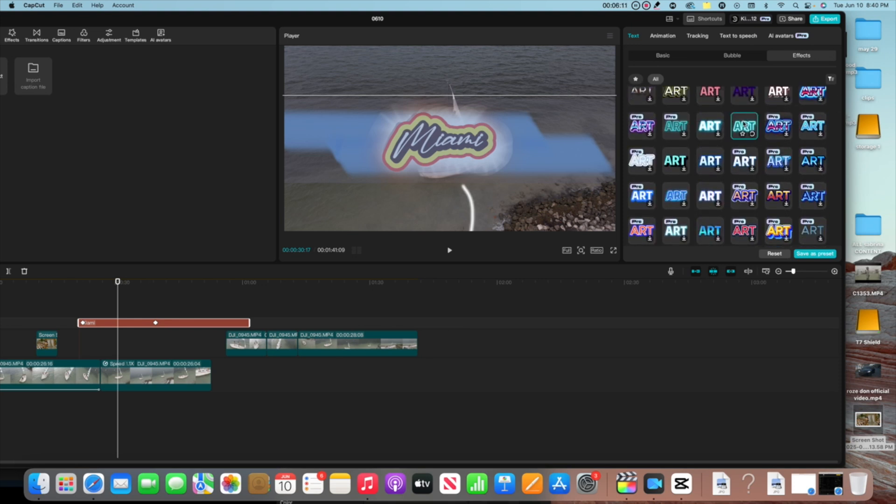
pyautogui.scroll(-1, 744, 125)
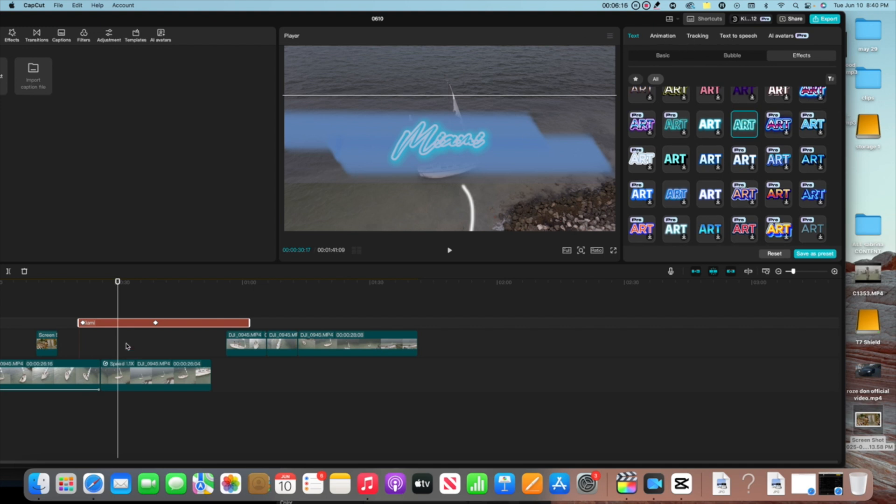
# Delete the Miami title from the timeline and open the trending sticker library
pyautogui.click(122, 326)
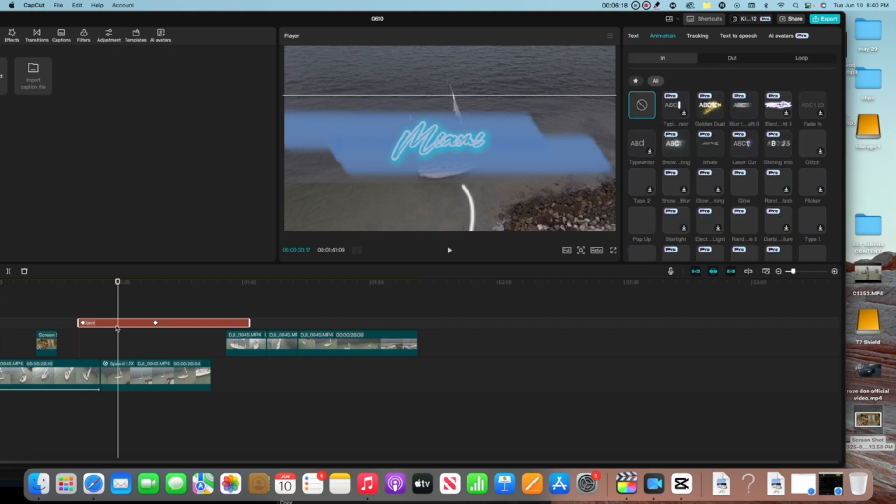
pyautogui.press('Delete')
pyautogui.moveTo(156, 18); pyautogui.dragTo(260, 14)
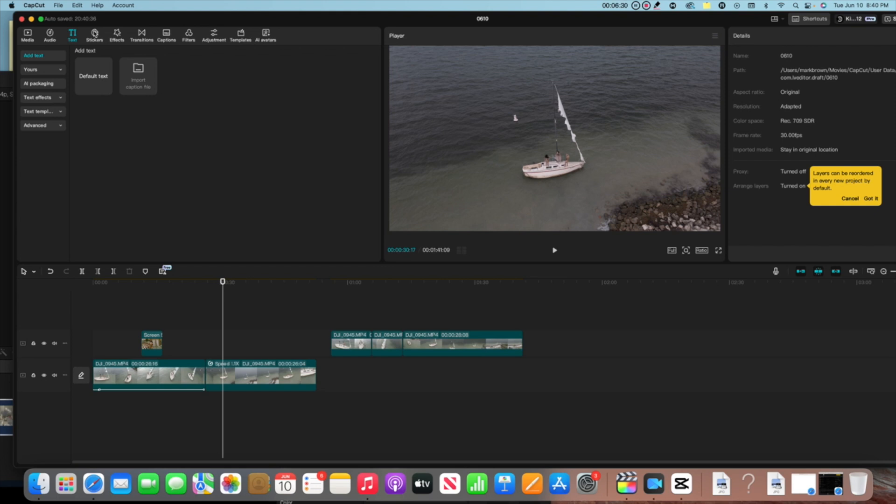
pyautogui.click(95, 34)
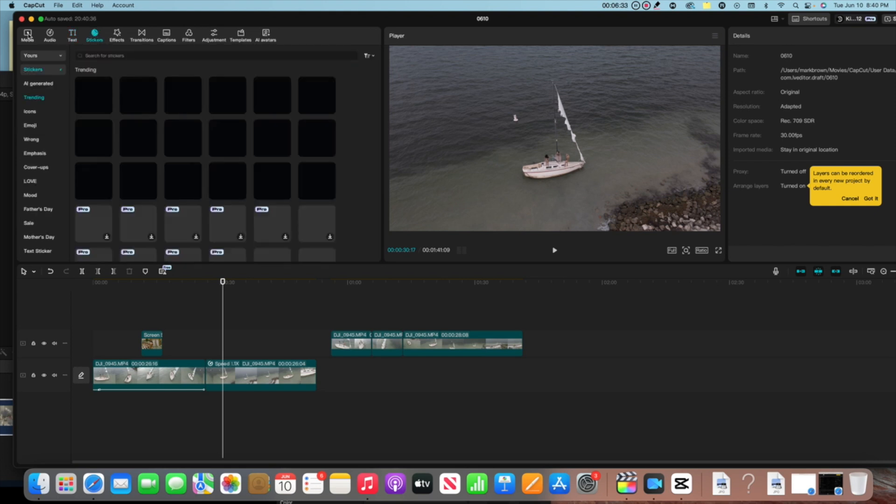
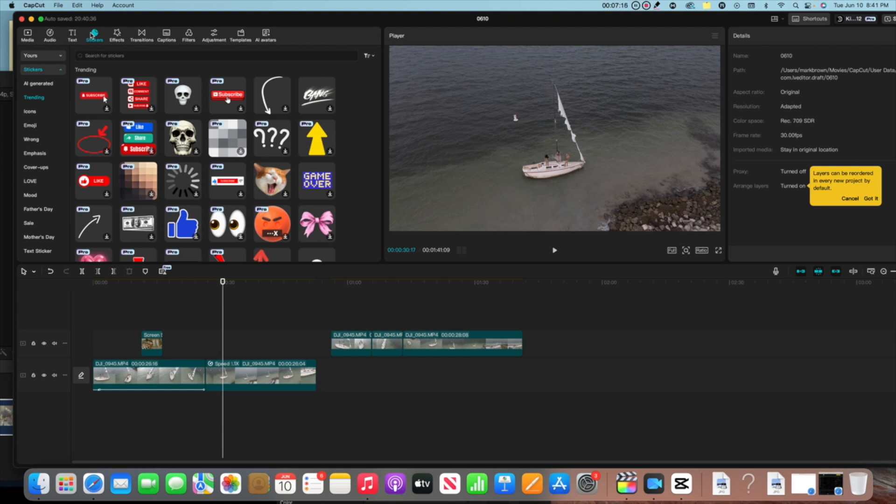
# Add the Camera Jitter video effect at the playhead and extend it to end at about 00:01:01:25
pyautogui.click(115, 35)
pyautogui.scroll(-1, 151, 92)
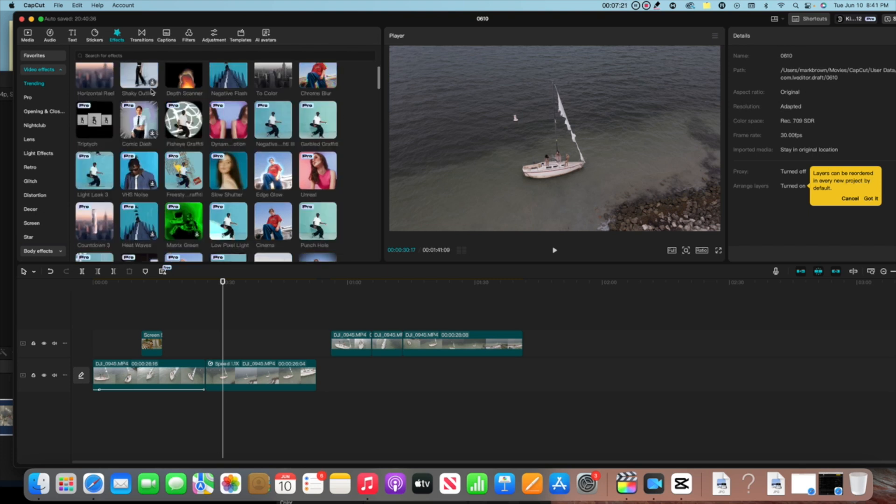
pyautogui.scroll(-10, 151, 91)
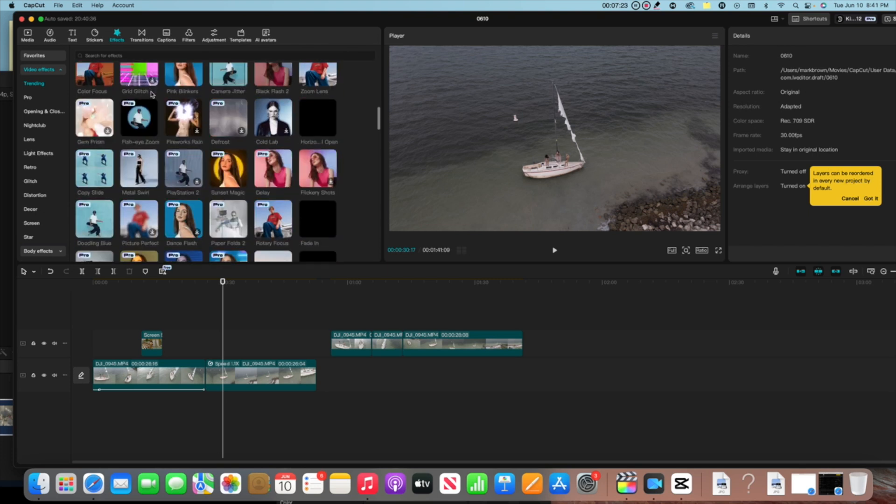
pyautogui.scroll(2, 151, 91)
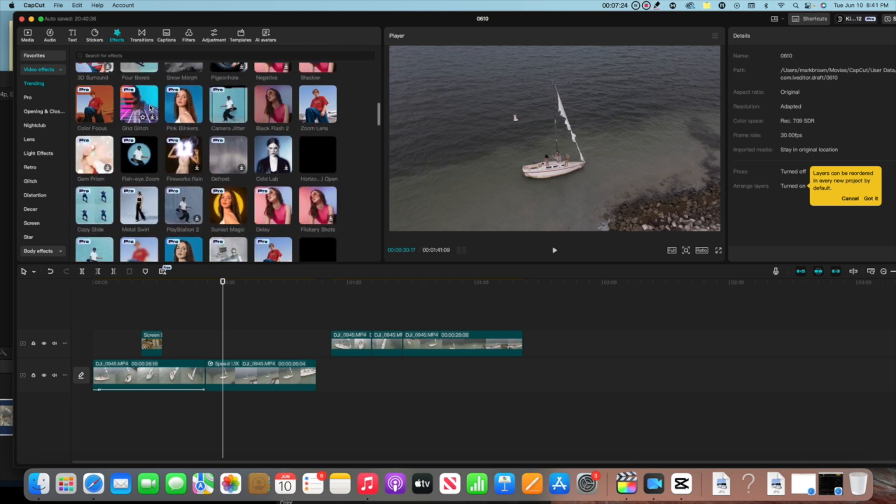
pyautogui.click(241, 117)
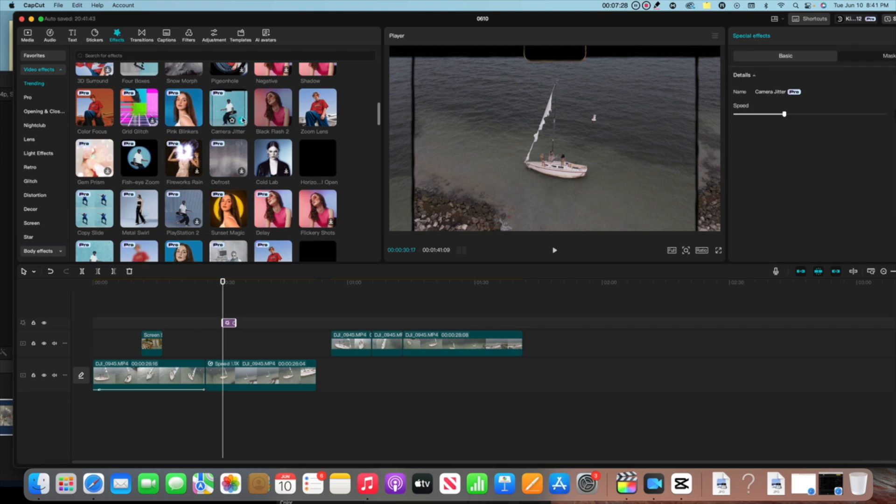
pyautogui.moveTo(242, 323); pyautogui.dragTo(355, 322)
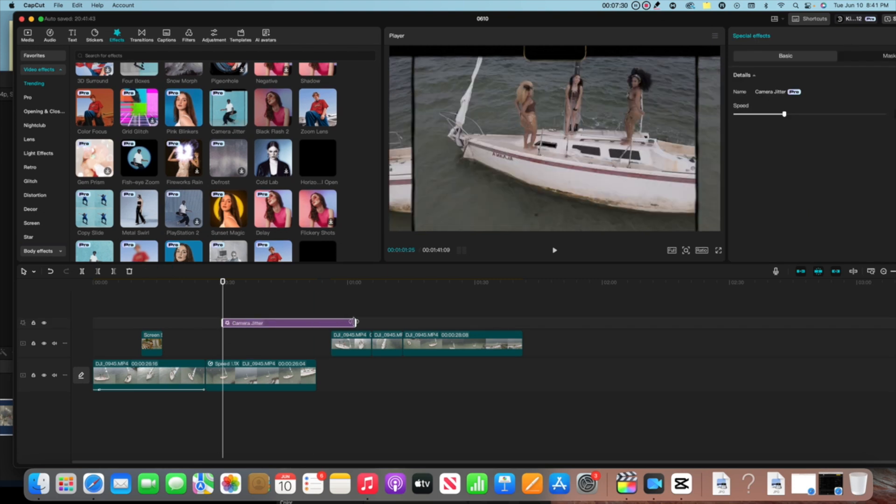
# Preview the Camera Jitter effect at several points along the timeline, then play the footage from near its beginning
pyautogui.click(267, 304)
pyautogui.press('space')
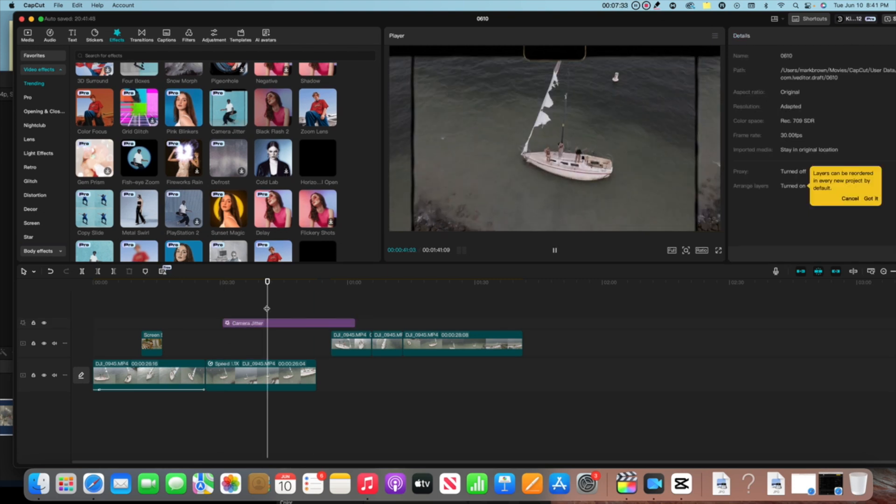
pyautogui.click(313, 302)
pyautogui.click(341, 300)
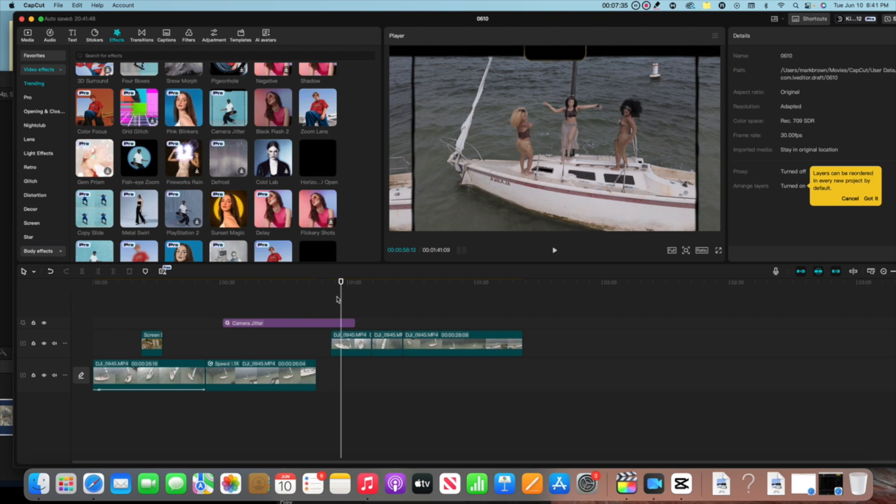
pyautogui.click(240, 301)
pyautogui.press('space')
# Browse the Trending, Pro and Opening & Closing video effects while the timeline plays
pyautogui.scroll(-10, 258, 149)
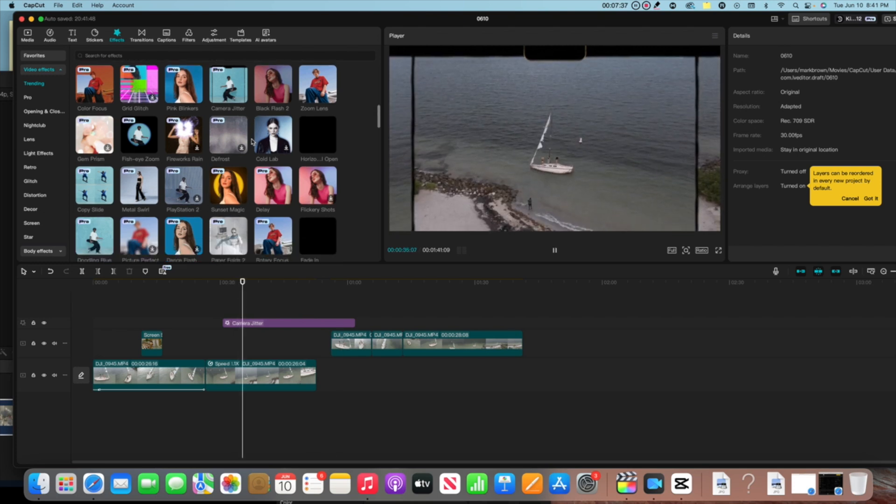
pyautogui.scroll(-10, 248, 163)
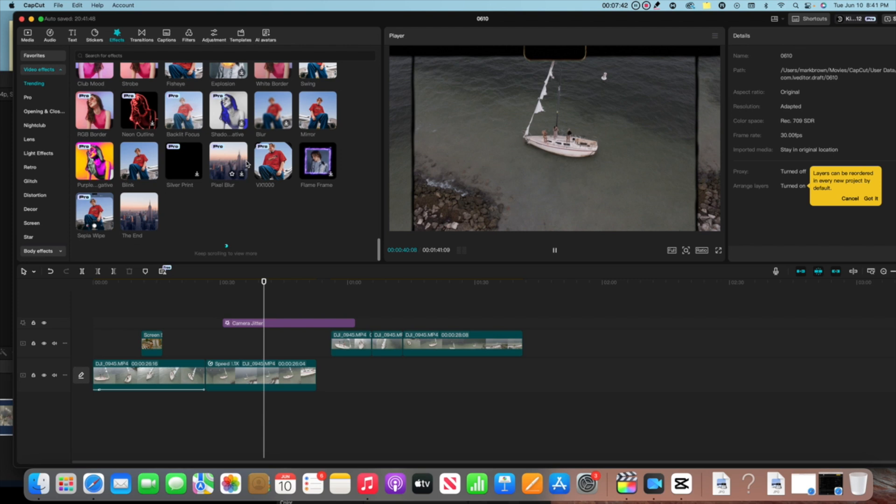
pyautogui.scroll(-5, 257, 179)
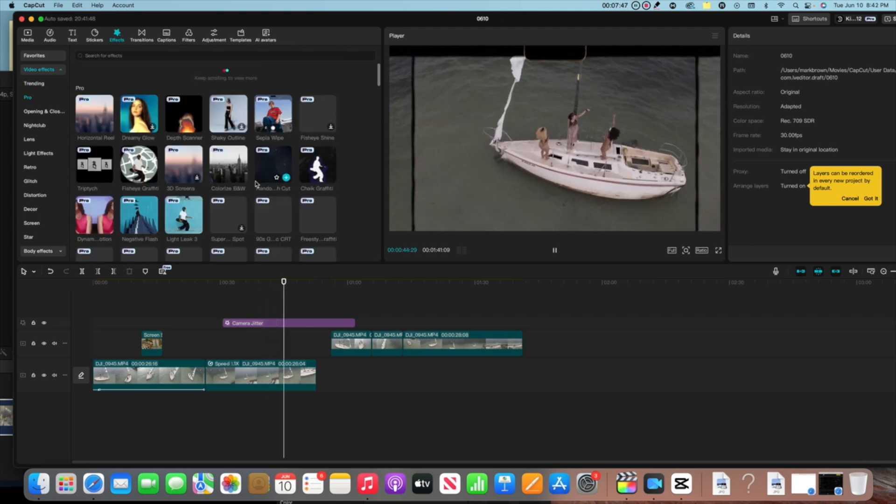
pyautogui.scroll(-5, 257, 184)
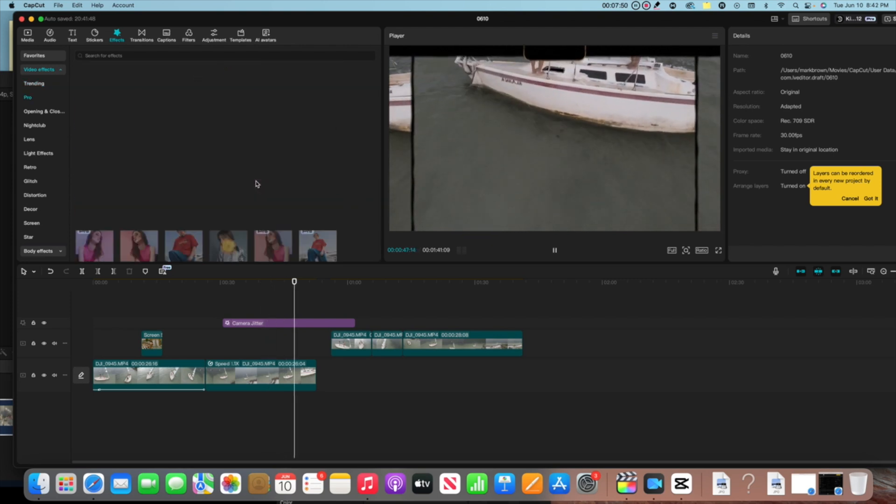
pyautogui.scroll(-5, 256, 183)
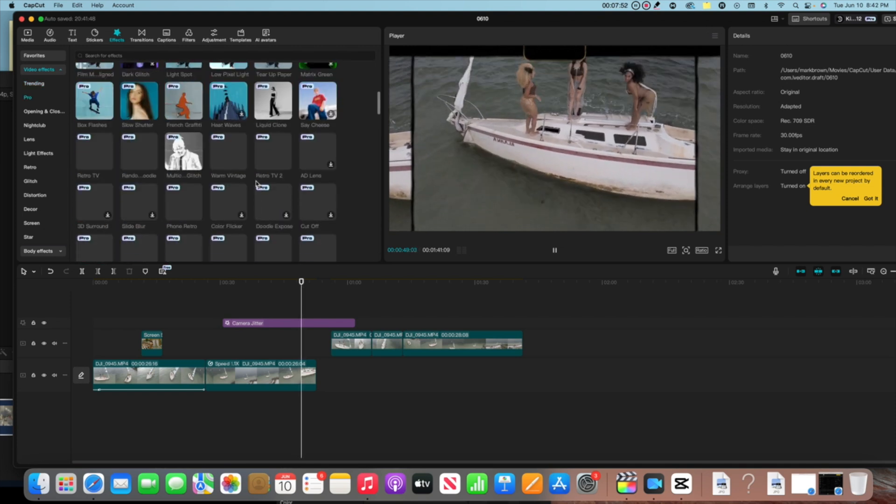
pyautogui.scroll(-5, 256, 184)
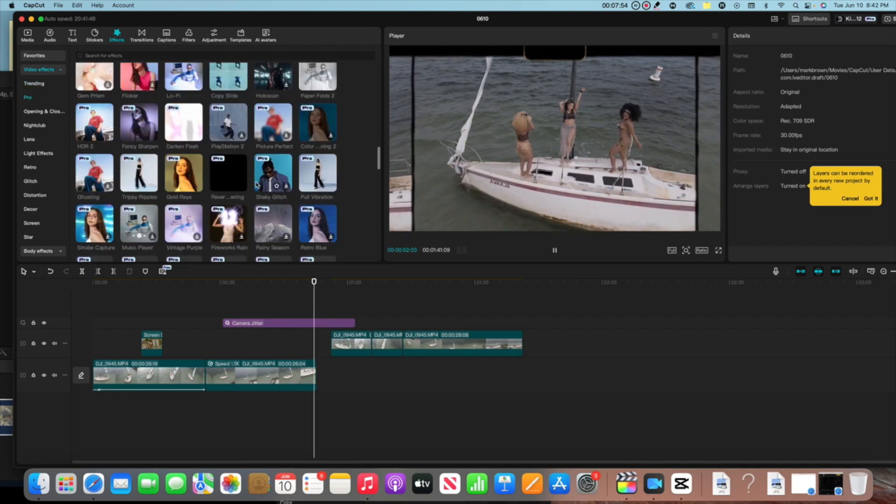
pyautogui.scroll(-3, 245, 187)
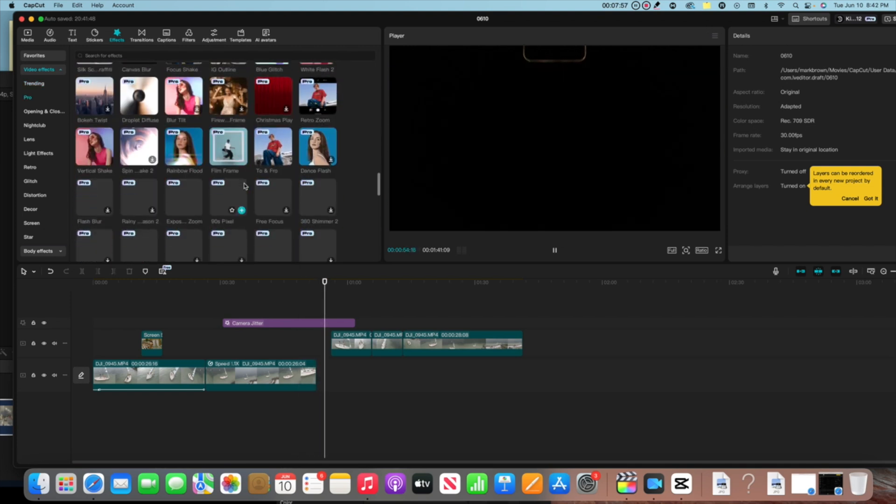
pyautogui.scroll(-8, 244, 187)
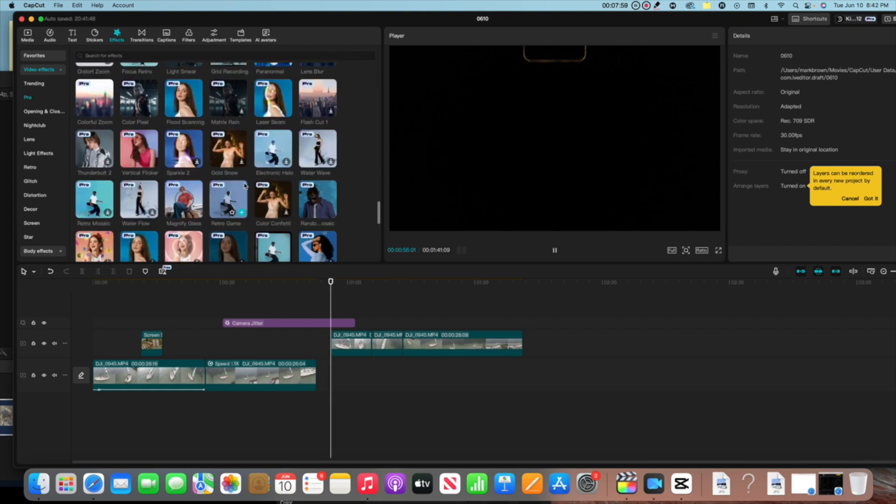
pyautogui.scroll(-5, 244, 186)
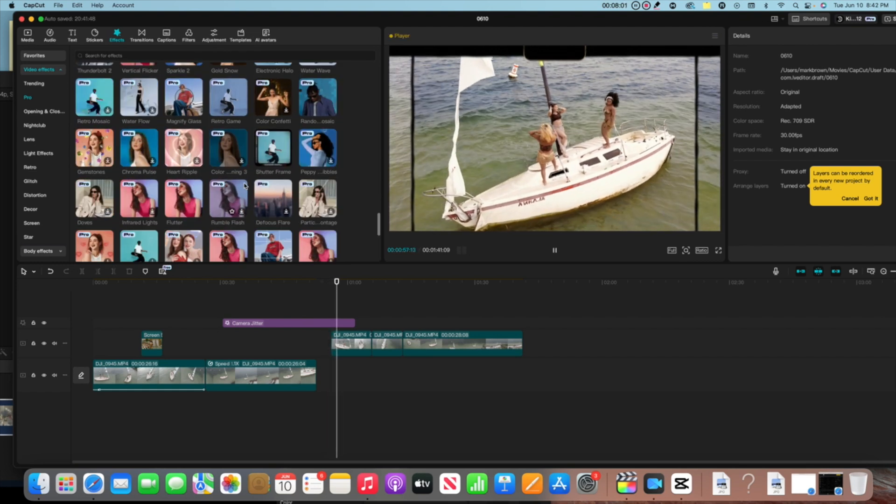
pyautogui.scroll(-3, 245, 185)
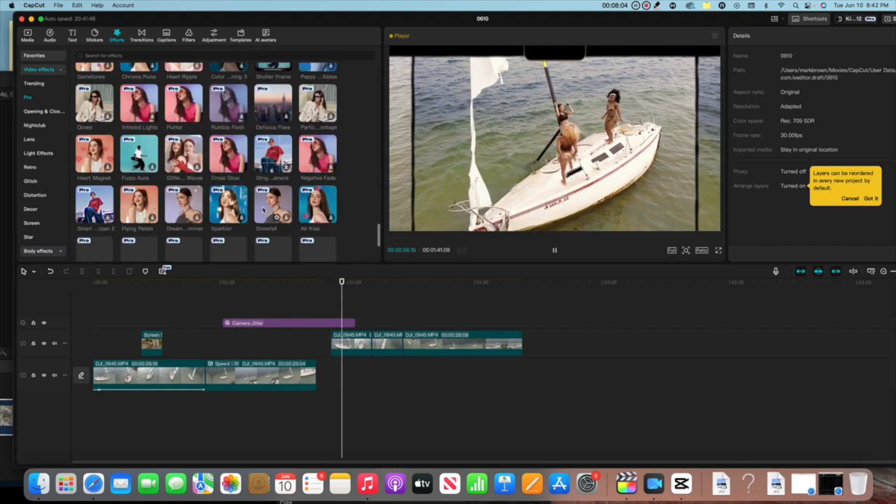
pyautogui.scroll(-8, 264, 210)
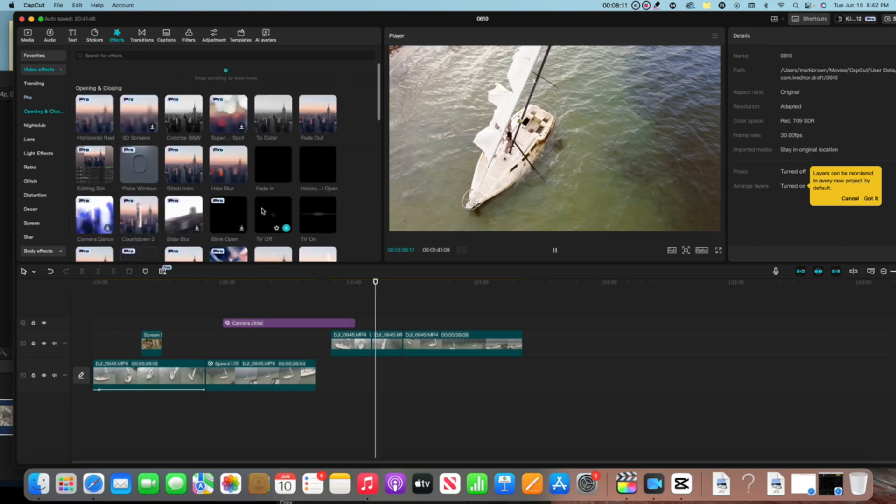
# Preview the Pro effect Rainbow Heart, add it at 00:01:15:03, and look through further video effects
pyautogui.scroll(5, 243, 196)
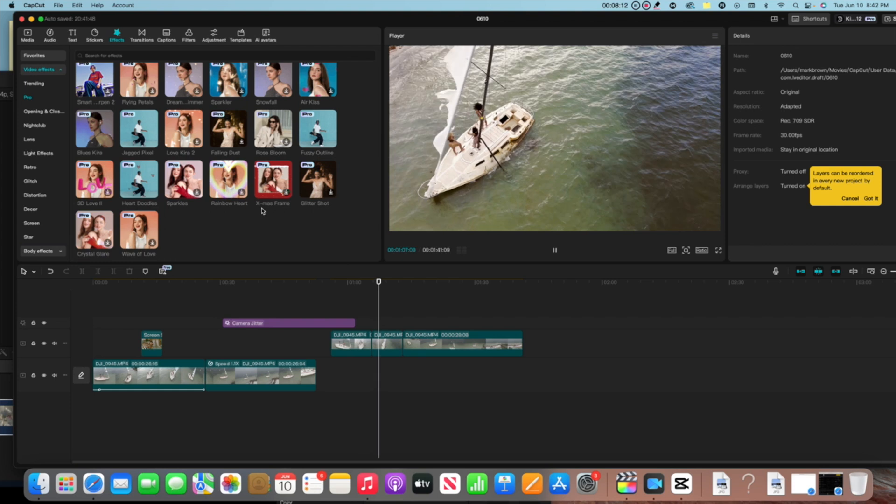
pyautogui.click(224, 180)
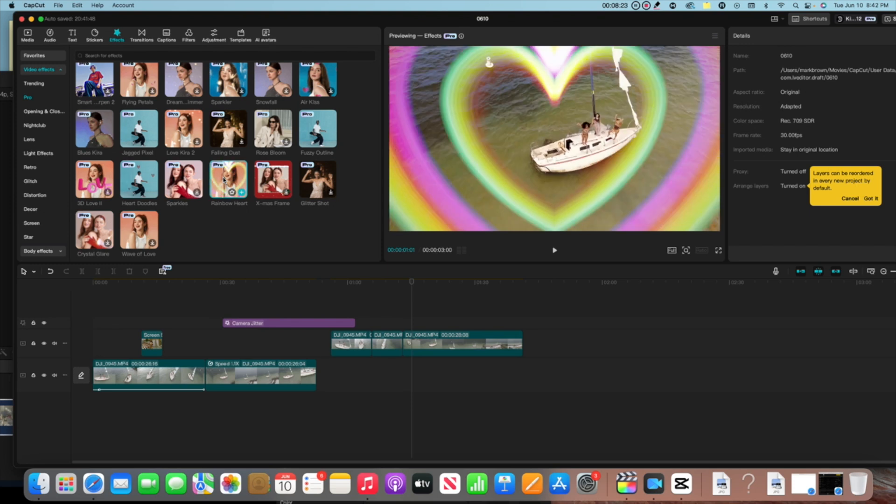
pyautogui.click(242, 193)
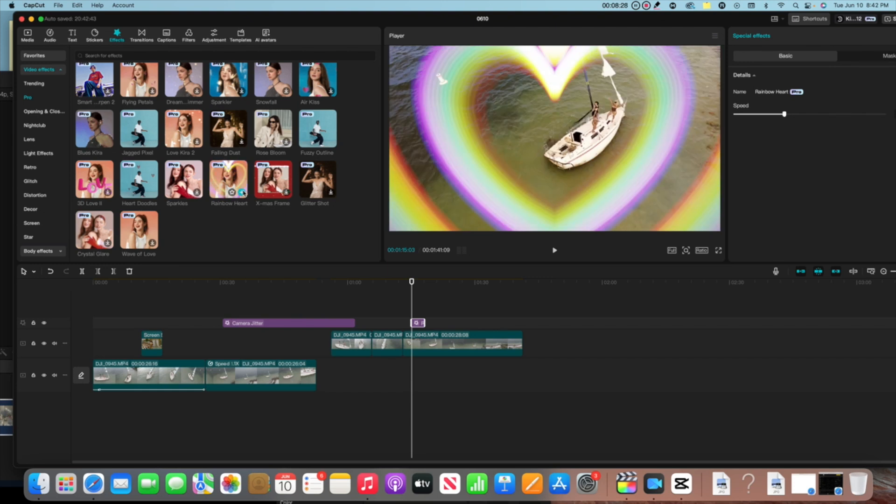
pyautogui.scroll(3, 243, 193)
pyautogui.scroll(1, 244, 193)
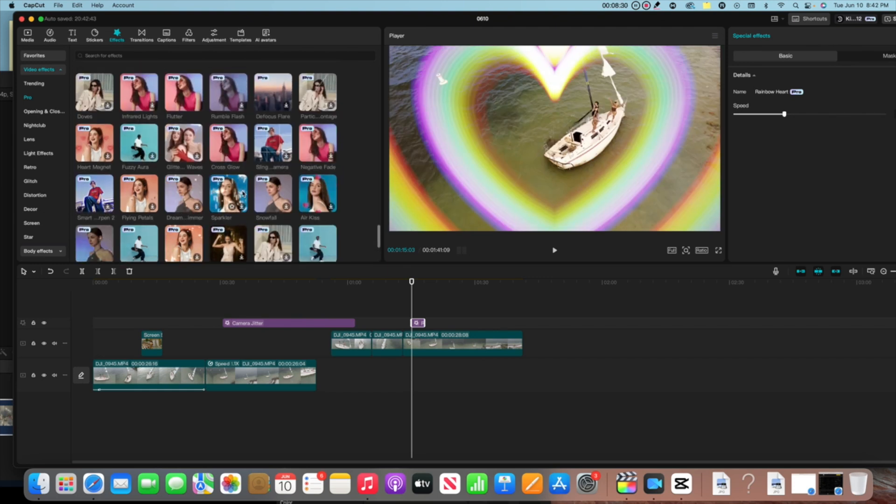
pyautogui.scroll(5, 243, 193)
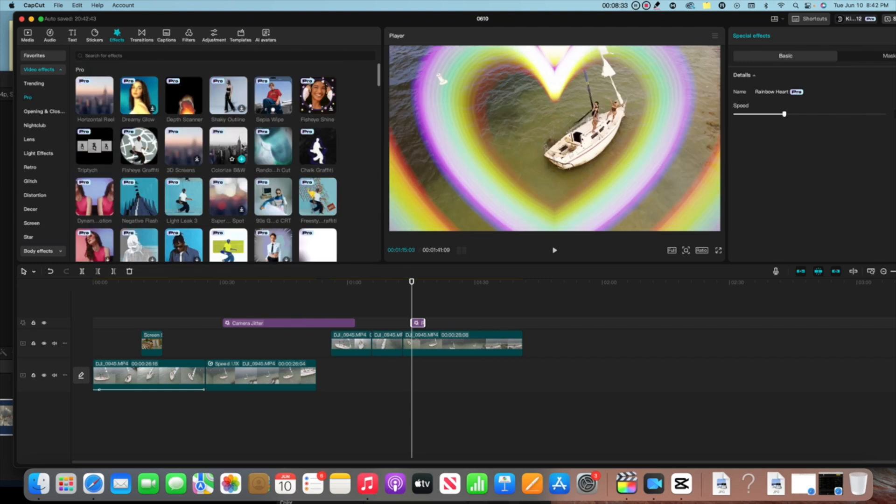
# Place the playhead at 00:01:25:06 and preview the Pink Grunge transition
pyautogui.click(455, 306)
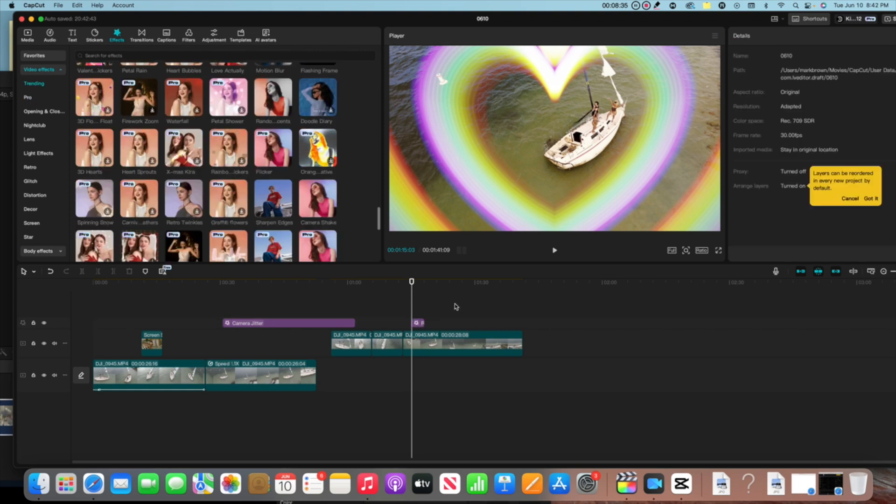
pyautogui.click(143, 37)
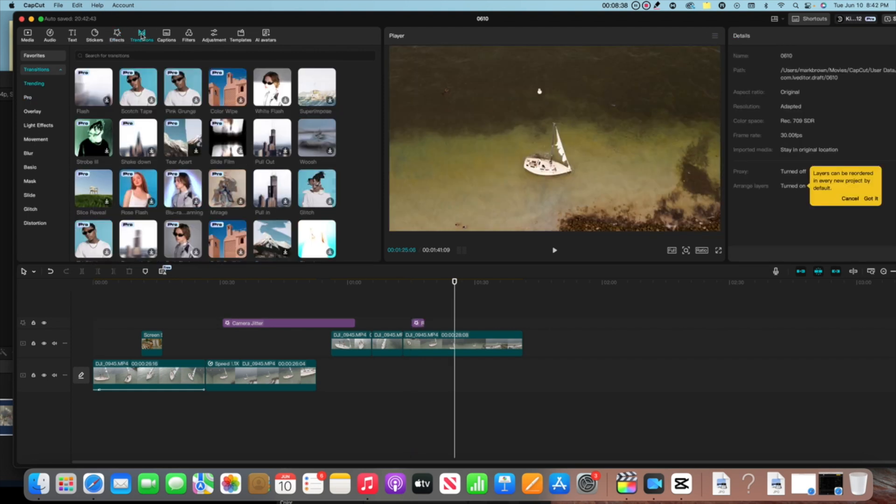
pyautogui.click(196, 101)
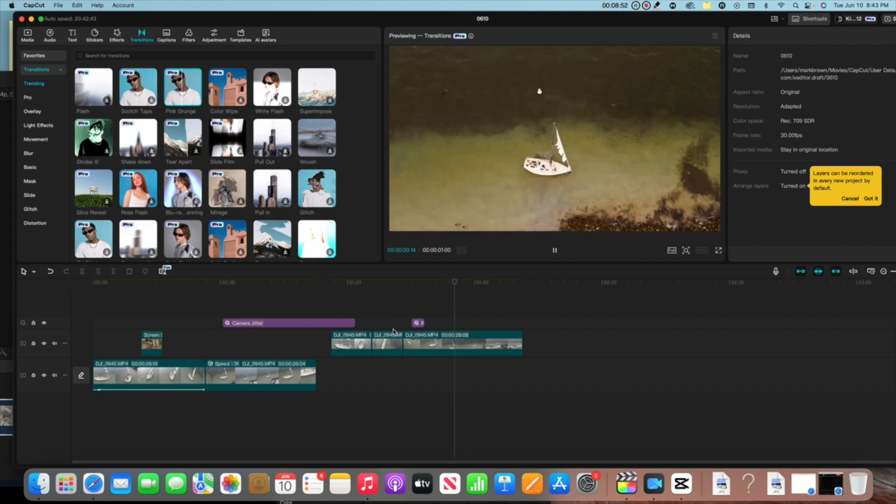
# Preview the Slide Film transition and add it between the last two DJI_0945.MP4 clips on the upper video track
pyautogui.click(394, 331)
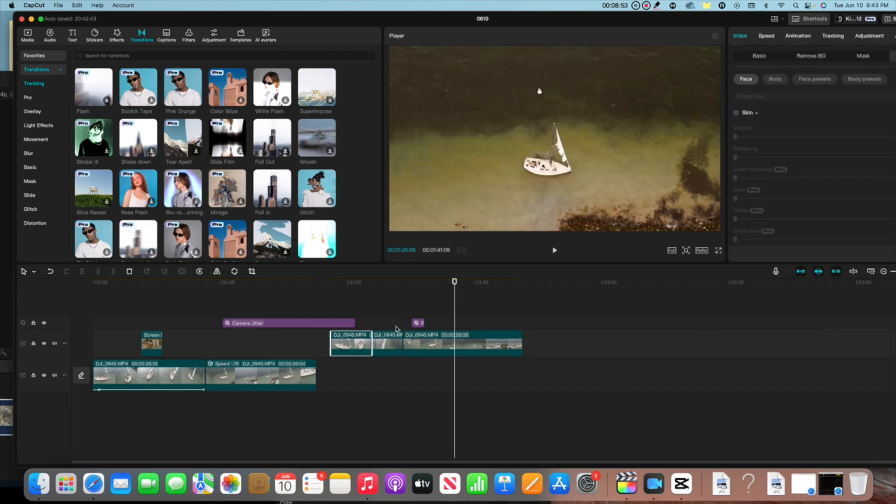
pyautogui.click(242, 153)
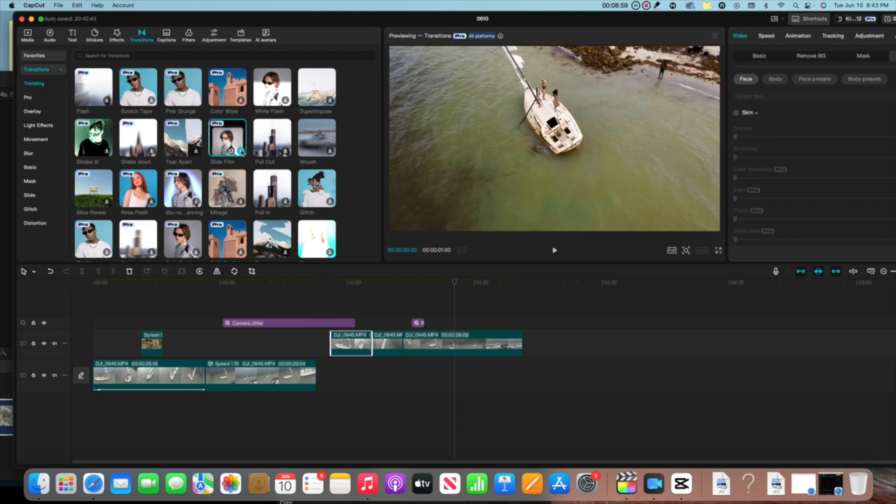
pyautogui.click(241, 151)
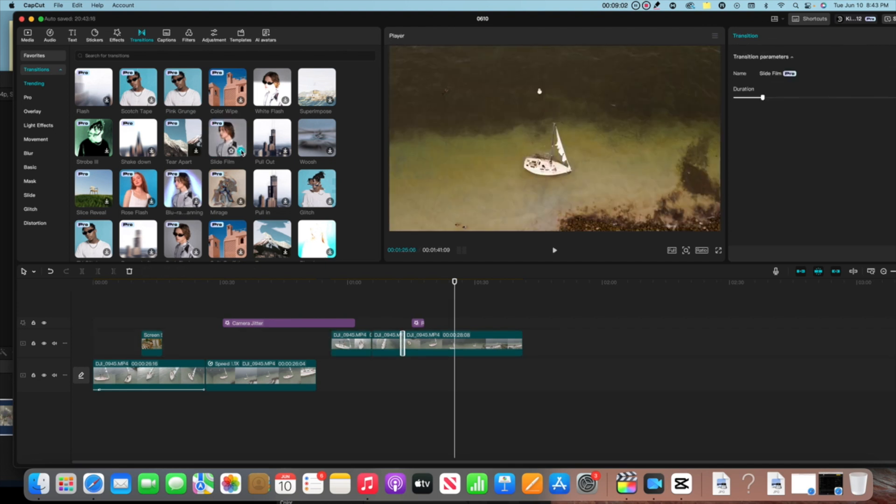
# Preview the Erasure transition and add it at 00:01:05:21 between the first two DJI_0945.MP4 clips on the upper video track
pyautogui.click(393, 312)
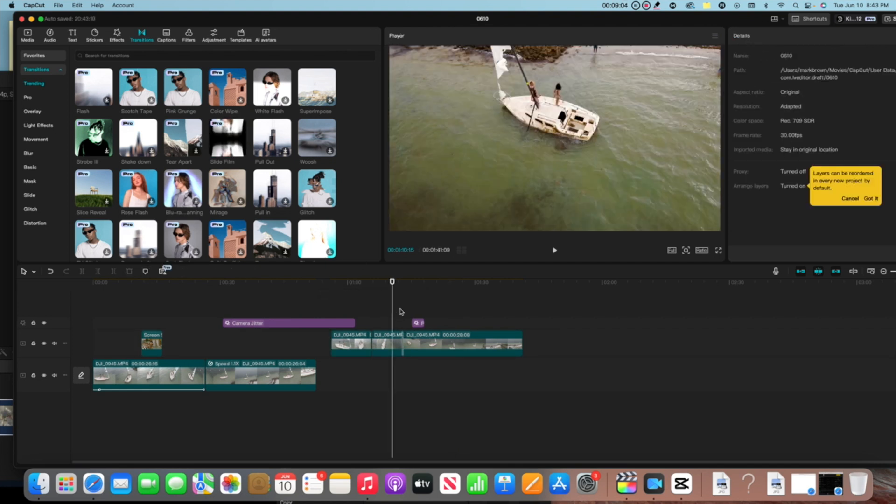
pyautogui.click(371, 319)
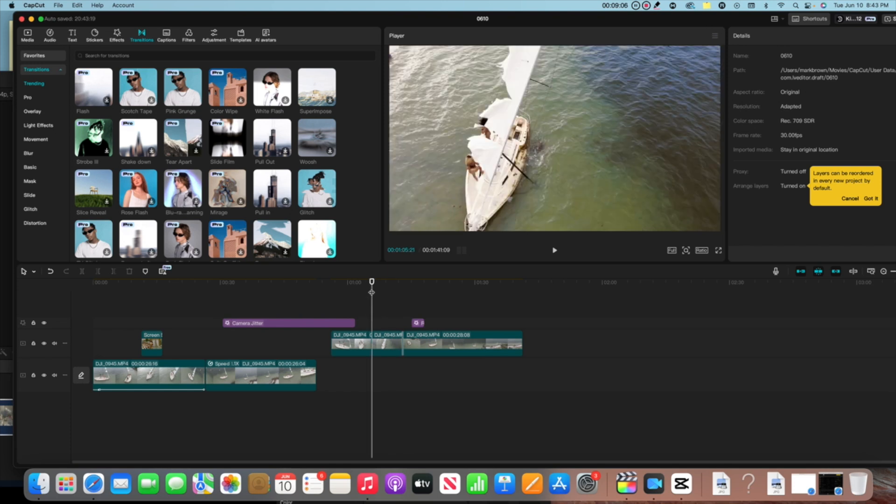
pyautogui.click(417, 304)
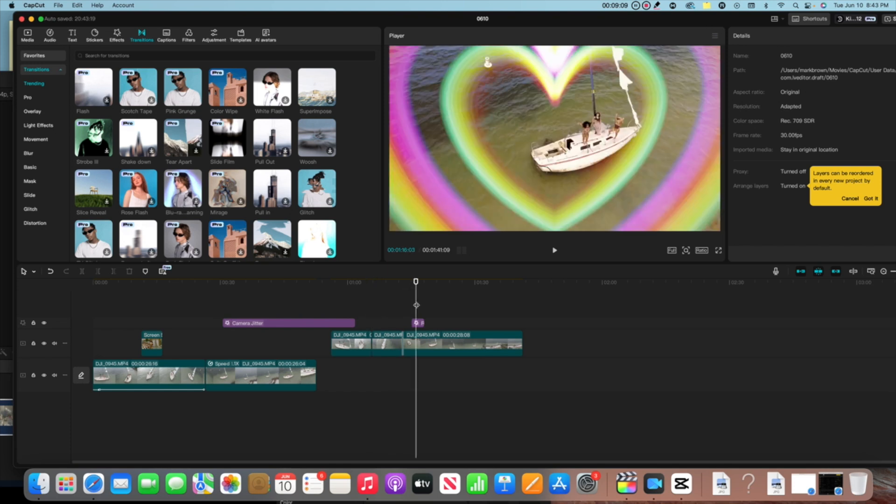
pyautogui.moveTo(415, 282); pyautogui.dragTo(372, 282)
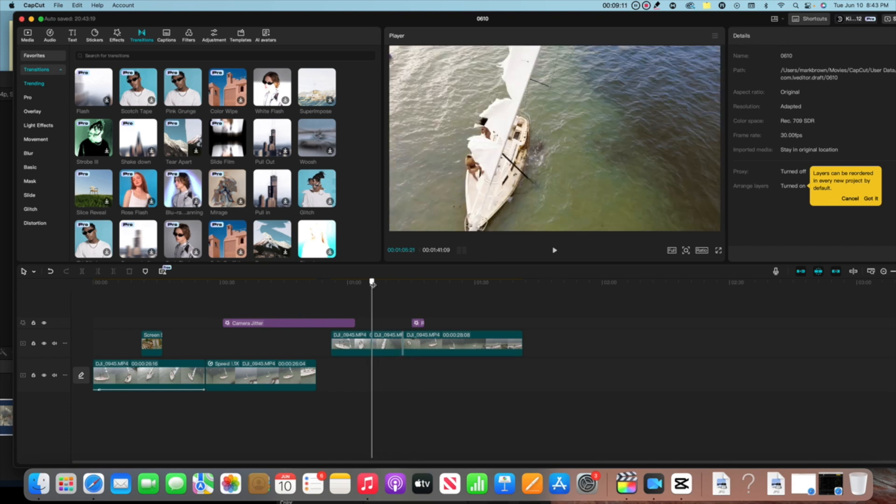
pyautogui.click(361, 345)
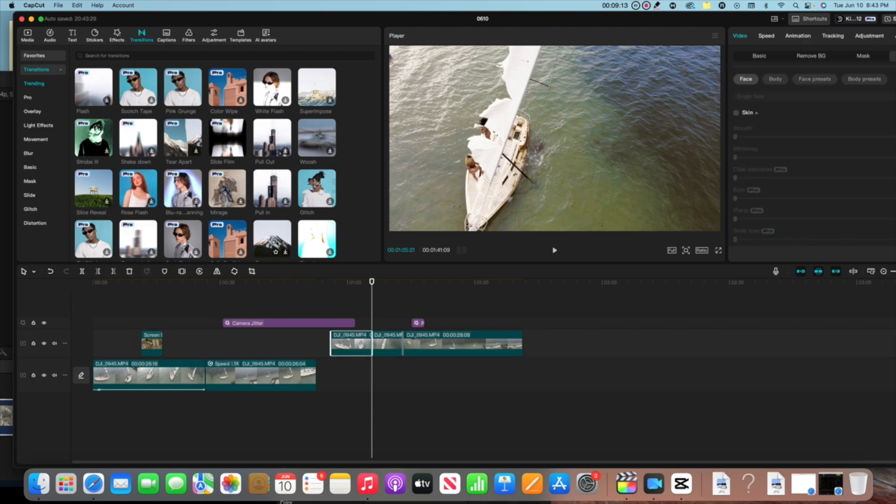
pyautogui.click(286, 253)
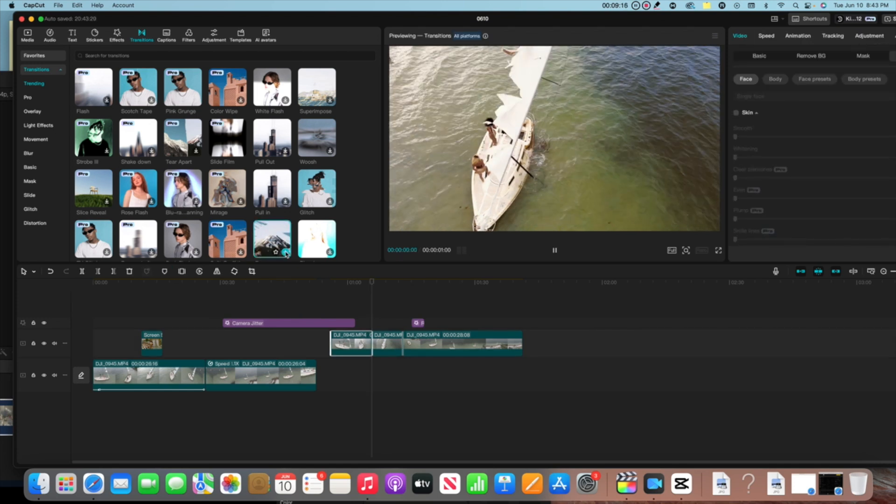
pyautogui.click(286, 253)
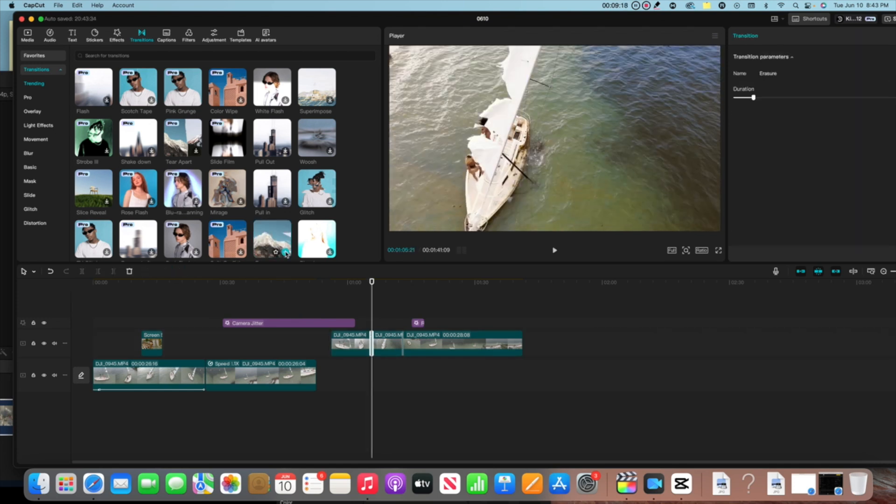
# Play the timeline from 00:01:04:09 through both transitions on the upper video track, stopping at the Rainbow Heart effect
pyautogui.click(367, 323)
pyautogui.click(366, 323)
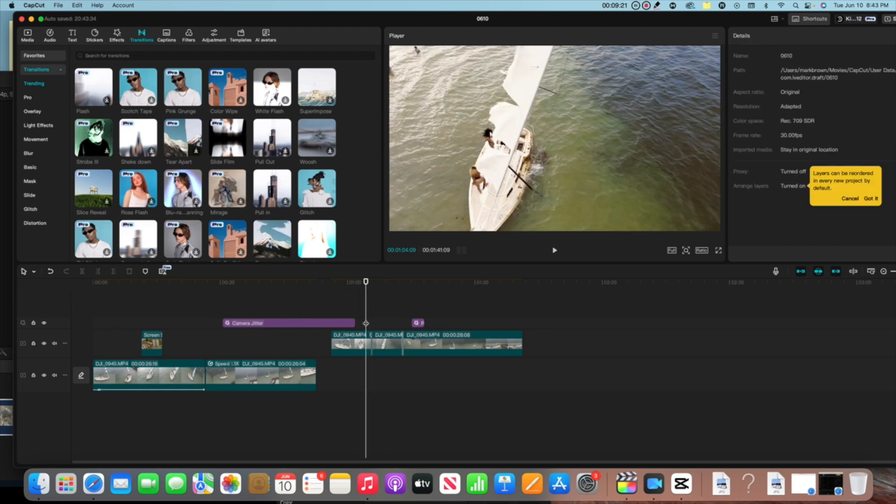
pyautogui.press('space')
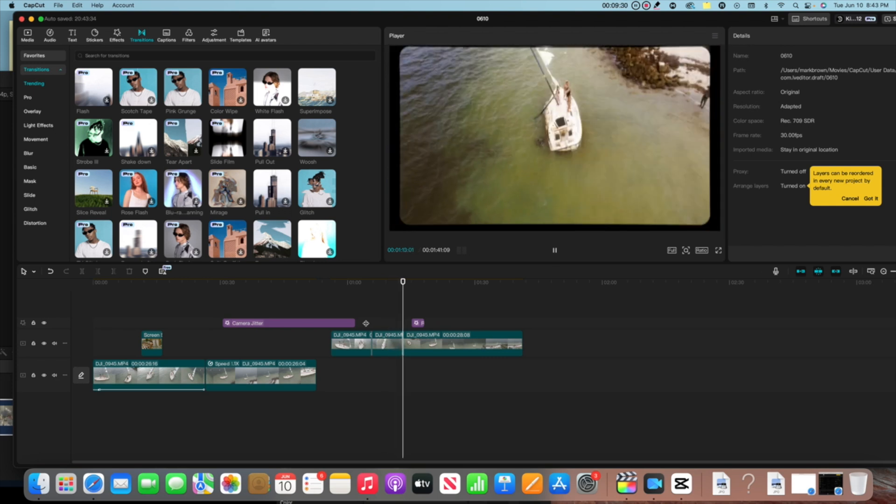
pyautogui.press('space')
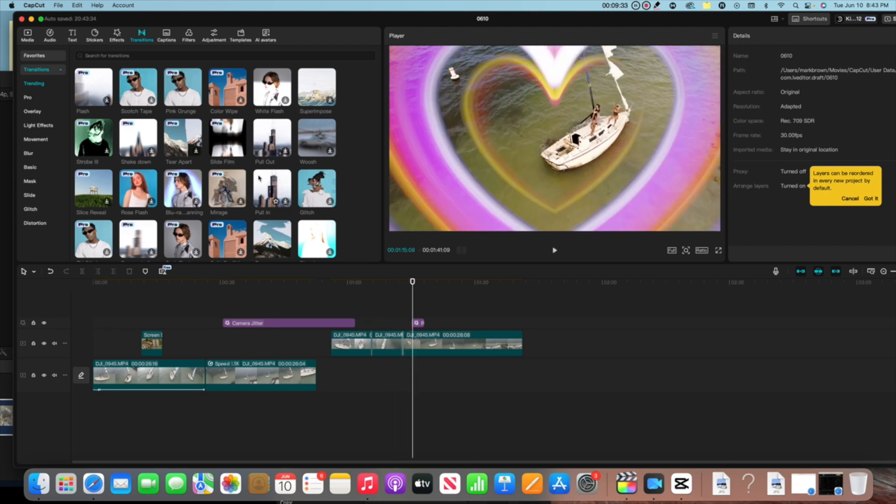
# Browse the whole Trending transitions library down to its last entries and return to its beginning
pyautogui.scroll(-2, 259, 177)
pyautogui.scroll(-10, 259, 177)
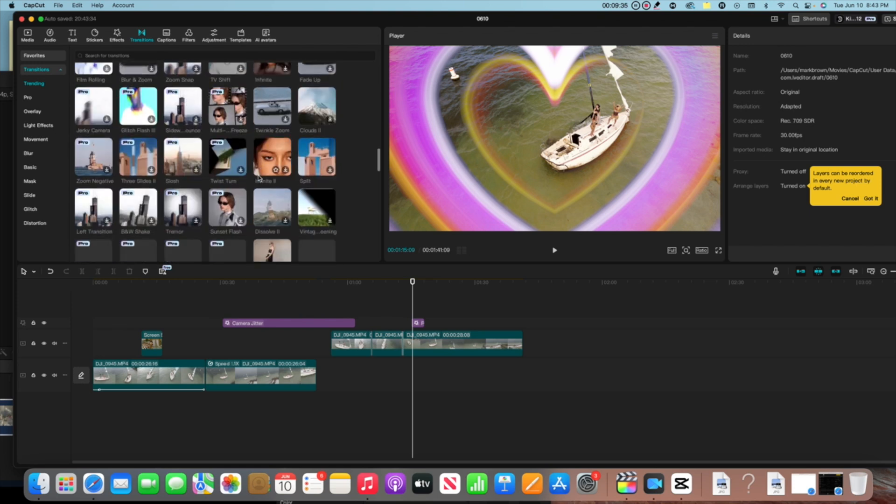
pyautogui.scroll(1, 259, 178)
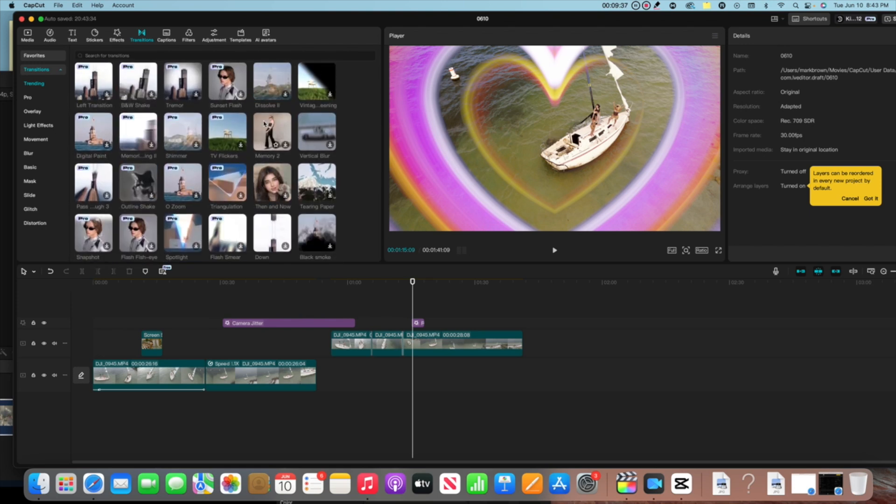
pyautogui.scroll(-10, 265, 124)
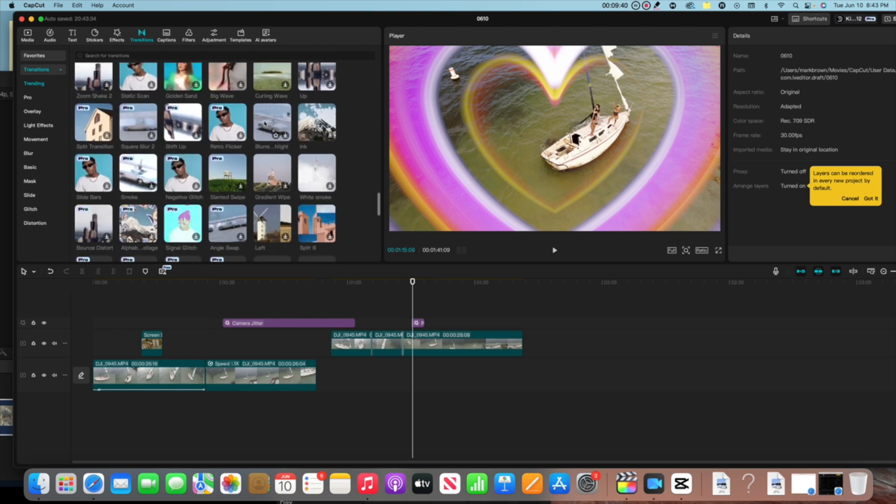
pyautogui.click(389, 308)
pyautogui.scroll(-5, 268, 161)
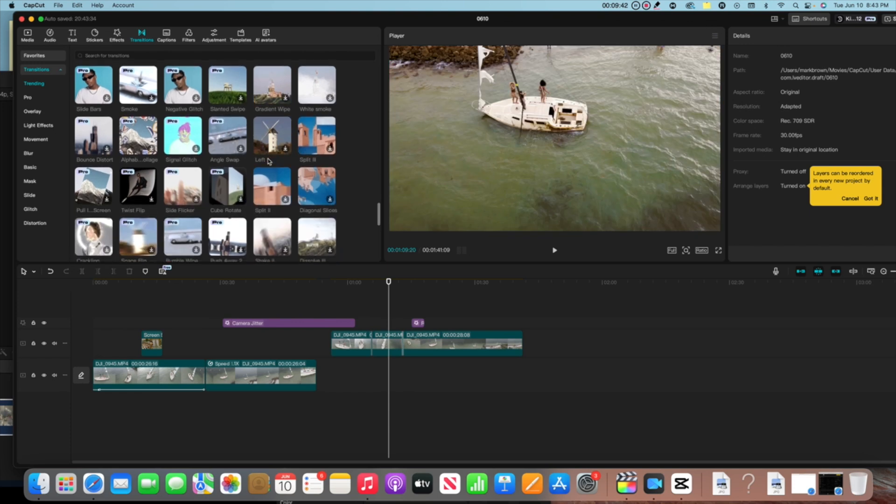
pyautogui.scroll(-4, 271, 160)
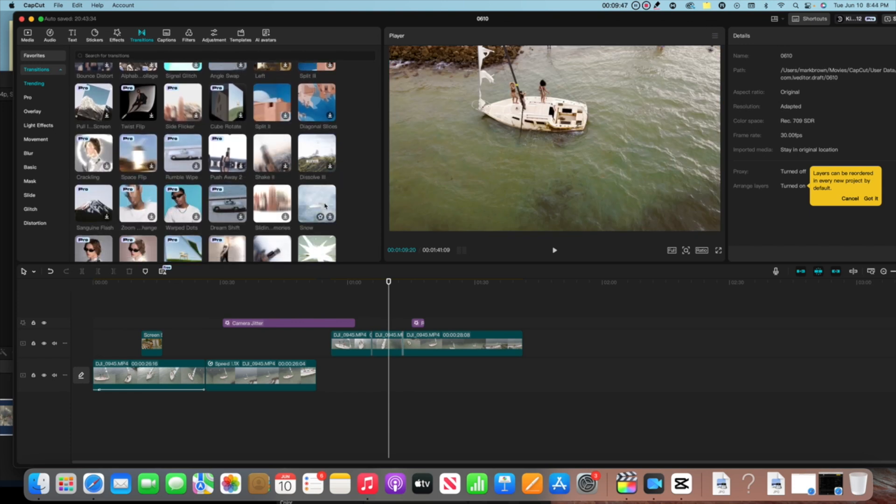
pyautogui.scroll(-5, 180, 201)
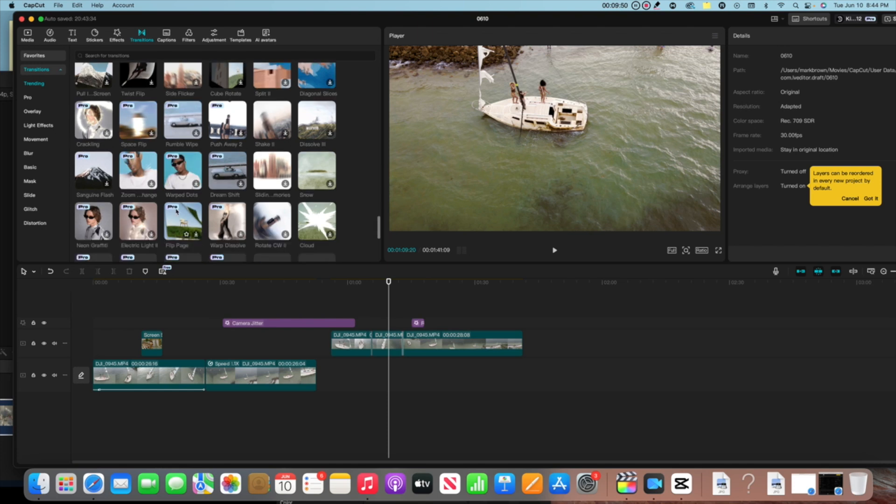
pyautogui.scroll(-5, 176, 211)
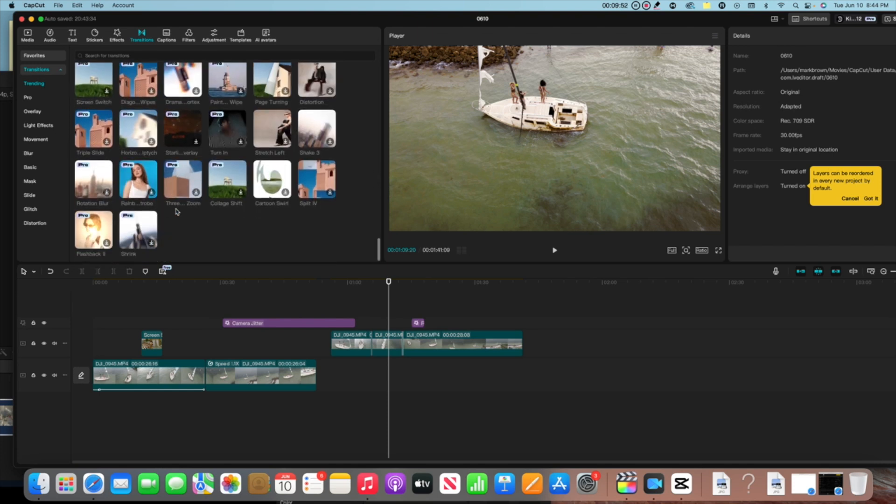
pyautogui.scroll(10, 176, 211)
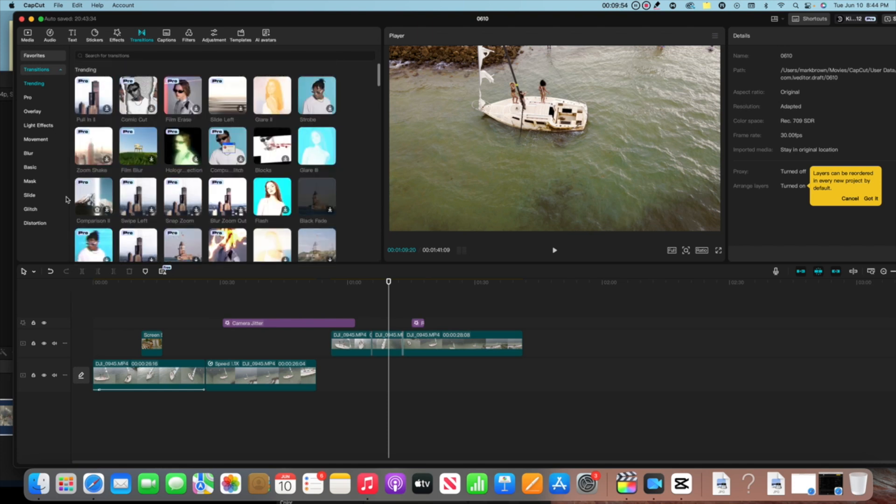
# Examine the Auto captions options and browse the English Auto lyrics templates
pyautogui.click(167, 35)
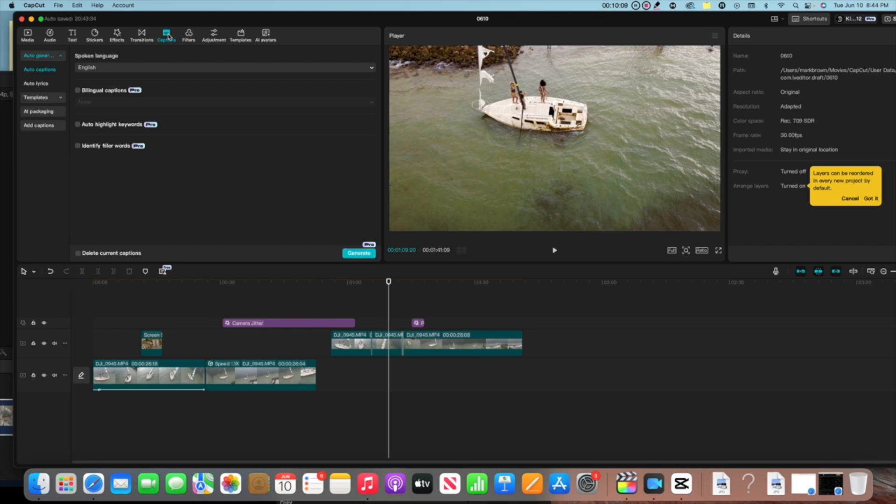
pyautogui.click(40, 86)
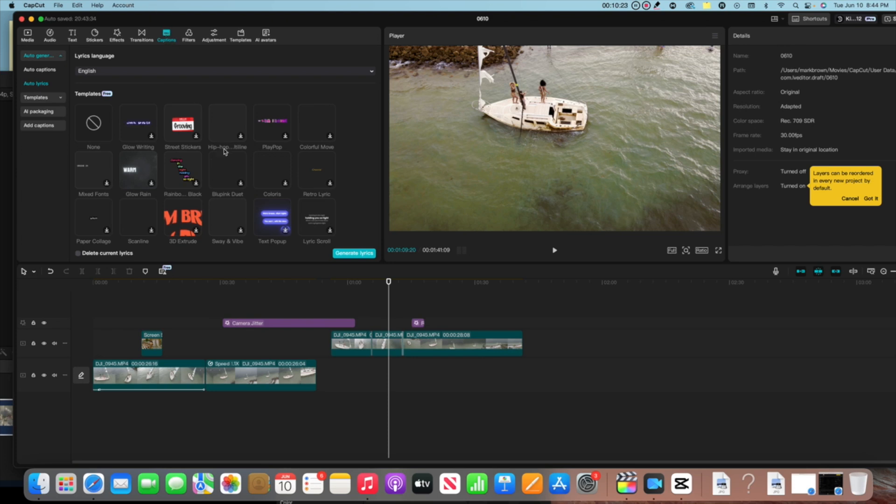
pyautogui.scroll(-3, 225, 151)
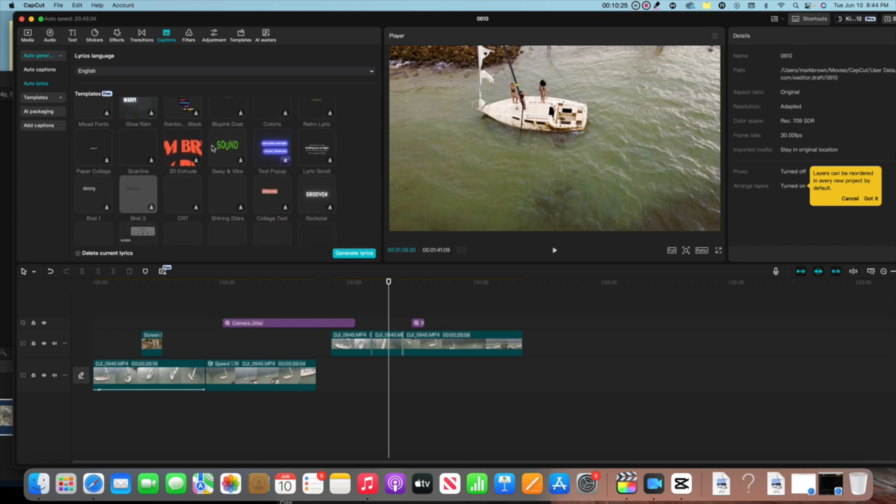
pyautogui.scroll(-5, 212, 148)
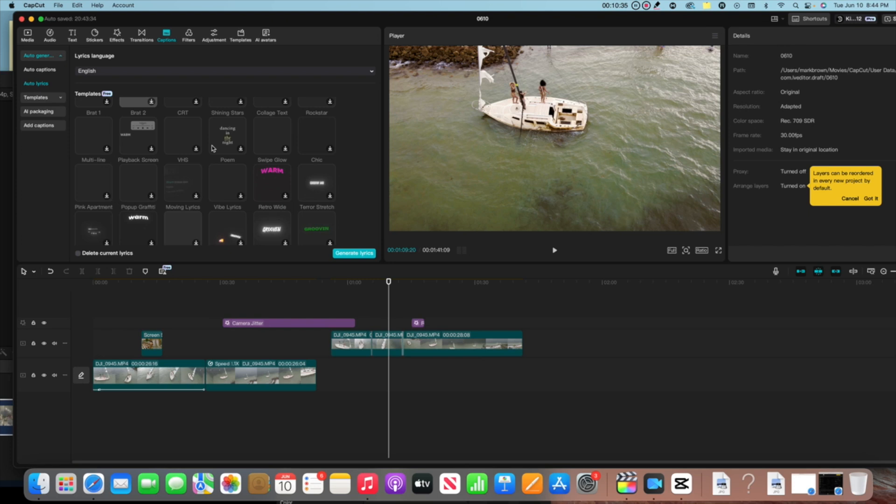
pyautogui.scroll(-3, 212, 148)
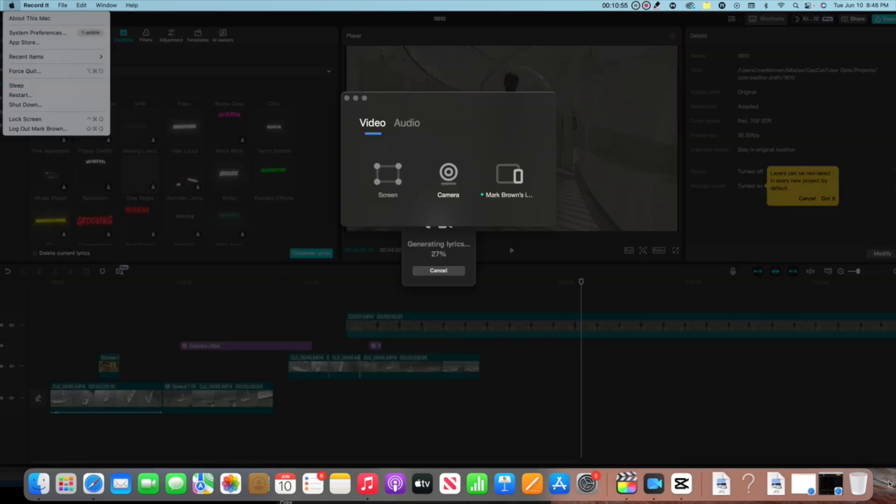
# Enlarge the timeline around 00:01:44:05 and play the generated lyrics over C2071.MP4 from 00:01:42:27
pyautogui.click(889, 482)
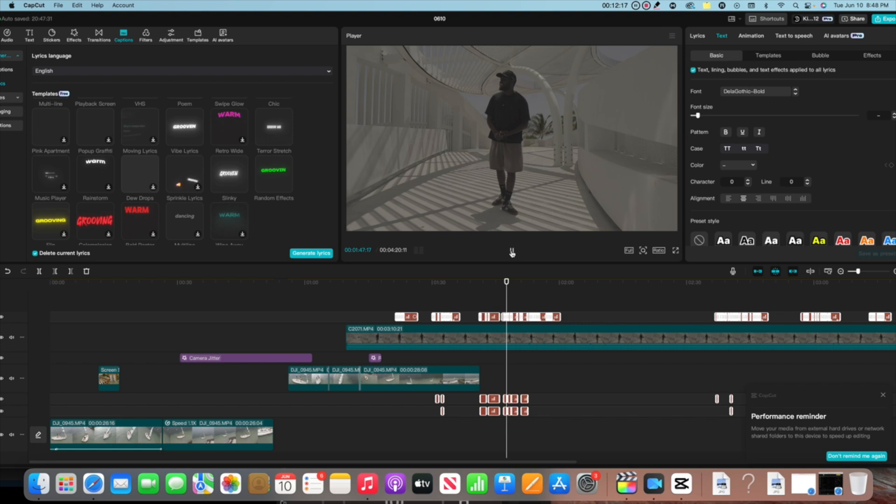
pyautogui.click(490, 304)
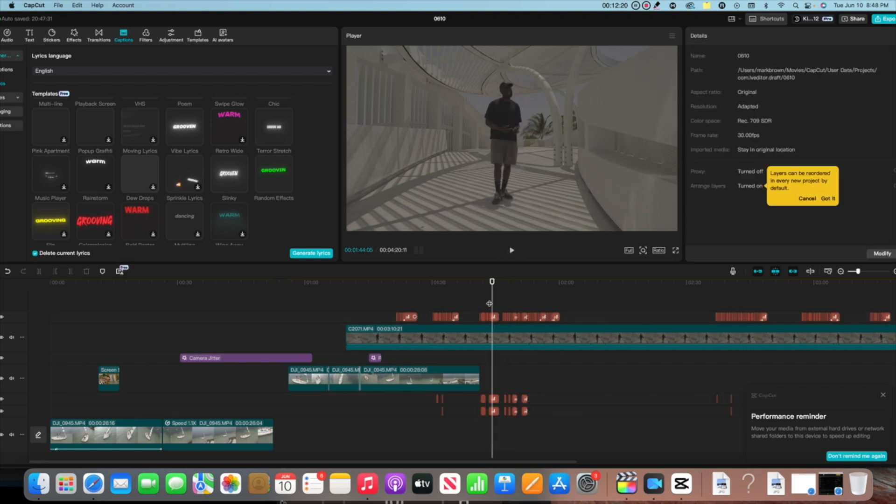
pyautogui.click(865, 271)
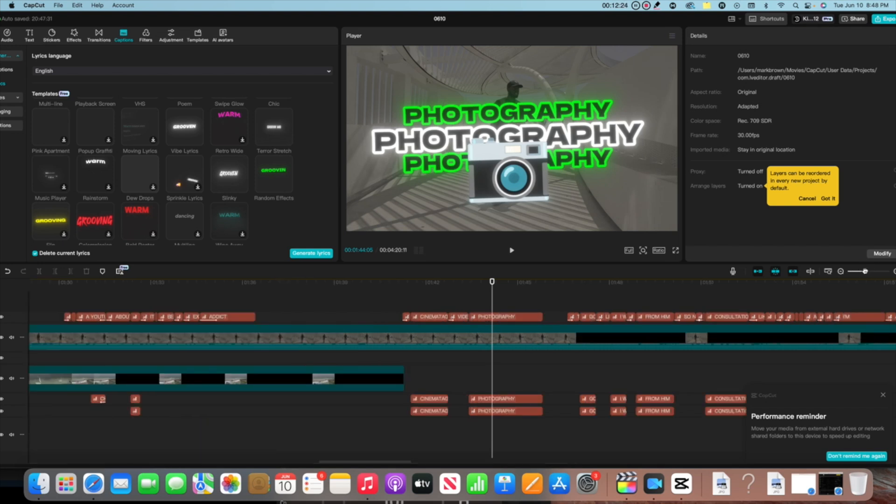
pyautogui.click(454, 299)
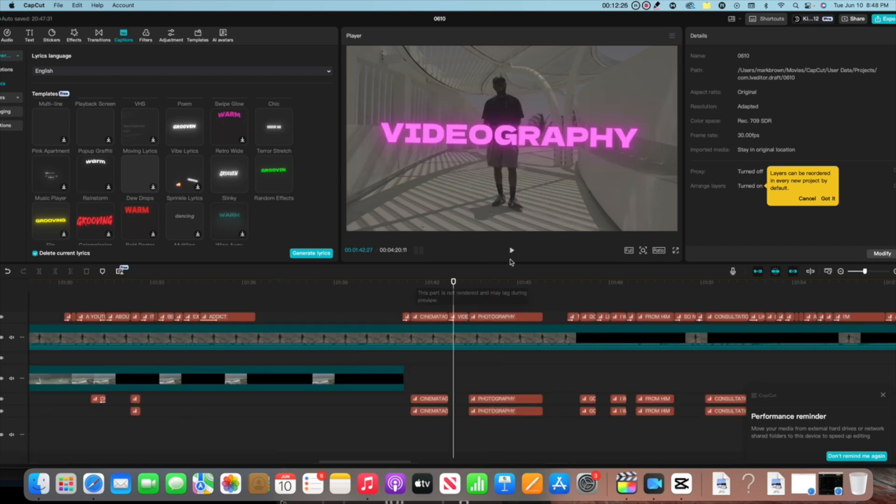
pyautogui.click(512, 251)
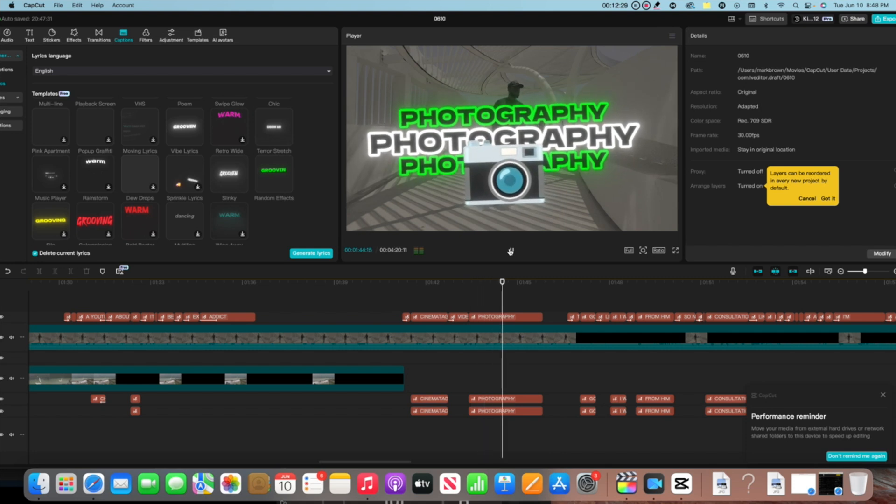
pyautogui.press('XF86AudioLowerVolume')
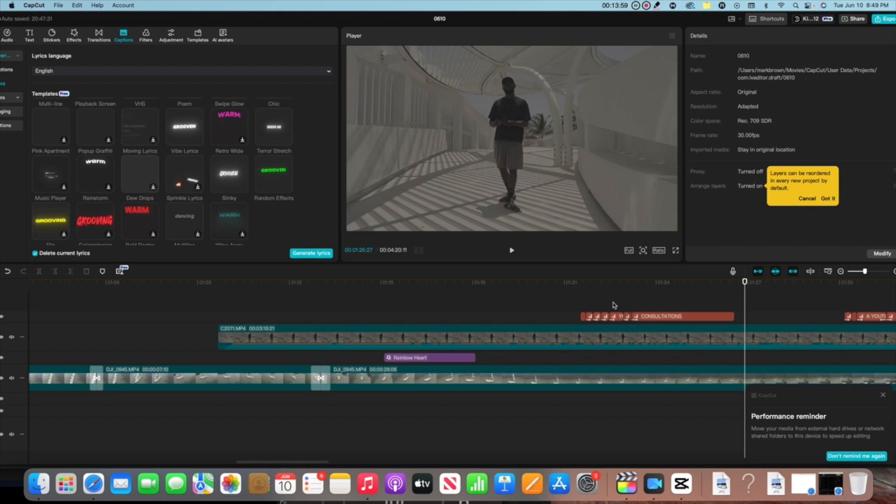
# Select the YOUTUBE lyric at 00:01:22:18 and change its text to "YOUTUBE subscription"
pyautogui.click(747, 284)
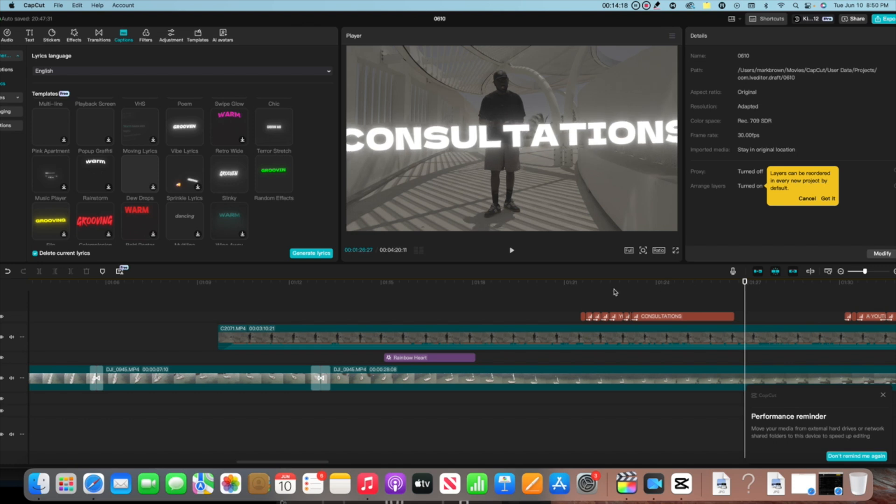
pyautogui.click(614, 292)
pyautogui.click(616, 317)
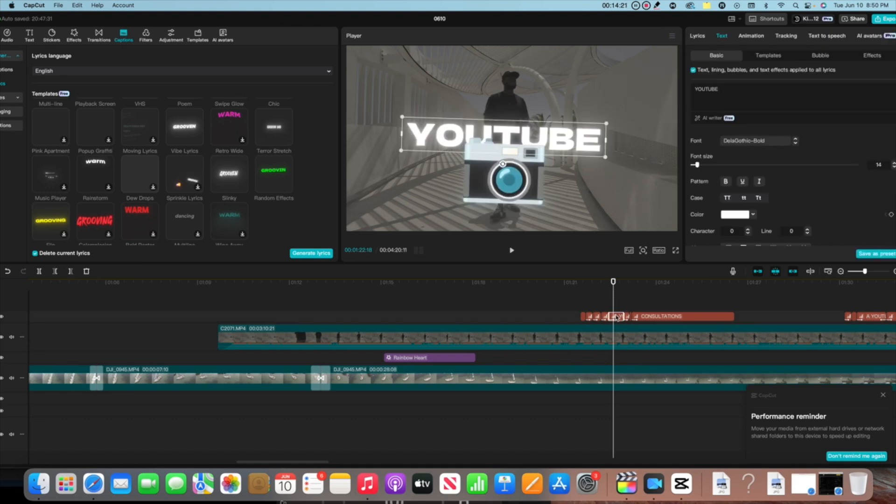
pyautogui.click(736, 88)
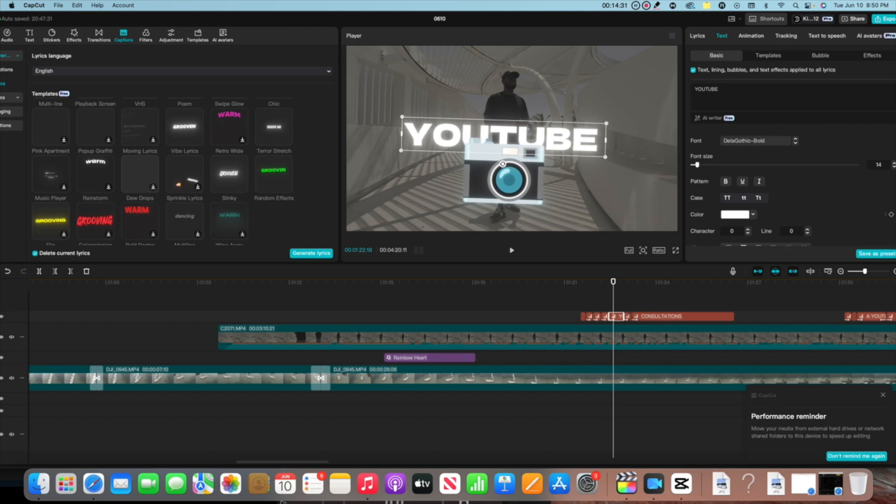
pyautogui.write('subscription')
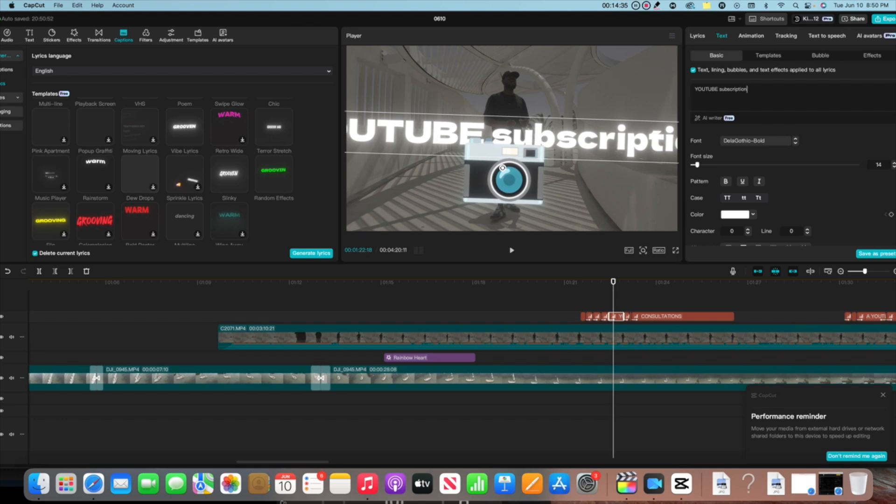
# View the CONSULTATIONS lyric at 00:01:24:06 and preview the Moving Lyrics template among the lyrics templates
pyautogui.moveTo(613, 281); pyautogui.dragTo(662, 282)
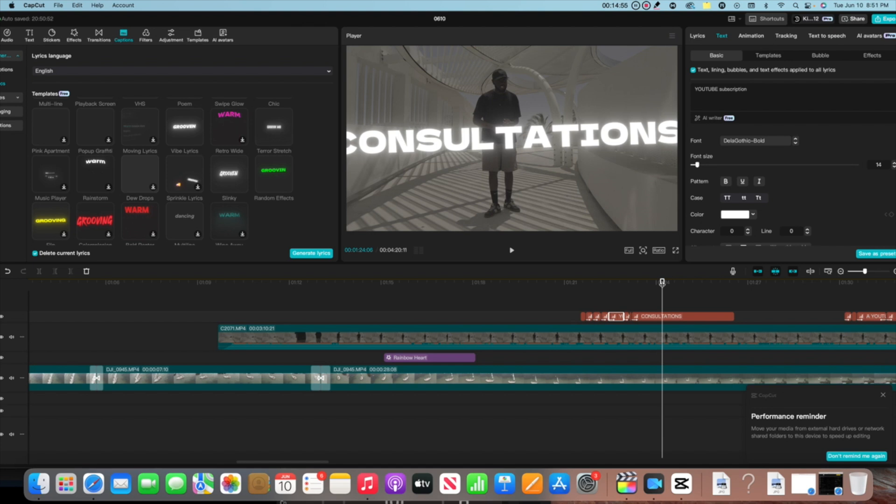
pyautogui.scroll(-1, 126, 125)
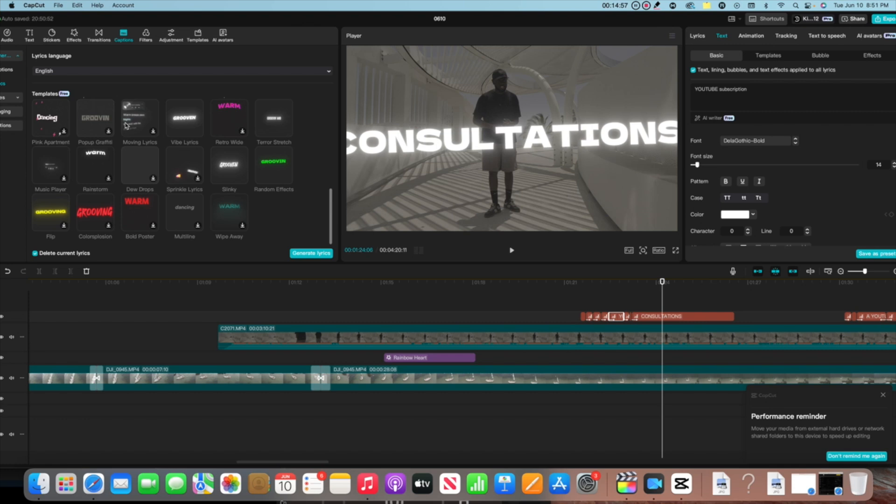
pyautogui.click(136, 121)
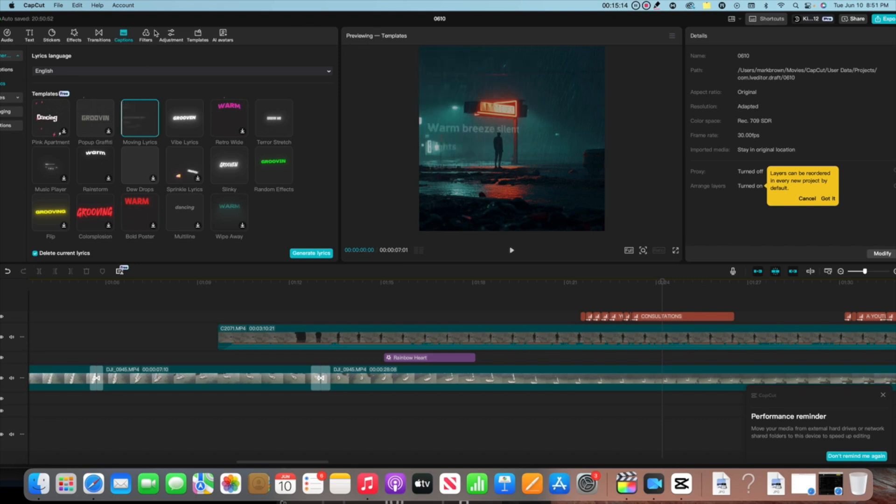
pyautogui.scroll(5, 139, 144)
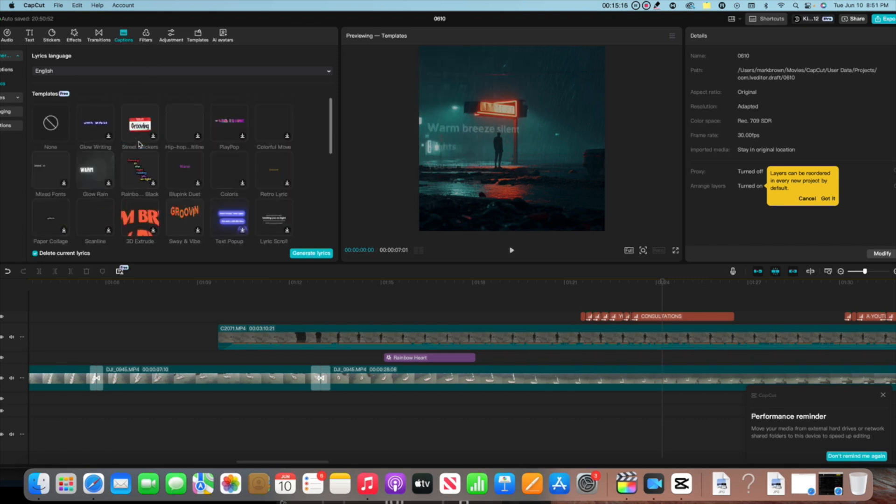
# Open the filters library to view the Featured filters
pyautogui.click(147, 35)
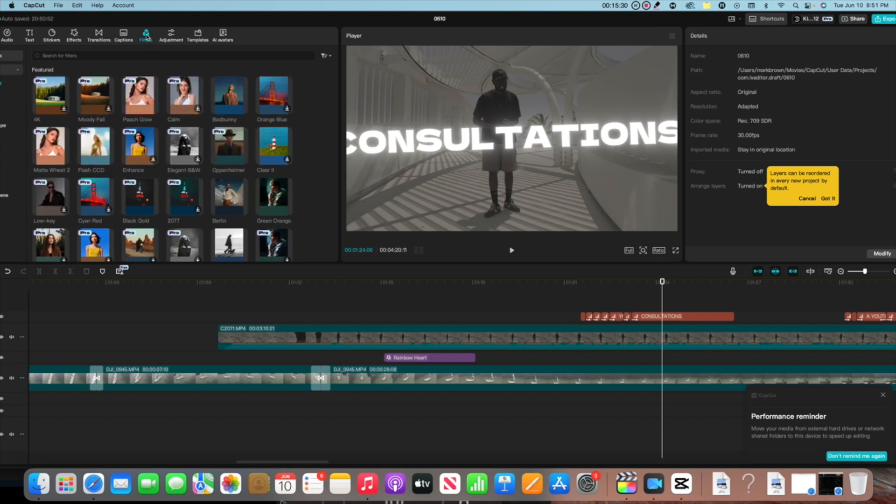
pyautogui.click(500, 294)
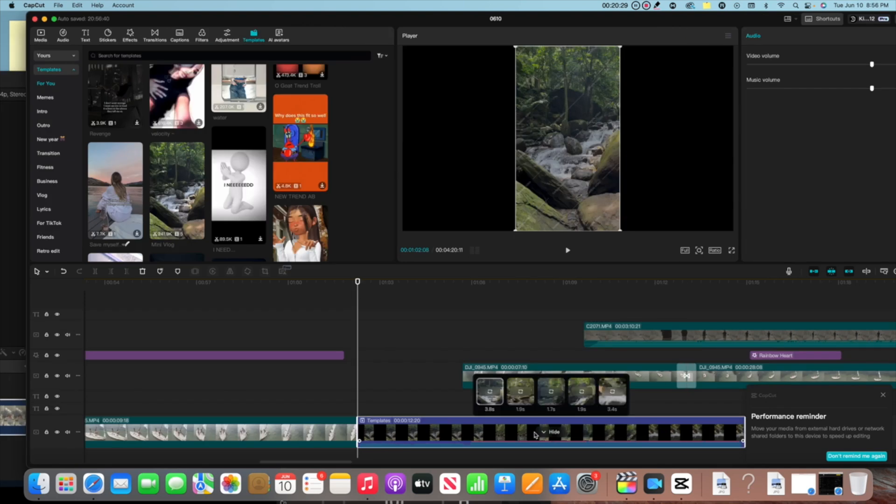
# Deselect the template clip on the timeline and browse through the For You video templates
pyautogui.click(399, 369)
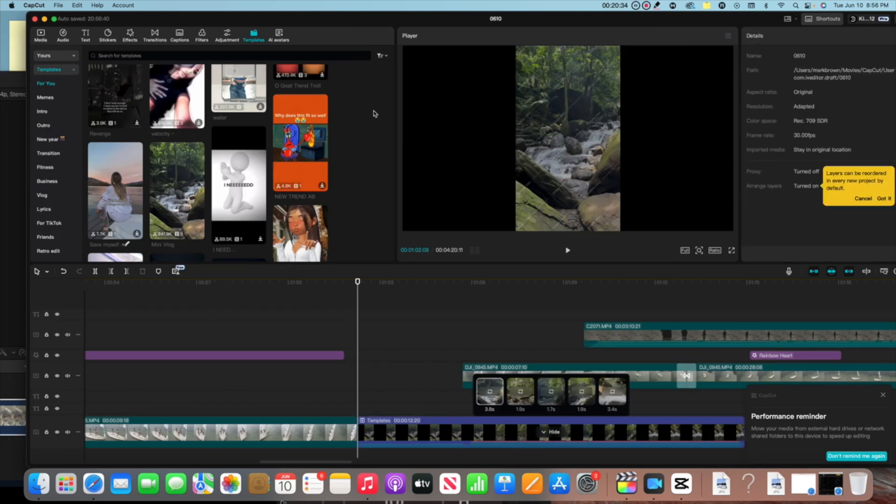
pyautogui.scroll(2, 374, 114)
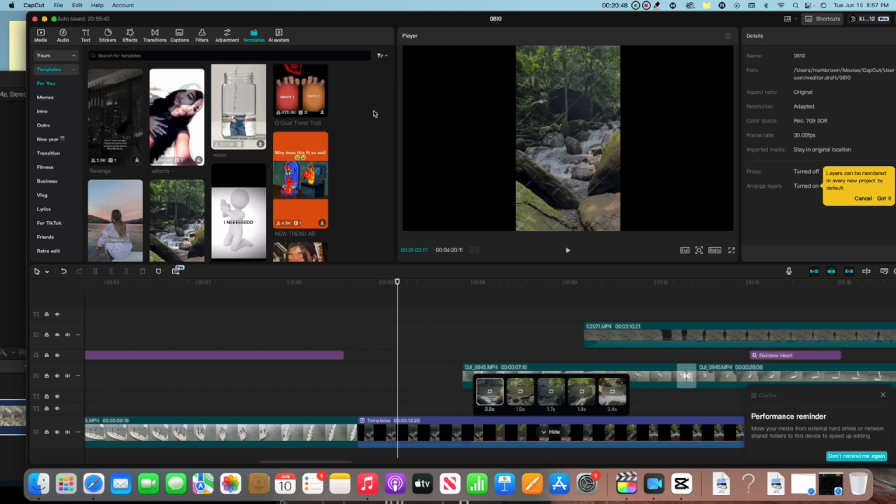
pyautogui.scroll(-10, 374, 114)
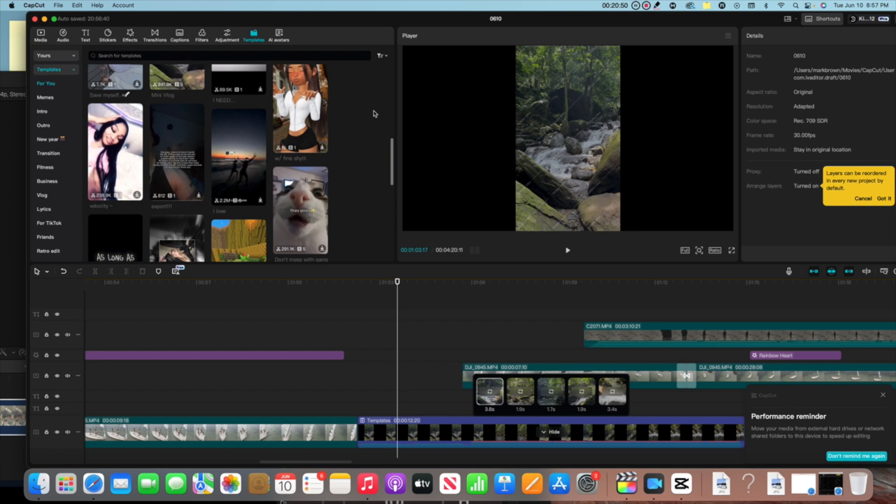
pyautogui.scroll(-5, 374, 113)
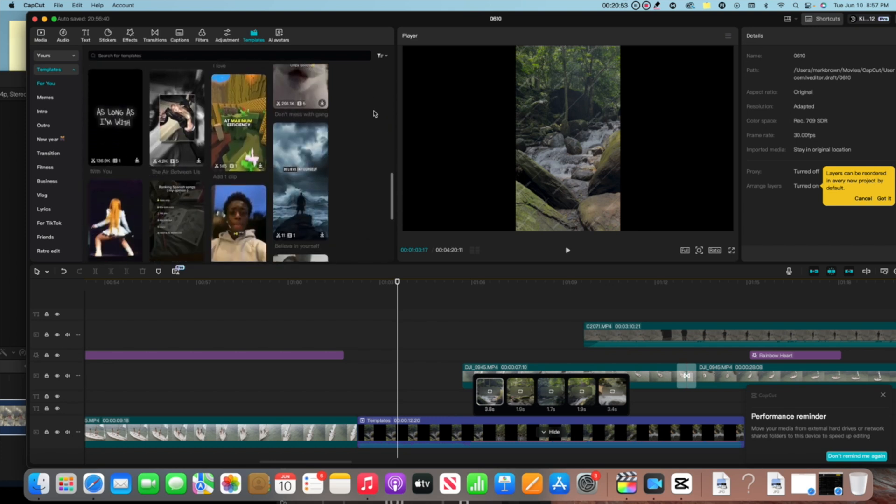
pyautogui.scroll(-5, 375, 114)
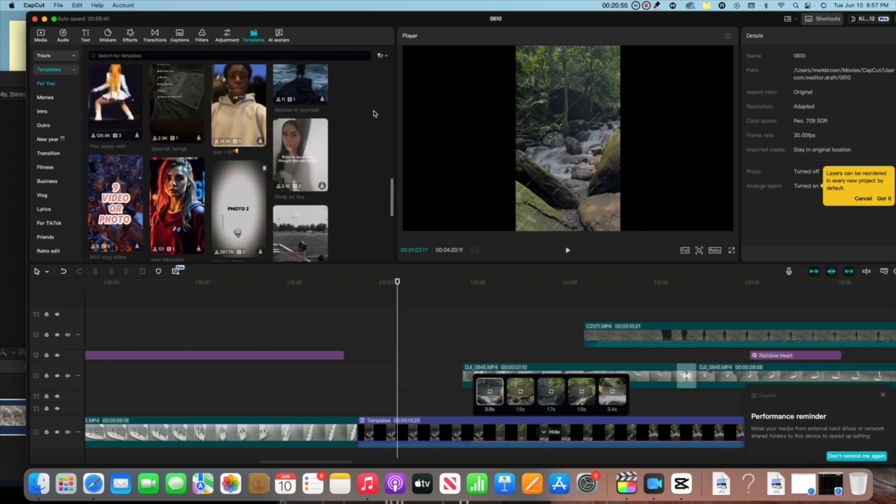
pyautogui.scroll(-8, 374, 113)
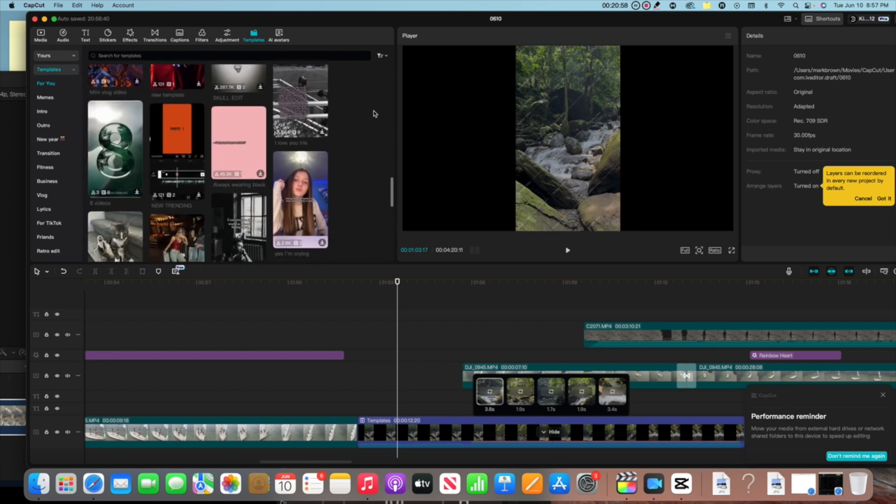
# Preview the "yes I'm crying", "TREND EDIT" and "stop motion" templates from the For You collection
pyautogui.click(300, 107)
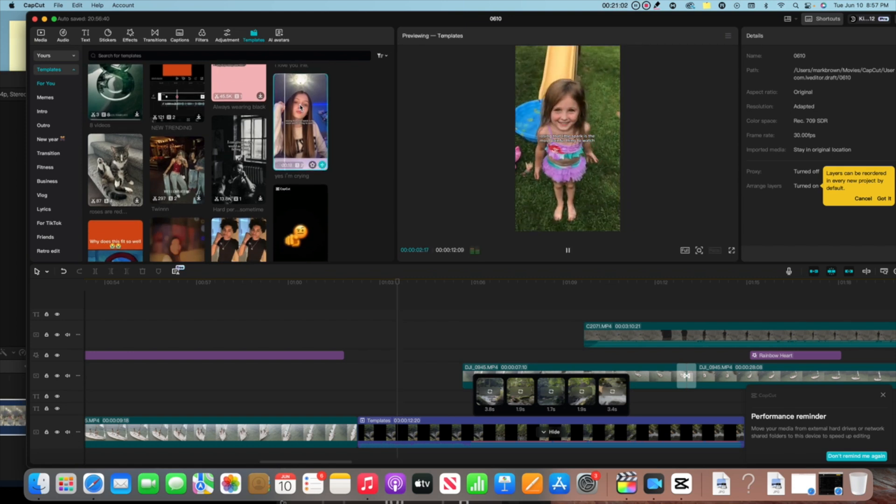
pyautogui.click(285, 204)
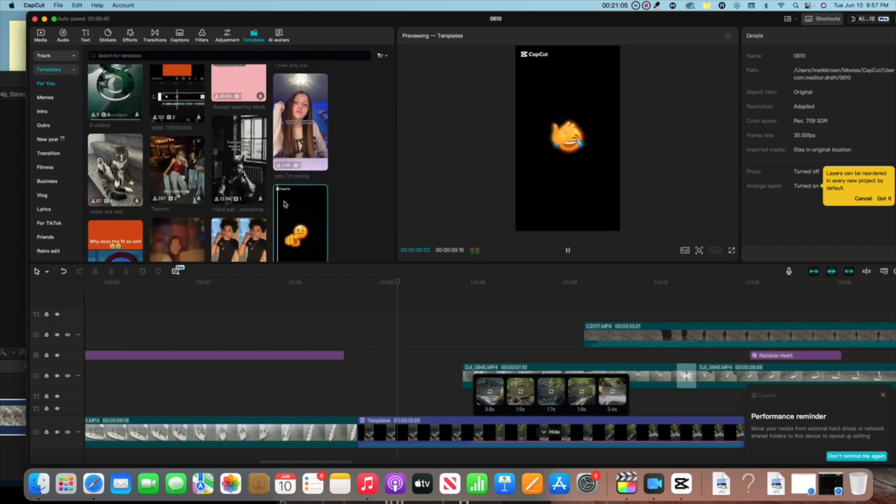
pyautogui.scroll(-2, 285, 204)
pyautogui.scroll(-1, 285, 204)
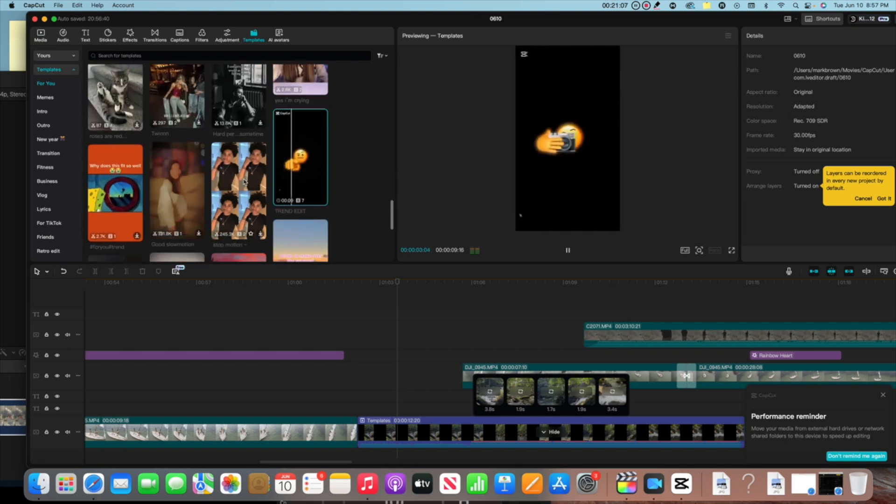
pyautogui.click(244, 182)
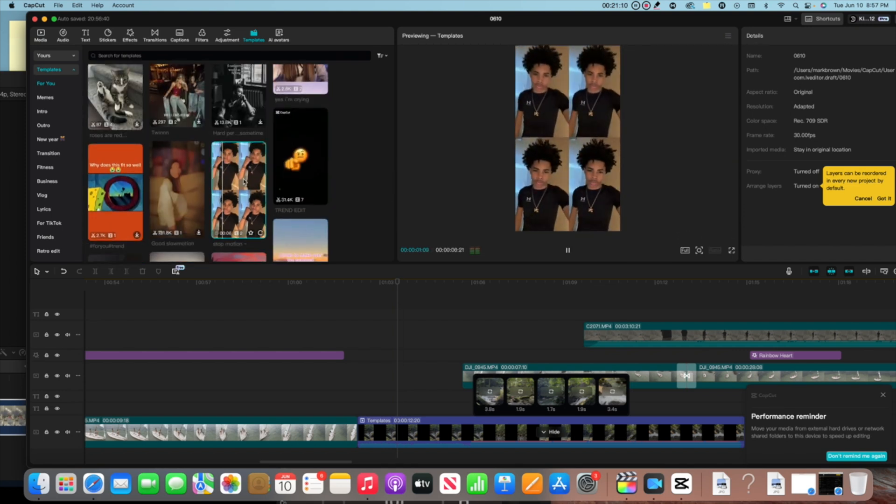
pyautogui.scroll(-5, 244, 182)
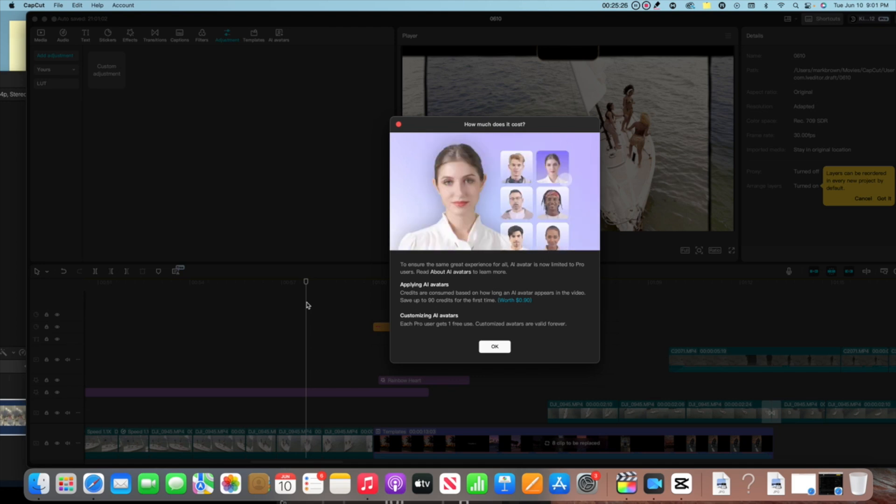
# Raise the computer's sound volume
pyautogui.press('XF86AudioRaiseVolume')
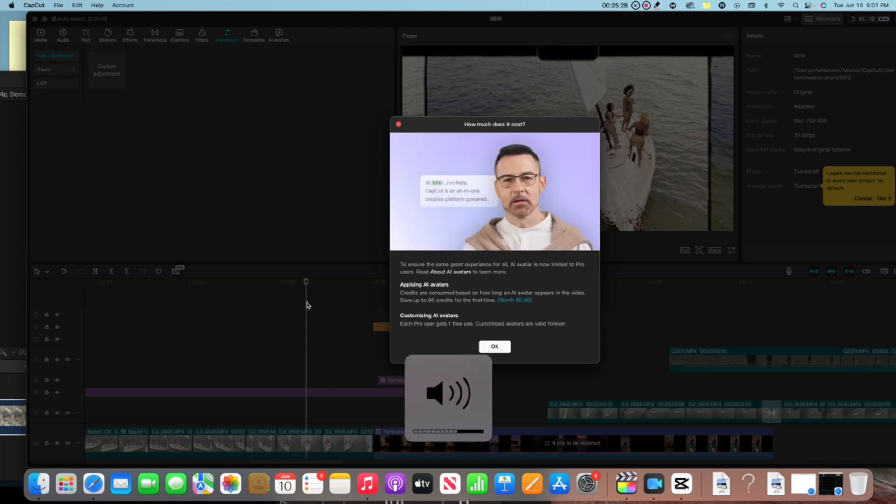